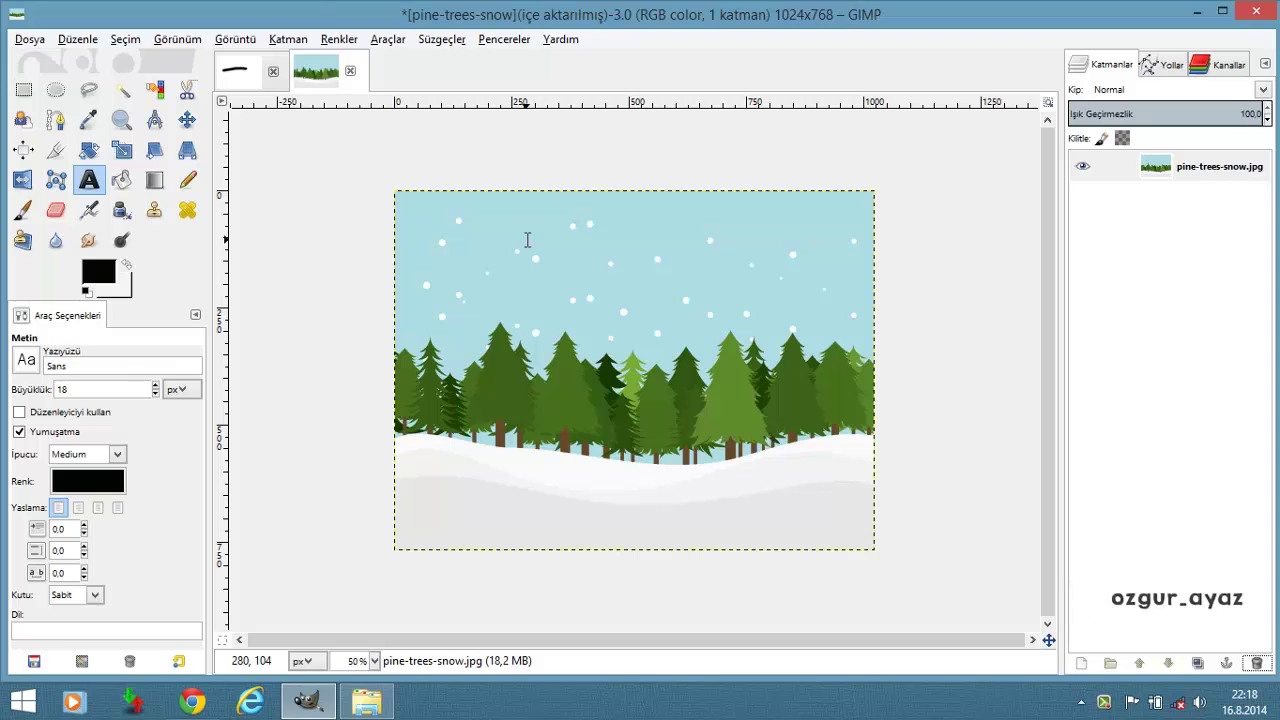
# Draw a large text frame over the pine-trees picture, swapping the colours and then restoring black on white
pyautogui.moveTo(457, 219)
pyautogui.mouseDown()
pyautogui.moveTo(847, 472)
pyautogui.moveTo(817, 447)
pyautogui.mouseUp()
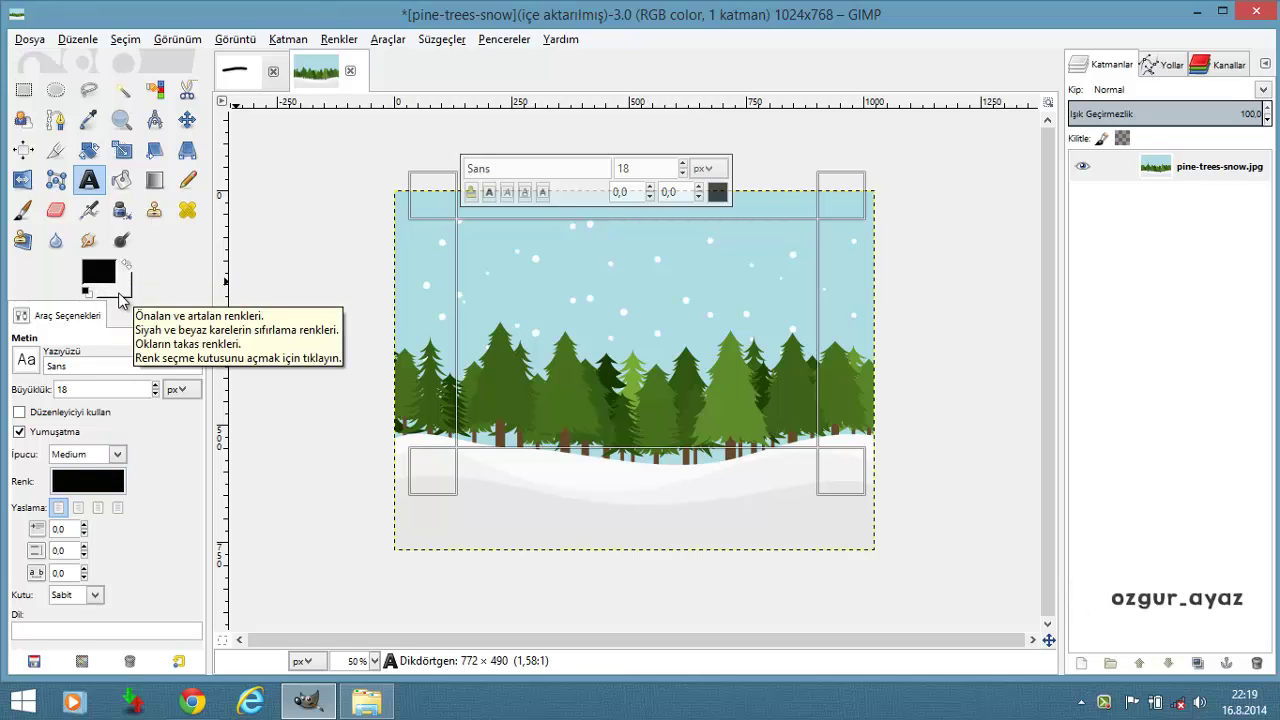
pyautogui.click(125, 266)
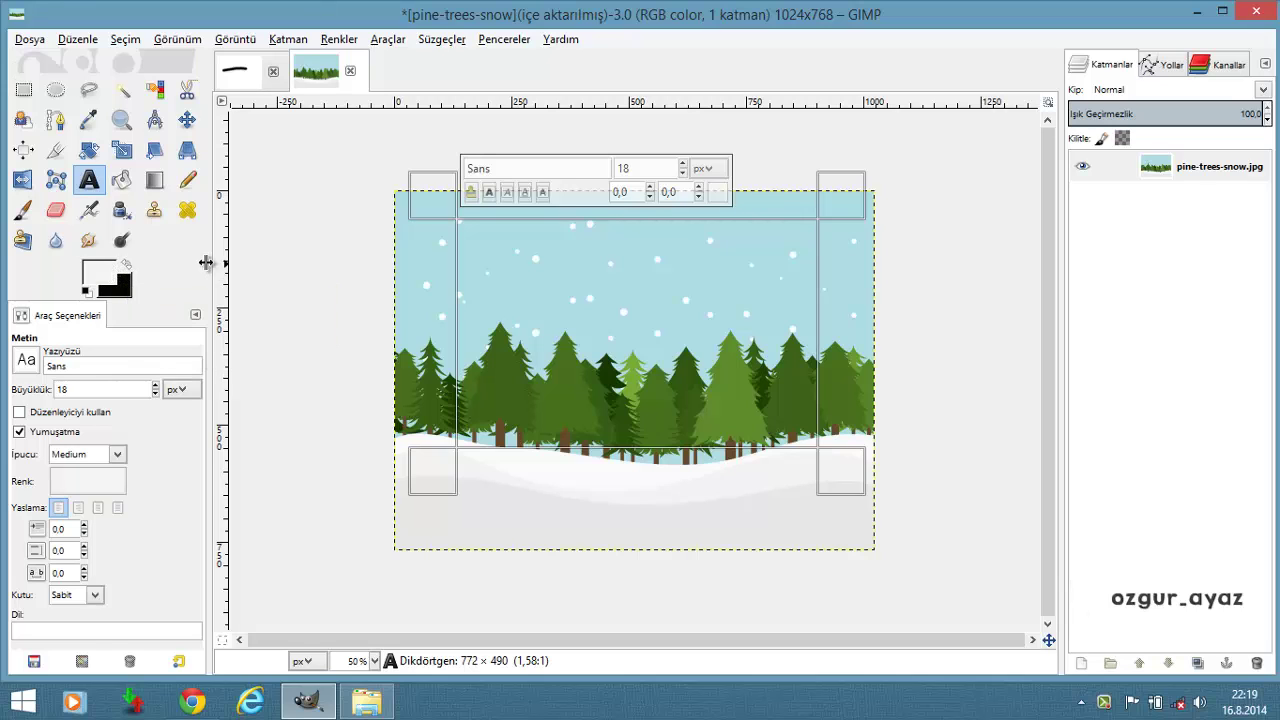
pyautogui.click(126, 265)
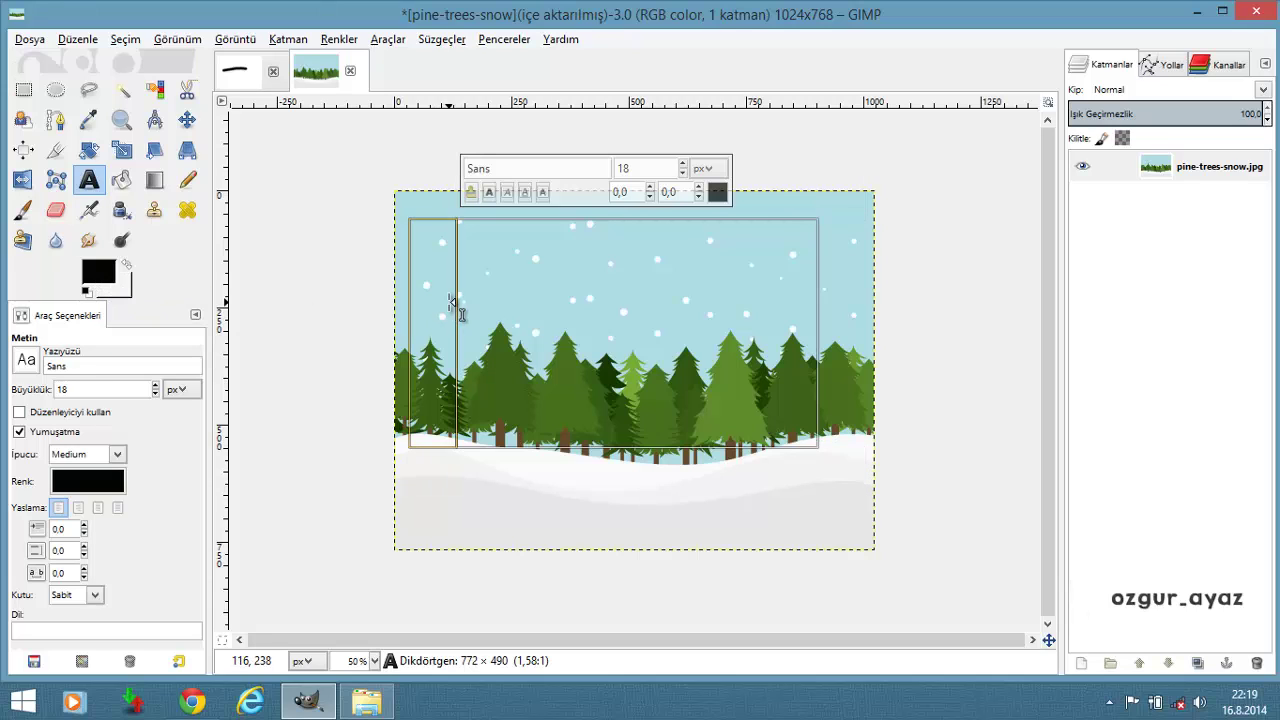
# Enter 'ağaçlık' in the text frame and enlarge it to 122 px
pyautogui.click(527, 270)
pyautogui.write('ağaçlık')
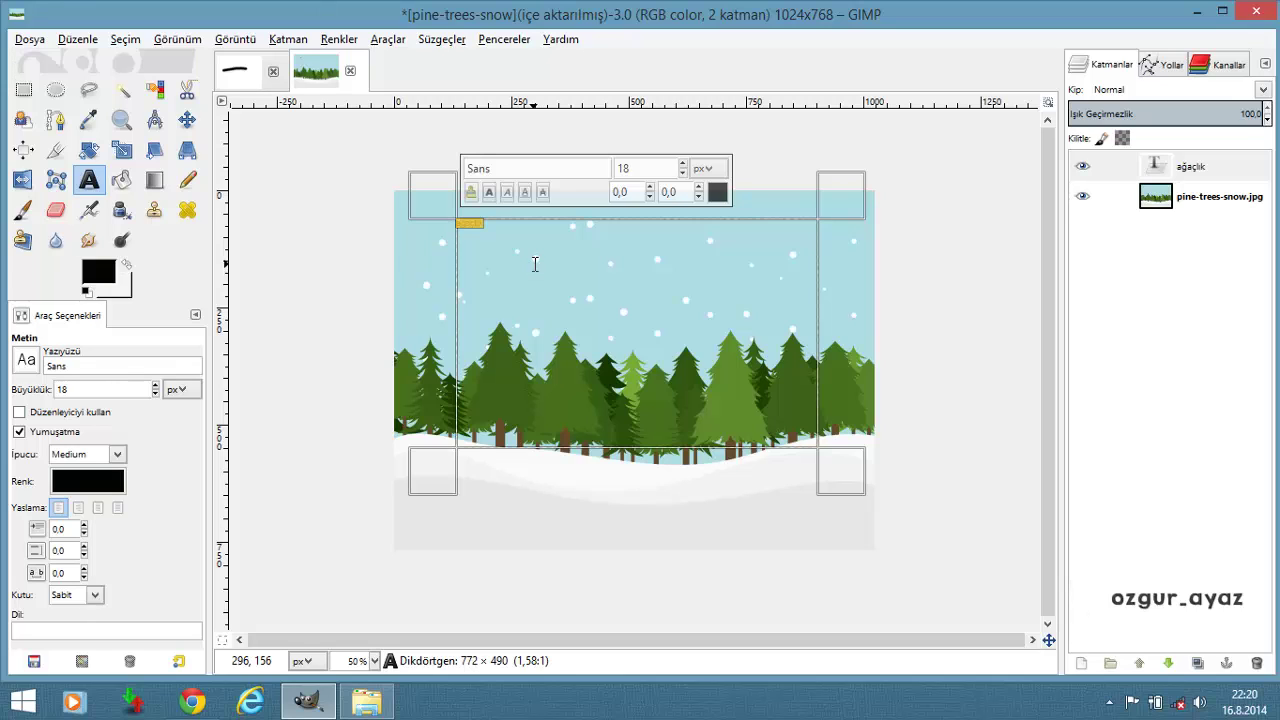
pyautogui.hotkey('ctrl', 'a')
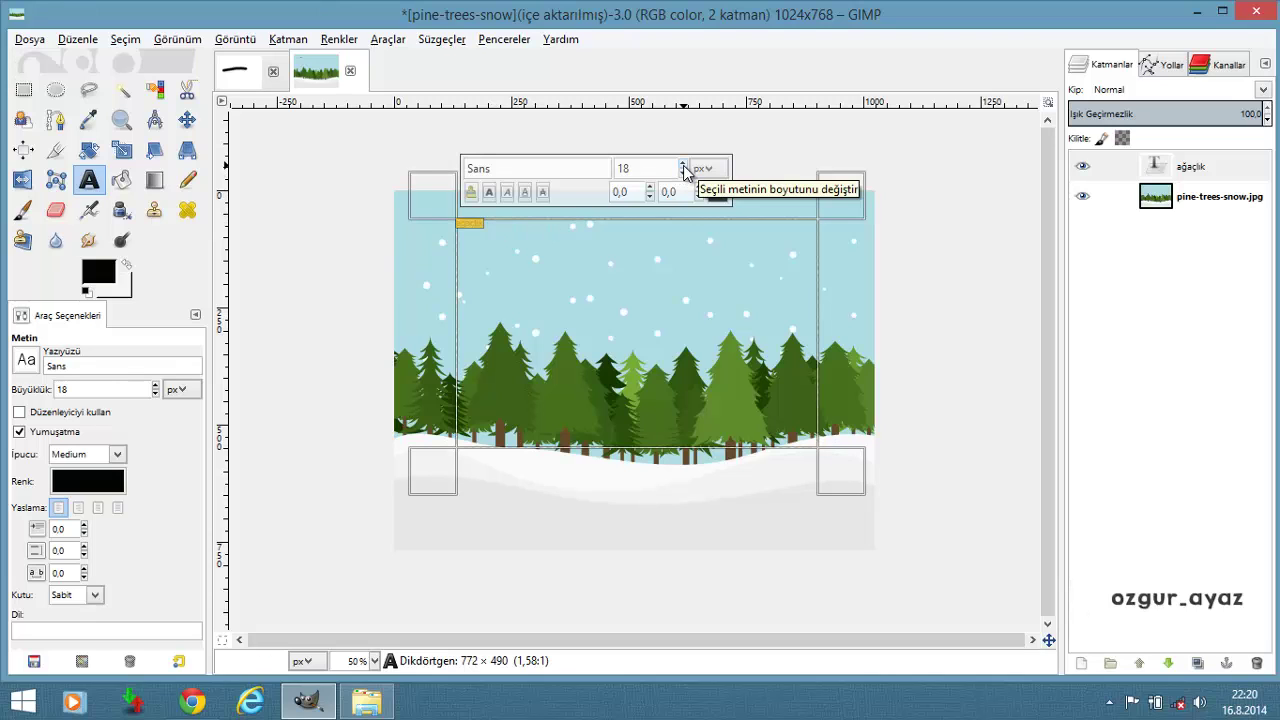
pyautogui.click(683, 165)
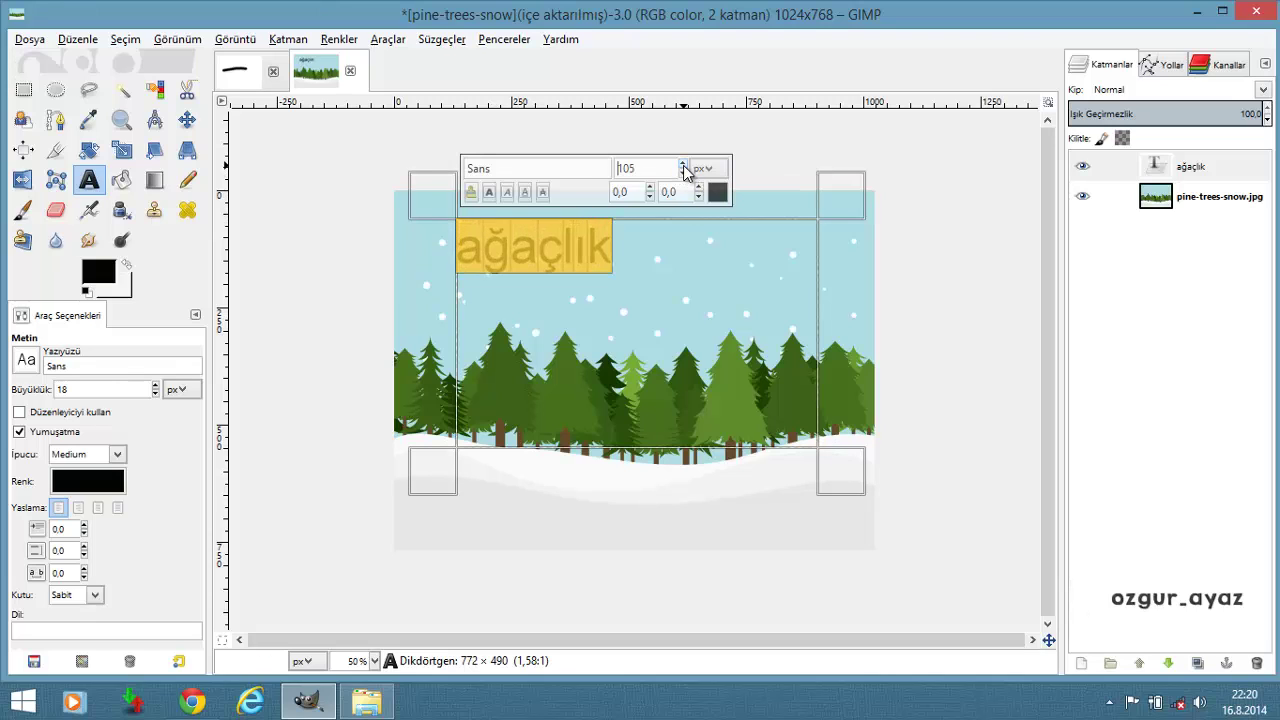
pyautogui.click(683, 167)
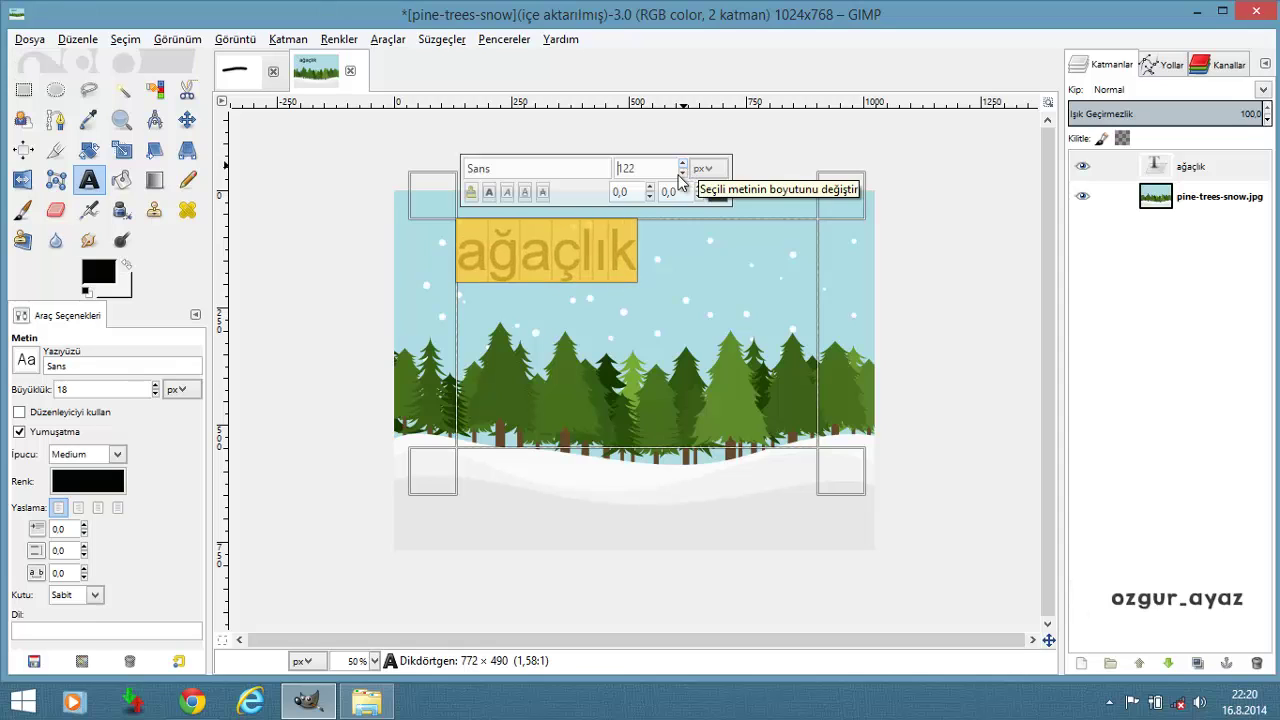
pyautogui.click(634, 243)
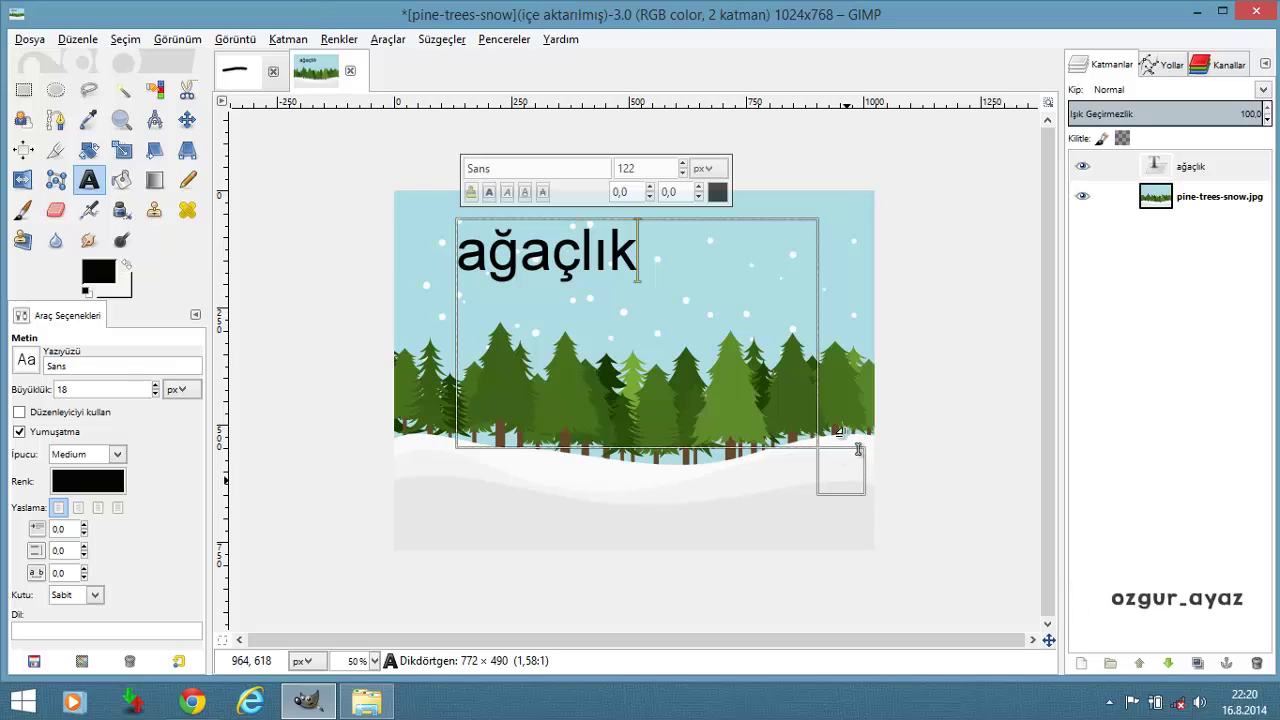
# Resize the text frame and add a second 'ağaçlık' that wraps onto a second line
pyautogui.moveTo(843, 476); pyautogui.dragTo(828, 287)
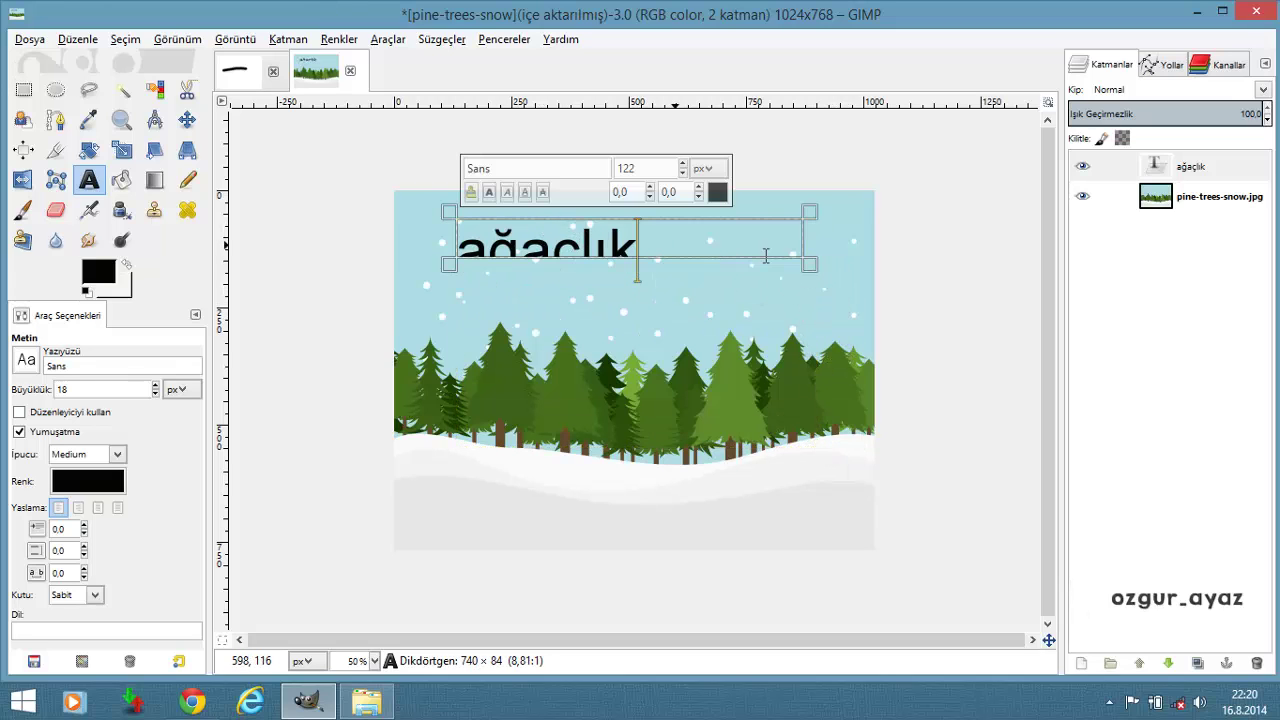
pyautogui.moveTo(814, 273); pyautogui.dragTo(852, 350)
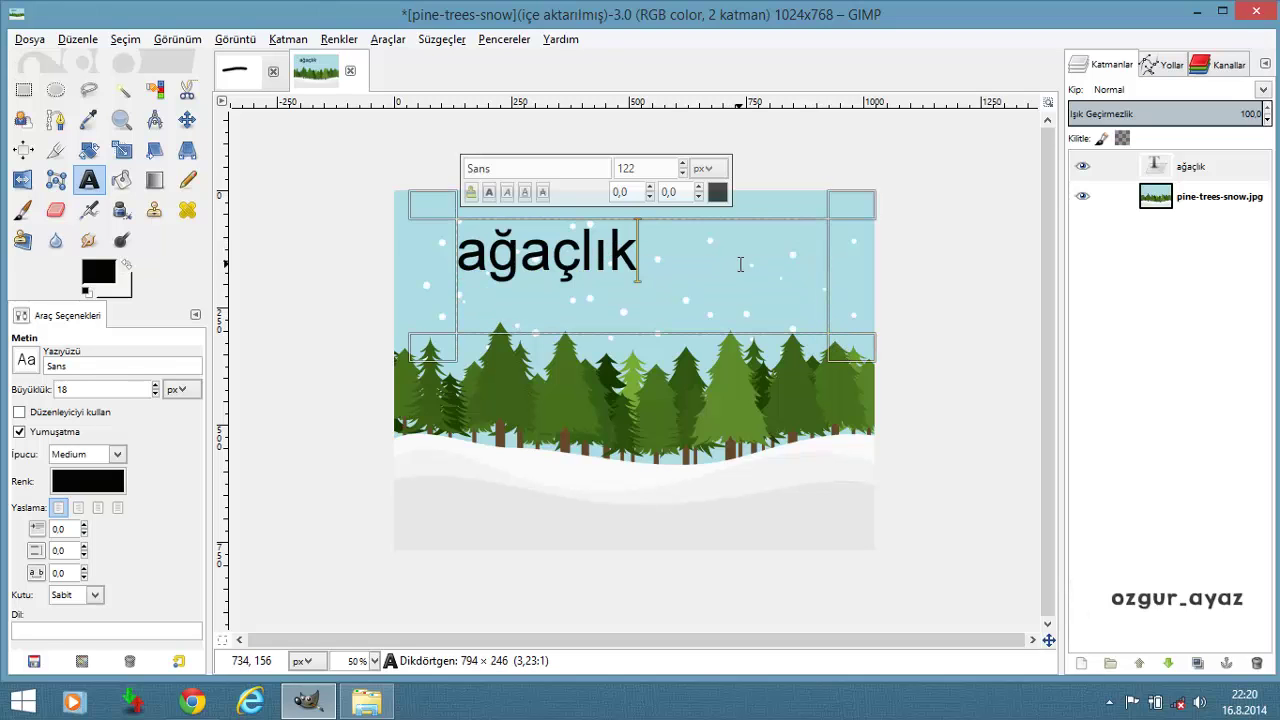
pyautogui.moveTo(851, 356)
pyautogui.mouseDown()
pyautogui.moveTo(828, 460)
pyautogui.moveTo(846, 490)
pyautogui.mouseUp()
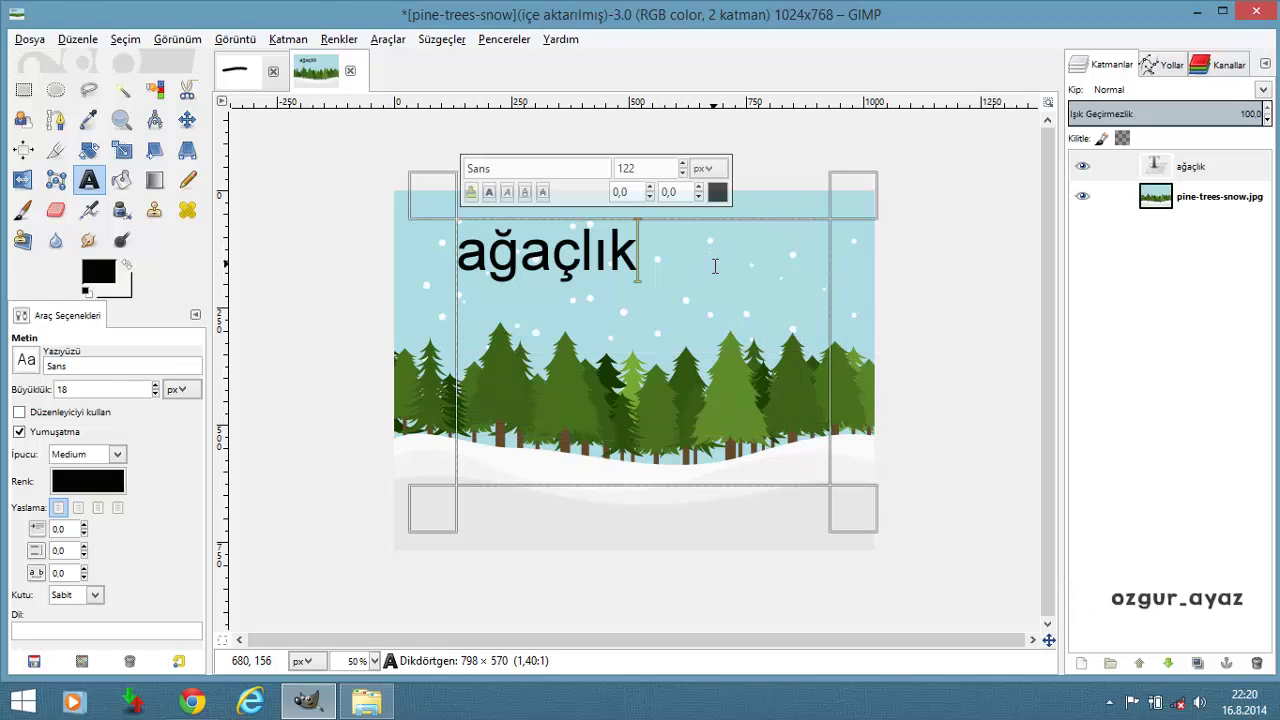
pyautogui.write(' ağa')
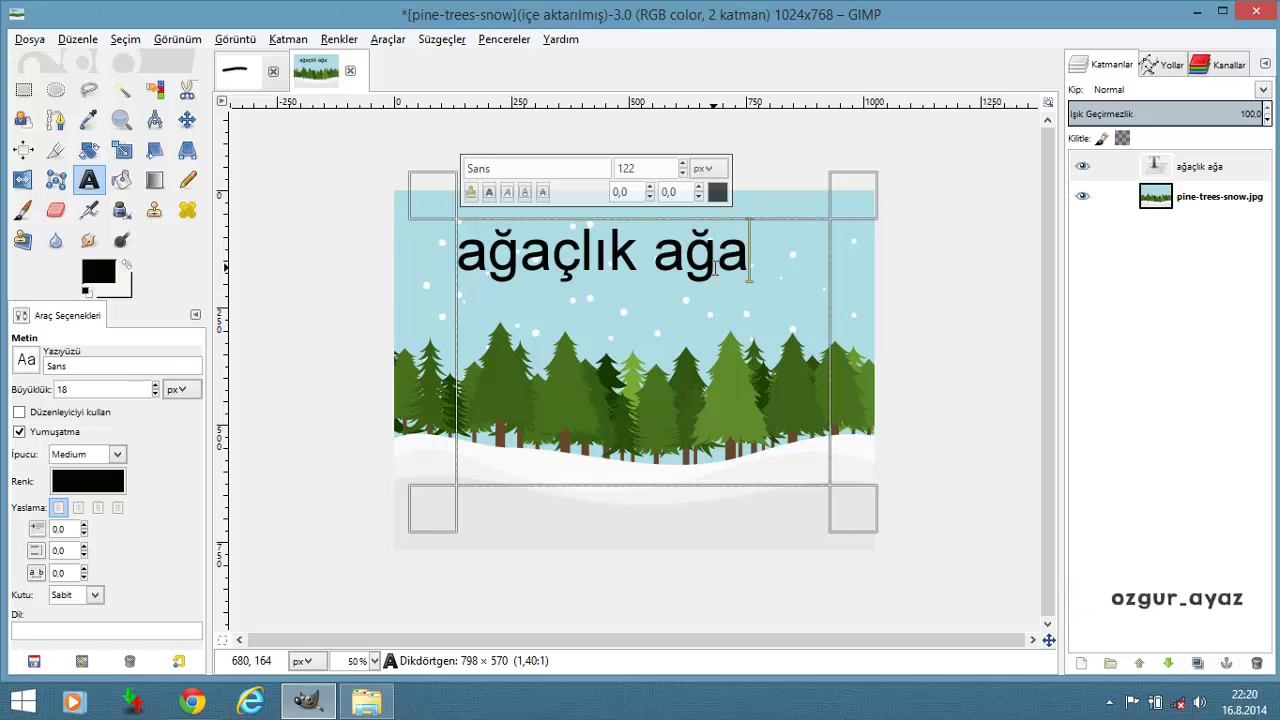
pyautogui.write('çlık')
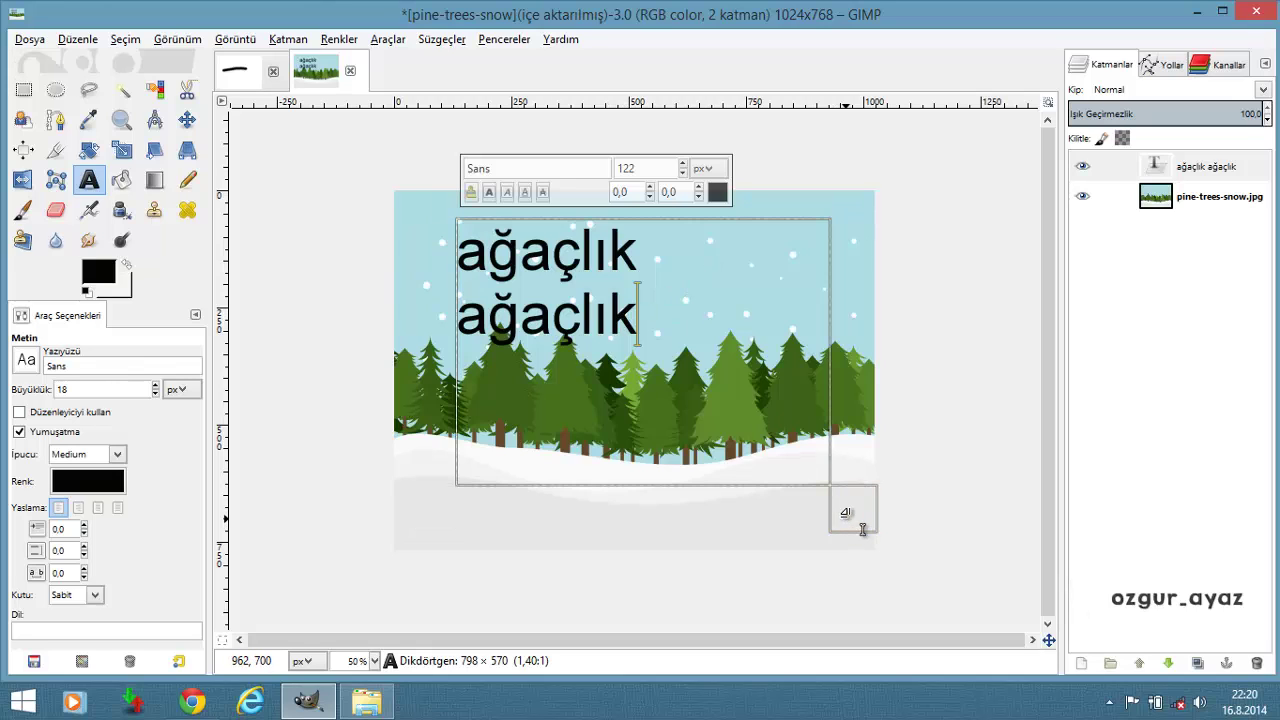
pyautogui.moveTo(848, 522)
pyautogui.mouseDown()
pyautogui.moveTo(924, 511)
pyautogui.moveTo(796, 490)
pyautogui.mouseUp()
# Delete the second 'ağaçlık' line and colour the remaining text white
pyautogui.moveTo(676, 316); pyautogui.dragTo(452, 316)
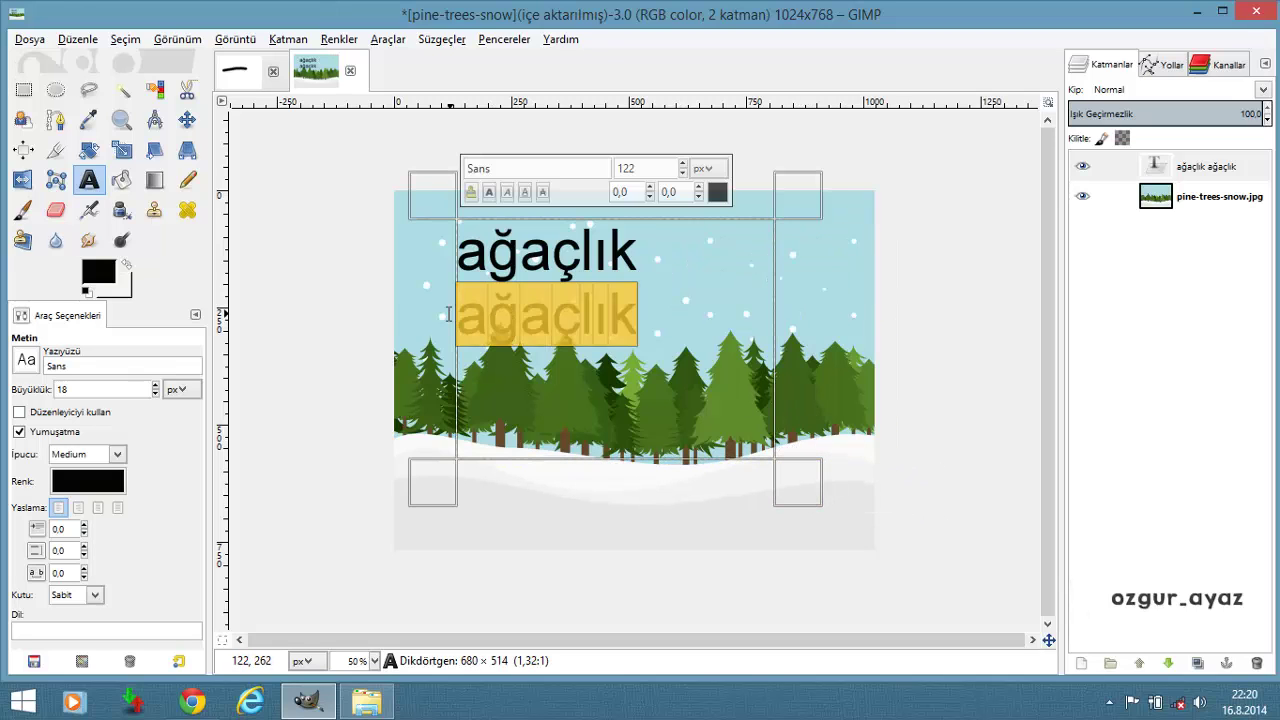
pyautogui.press('BackSpace')
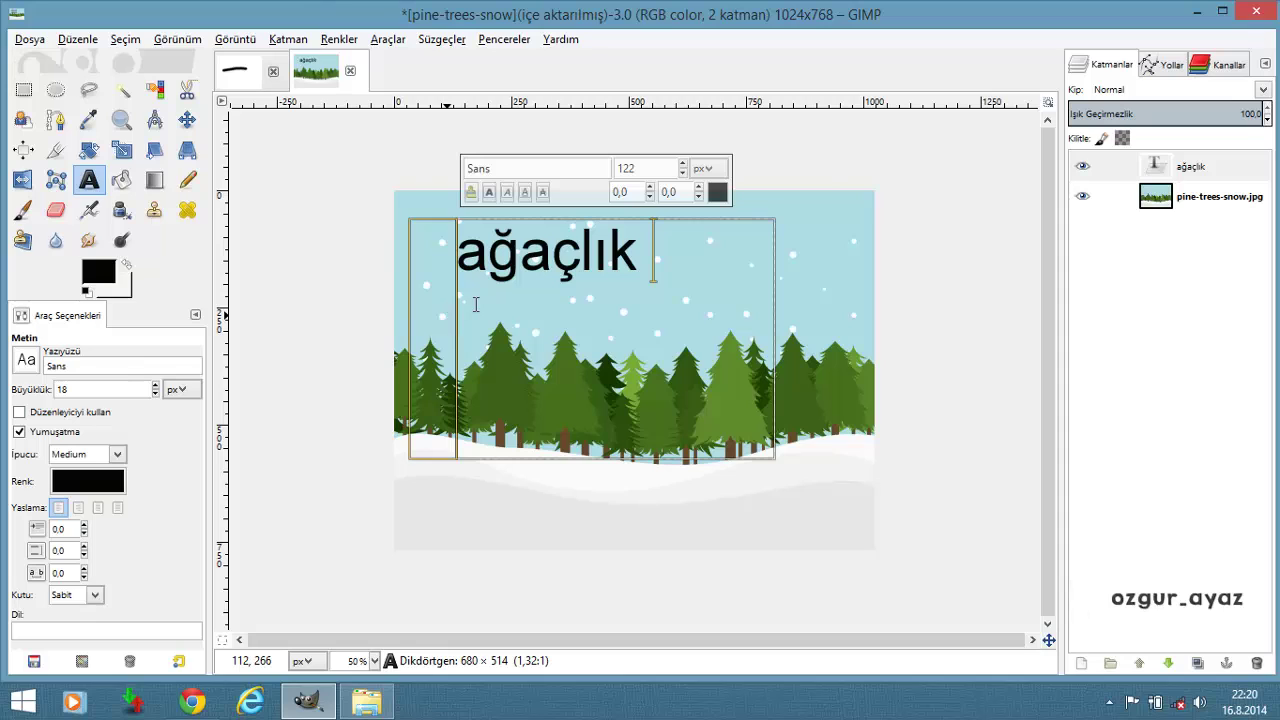
pyautogui.moveTo(650, 252); pyautogui.dragTo(434, 251)
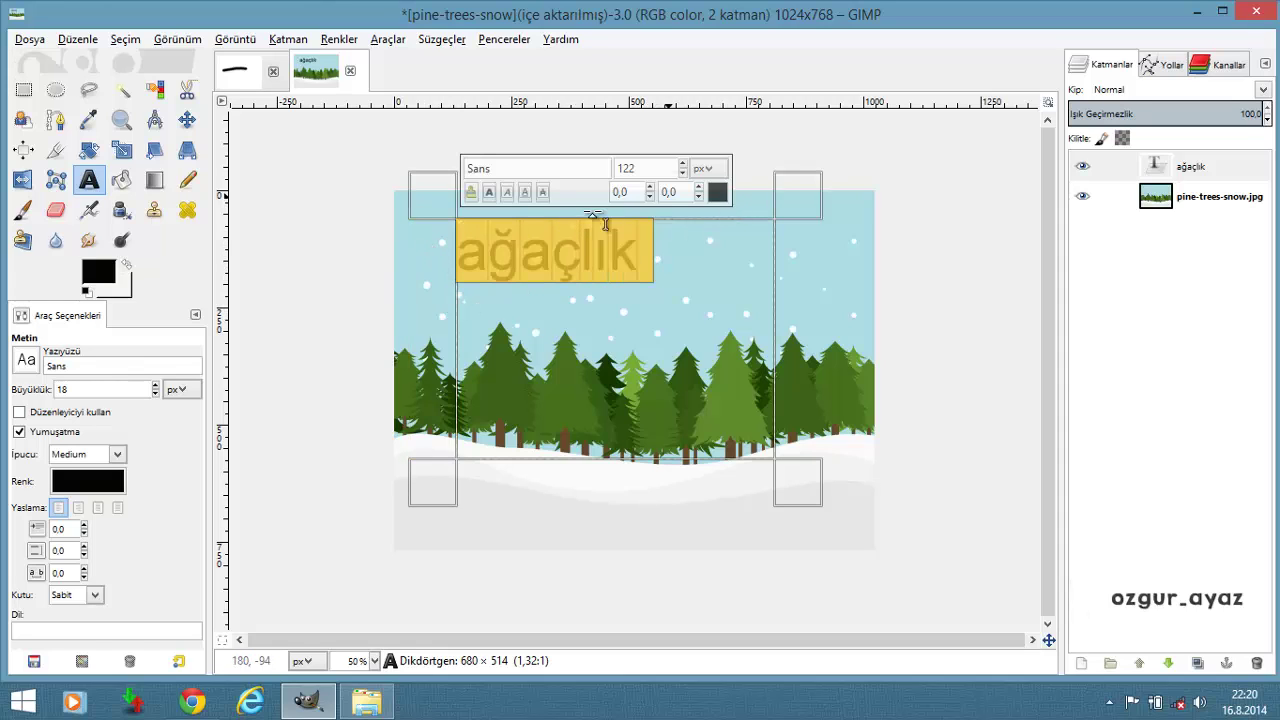
pyautogui.click(85, 482)
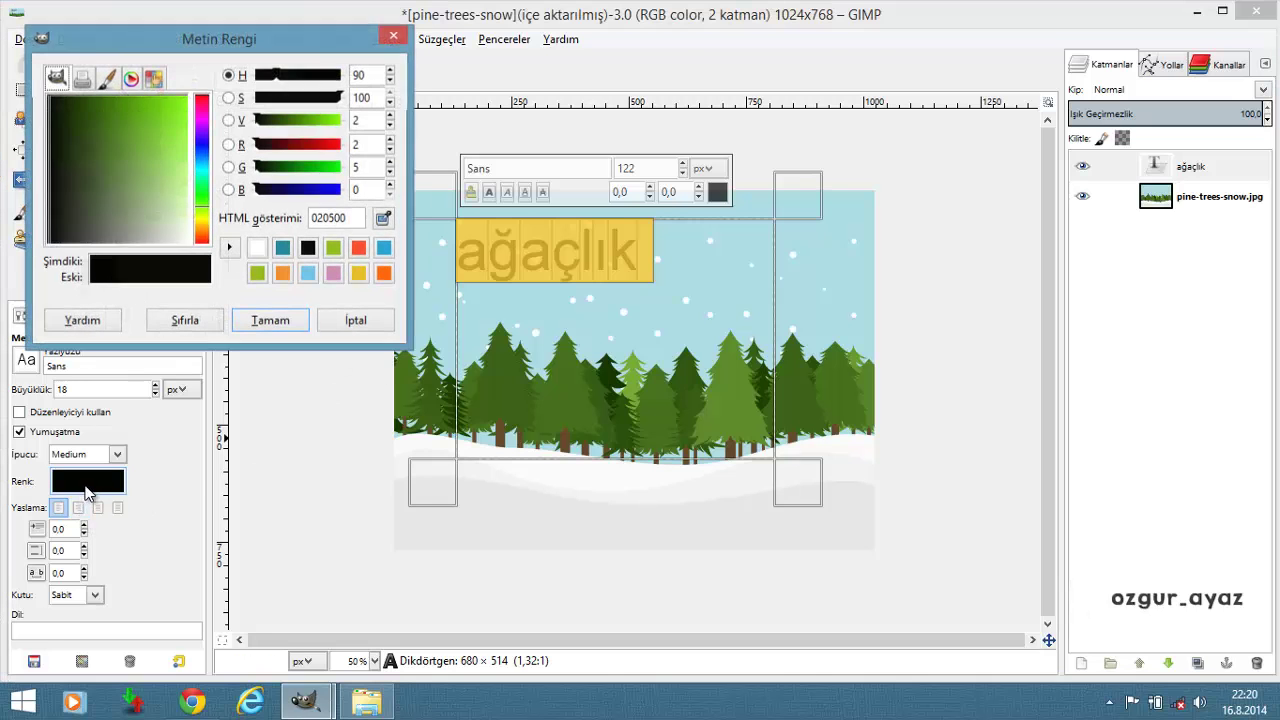
pyautogui.click(256, 249)
pyautogui.click(267, 323)
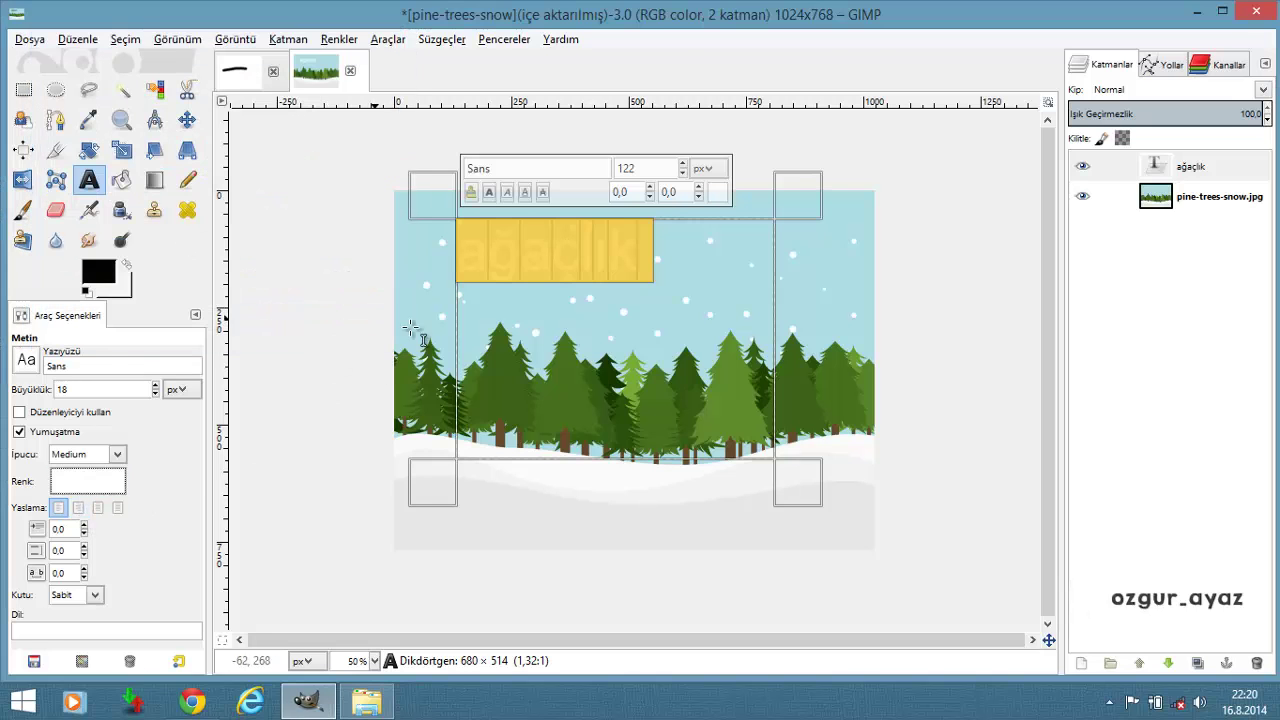
pyautogui.click(645, 291)
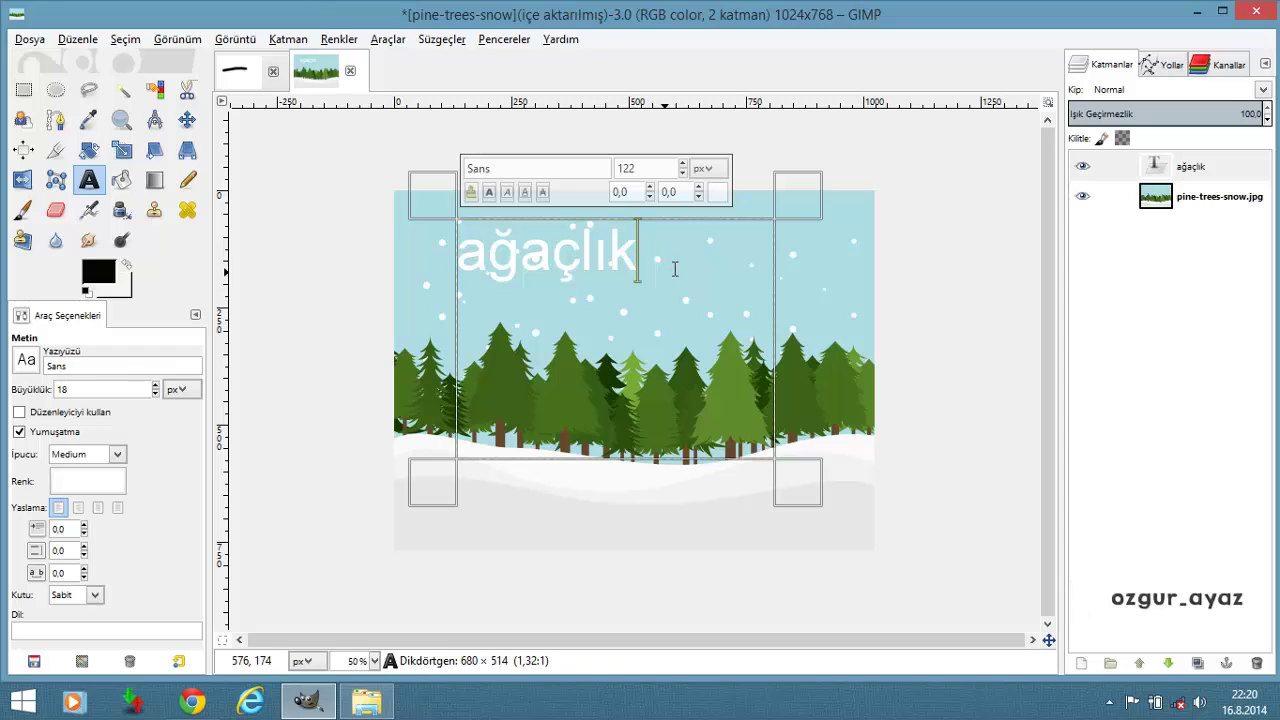
# Switch the ağaçlık text colour to black, then back to white
pyautogui.moveTo(651, 263); pyautogui.dragTo(420, 247)
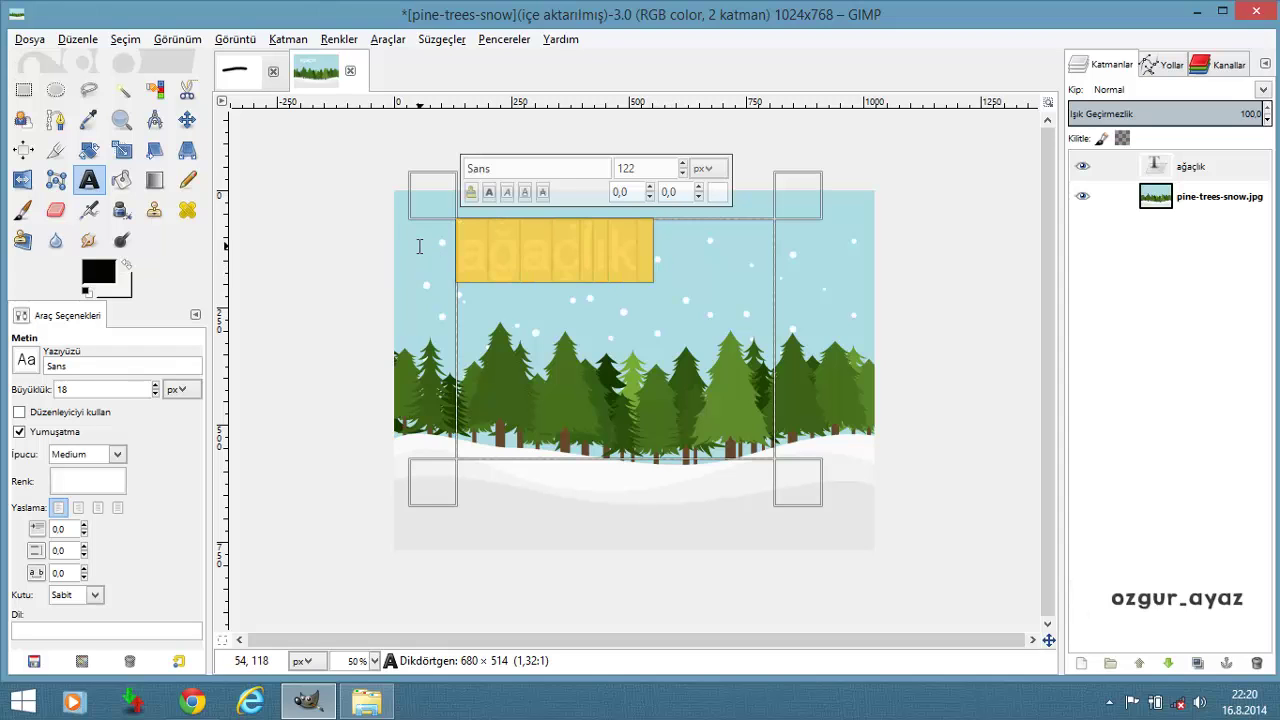
pyautogui.click(116, 483)
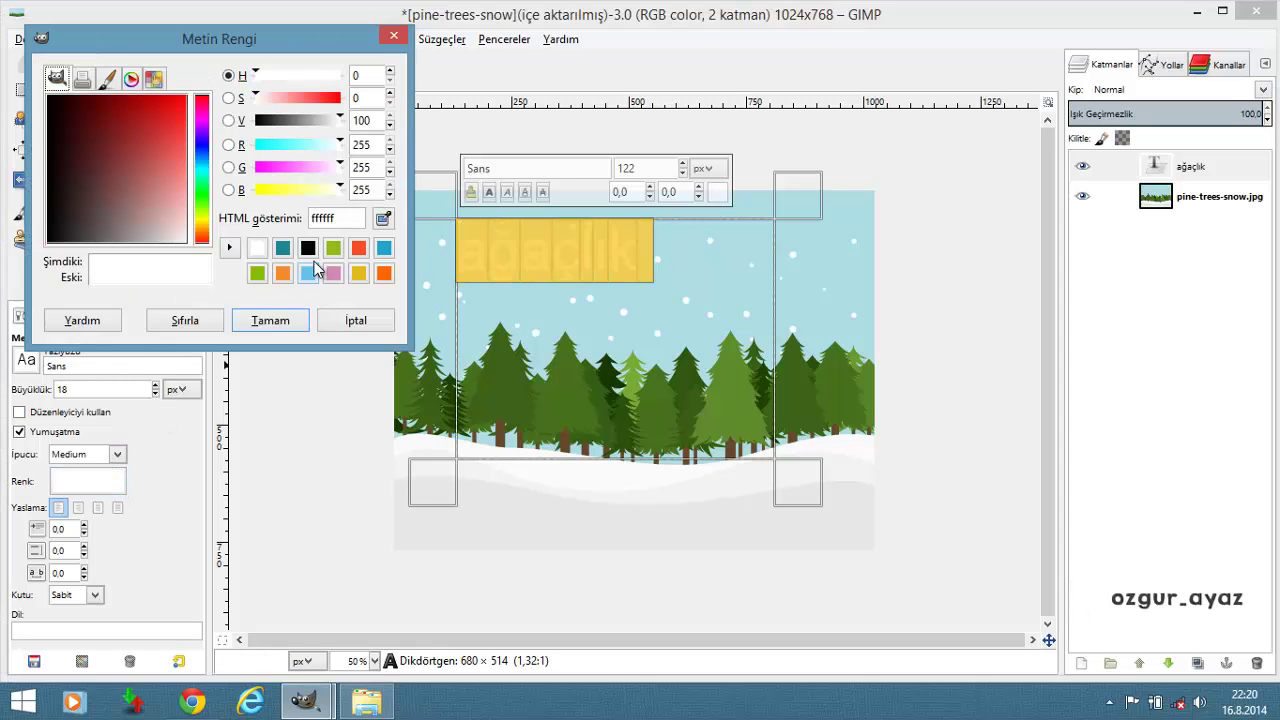
pyautogui.click(310, 250)
pyautogui.click(270, 320)
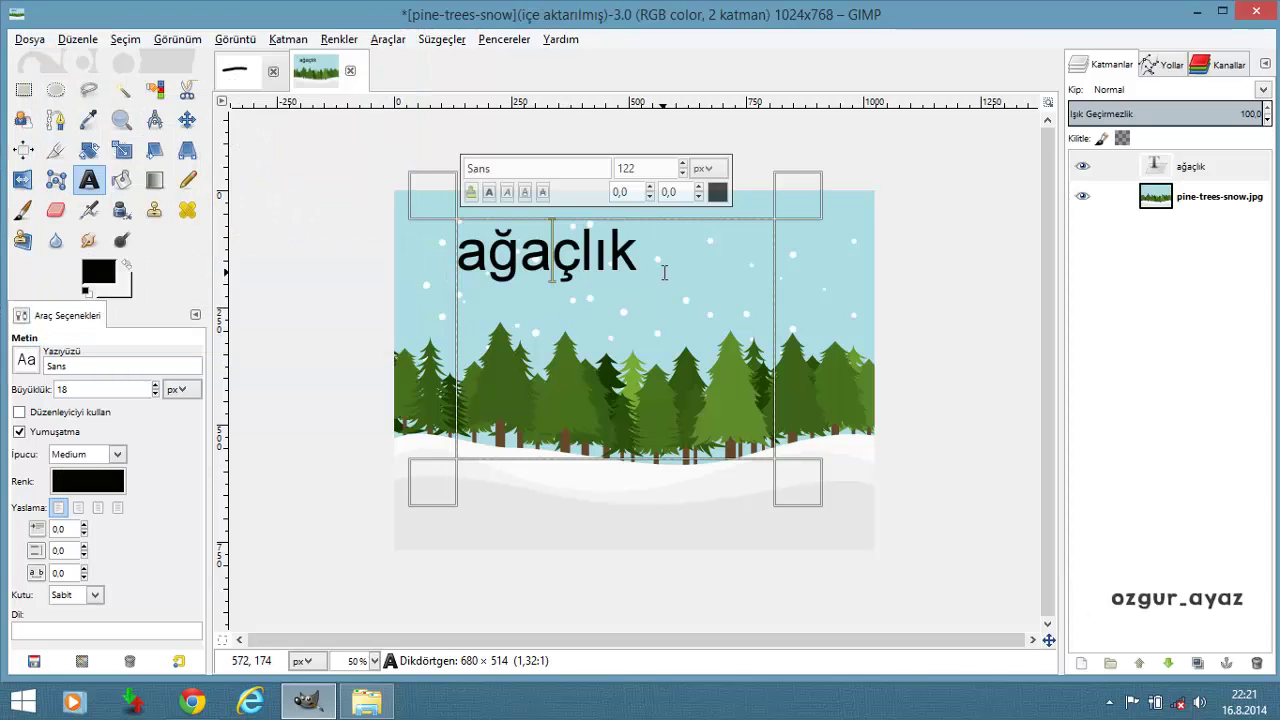
pyautogui.moveTo(662, 262); pyautogui.dragTo(440, 250)
pyautogui.click(717, 191)
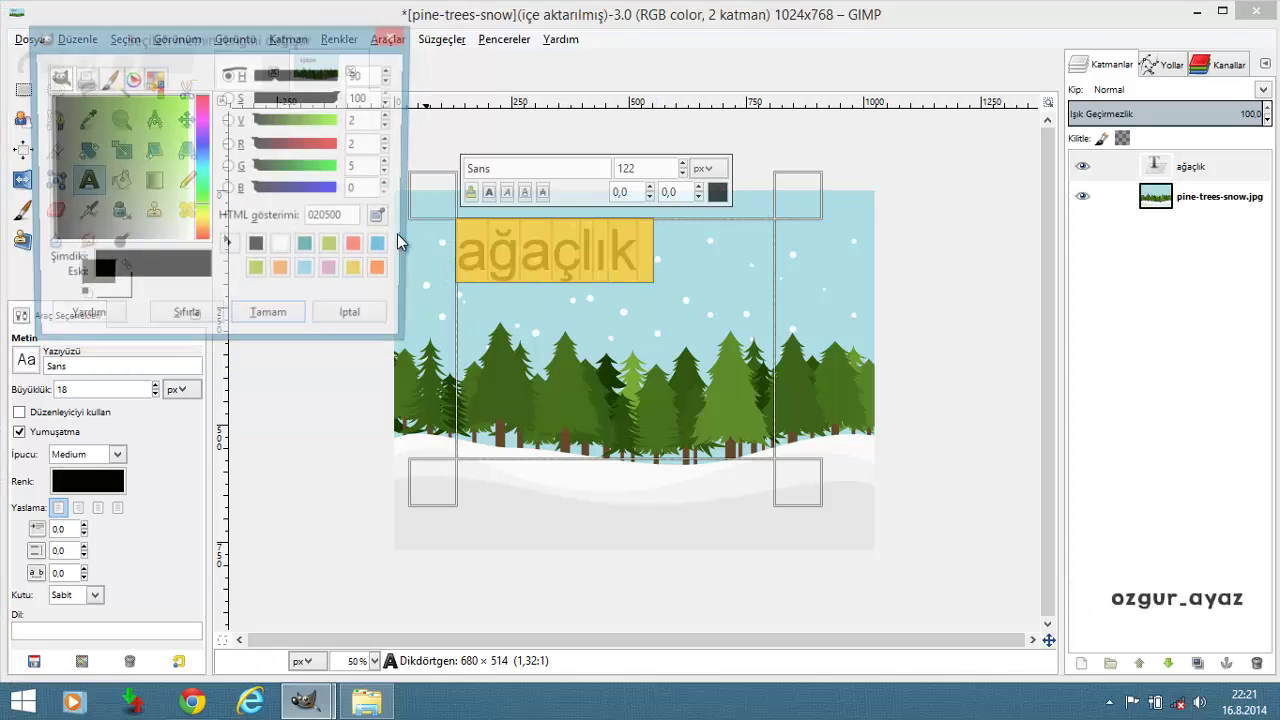
pyautogui.click(283, 248)
pyautogui.click(272, 322)
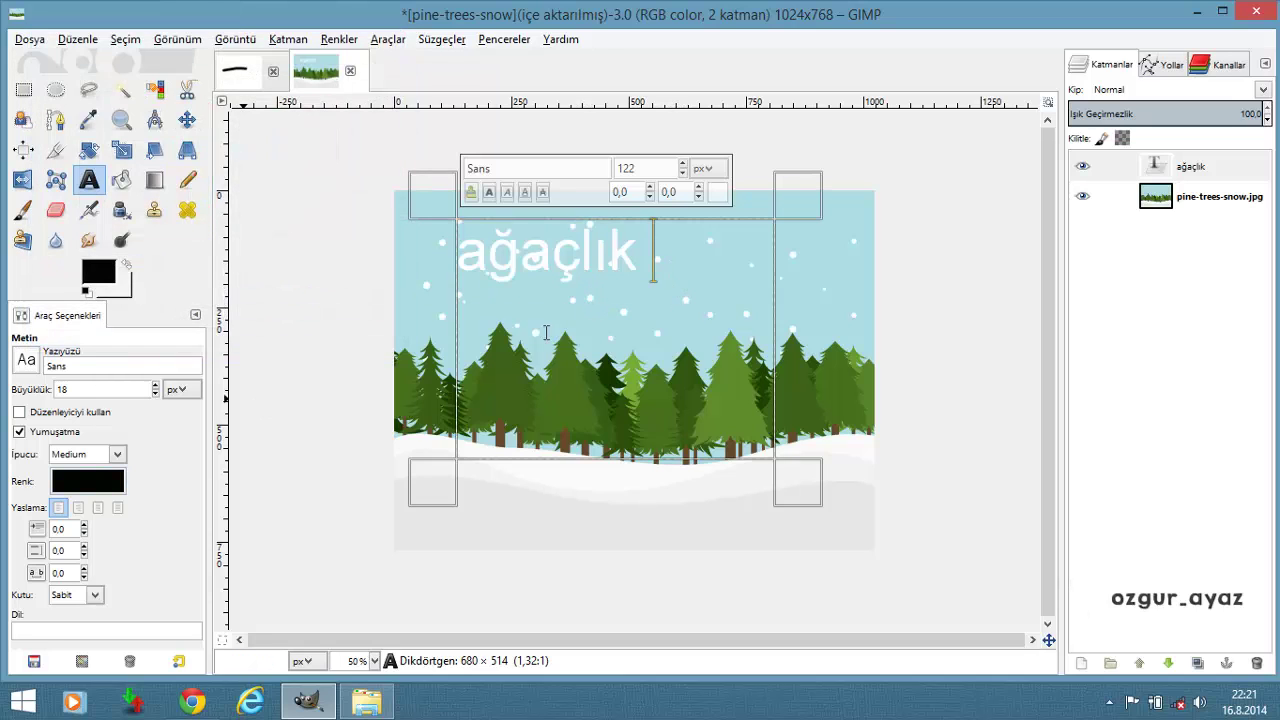
# Type stray letters 'asfasfasf', erase them, and make the pine-trees-snow.jpg layer active
pyautogui.write('asfasfasf')
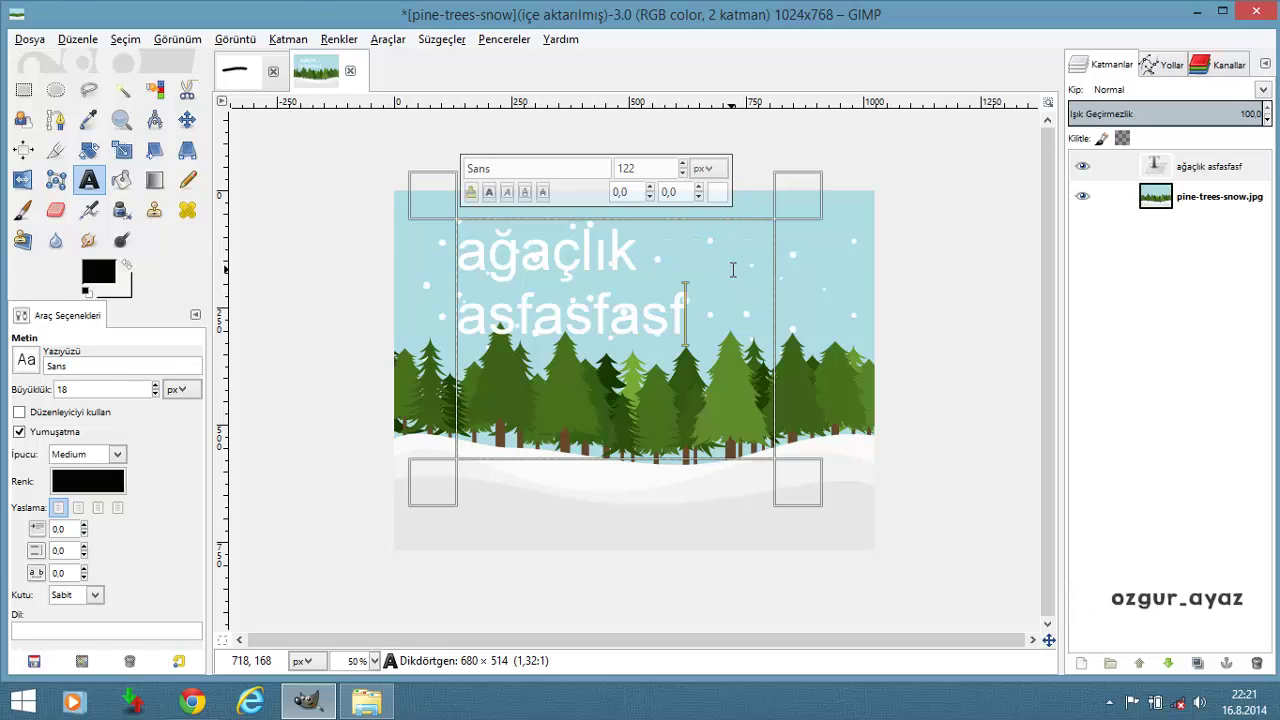
pyautogui.press('BackSpace')
pyautogui.press('BackSpace')
pyautogui.press('BackSpace')
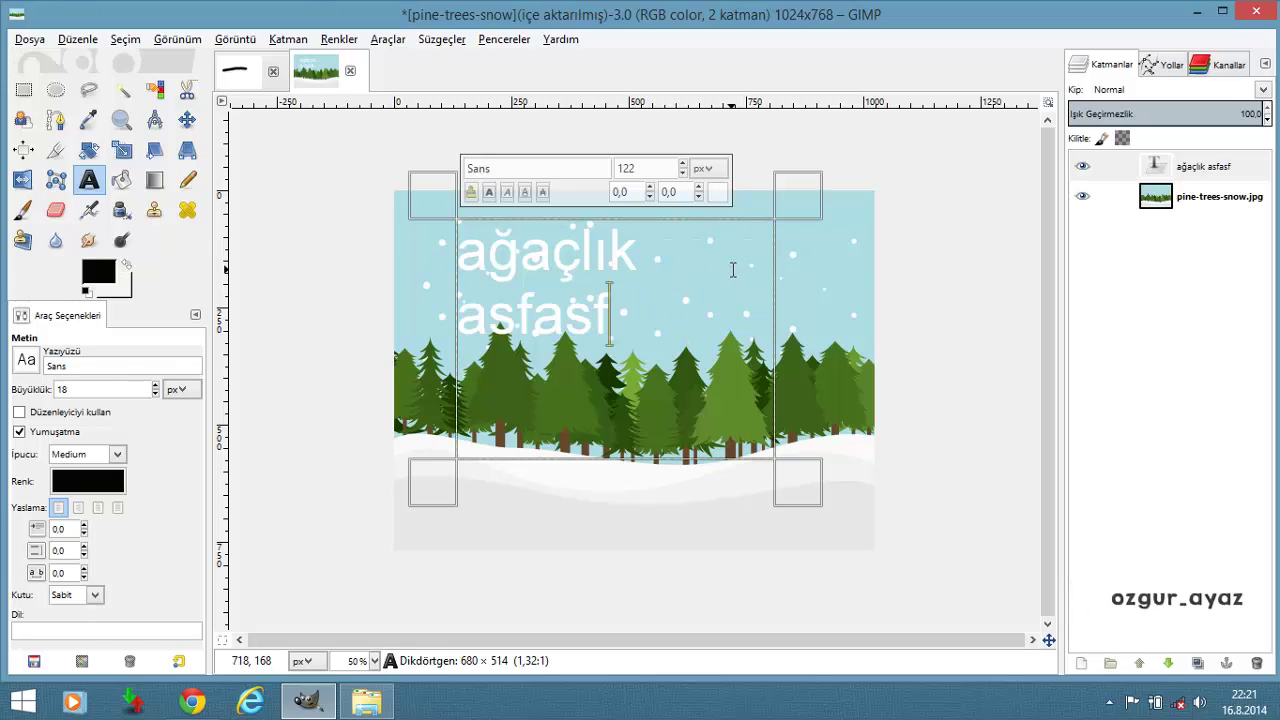
pyautogui.press('BackSpace')
pyautogui.press('BackSpace')
pyautogui.press('BackSpace')
pyautogui.press('BackSpace')
pyautogui.press('BackSpace')
pyautogui.press('BackSpace')
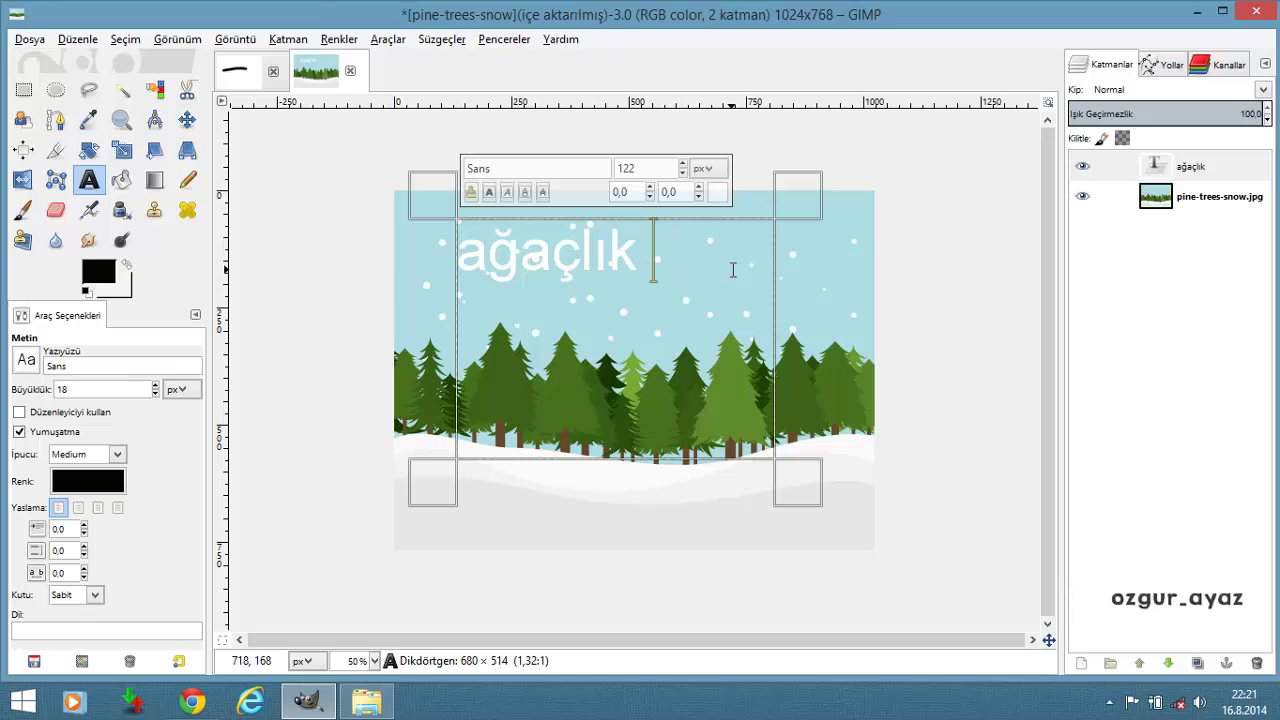
pyautogui.click(1177, 203)
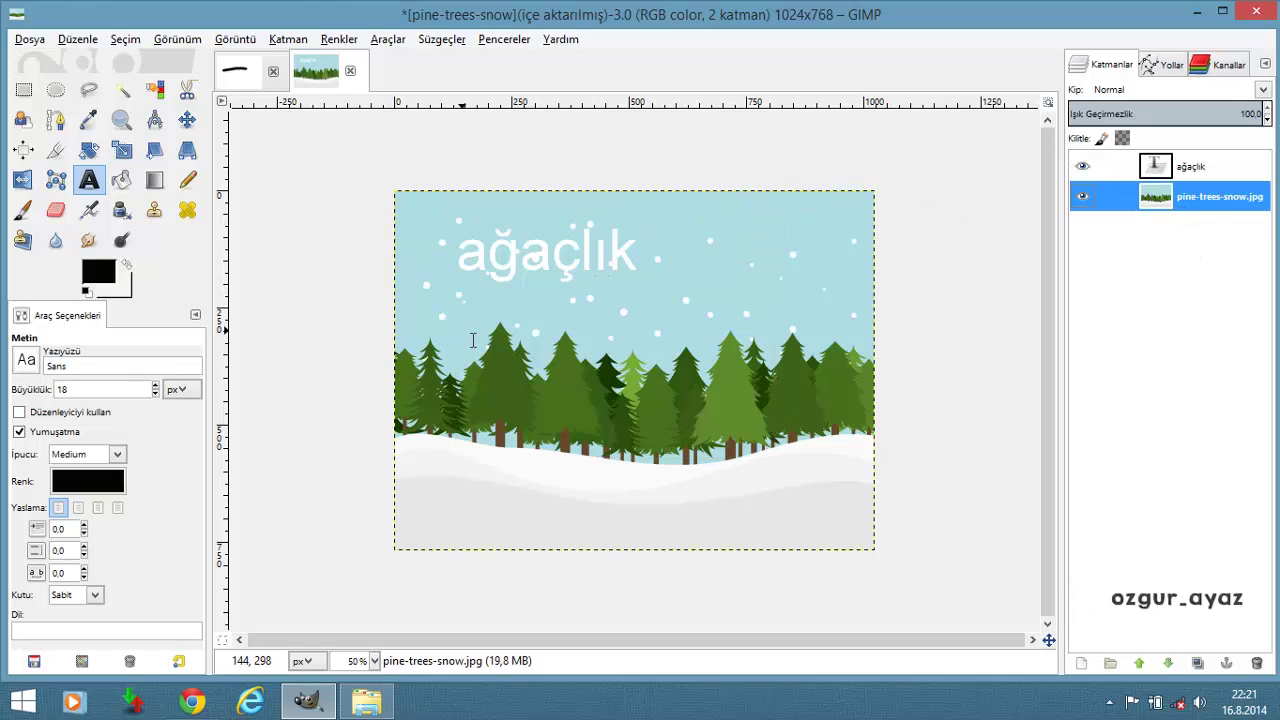
# Shrink the ağaçlık frame to the word, then draw a new text box over the trees on the photo layer
pyautogui.click(745, 439)
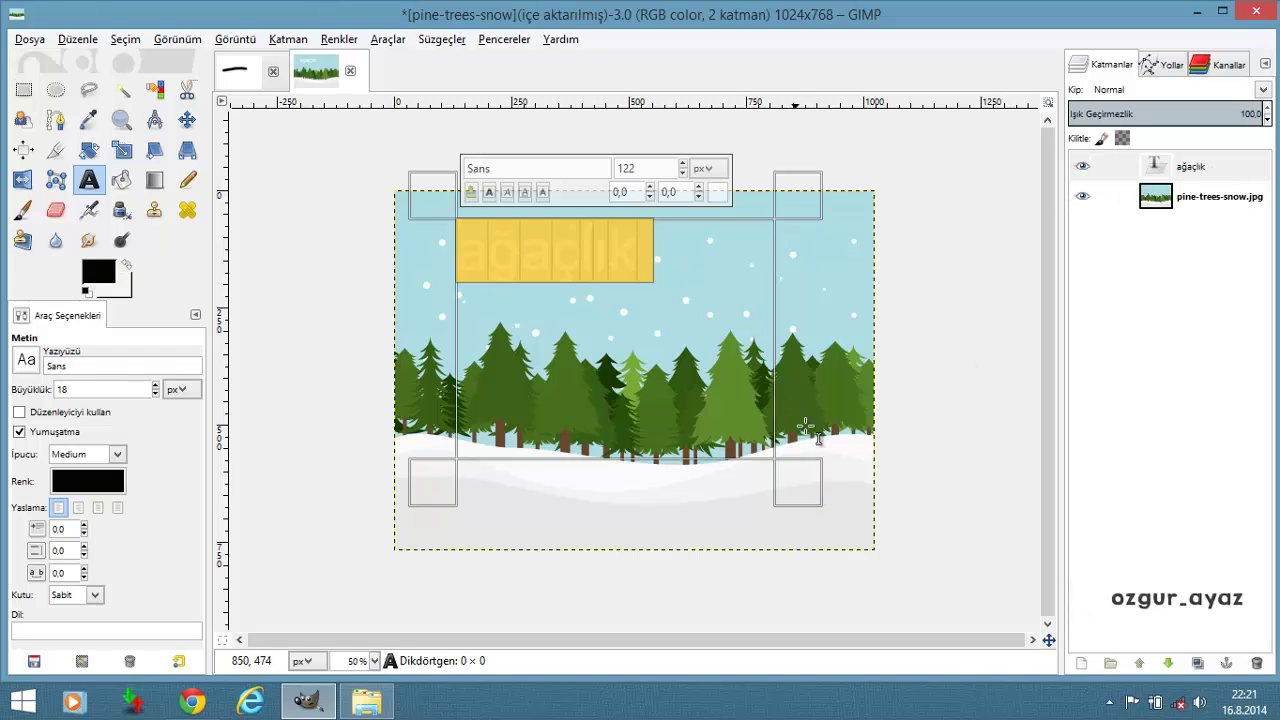
pyautogui.moveTo(811, 487)
pyautogui.mouseDown()
pyautogui.moveTo(717, 318)
pyautogui.moveTo(702, 316)
pyautogui.mouseUp()
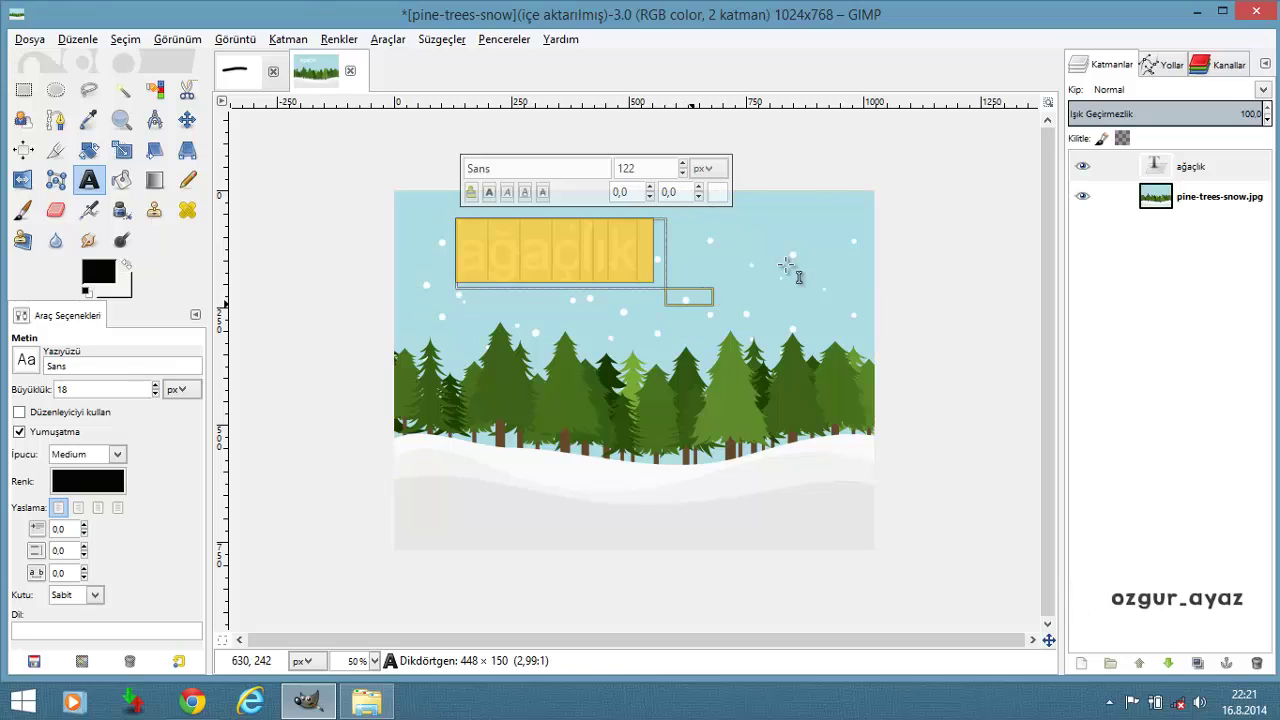
pyautogui.click(1180, 167)
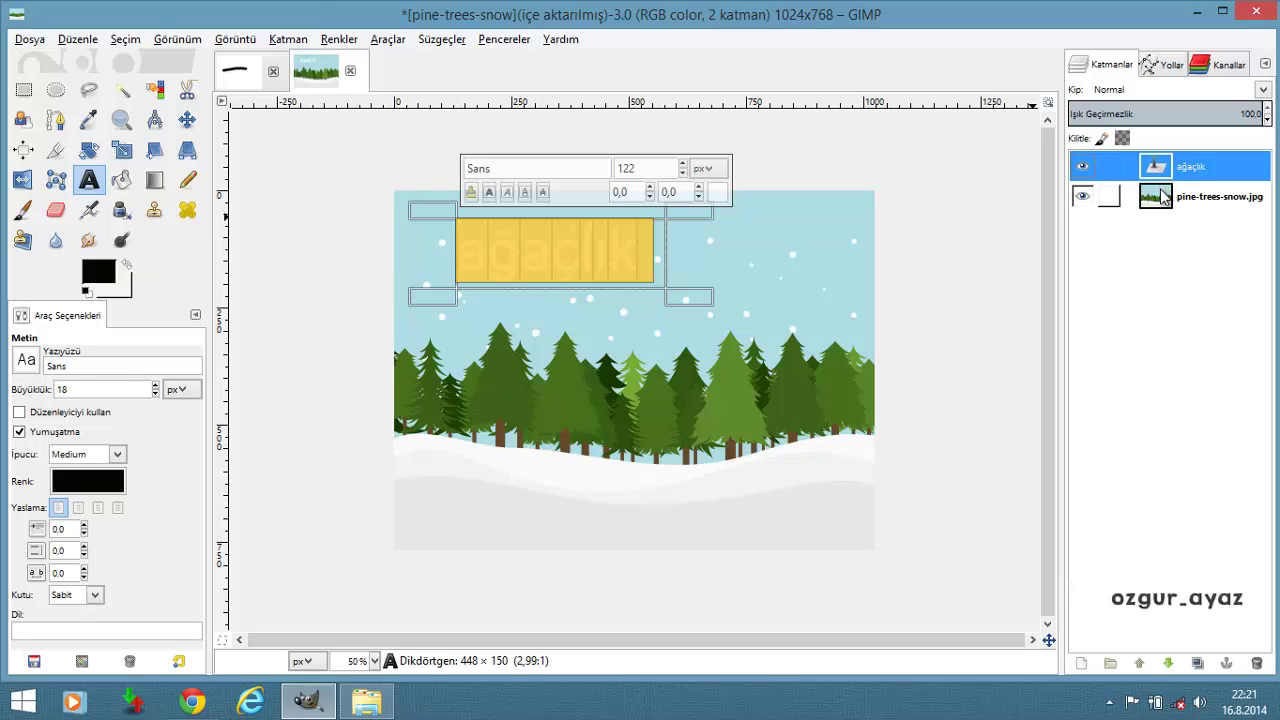
pyautogui.click(1163, 200)
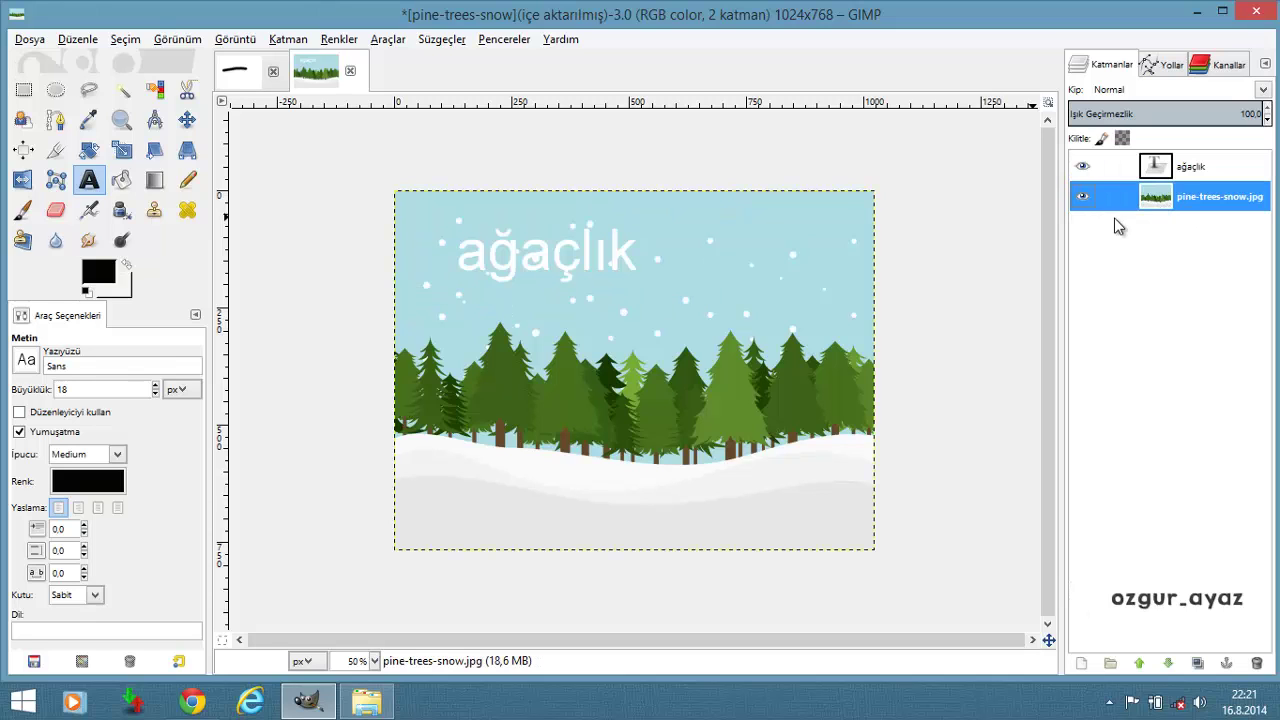
pyautogui.moveTo(437, 363); pyautogui.dragTo(784, 468)
# Type 'ağaçlık' in the new box and set the text to 85 px
pyautogui.write('ağaçlık')
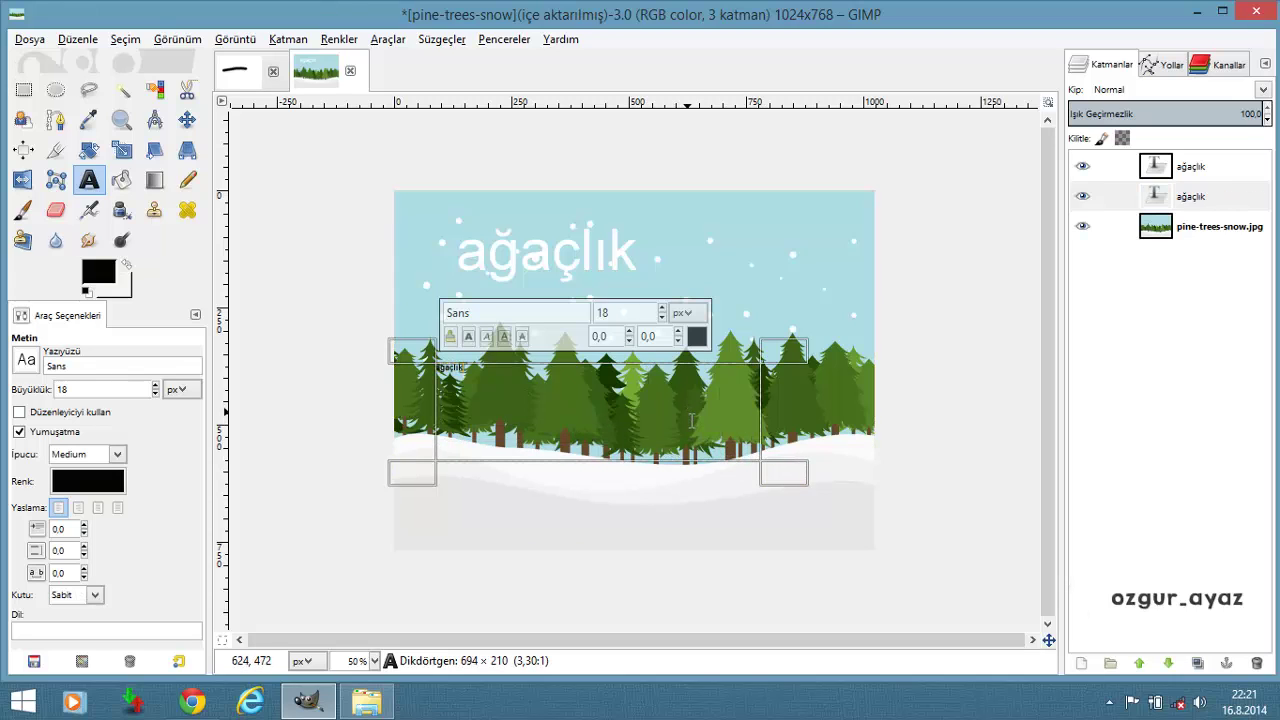
pyautogui.hotkey('ctrl', 'a')
pyautogui.tripleClick(658, 312)
pyautogui.write('6085')
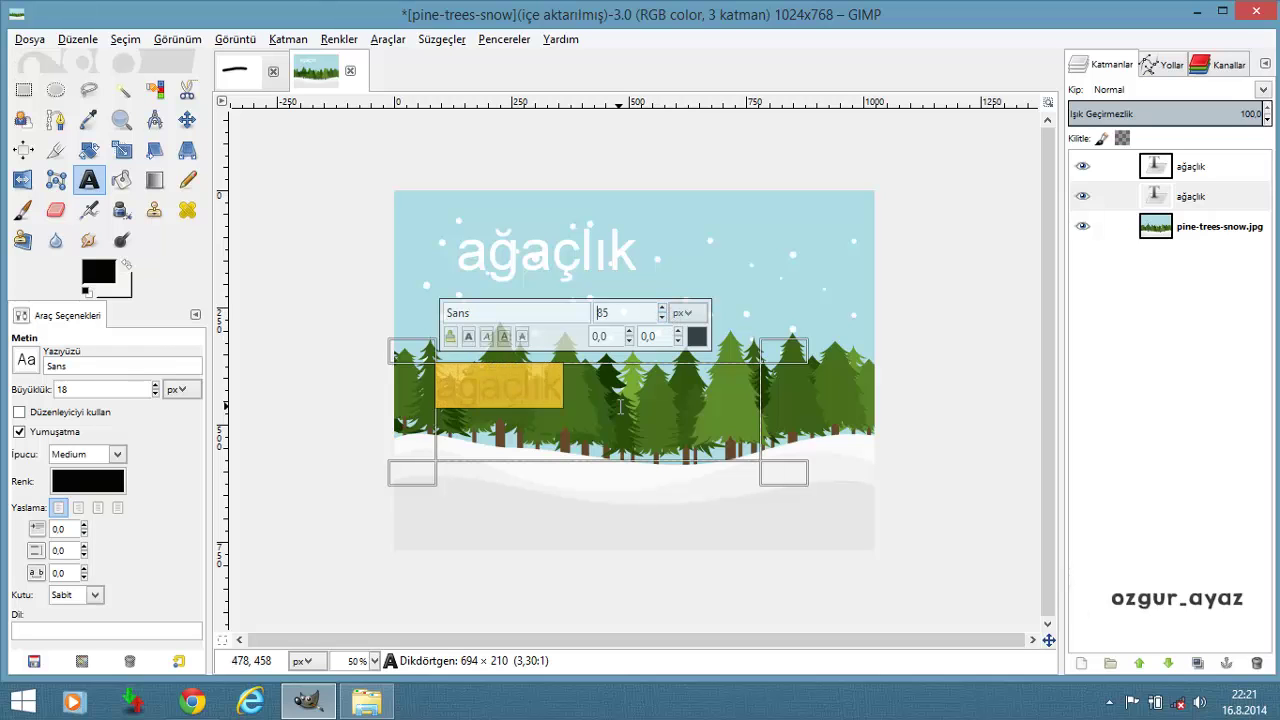
pyautogui.click(621, 403)
# Colour the letters 'lık' white
pyautogui.moveTo(612, 401); pyautogui.dragTo(522, 396)
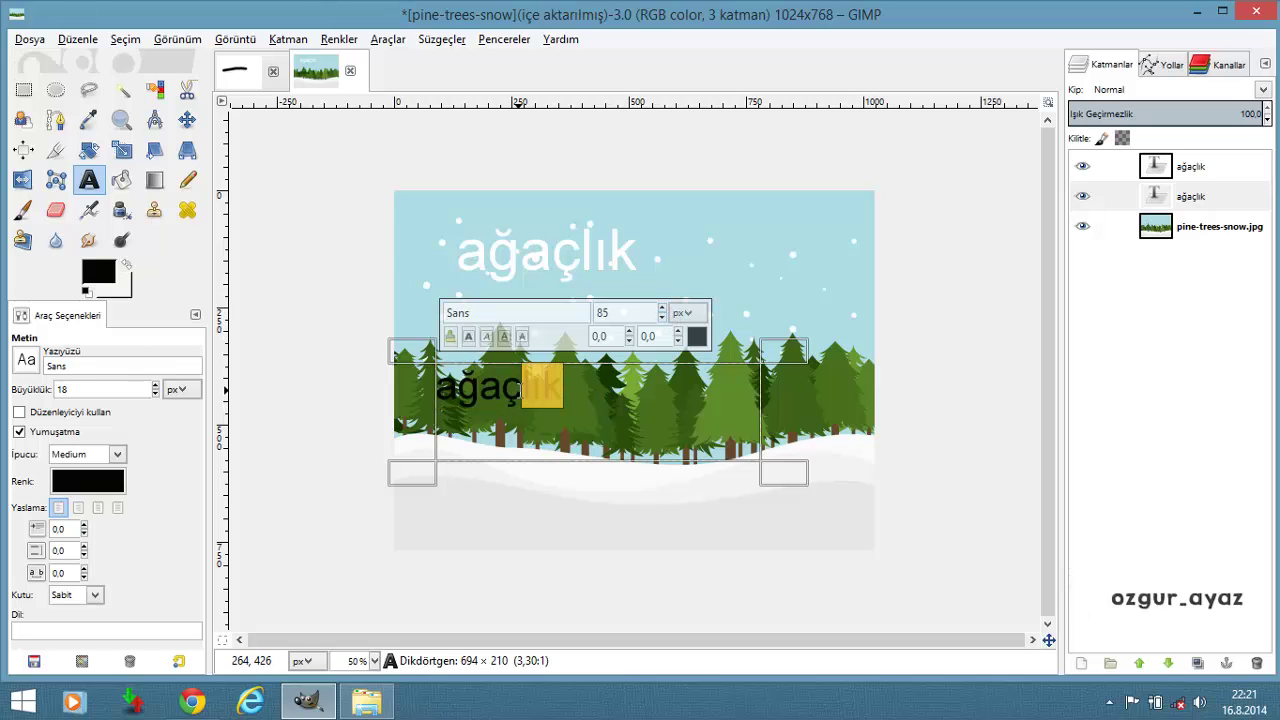
pyautogui.click(697, 337)
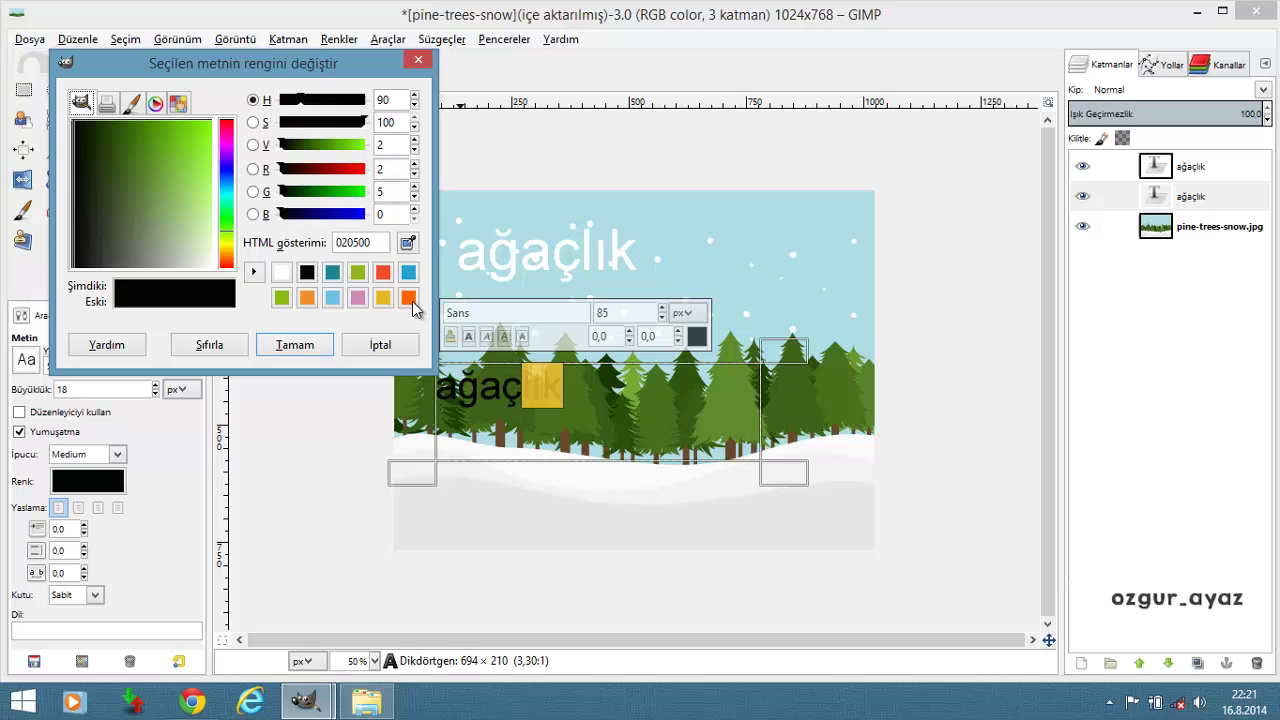
pyautogui.click(286, 272)
pyautogui.click(294, 342)
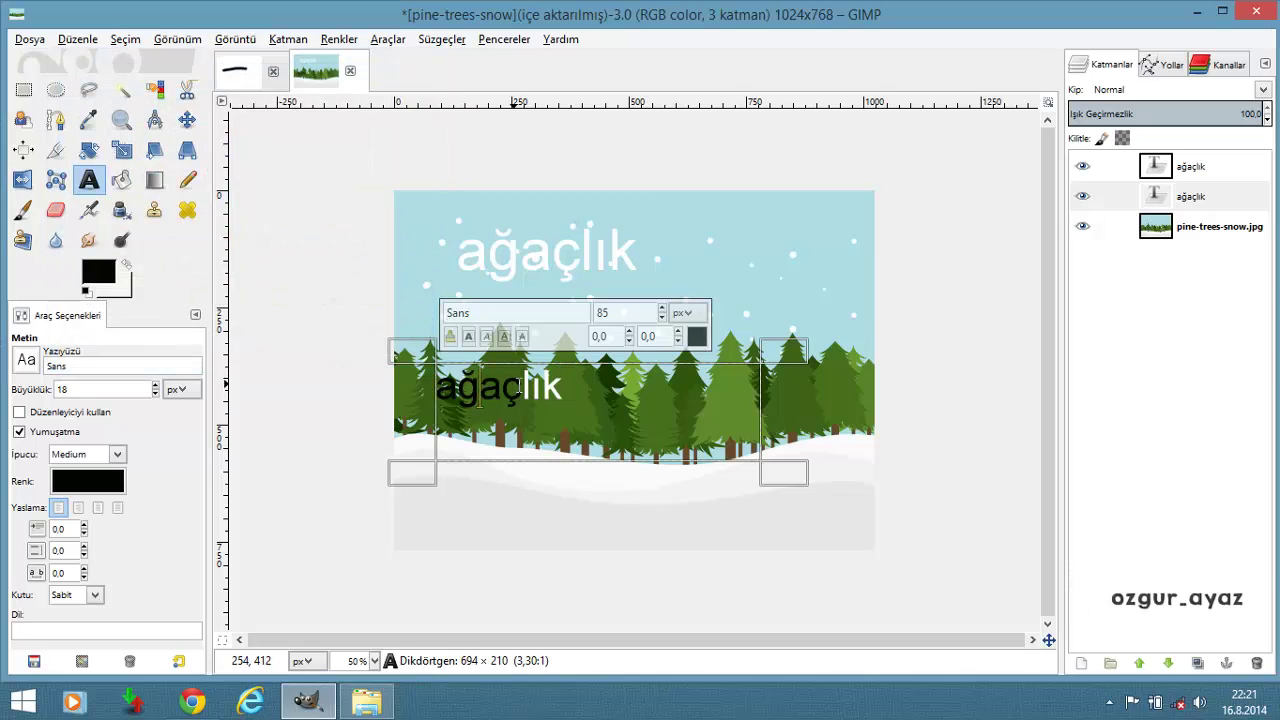
# Colour the letters 'aç' green and reselect the whole word
pyautogui.moveTo(522, 392); pyautogui.dragTo(484, 390)
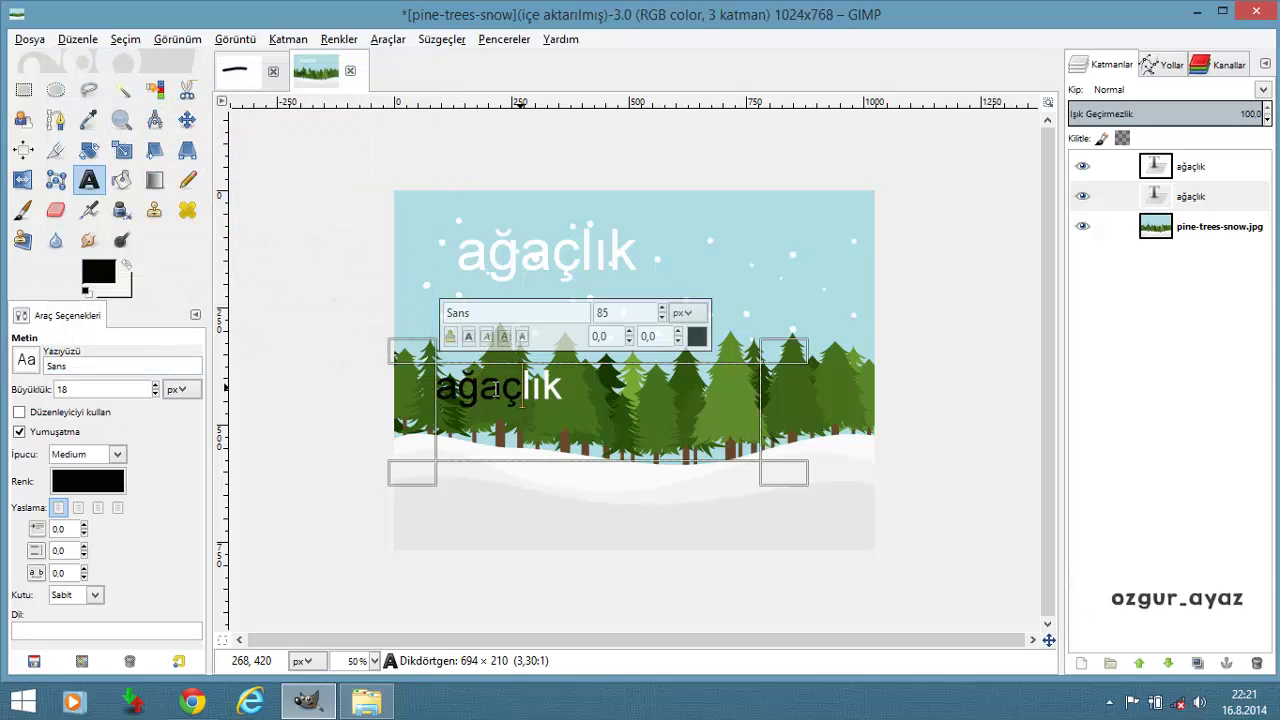
pyautogui.click(697, 337)
pyautogui.click(357, 285)
pyautogui.click(300, 345)
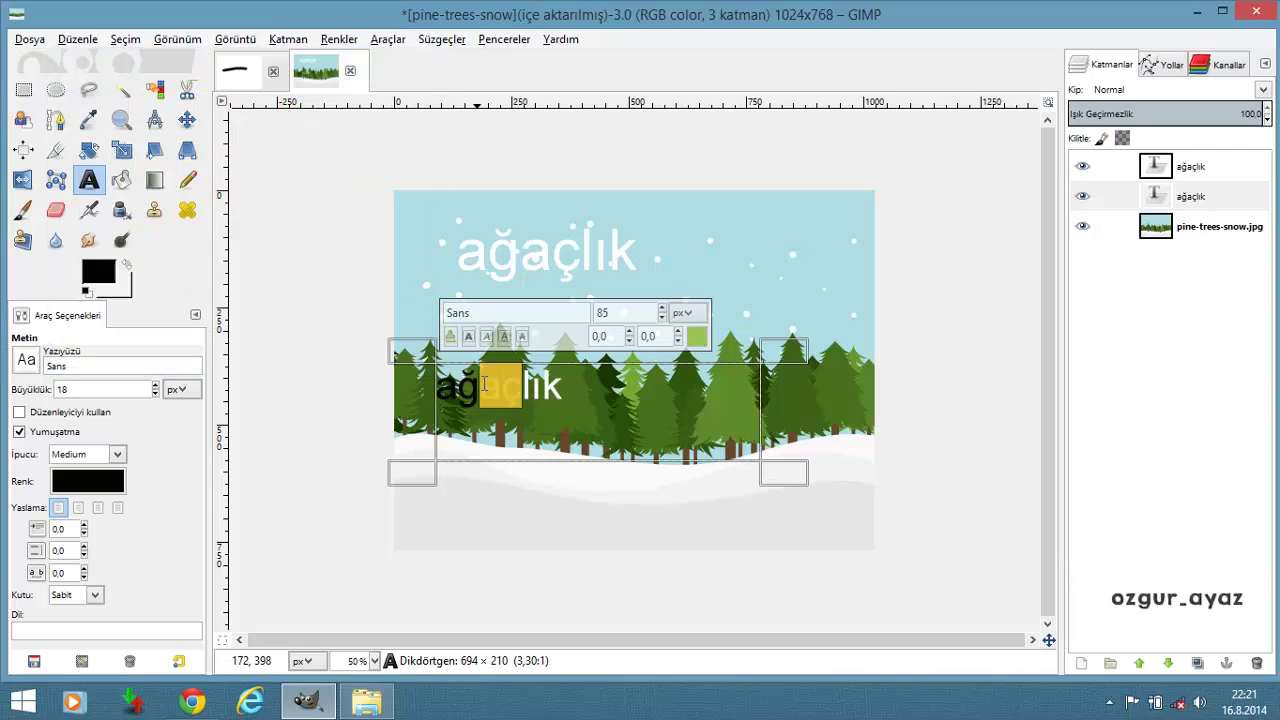
pyautogui.click(484, 384)
pyautogui.moveTo(592, 388); pyautogui.dragTo(424, 390)
pyautogui.hotkey('ctrl', 'c')
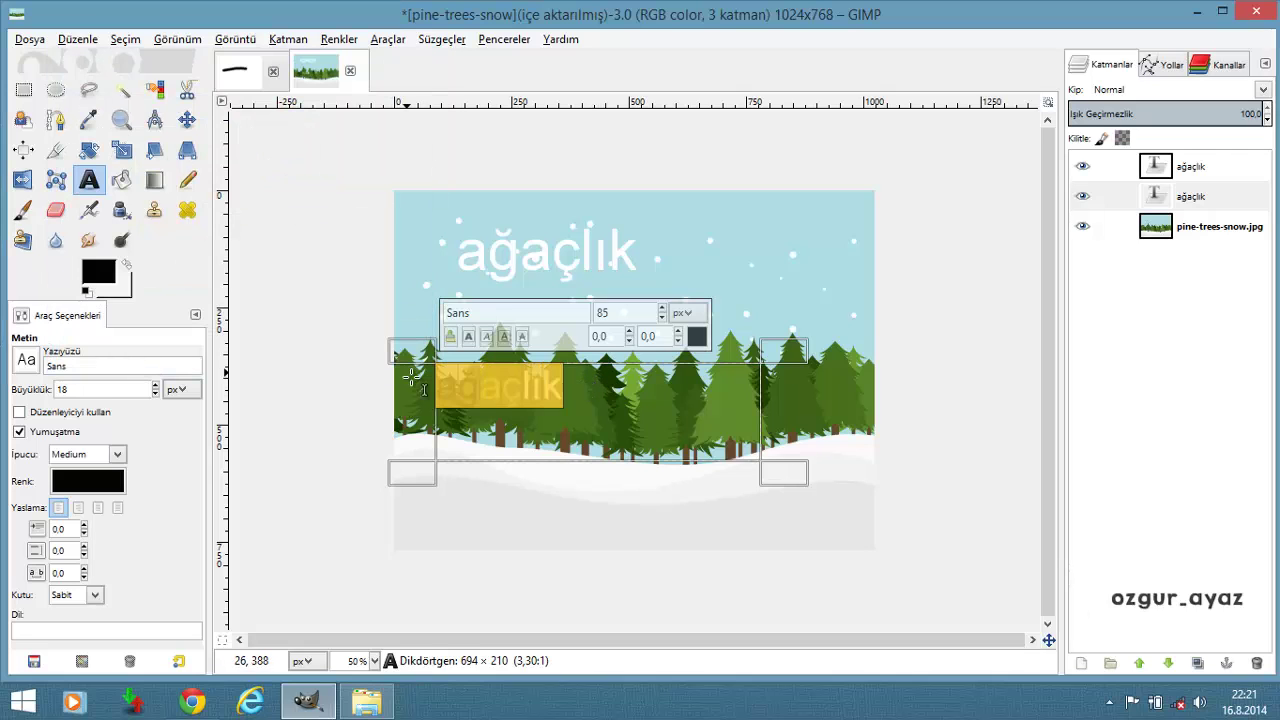
pyautogui.click(1205, 168)
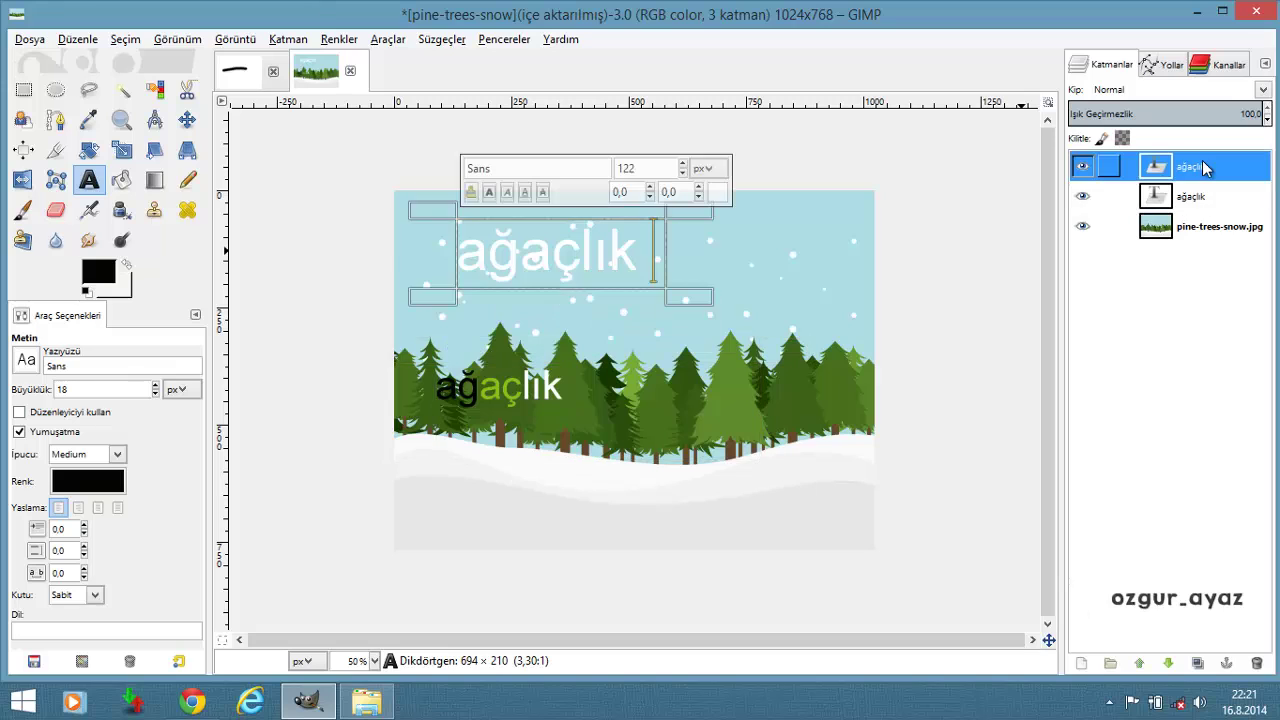
# Delete the white ağaçlık layer and extend the coloured text box to the image's top-left corner
pyautogui.click(1258, 665)
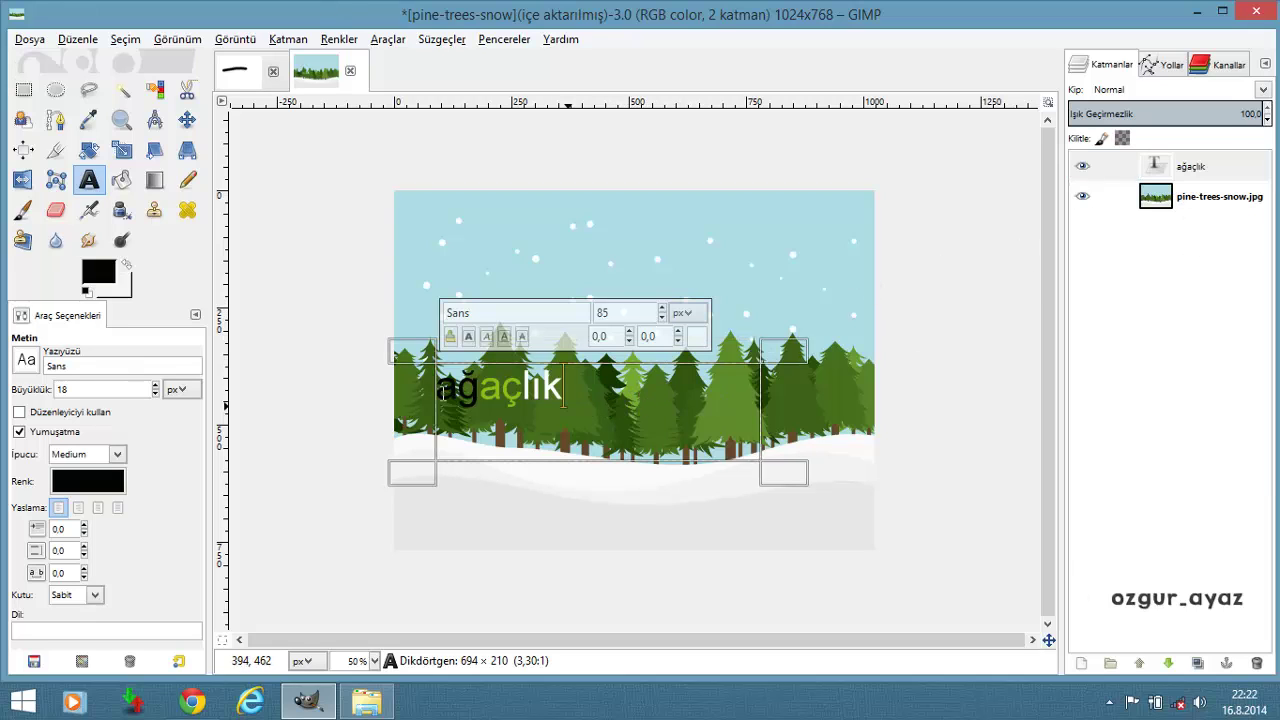
pyautogui.moveTo(410, 350); pyautogui.dragTo(400, 206)
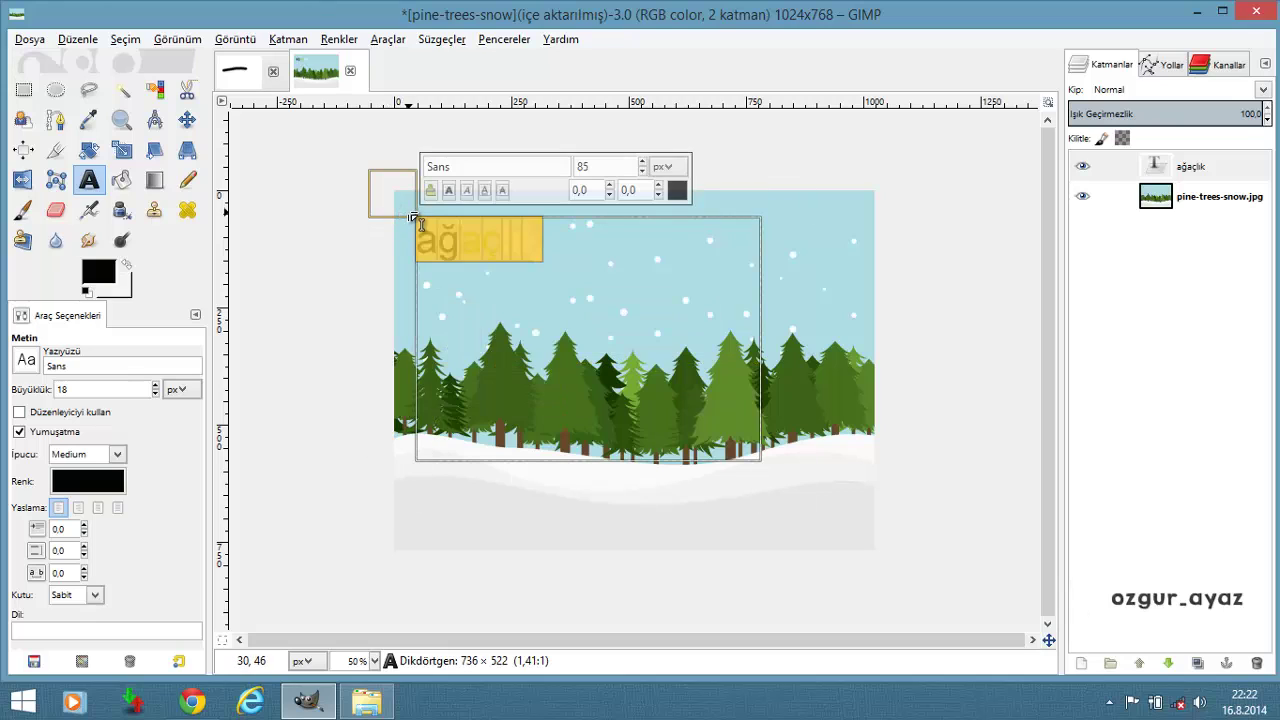
pyautogui.press('End')
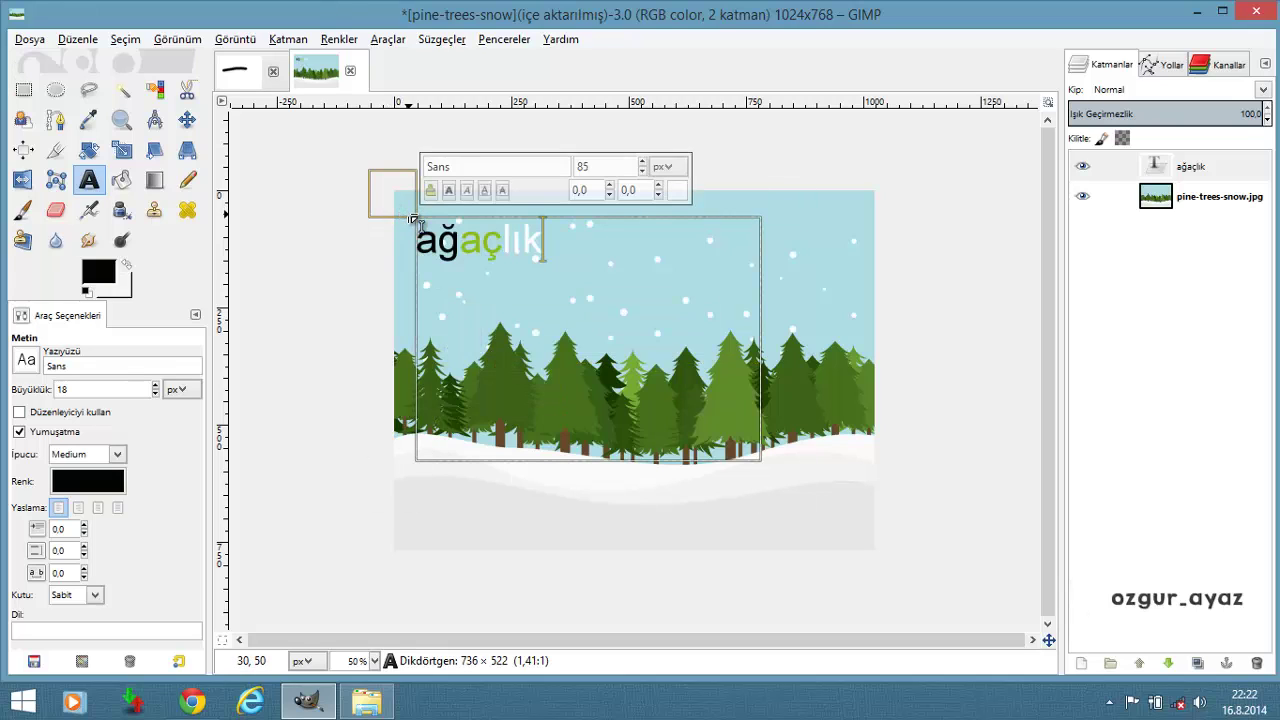
# Add a new line 'ağaçlıkağaç' by pasting ağaçlık and typing ağaç, then select both lines
pyautogui.press('Home')
pyautogui.press('Right')
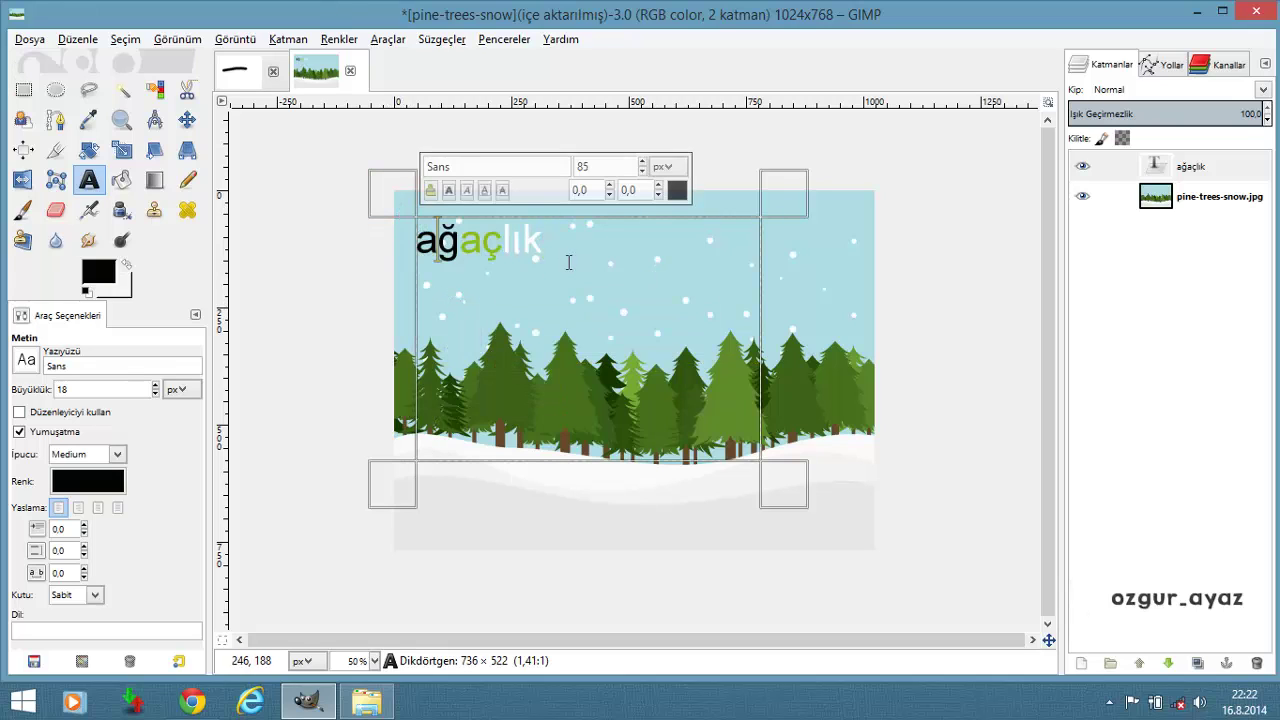
pyautogui.press('End')
pyautogui.press('Return')
pyautogui.hotkey('ctrl', 'v')
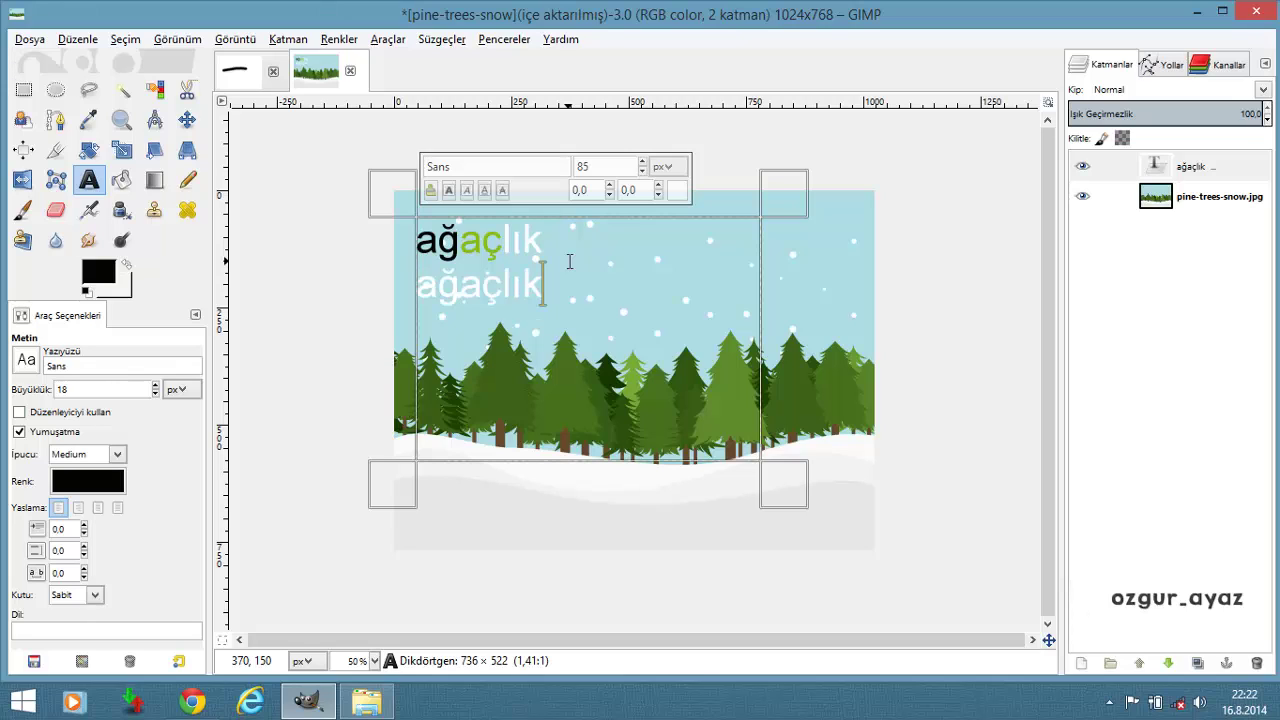
pyautogui.write('ağa')
pyautogui.write('ç')
pyautogui.moveTo(640, 298); pyautogui.dragTo(393, 253)
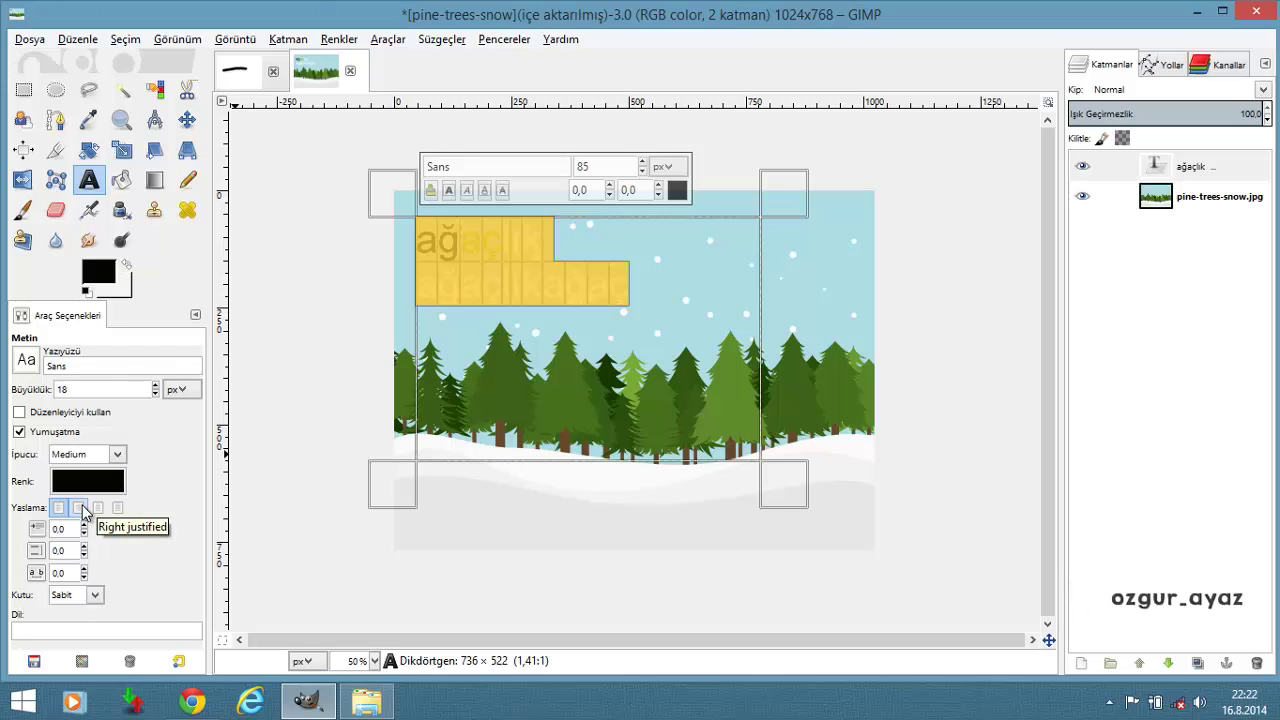
# Try right, centred and filled justification, ending on filled, then select the line 'ağaçlıkağaç'
pyautogui.click(79, 508)
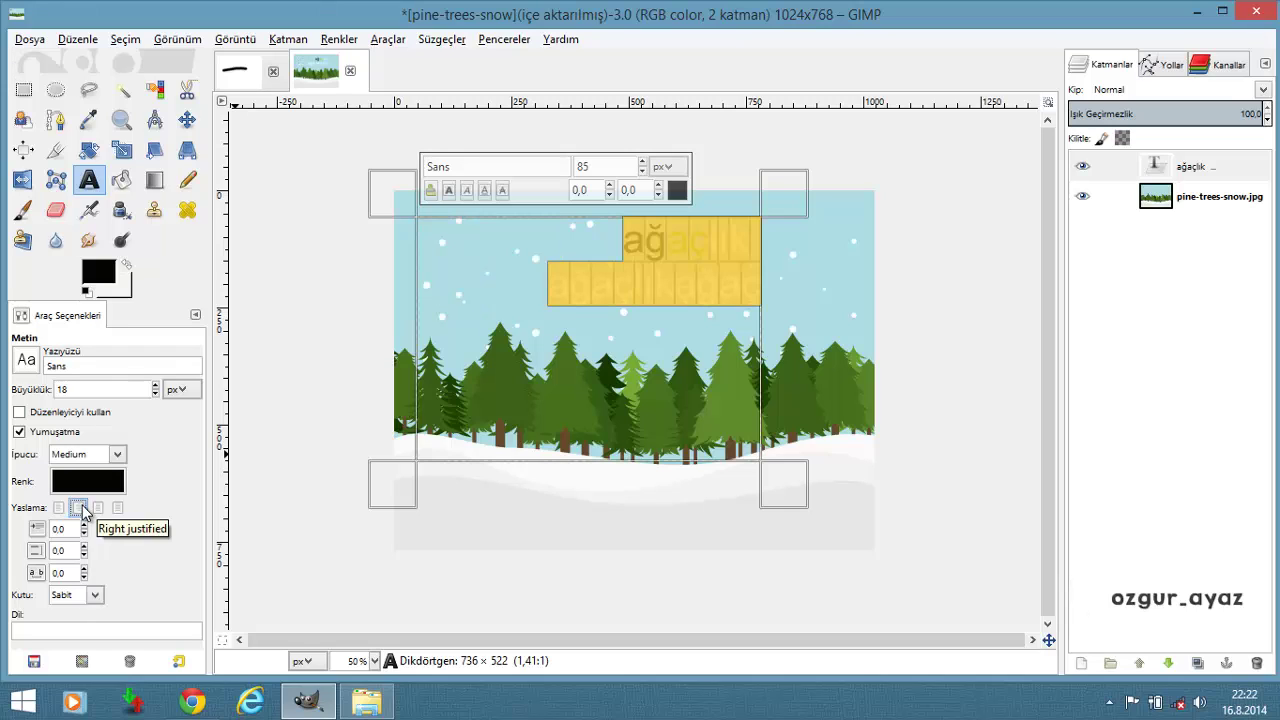
pyautogui.click(100, 510)
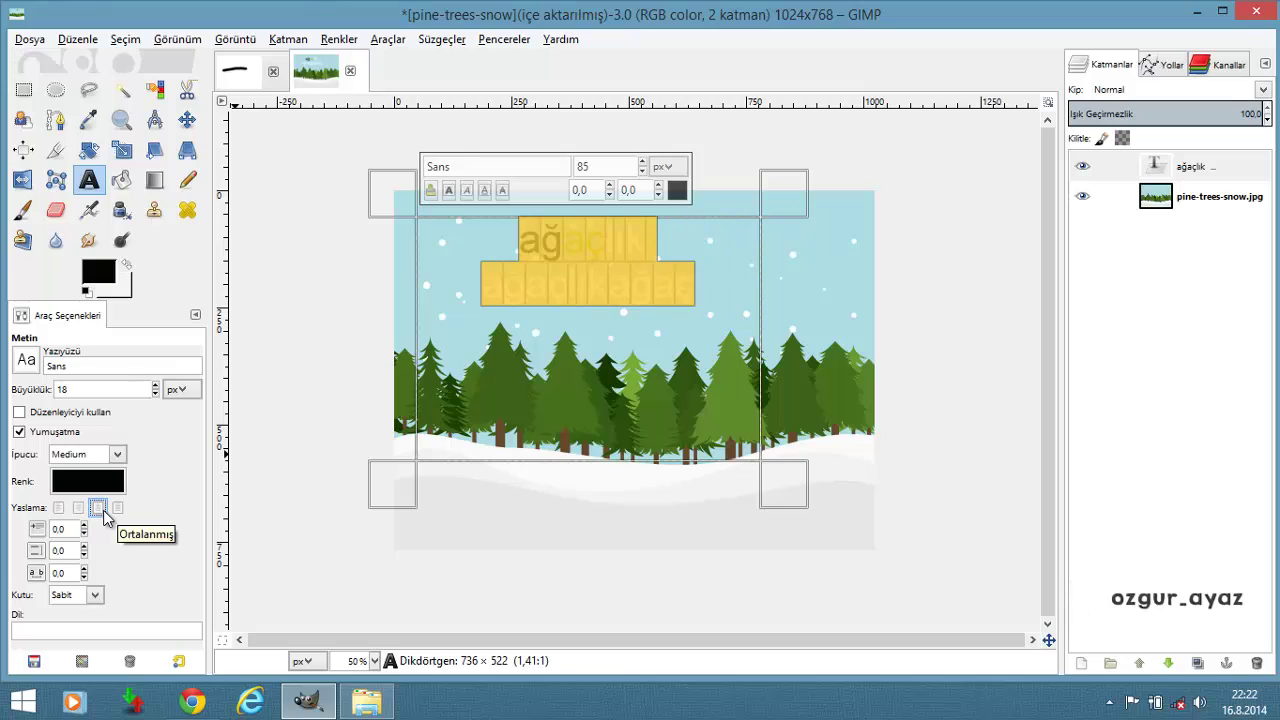
pyautogui.click(117, 509)
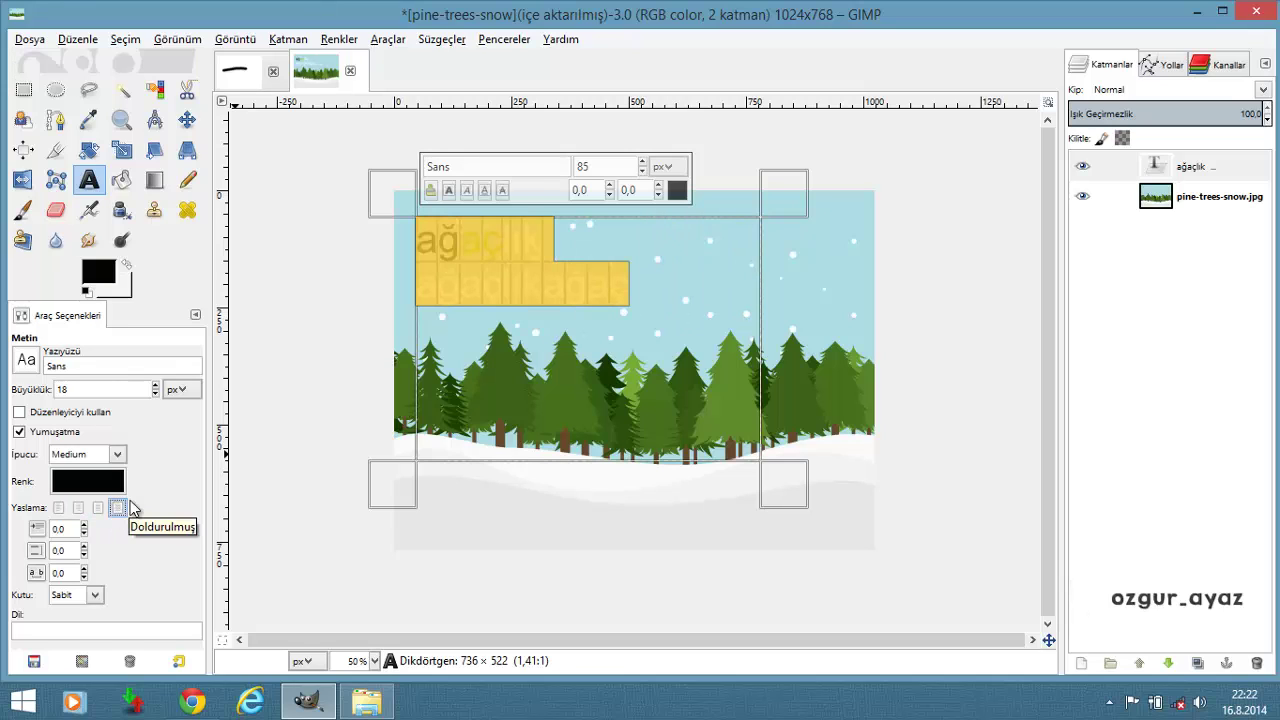
pyautogui.click(679, 294)
pyautogui.doubleClick(679, 294)
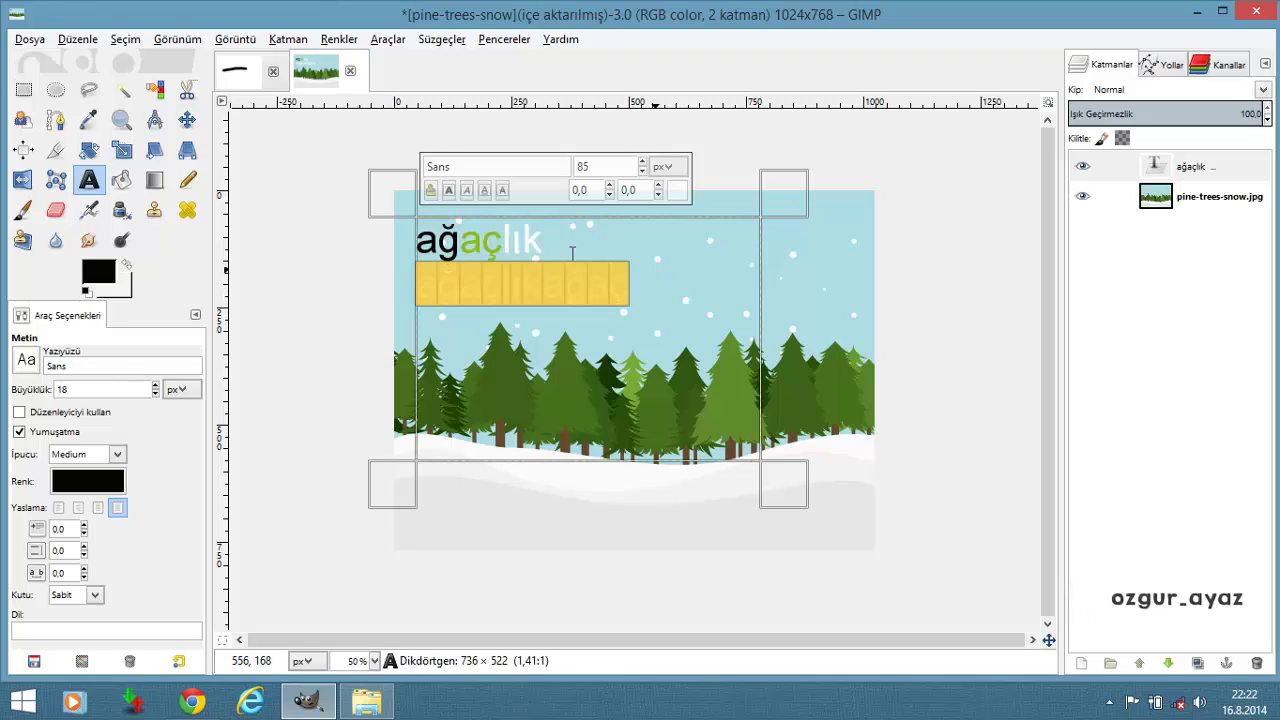
pyautogui.click(664, 314)
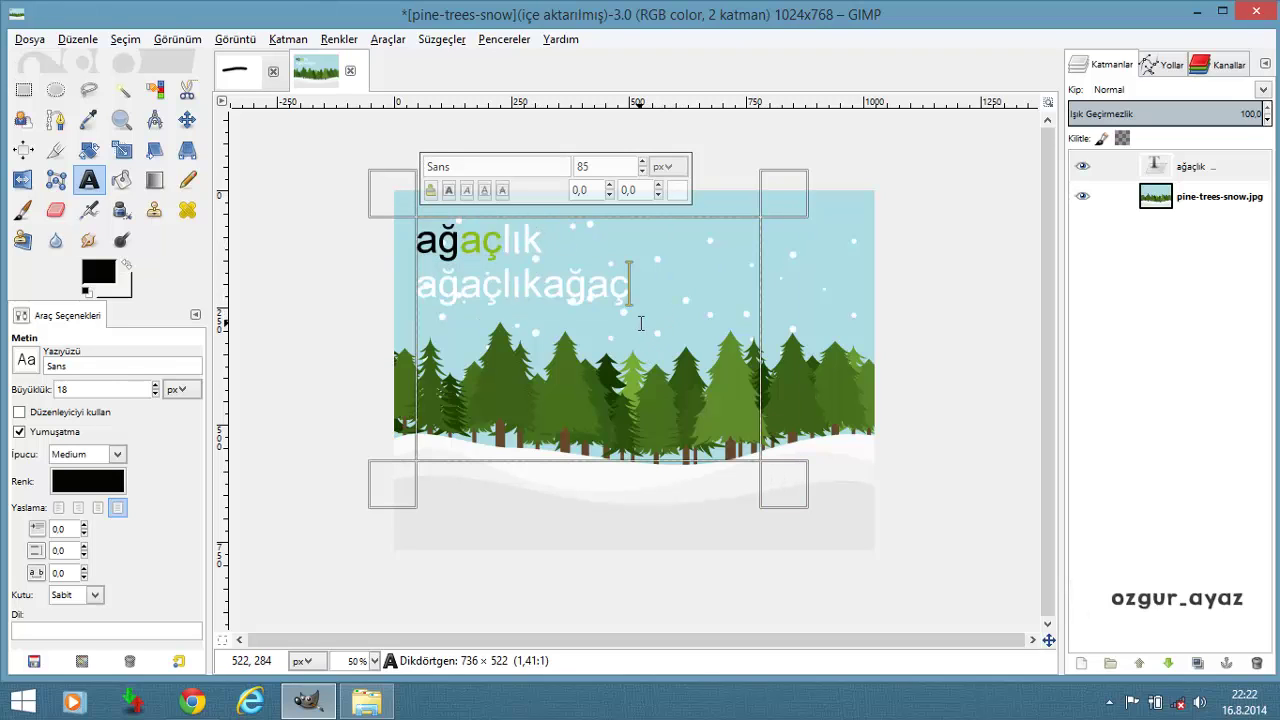
pyautogui.moveTo(643, 308); pyautogui.dragTo(426, 240)
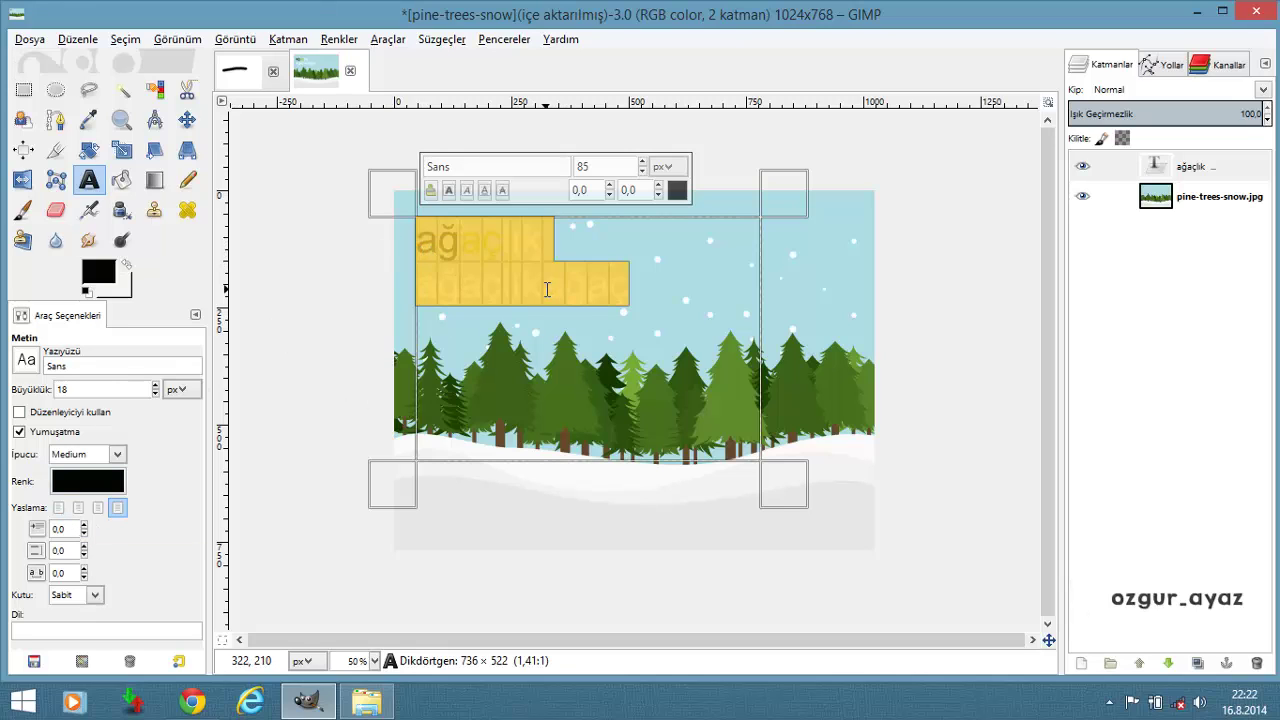
pyautogui.moveTo(643, 291); pyautogui.dragTo(408, 267)
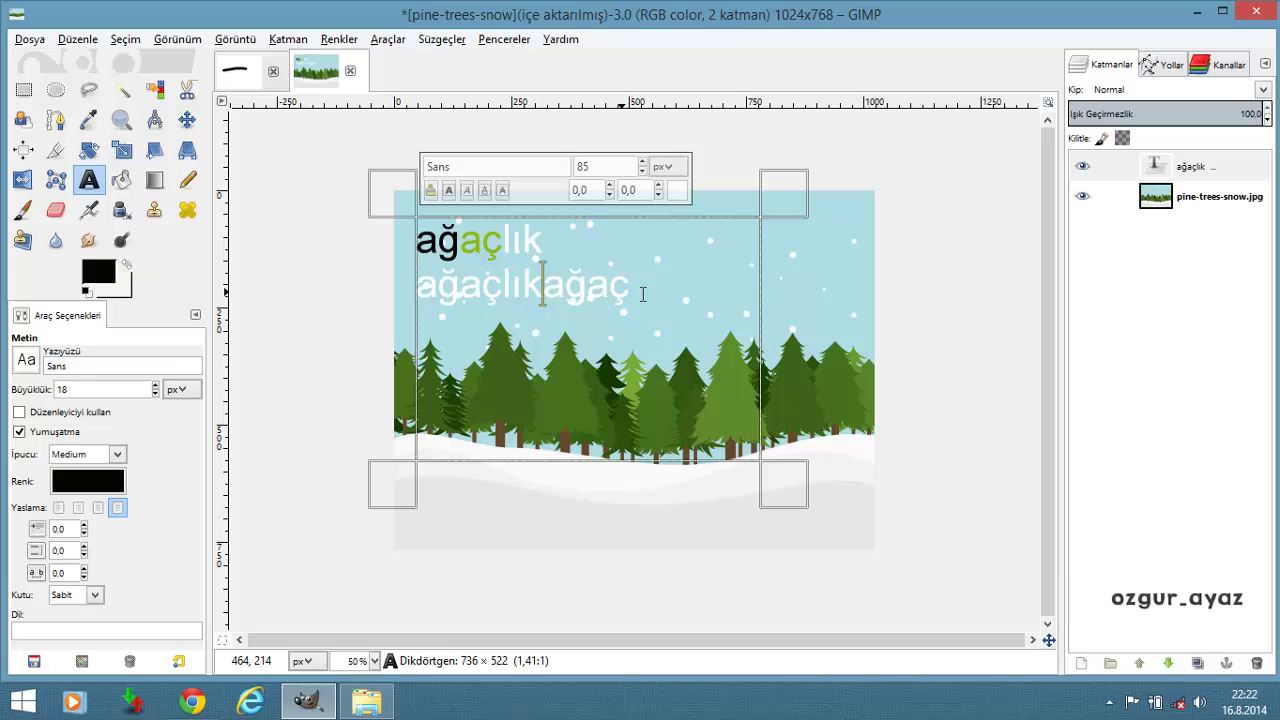
# Try line spacing values between about -3 and 32, then set it to 0
pyautogui.click(84, 548)
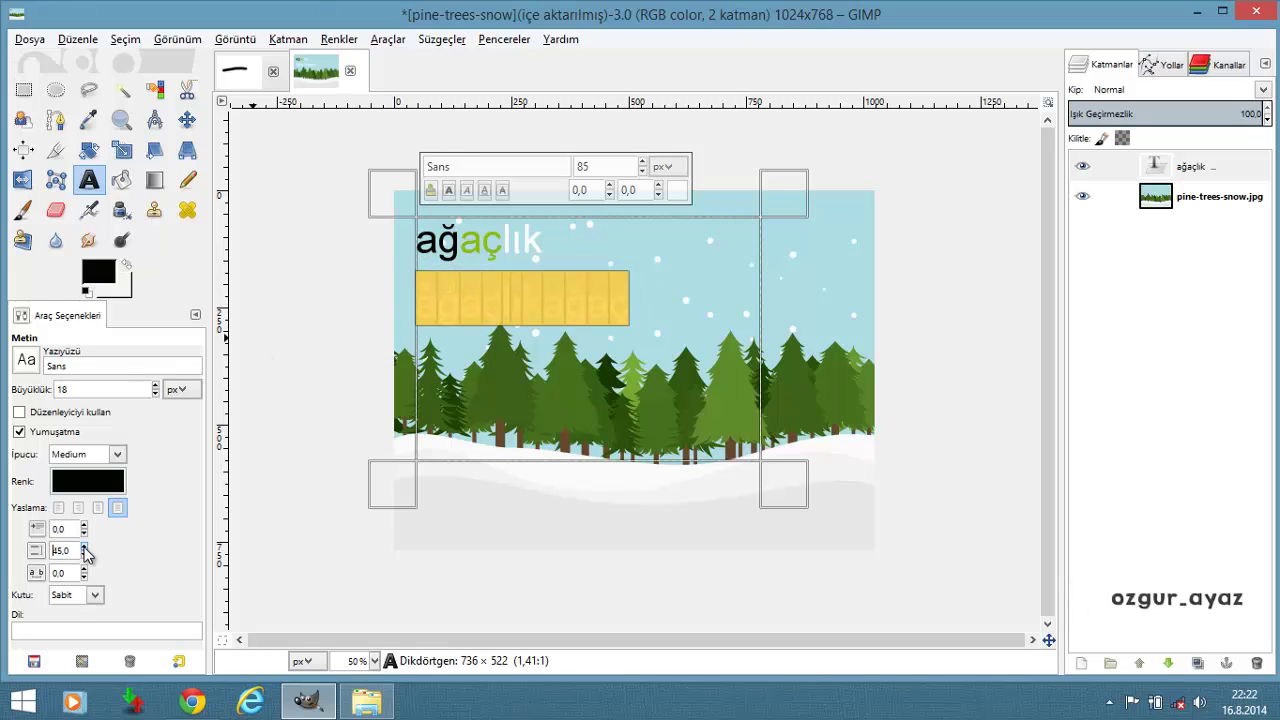
pyautogui.click(84, 556)
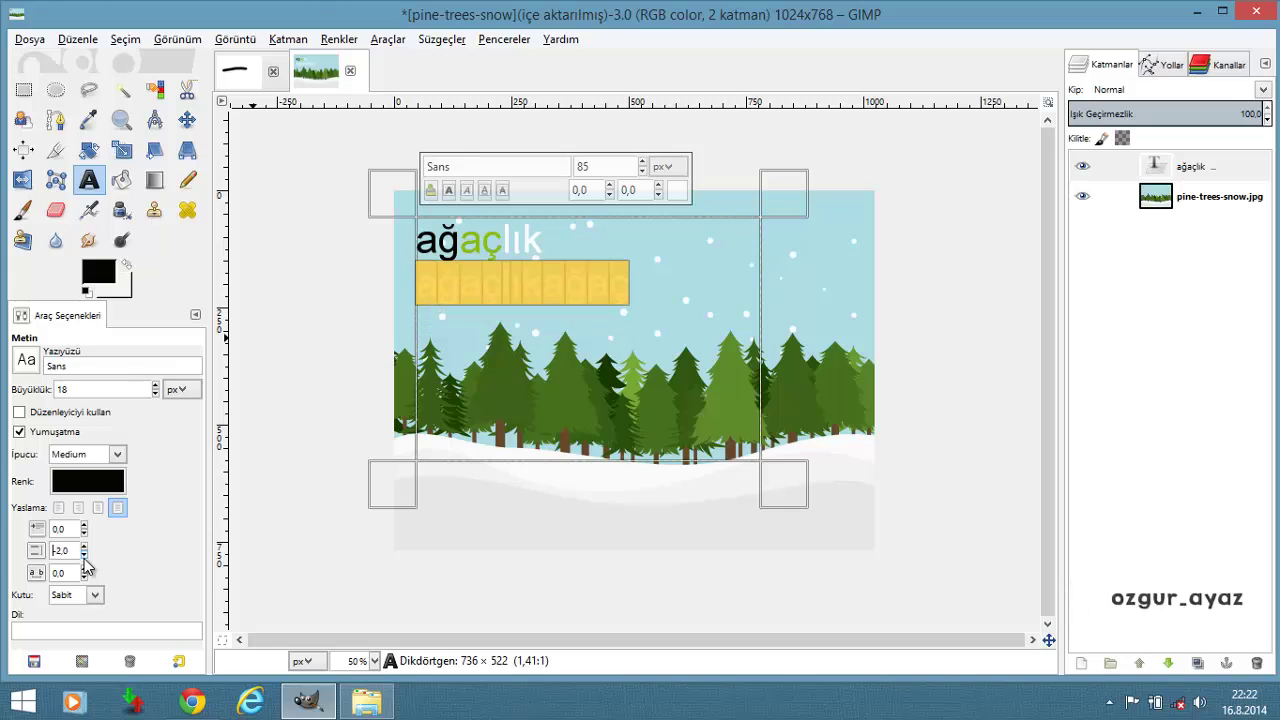
pyautogui.click(84, 548)
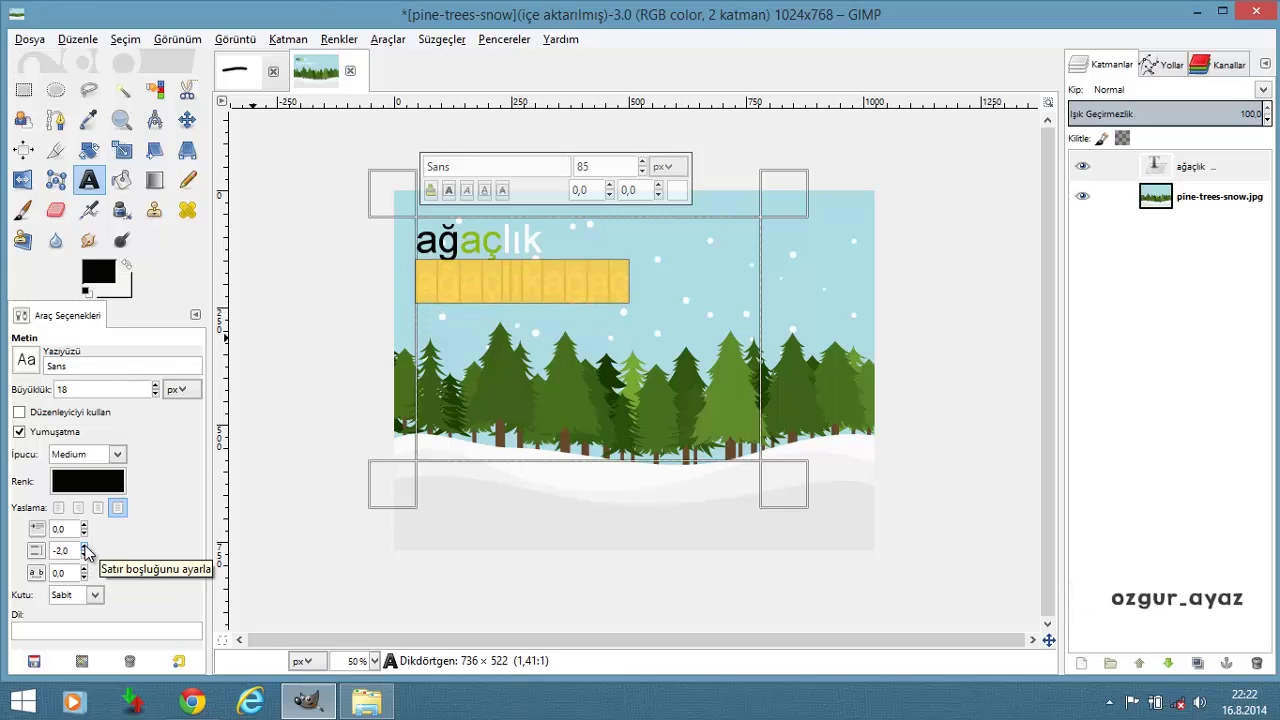
pyautogui.click(84, 556)
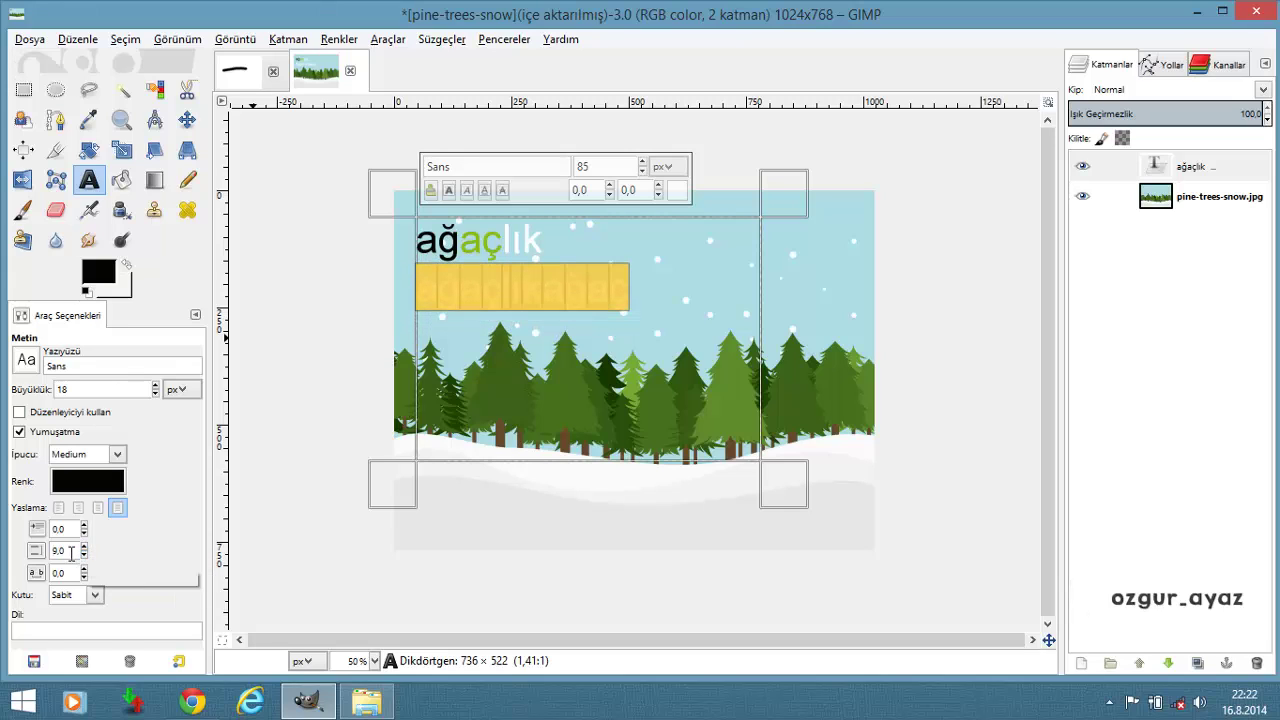
pyautogui.doubleClick(71, 551)
pyautogui.write('0')
pyautogui.press('Return')
# Raise the letter spacing up to 32 and back to 0, then lower the first-line indent to 0.0
pyautogui.click(84, 568)
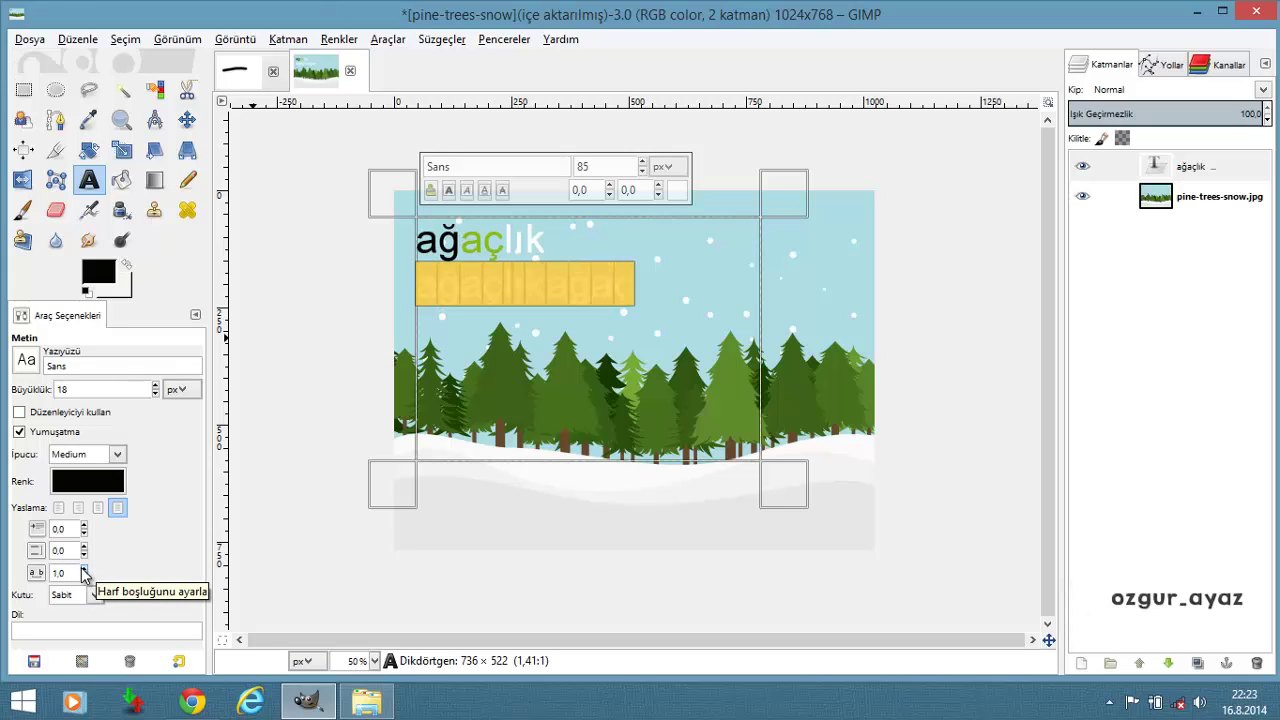
pyautogui.click(83, 568)
pyautogui.click(84, 578)
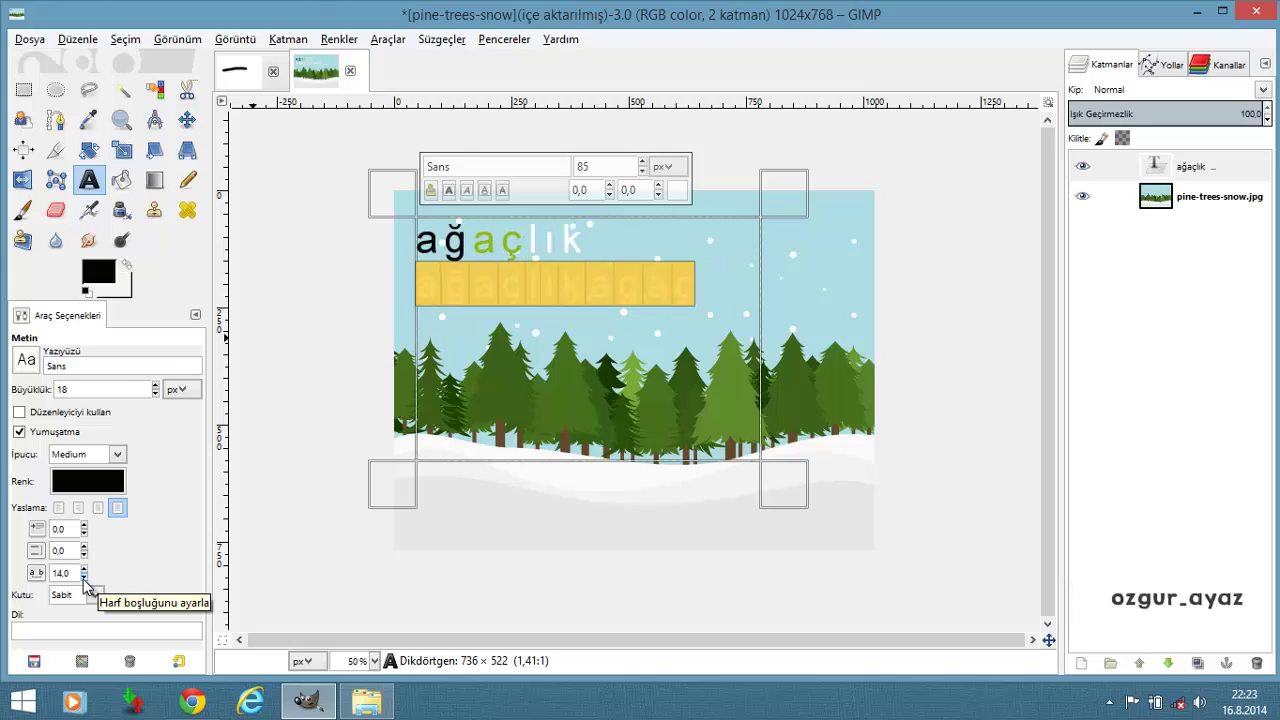
pyautogui.click(84, 578)
pyautogui.click(84, 578)
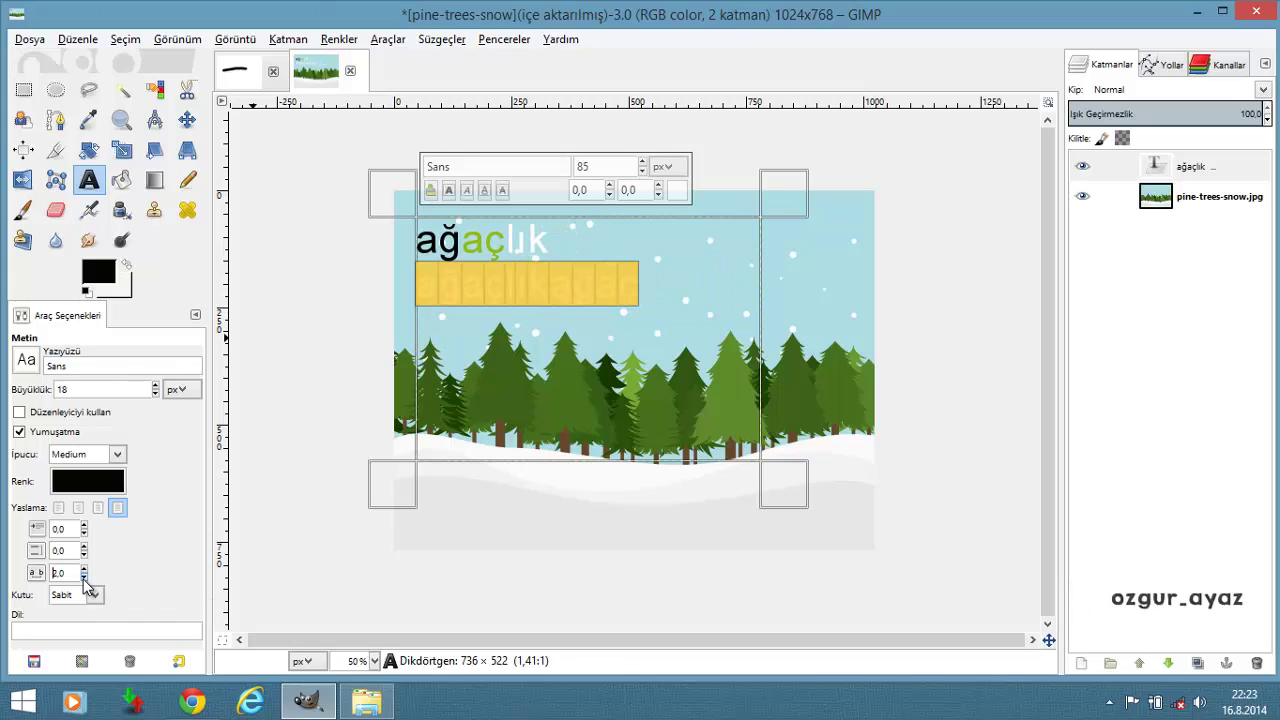
pyautogui.click(84, 578)
pyautogui.click(84, 578)
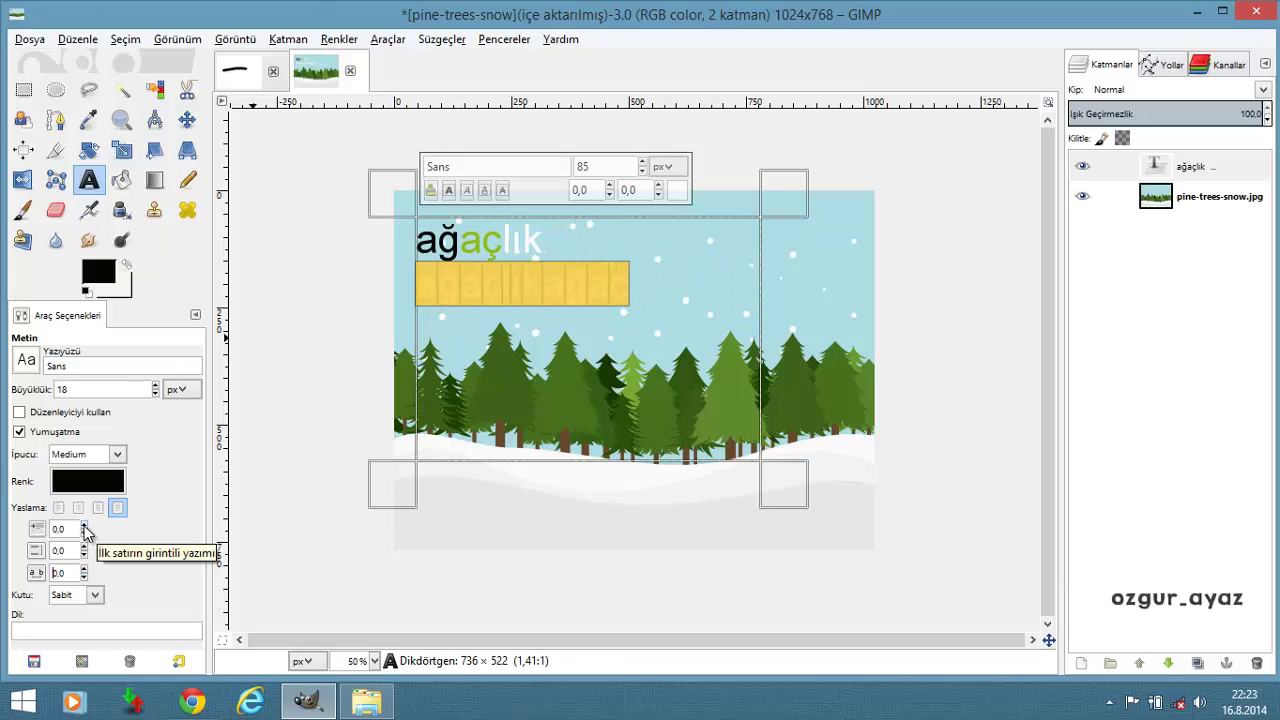
pyautogui.click(84, 533)
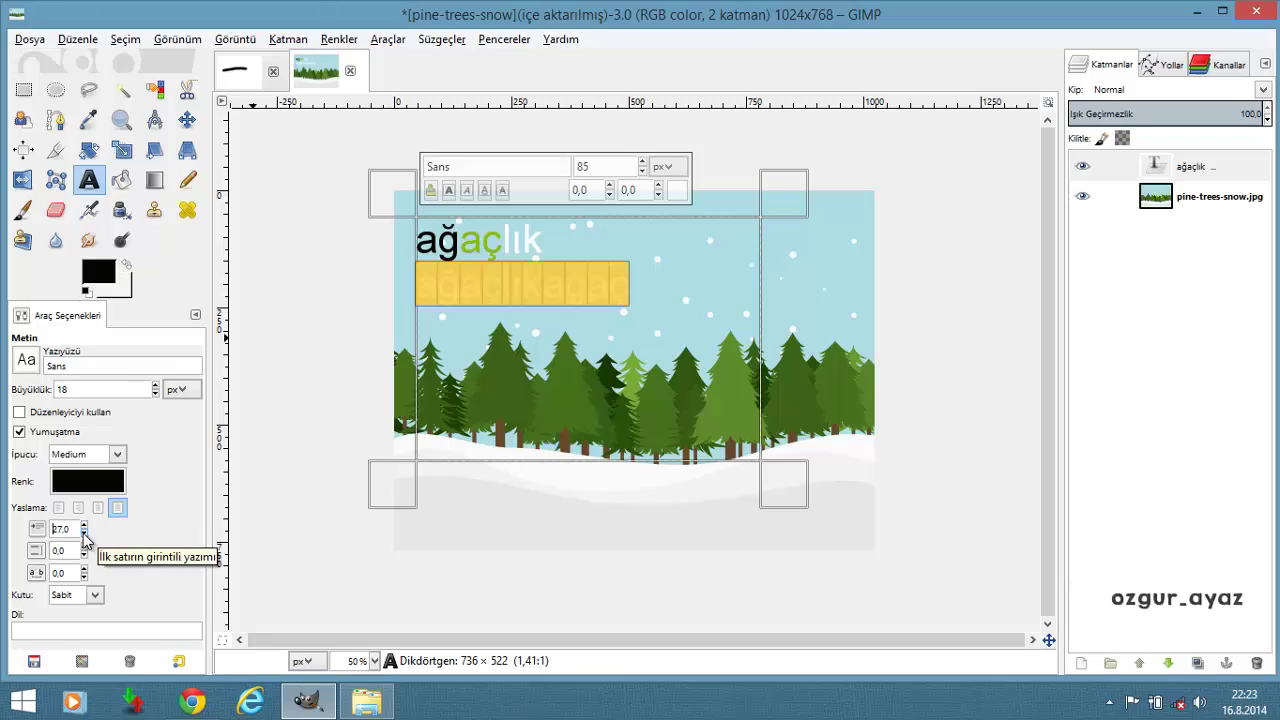
pyautogui.click(84, 533)
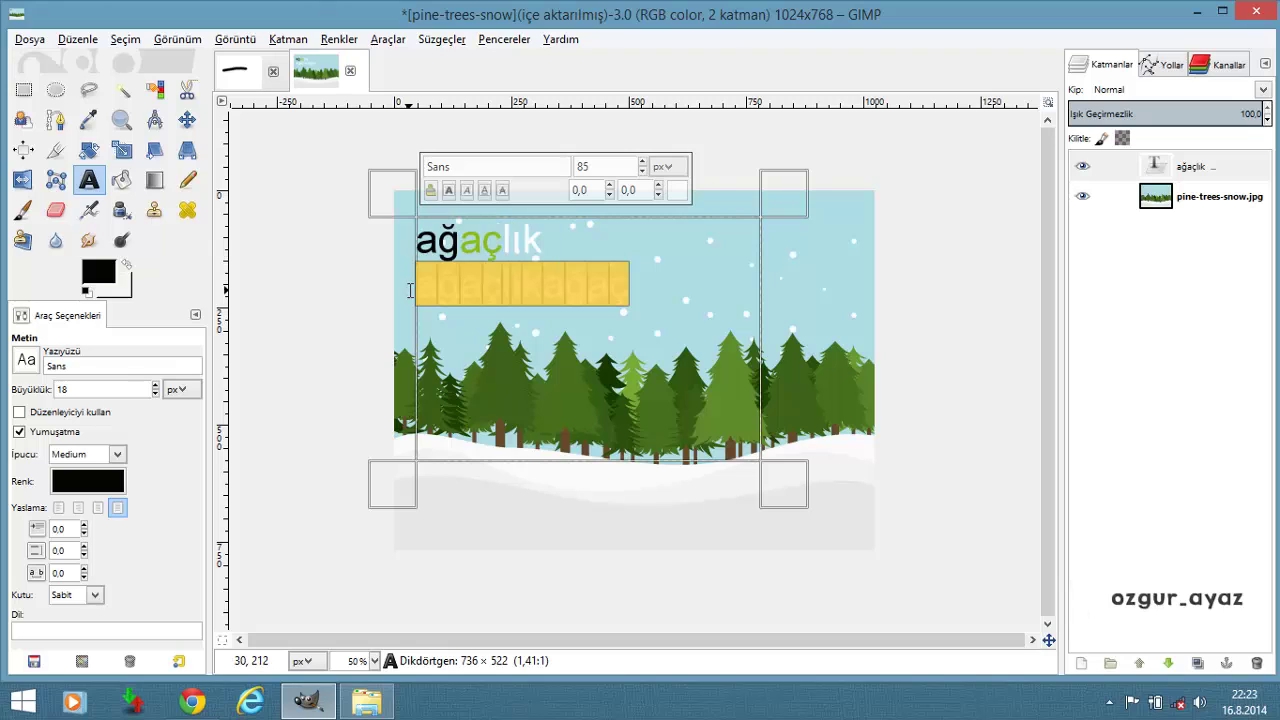
# Make the second line ağaçlıkağaç bold using the on-canvas text toolbar
pyautogui.click(448, 190)
pyautogui.click(489, 289)
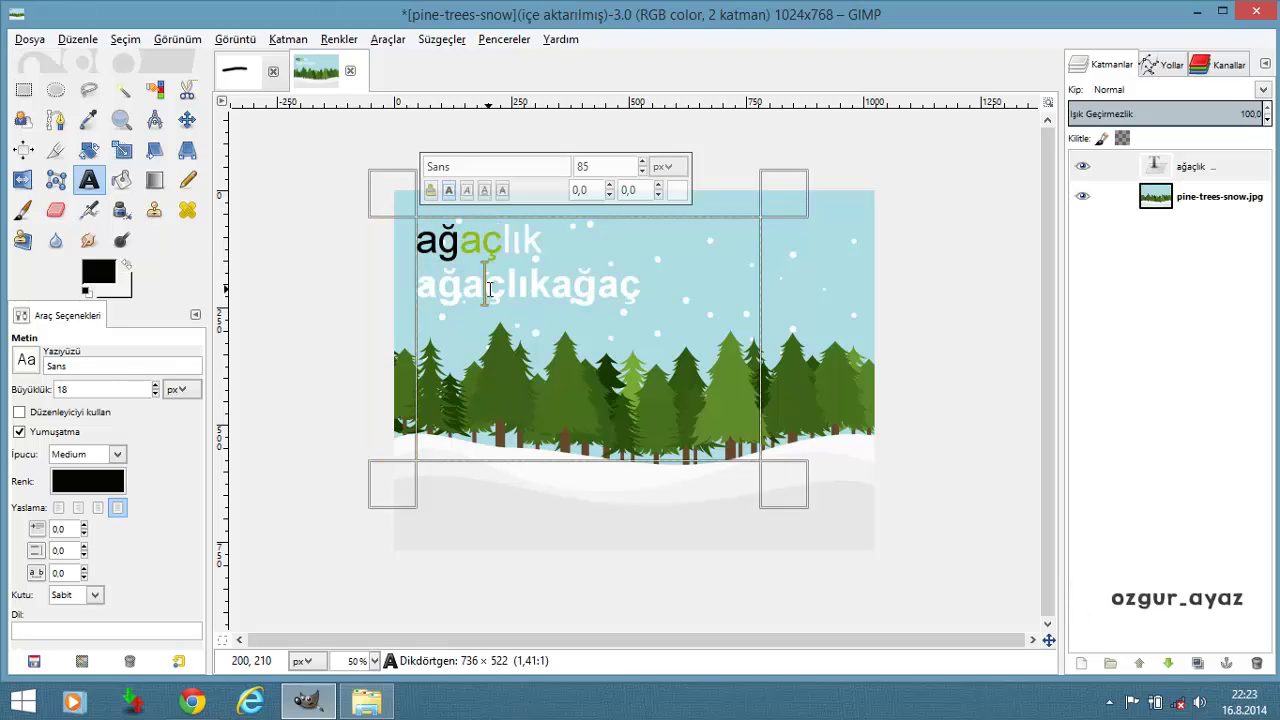
pyautogui.moveTo(652, 296); pyautogui.dragTo(416, 290)
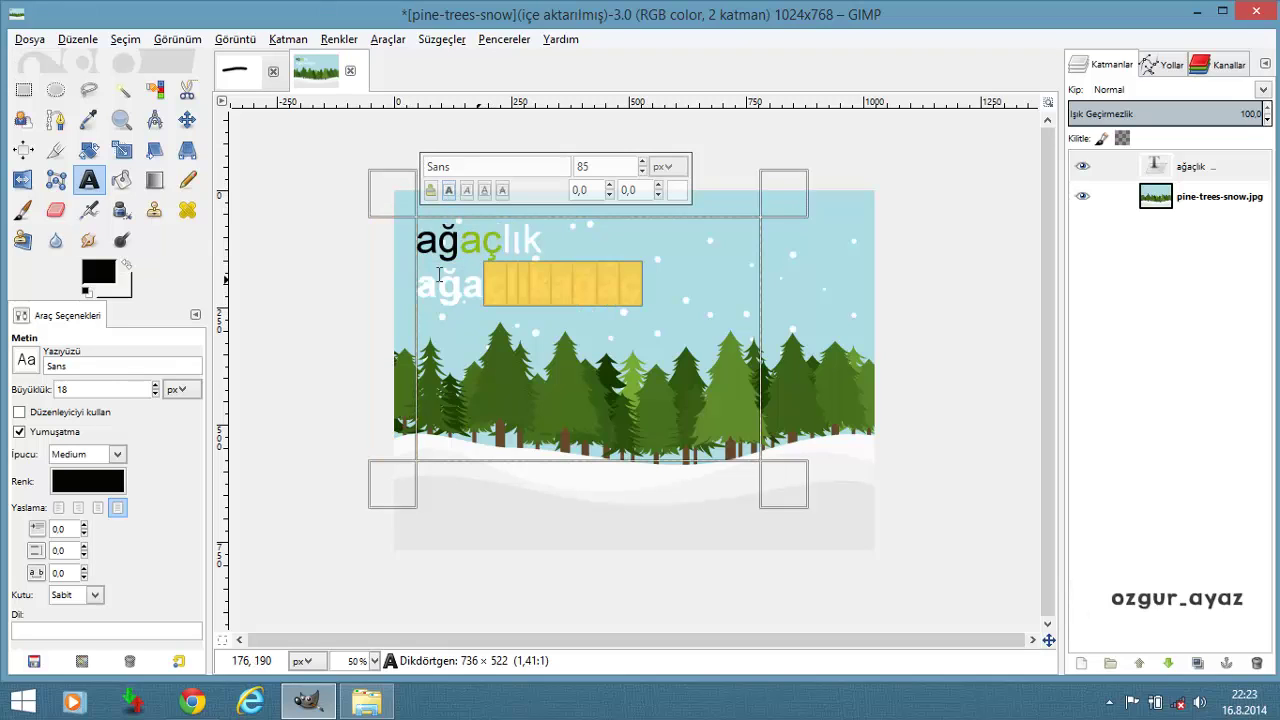
pyautogui.click(483, 191)
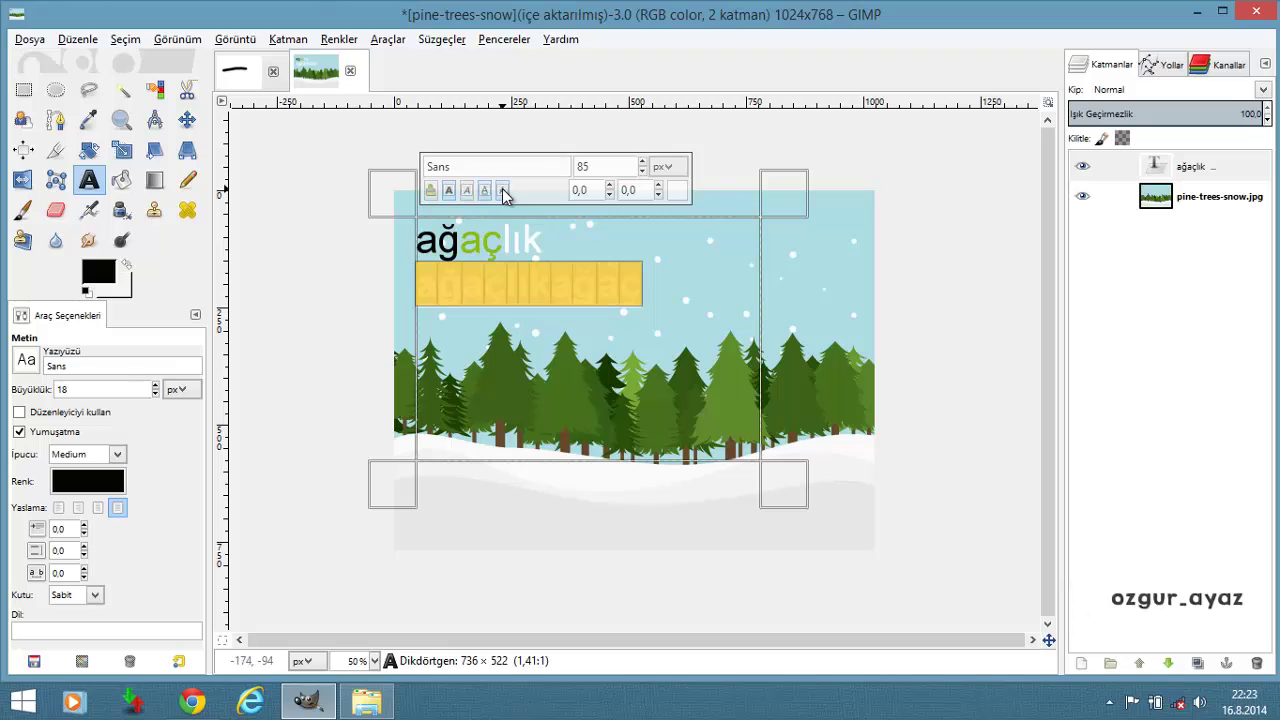
pyautogui.click(621, 312)
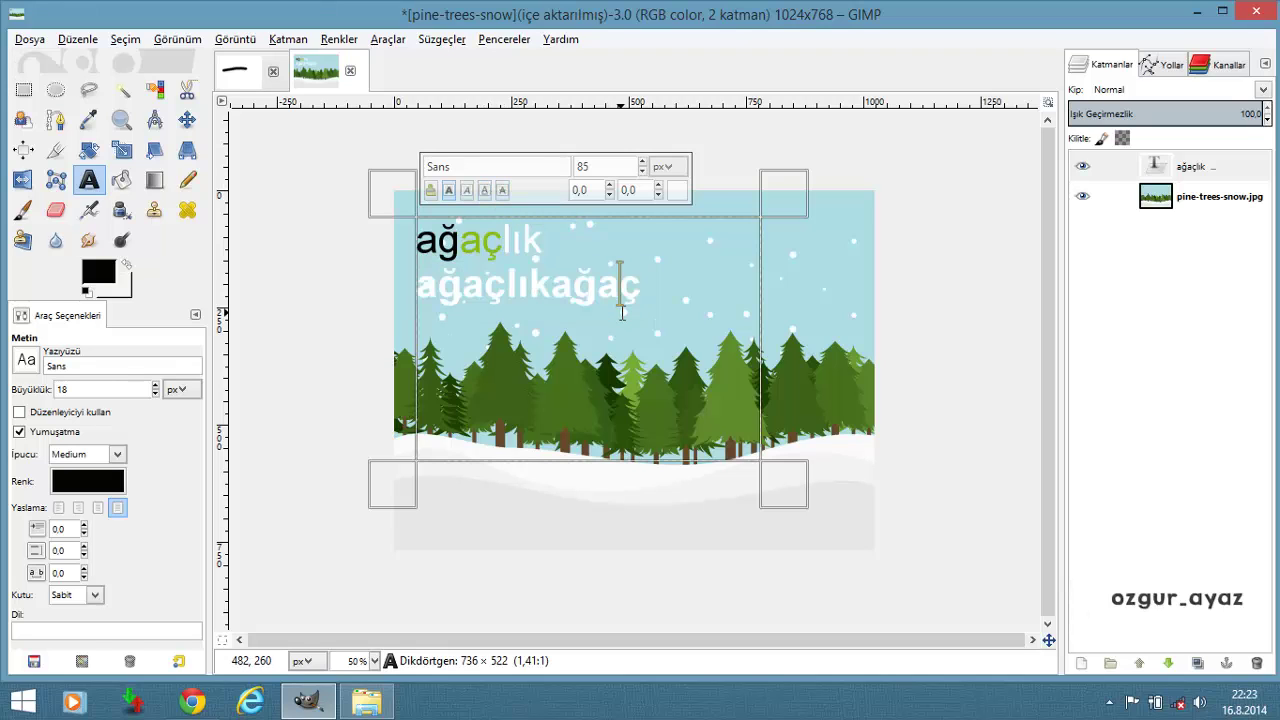
# Try wider line and letter spacing on all the text, then reset both to 0
pyautogui.hotkey('ctrl', 'a')
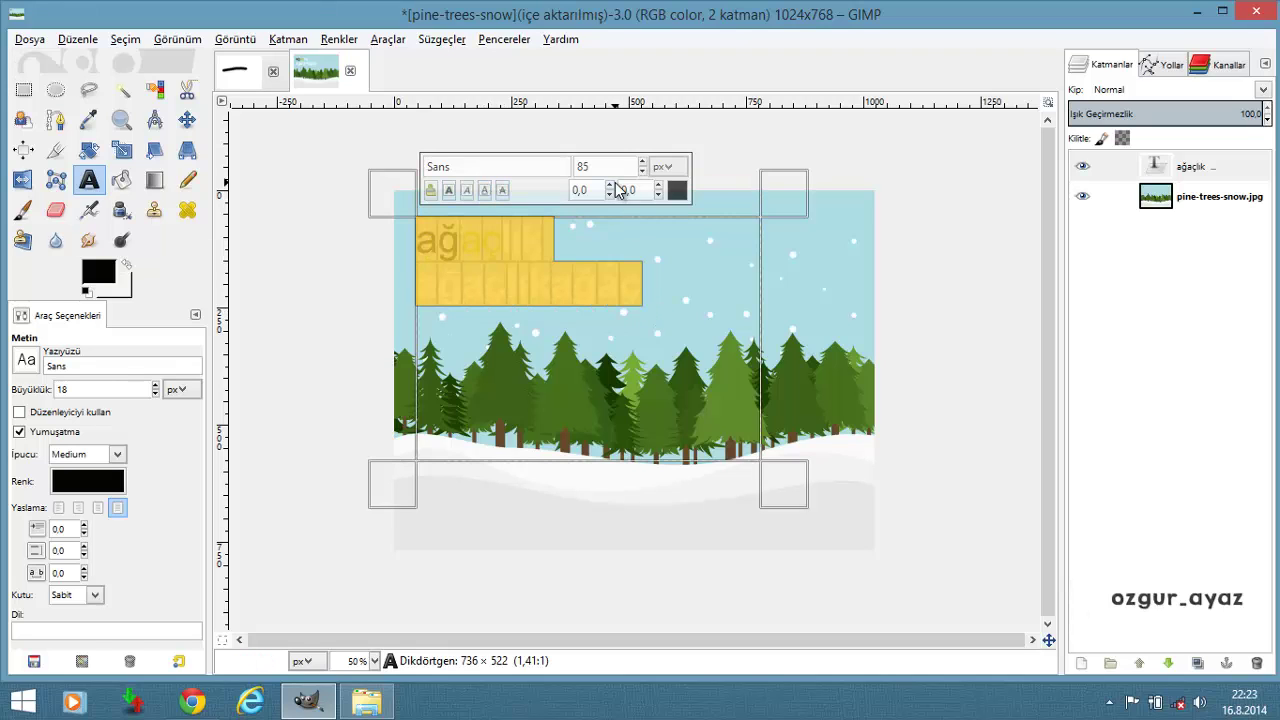
pyautogui.click(610, 186)
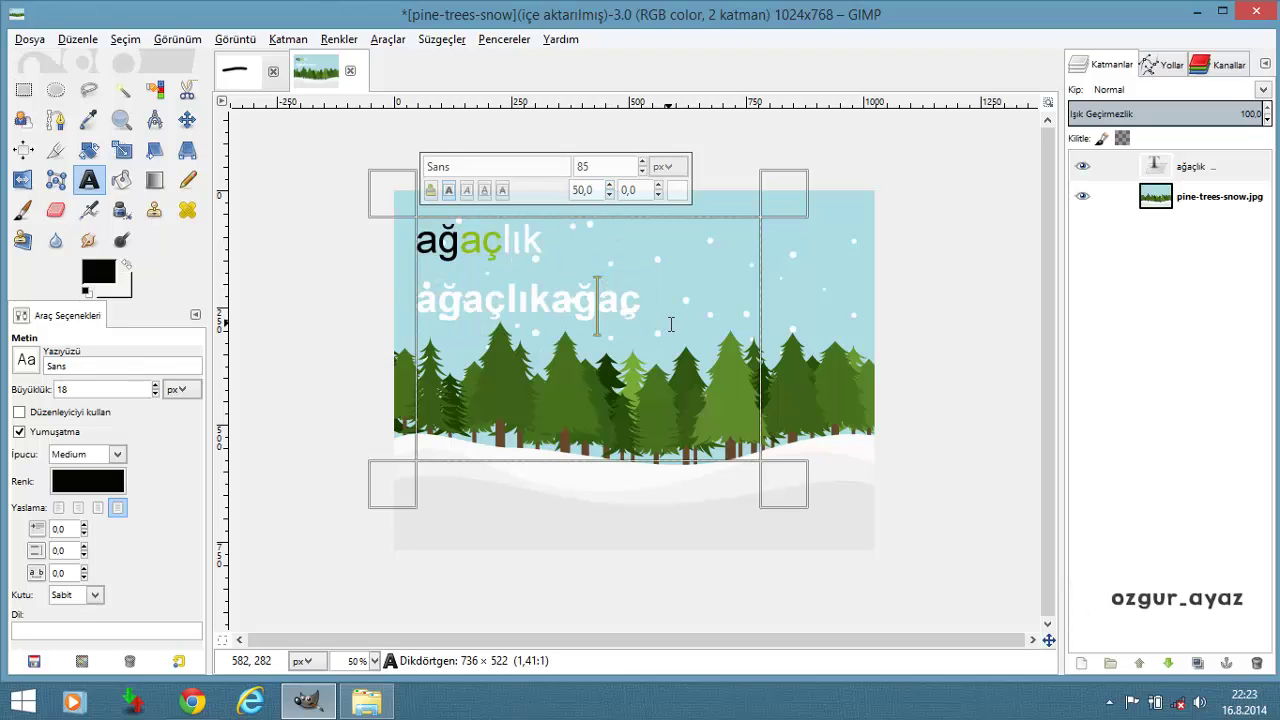
pyautogui.click(612, 195)
pyautogui.click(612, 195)
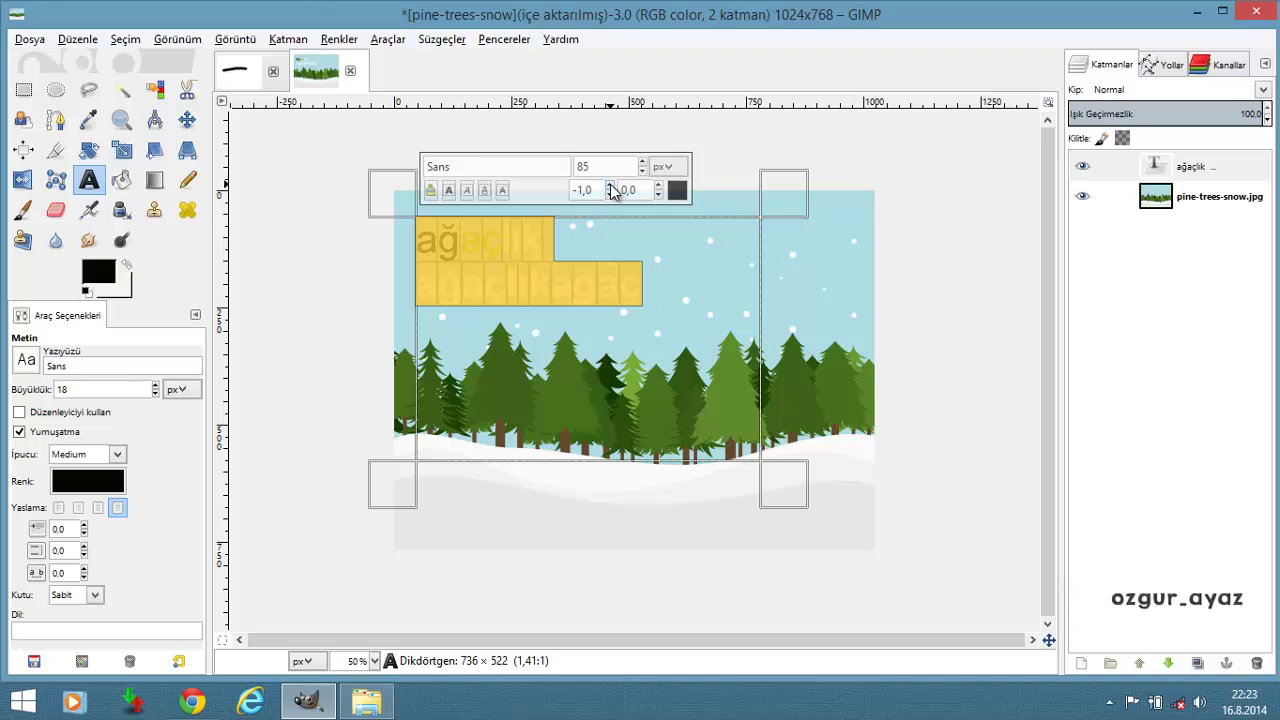
pyautogui.click(610, 186)
pyautogui.click(661, 185)
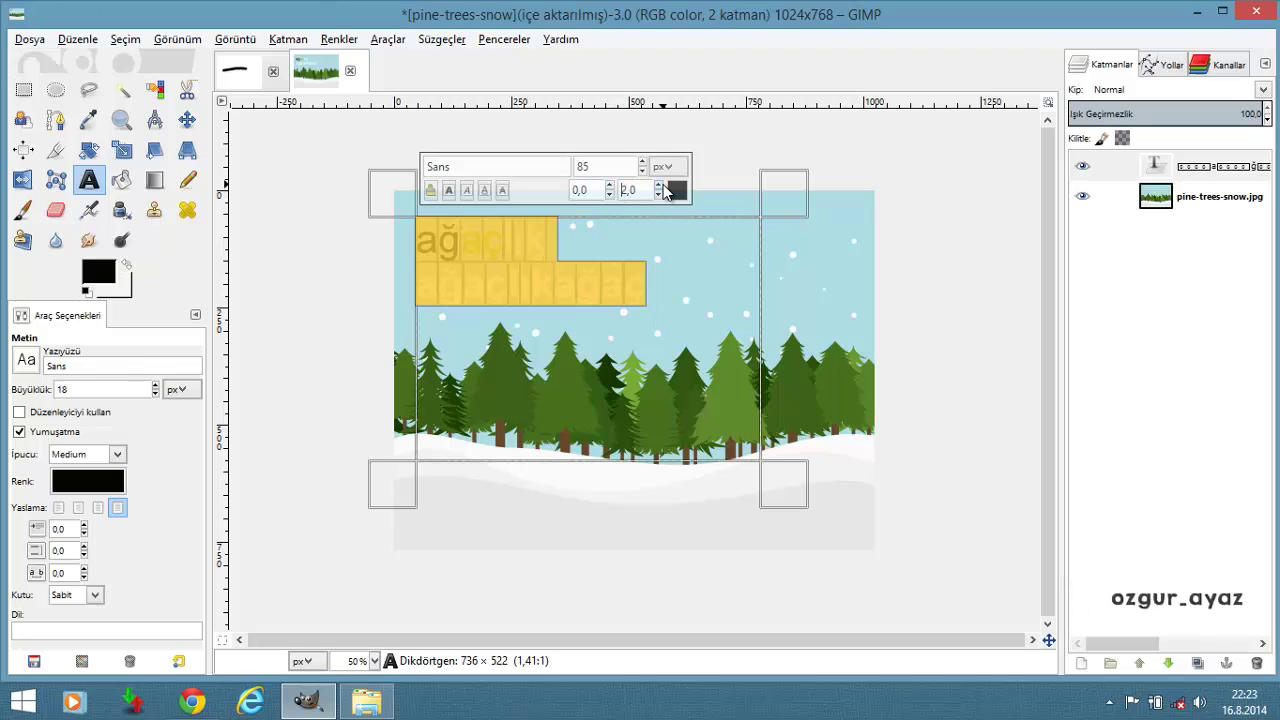
pyautogui.click(657, 194)
pyautogui.click(657, 194)
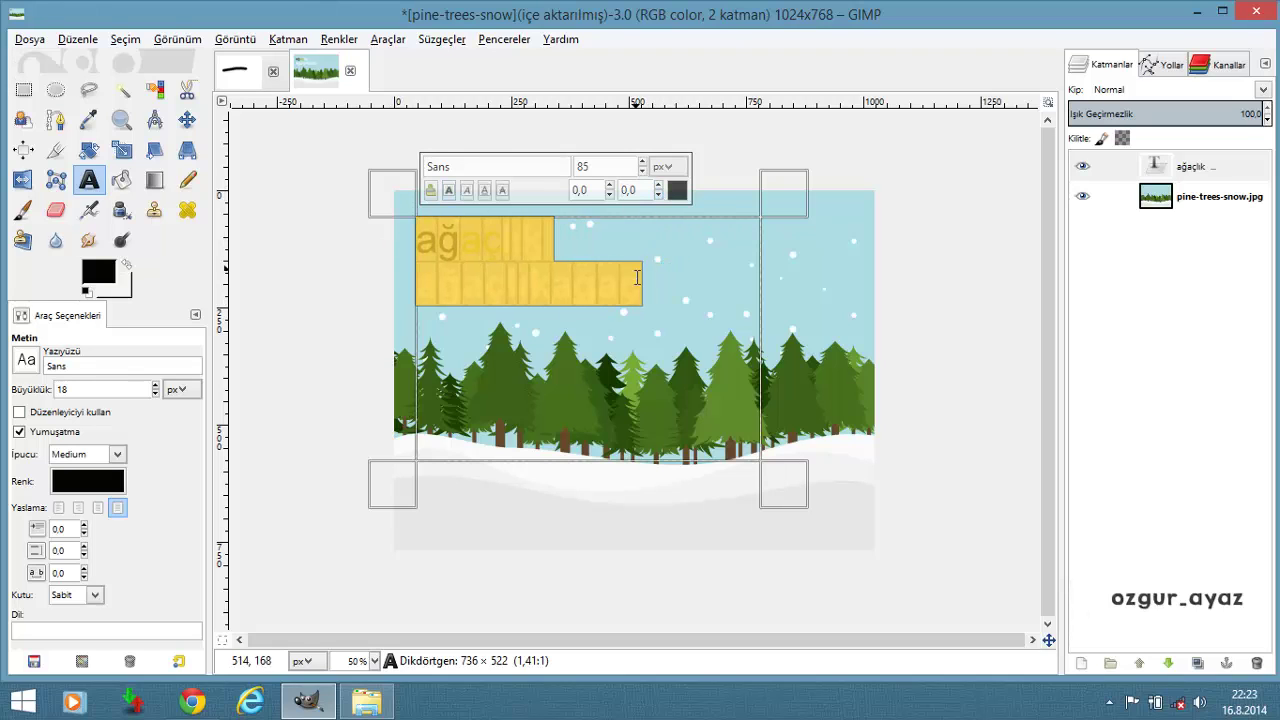
pyautogui.click(650, 283)
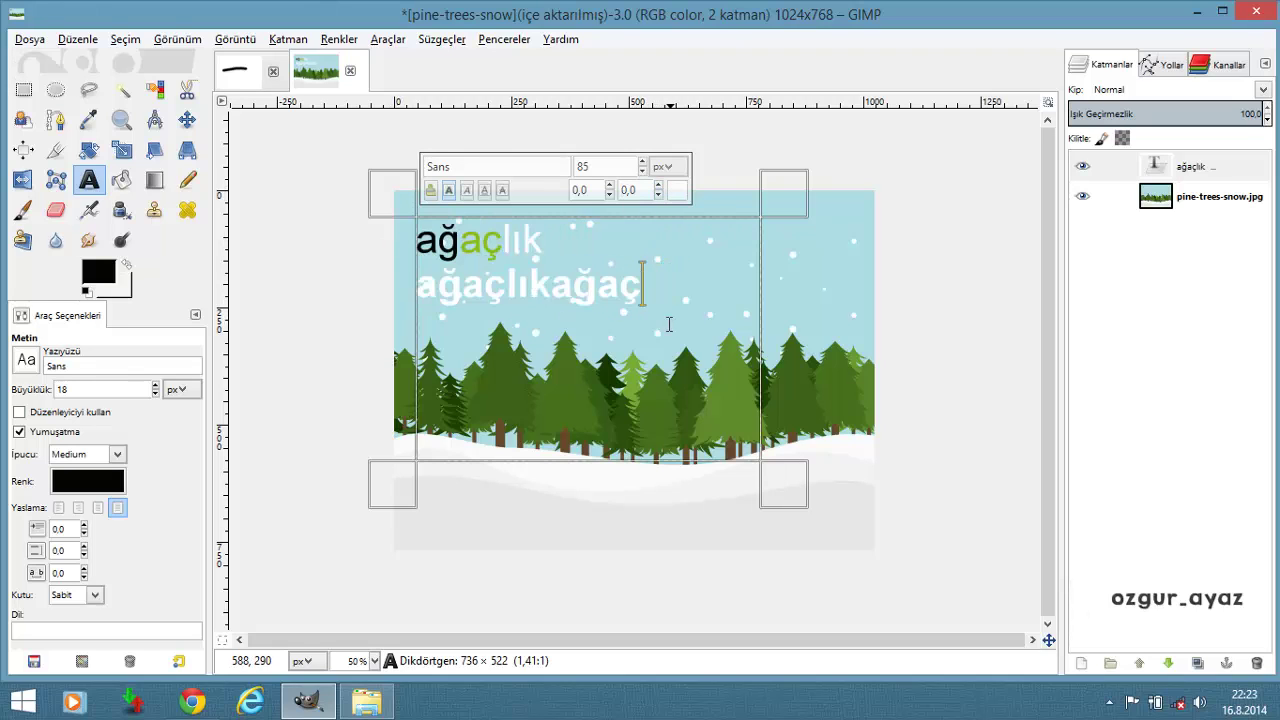
# Erase all the ağaçlık text in the separate Text Editor window
pyautogui.click(1176, 166)
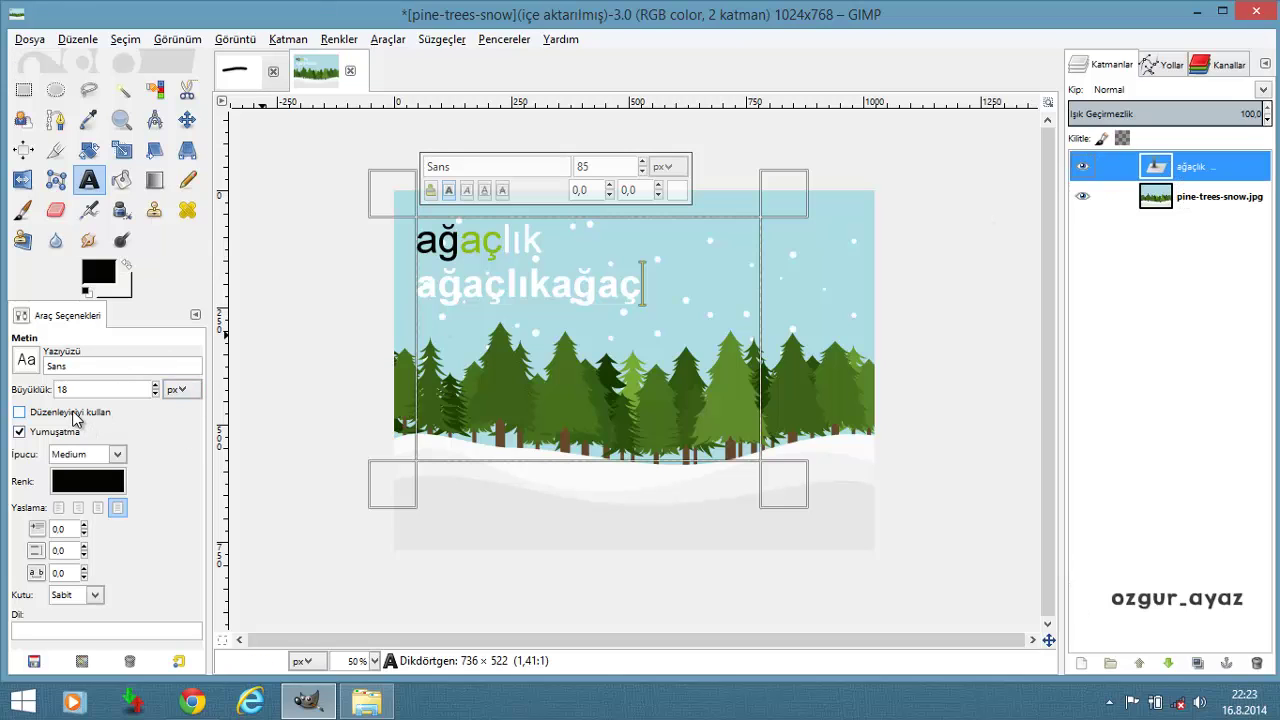
pyautogui.click(74, 415)
pyautogui.moveTo(153, 318); pyautogui.dragTo(348, 297)
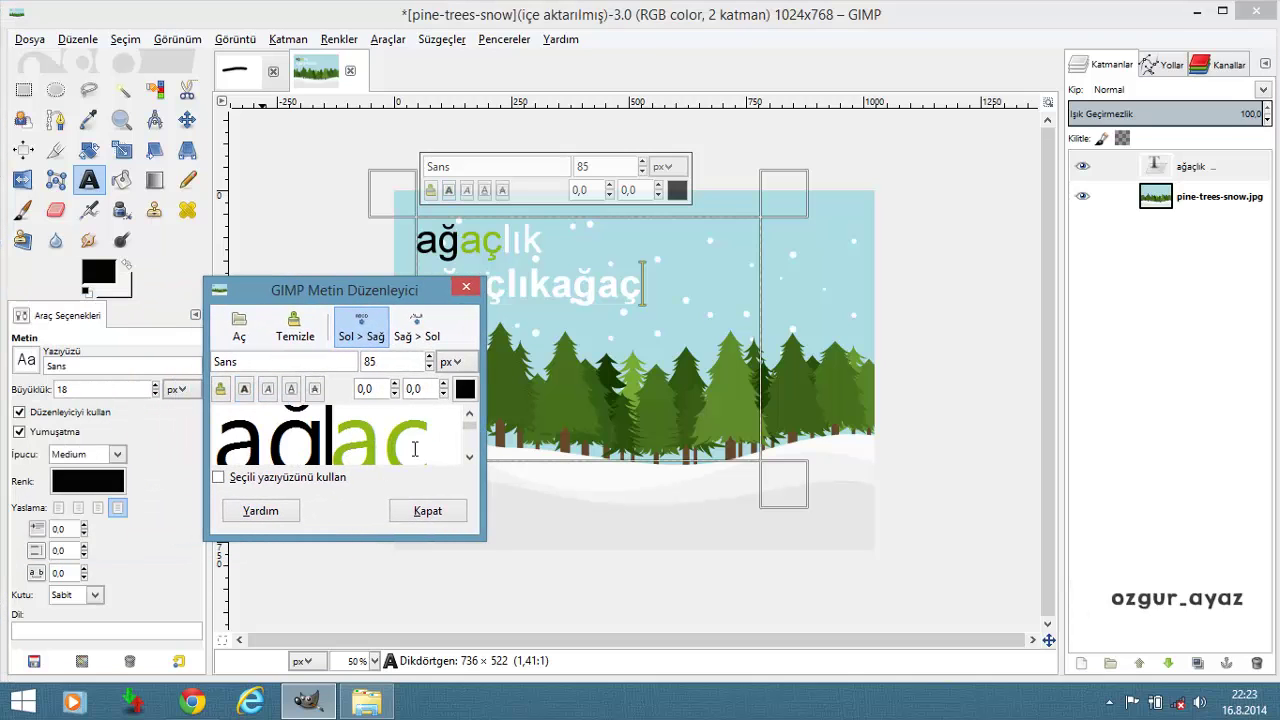
pyautogui.moveTo(484, 538); pyautogui.dragTo(680, 668)
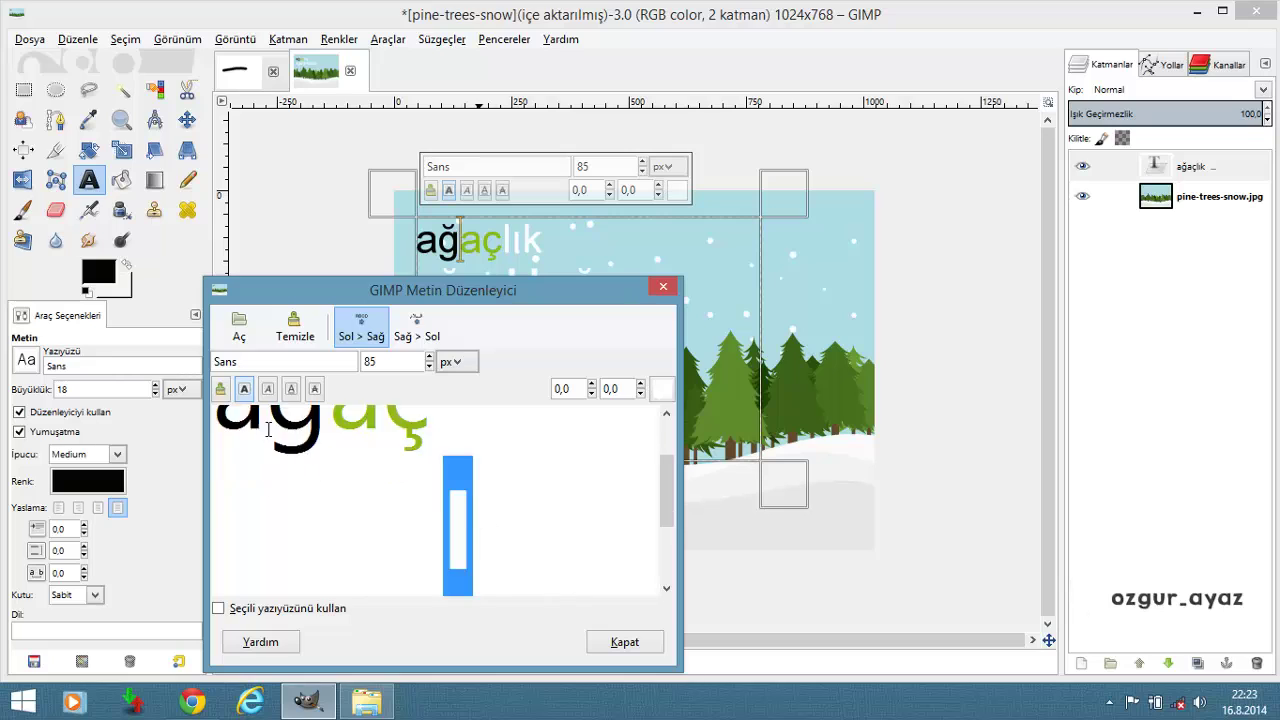
pyautogui.hotkey('ctrl', 'a')
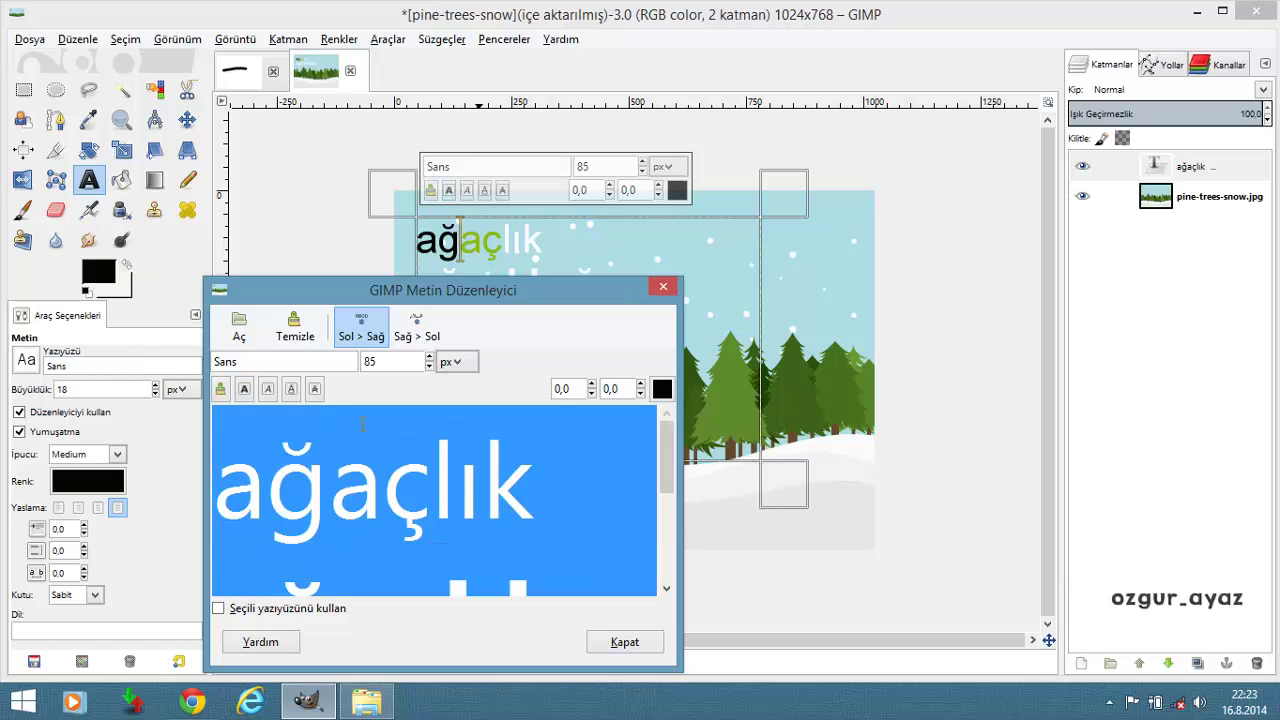
pyautogui.press('Delete')
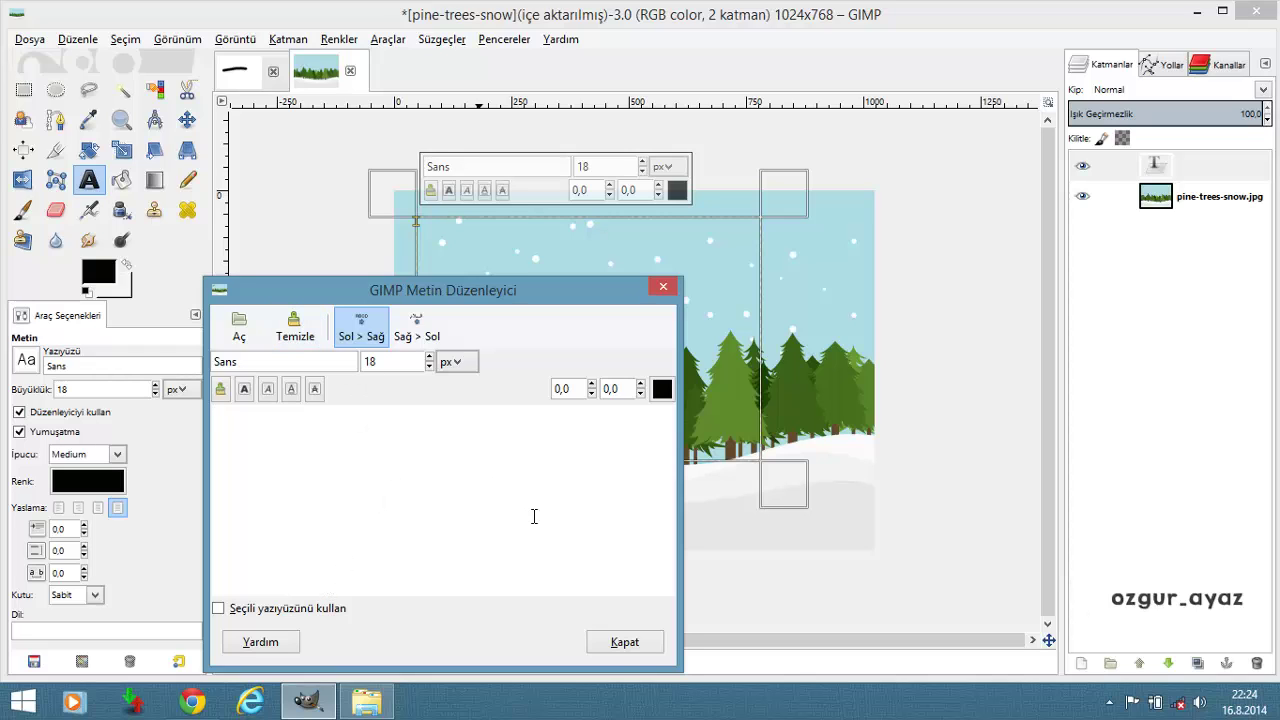
# Close the Text Editor and delete the empty text layer
pyautogui.click(620, 644)
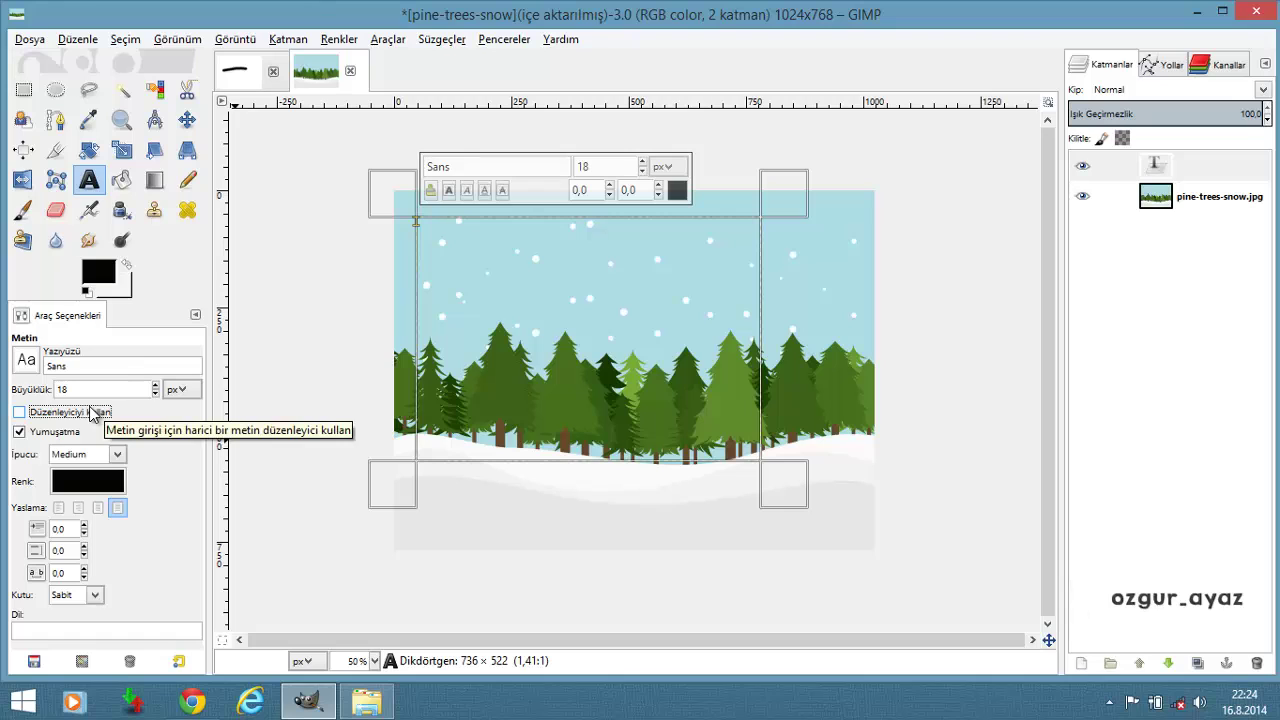
pyautogui.click(1220, 166)
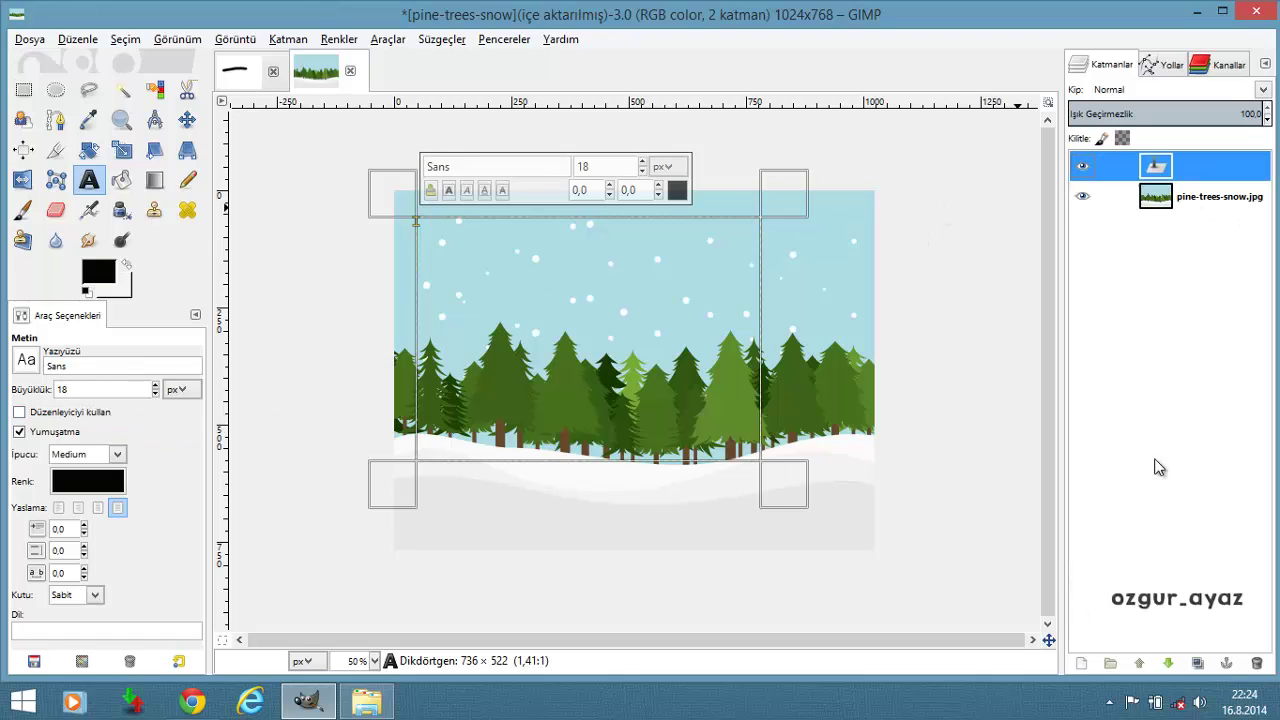
pyautogui.click(1254, 662)
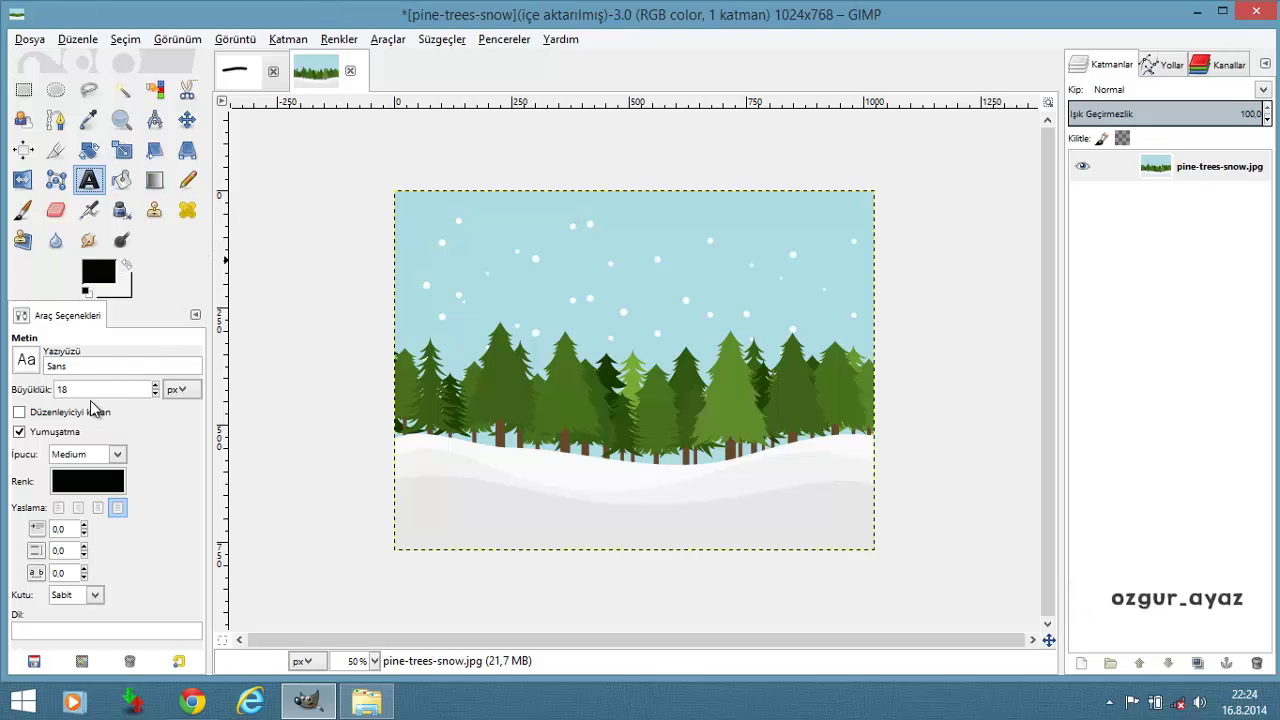
# Draw a text box over the image and type ağaçlık
pyautogui.moveTo(464, 244); pyautogui.dragTo(763, 440)
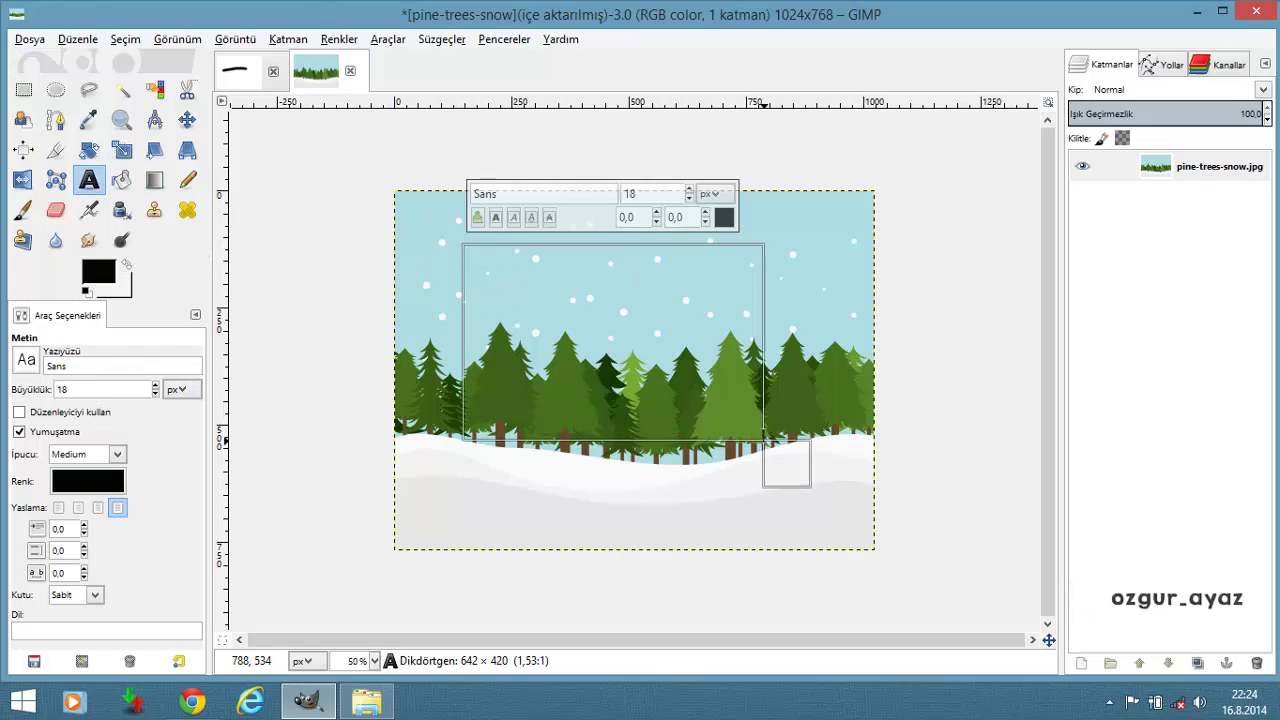
pyautogui.write('ağaçlık')
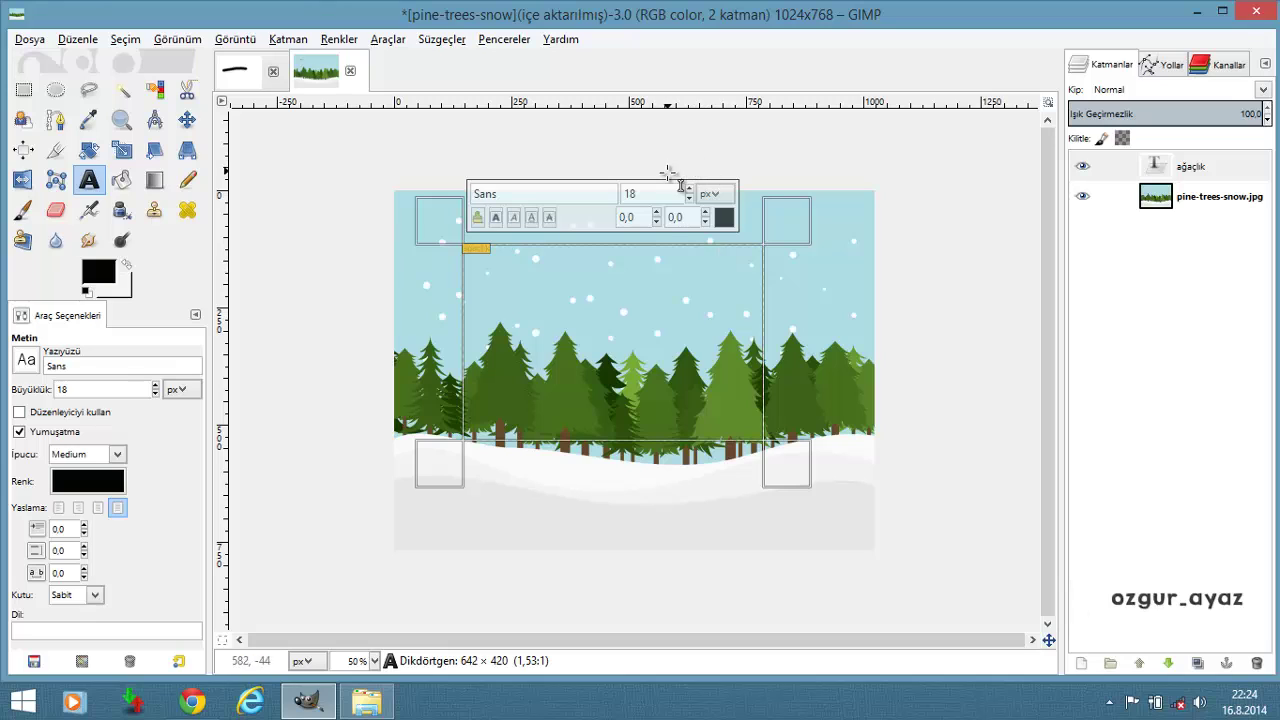
pyautogui.click(600, 328)
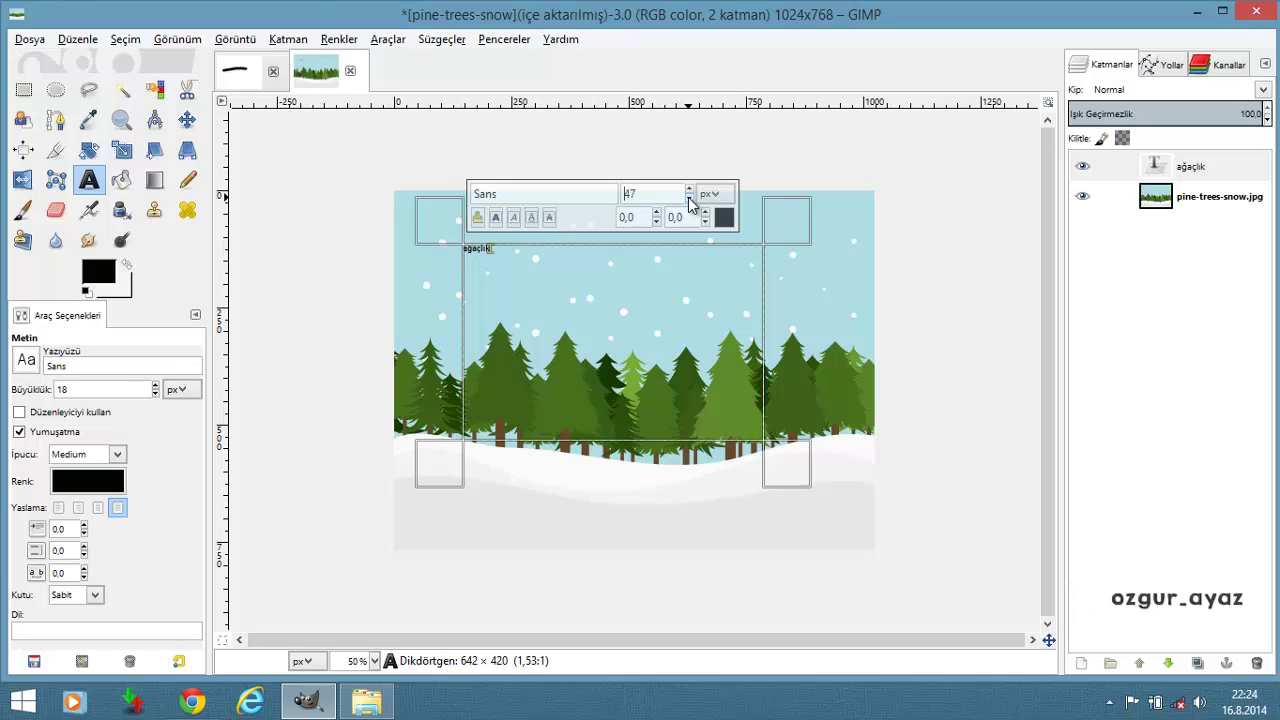
# Experiment with the ağaçlık font size, trying 95, 118 and 55 px
pyautogui.click(688, 198)
pyautogui.hotkey('ctrl', 'a')
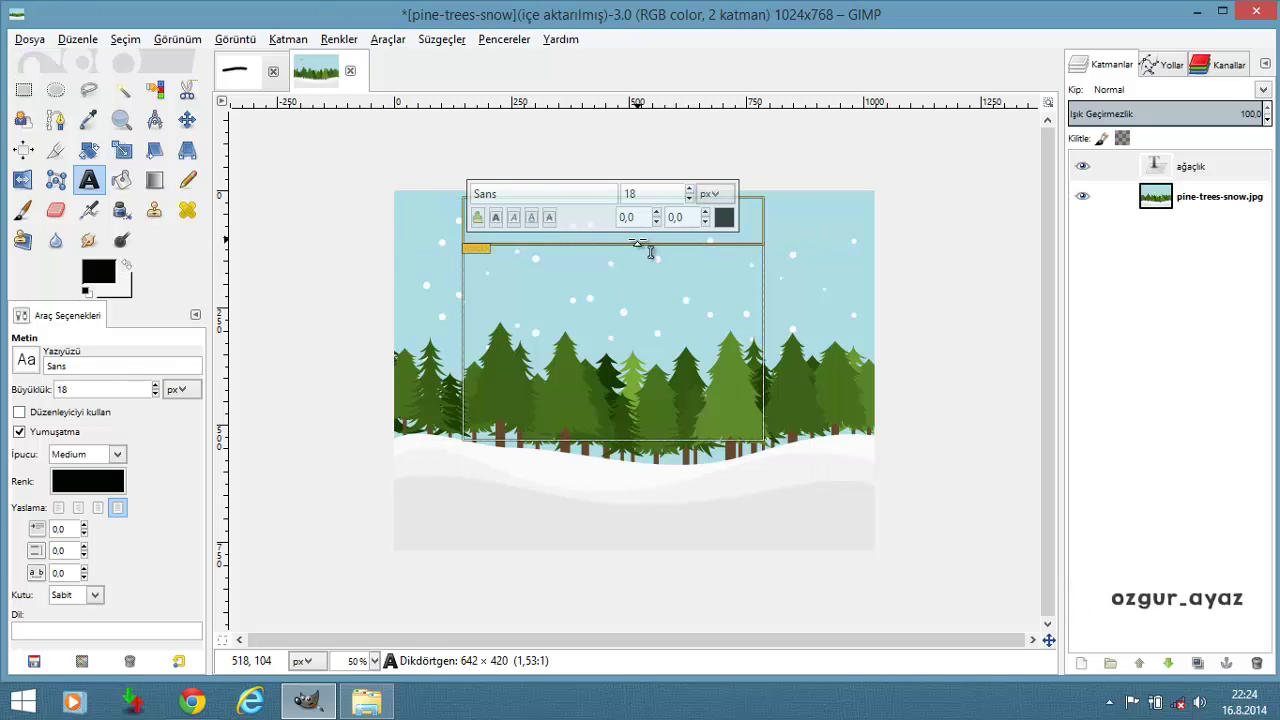
pyautogui.click(688, 189)
pyautogui.write('118')
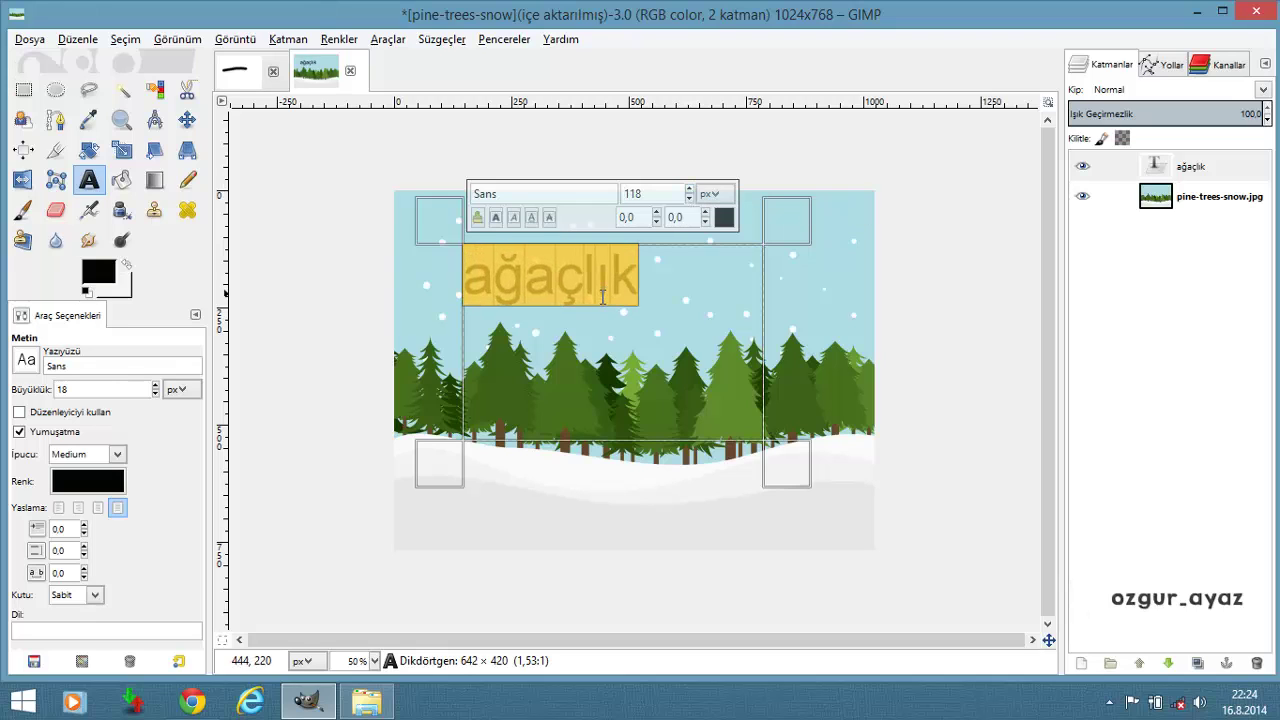
pyautogui.click(590, 280)
pyautogui.moveTo(583, 278)
pyautogui.mouseDown()
pyautogui.moveTo(640, 276)
pyautogui.moveTo(474, 306)
pyautogui.mouseUp()
pyautogui.click(689, 189)
pyautogui.click(689, 189)
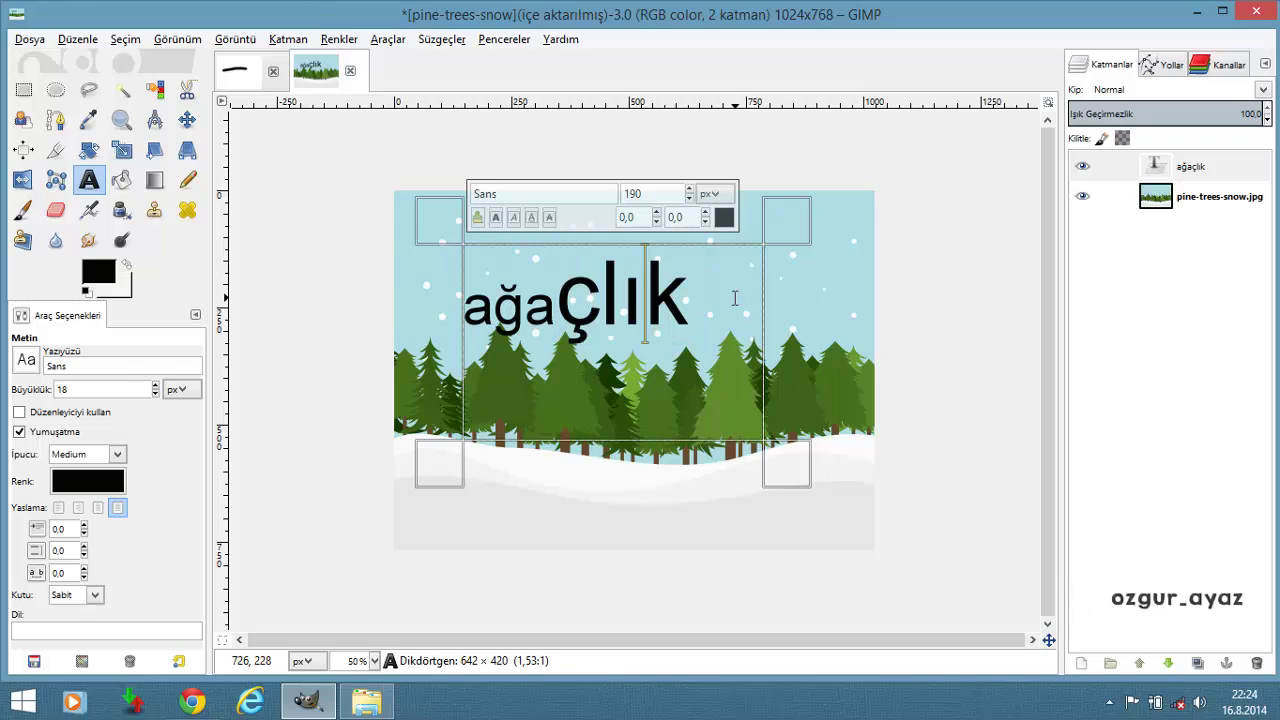
pyautogui.click(689, 197)
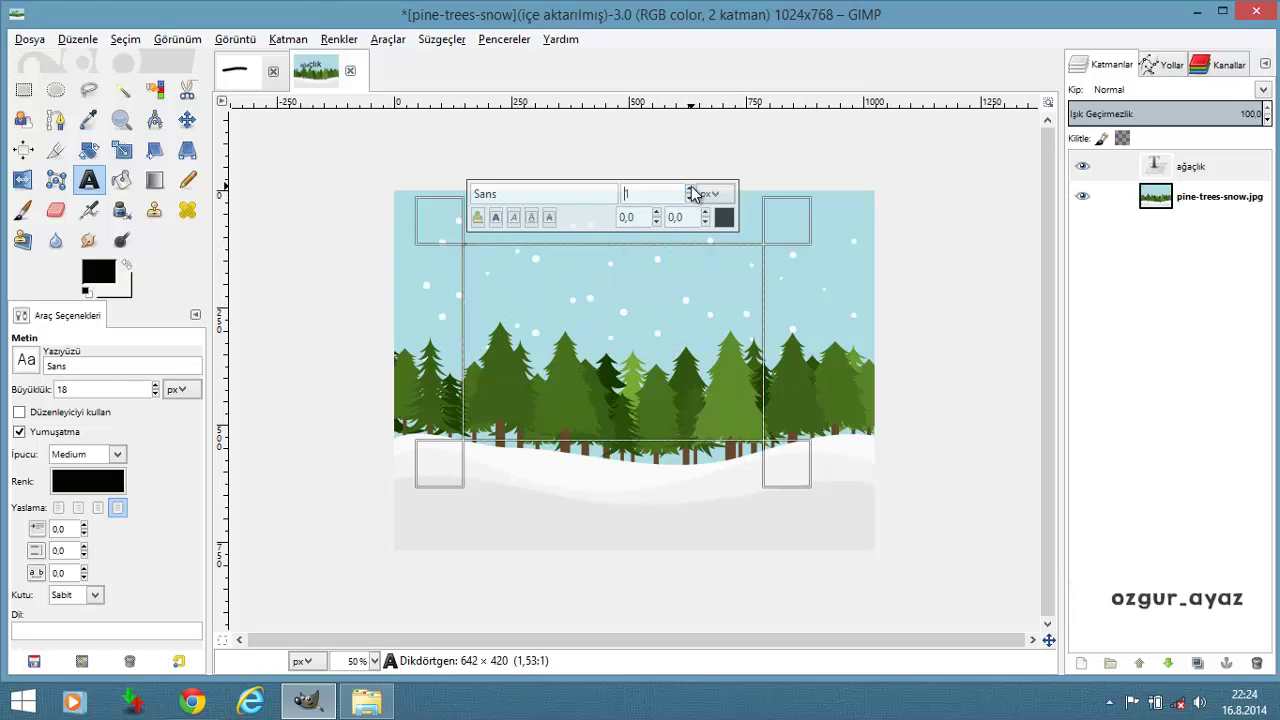
pyautogui.write('55')
pyautogui.click(689, 189)
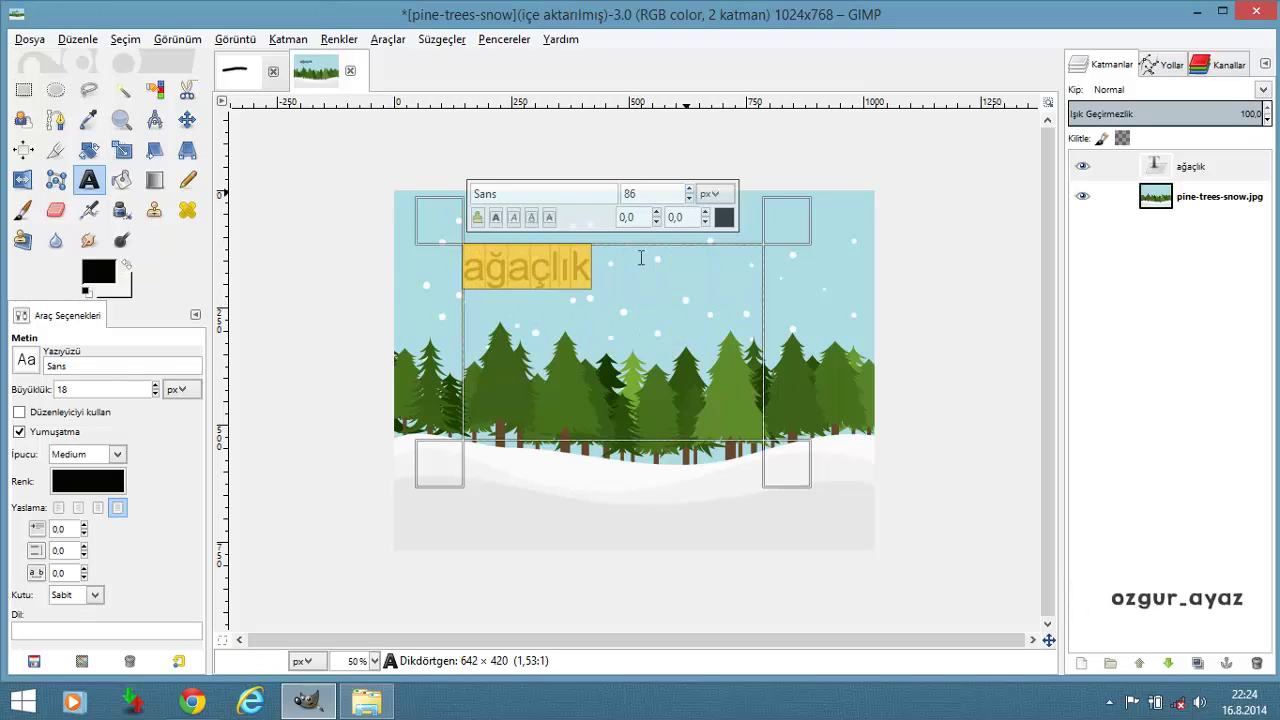
# Set ağaçlık to 86 px and switch its font to Sans Bold
pyautogui.click(618, 289)
pyautogui.moveTo(636, 281); pyautogui.dragTo(434, 253)
pyautogui.click(27, 361)
pyautogui.click(86, 431)
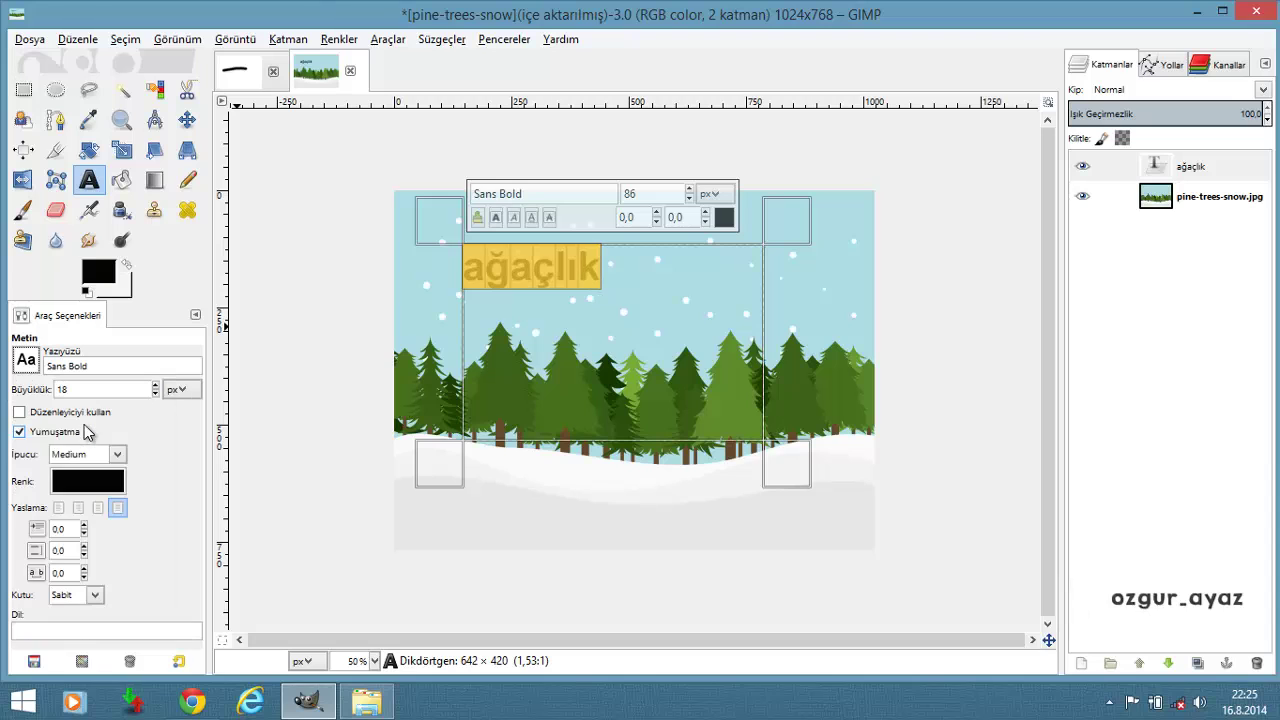
# Change the font to Verdana Bold from the font list
pyautogui.click(27, 361)
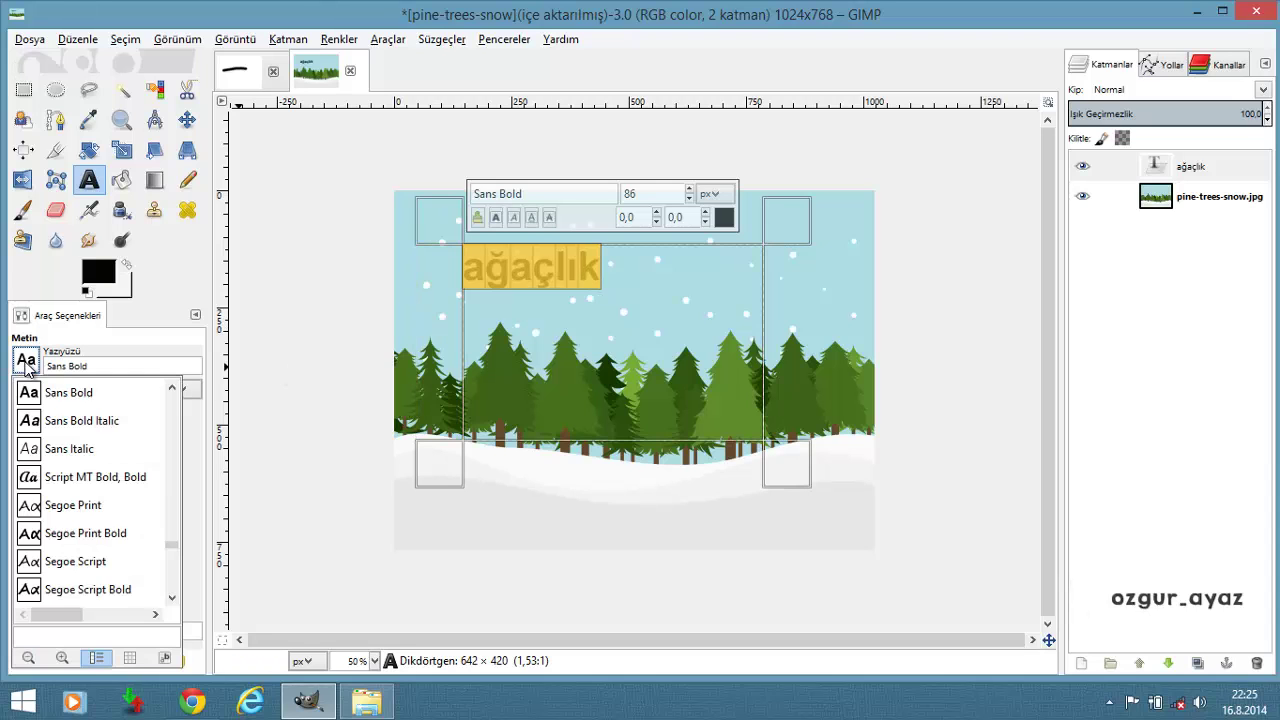
pyautogui.scroll(-2, 82, 503)
pyautogui.scroll(-3, 84, 508)
pyautogui.scroll(-2, 85, 510)
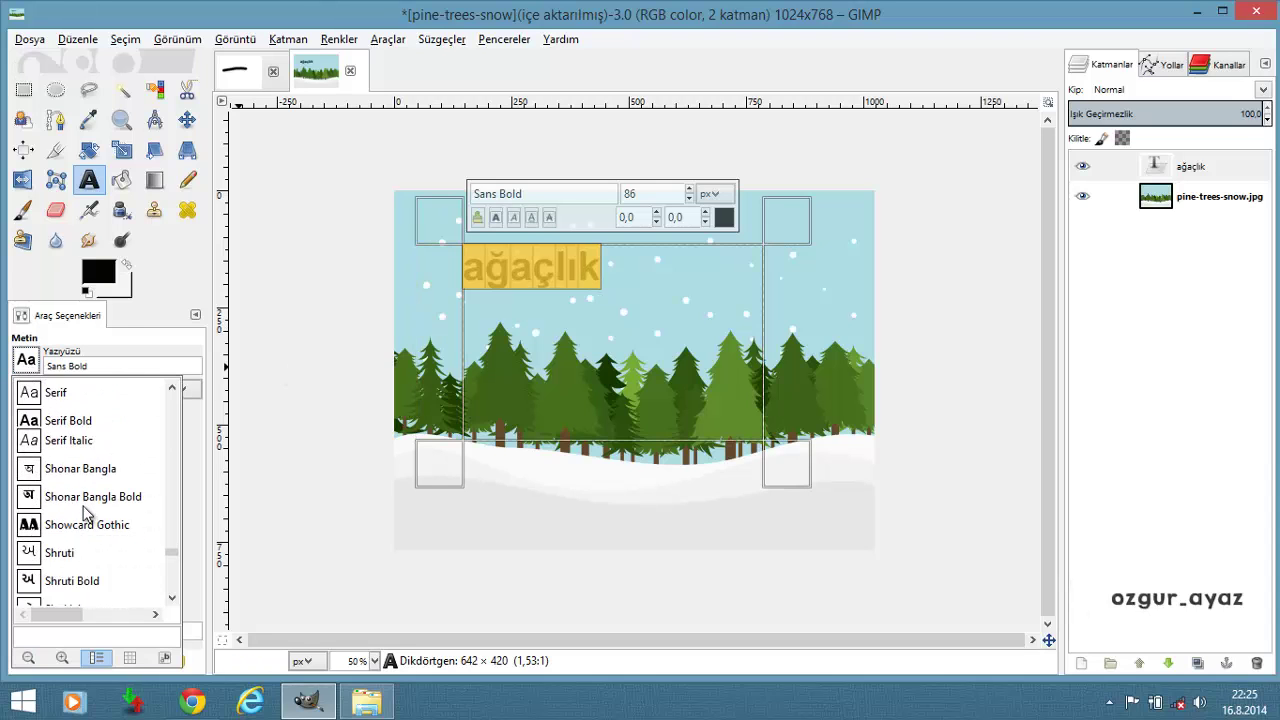
pyautogui.scroll(-2, 87, 512)
pyautogui.scroll(-2, 85, 512)
pyautogui.scroll(-3, 85, 512)
pyautogui.scroll(-3, 85, 512)
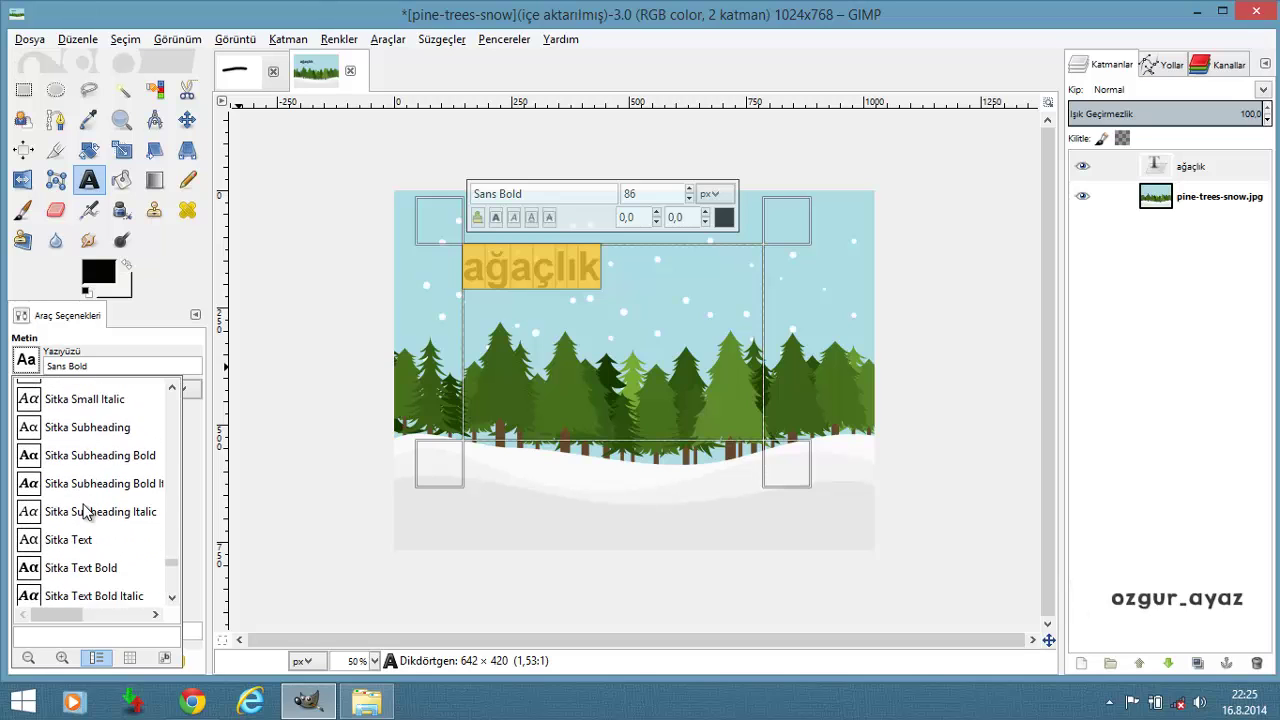
pyautogui.scroll(-3, 86, 512)
pyautogui.scroll(-3, 84, 510)
pyautogui.scroll(-1, 86, 511)
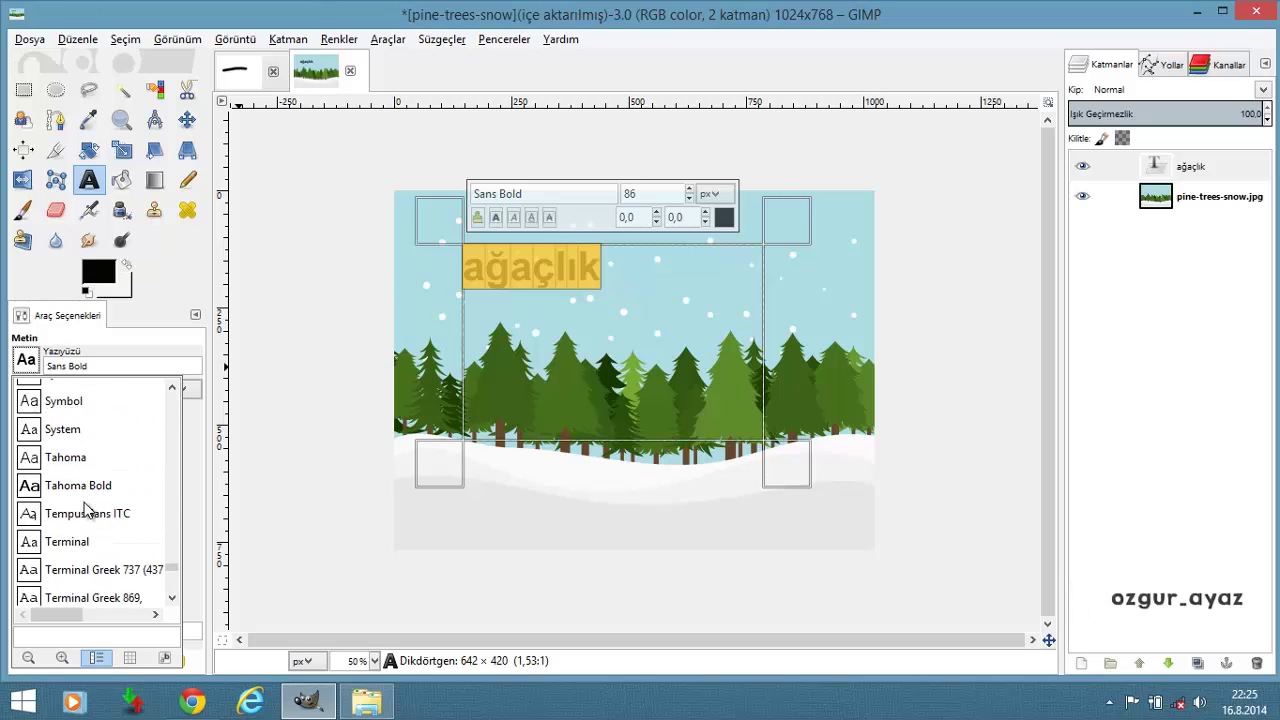
pyautogui.scroll(-3, 86, 508)
pyautogui.scroll(-3, 86, 508)
pyautogui.scroll(-3, 86, 507)
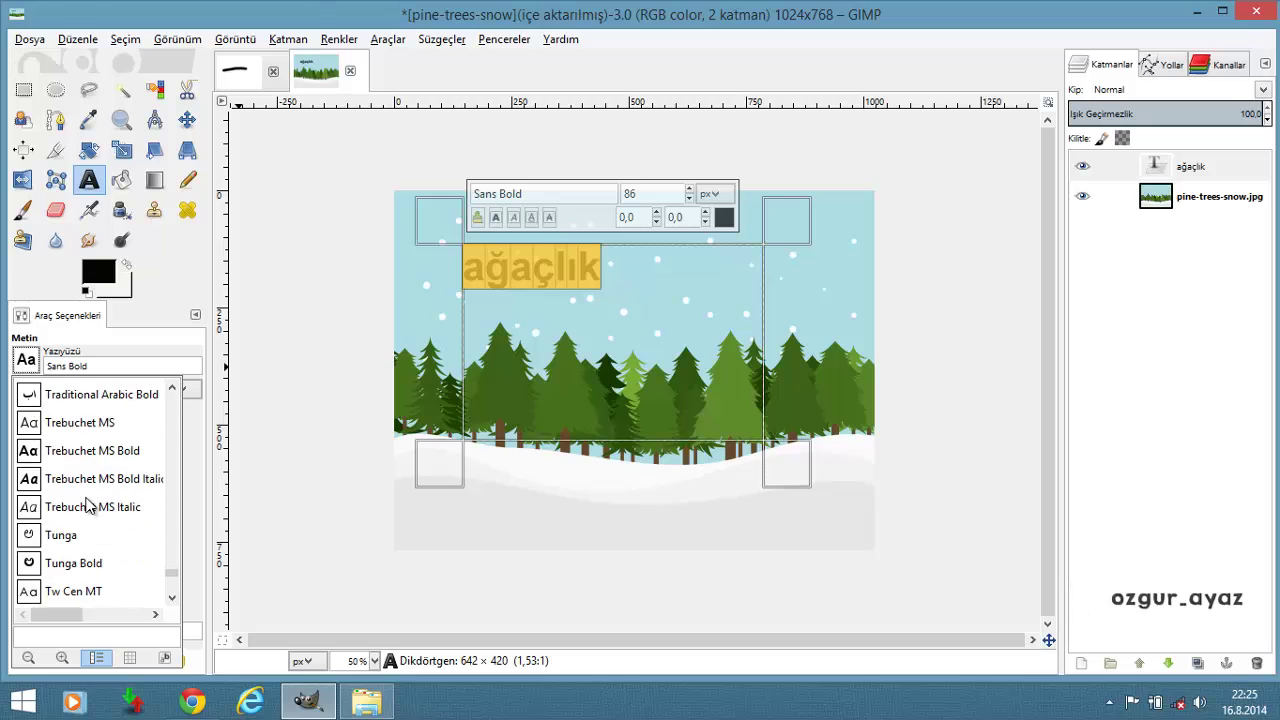
pyautogui.scroll(-3, 88, 505)
pyautogui.scroll(-5, 86, 505)
pyautogui.scroll(-2, 86, 503)
pyautogui.scroll(-2, 87, 500)
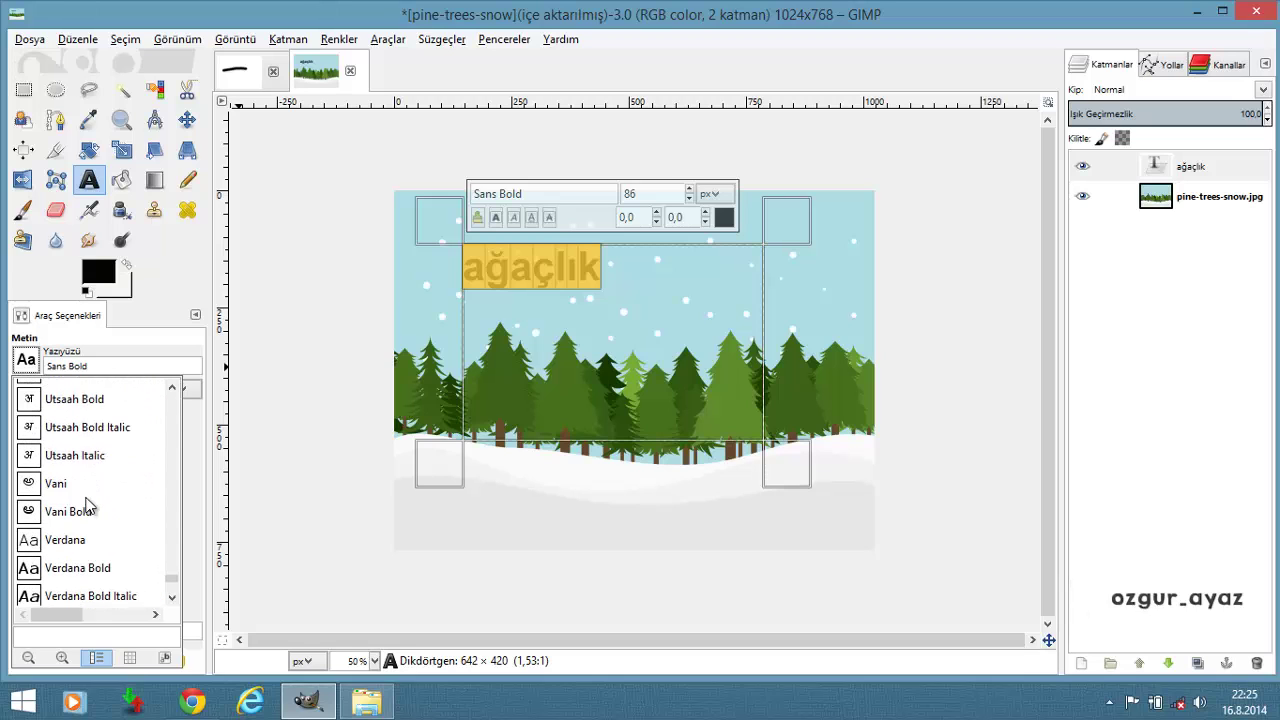
pyautogui.scroll(-5, 88, 492)
pyautogui.scroll(3, 72, 460)
pyautogui.click(77, 495)
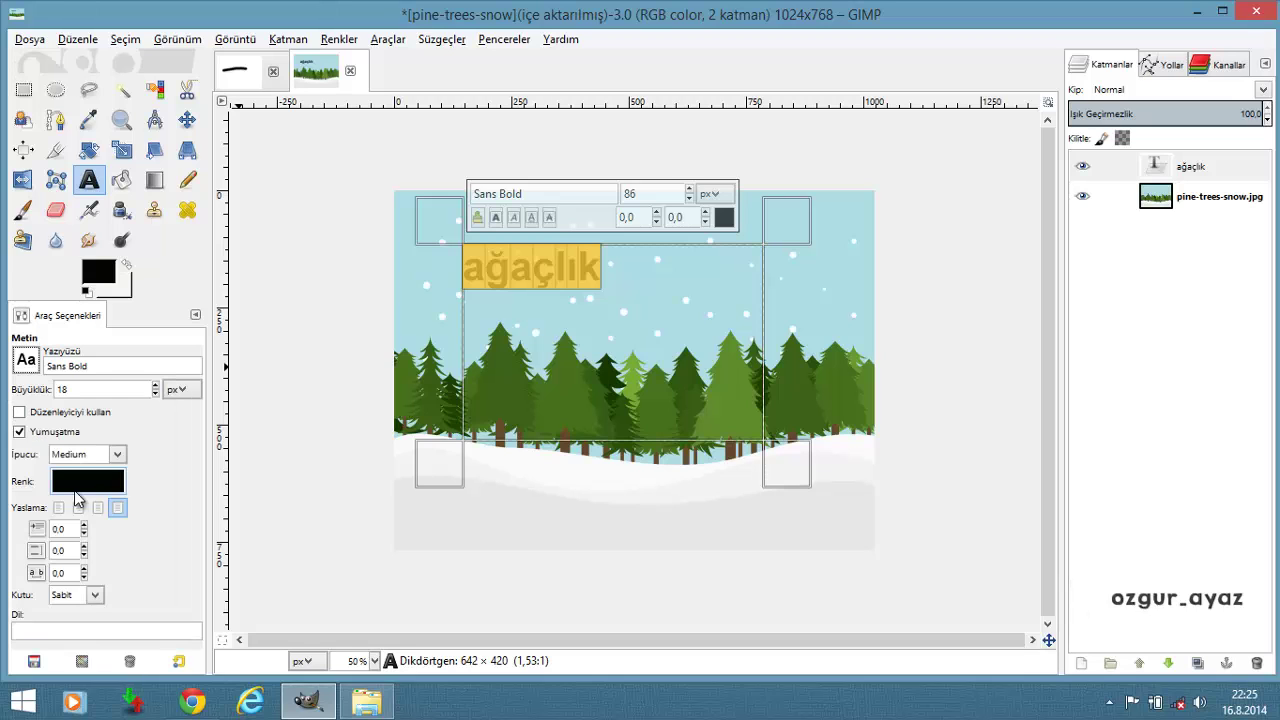
# Select ağaçlık and raise its size to 53 px
pyautogui.moveTo(654, 280); pyautogui.dragTo(462, 280)
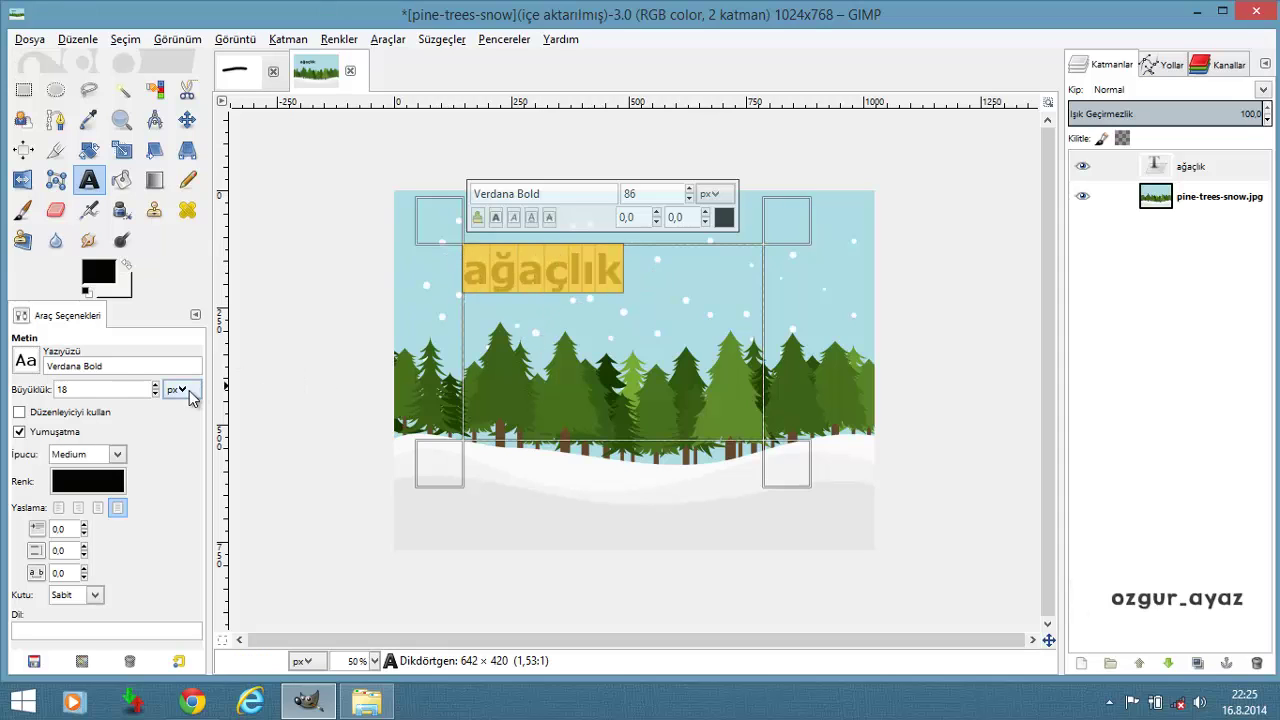
pyautogui.click(155, 384)
pyautogui.click(155, 384)
pyautogui.click(155, 386)
# Delete the ağaçlık text layer, select pine-trees-snow.jpg, and choose Bucket Fill
pyautogui.click(1256, 663)
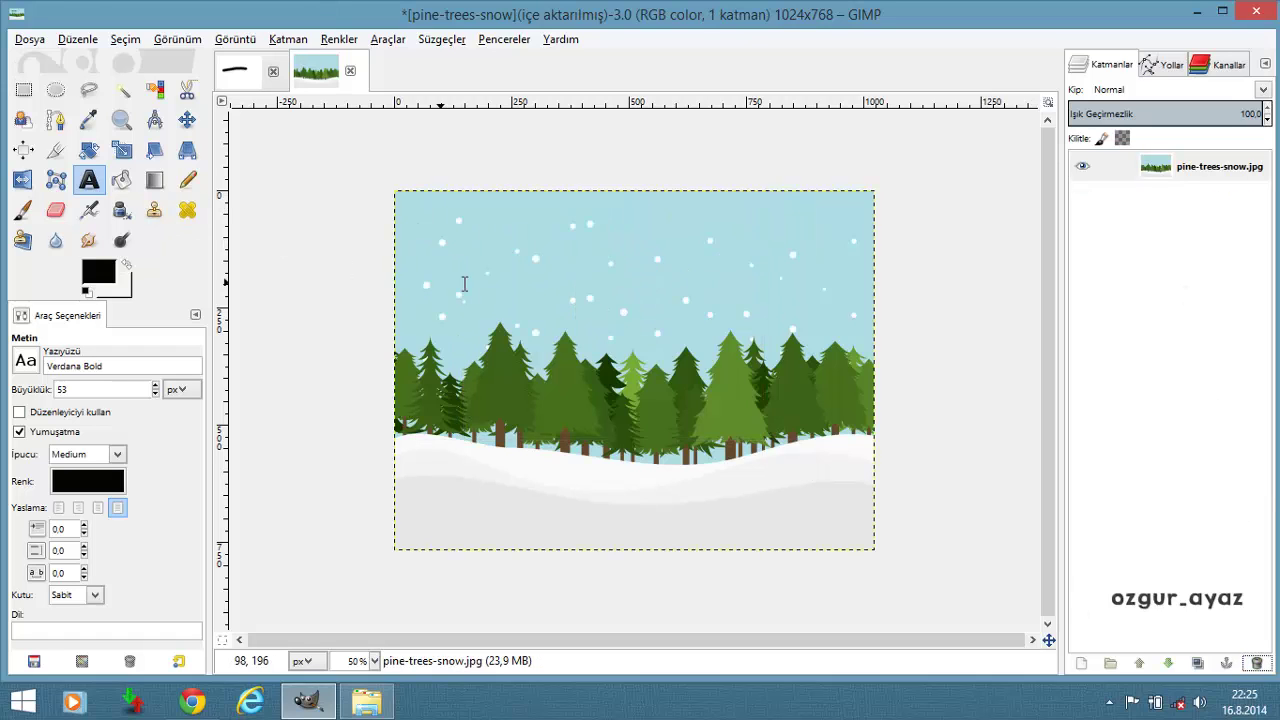
pyautogui.moveTo(490, 283); pyautogui.dragTo(827, 461)
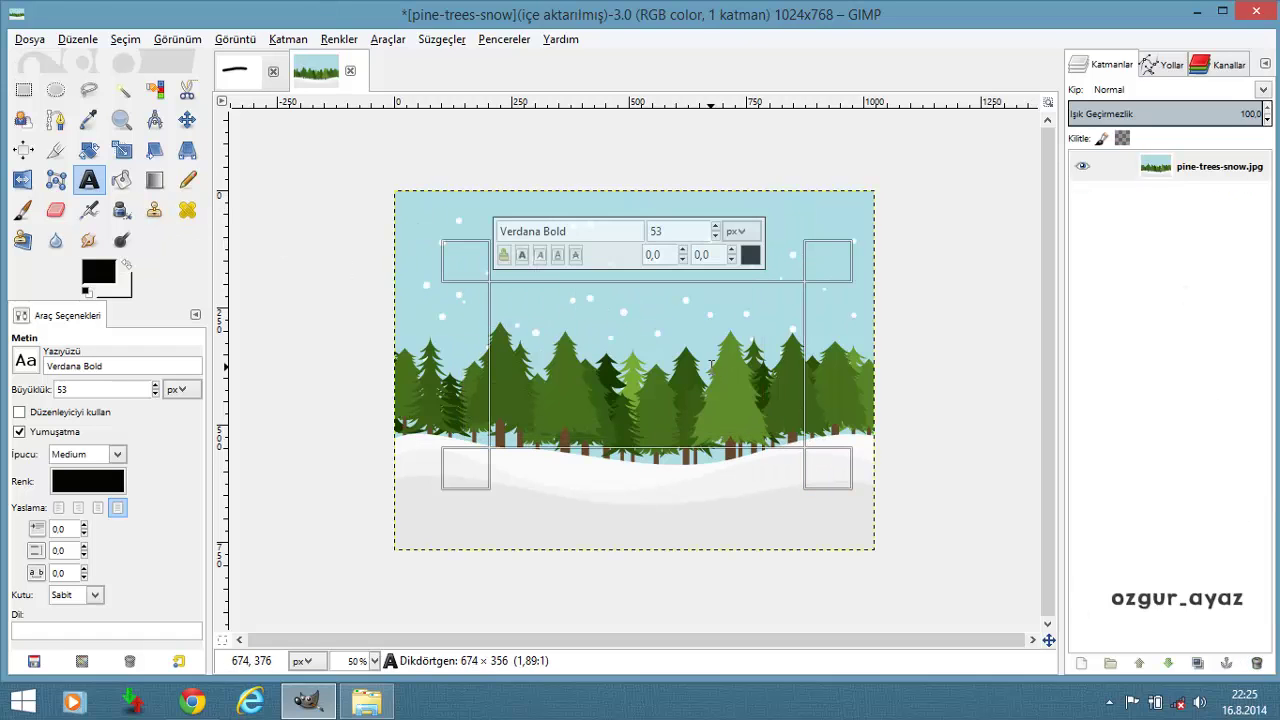
pyautogui.click(1236, 172)
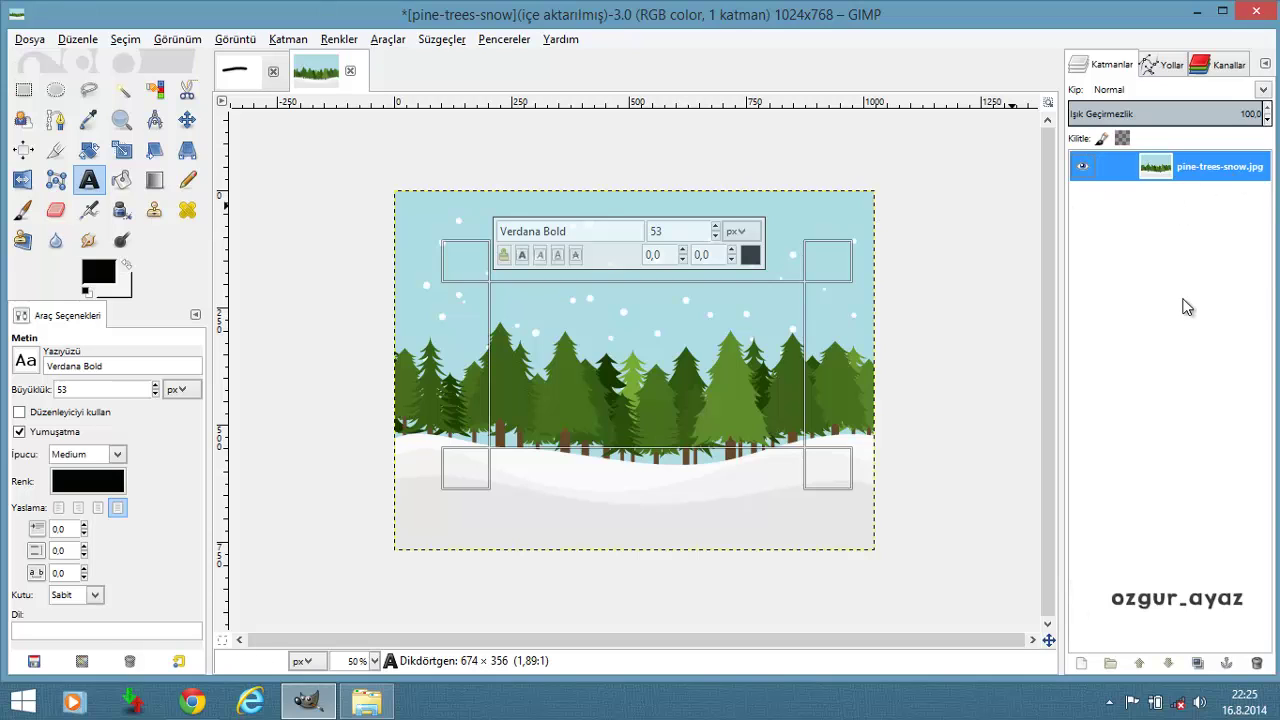
pyautogui.click(119, 180)
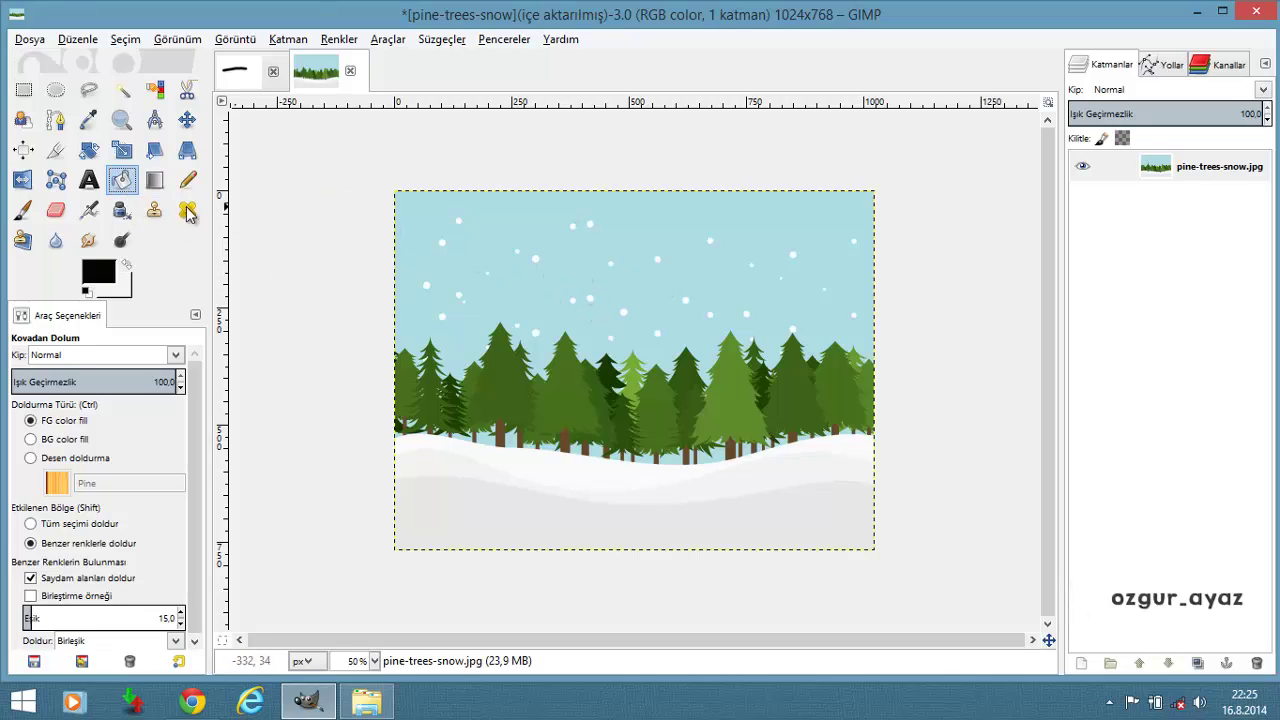
# Test-fill the sky with black FG and white BG, undoing each
pyautogui.click(554, 301)
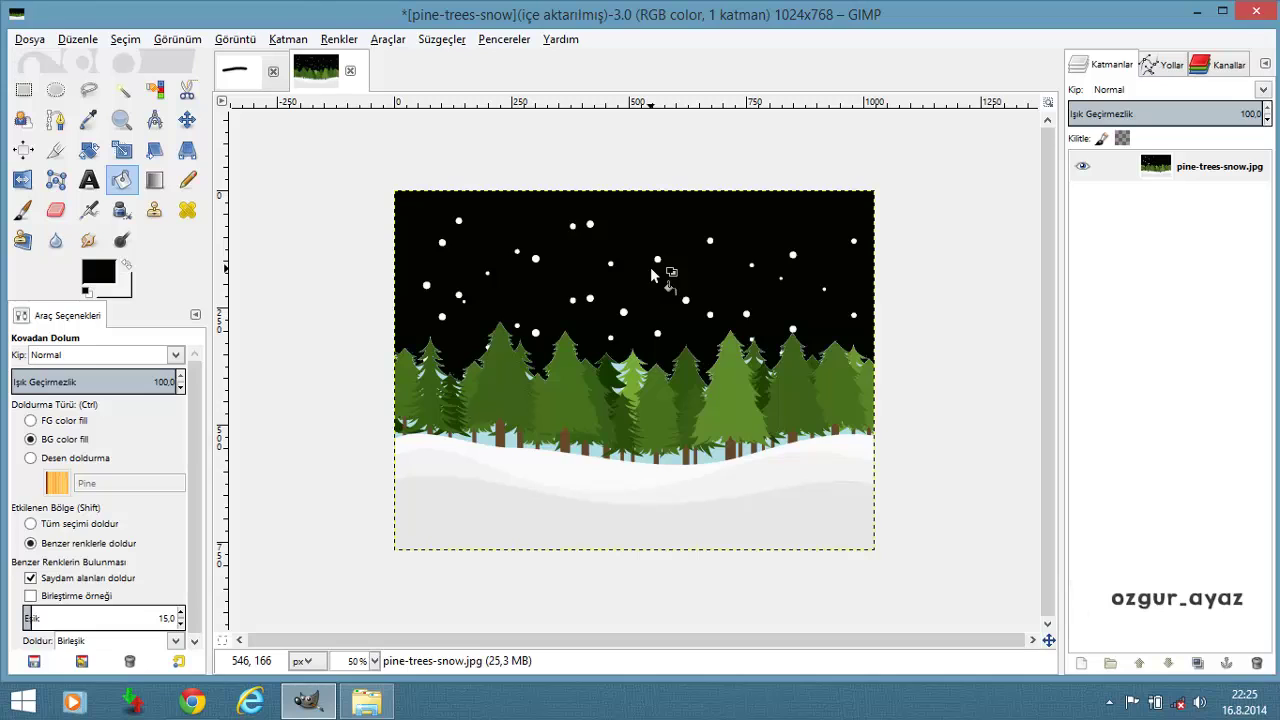
pyautogui.hotkey('ctrl', 'z')
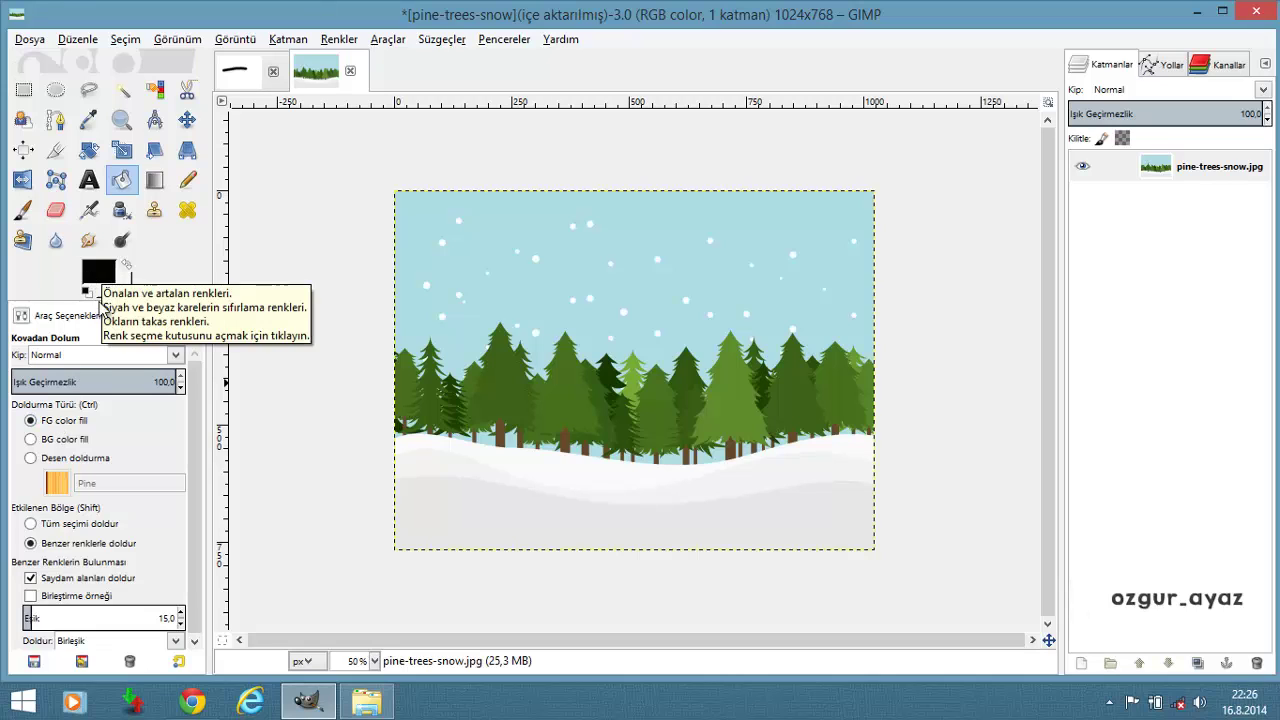
pyautogui.click(550, 290)
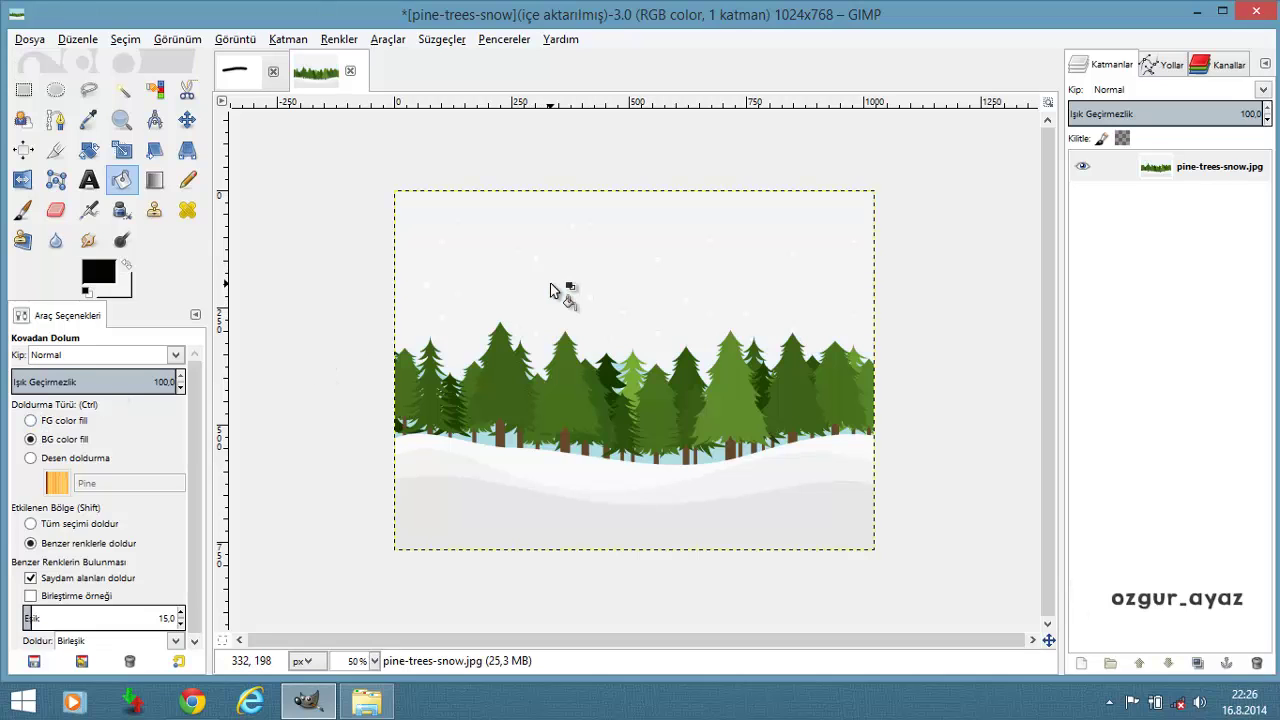
pyautogui.hotkey('ctrl', 'z')
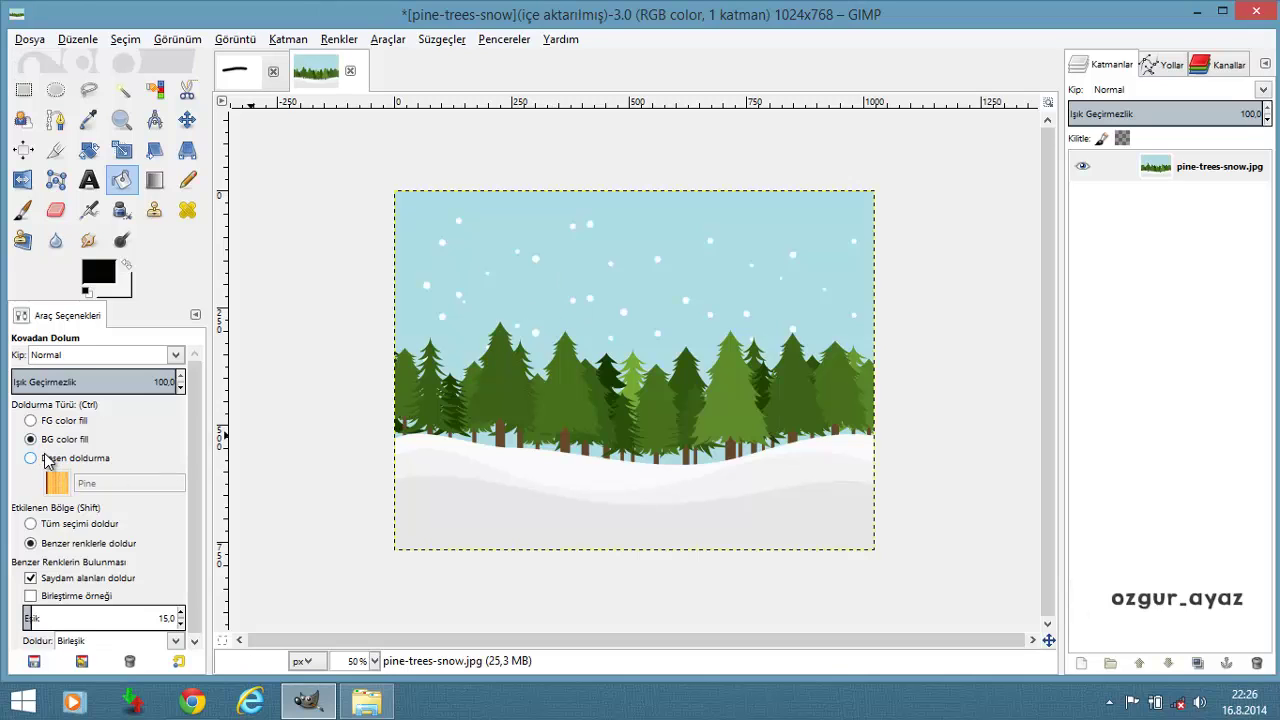
# Test-fill the sky with the Leather pattern, undo it, and return to FG color fill
pyautogui.click(50, 458)
pyautogui.click(57, 484)
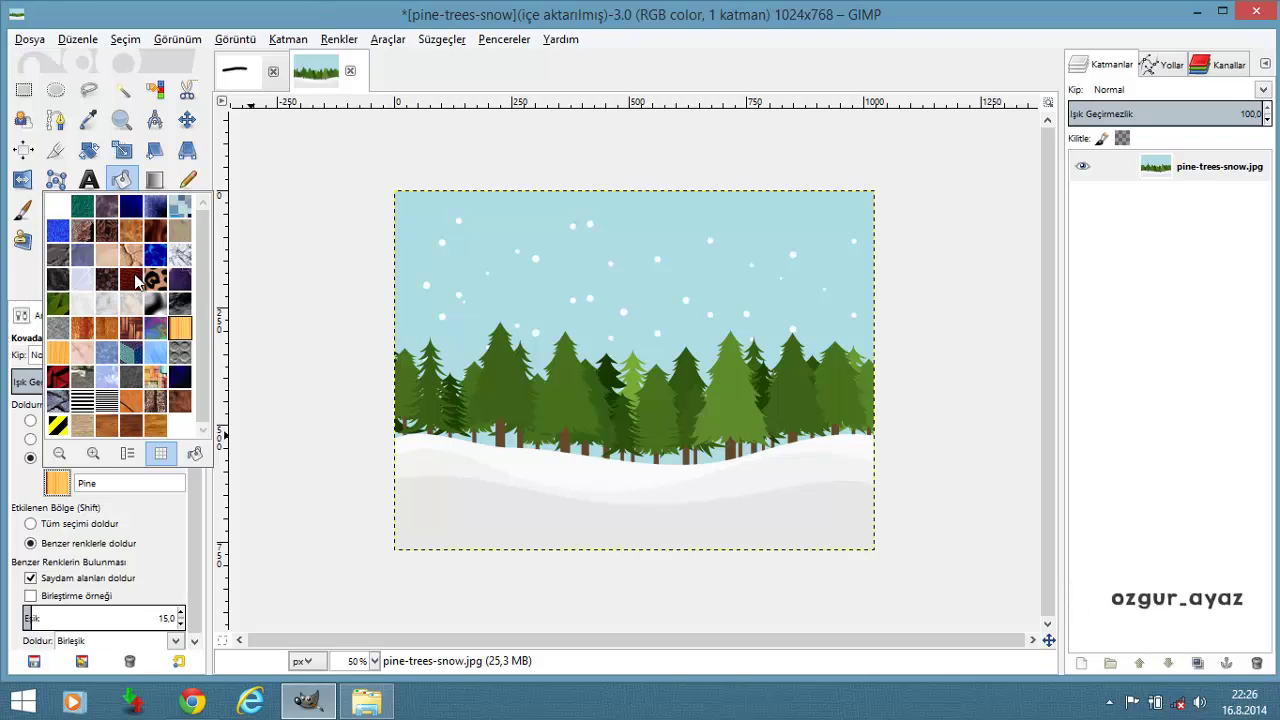
pyautogui.click(138, 283)
pyautogui.click(505, 278)
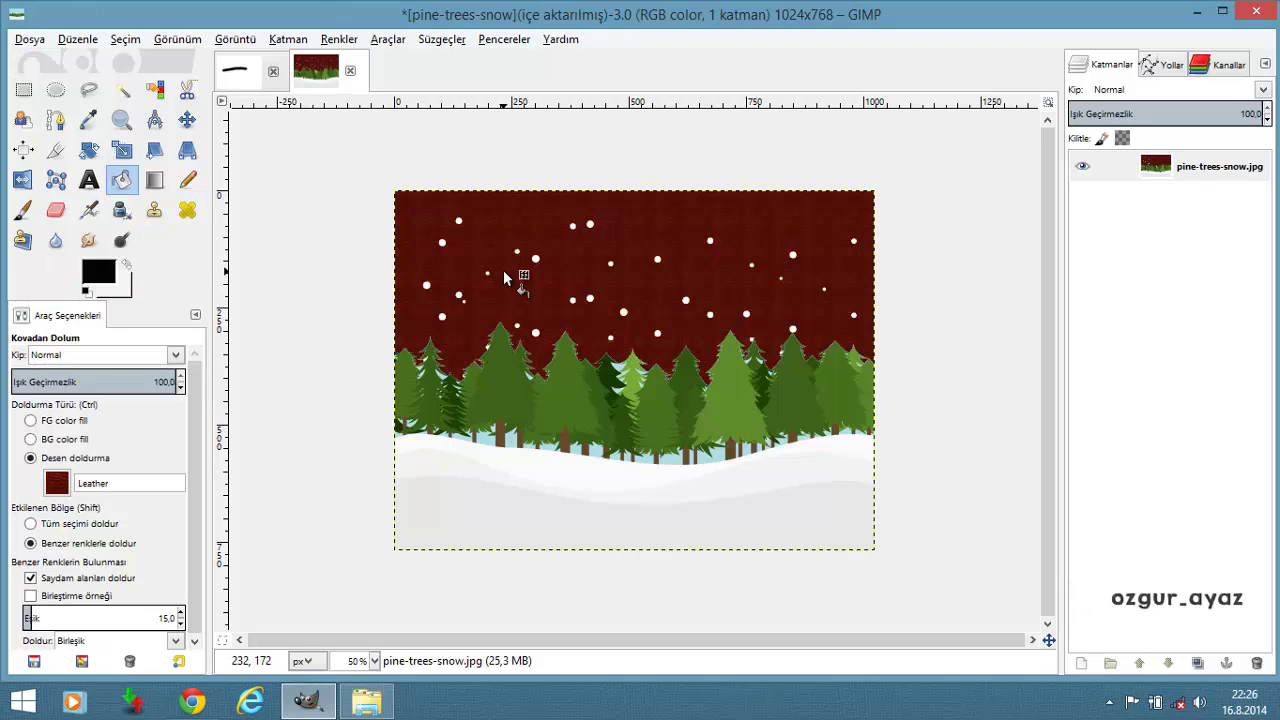
pyautogui.hotkey('ctrl', 'z')
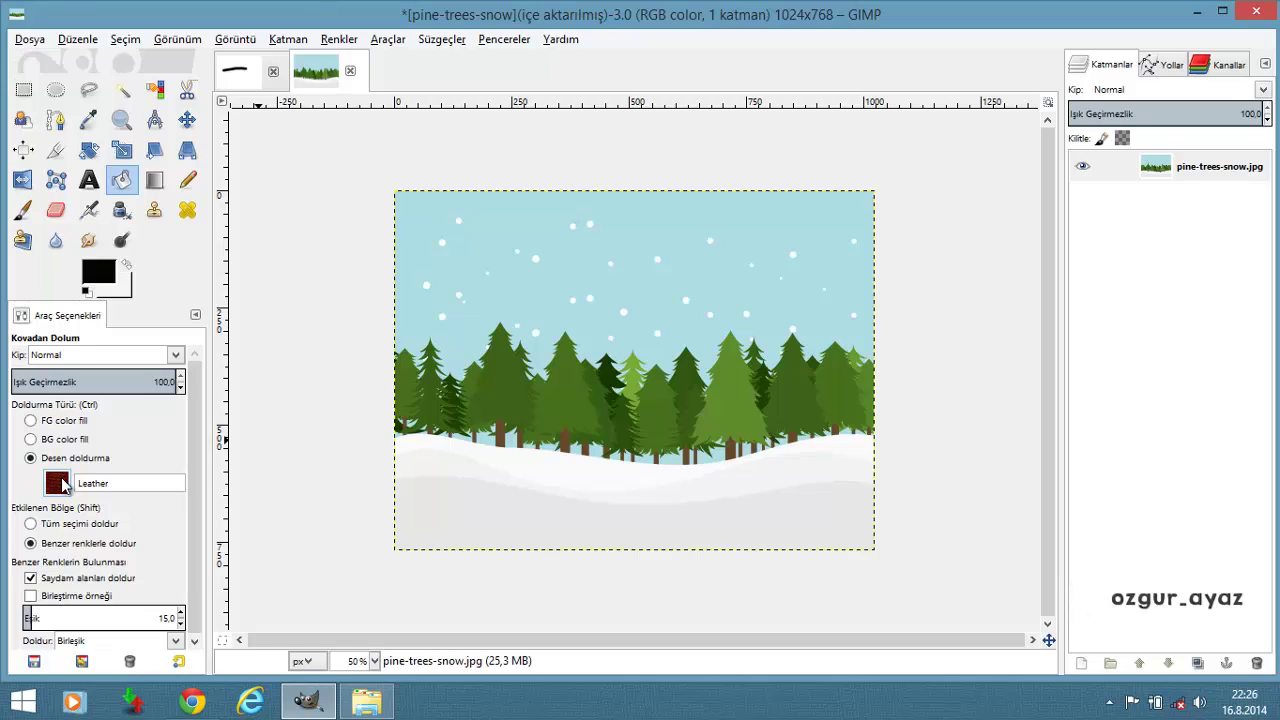
pyautogui.click(31, 421)
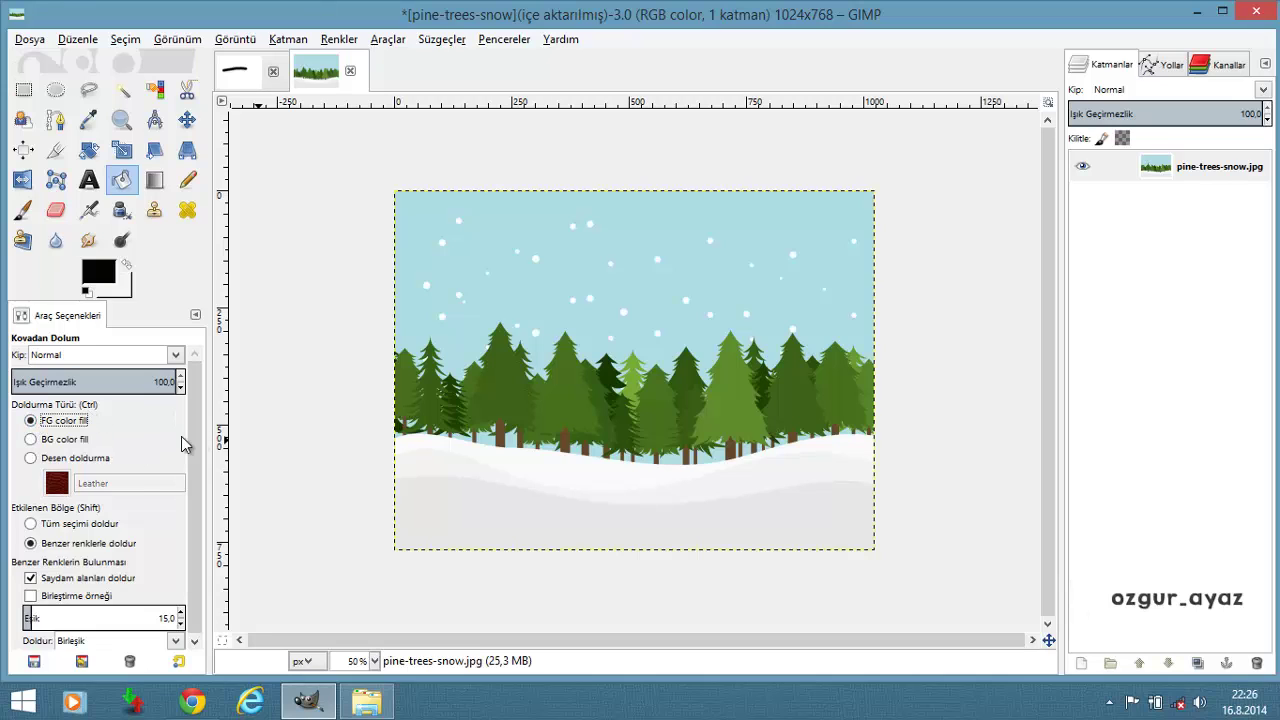
pyautogui.scroll(-1, 198, 440)
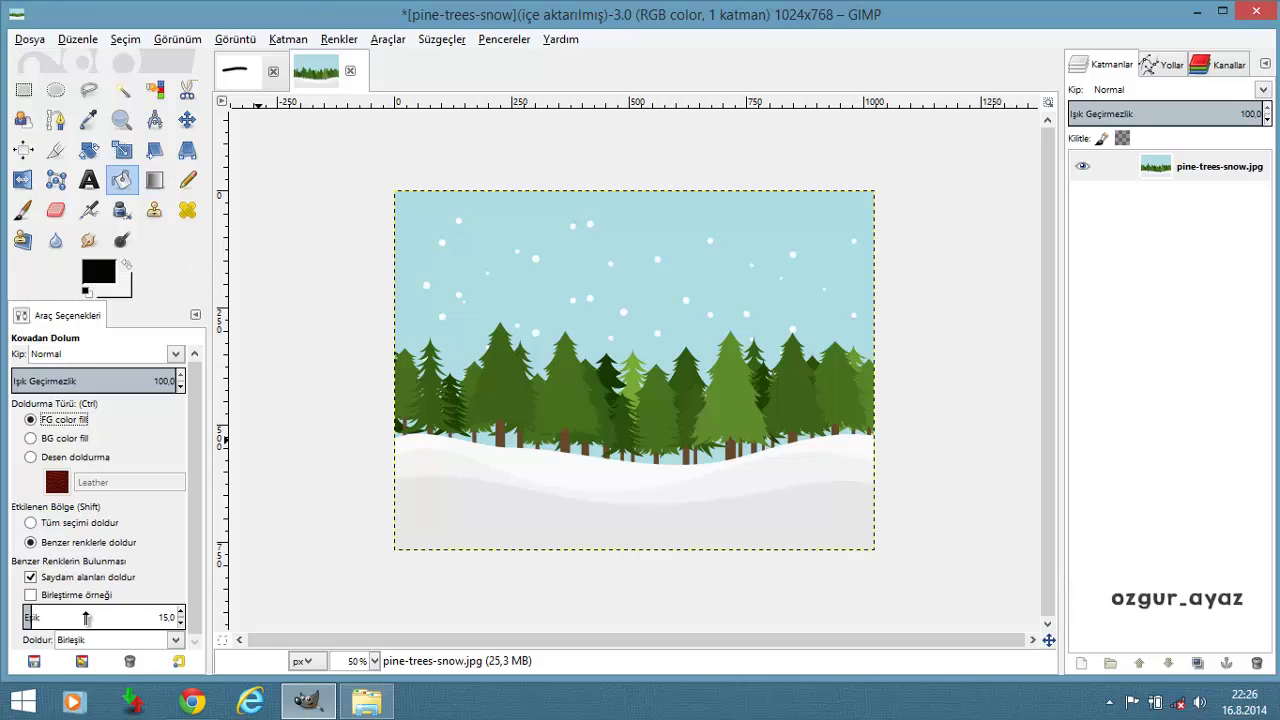
# With the Blend tool active, replace pine-trees-snow.jpg with a new White-filled layer
pyautogui.click(155, 181)
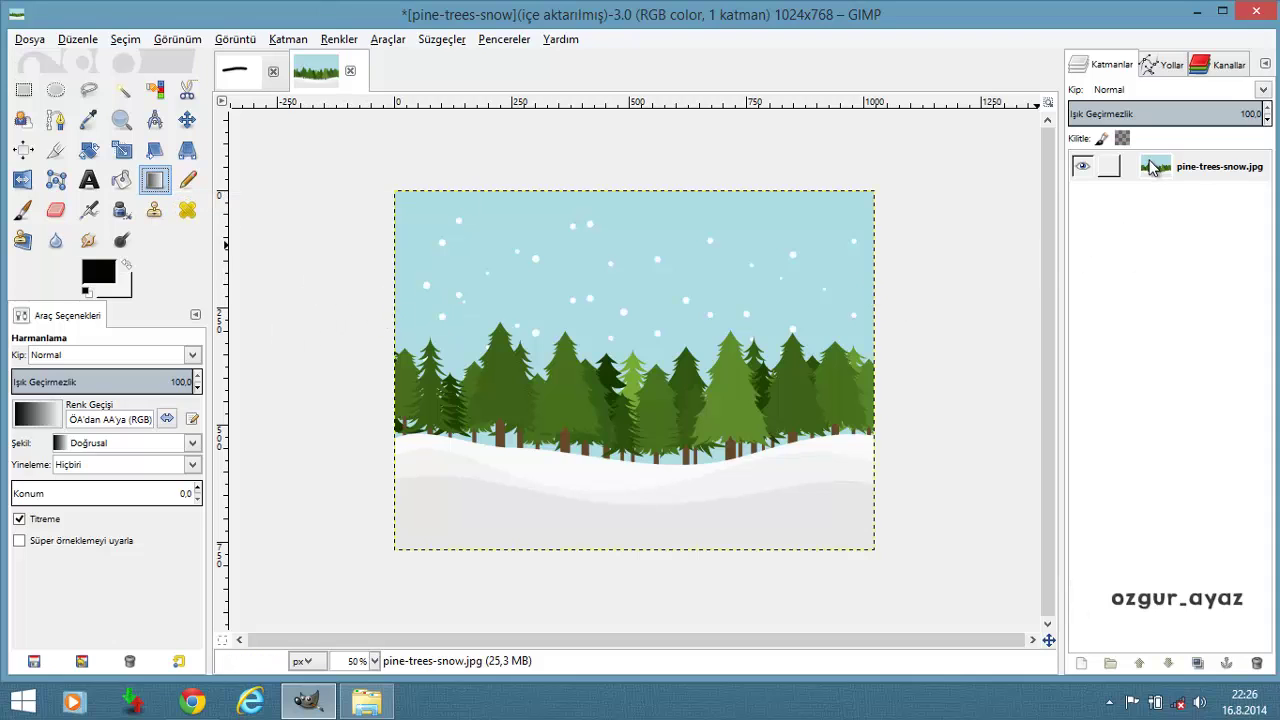
pyautogui.click(1257, 663)
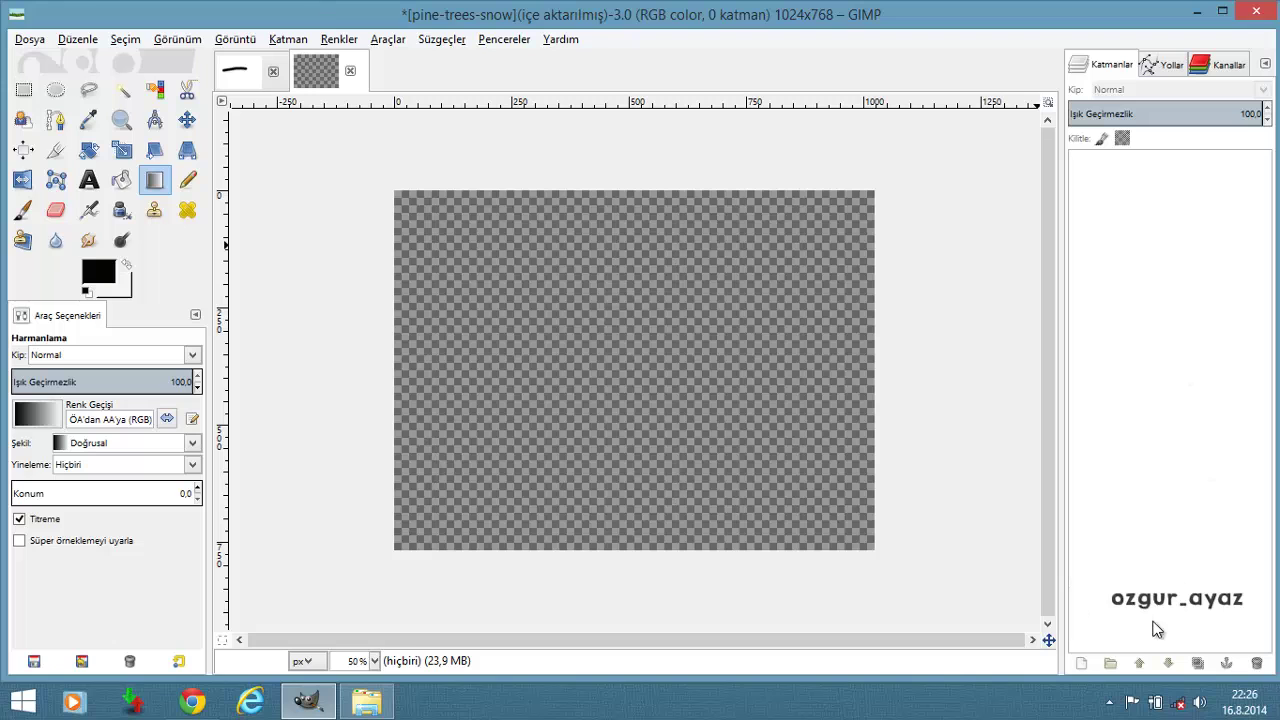
pyautogui.click(1082, 663)
pyautogui.click(175, 336)
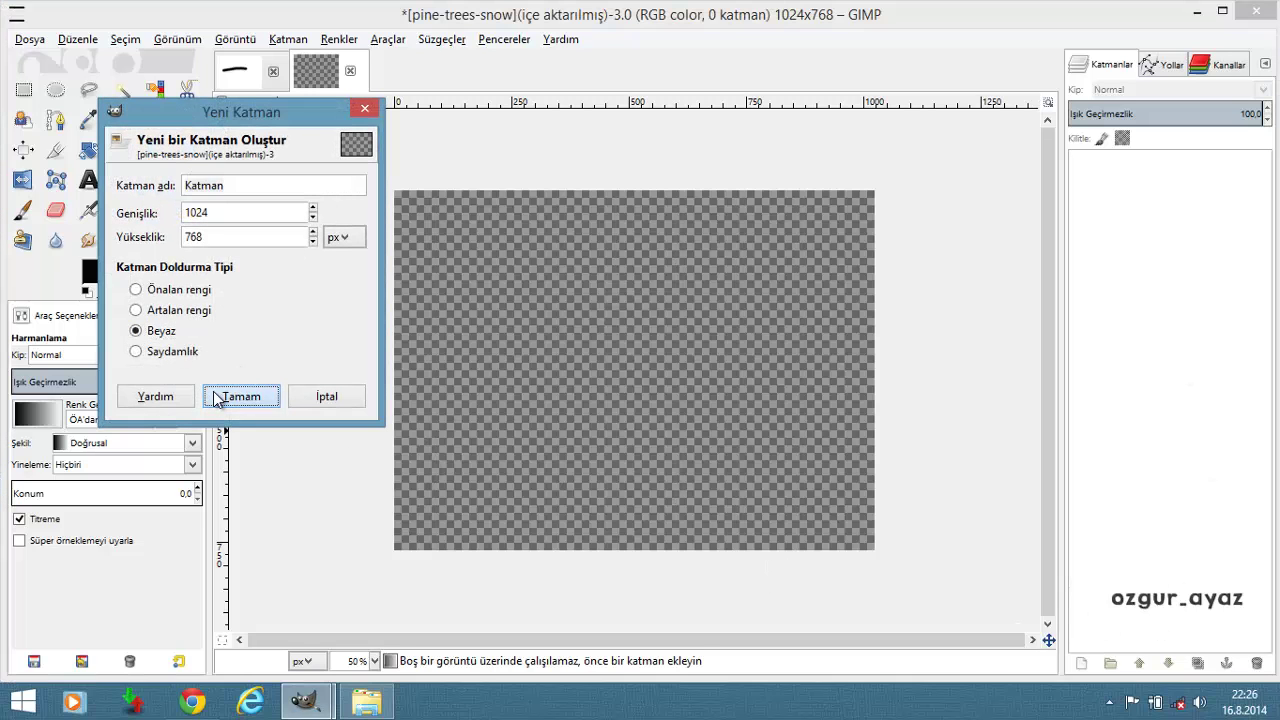
pyautogui.click(238, 390)
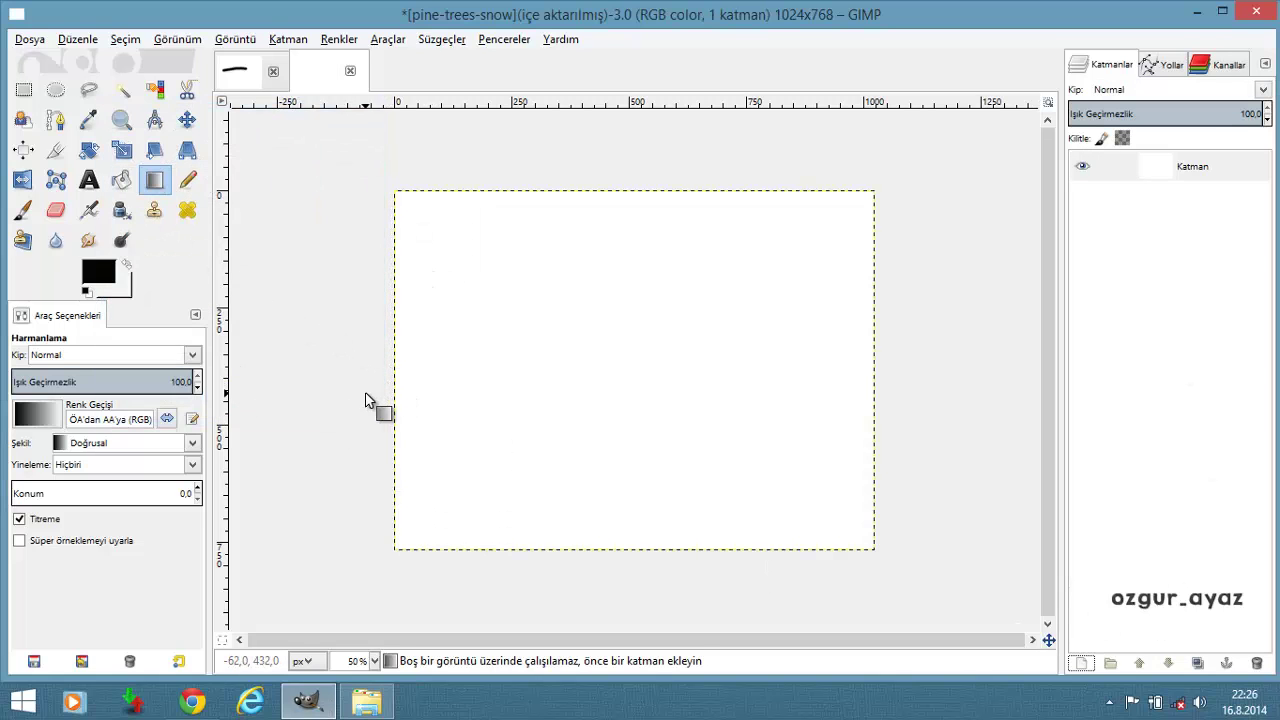
# Draw five horizontal and vertical test gradients, undoing each one
pyautogui.moveTo(364, 392)
pyautogui.mouseDown()
pyautogui.moveTo(703, 381)
pyautogui.moveTo(882, 398)
pyautogui.mouseUp()
pyautogui.hotkey('ctrl', 'z')
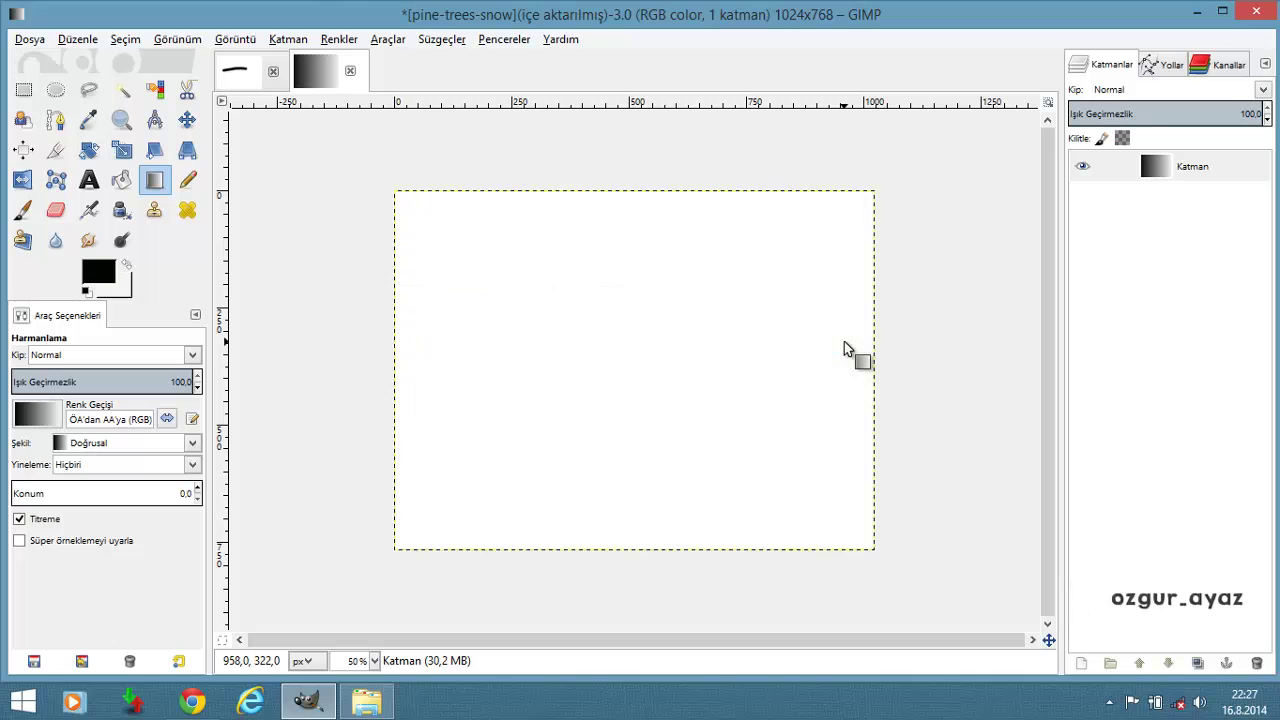
pyautogui.moveTo(690, 163)
pyautogui.mouseDown()
pyautogui.moveTo(679, 487)
pyautogui.moveTo(705, 594)
pyautogui.mouseUp()
pyautogui.hotkey('ctrl', 'z')
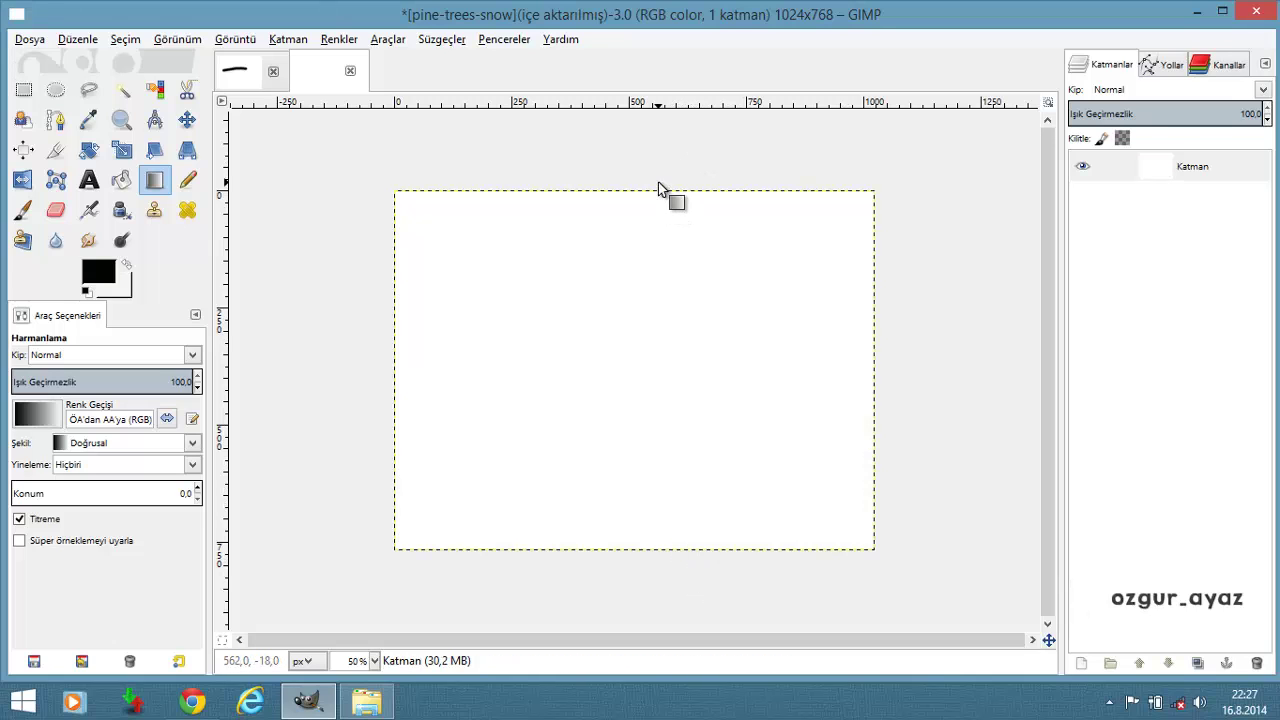
pyautogui.moveTo(664, 188); pyautogui.dragTo(676, 244)
pyautogui.hotkey('ctrl', 'z')
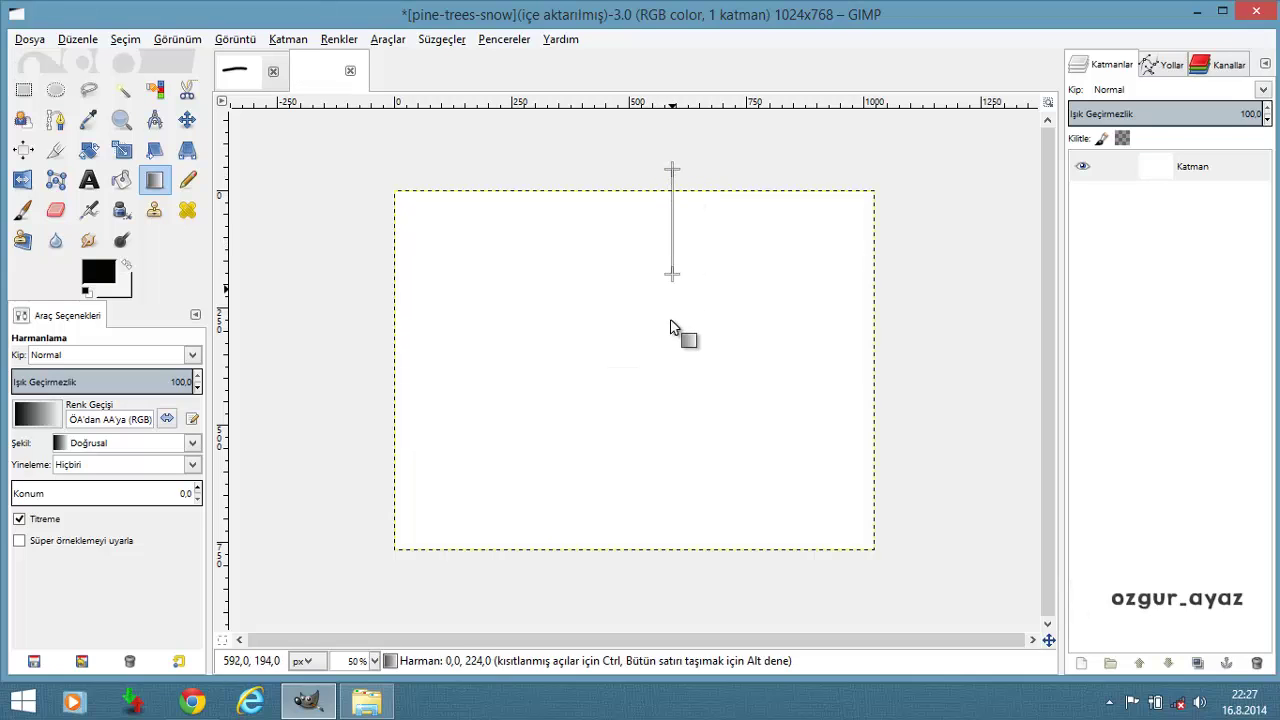
pyautogui.moveTo(671, 110); pyautogui.dragTo(671, 333)
pyautogui.hotkey('ctrl', 'z')
pyautogui.moveTo(667, 164); pyautogui.dragTo(667, 595)
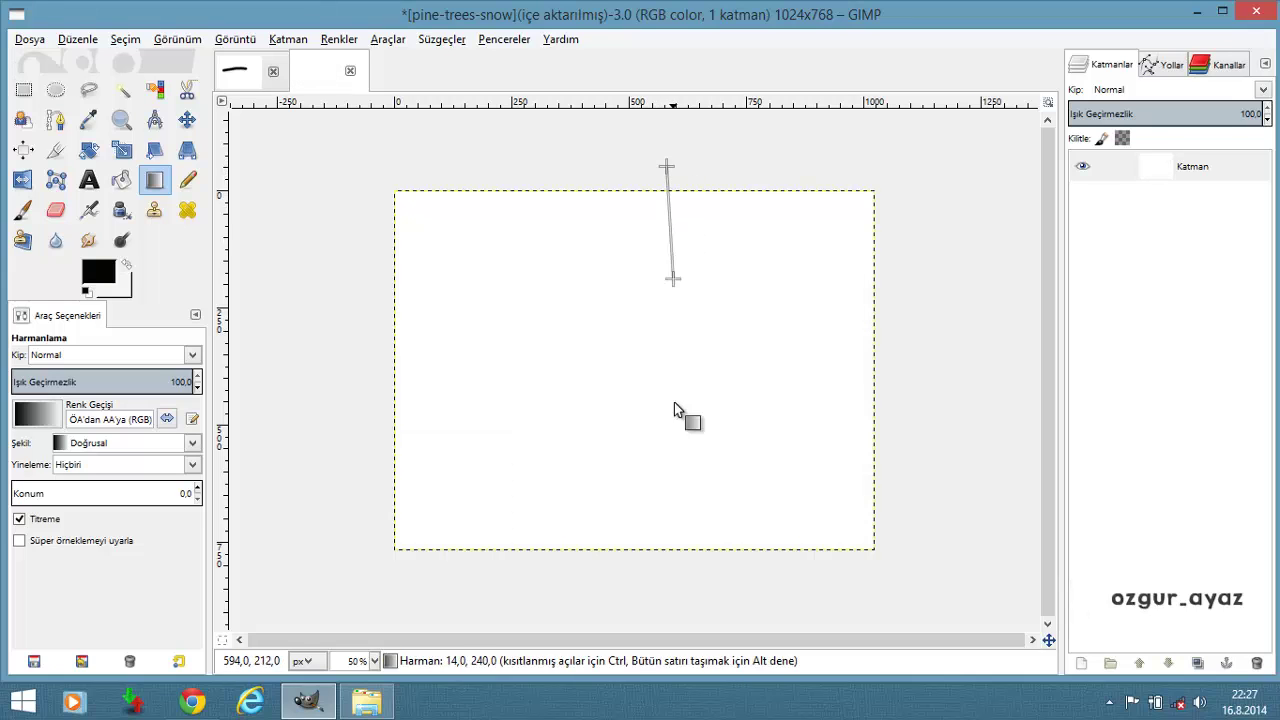
pyautogui.hotkey('ctrl', 'z')
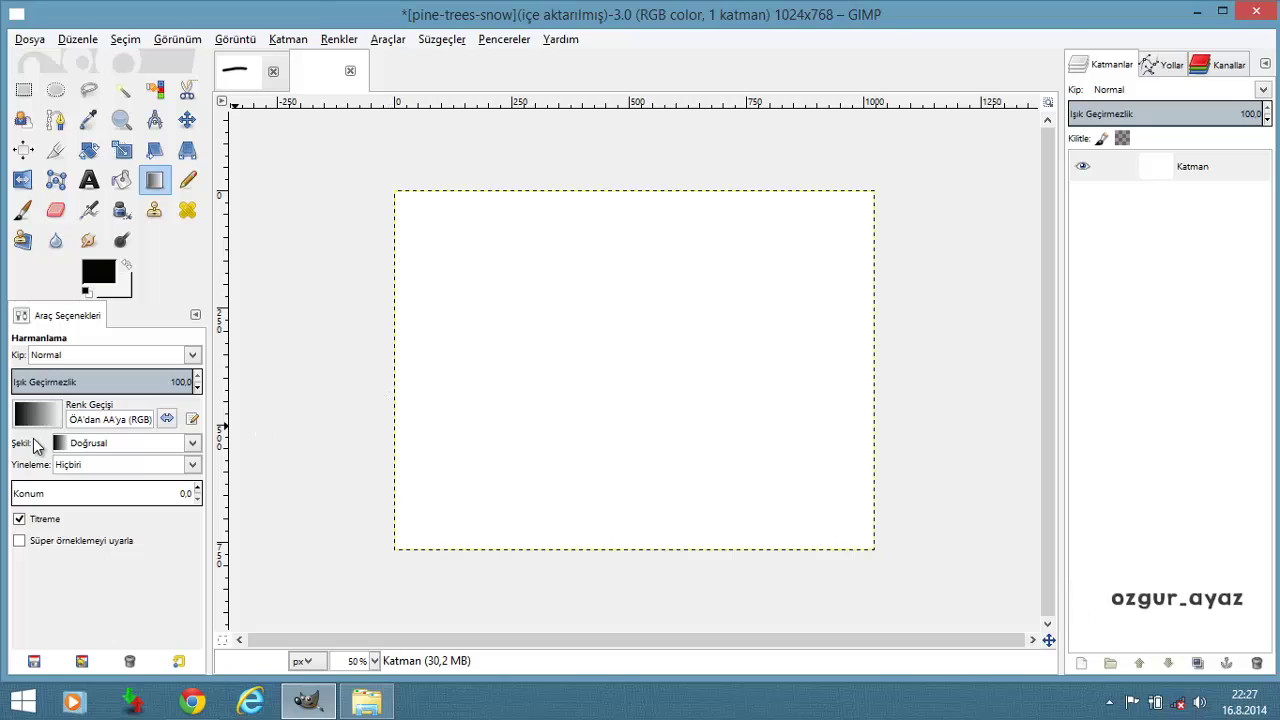
# Choose the Abstract 1 gradient and test horizontal and vertical fills, undoing both
pyautogui.click(37, 416)
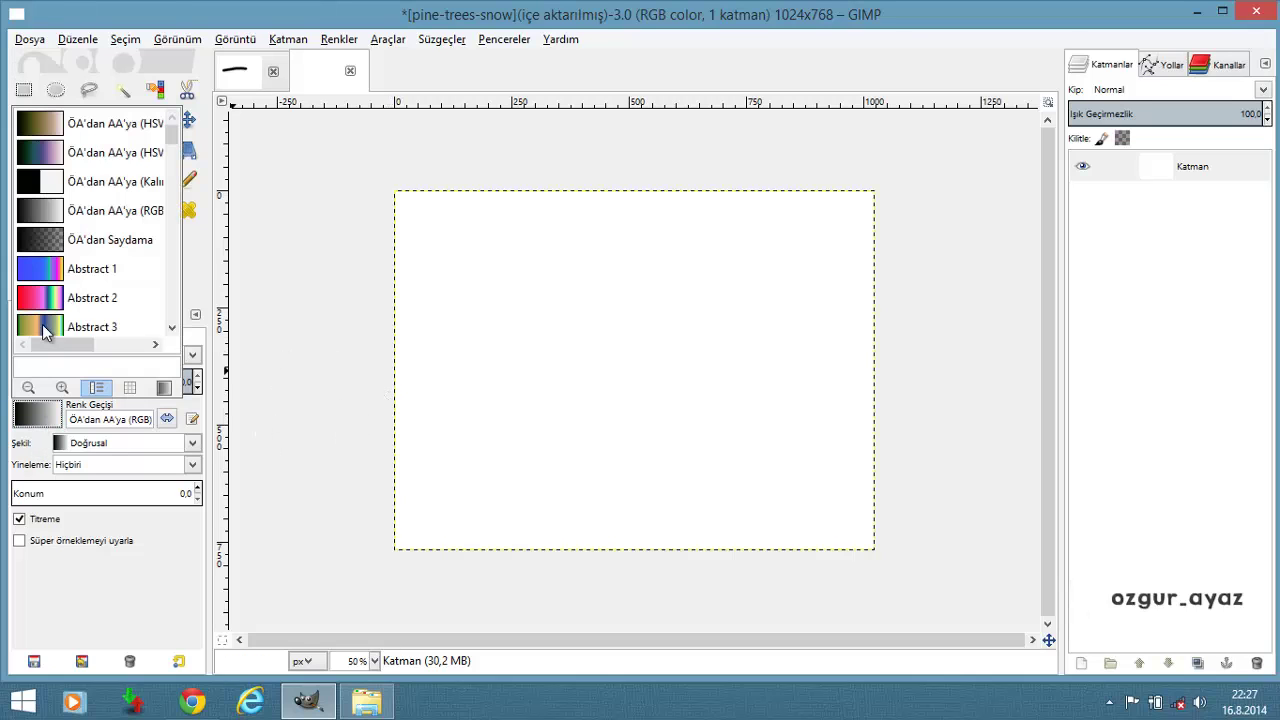
pyautogui.click(45, 276)
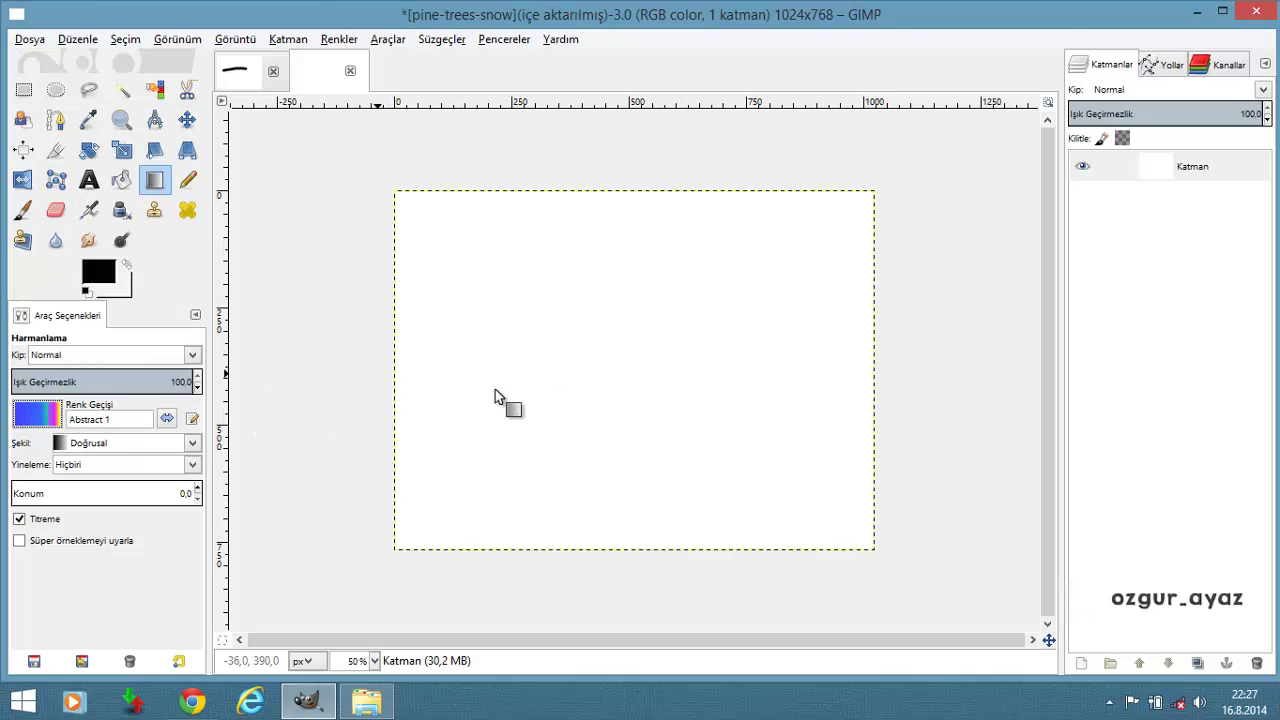
pyautogui.moveTo(374, 372); pyautogui.dragTo(851, 400)
pyautogui.hotkey('ctrl', 'z')
pyautogui.moveTo(662, 177); pyautogui.dragTo(673, 419)
pyautogui.hotkey('ctrl', 'z')
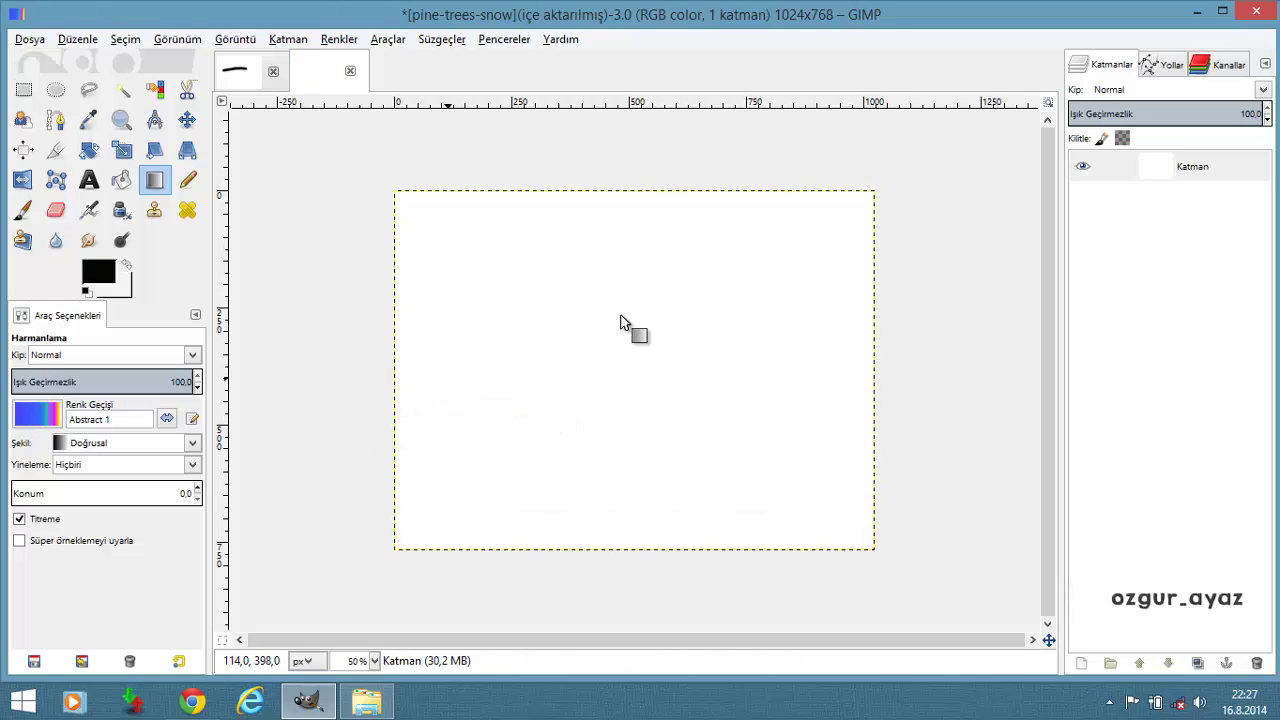
# Reverse the gradient direction and test three linear gradients, undoing each
pyautogui.click(165, 421)
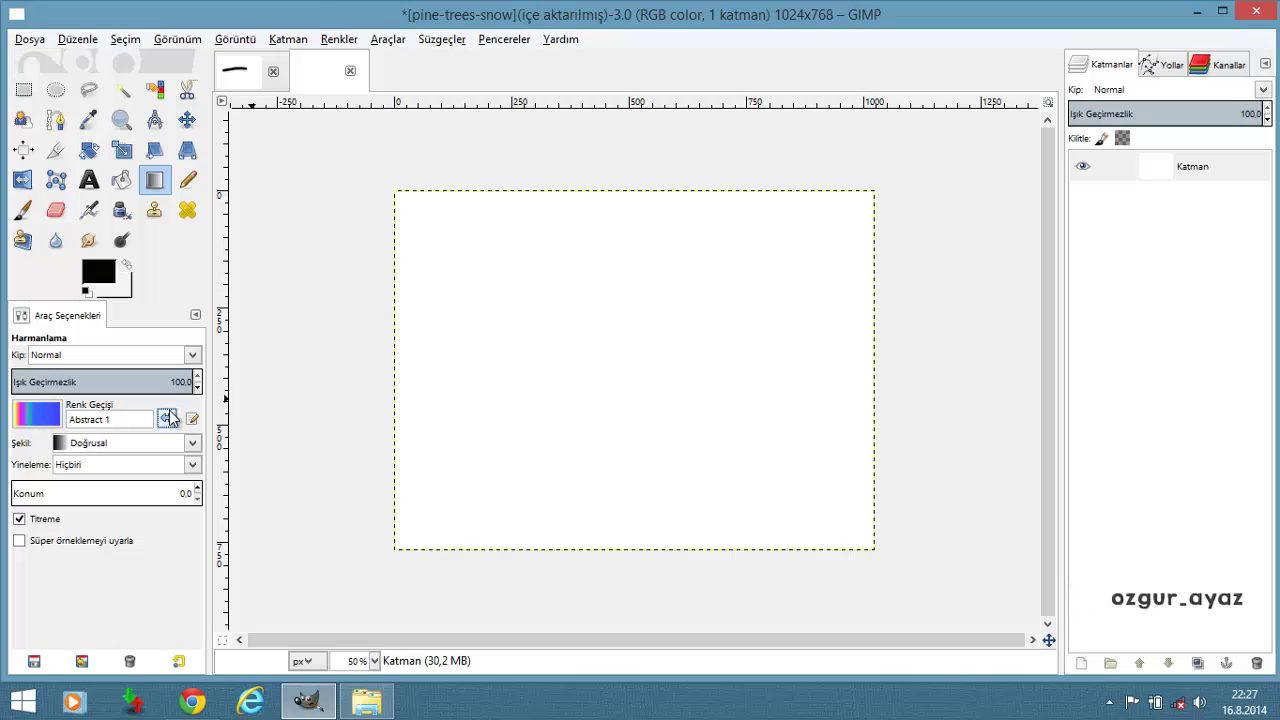
pyautogui.moveTo(620, 155); pyautogui.dragTo(637, 413)
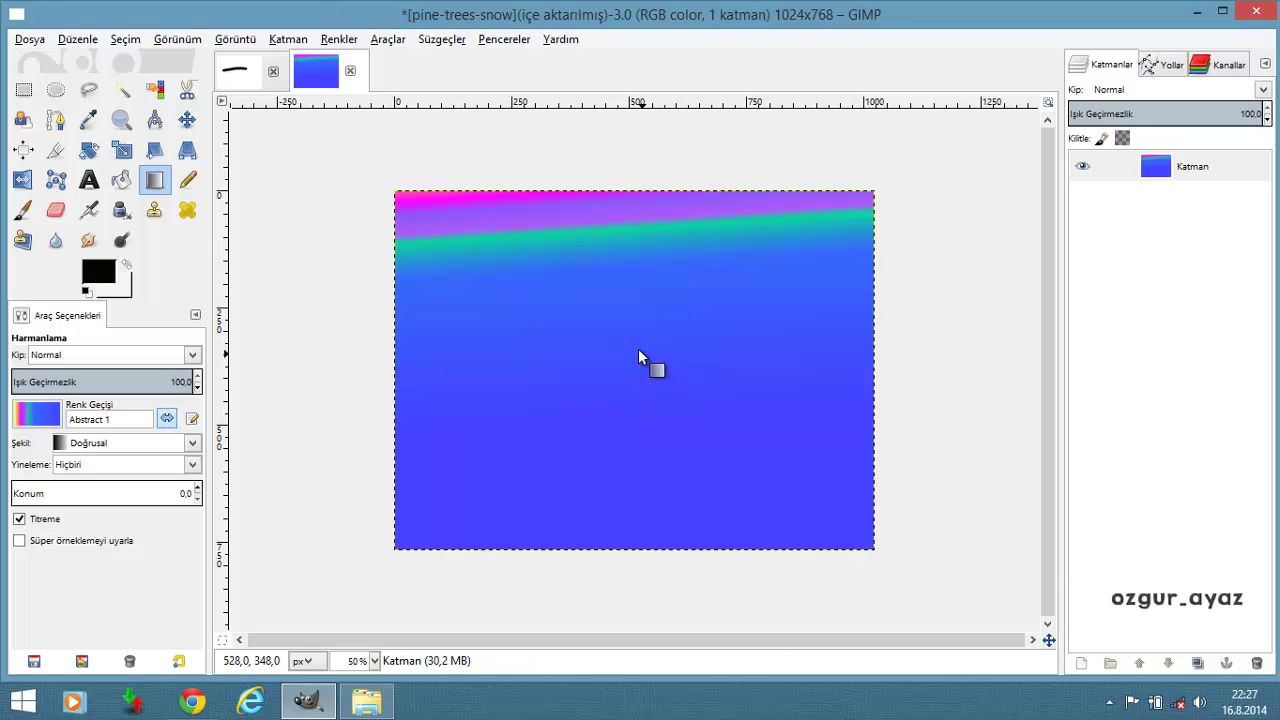
pyautogui.hotkey('ctrl', 'z')
pyautogui.moveTo(660, 157); pyautogui.dragTo(686, 434)
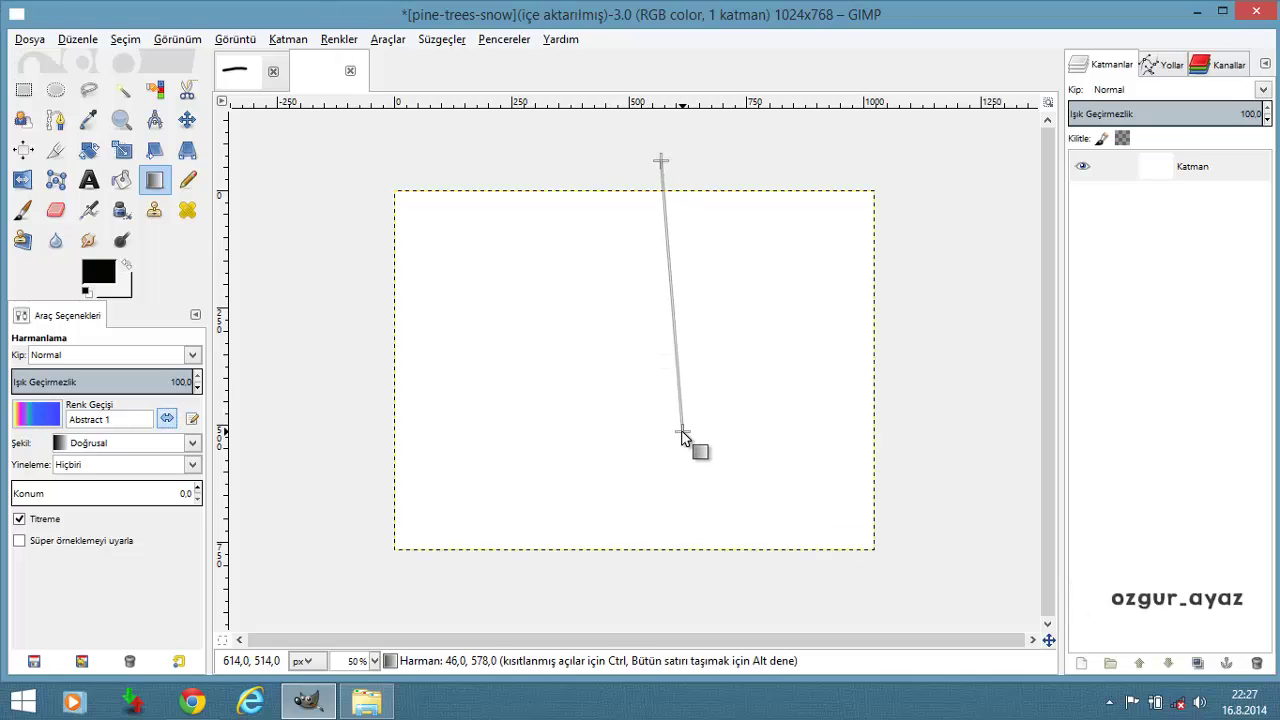
pyautogui.hotkey('ctrl', 'z')
pyautogui.moveTo(903, 160); pyautogui.dragTo(632, 386)
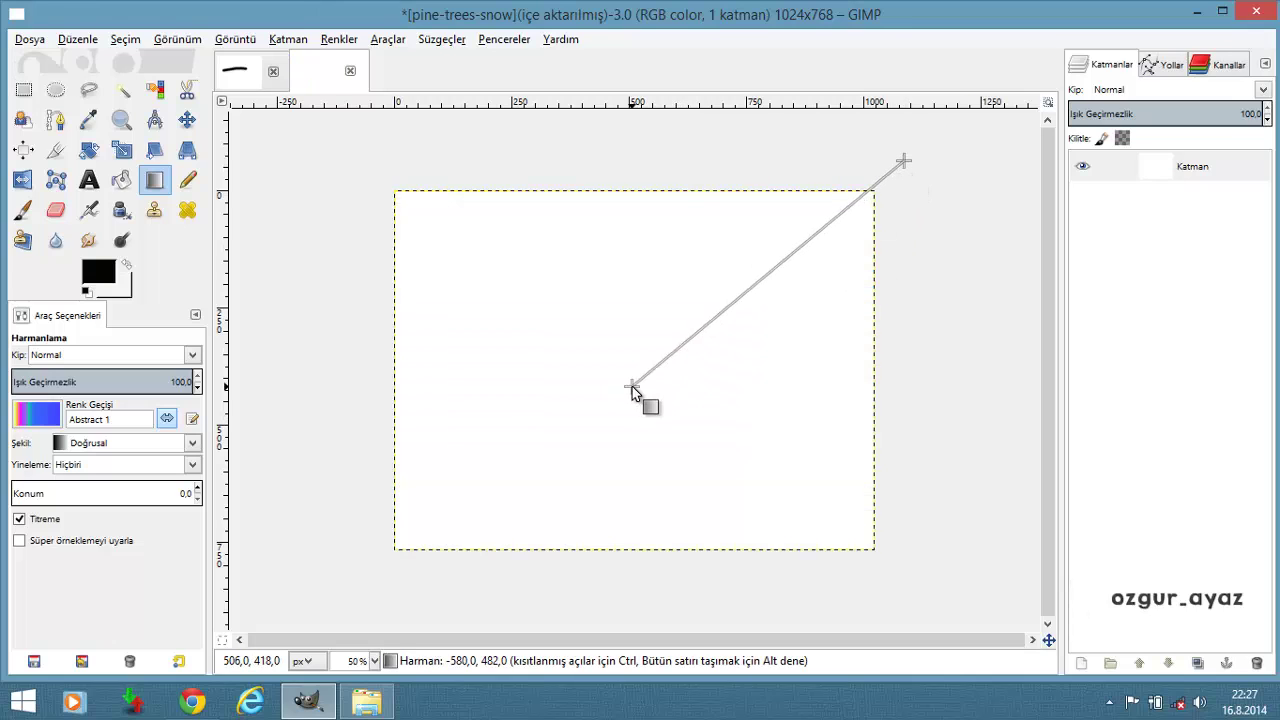
pyautogui.hotkey('ctrl', 'z')
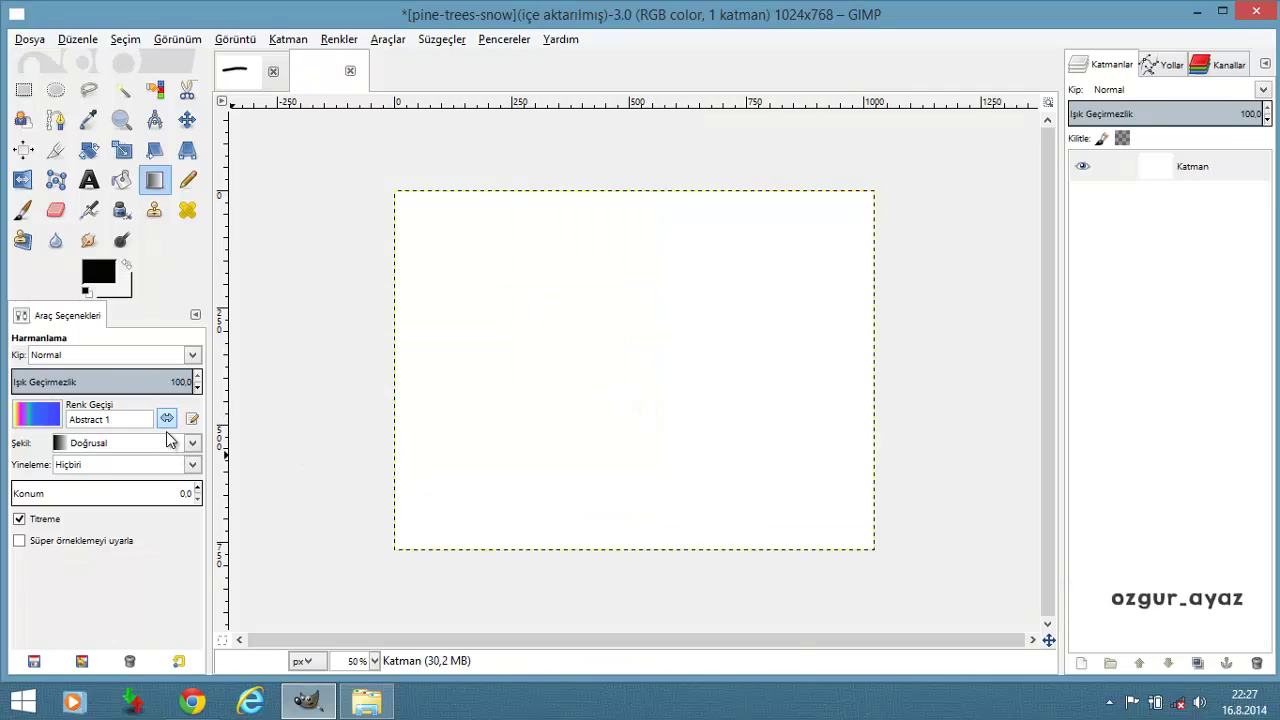
# Switch the gradient shape to Radyal and test two radial fills, undoing both
pyautogui.click(87, 451)
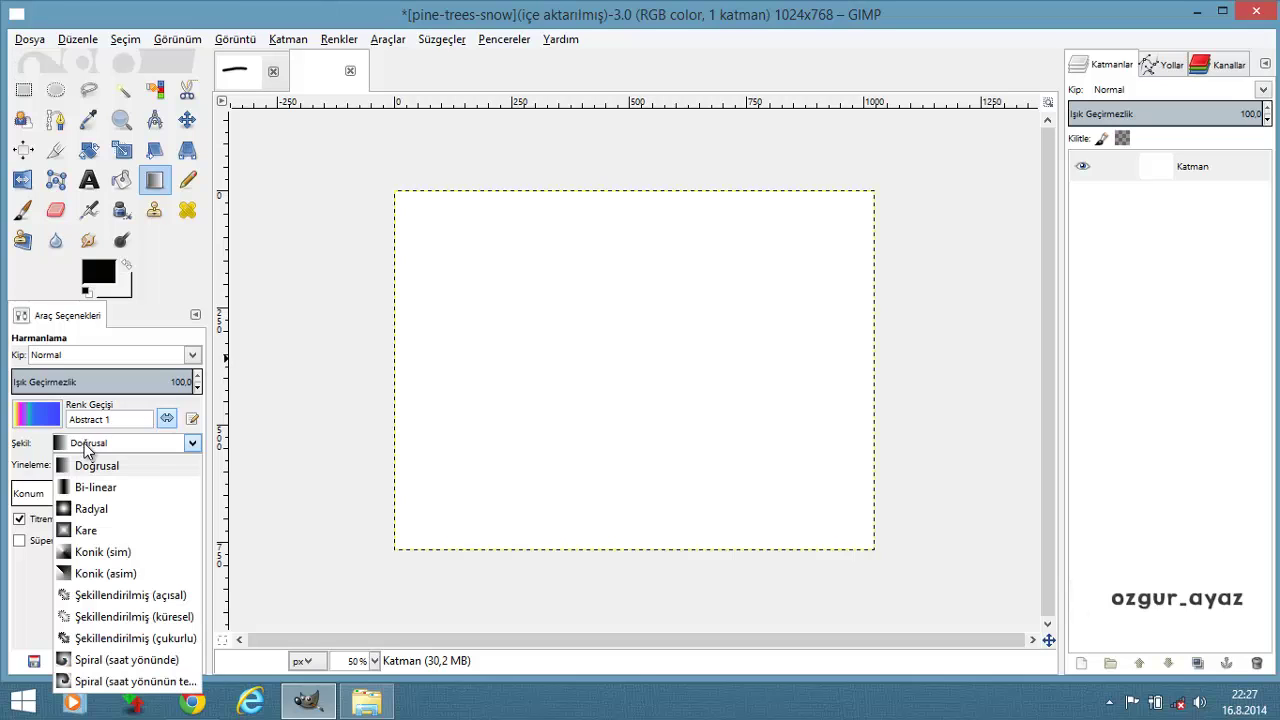
pyautogui.click(80, 512)
pyautogui.moveTo(655, 330); pyautogui.dragTo(636, 512)
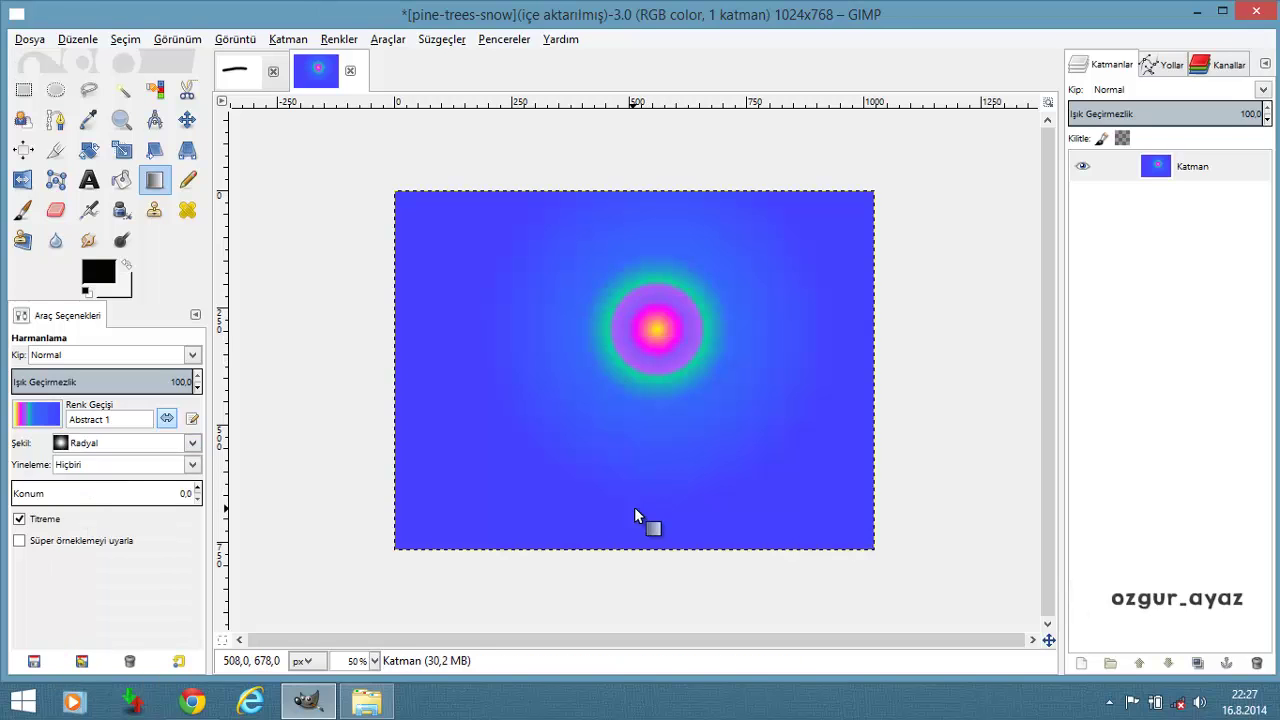
pyautogui.hotkey('ctrl', 'z')
pyautogui.moveTo(634, 343); pyautogui.dragTo(640, 577)
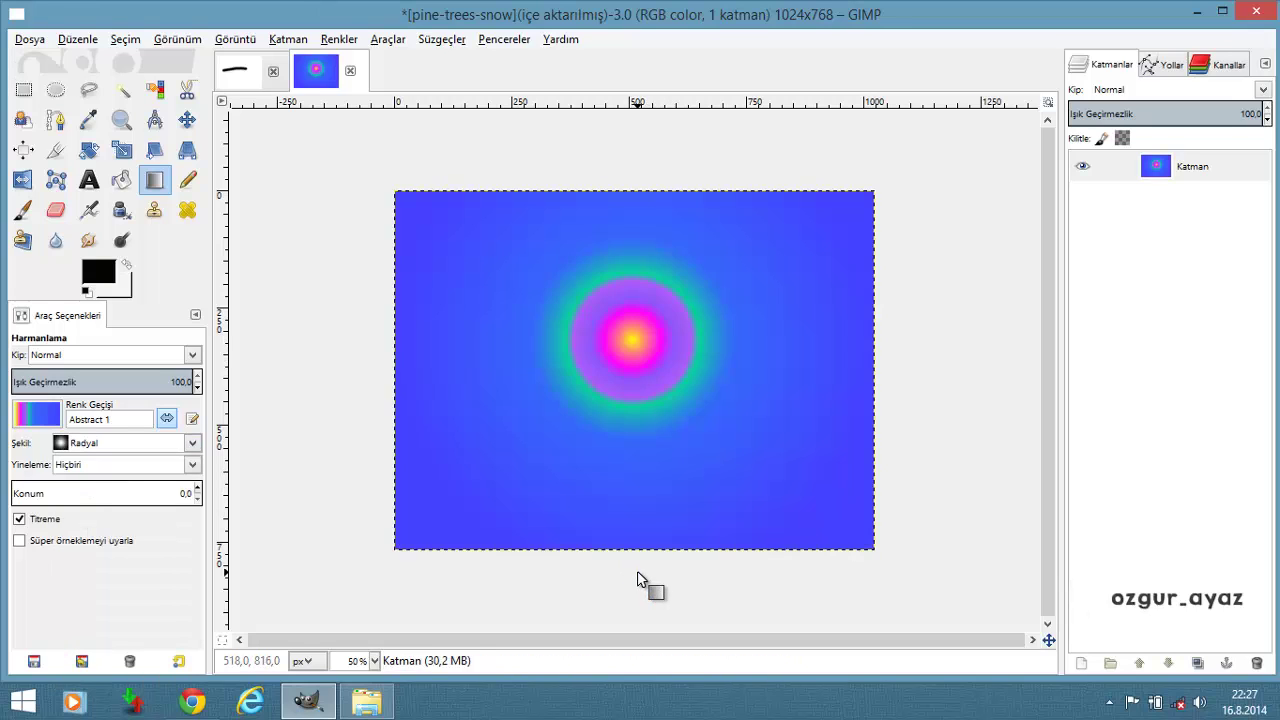
pyautogui.hotkey('ctrl', 'z')
# Choose the ÖA'dan AA'ya (RGB) gradient and test two radial fills, undoing both
pyautogui.click(37, 414)
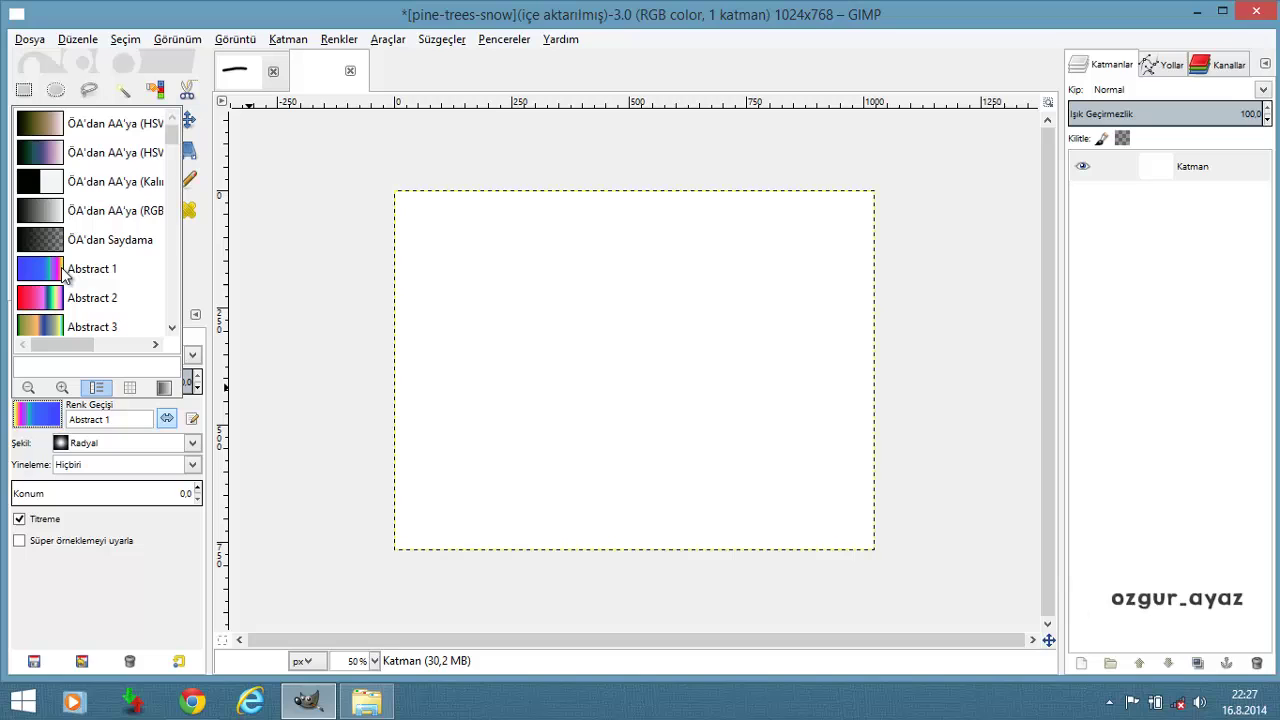
pyautogui.click(57, 212)
pyautogui.moveTo(666, 318); pyautogui.dragTo(676, 536)
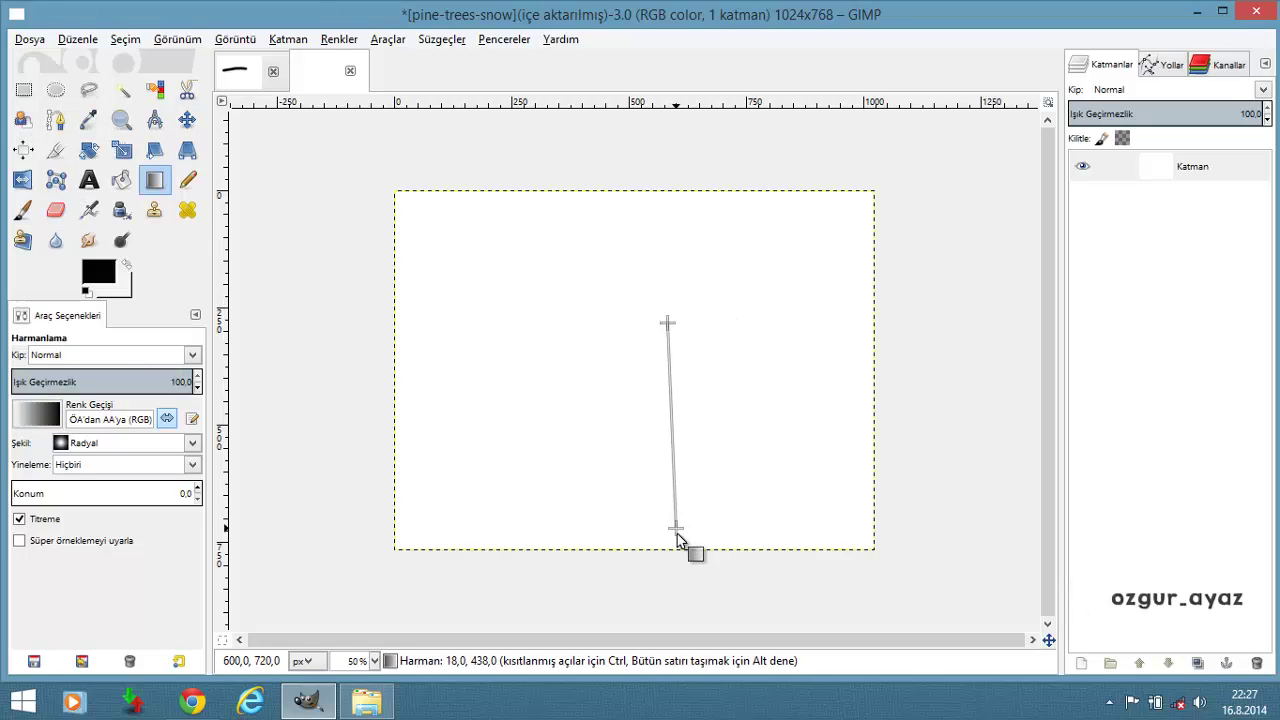
pyautogui.hotkey('ctrl', 'z')
pyautogui.moveTo(634, 347); pyautogui.dragTo(641, 601)
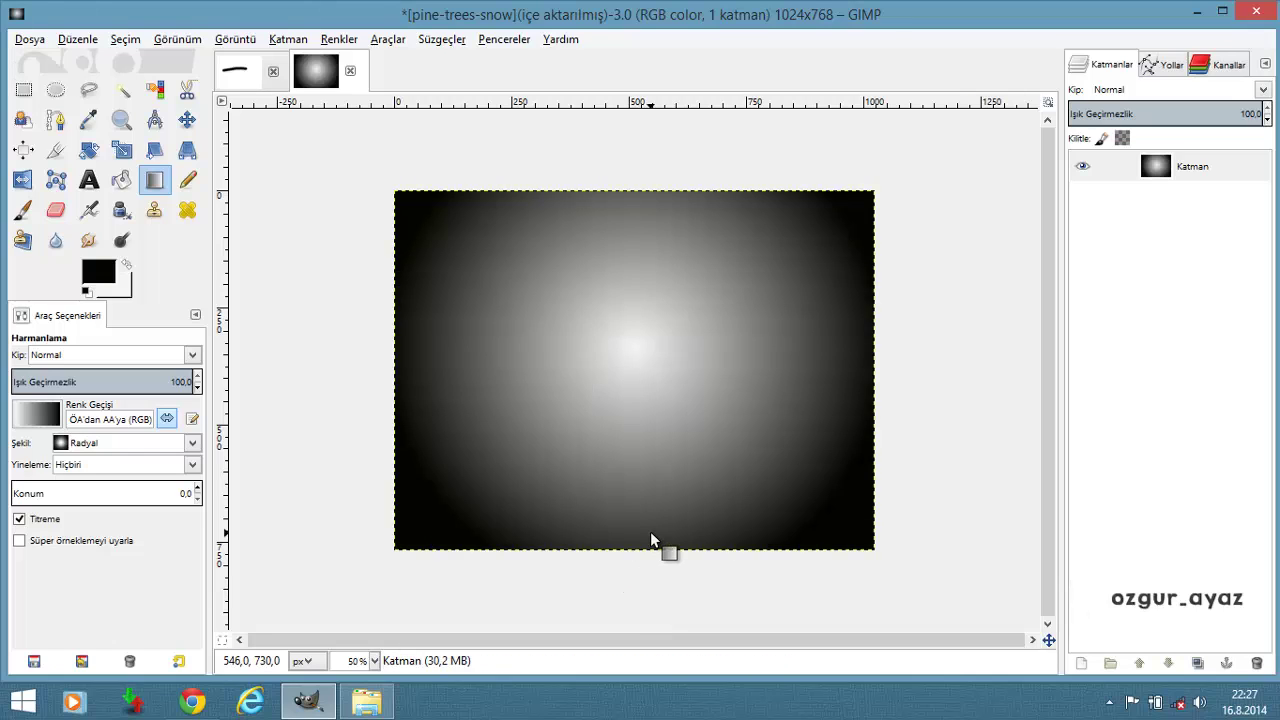
pyautogui.hotkey('ctrl', 'z')
# Try the Bi-linear and Kare gradient shapes, undoing each test fill
pyautogui.click(135, 442)
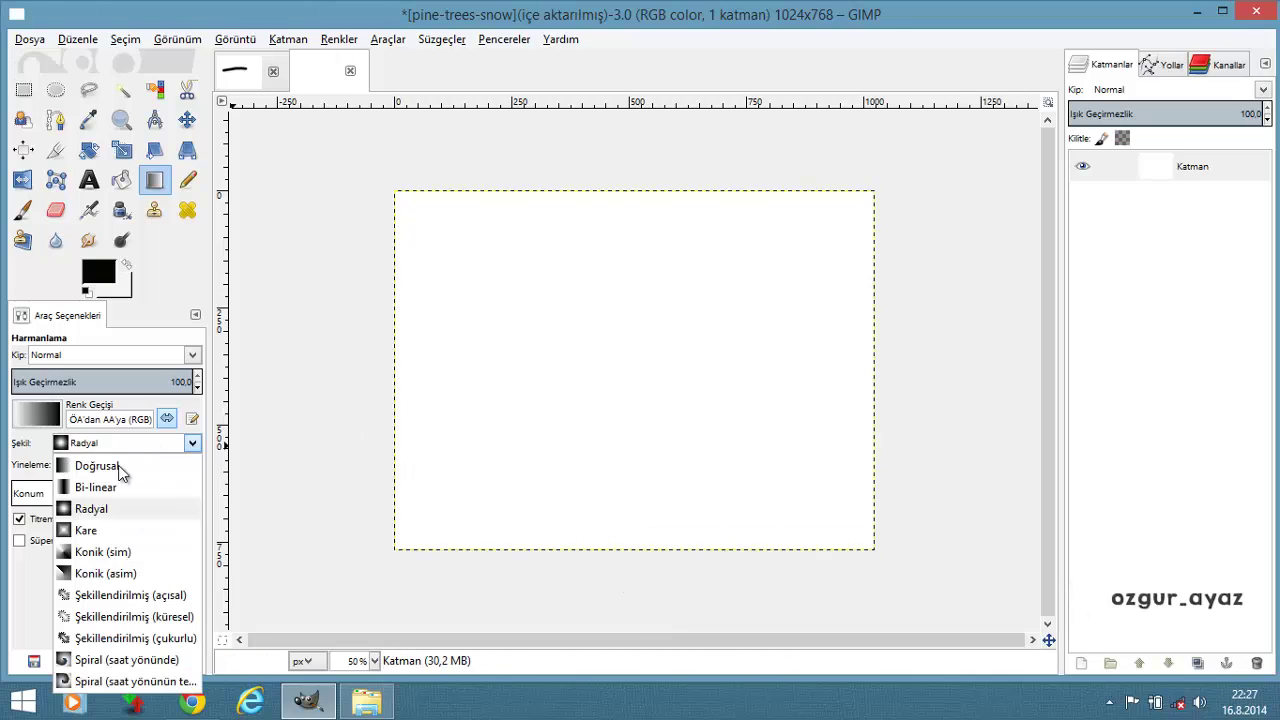
pyautogui.click(96, 487)
pyautogui.moveTo(534, 363); pyautogui.dragTo(786, 376)
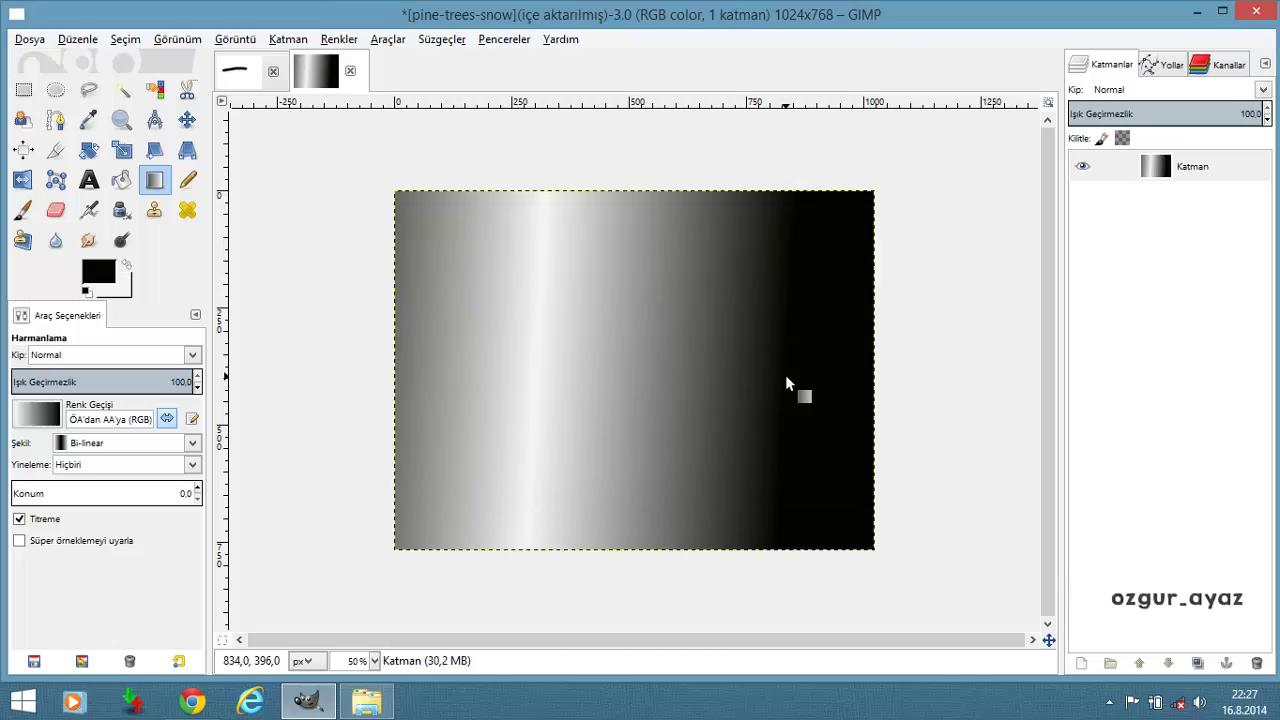
pyautogui.hotkey('ctrl', 'z')
pyautogui.click(100, 443)
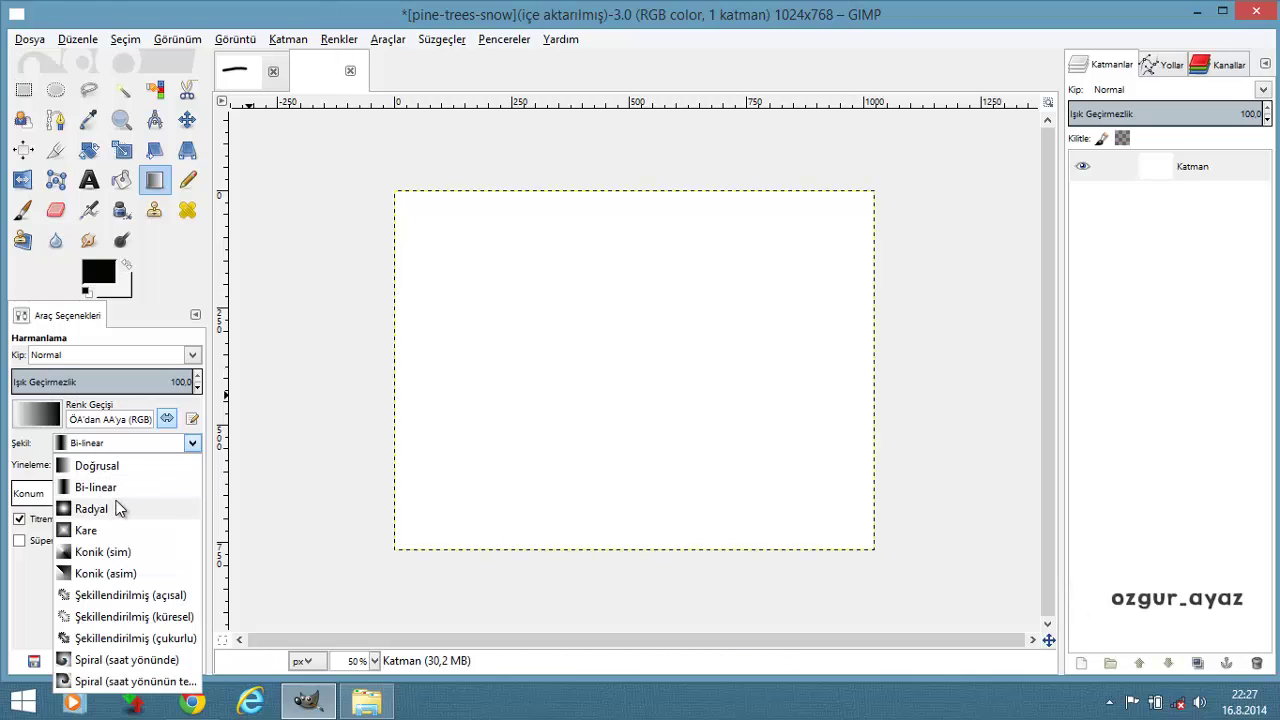
pyautogui.click(86, 530)
pyautogui.moveTo(634, 343); pyautogui.dragTo(640, 558)
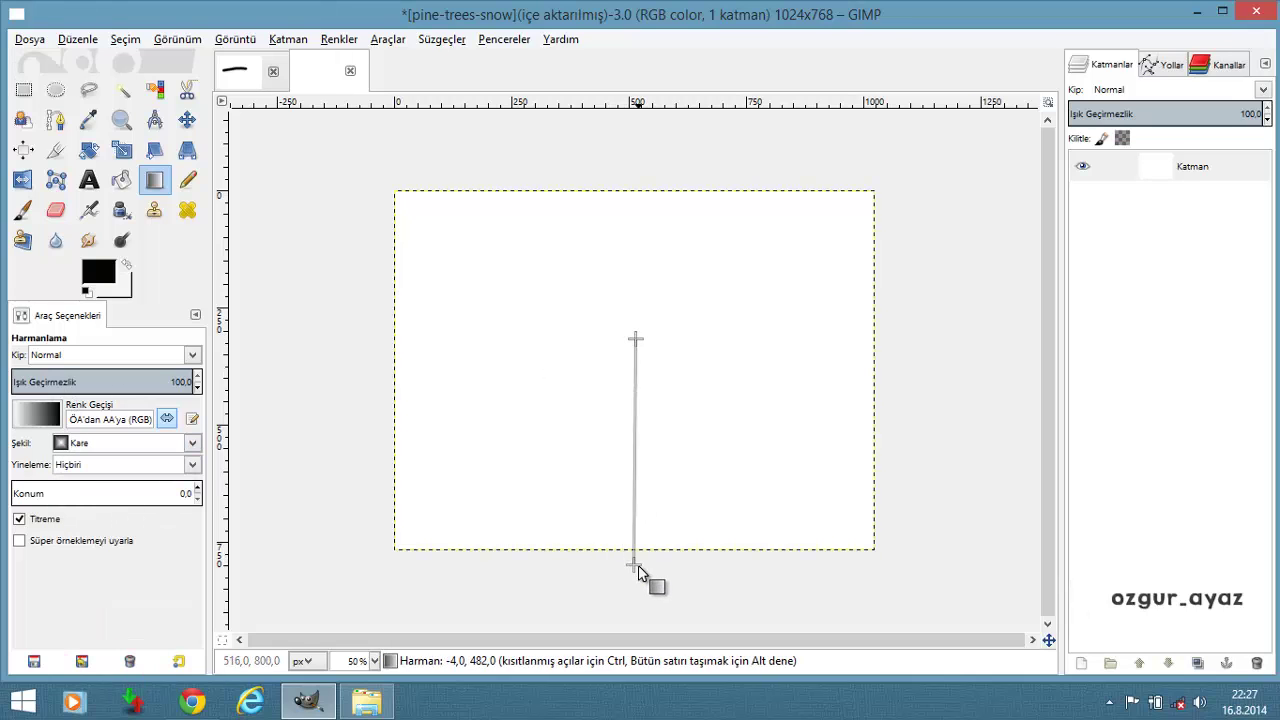
pyautogui.hotkey('ctrl', 'z')
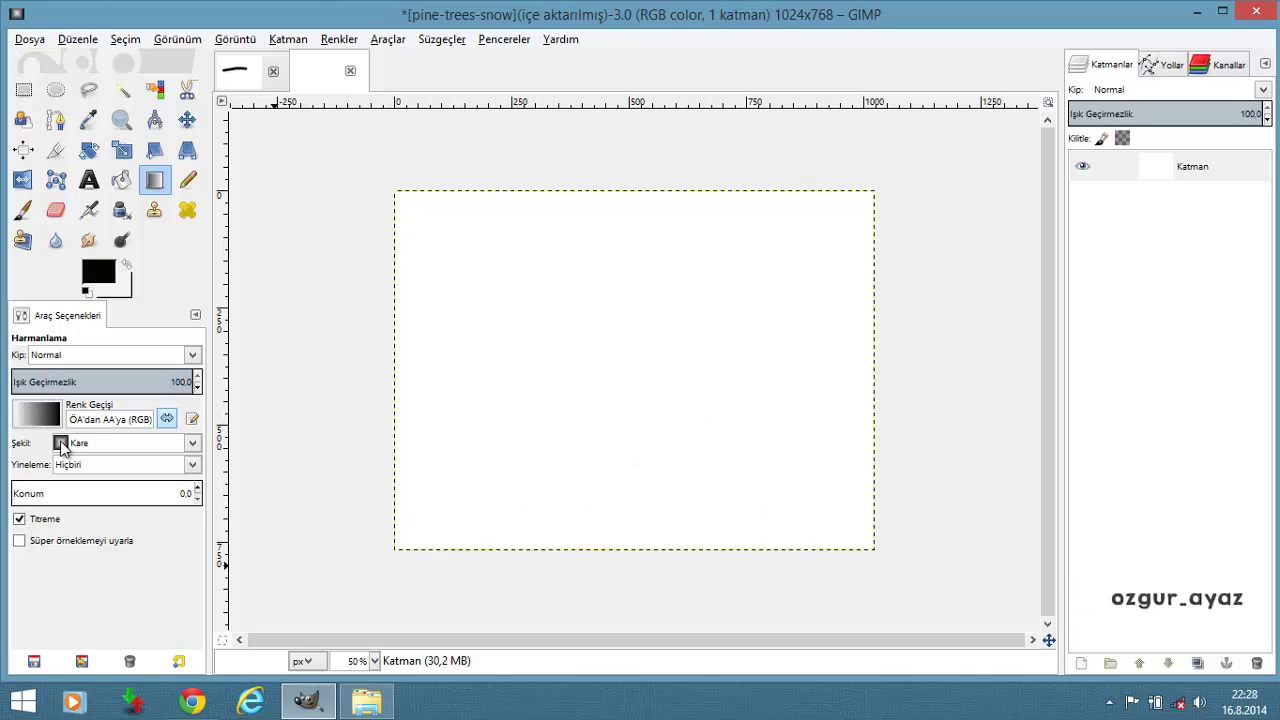
# Set the shape to Konik (asim), test it, and undo the fill
pyautogui.click(76, 451)
pyautogui.click(102, 572)
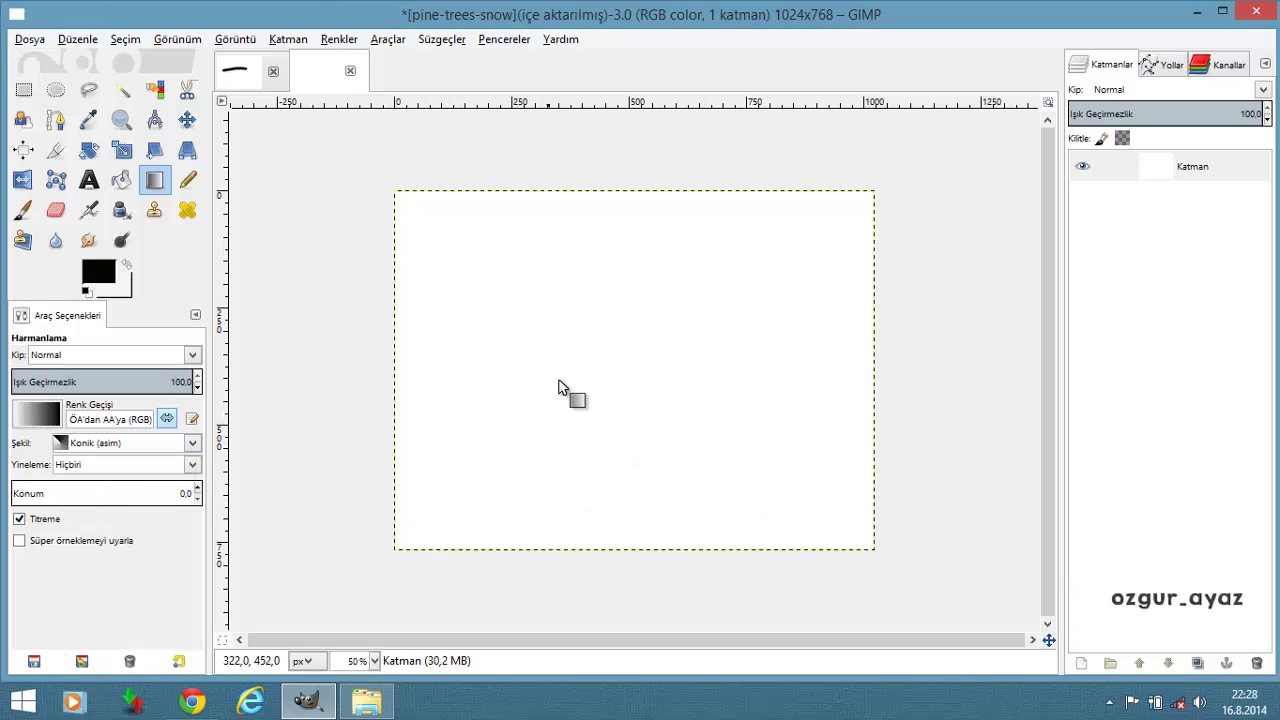
pyautogui.moveTo(641, 350); pyautogui.dragTo(646, 587)
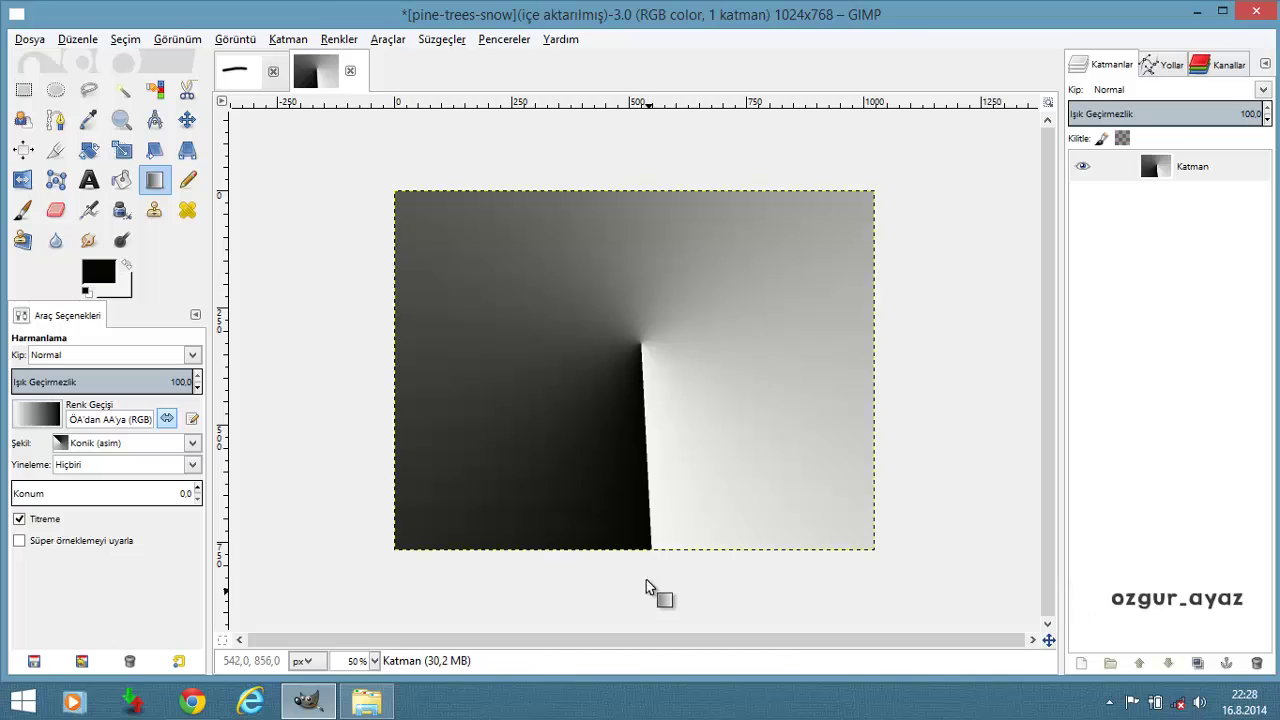
pyautogui.hotkey('ctrl', 'z')
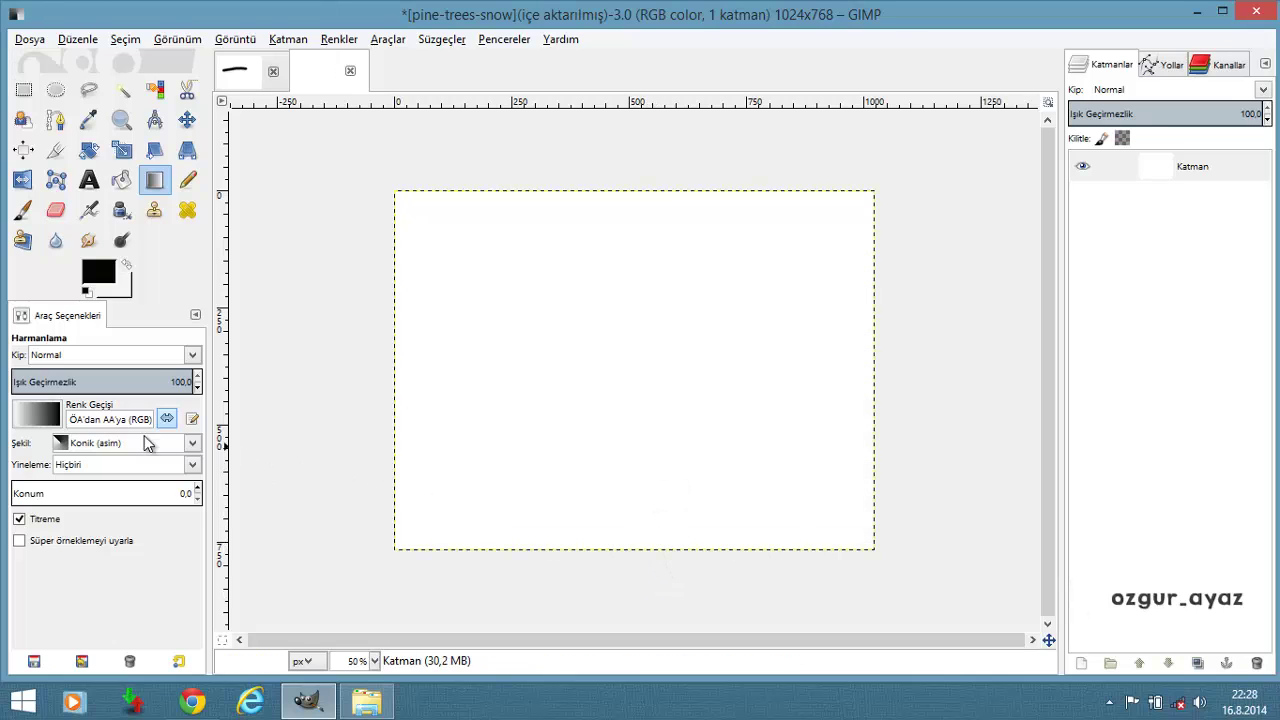
# Set the gradient repeat to Testere dişi dalga, test it on canvas, and undo
pyautogui.click(110, 462)
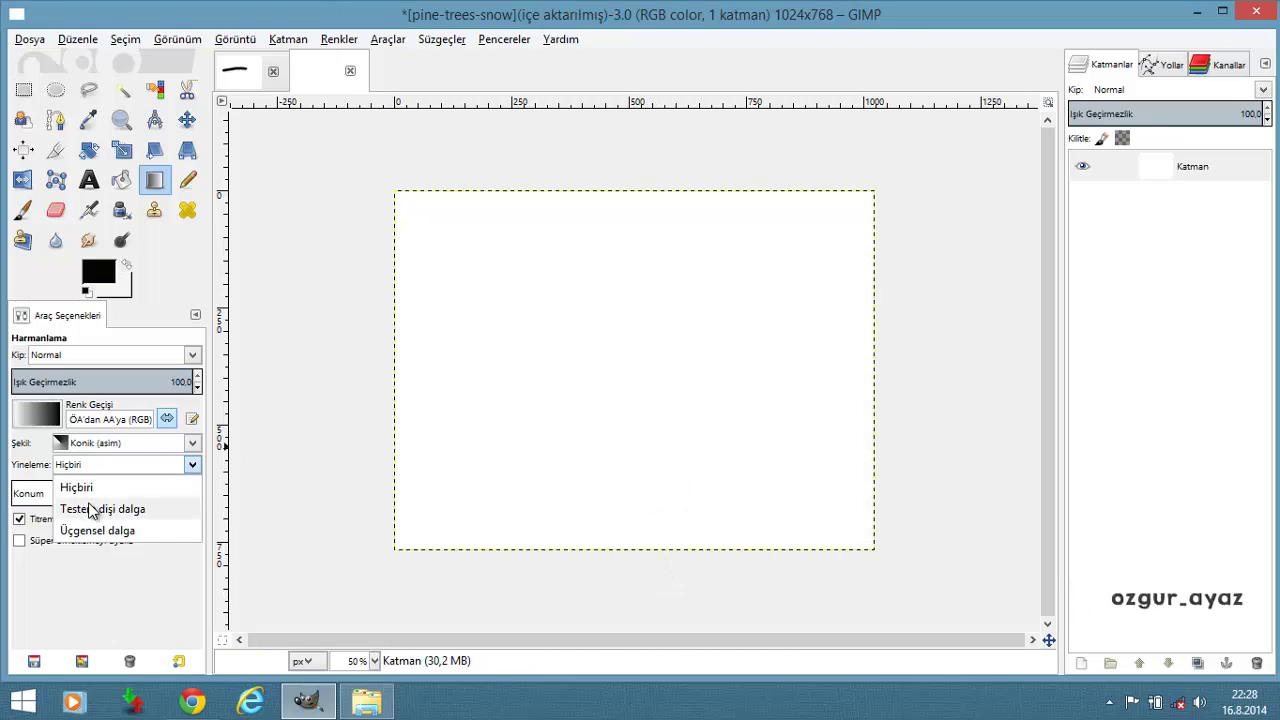
pyautogui.click(100, 505)
pyautogui.moveTo(634, 346); pyautogui.dragTo(646, 500)
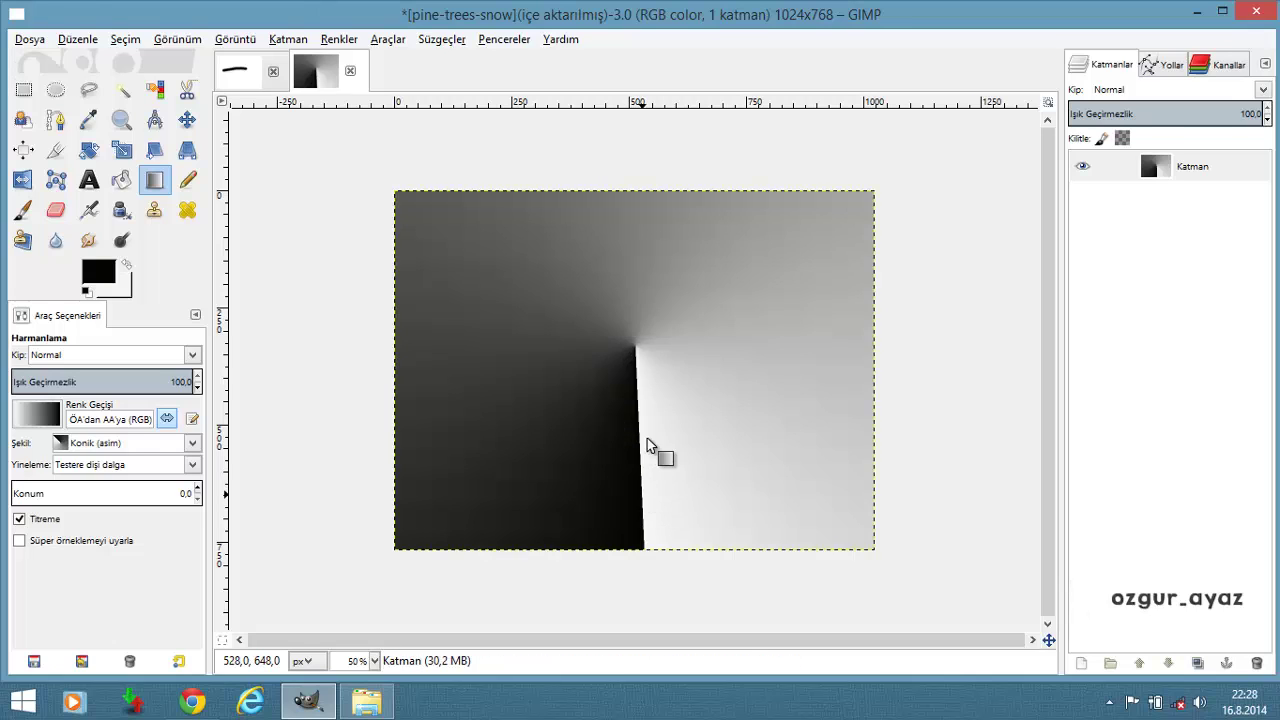
pyautogui.hotkey('ctrl', 'z')
# Switch the gradient shape back to Radyal and test-draw a ringed gradient, then undo it
pyautogui.click(106, 442)
pyautogui.click(95, 509)
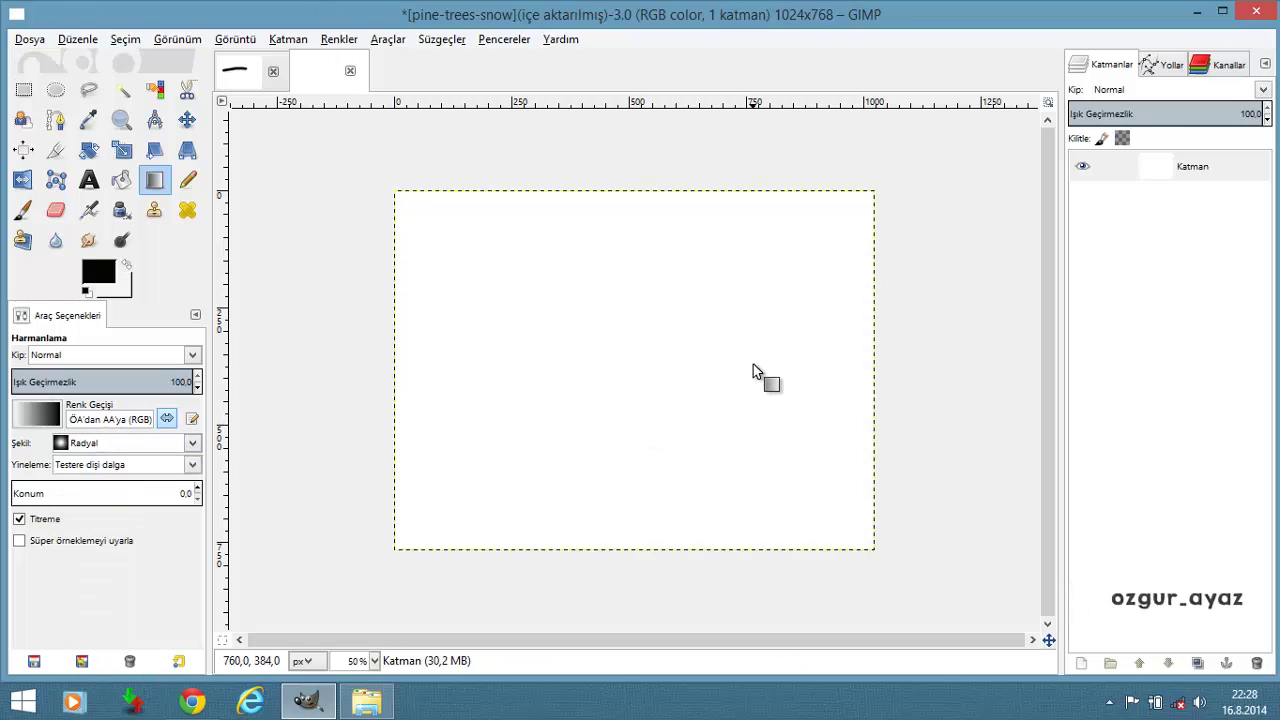
pyautogui.moveTo(610, 352); pyautogui.dragTo(630, 485)
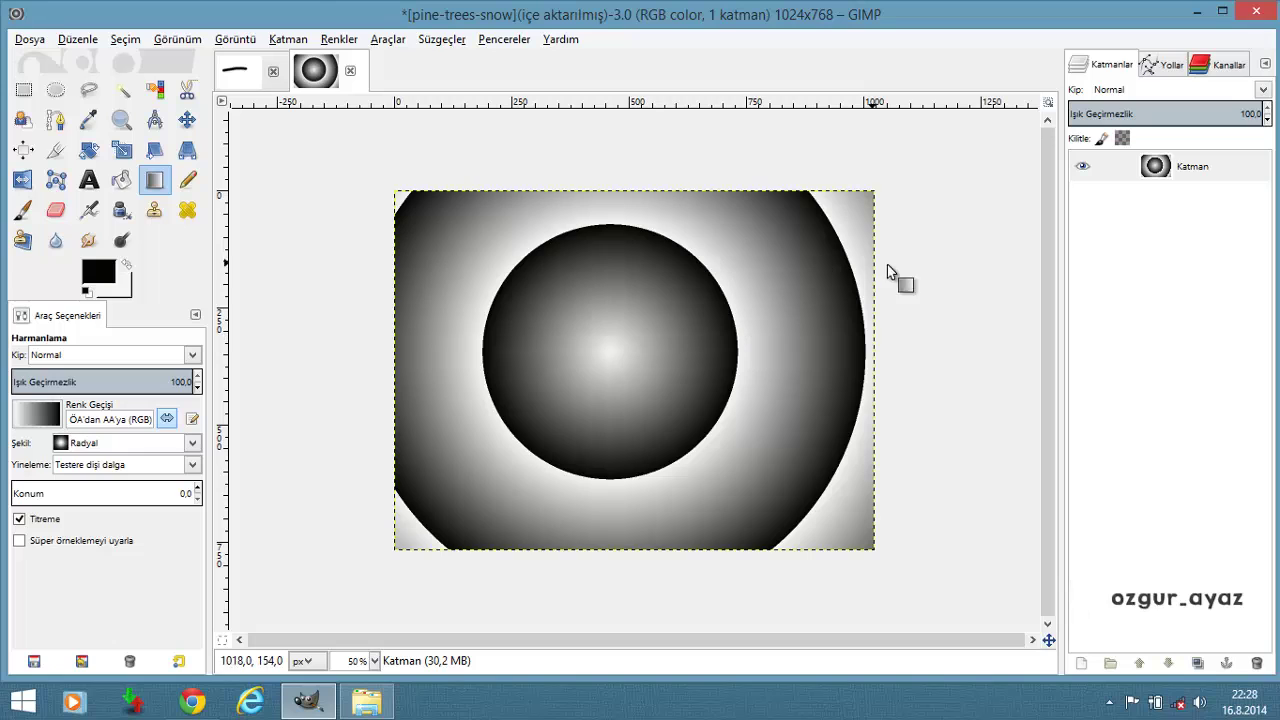
pyautogui.hotkey('ctrl', 'z')
# Set the repeat to Üçgensel dalga, test the triangular-wave radial gradient, and undo it
pyautogui.click(108, 465)
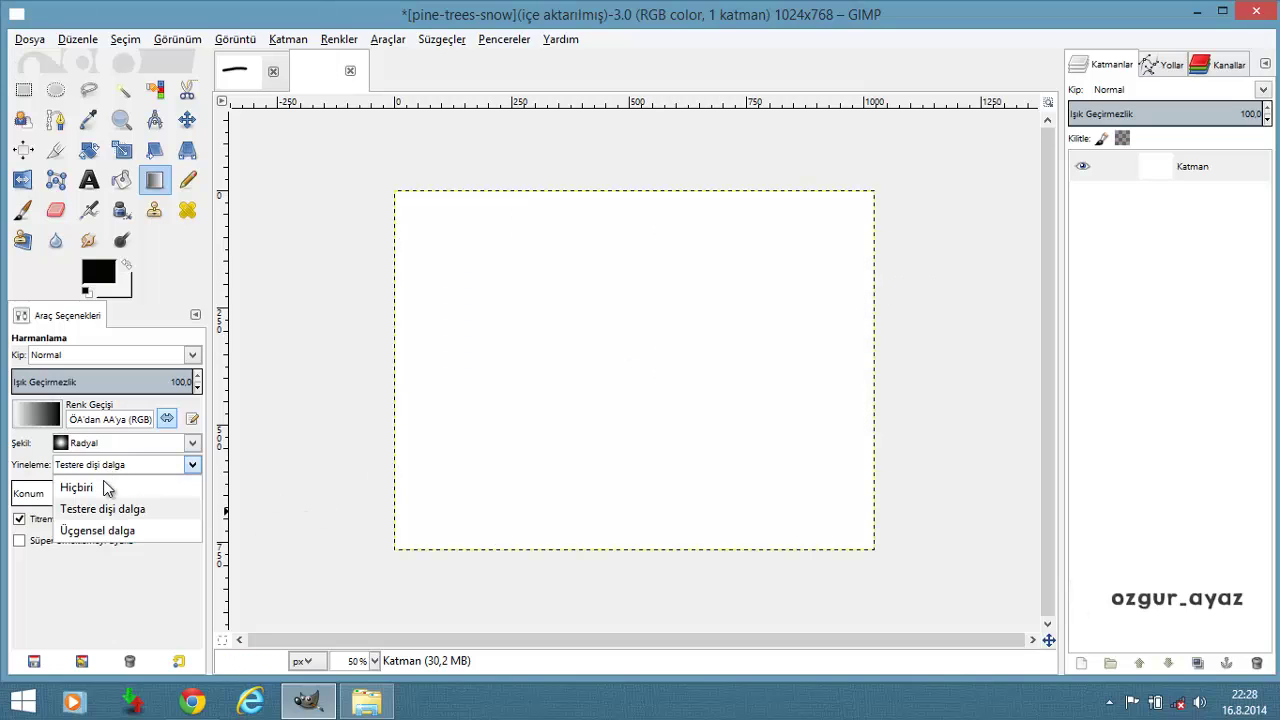
pyautogui.click(85, 531)
pyautogui.moveTo(641, 362); pyautogui.dragTo(640, 492)
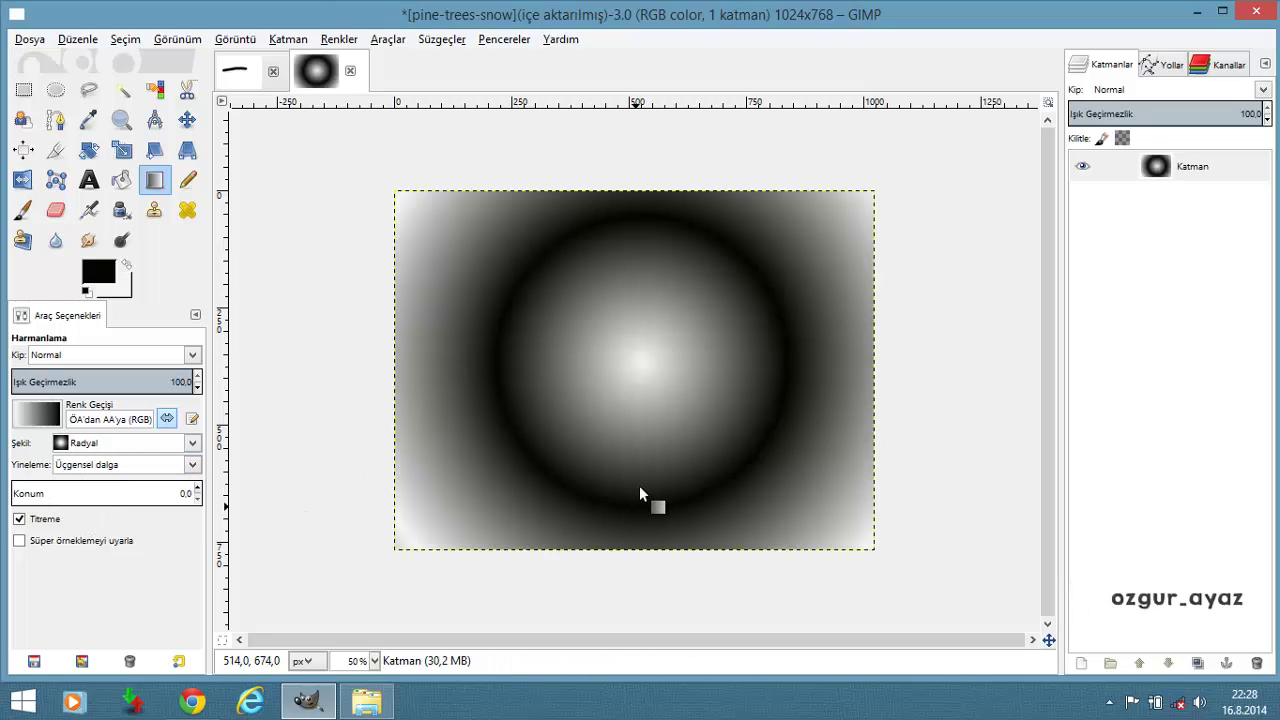
pyautogui.hotkey('ctrl', 'z')
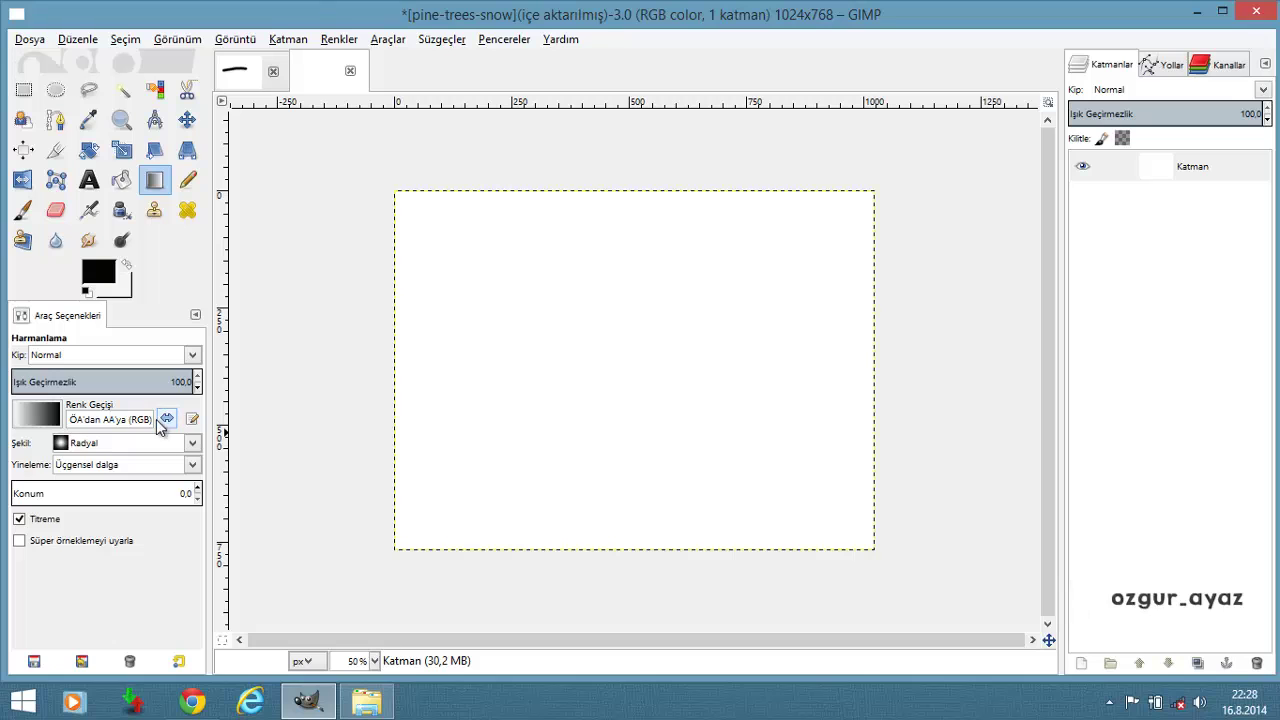
# Browse the list of available gradients and close it without changing the selection
pyautogui.click(38, 420)
pyautogui.scroll(-3, 33, 266)
pyautogui.scroll(-3, 38, 273)
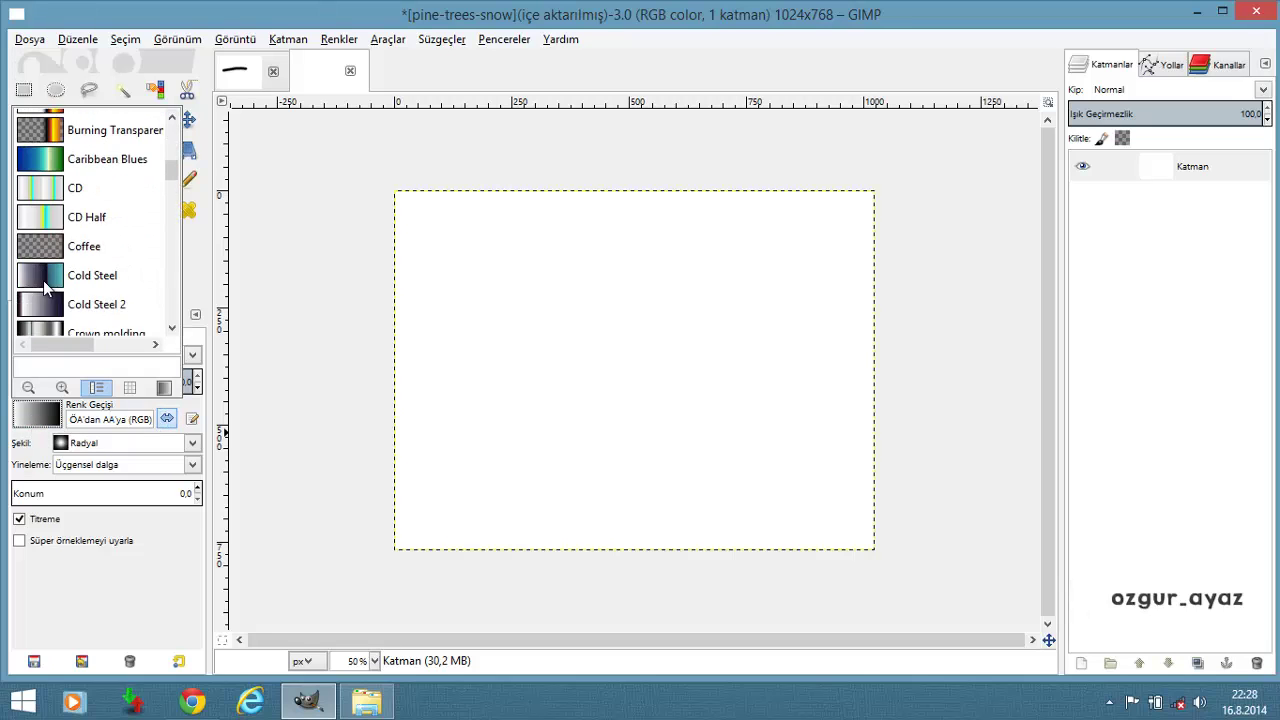
pyautogui.scroll(-3, 45, 283)
pyautogui.scroll(-3, 47, 286)
pyautogui.scroll(-3, 49, 290)
pyautogui.scroll(-3, 52, 298)
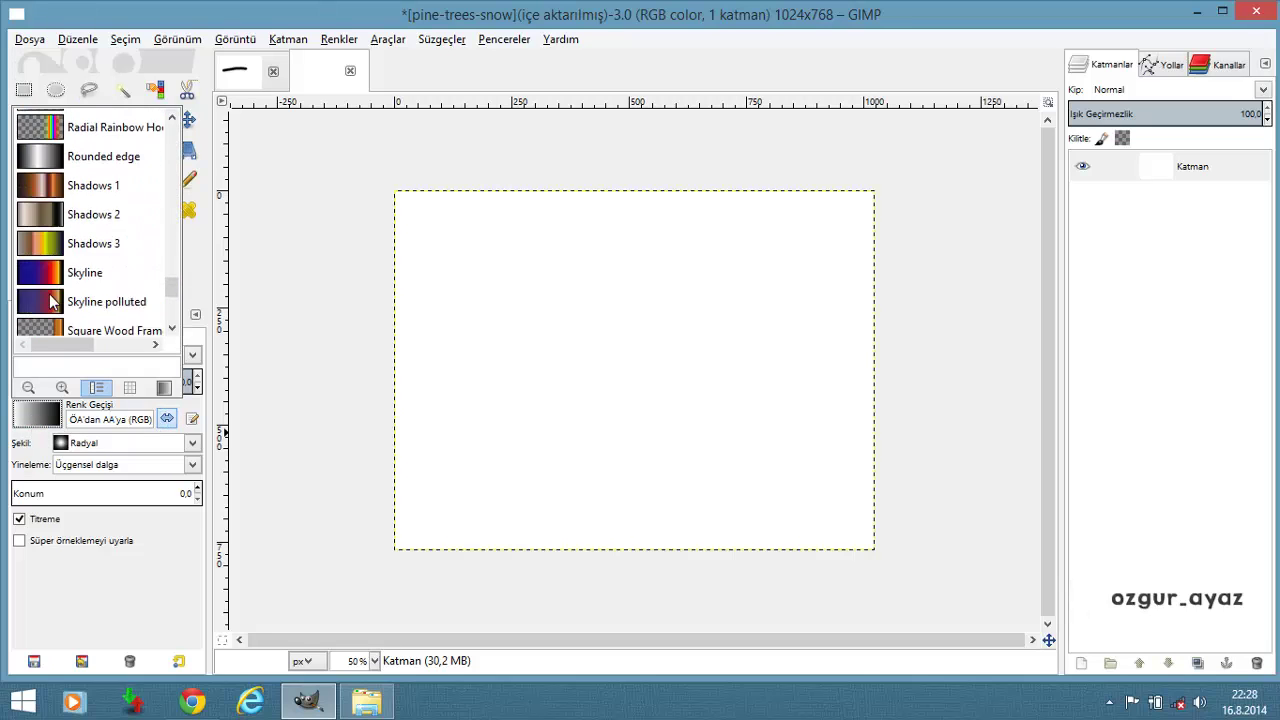
pyautogui.scroll(-2, 60, 313)
pyautogui.scroll(-1, 68, 328)
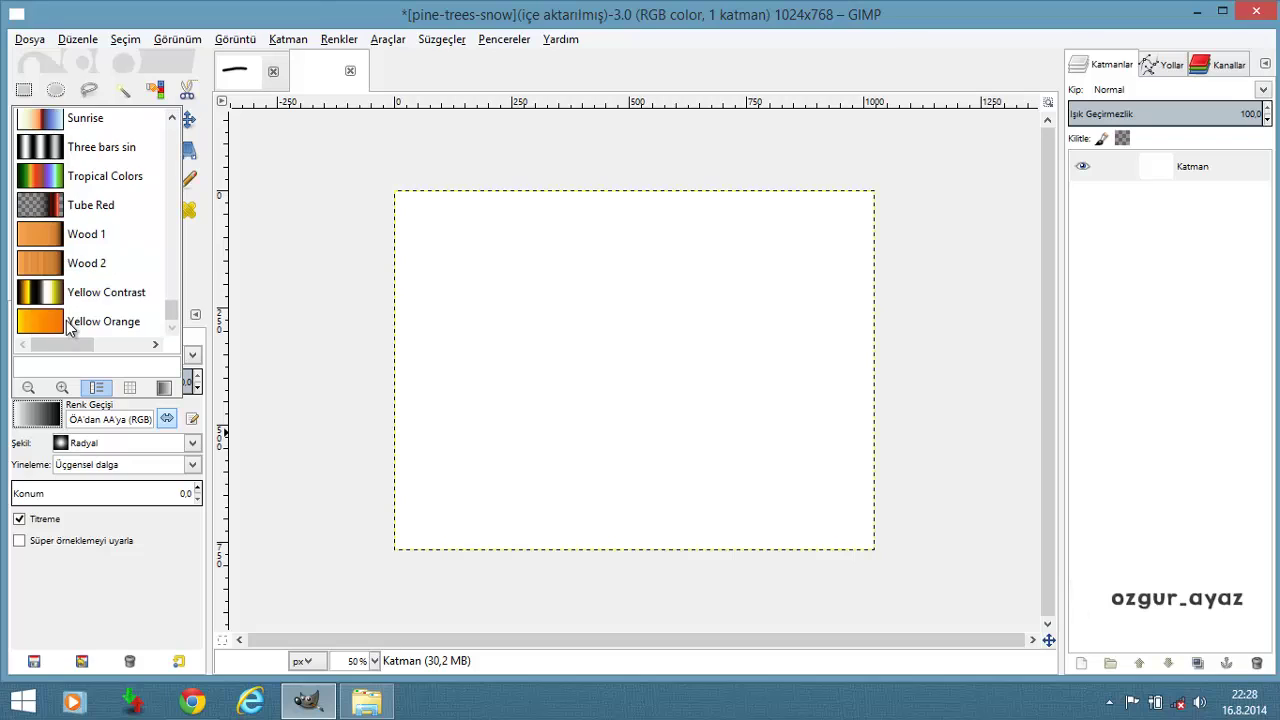
pyautogui.click(77, 623)
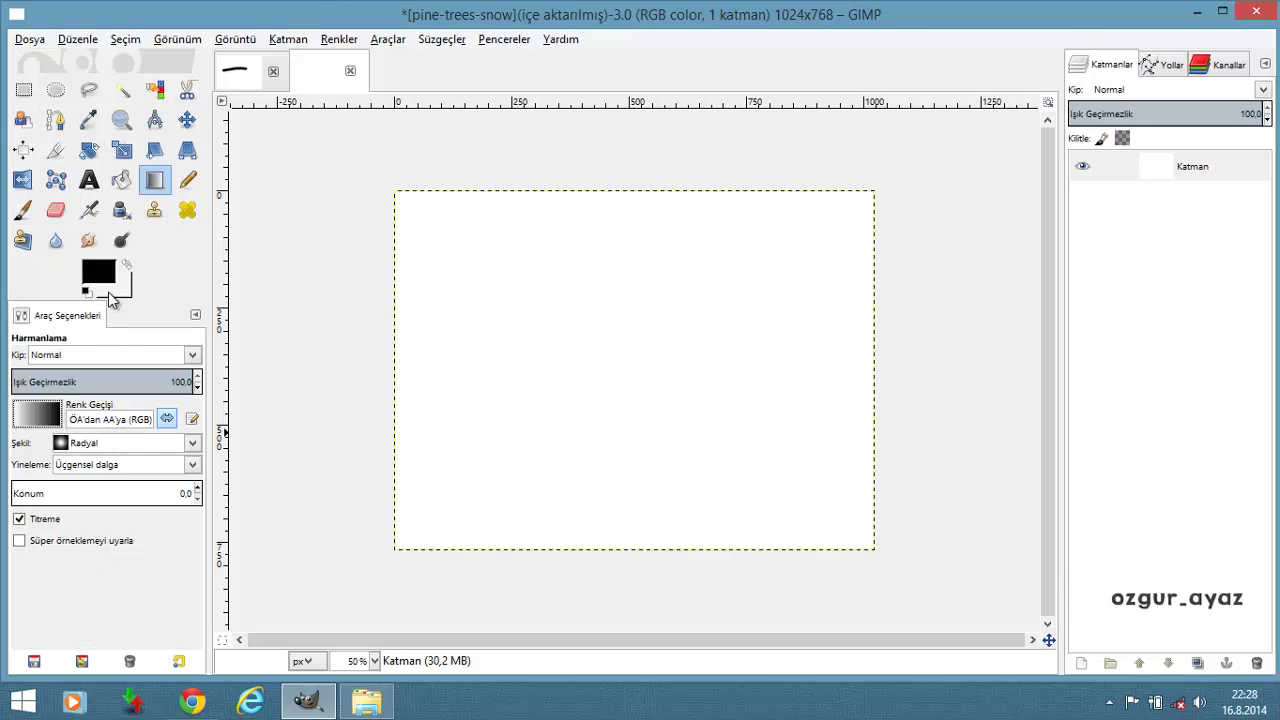
pyautogui.click(187, 182)
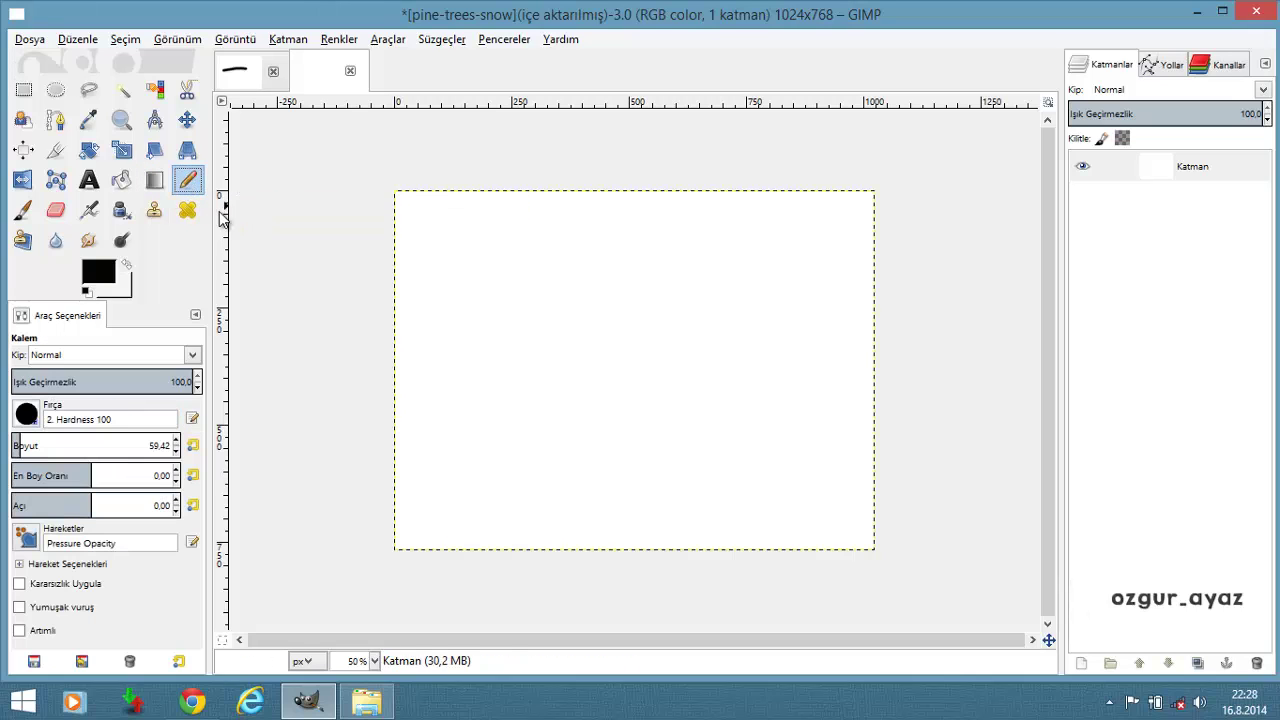
pyautogui.moveTo(396, 362)
pyautogui.mouseDown()
pyautogui.moveTo(645, 388)
pyautogui.moveTo(872, 257)
pyautogui.moveTo(263, 414)
pyautogui.moveTo(714, 514)
pyautogui.mouseUp()
pyautogui.hotkey('ctrl', 'z')
pyautogui.hotkey('ctrl', 'z')
pyautogui.moveTo(655, 255)
pyautogui.mouseDown()
pyautogui.moveTo(880, 343)
pyautogui.moveTo(737, 529)
pyautogui.moveTo(800, 555)
pyautogui.mouseUp()
pyautogui.hotkey('ctrl', 'z')
pyautogui.moveTo(470, 300)
pyautogui.mouseDown()
pyautogui.moveTo(628, 323)
pyautogui.moveTo(820, 449)
pyautogui.mouseUp()
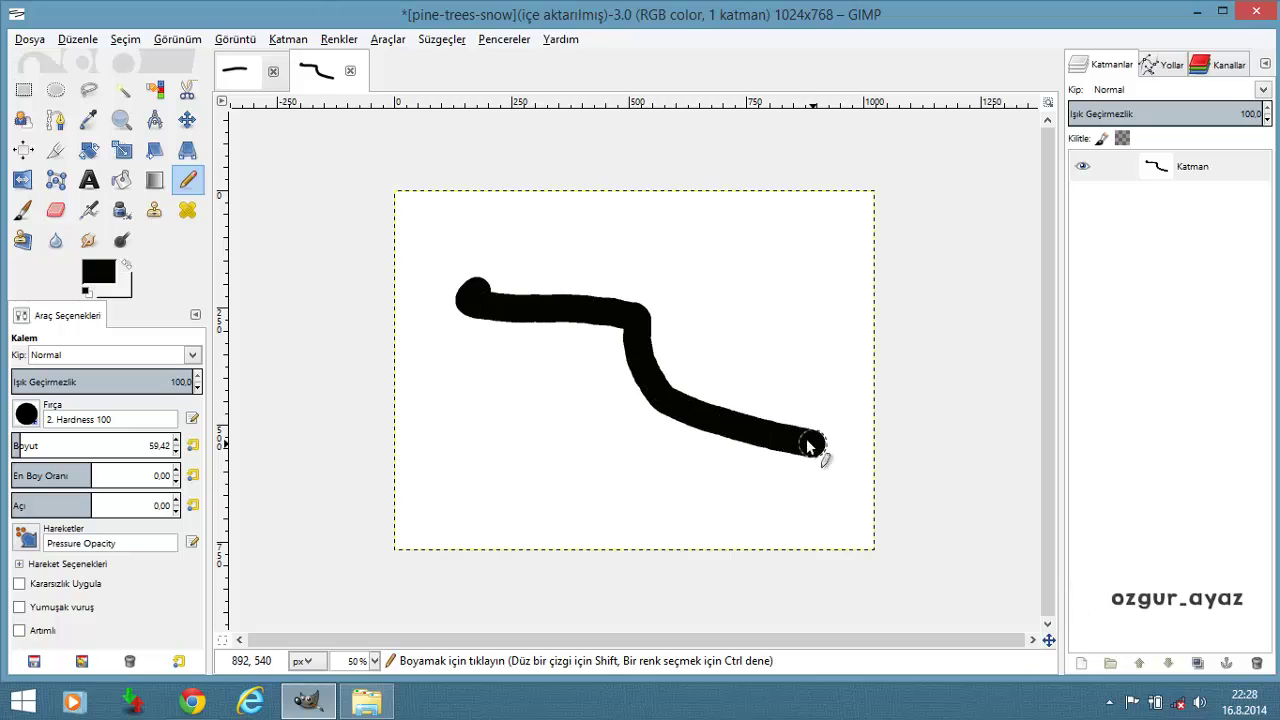
pyautogui.hotkey('ctrl', 'z')
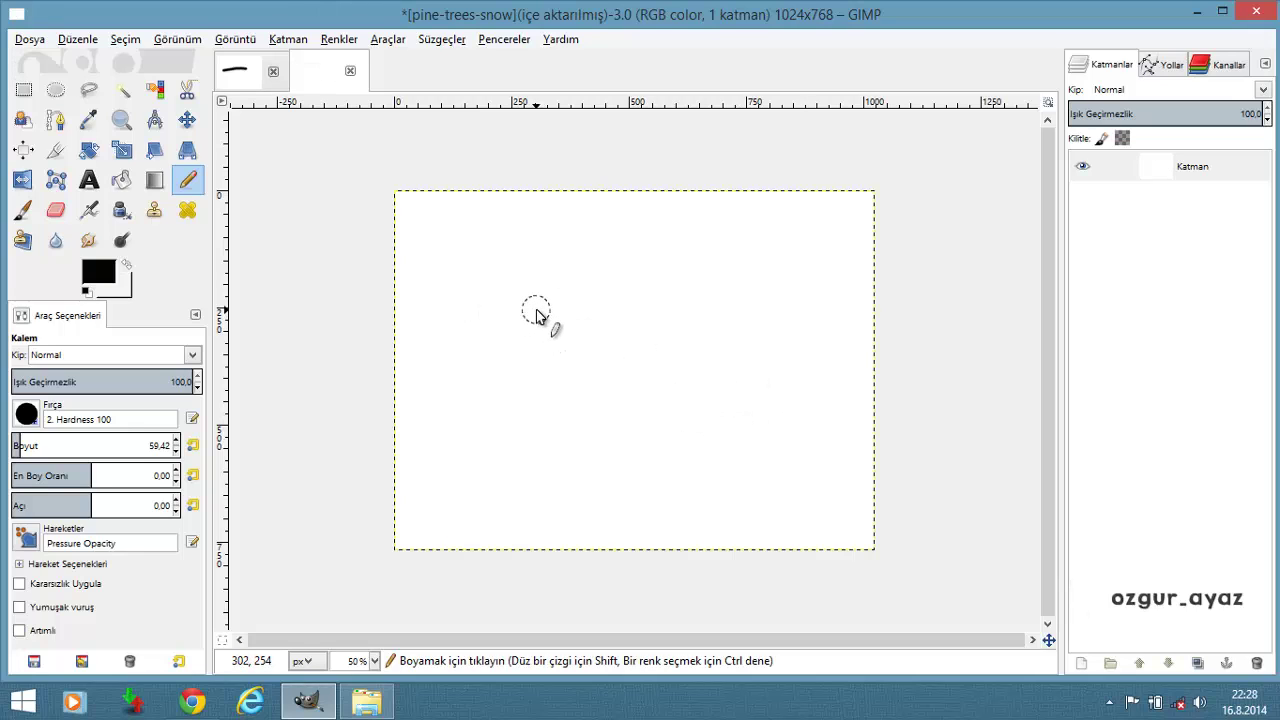
pyautogui.moveTo(477, 335)
pyautogui.mouseDown()
pyautogui.moveTo(680, 303)
pyautogui.moveTo(666, 432)
pyautogui.mouseUp()
pyautogui.scroll(3, 600, 280)
pyautogui.keyDown('ctrl'); pyautogui.scroll(3, 628, 323); pyautogui.keyUp('ctrl')
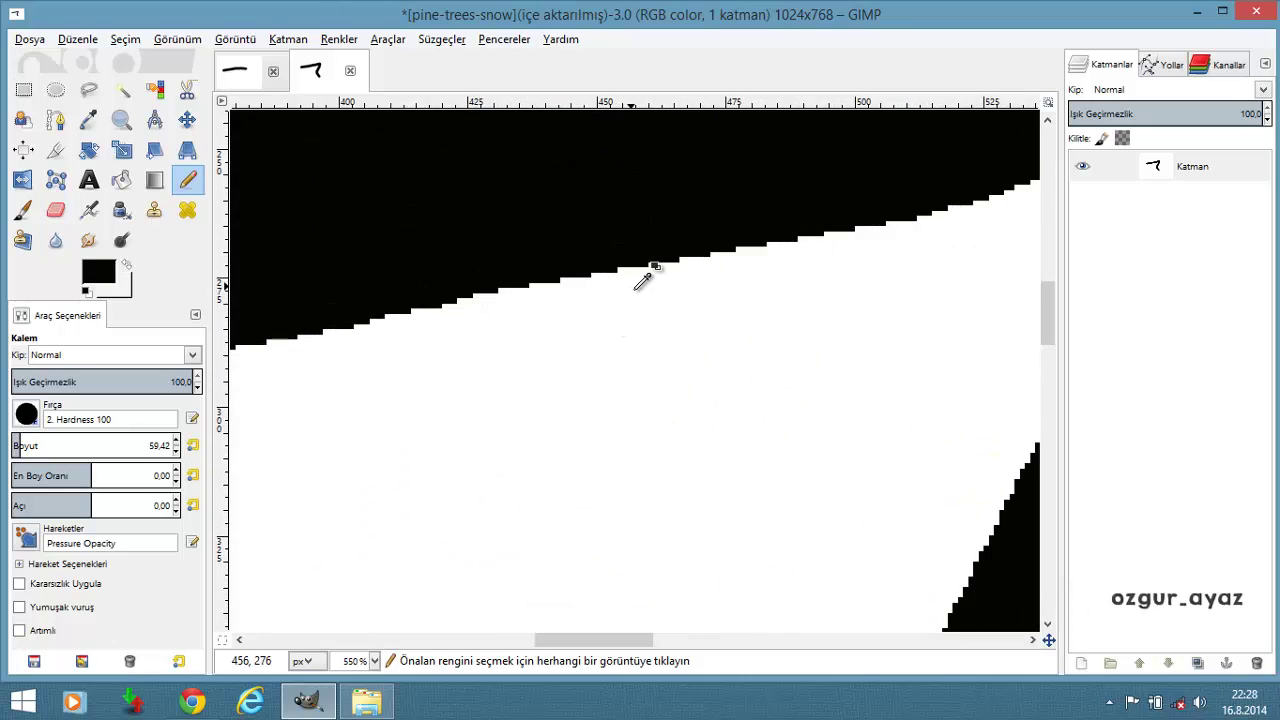
pyautogui.hotkey('ctrl', 'z')
pyautogui.keyDown('ctrl'); pyautogui.scroll(-3, 645, 280); pyautogui.keyUp('ctrl')
pyautogui.moveTo(503, 293)
pyautogui.mouseDown()
pyautogui.moveTo(694, 500)
pyautogui.moveTo(771, 434)
pyautogui.mouseUp()
pyautogui.keyDown('ctrl'); pyautogui.scroll(-1, 771, 434); pyautogui.keyUp('ctrl')
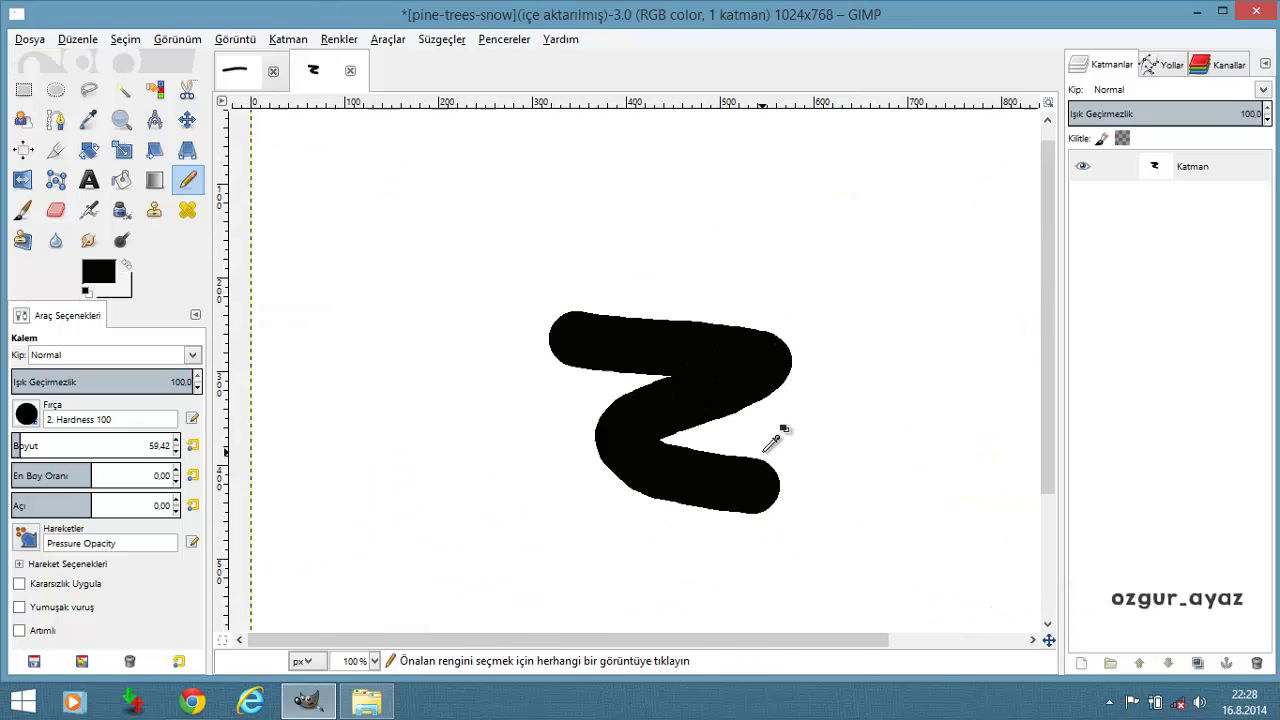
pyautogui.hotkey('ctrl', 'z')
pyautogui.keyDown('ctrl'); pyautogui.scroll(-2, 493, 380); pyautogui.keyUp('ctrl')
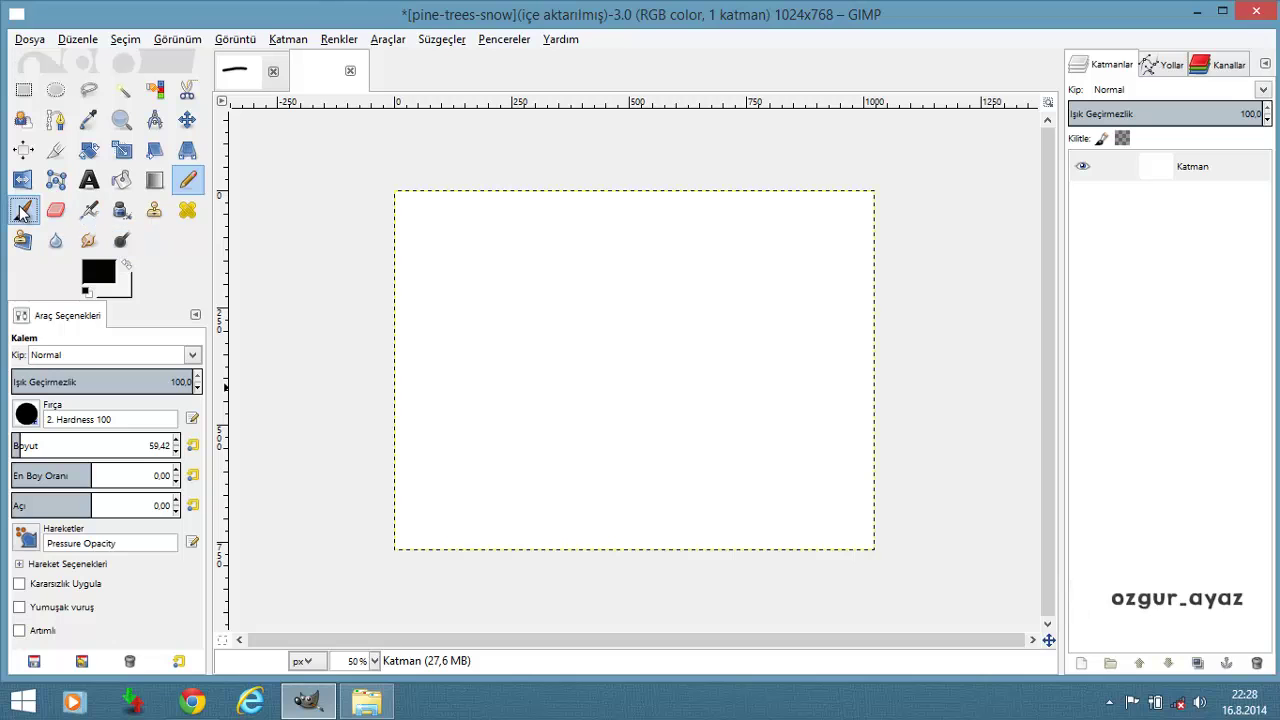
pyautogui.click(23, 209)
pyautogui.moveTo(577, 356)
pyautogui.mouseDown()
pyautogui.moveTo(767, 360)
pyautogui.moveTo(643, 423)
pyautogui.mouseUp()
pyautogui.keyDown('ctrl'); pyautogui.scroll(5, 694, 306); pyautogui.keyUp('ctrl')
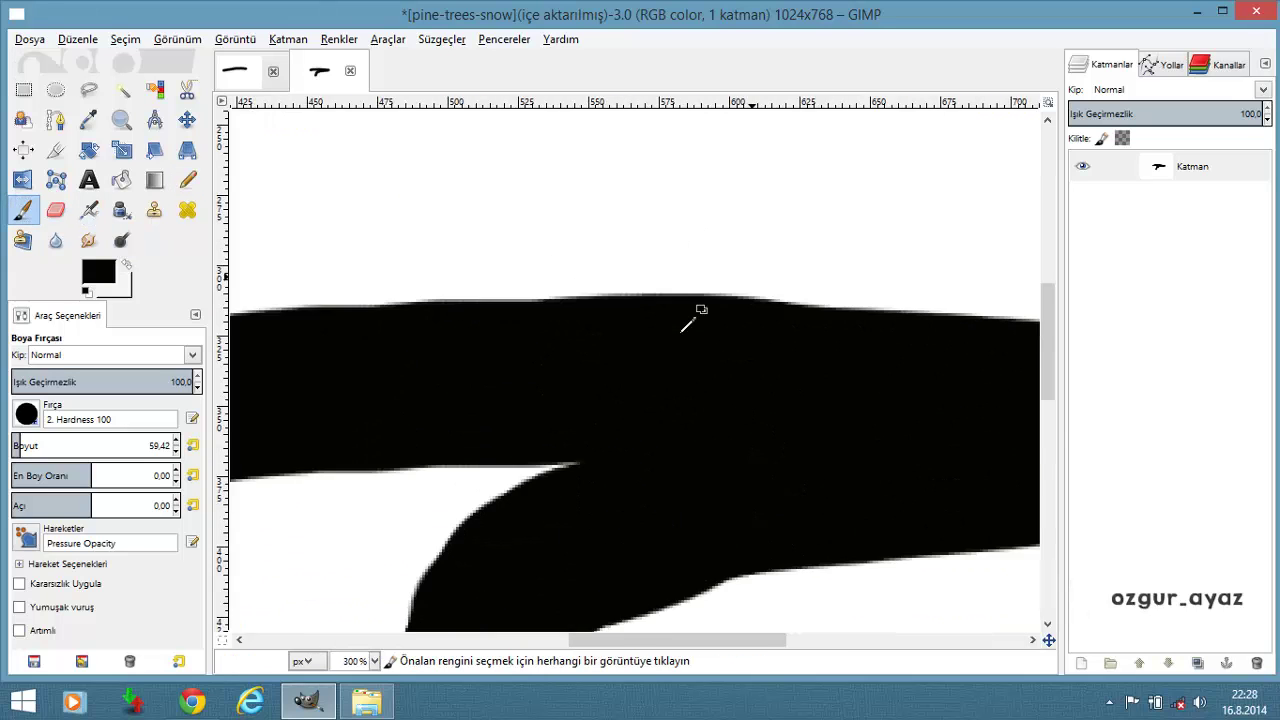
pyautogui.keyDown('ctrl'); pyautogui.scroll(-2, 694, 246); pyautogui.keyUp('ctrl')
pyautogui.keyDown('ctrl'); pyautogui.scroll(-2, 694, 246); pyautogui.keyUp('ctrl')
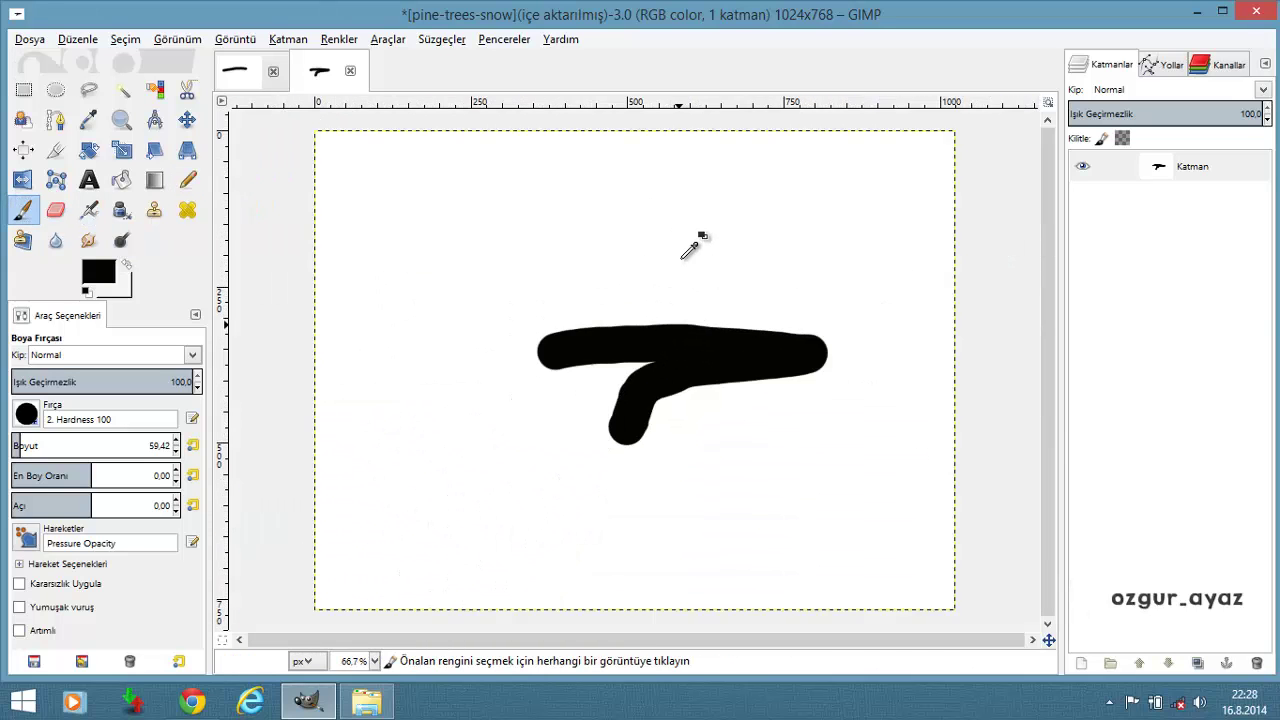
pyautogui.hotkey('ctrl', 'z')
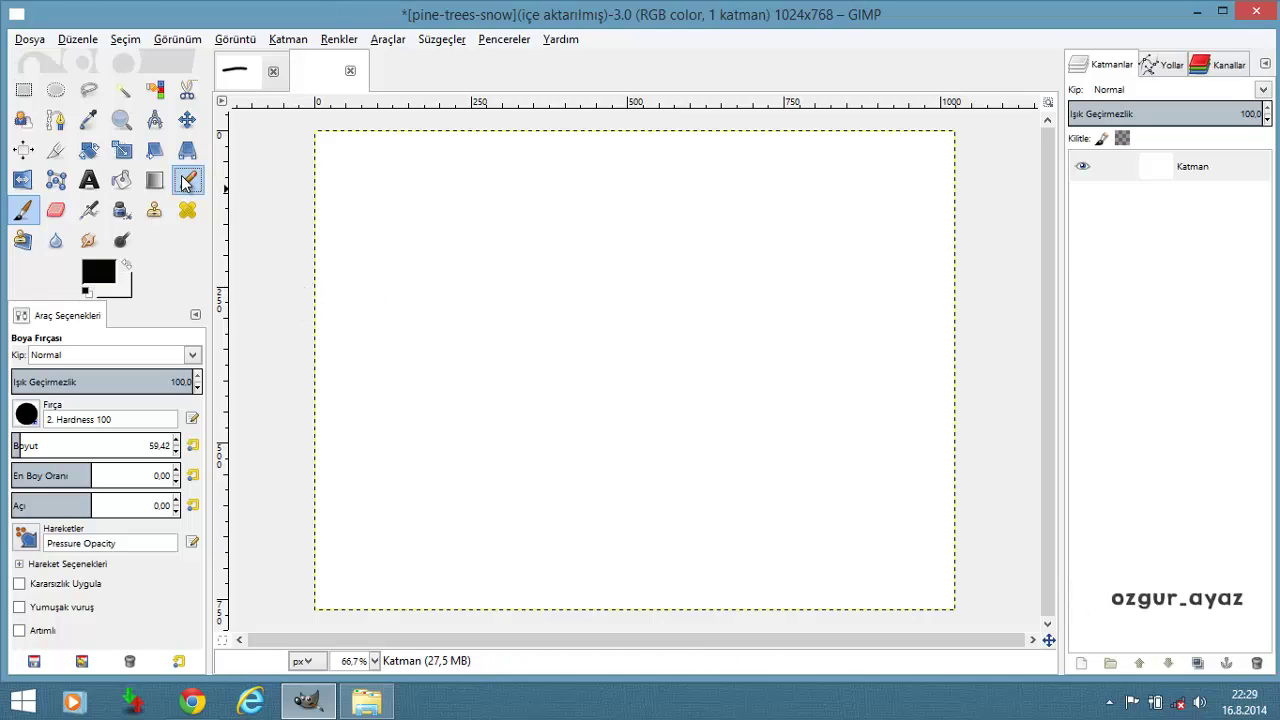
pyautogui.click(187, 179)
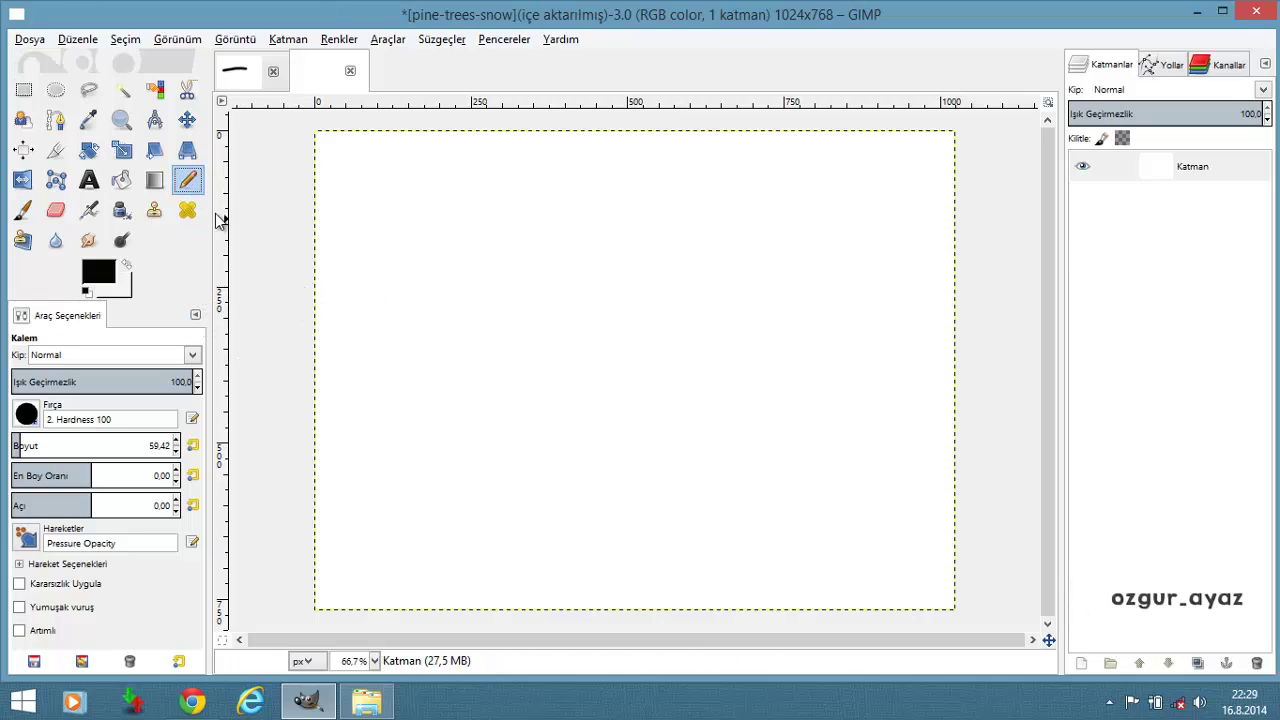
# Inspect the paint Mode list repeatedly, leaving it on Normal
pyautogui.click(123, 353)
pyautogui.click(123, 353)
pyautogui.click(123, 353)
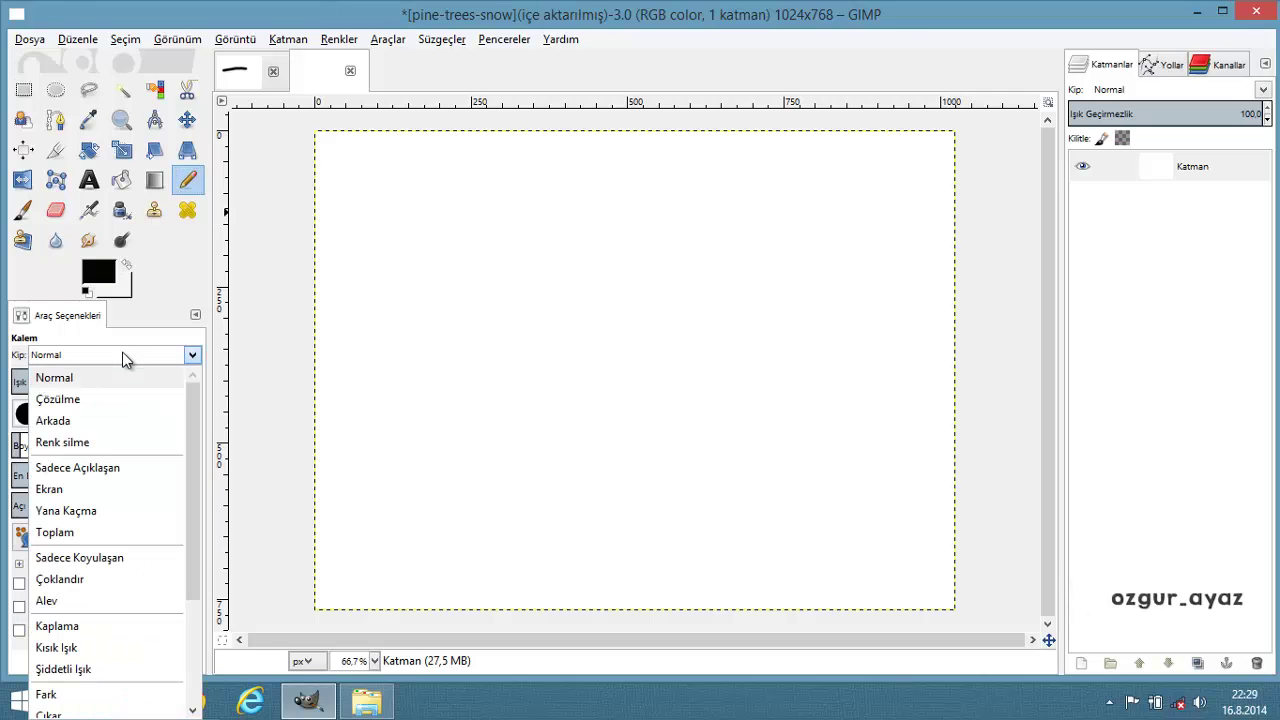
pyautogui.click(123, 353)
pyautogui.click(123, 353)
pyautogui.click(123, 353)
pyautogui.click(123, 353)
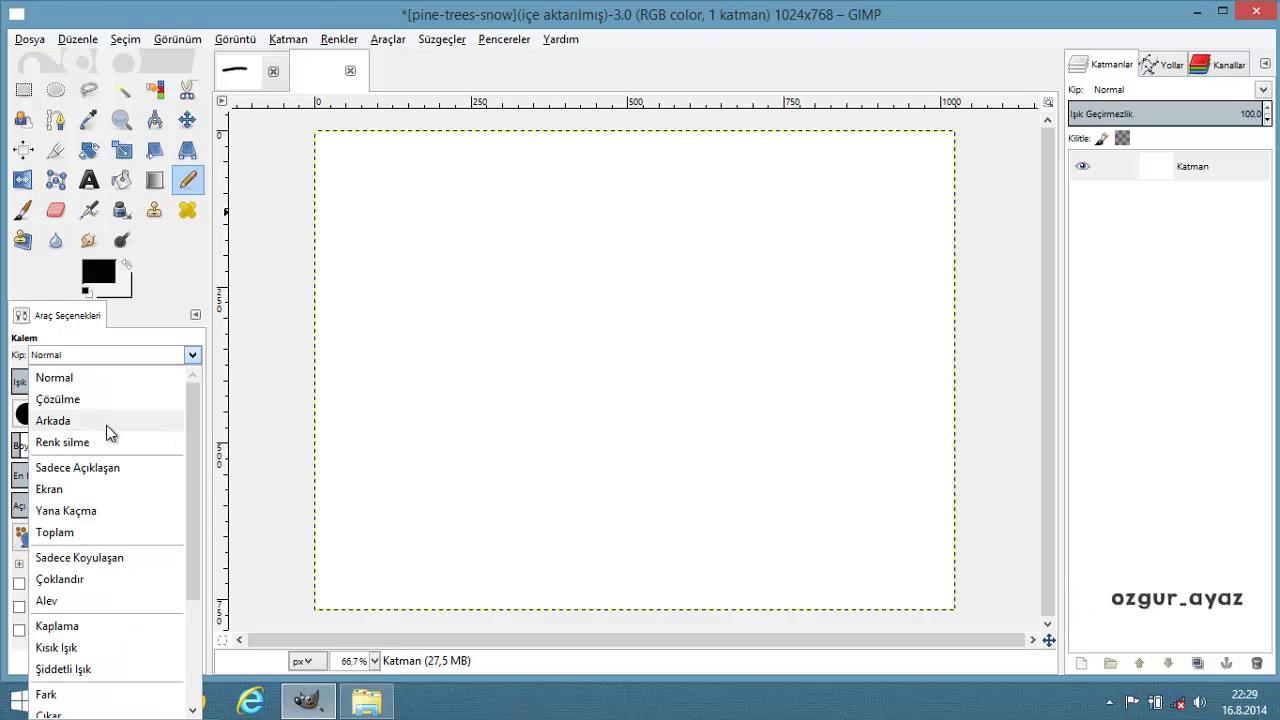
pyautogui.click(117, 358)
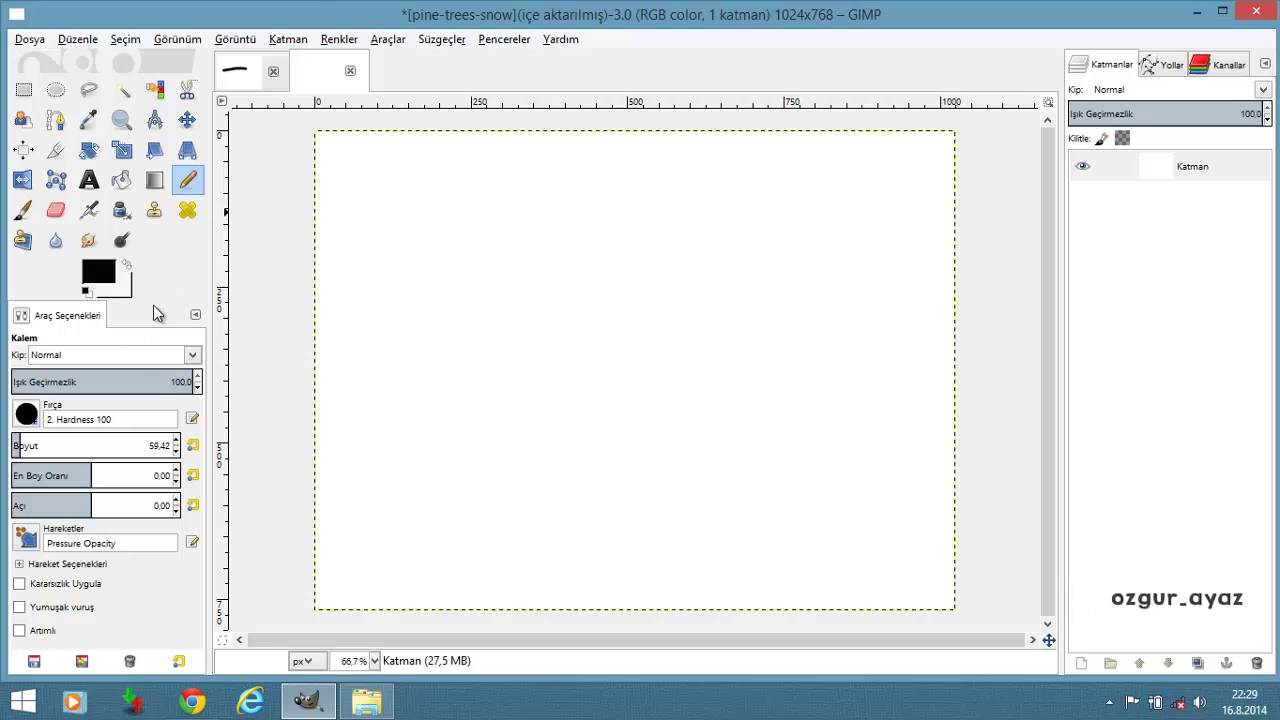
# With the mode still Normal, draw a straight black pencil line across the upper canvas
pyautogui.click(134, 359)
pyautogui.click(134, 360)
pyautogui.click(373, 323)
pyautogui.keyDown('shift'); pyautogui.click(790, 291); pyautogui.keyUp('shift')
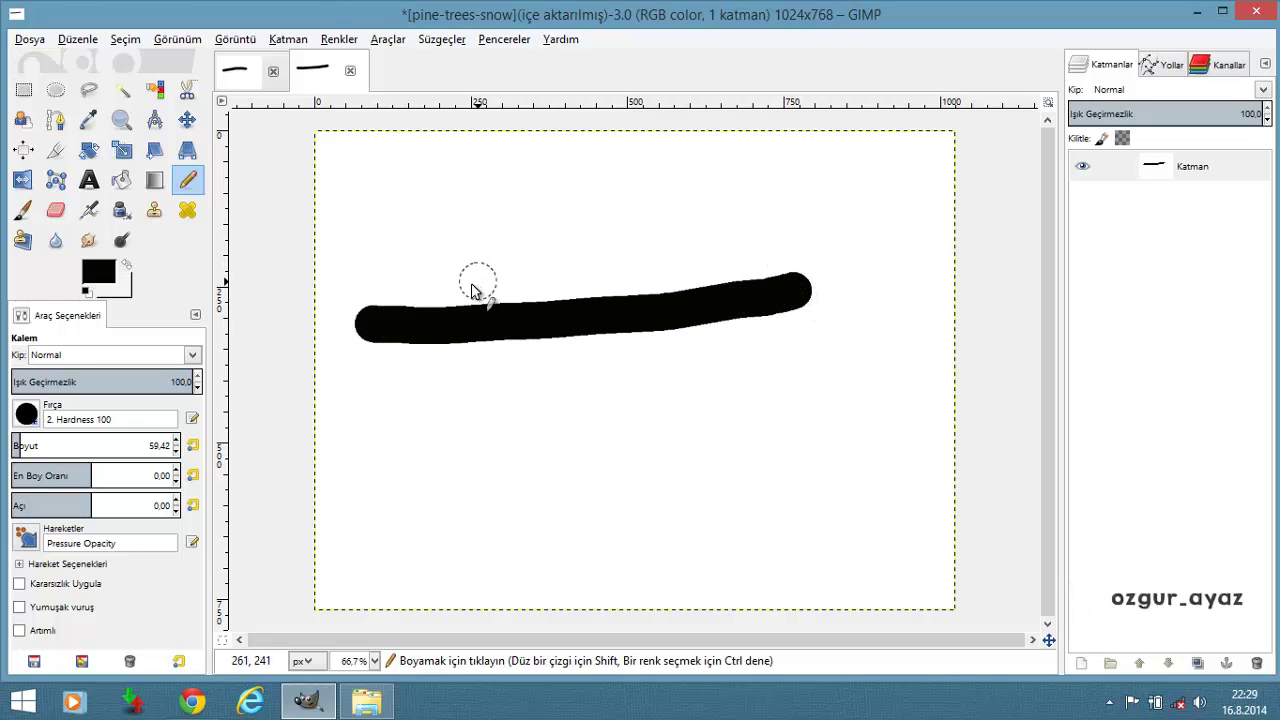
# Lower pencil opacity to about 47, test a translucent grey stroke, and undo it
pyautogui.click(98, 382)
pyautogui.moveTo(334, 422); pyautogui.dragTo(712, 428)
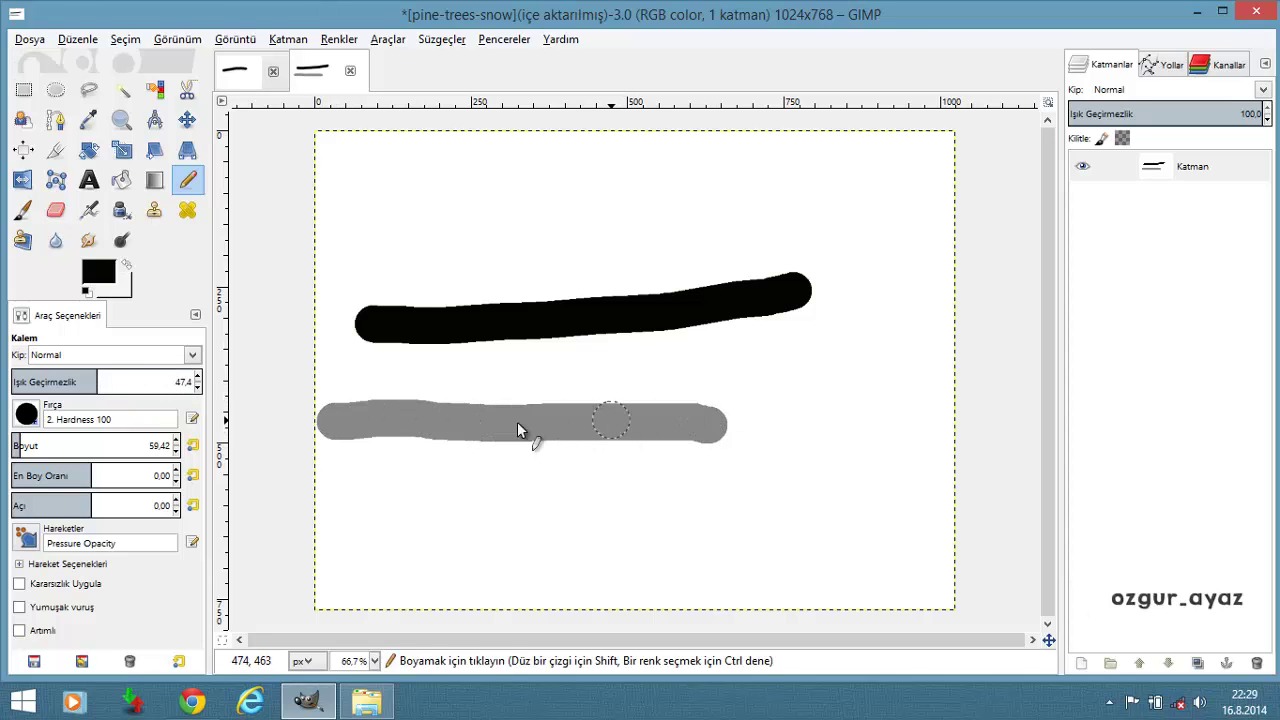
pyautogui.press('ctrl')
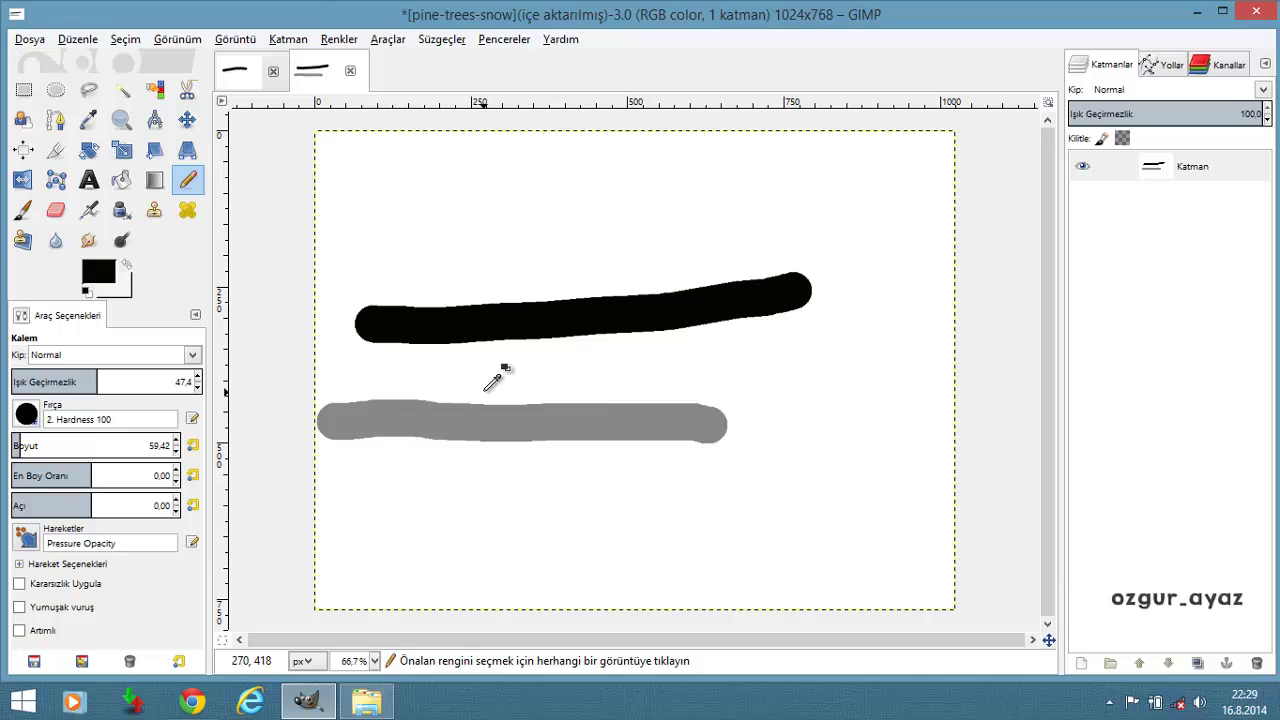
pyautogui.hotkey('ctrl', 'z')
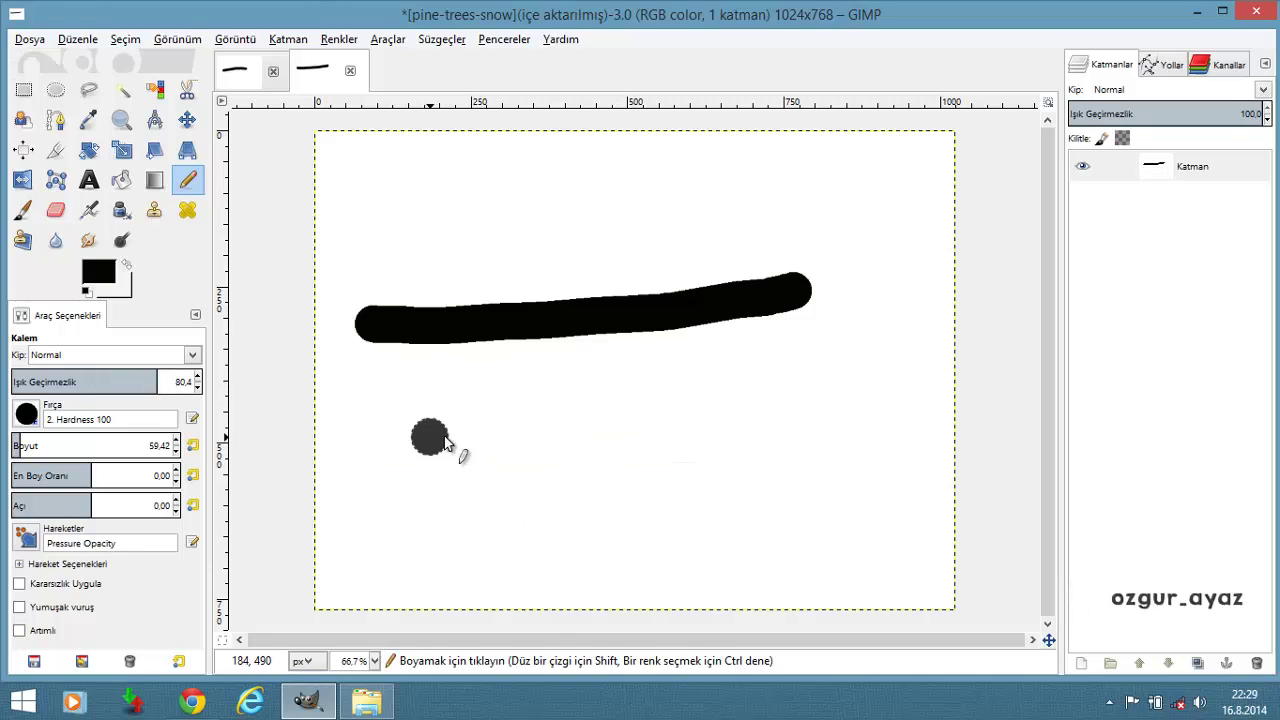
# Try more grey pencil strokes at varied opacities, undo them, and restore opacity 100
pyautogui.moveTo(432, 436); pyautogui.dragTo(720, 412)
pyautogui.hotkey('ctrl', 'z')
pyautogui.moveTo(168, 381)
pyautogui.mouseDown()
pyautogui.moveTo(225, 380)
pyautogui.moveTo(30, 381)
pyautogui.mouseUp()
pyautogui.moveTo(364, 417)
pyautogui.mouseDown()
pyautogui.moveTo(676, 398)
pyautogui.moveTo(714, 471)
pyautogui.mouseUp()
pyautogui.hotkey('ctrl', 'z')
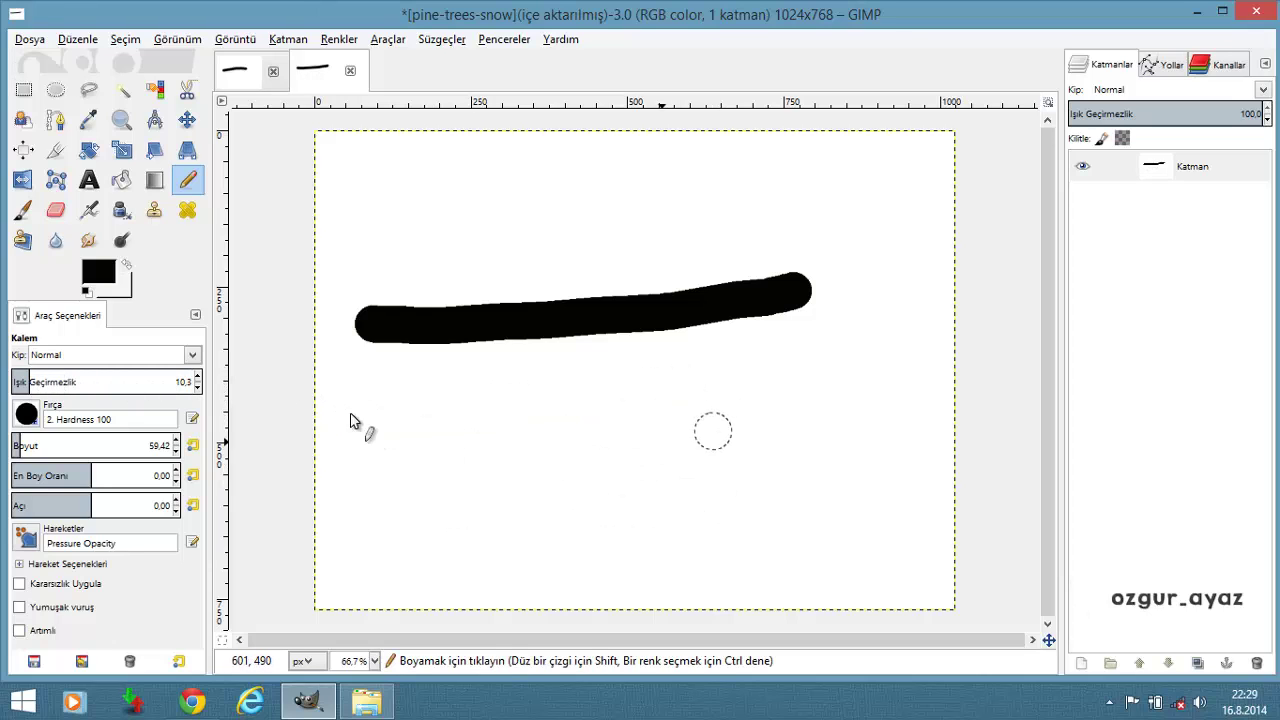
pyautogui.moveTo(48, 381); pyautogui.dragTo(228, 400)
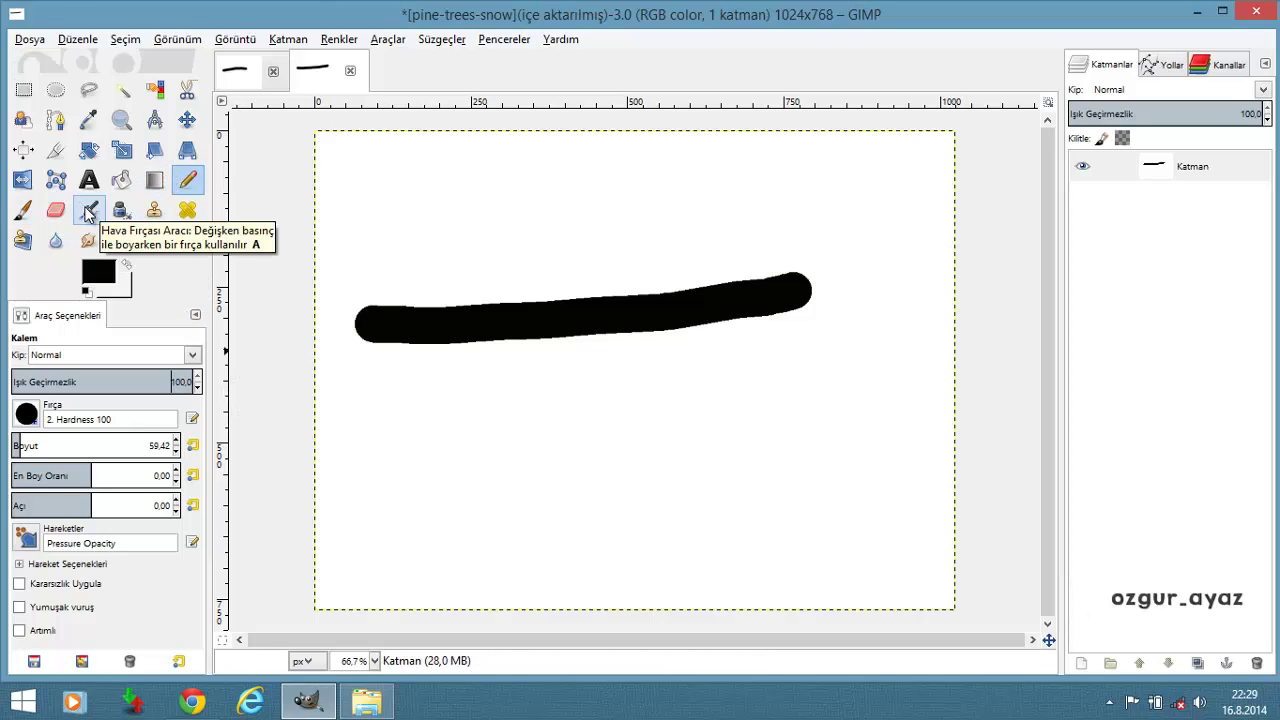
# With Bucket Fill, clear the black line and test a 38.6% opacity grey fill, then undo
pyautogui.click(121, 179)
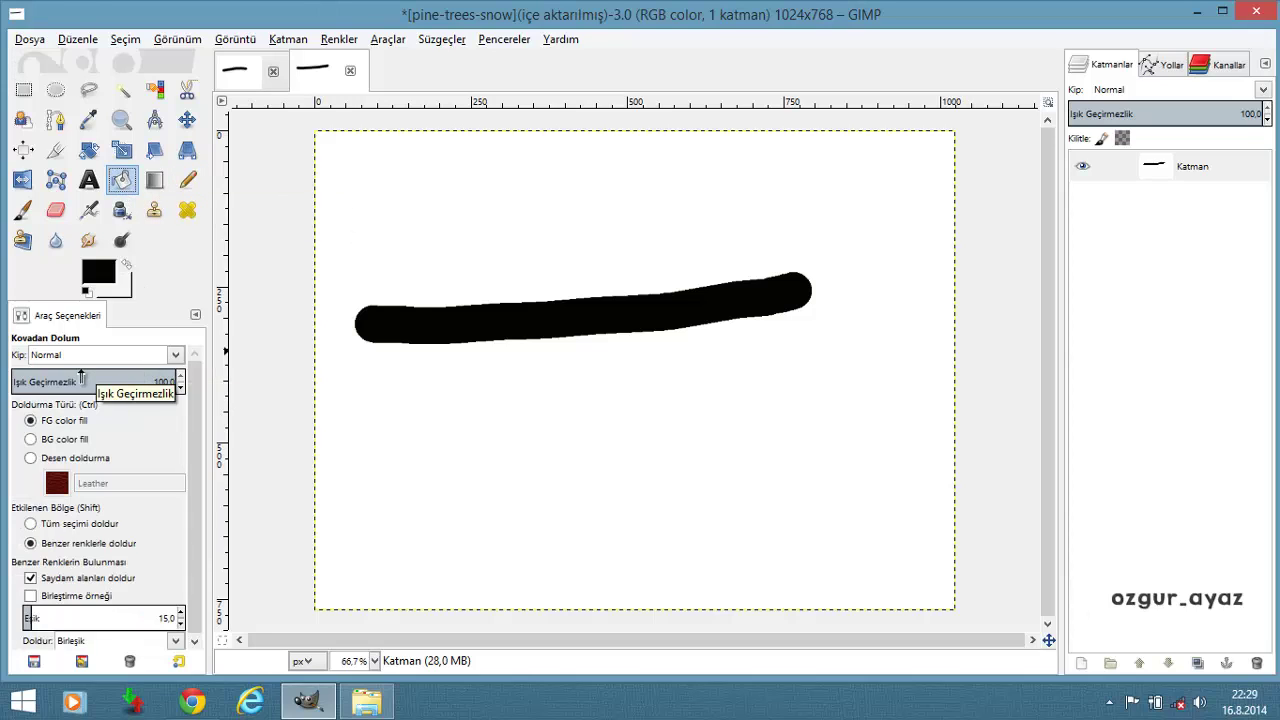
pyautogui.click(557, 323)
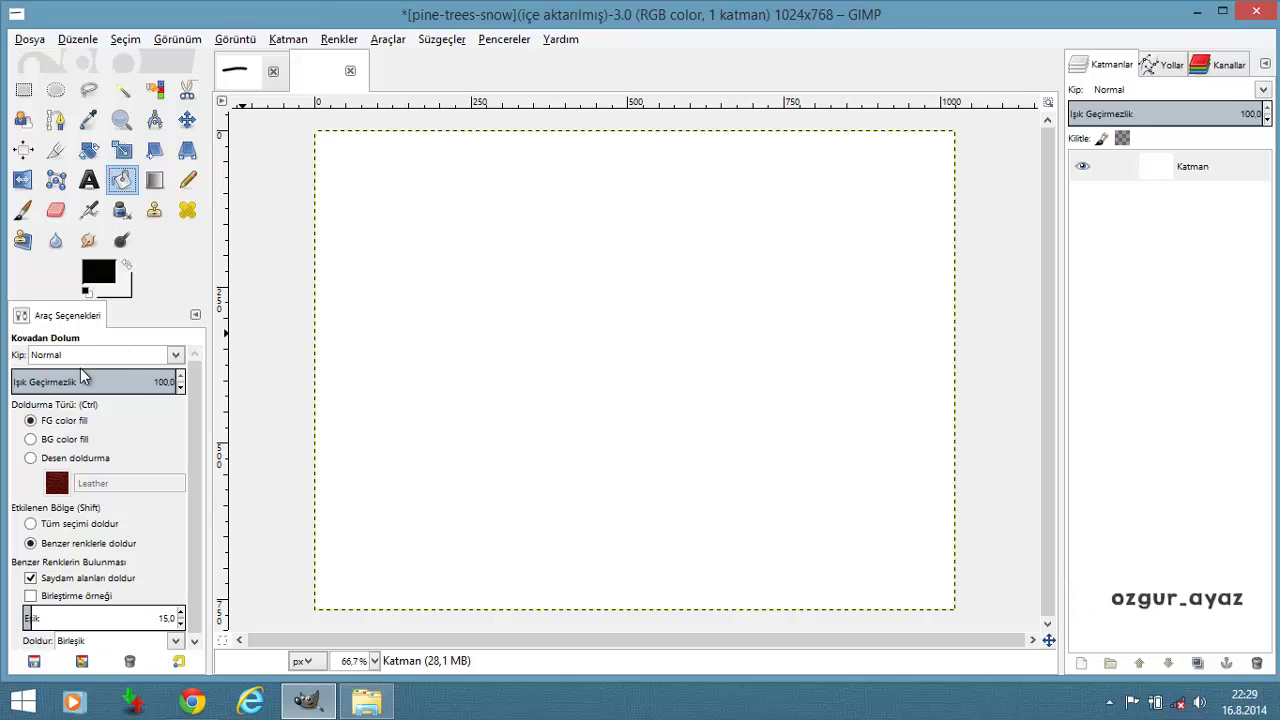
pyautogui.click(78, 381)
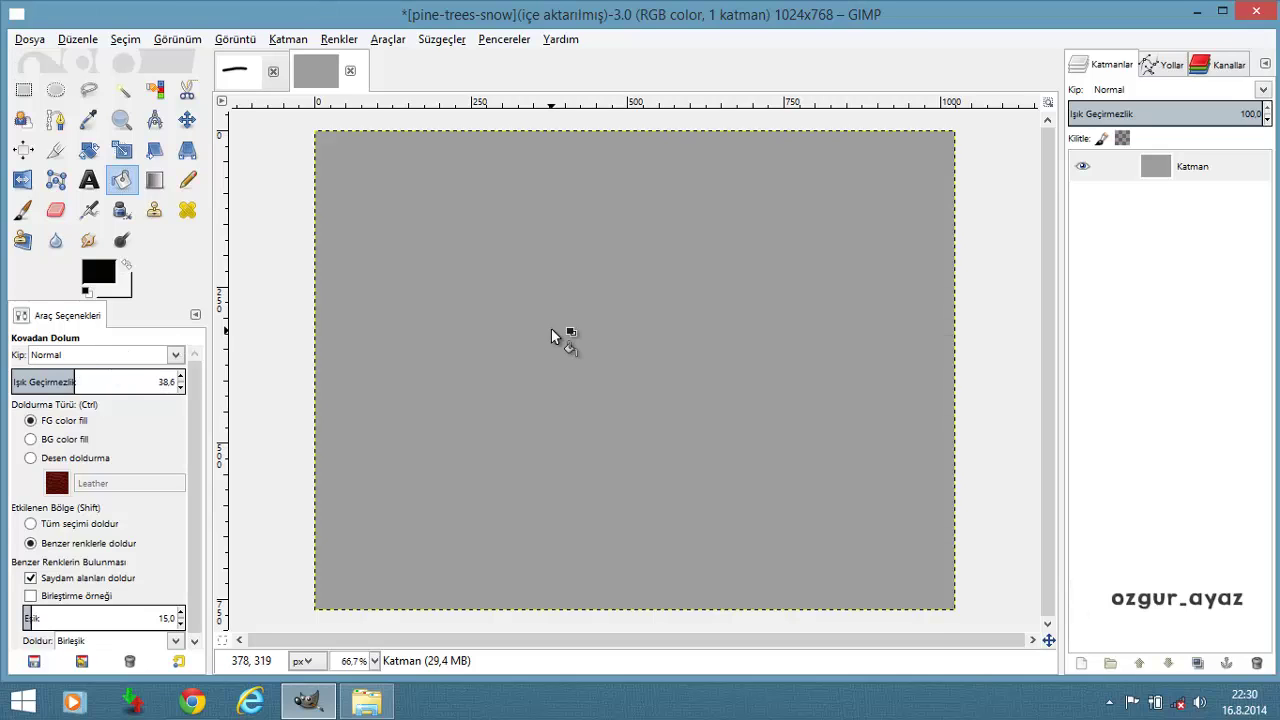
pyautogui.click(565, 332)
pyautogui.hotkey('ctrl', 'z')
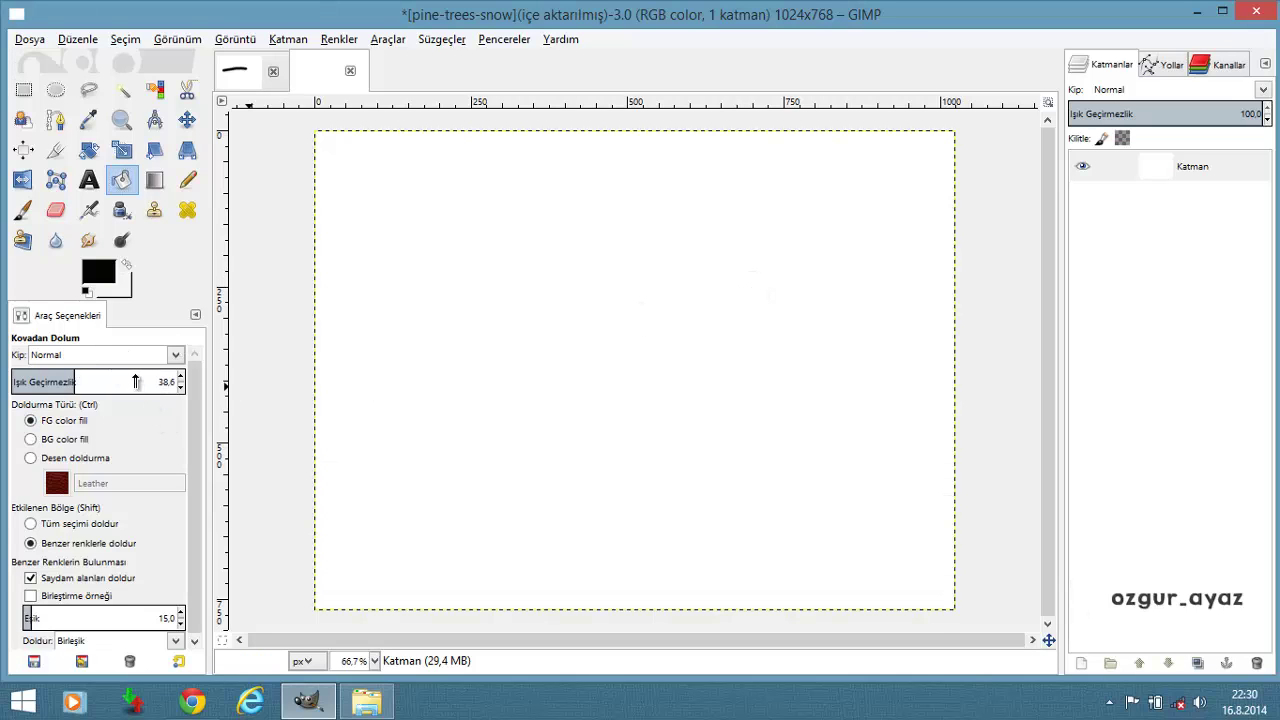
# Test a 75% opacity dark grey fill, undo it, and return to the Pencil
pyautogui.click(136, 381)
pyautogui.click(650, 330)
pyautogui.press('ctrl')
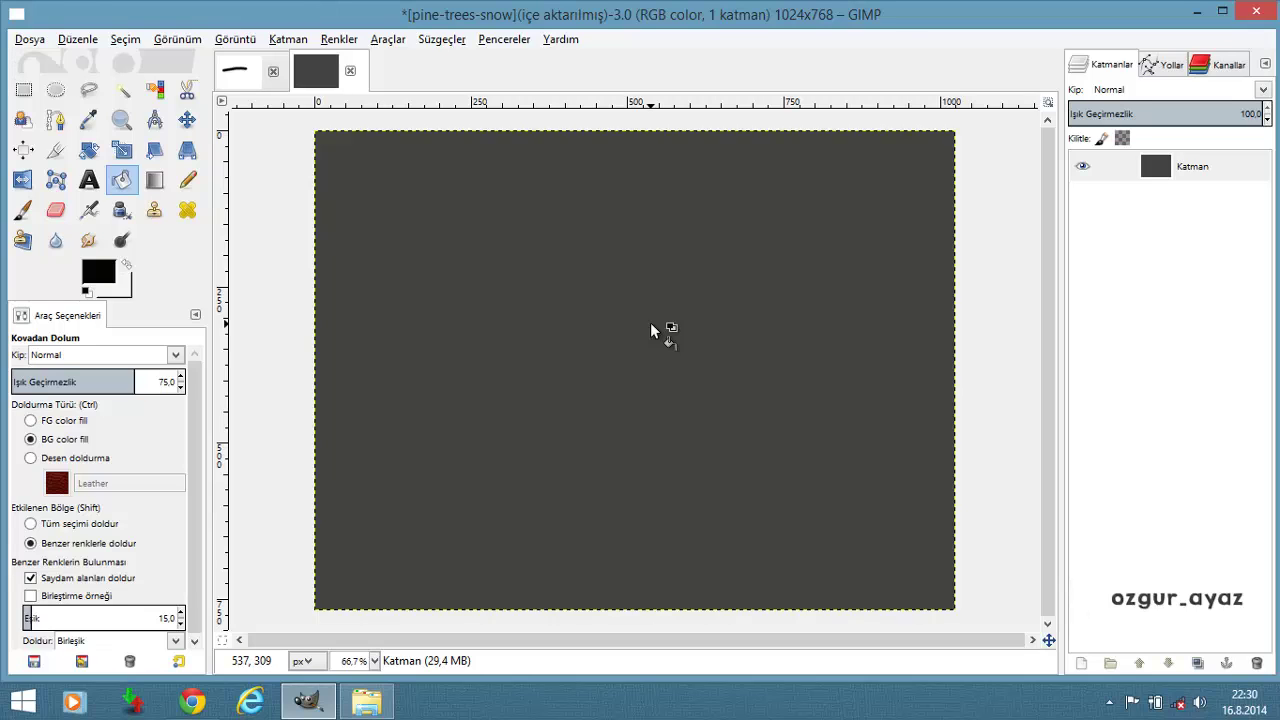
pyautogui.hotkey('ctrl', 'z')
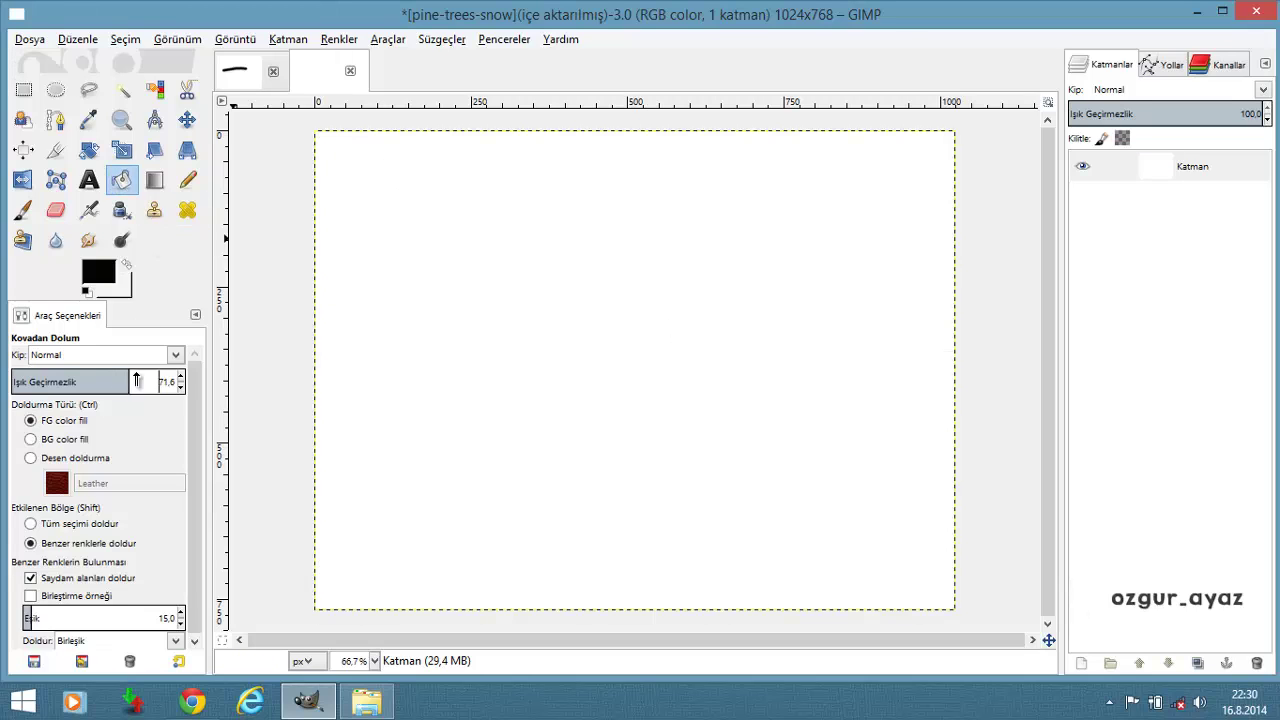
pyautogui.click(187, 179)
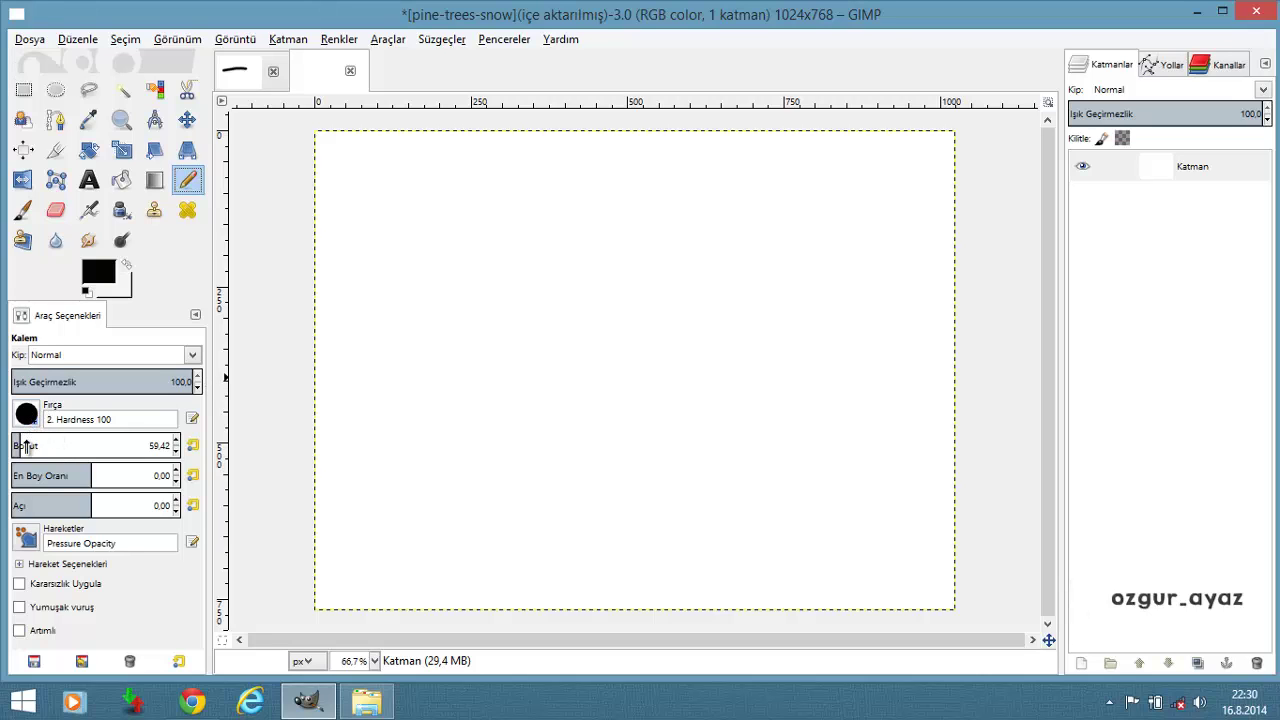
# Enlarge the brush to about 410, test a huge black stroke, undo it, and shrink back
pyautogui.moveTo(27, 446); pyautogui.dragTo(75, 446)
pyautogui.moveTo(394, 354)
pyautogui.mouseDown()
pyautogui.moveTo(597, 360)
pyautogui.moveTo(800, 294)
pyautogui.moveTo(591, 271)
pyautogui.moveTo(406, 231)
pyautogui.moveTo(828, 172)
pyautogui.moveTo(511, 417)
pyautogui.moveTo(351, 366)
pyautogui.mouseUp()
pyautogui.hotkey('ctrl', 'z')
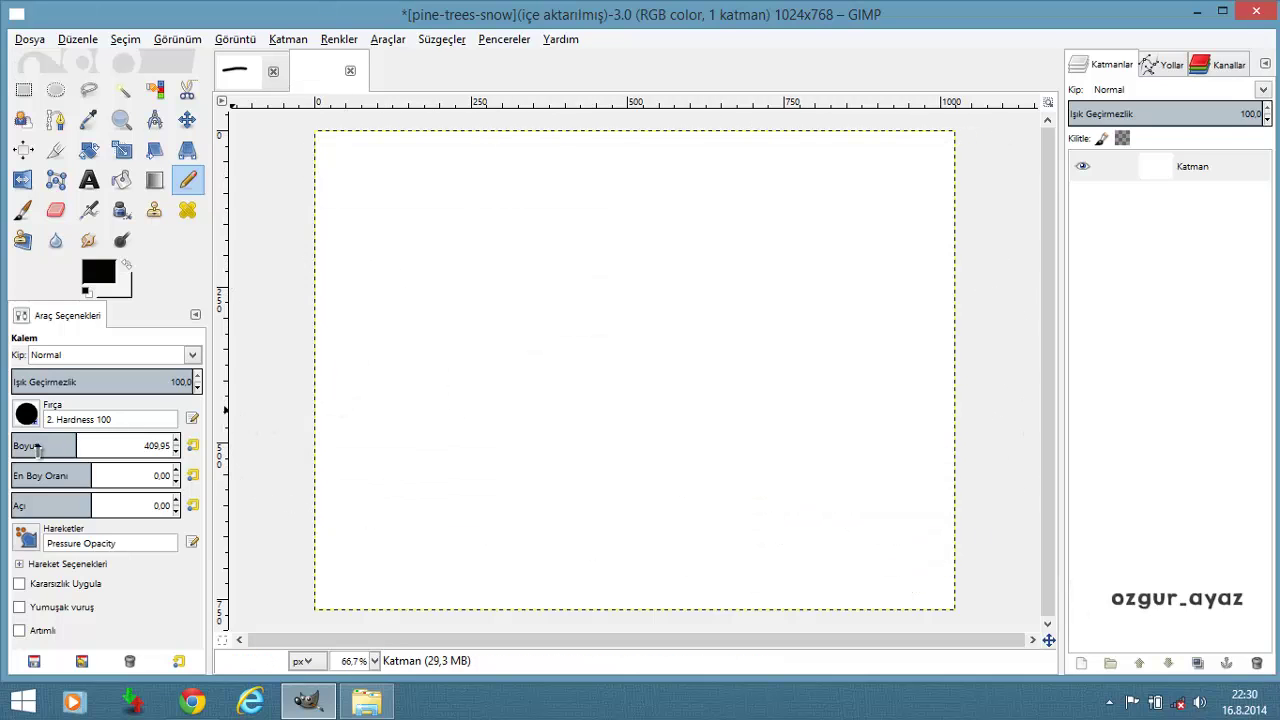
pyautogui.moveTo(37, 450); pyautogui.dragTo(24, 446)
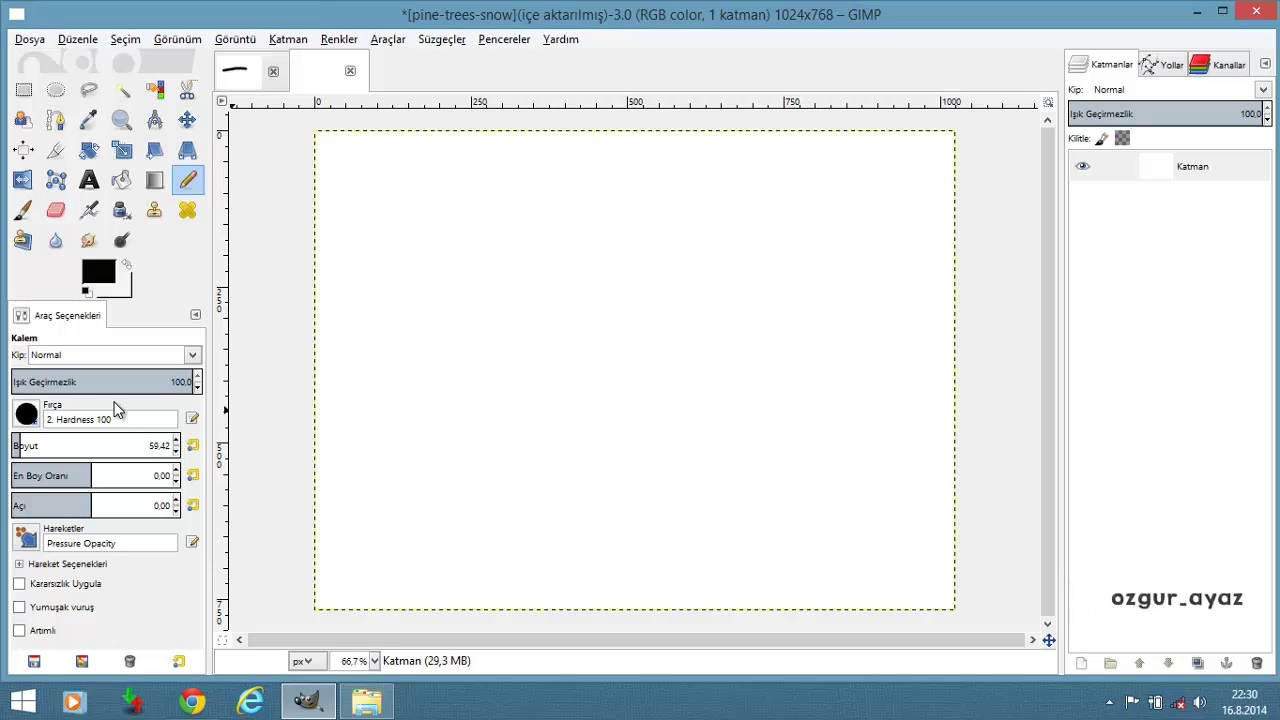
# Pick the star-shaped brush and stamp test stars on the canvas, undoing them
pyautogui.click(27, 415)
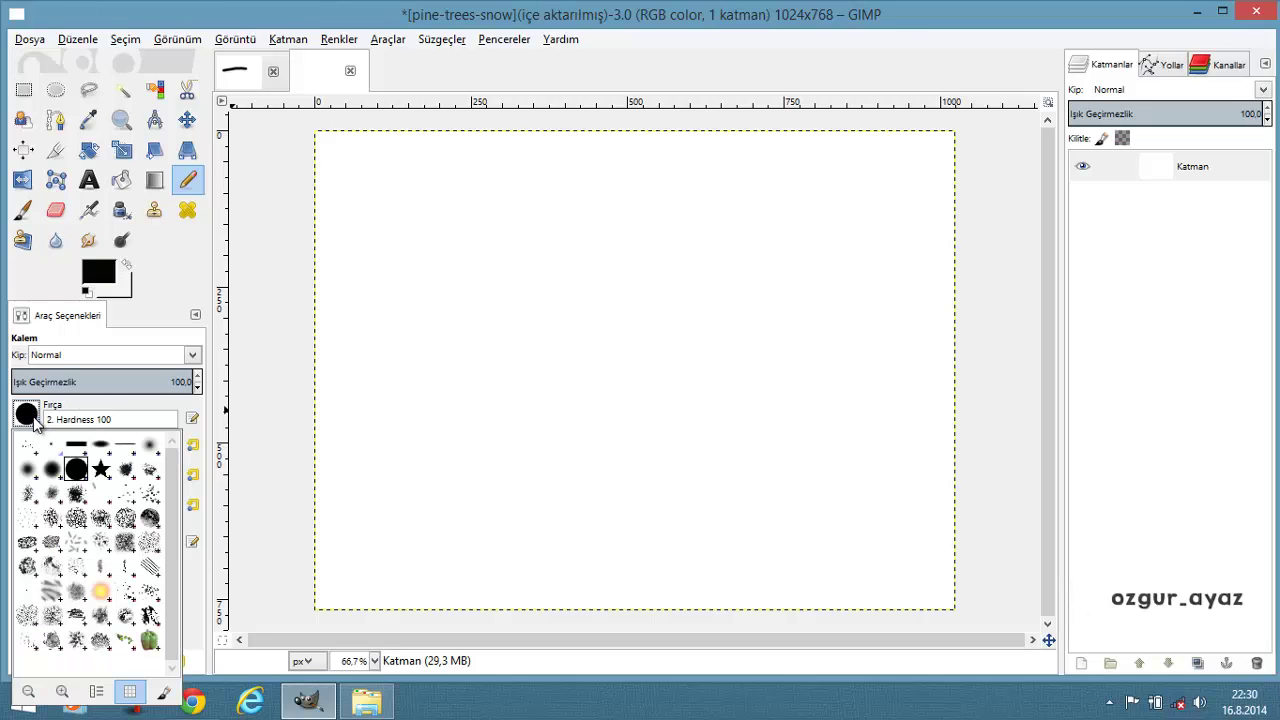
pyautogui.click(101, 469)
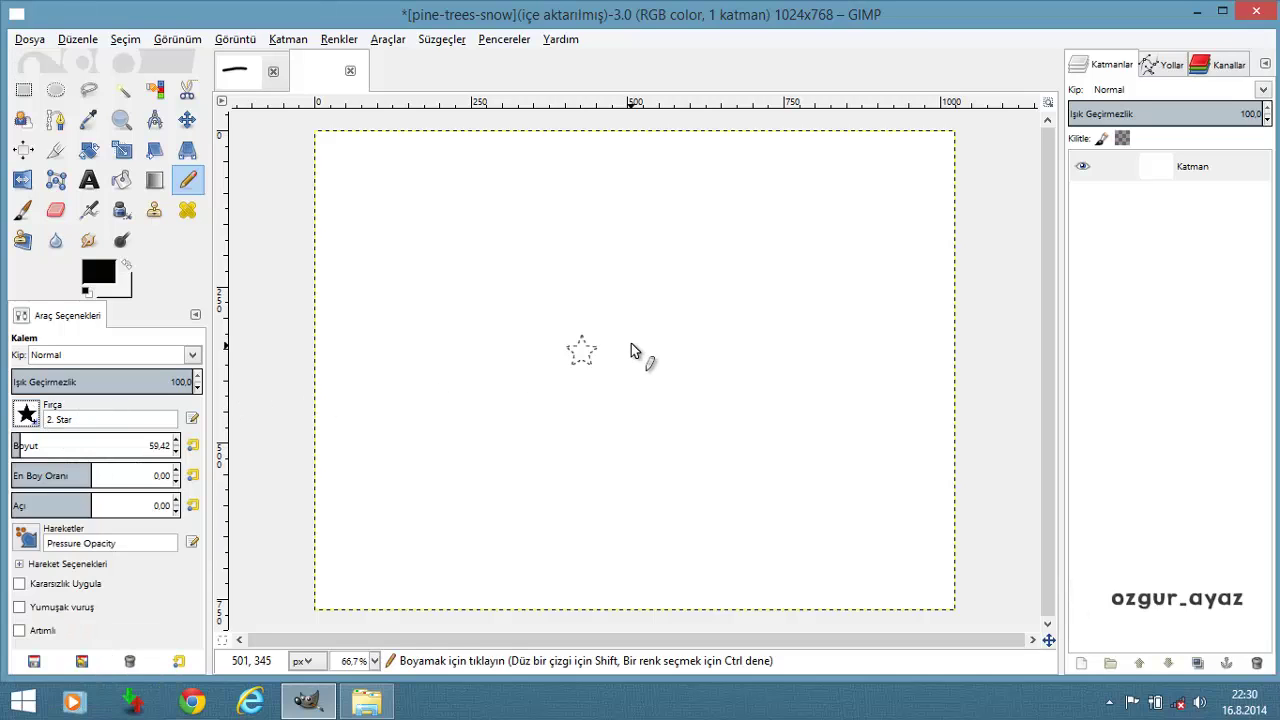
pyautogui.click(630, 342)
pyautogui.click(514, 414)
pyautogui.hotkey('ctrl', 'z')
pyautogui.hotkey('ctrl', 'z')
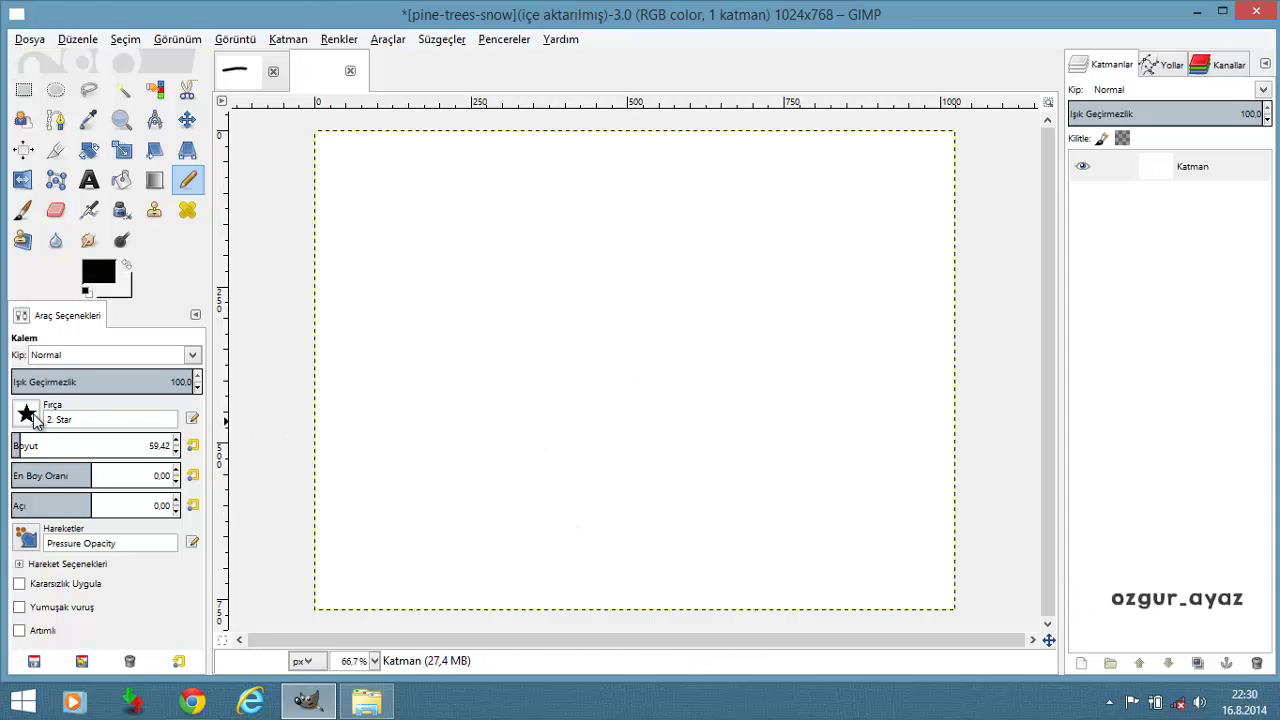
# Switch to the 2. Hardness 050 brush and test a soft-edged stroke, then undo
pyautogui.click(27, 413)
pyautogui.click(29, 469)
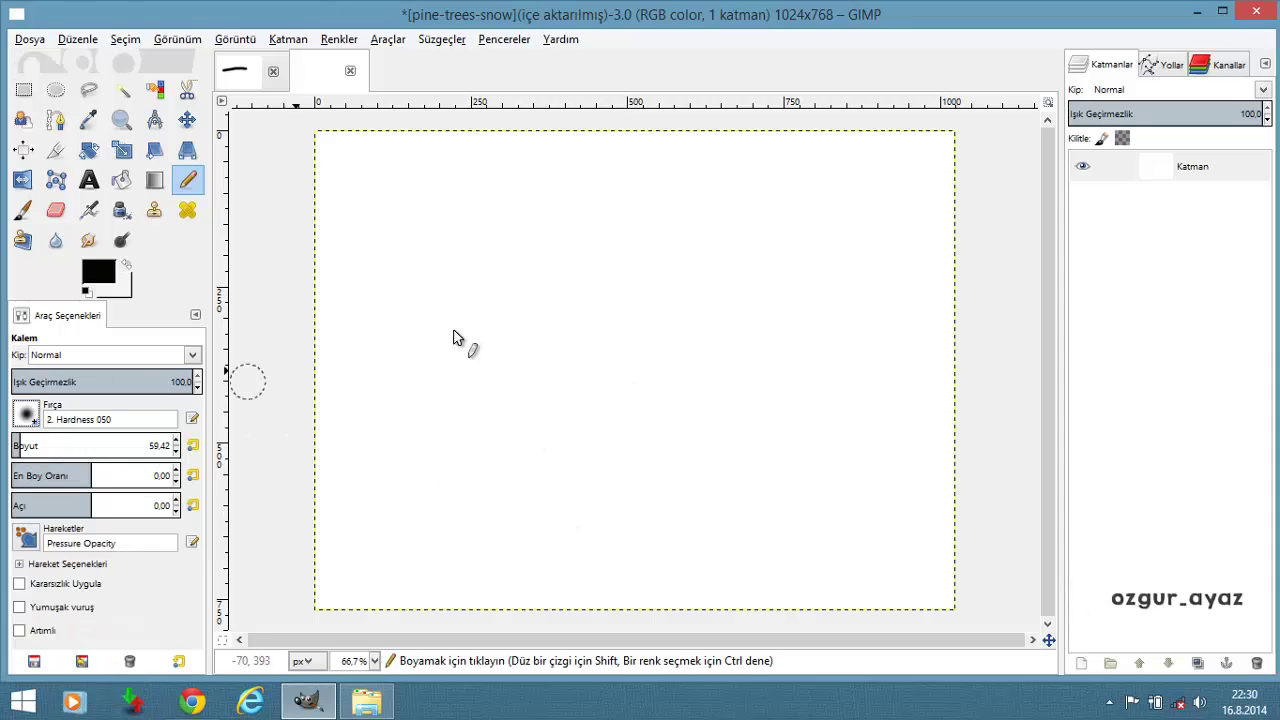
pyautogui.moveTo(477, 317); pyautogui.dragTo(663, 349)
pyautogui.hotkey('ctrl', 'z')
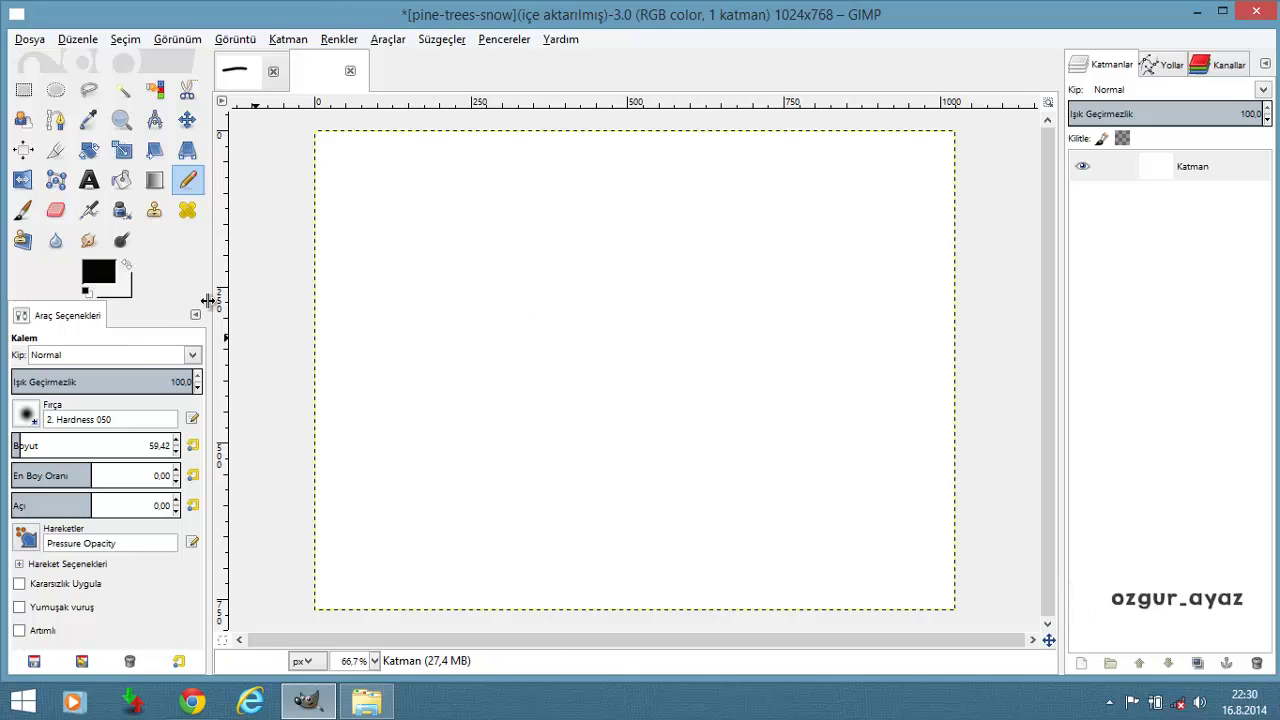
# Choose the 2. Hardness 025 brush, paint a test loop, and undo it
pyautogui.click(27, 413)
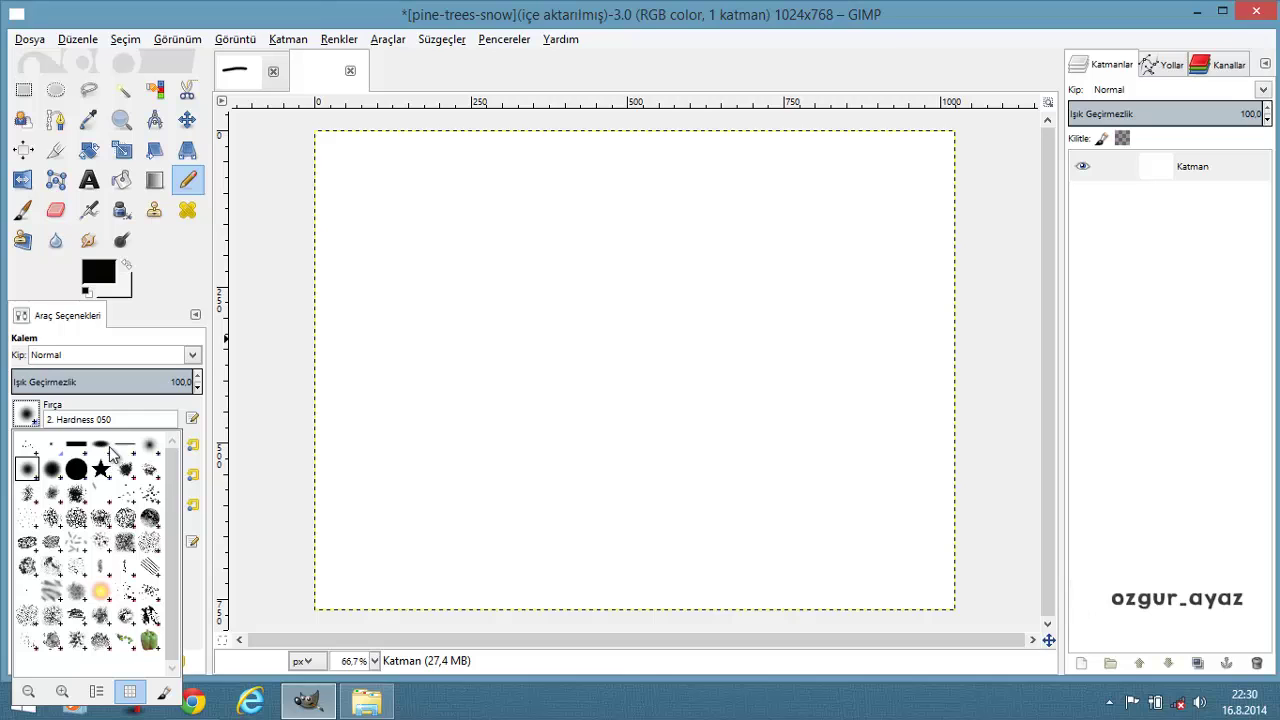
pyautogui.click(150, 443)
pyautogui.moveTo(495, 295)
pyautogui.mouseDown()
pyautogui.moveTo(522, 289)
pyautogui.moveTo(728, 443)
pyautogui.mouseUp()
pyautogui.hotkey('ctrl', 'z')
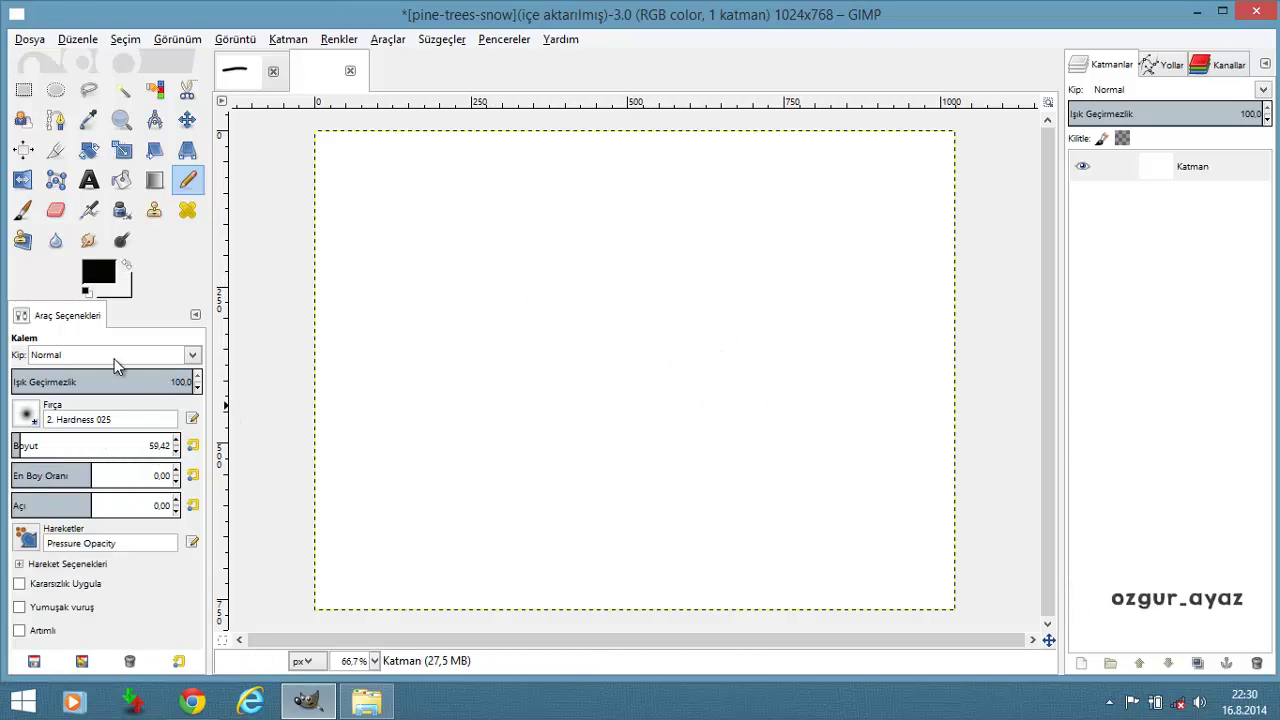
# Choose the Bristles 02 brush and stamp seven test marks around the canvas
pyautogui.click(25, 414)
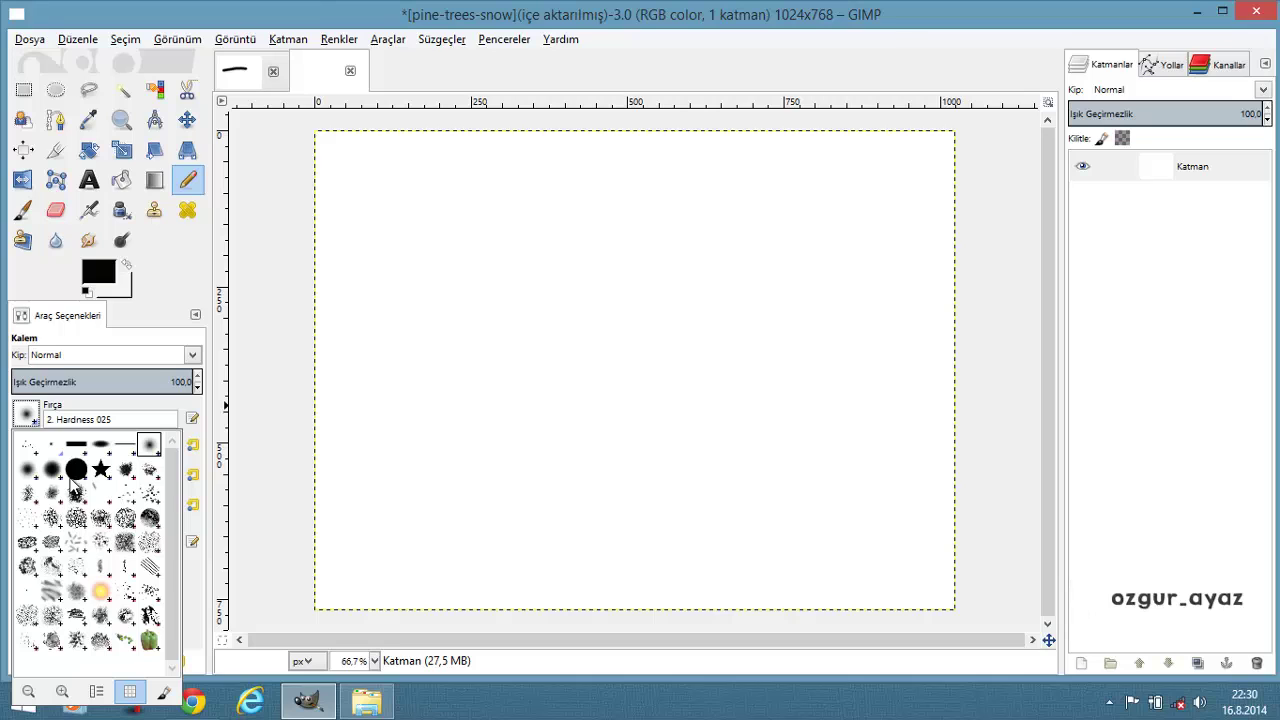
pyautogui.click(150, 494)
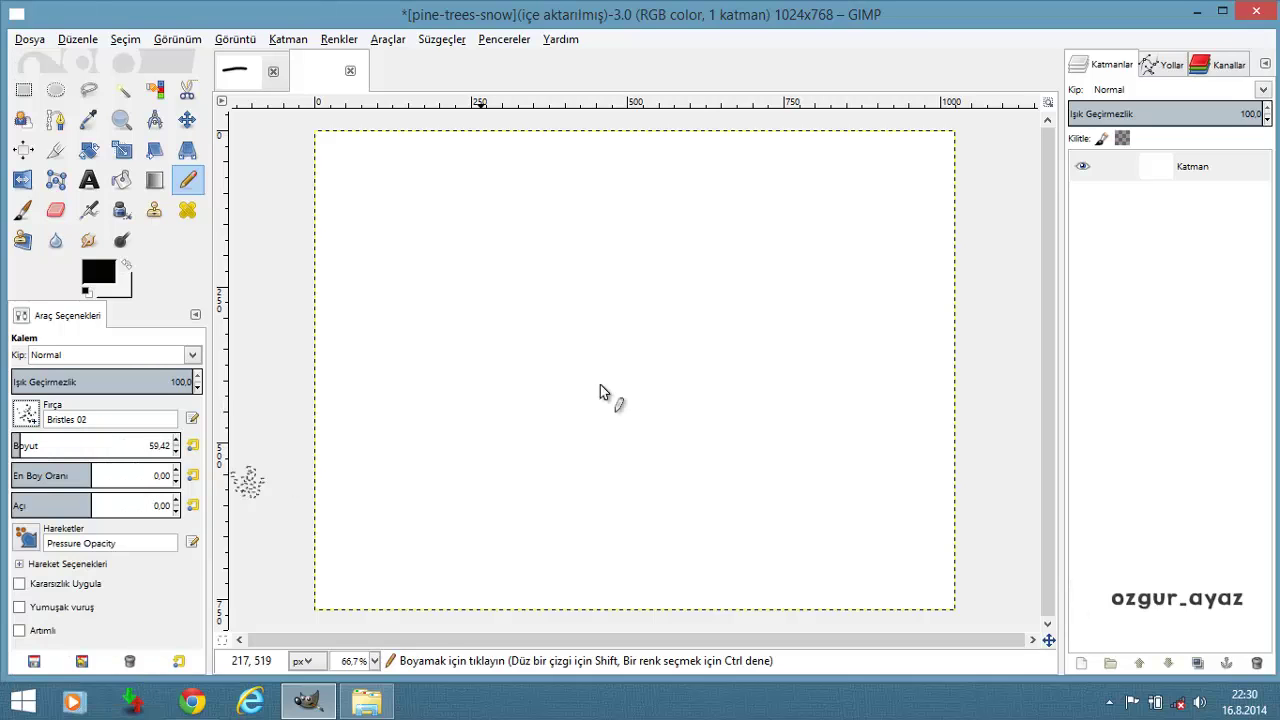
pyautogui.click(578, 343)
pyautogui.click(668, 432)
pyautogui.click(846, 524)
pyautogui.click(821, 340)
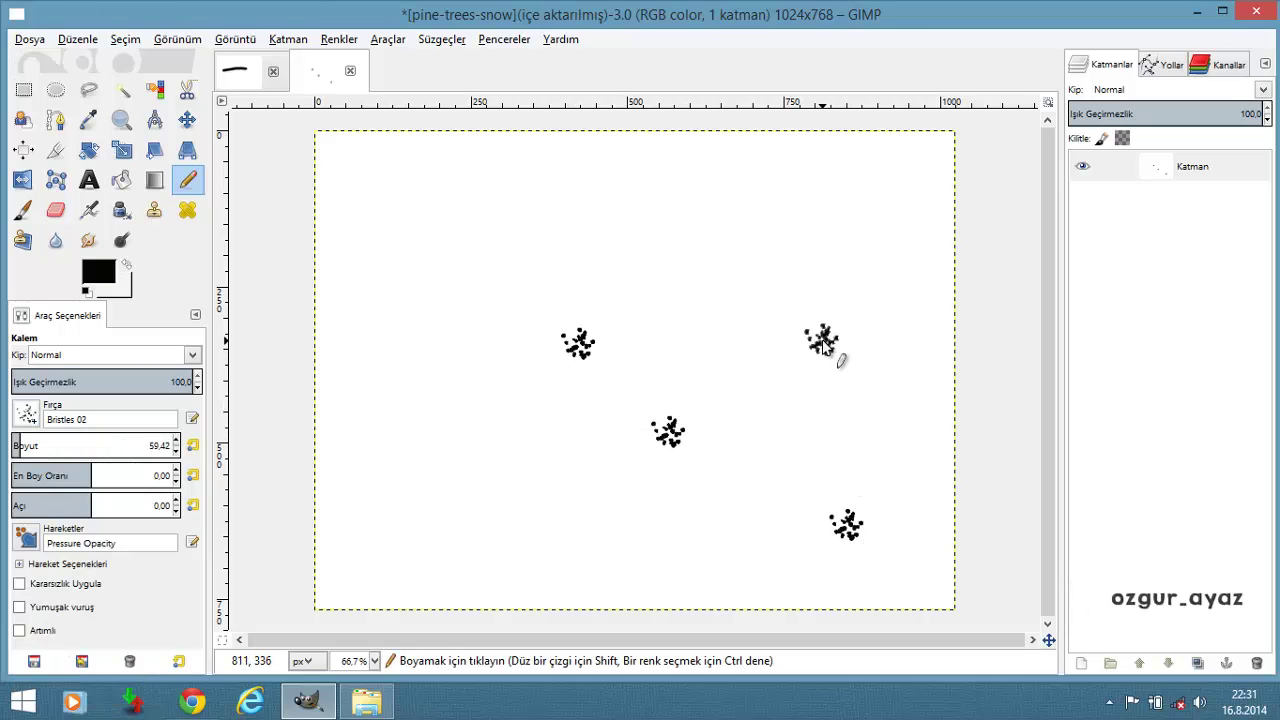
pyautogui.click(630, 240)
pyautogui.click(490, 243)
pyautogui.click(491, 390)
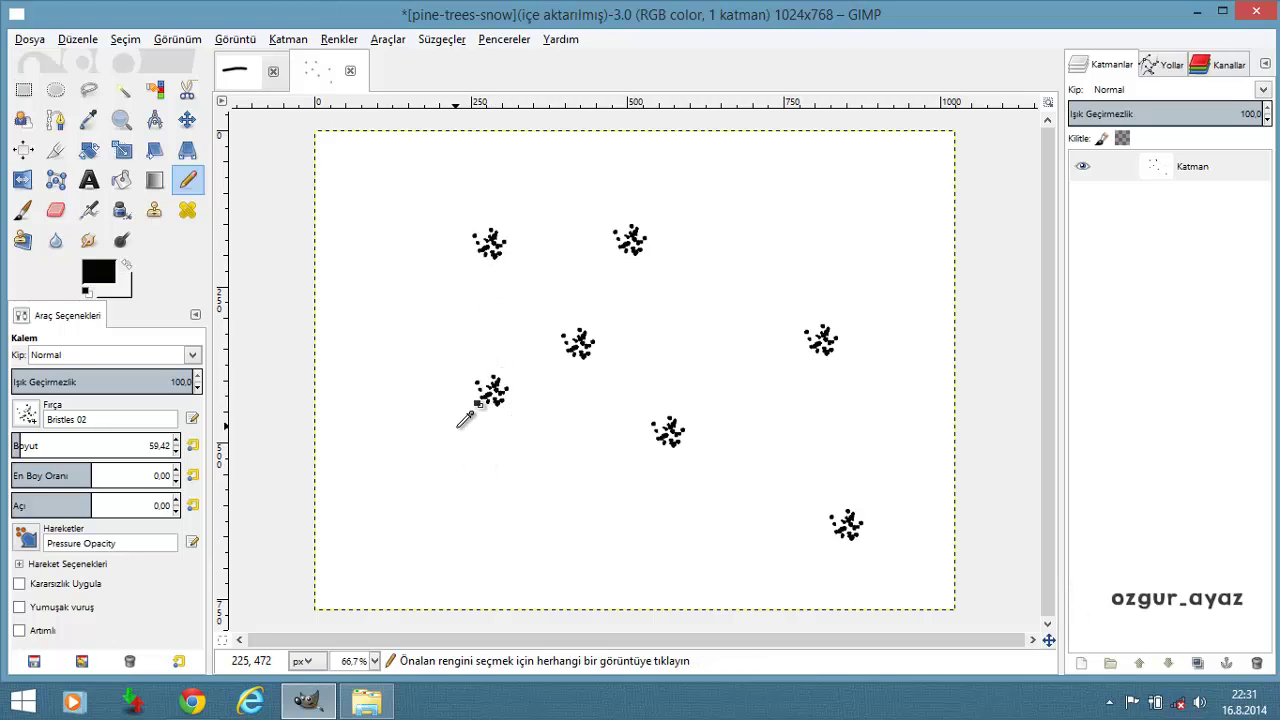
# Undo the bristle stamps and review the brush picker, keeping Bristles 02
pyautogui.hotkey('ctrl', 'z')
pyautogui.hotkey('ctrl', 'z')
pyautogui.hotkey('ctrl', 'z')
pyautogui.hotkey('ctrl', 'z')
pyautogui.hotkey('ctrl', 'z')
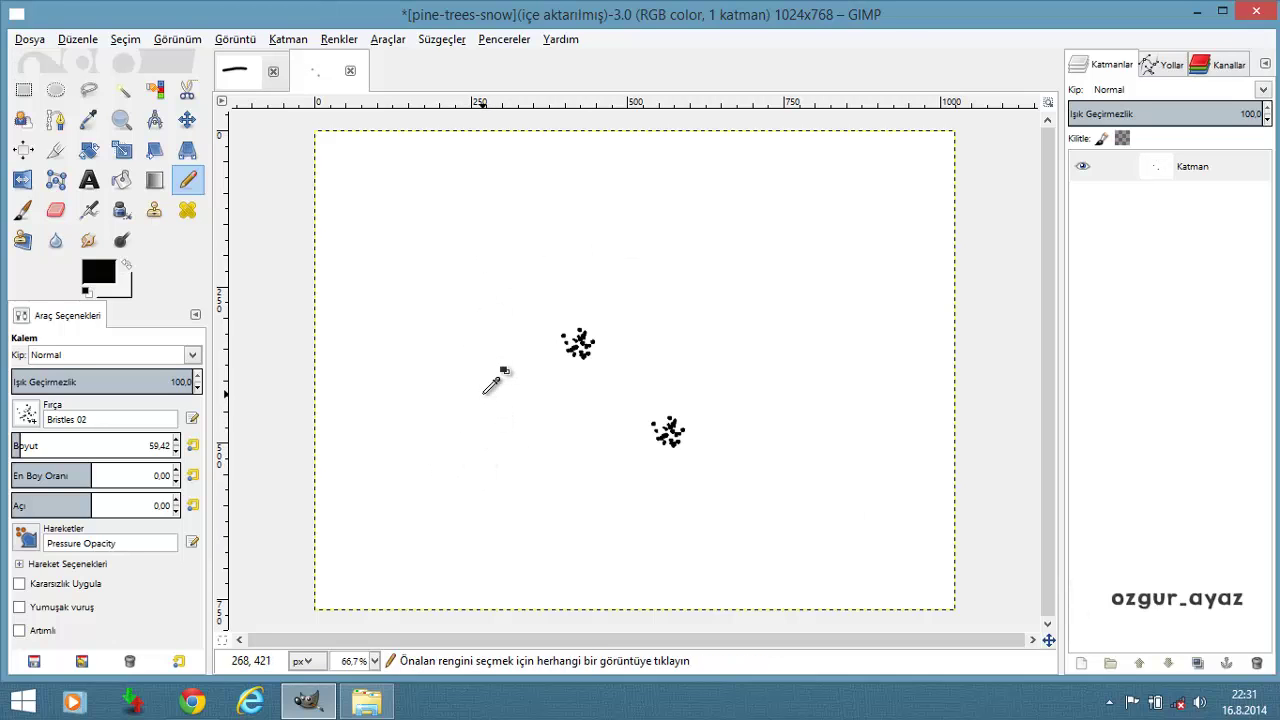
pyautogui.hotkey('ctrl', 'z')
pyautogui.hotkey('ctrl', 'z')
pyautogui.click(31, 418)
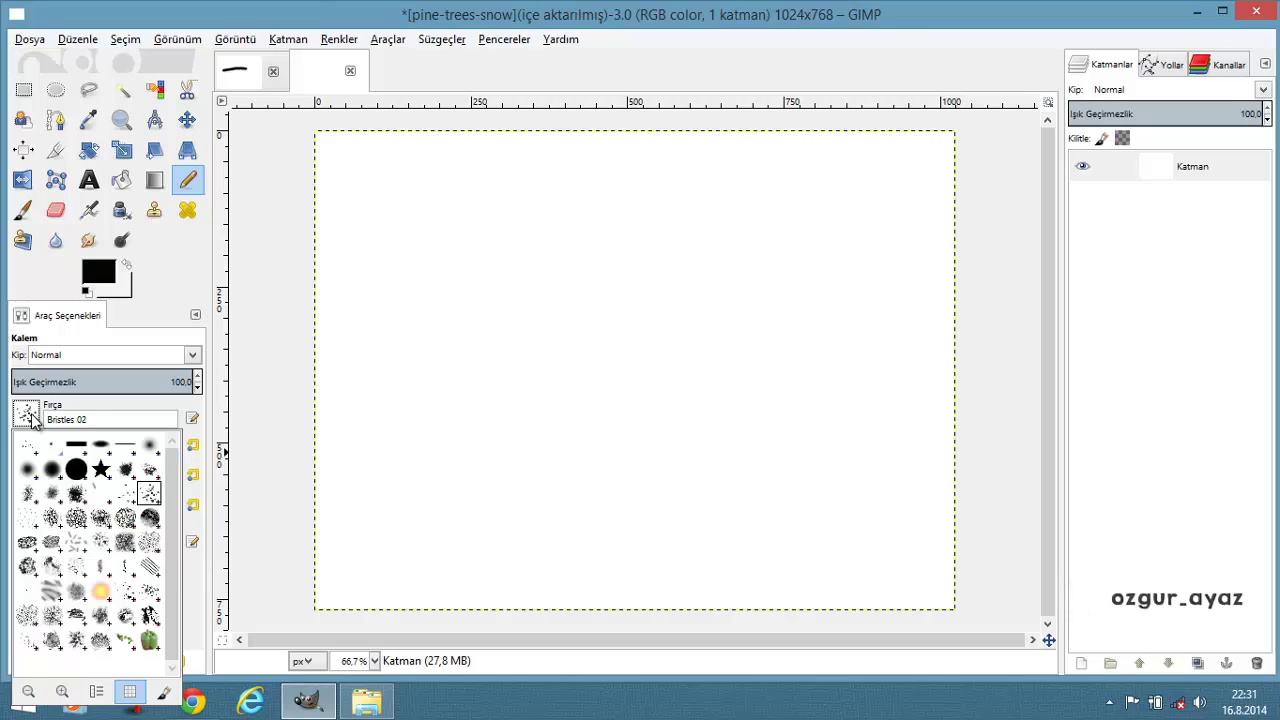
pyautogui.click(38, 422)
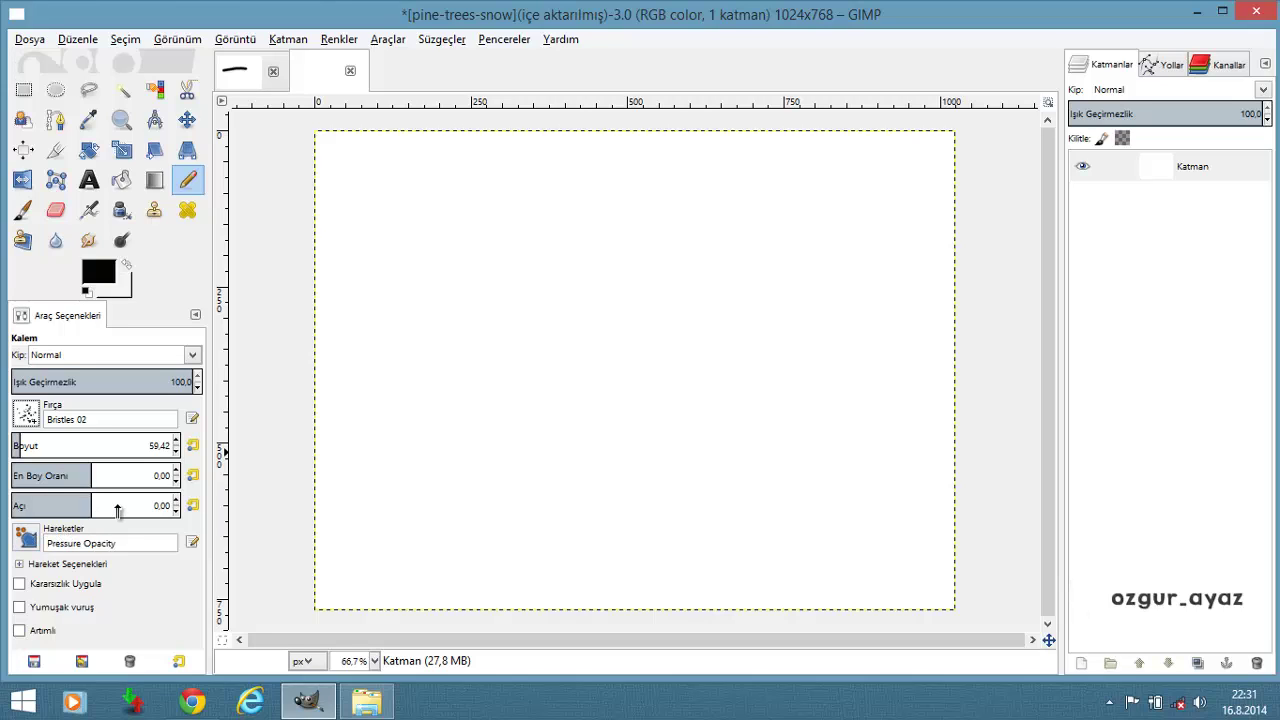
# Set pencil dynamics to Dynamics Random and test a stroke, then undo it
pyautogui.click(29, 543)
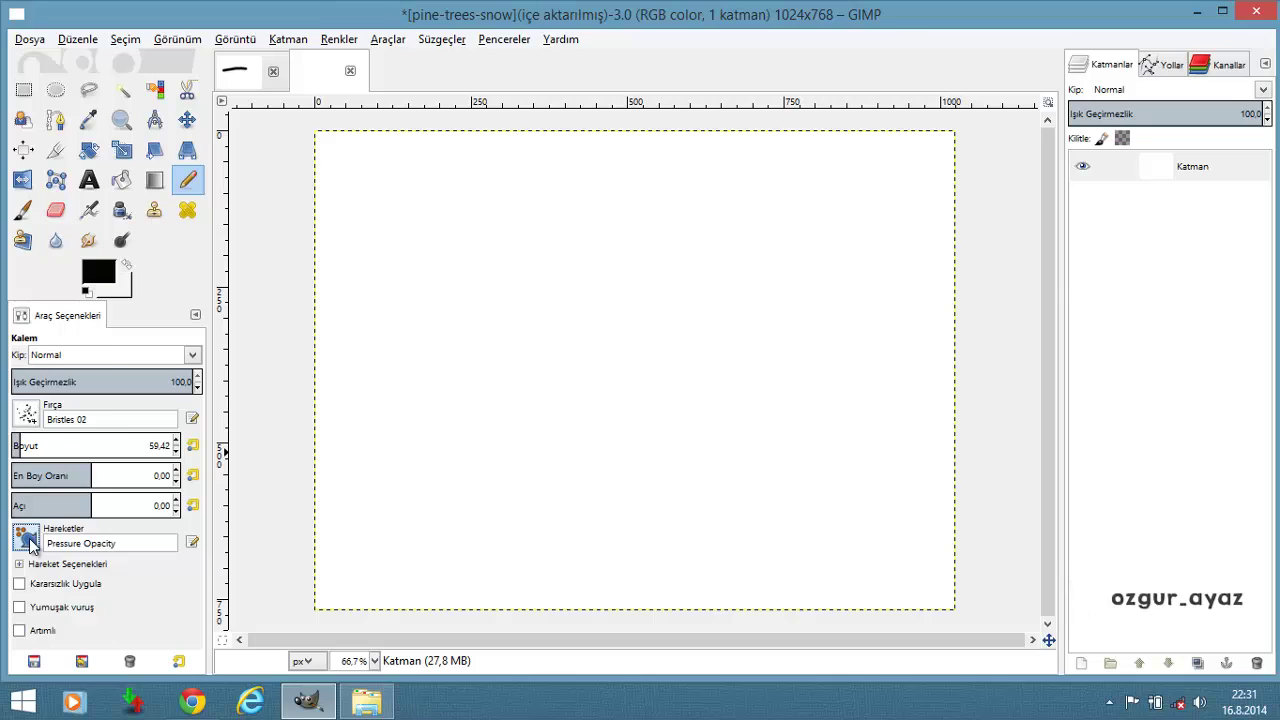
pyautogui.scroll(2, 58, 349)
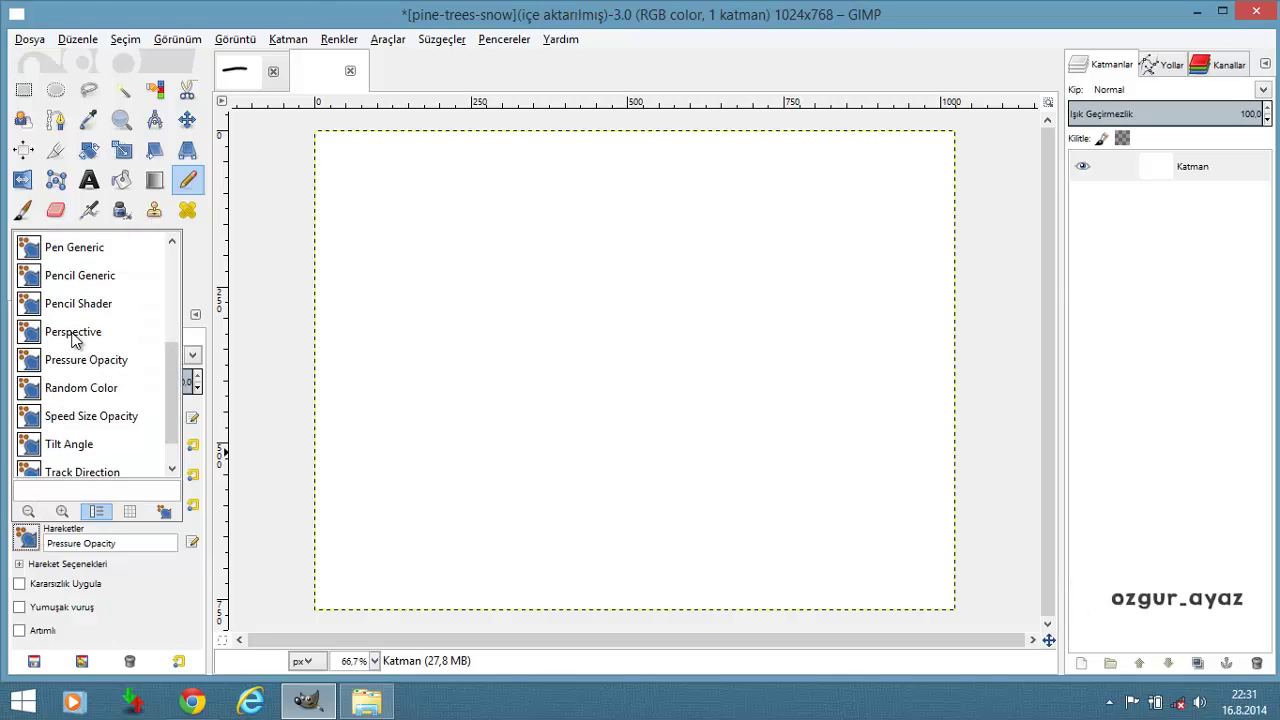
pyautogui.scroll(2, 80, 360)
pyautogui.scroll(3, 80, 416)
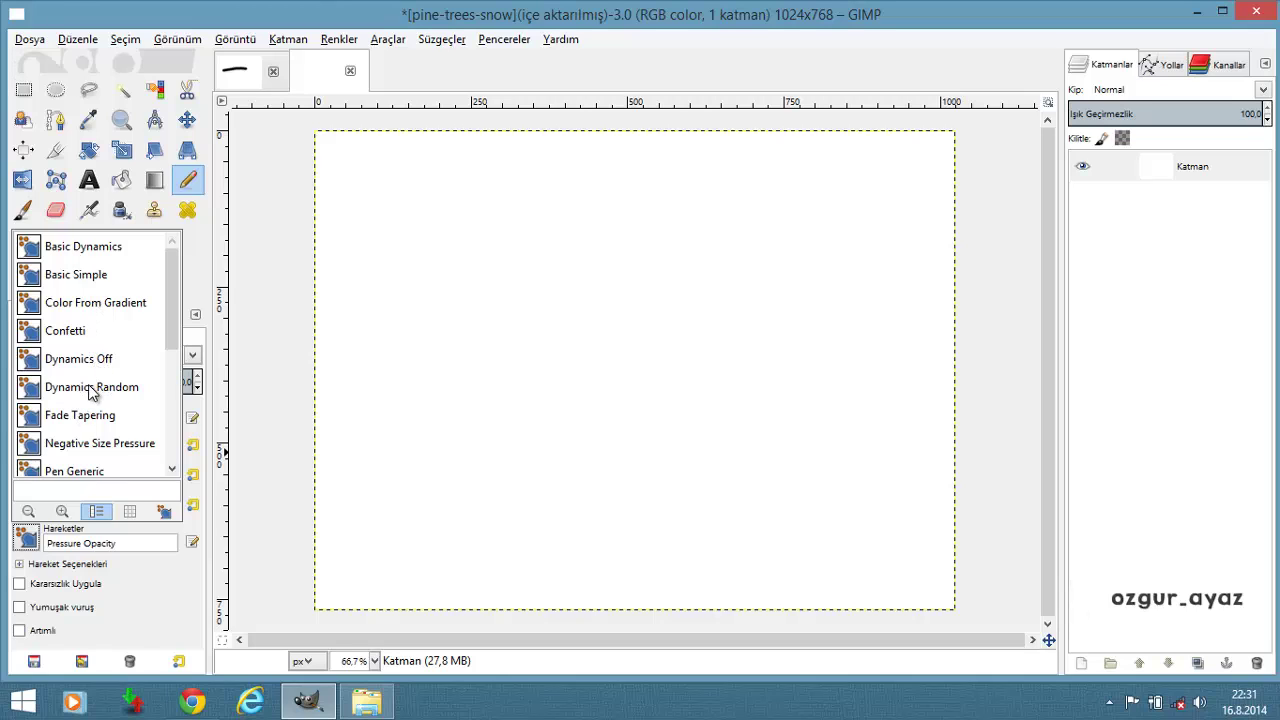
pyautogui.click(90, 391)
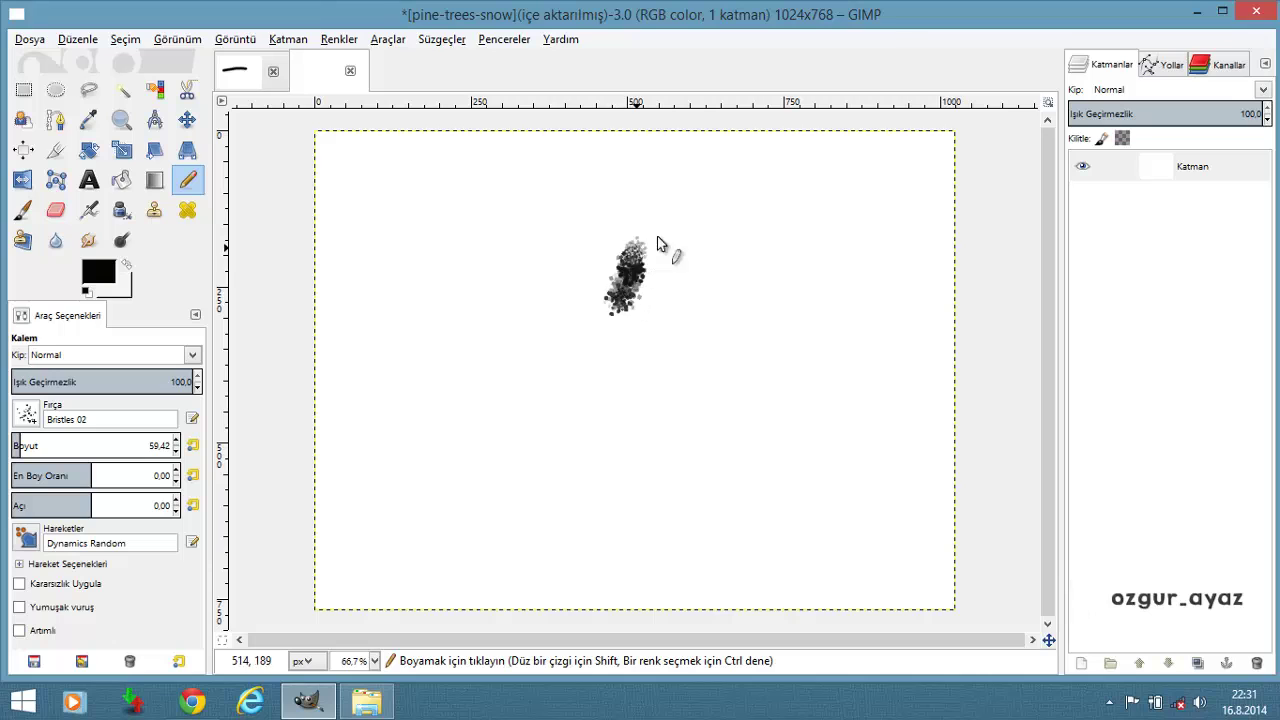
pyautogui.moveTo(657, 243); pyautogui.dragTo(674, 362)
pyautogui.hotkey('ctrl', 'z')
# Switch to the hard 2. Hardness 100 brush and paint a test stroke
pyautogui.click(27, 413)
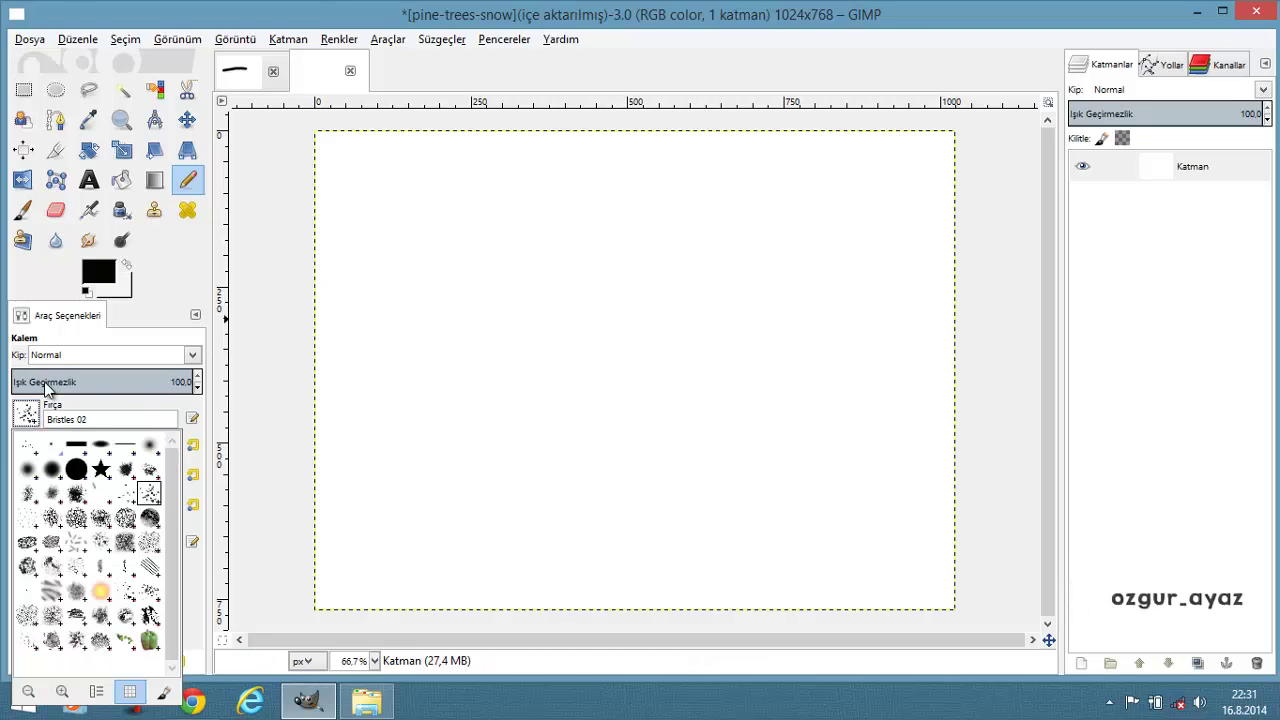
pyautogui.click(76, 468)
pyautogui.moveTo(555, 343)
pyautogui.mouseDown()
pyautogui.moveTo(659, 298)
pyautogui.moveTo(705, 400)
pyautogui.moveTo(670, 388)
pyautogui.moveTo(535, 392)
pyautogui.moveTo(503, 262)
pyautogui.moveTo(647, 245)
pyautogui.moveTo(760, 354)
pyautogui.moveTo(723, 499)
pyautogui.moveTo(475, 467)
pyautogui.moveTo(414, 252)
pyautogui.moveTo(470, 215)
pyautogui.mouseUp()
# Undo the previous stroke, then try the Pen Generic dynamics preset with an undone test stroke
pyautogui.hotkey('ctrl', 'z')
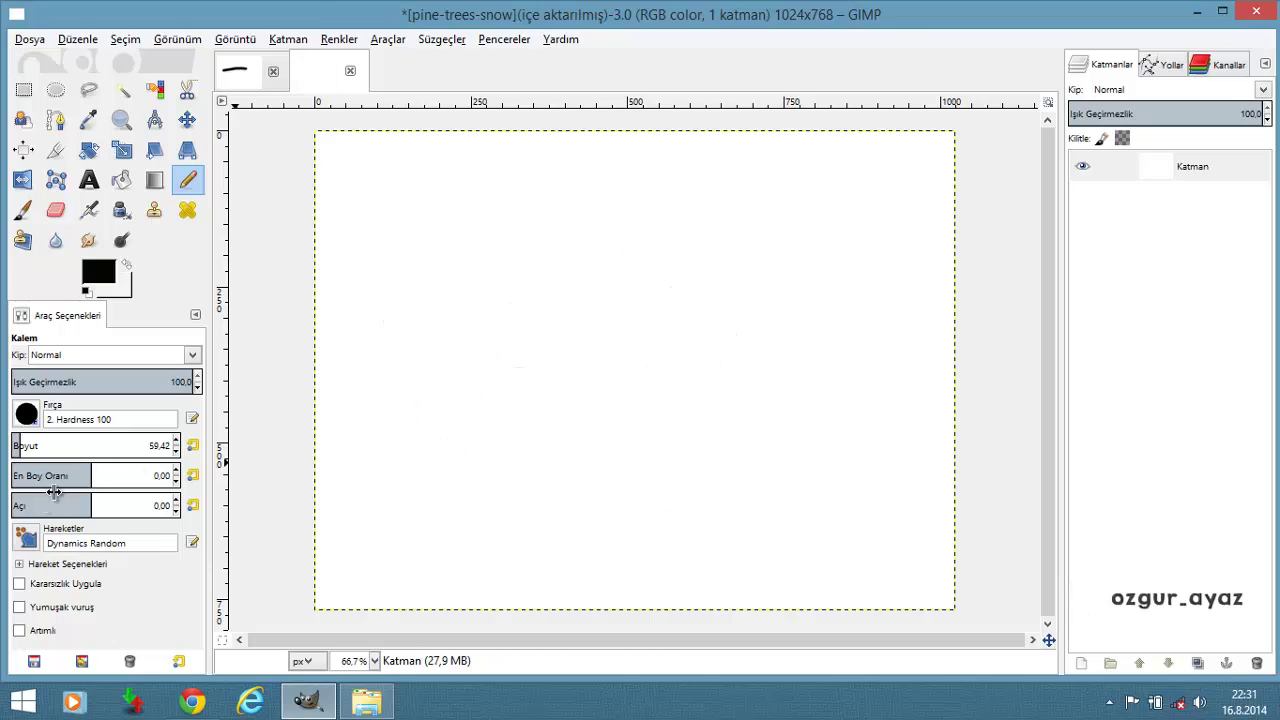
pyautogui.click(30, 543)
pyautogui.scroll(-1, 94, 443)
pyautogui.click(94, 441)
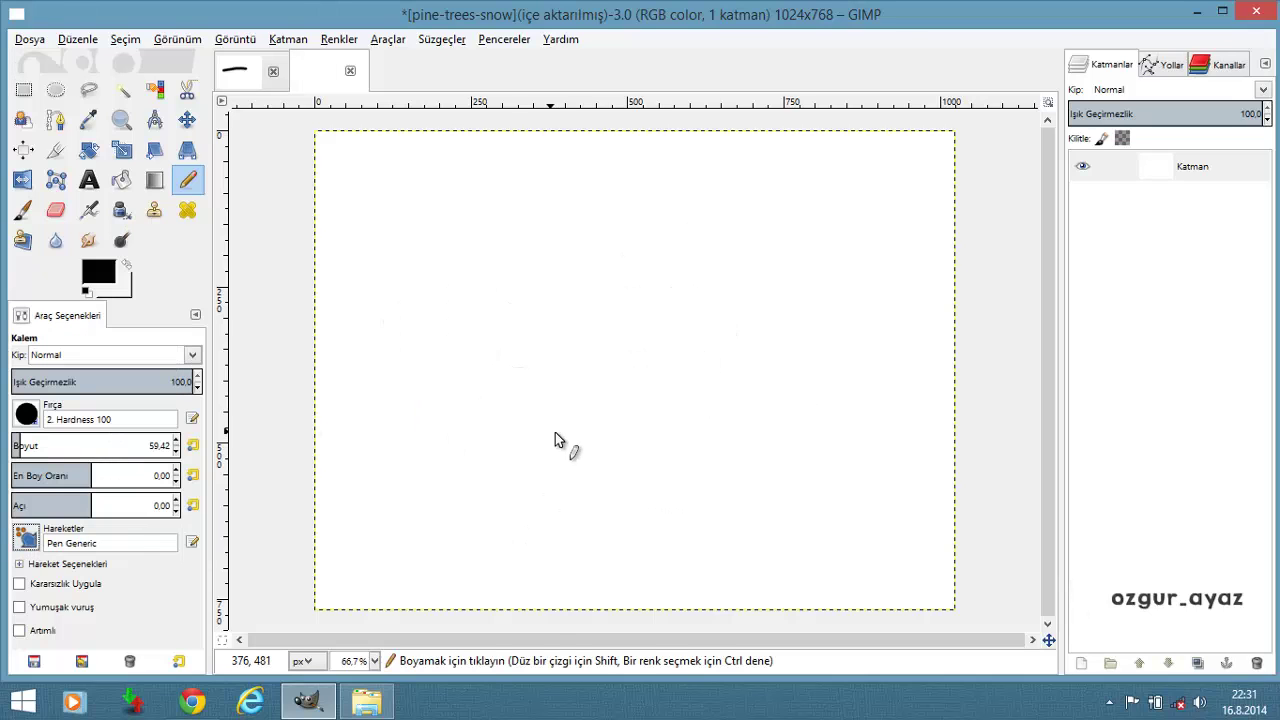
pyautogui.moveTo(564, 413)
pyautogui.mouseDown()
pyautogui.moveTo(684, 345)
pyautogui.moveTo(505, 352)
pyautogui.mouseUp()
pyautogui.hotkey('ctrl', 'z')
# Try the Tilt Angle dynamics preset with a thick test stroke, then undo it
pyautogui.click(28, 540)
pyautogui.scroll(-1, 115, 433)
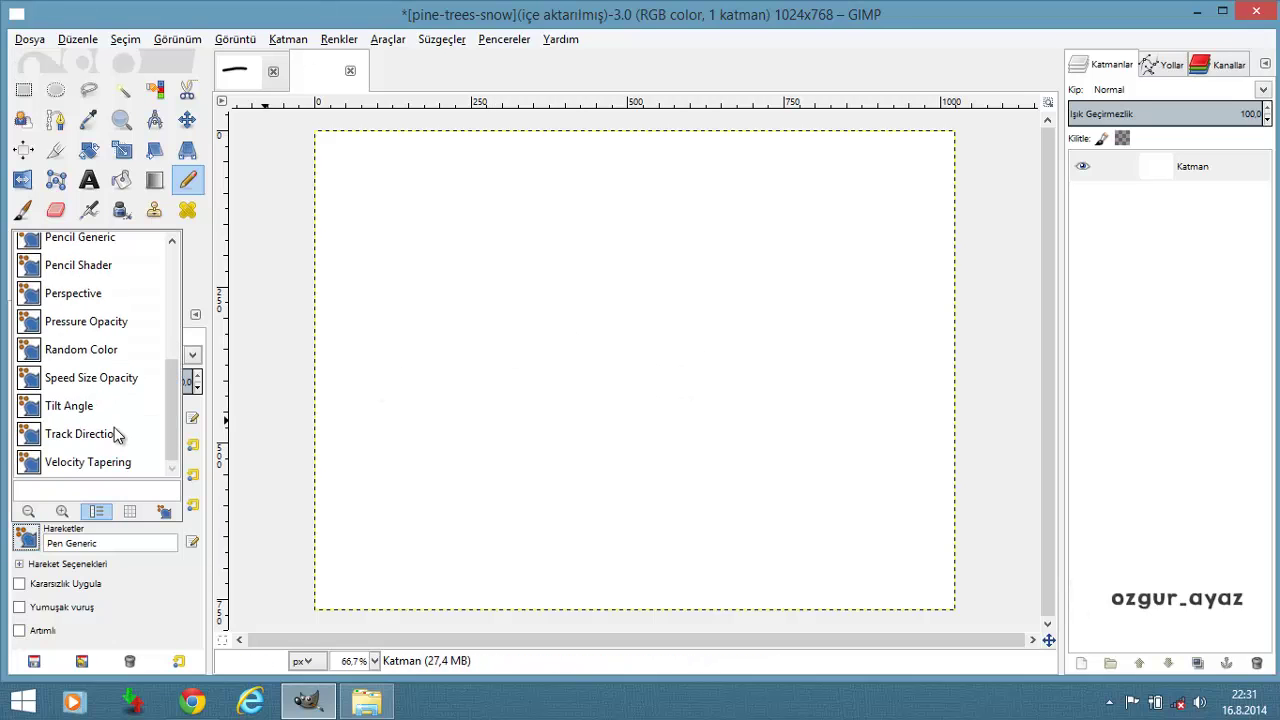
pyautogui.click(92, 408)
pyautogui.moveTo(488, 381)
pyautogui.mouseDown()
pyautogui.moveTo(525, 388)
pyautogui.moveTo(613, 297)
pyautogui.moveTo(726, 411)
pyautogui.mouseUp()
pyautogui.hotkey('ctrl', 'z')
# Try the Velocity Tapering dynamics preset with a curved test stroke, then undo it
pyautogui.click(28, 540)
pyautogui.click(85, 462)
pyautogui.moveTo(580, 352)
pyautogui.mouseDown()
pyautogui.moveTo(677, 420)
pyautogui.moveTo(871, 289)
pyautogui.moveTo(806, 497)
pyautogui.moveTo(436, 467)
pyautogui.moveTo(784, 260)
pyautogui.moveTo(374, 194)
pyautogui.moveTo(719, 362)
pyautogui.moveTo(940, 432)
pyautogui.mouseUp()
pyautogui.hotkey('ctrl', 'z')
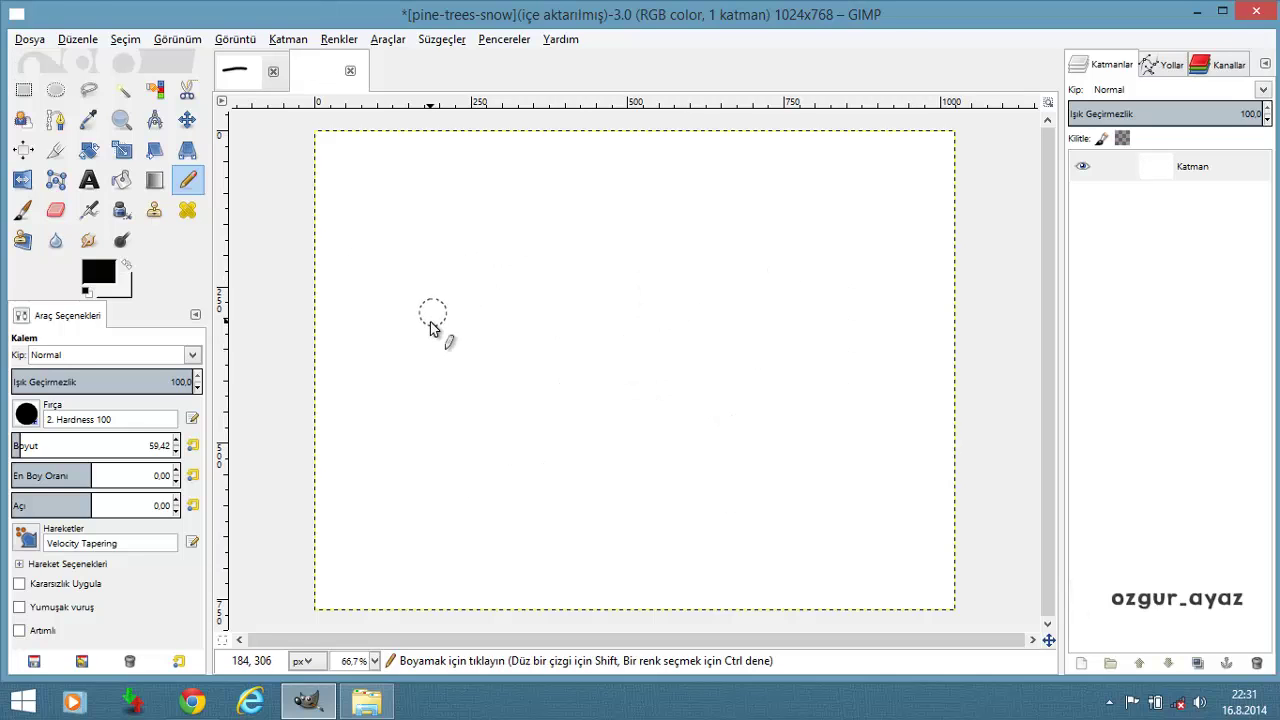
# Set dynamics to Dynamics Off and test a horizontal stroke, then undo it
pyautogui.click(29, 535)
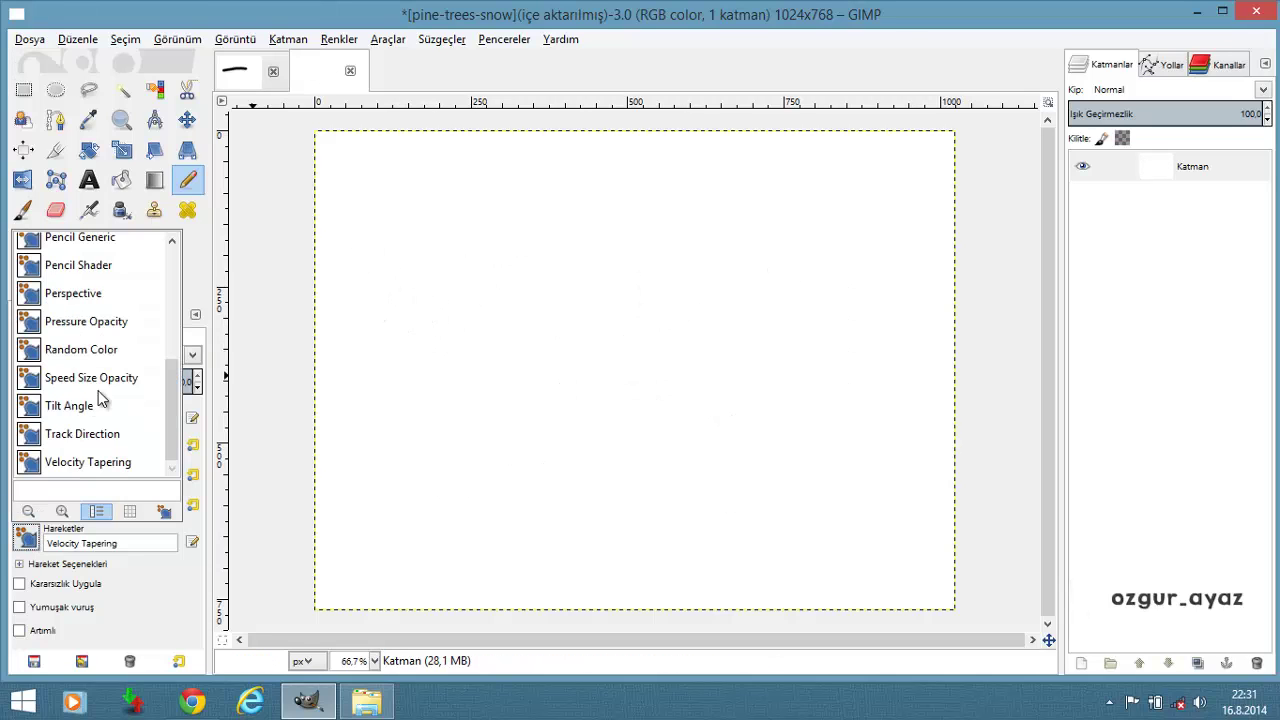
pyautogui.moveTo(167, 400); pyautogui.dragTo(167, 303)
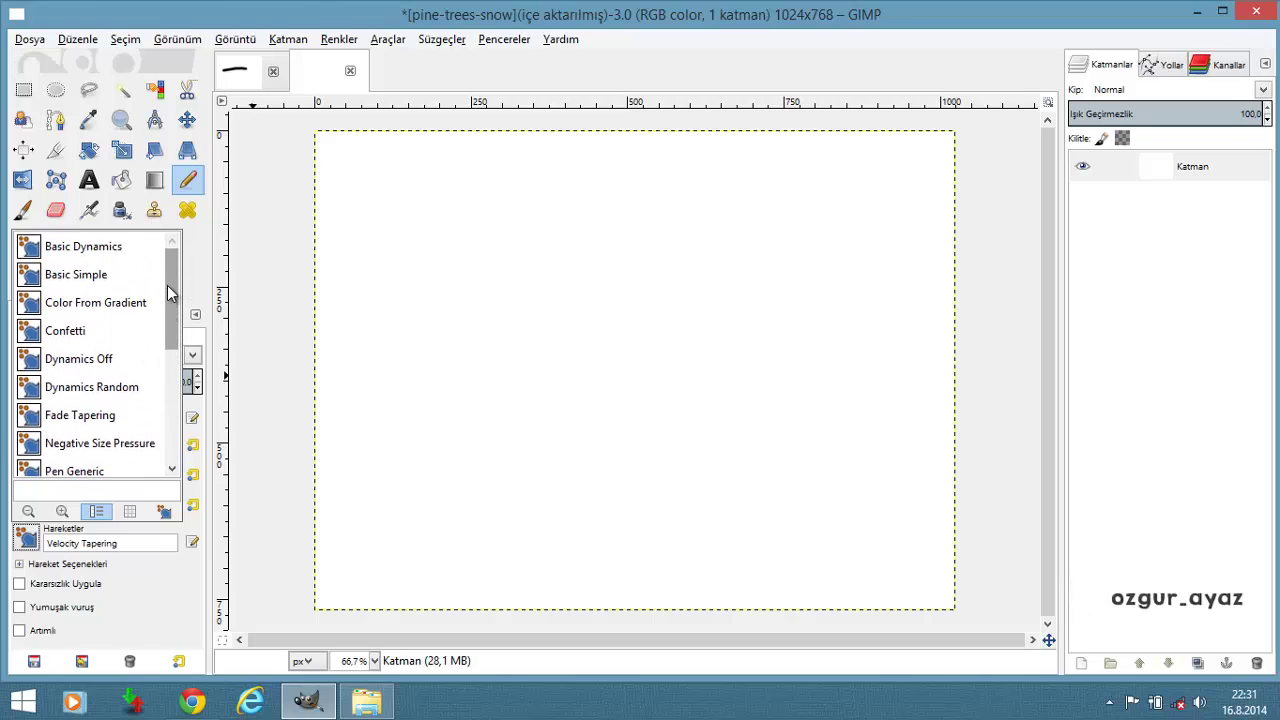
pyautogui.click(55, 360)
pyautogui.moveTo(544, 300); pyautogui.dragTo(764, 300)
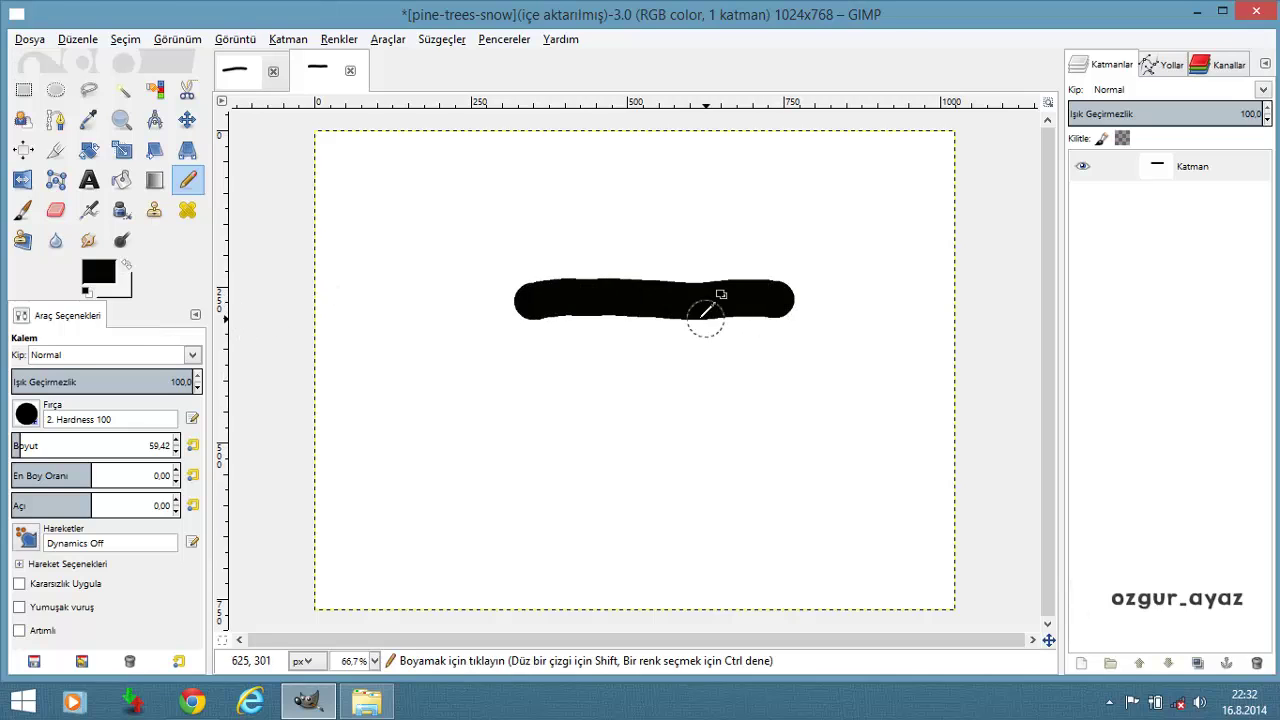
pyautogui.hotkey('ctrl', 'z')
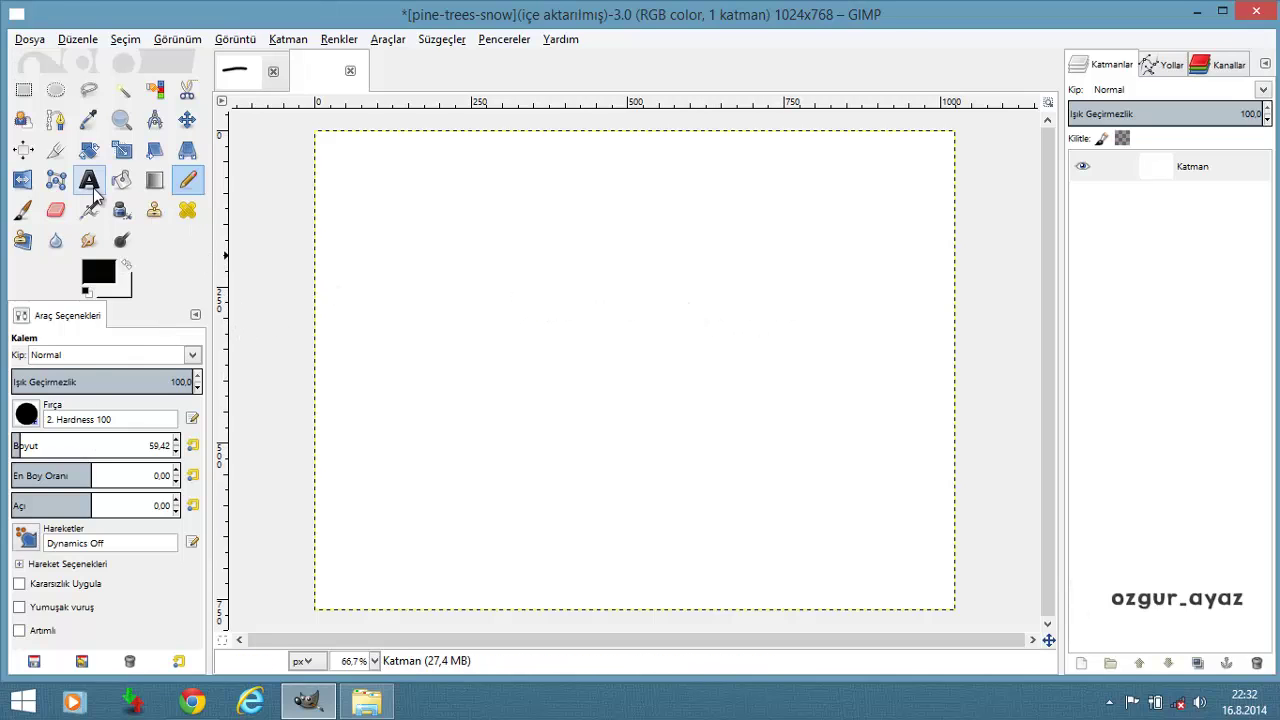
# Switch to the Paintbrush and paint horizontal and zigzag test strokes, undoing each
pyautogui.click(24, 209)
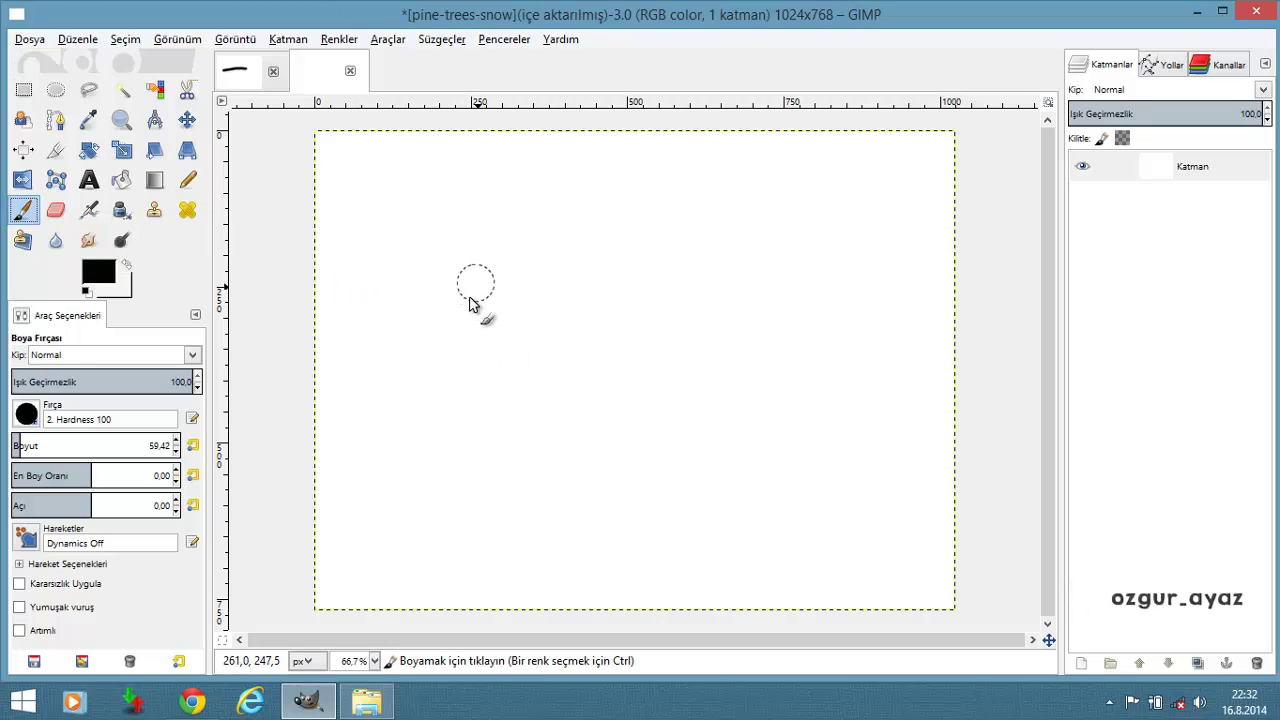
pyautogui.moveTo(406, 351); pyautogui.dragTo(776, 326)
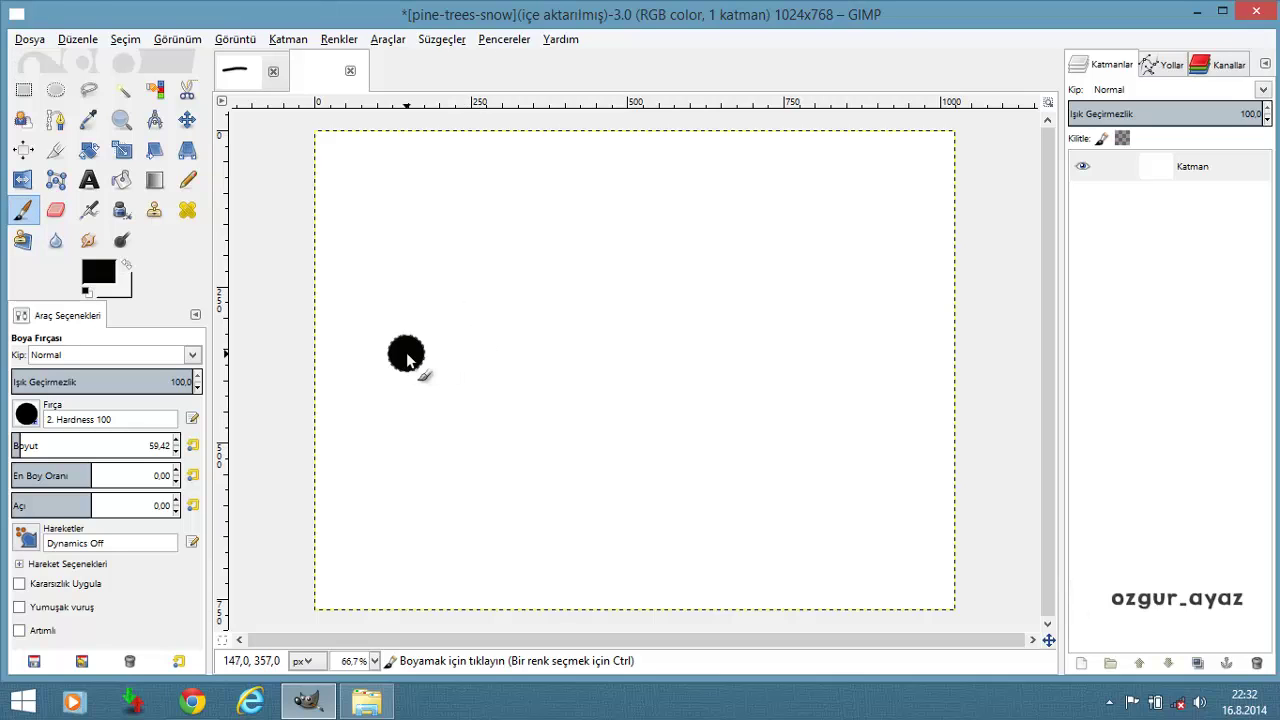
pyautogui.hotkey('ctrl', 'z')
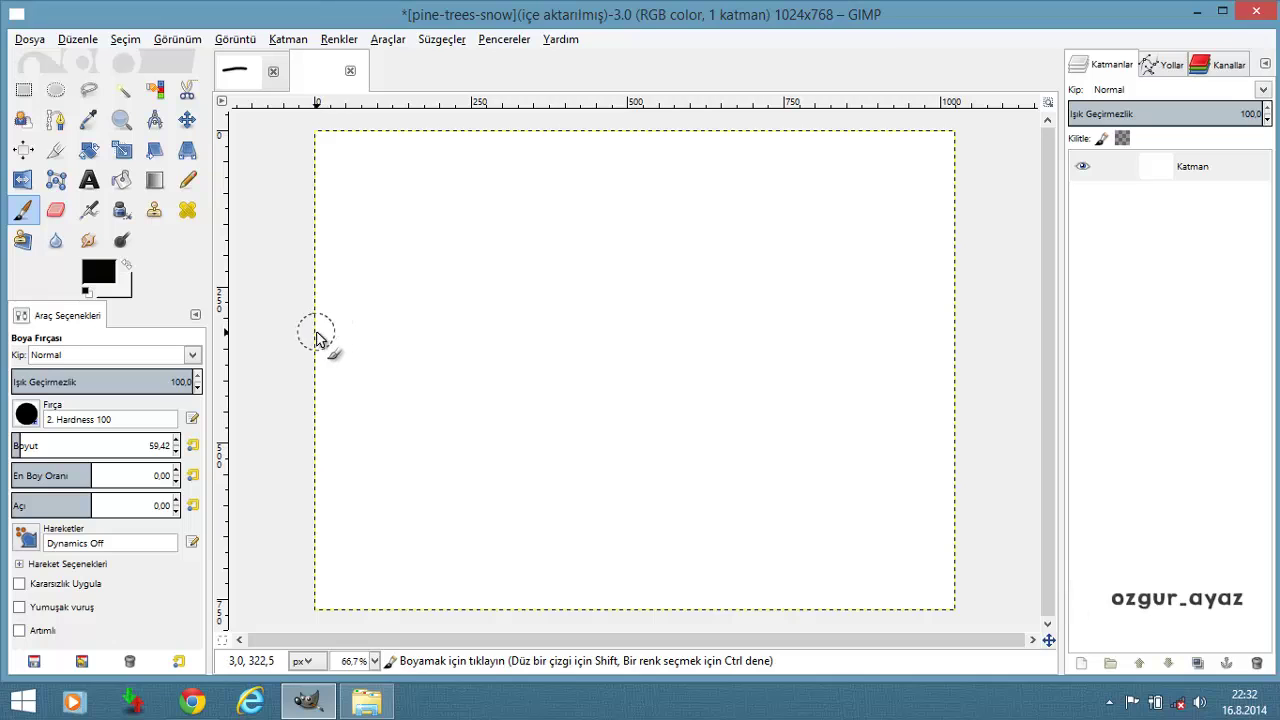
pyautogui.moveTo(316, 338)
pyautogui.mouseDown()
pyautogui.moveTo(720, 320)
pyautogui.moveTo(334, 463)
pyautogui.moveTo(825, 420)
pyautogui.moveTo(709, 553)
pyautogui.moveTo(729, 409)
pyautogui.mouseUp()
pyautogui.hotkey('ctrl', 'z')
# Paint a horizontal stroke, zoom in to inspect its soft edges, then undo it
pyautogui.scroll(1, 571, 363)
pyautogui.scroll(1, 503, 356)
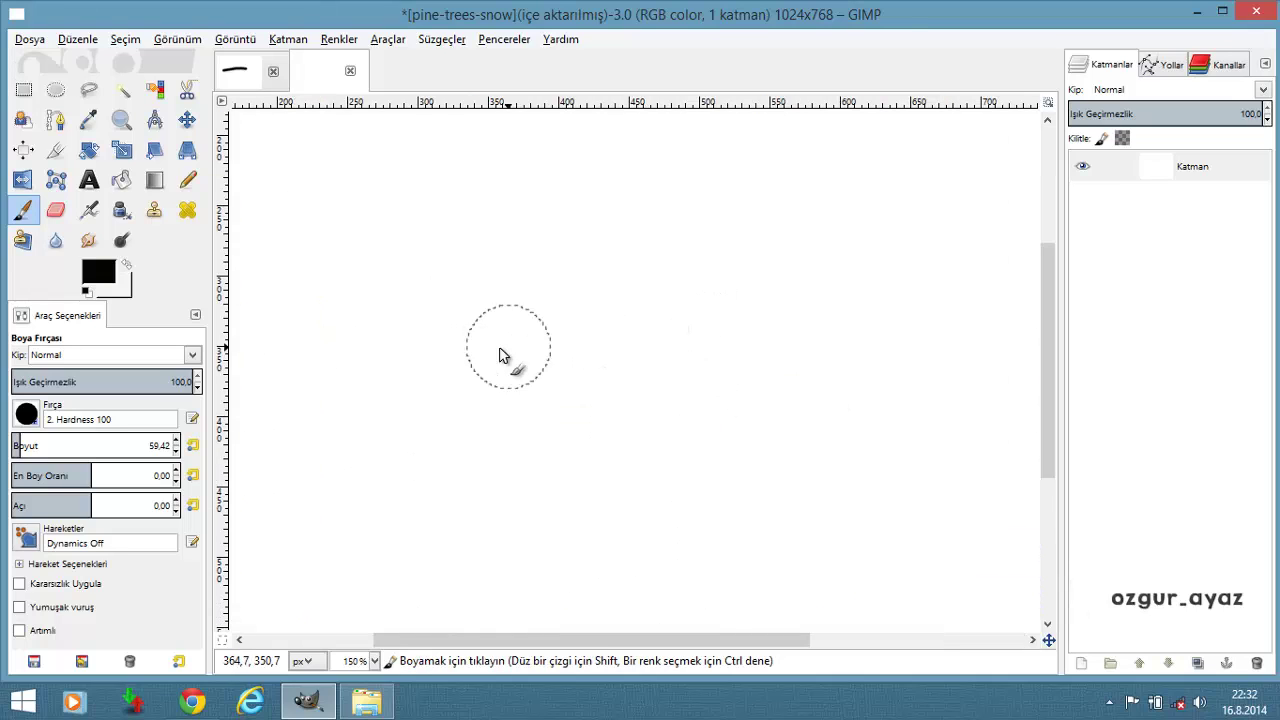
pyautogui.moveTo(503, 356); pyautogui.dragTo(837, 329)
pyautogui.scroll(3, 700, 286)
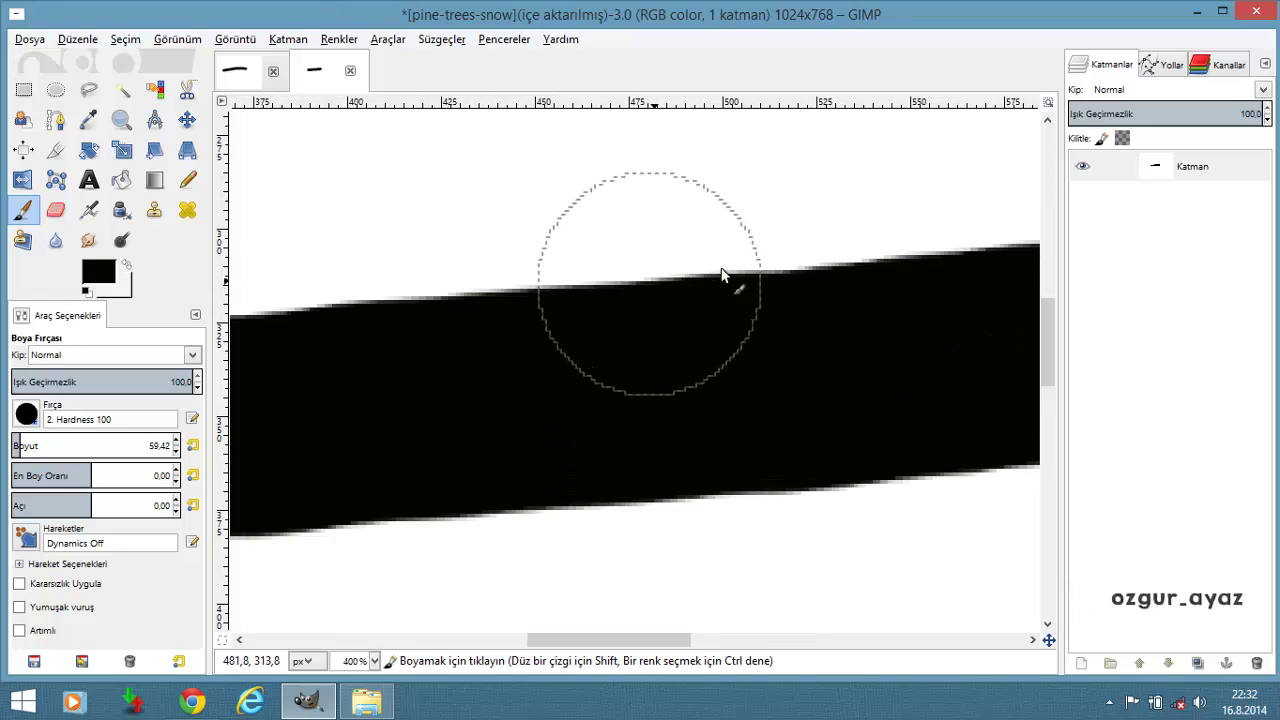
pyautogui.scroll(-2, 700, 277)
pyautogui.scroll(-2, 664, 280)
pyautogui.scroll(-1, 665, 280)
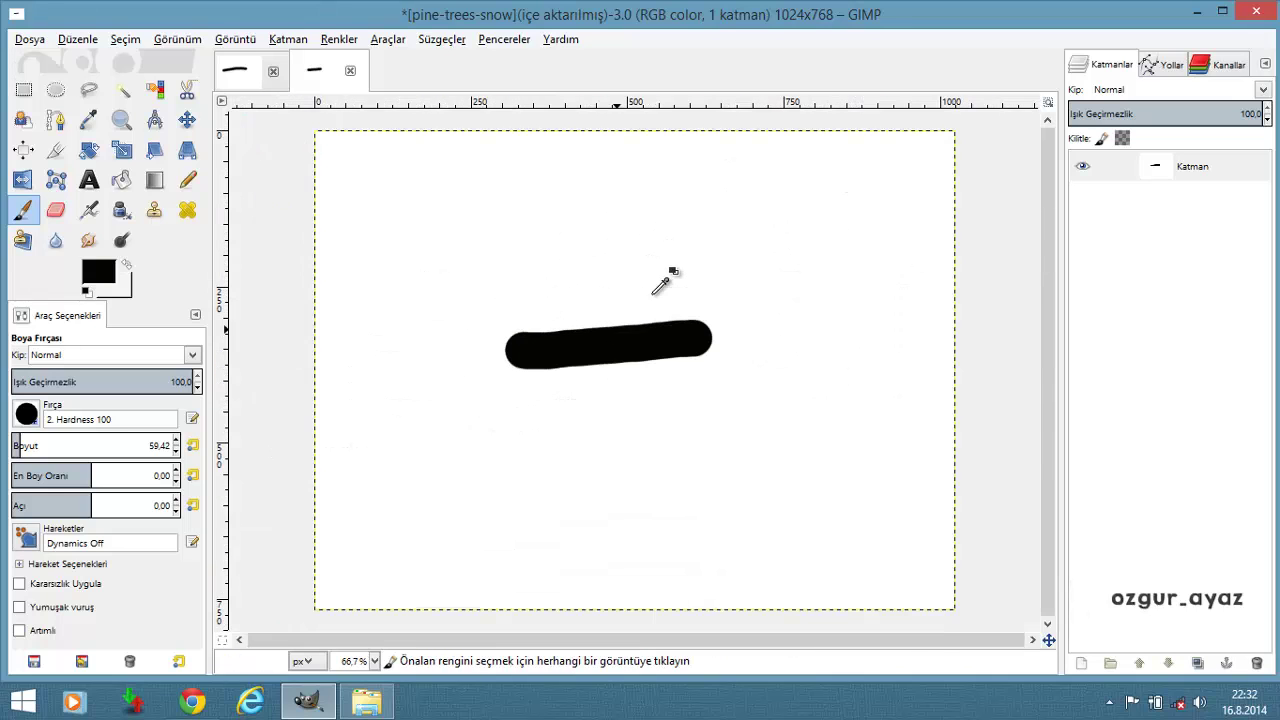
pyautogui.scroll(4, 603, 294)
pyautogui.scroll(-1, 643, 340)
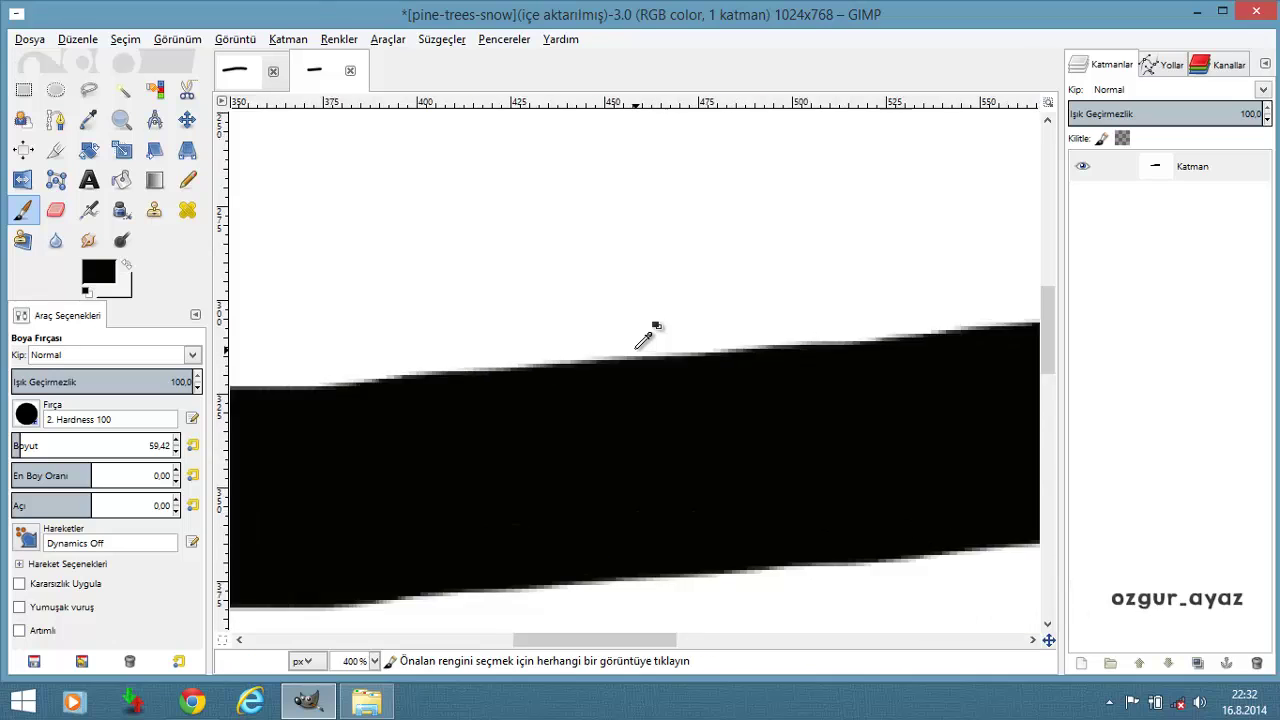
pyautogui.scroll(-1, 643, 340)
pyautogui.scroll(-1, 643, 340)
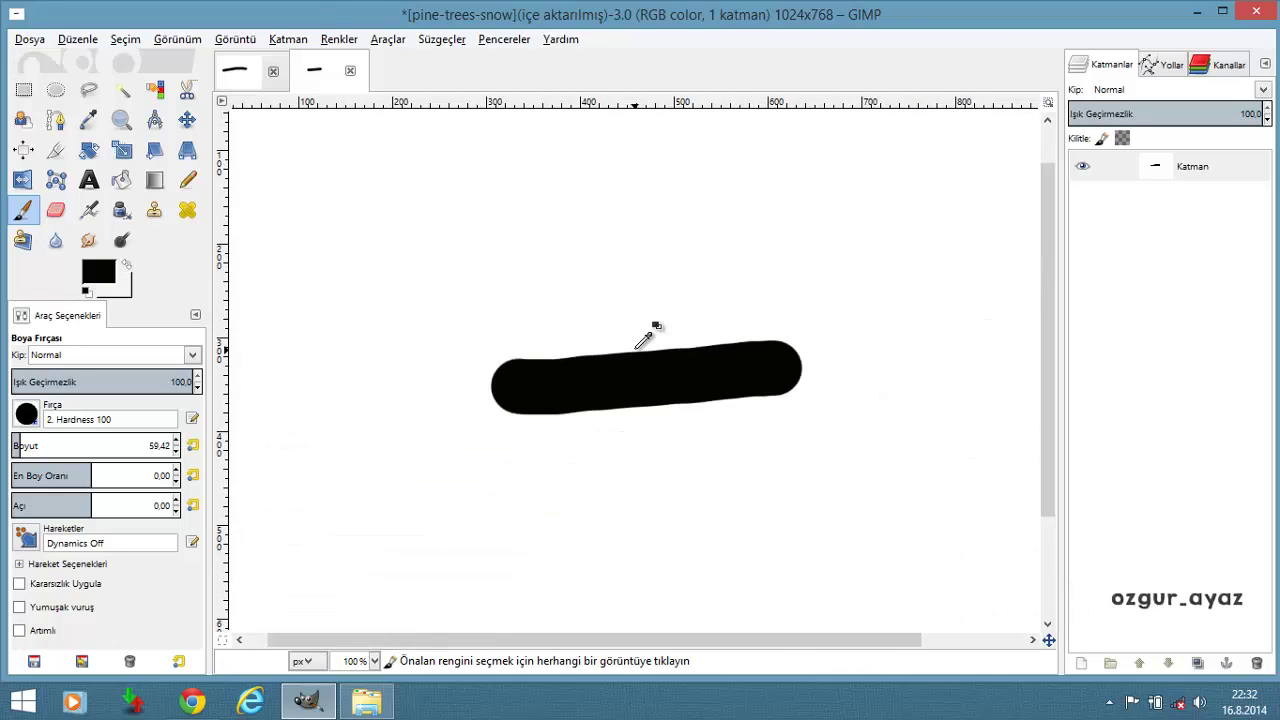
pyautogui.scroll(2, 643, 340)
pyautogui.hotkey('ctrl', 'z')
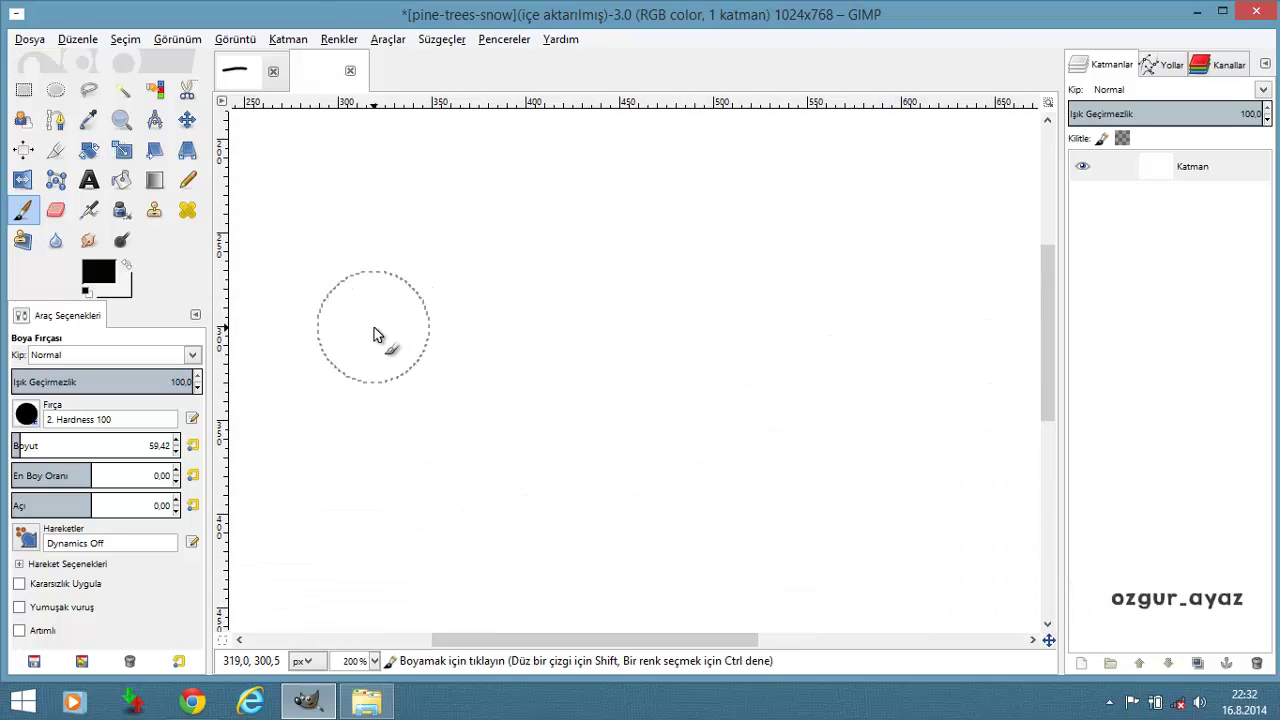
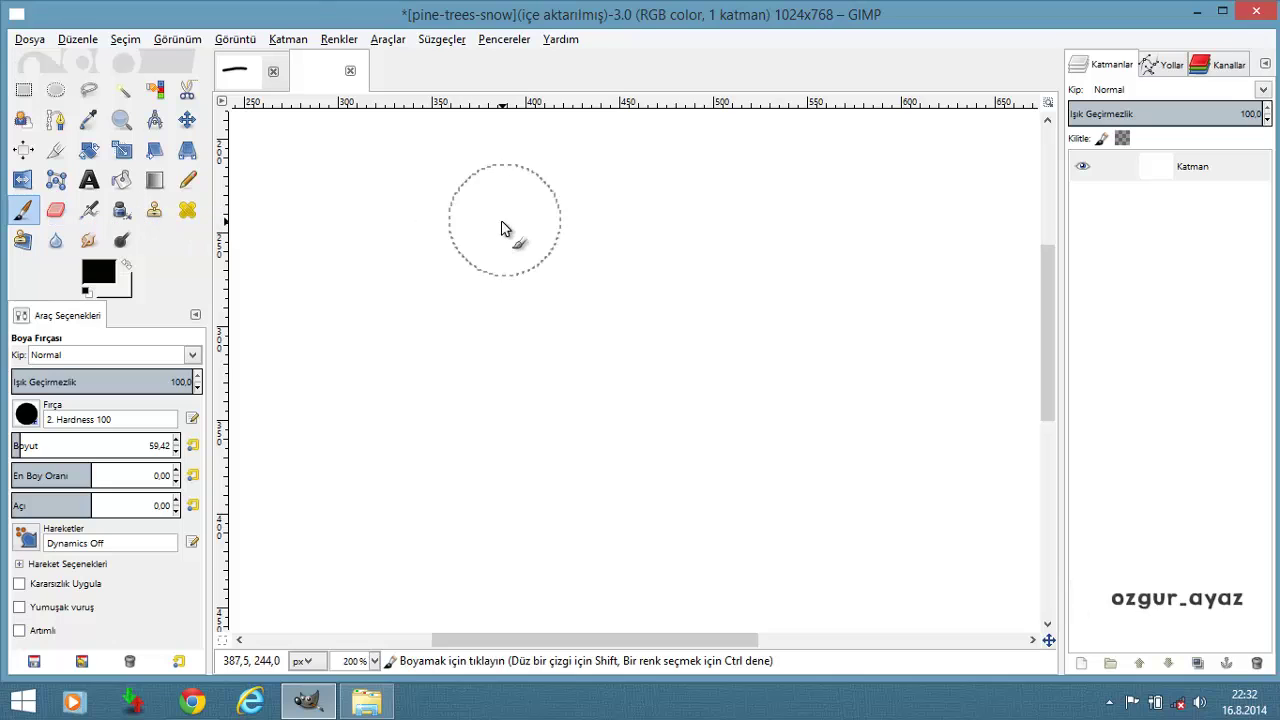
# Choose a bright green as the painting colour
pyautogui.keyDown('ctrl'); pyautogui.scroll(-1, 515, 222); pyautogui.keyUp('ctrl')
pyautogui.keyDown('ctrl'); pyautogui.scroll(-1, 437, 248); pyautogui.keyUp('ctrl')
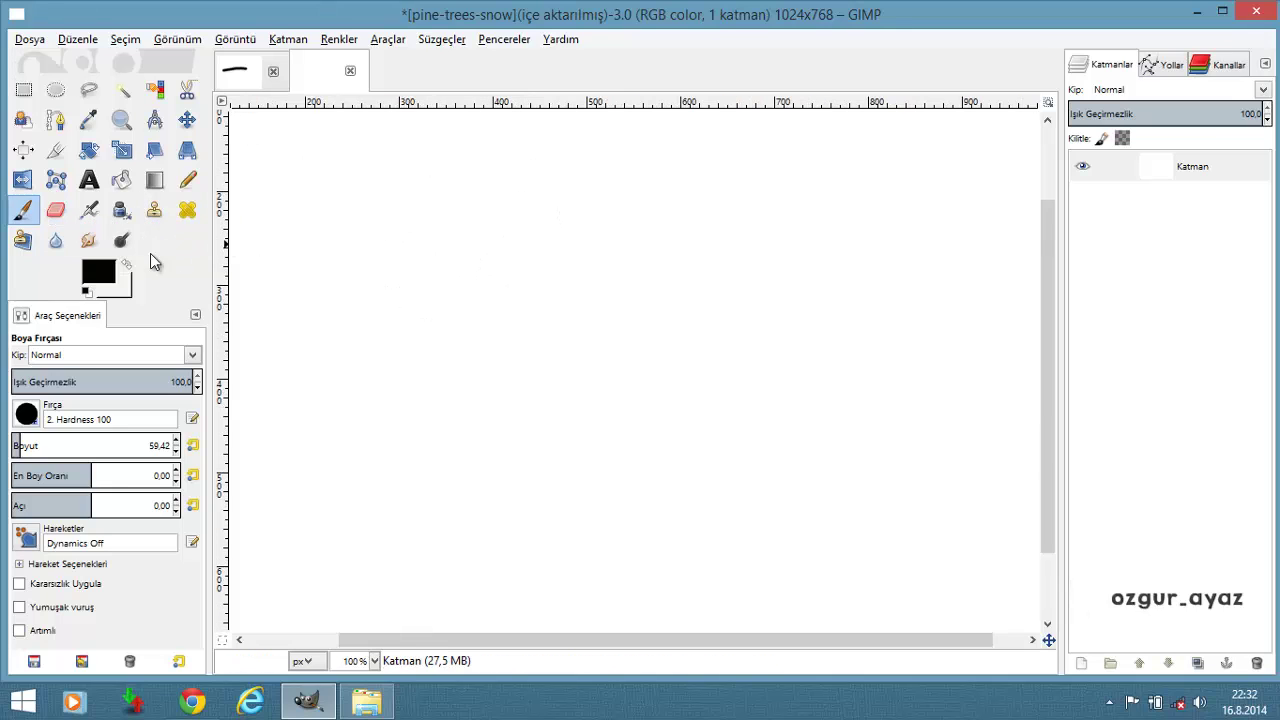
pyautogui.click(95, 270)
pyautogui.moveTo(238, 337); pyautogui.dragTo(268, 255)
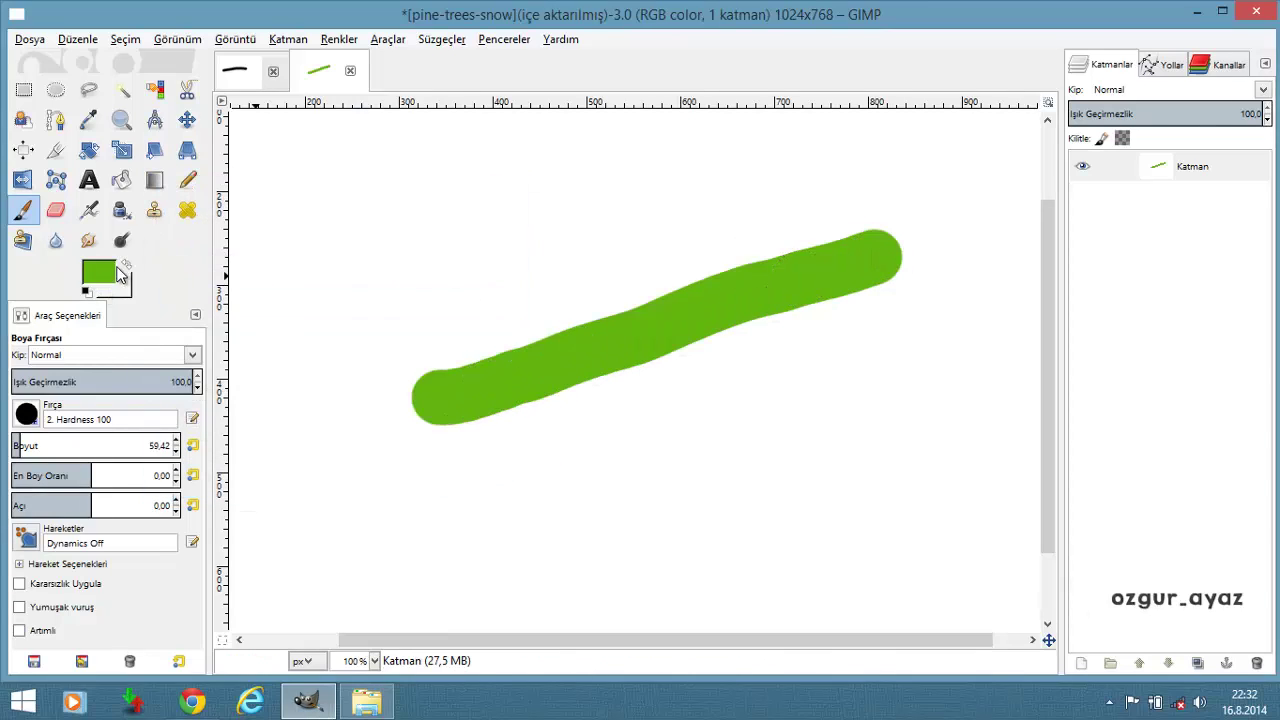
# Set the foreground colour to black from the recent colours
pyautogui.click(104, 278)
pyautogui.click(430, 397)
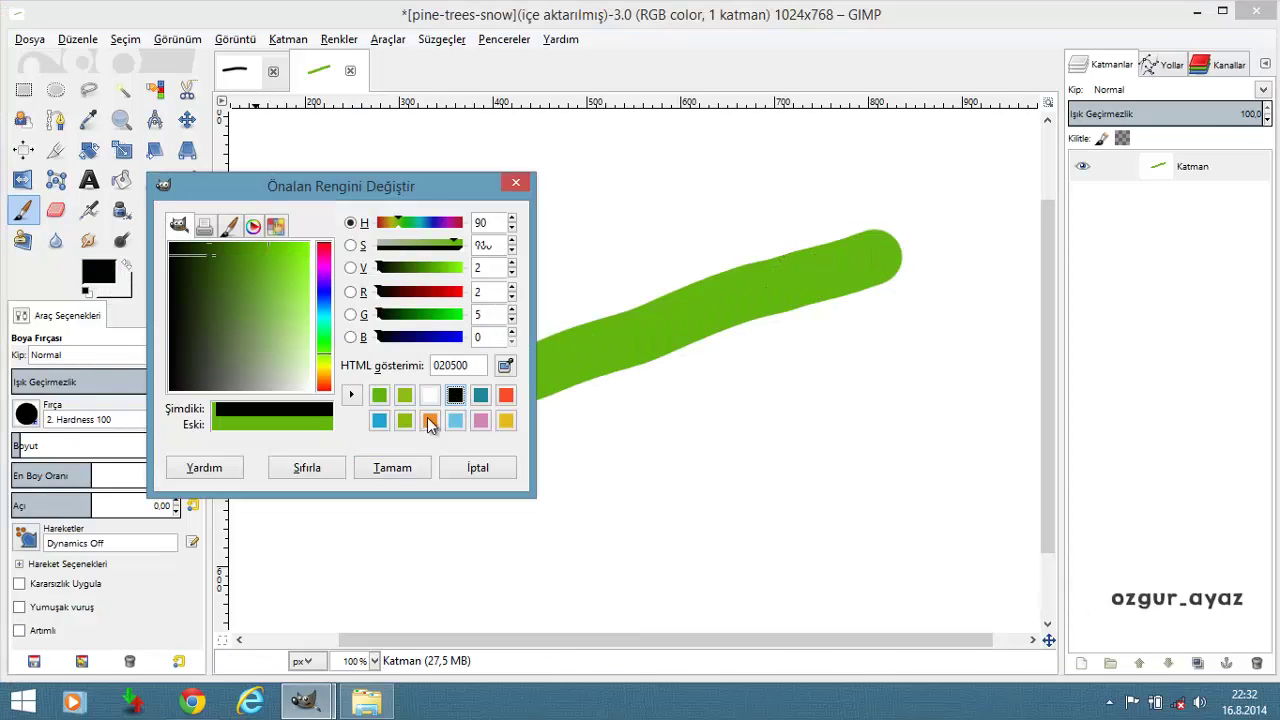
pyautogui.click(405, 466)
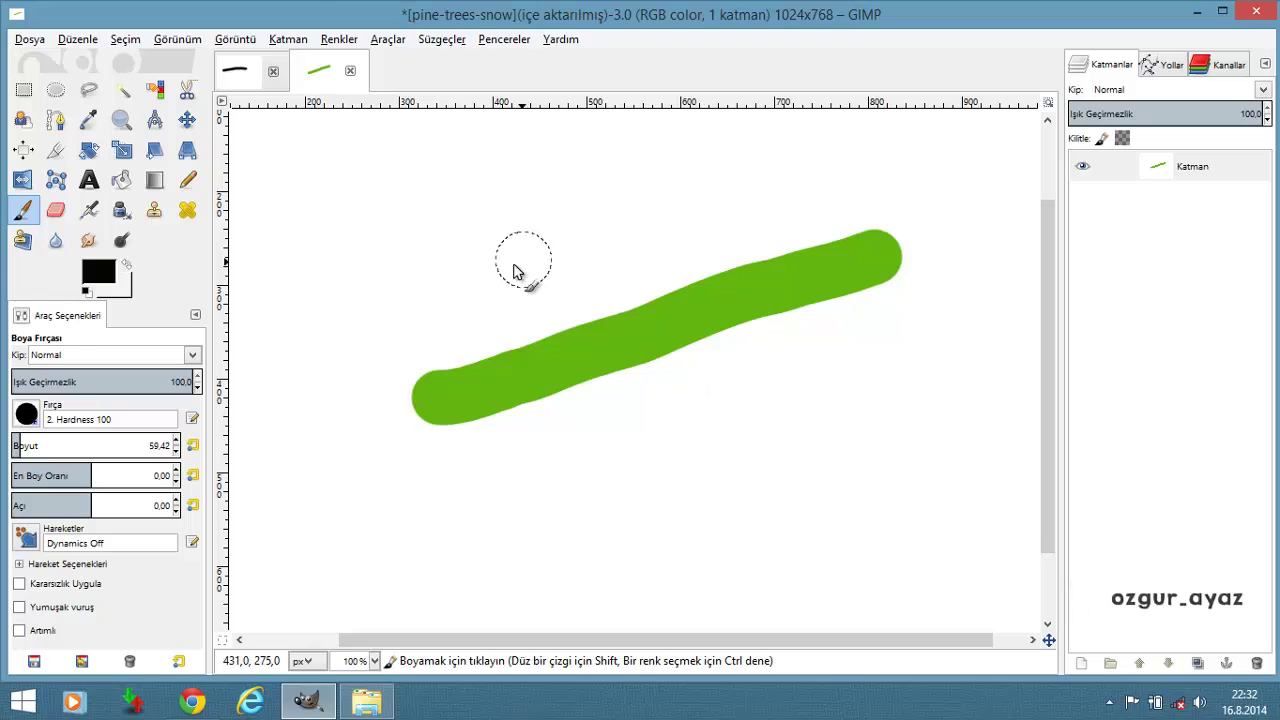
# Ctrl-click the test stroke to sample its green as the foreground colour
pyautogui.press('ctrl')
pyautogui.keyDown('ctrl'); pyautogui.click(648, 329); pyautogui.keyUp('ctrl')
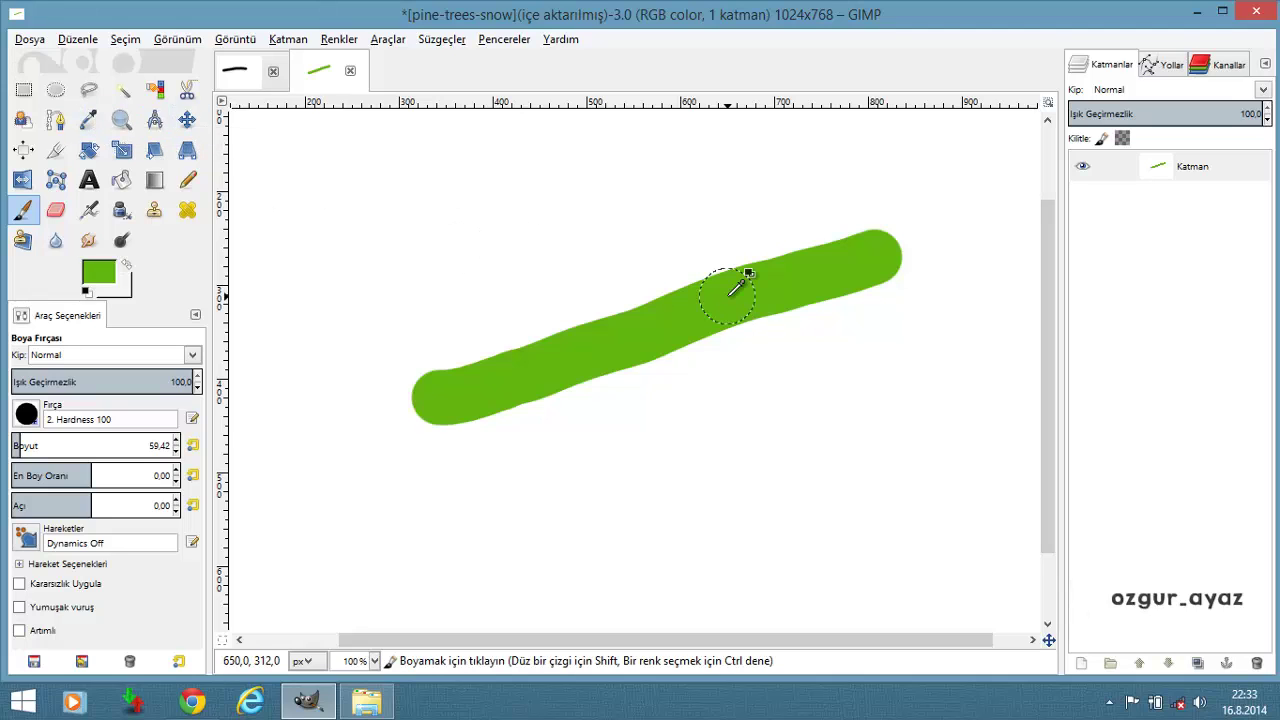
pyautogui.scroll(-1, 735, 290)
pyautogui.scroll(2, 652, 310)
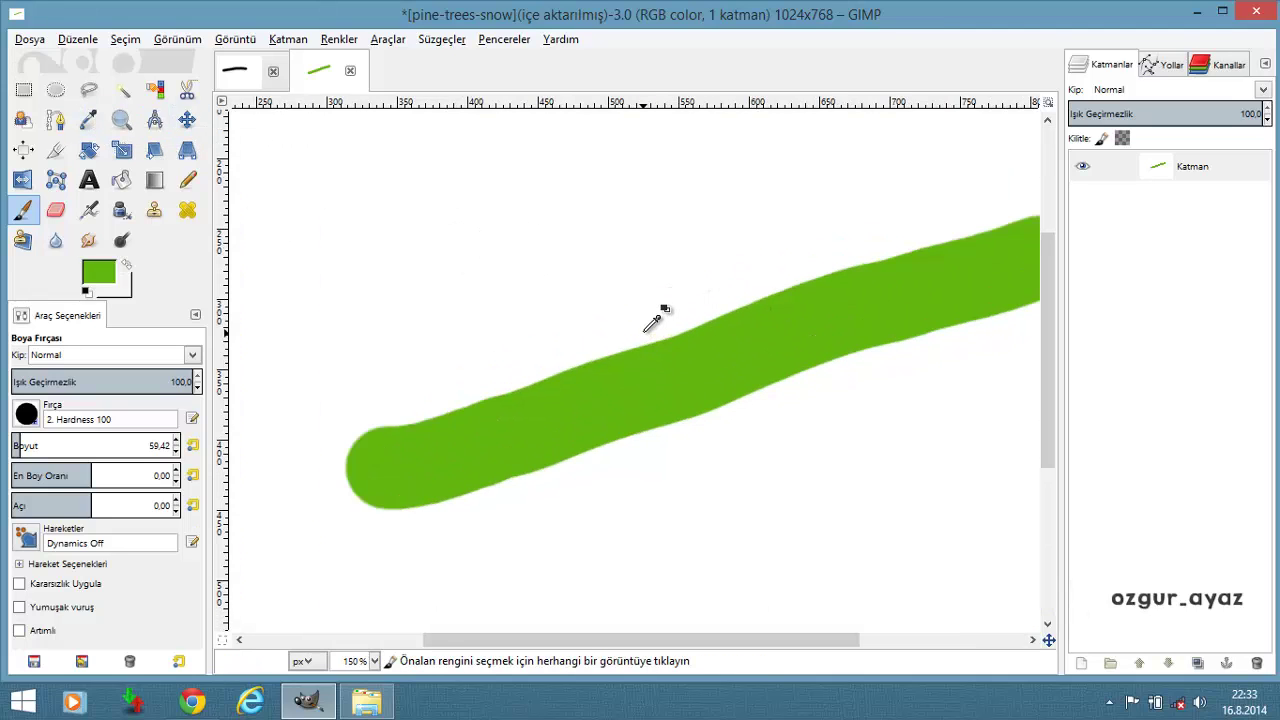
# Undo the green test stroke so the canvas is blank
pyautogui.hotkey('ctrl', 'z')
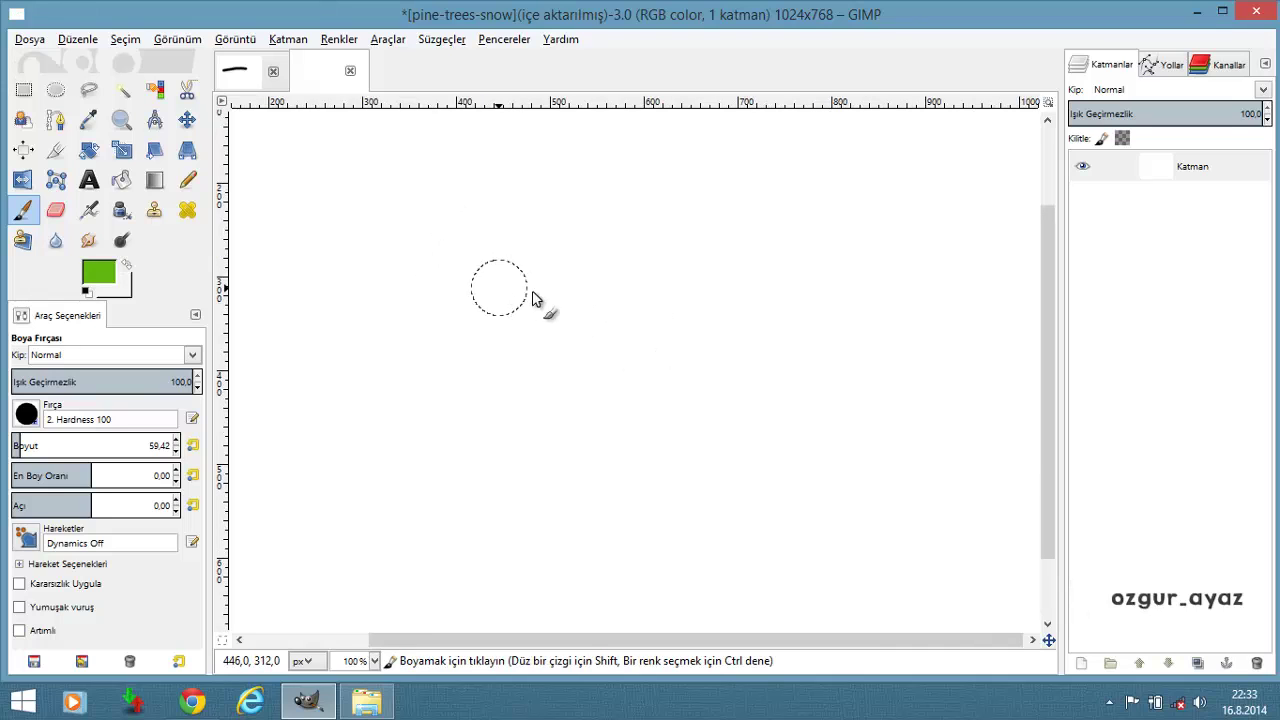
pyautogui.scroll(-2, 534, 291)
pyautogui.scroll(-1, 535, 290)
pyautogui.scroll(2, 535, 290)
pyautogui.scroll(-1, 535, 290)
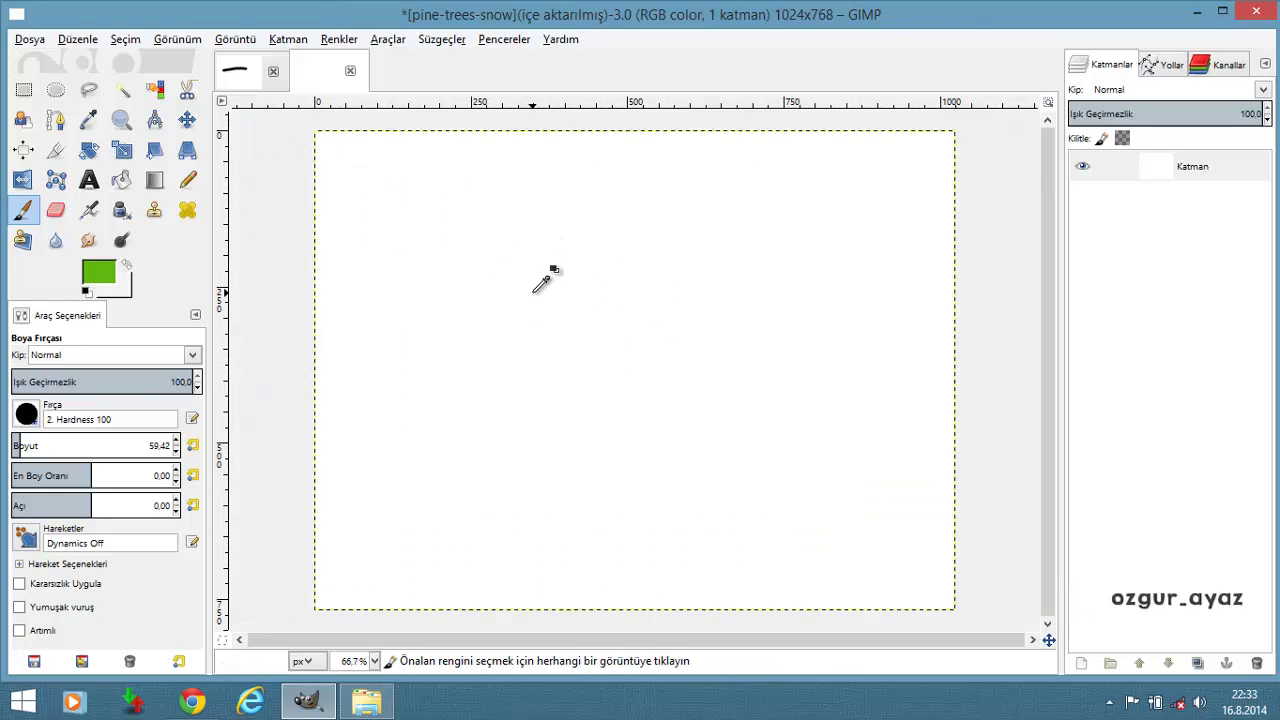
pyautogui.scroll(-1, 535, 290)
pyautogui.scroll(1, 534, 291)
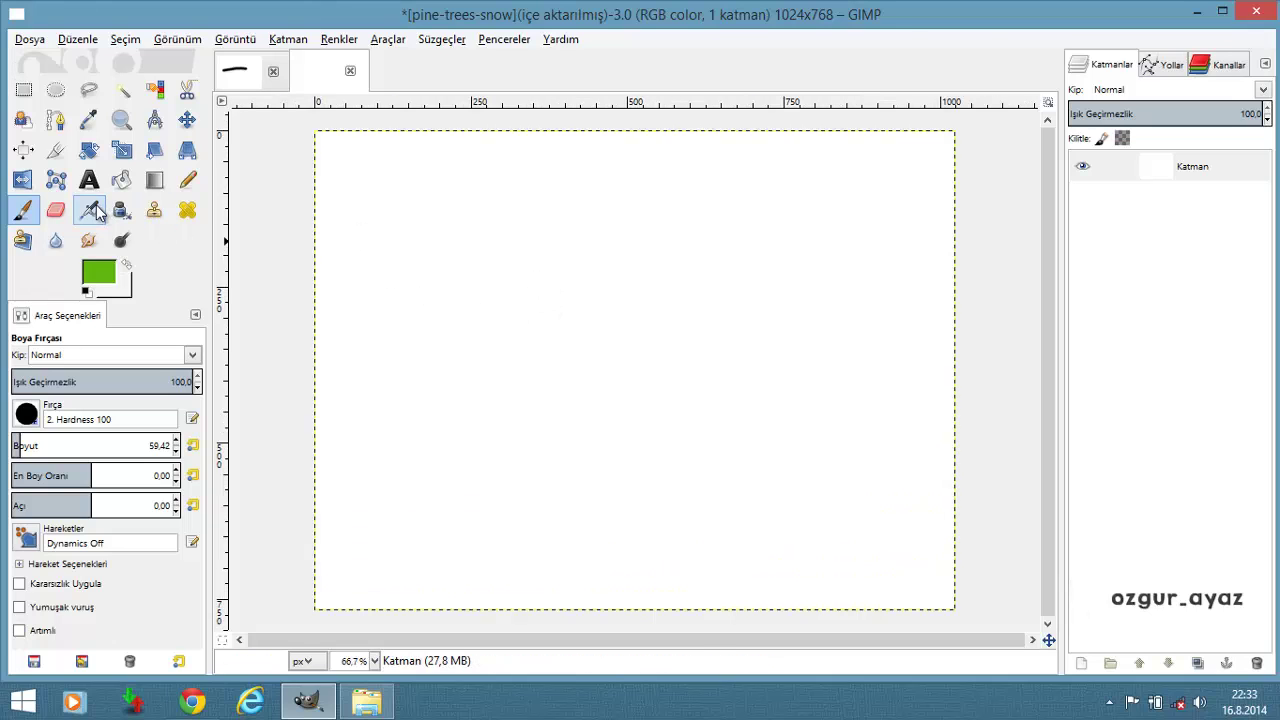
# Paint a thick diagonal green stroke with the Paintbrush
pyautogui.click(57, 214)
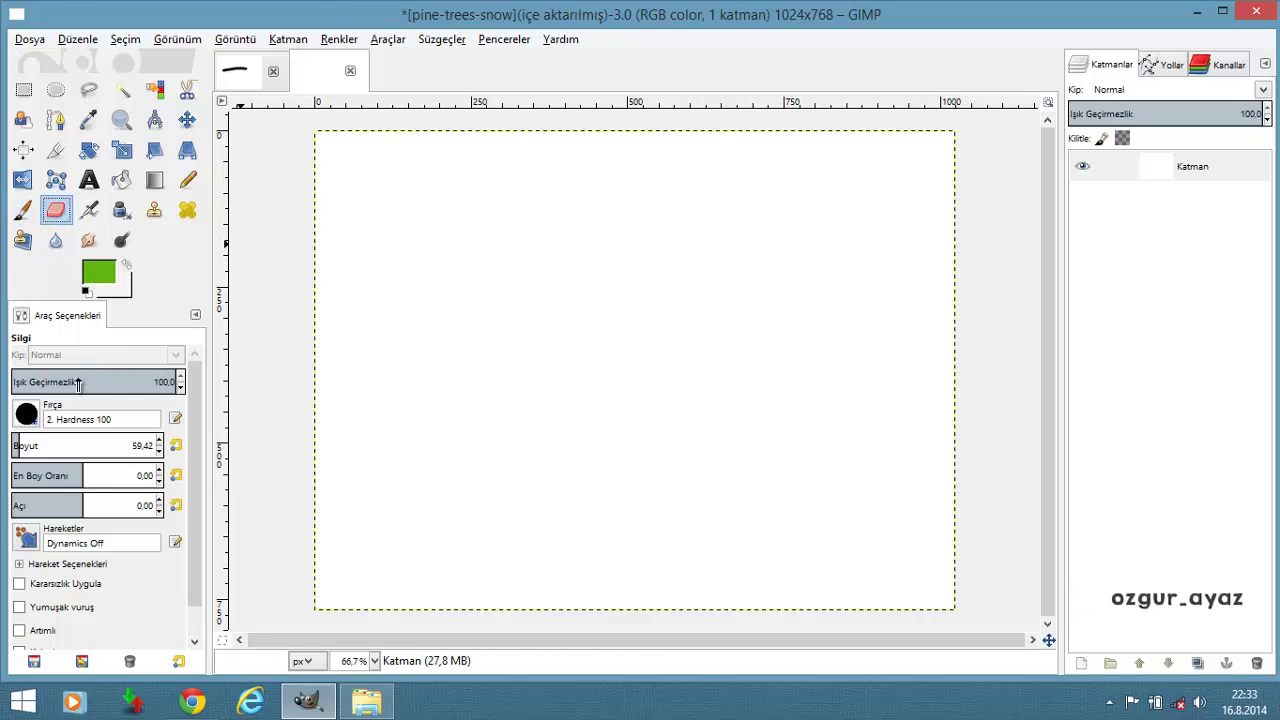
pyautogui.click(22, 210)
pyautogui.moveTo(435, 233); pyautogui.dragTo(723, 510)
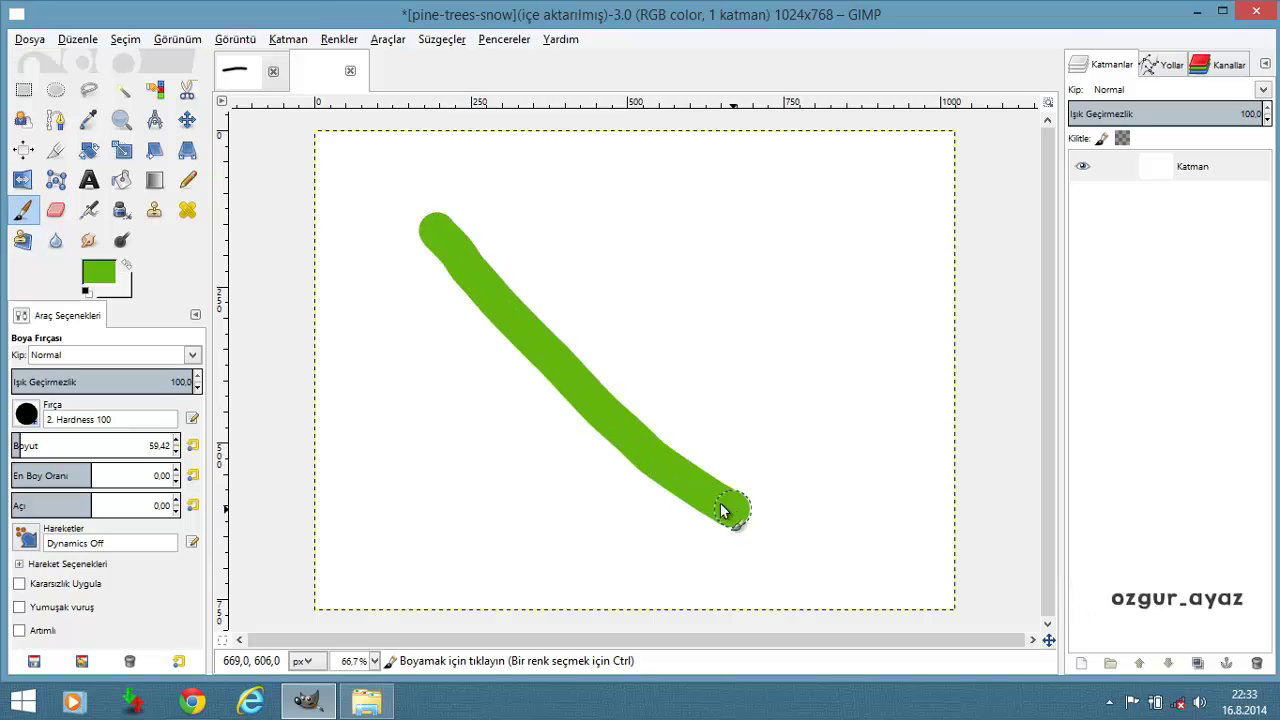
# Test the Eraser at 44.9 opacity across the stroke, then undo it
pyautogui.click(57, 213)
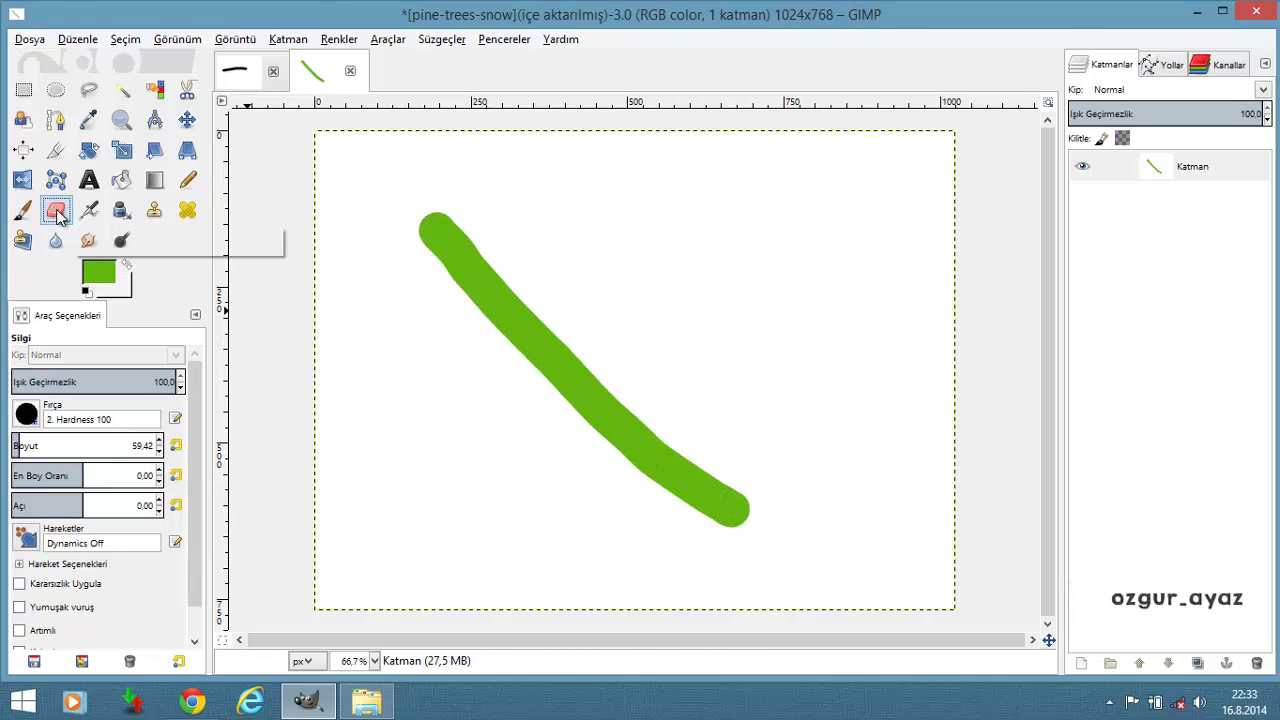
pyautogui.click(86, 382)
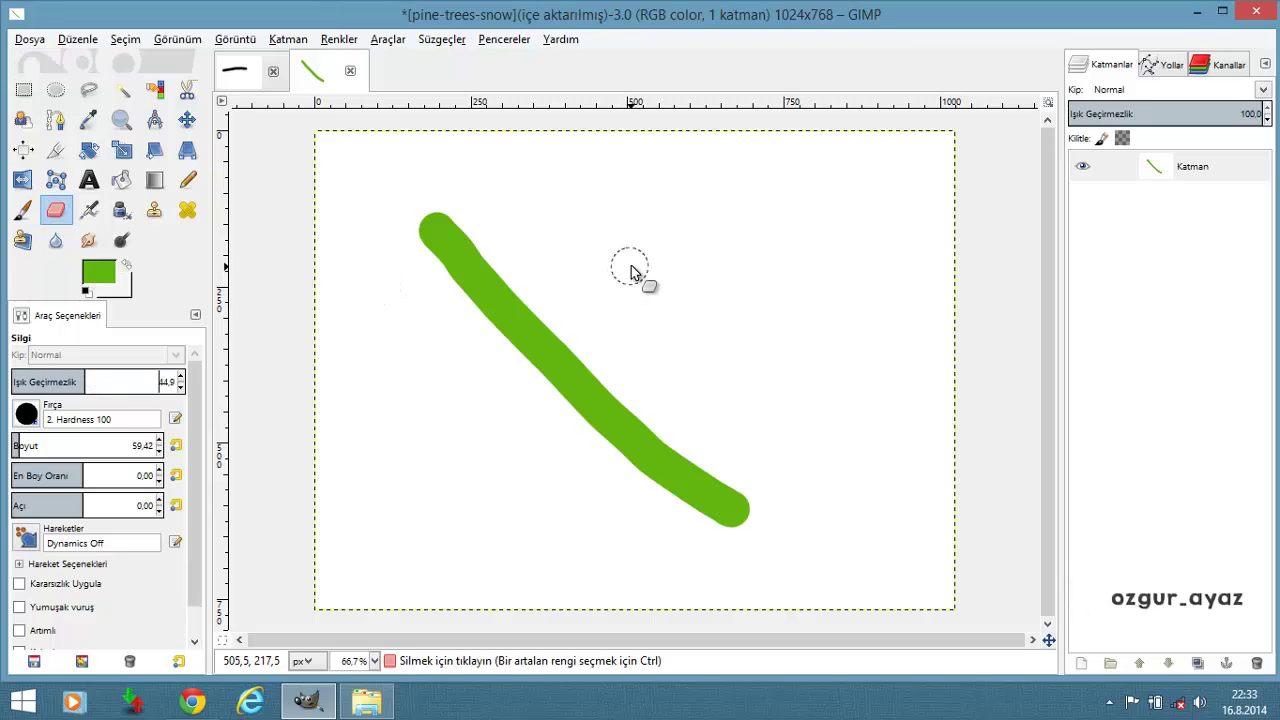
pyautogui.moveTo(630, 266); pyautogui.dragTo(432, 410)
pyautogui.hotkey('ctrl', 'z')
# Dismiss the Katman layer menu, test another lightened band, then undo it
pyautogui.rightClick(1194, 167)
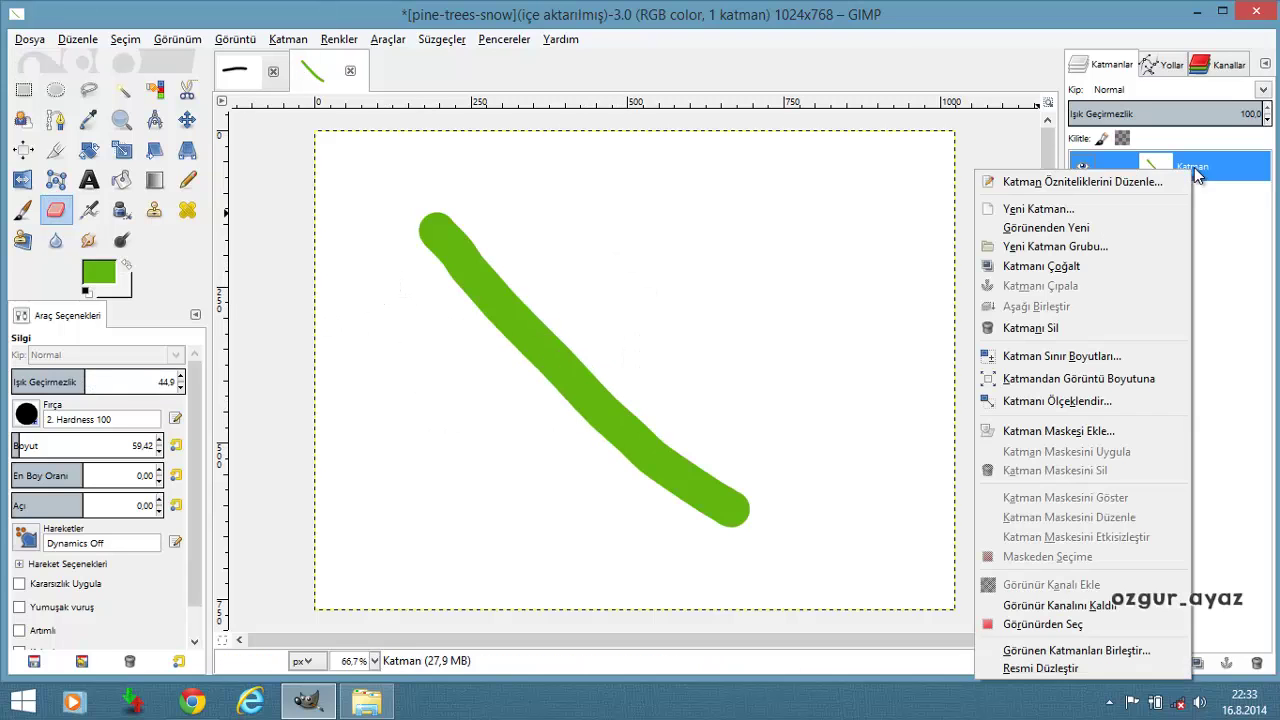
pyautogui.click(1050, 607)
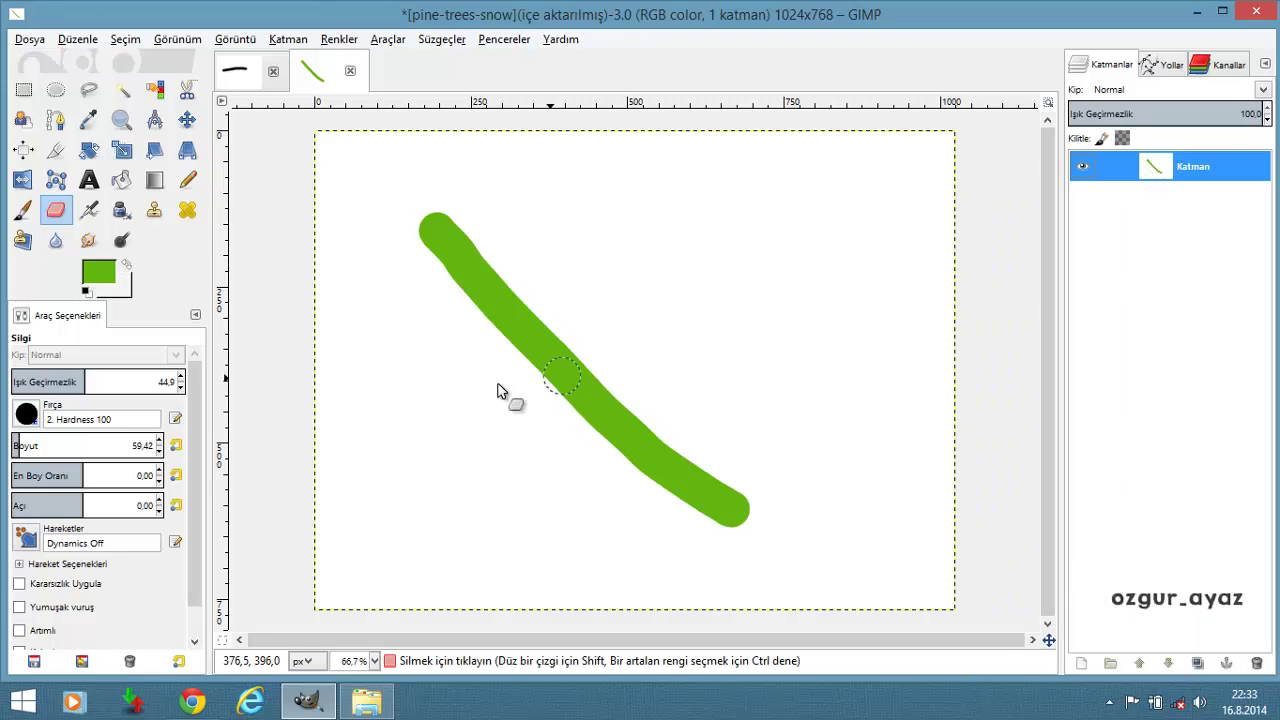
pyautogui.scroll(3, 480, 395)
pyautogui.scroll(-1, 857, 245)
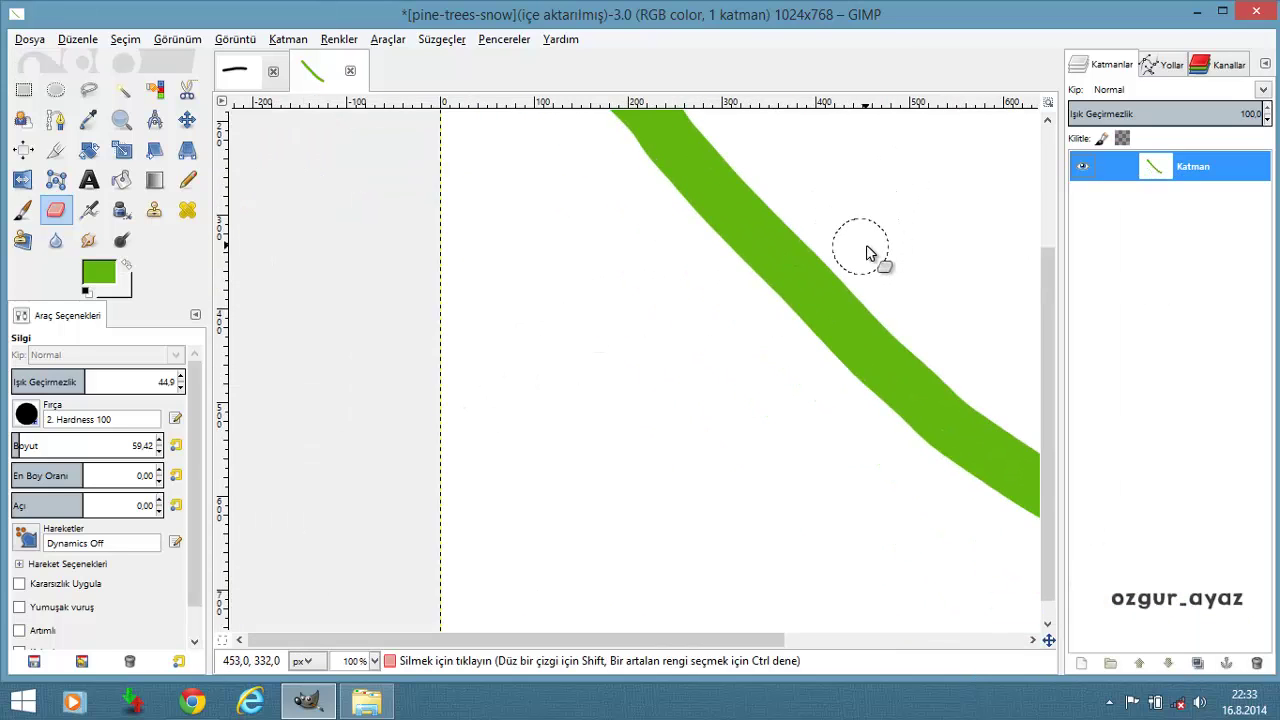
pyautogui.scroll(-1, 860, 255)
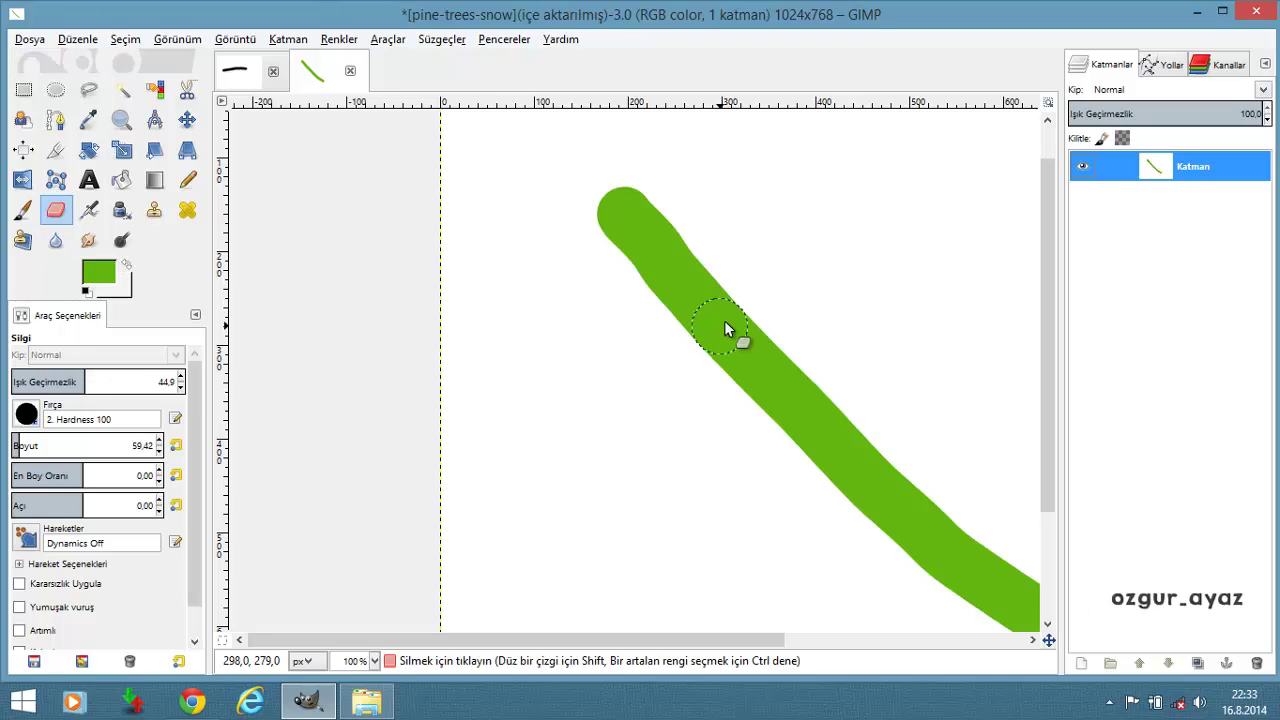
pyautogui.moveTo(811, 277); pyautogui.dragTo(742, 317)
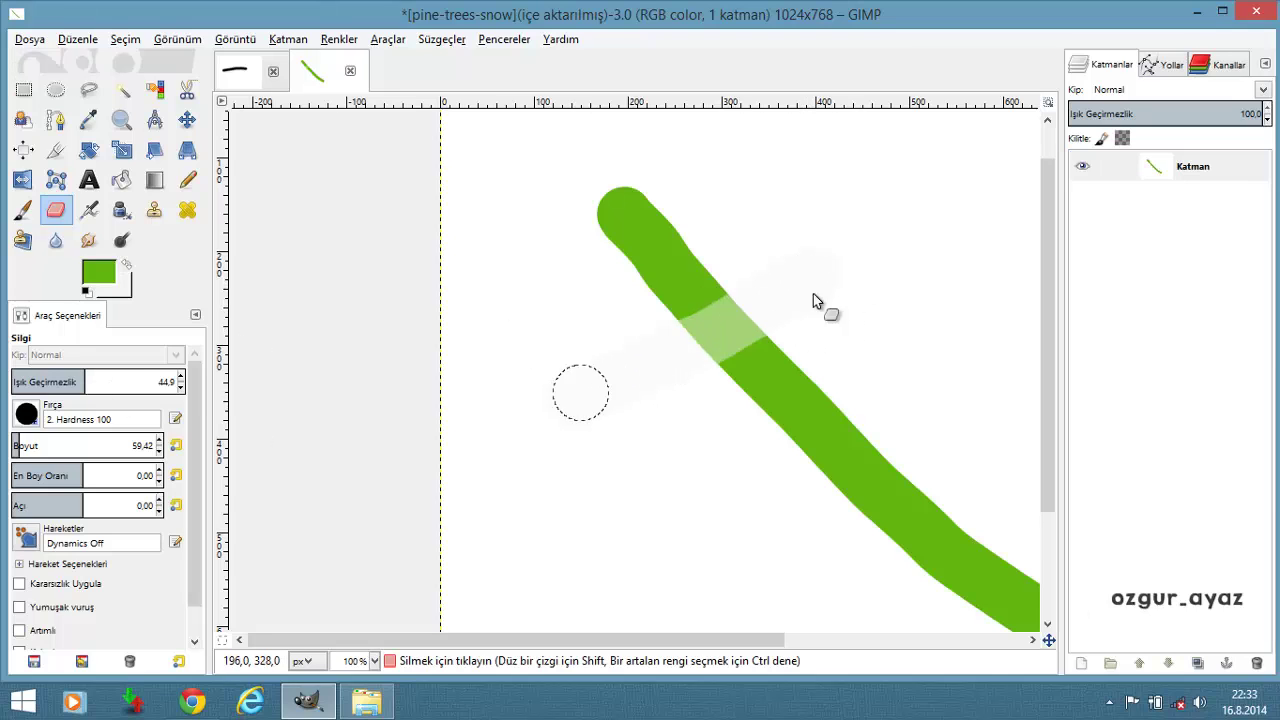
pyautogui.keyDown('ctrl'); pyautogui.scroll(-1, 905, 268); pyautogui.keyUp('ctrl')
pyautogui.keyDown('ctrl'); pyautogui.scroll(2, 471, 303); pyautogui.keyUp('ctrl')
pyautogui.keyDown('ctrl'); pyautogui.scroll(1, 625, 243); pyautogui.keyUp('ctrl')
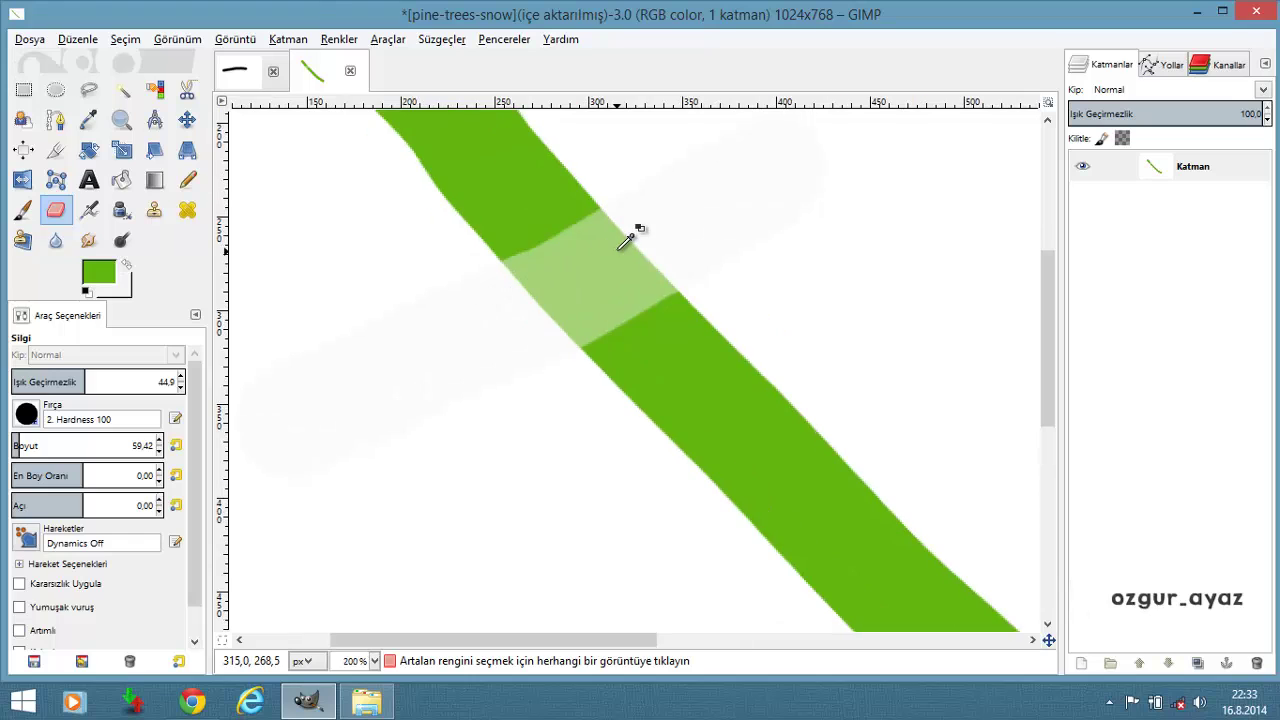
pyautogui.hotkey('ctrl', 'z')
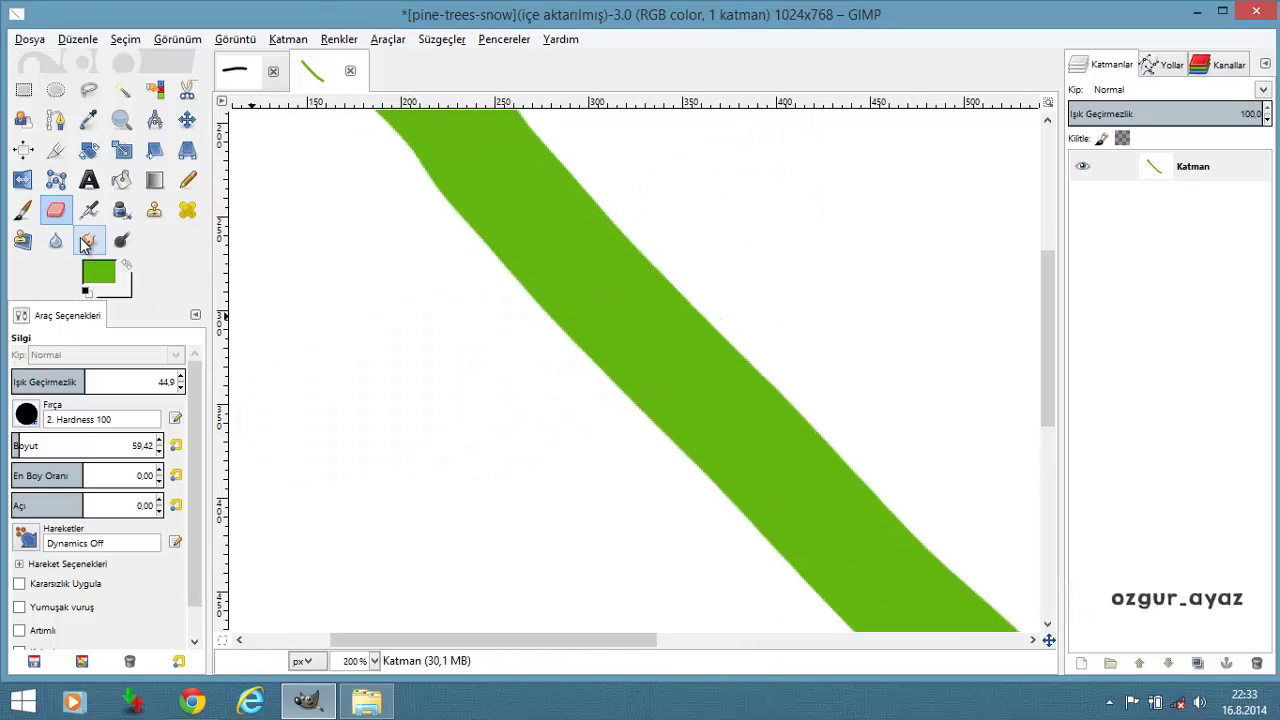
# Set eraser opacity to 100, test-erase across the band, and undo it
pyautogui.moveTo(75, 383); pyautogui.dragTo(286, 389)
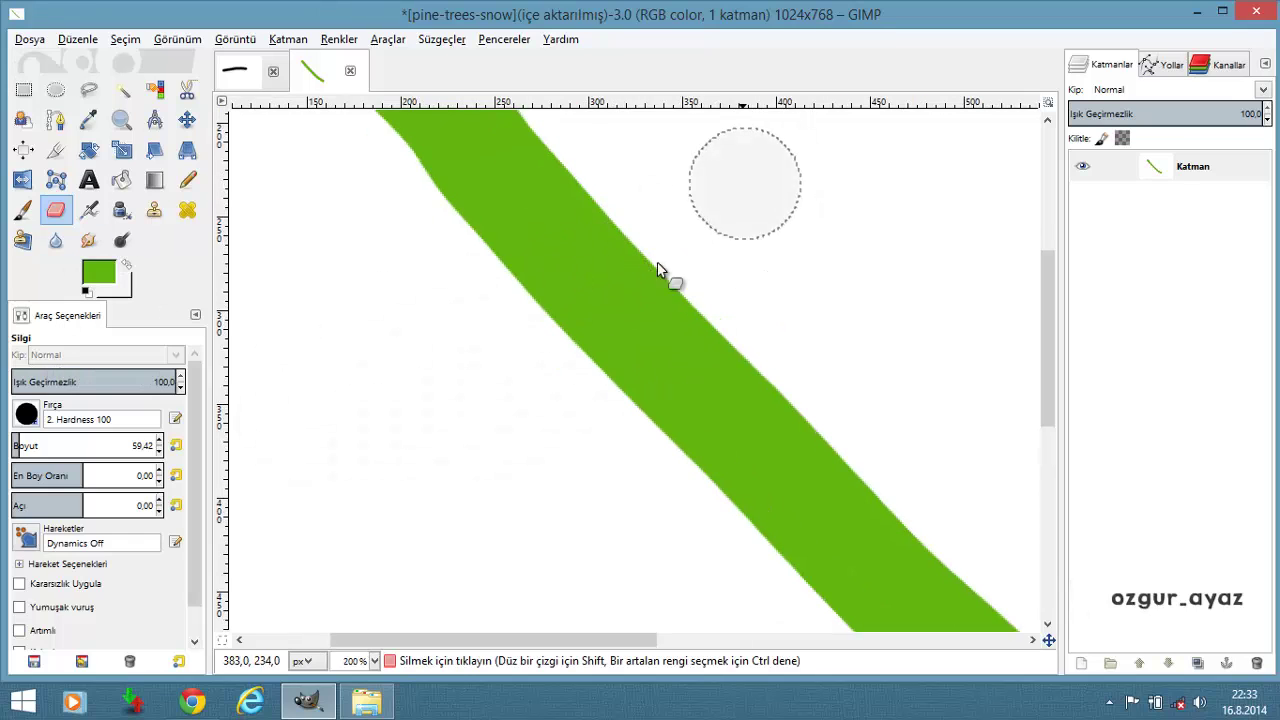
pyautogui.moveTo(700, 175); pyautogui.dragTo(430, 436)
pyautogui.keyDown('ctrl'); pyautogui.scroll(-1, 430, 436); pyautogui.keyUp('ctrl')
pyautogui.hotkey('ctrl', 'z')
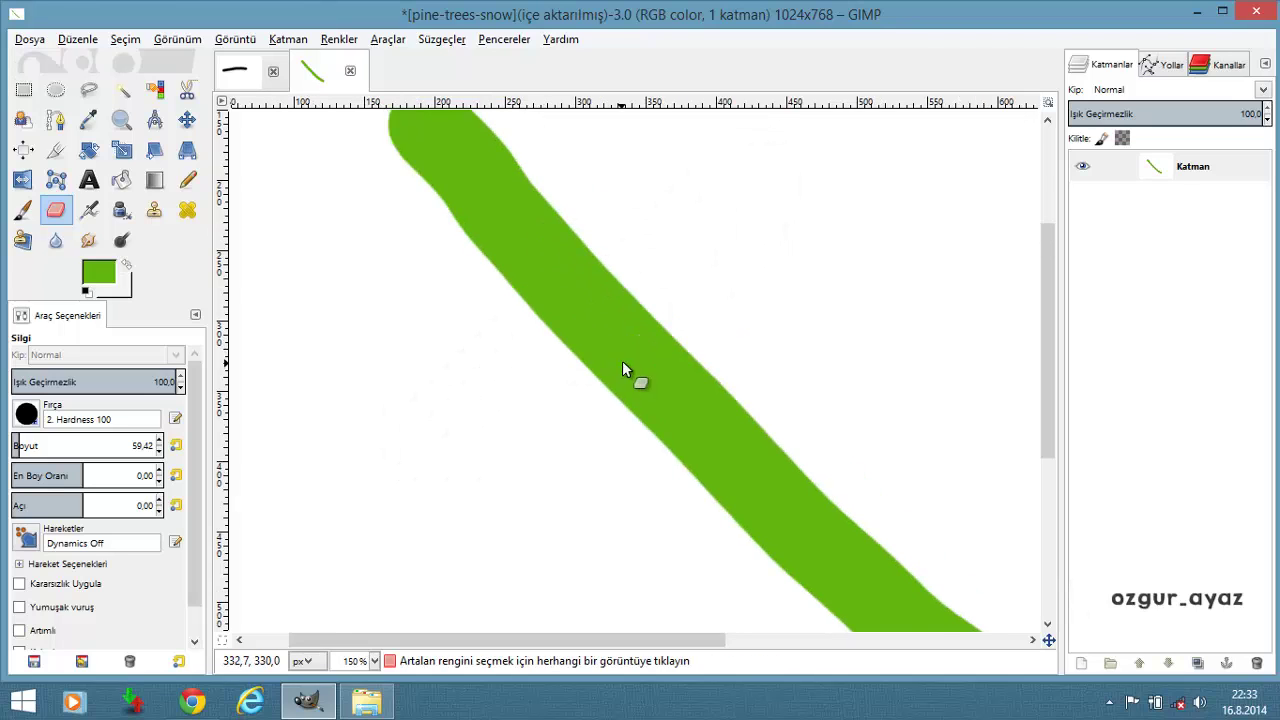
pyautogui.keyDown('ctrl'); pyautogui.scroll(-1, 614, 308); pyautogui.keyUp('ctrl')
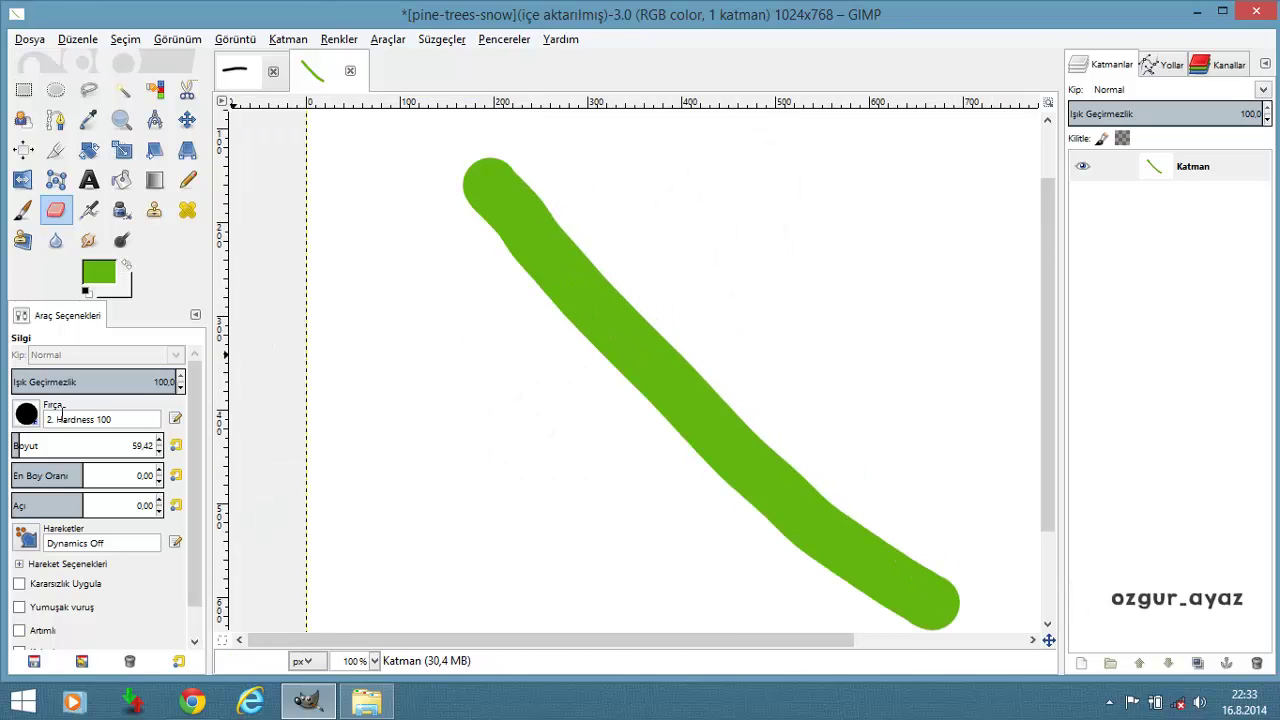
# Set eraser size 53.24, make green the background colour, then undo a test C-shaped erase
pyautogui.click(26, 445)
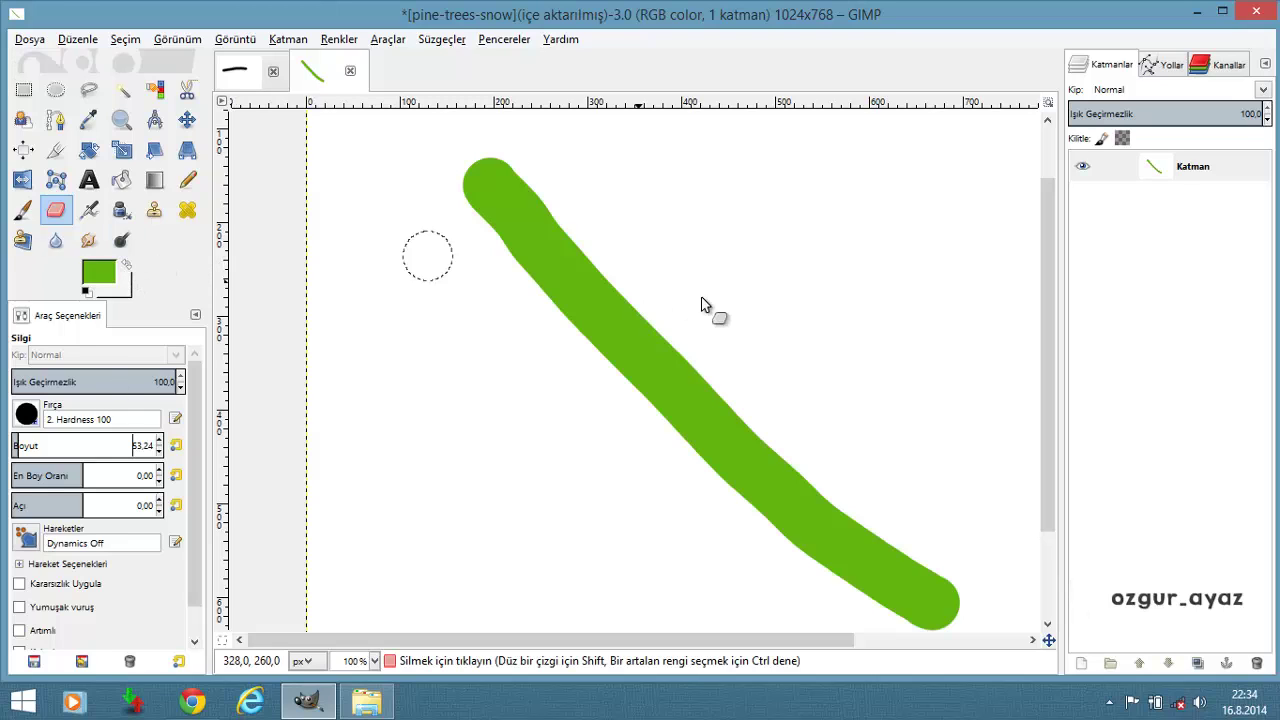
pyautogui.click(127, 266)
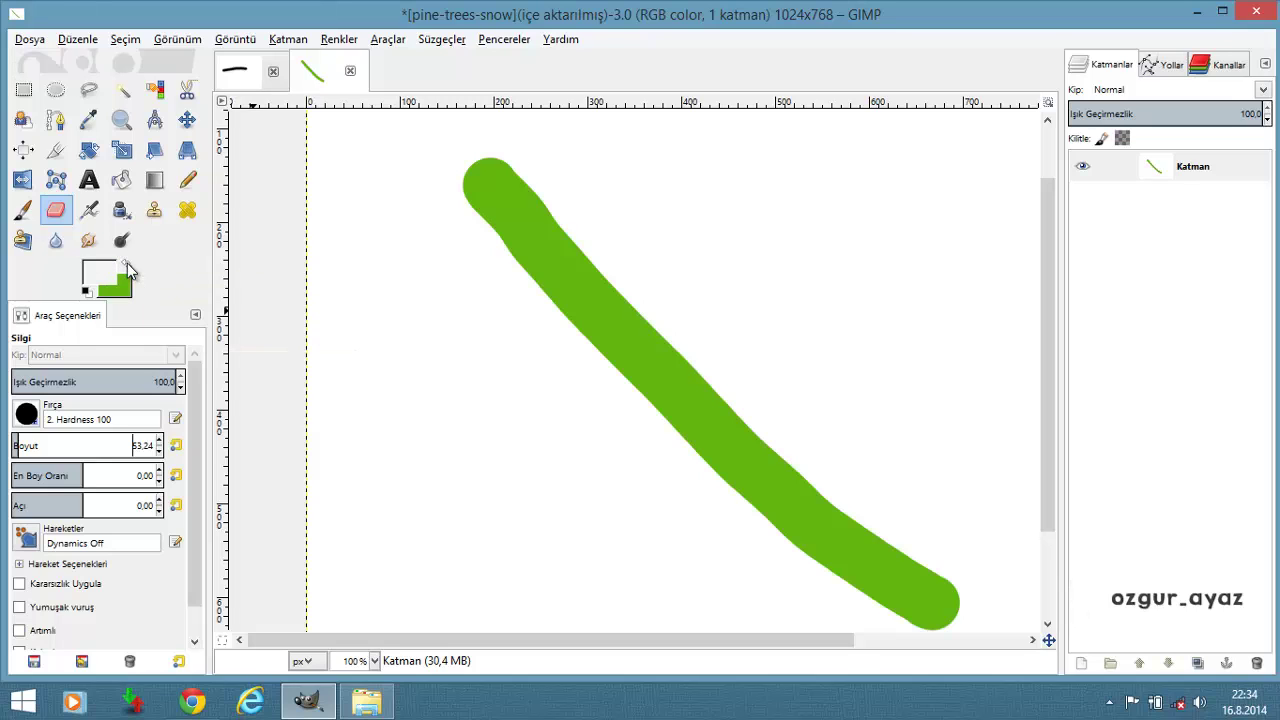
pyautogui.click(790, 232)
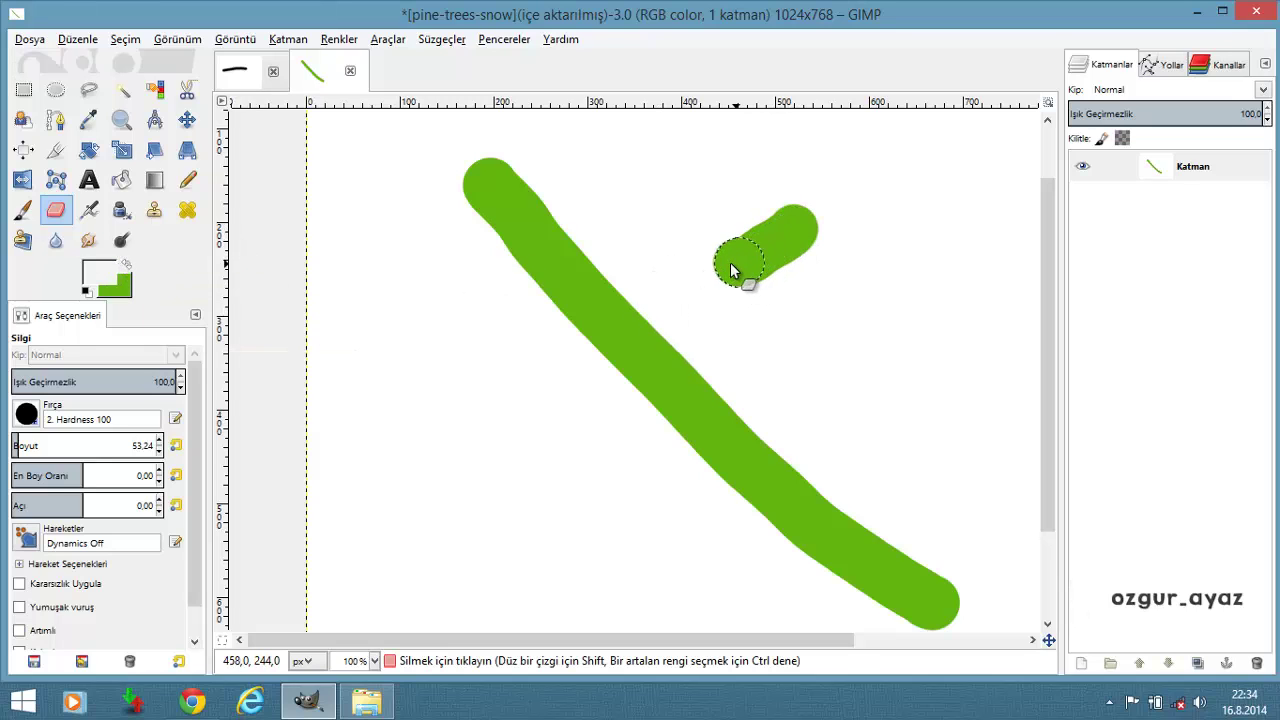
pyautogui.moveTo(730, 262); pyautogui.dragTo(742, 162)
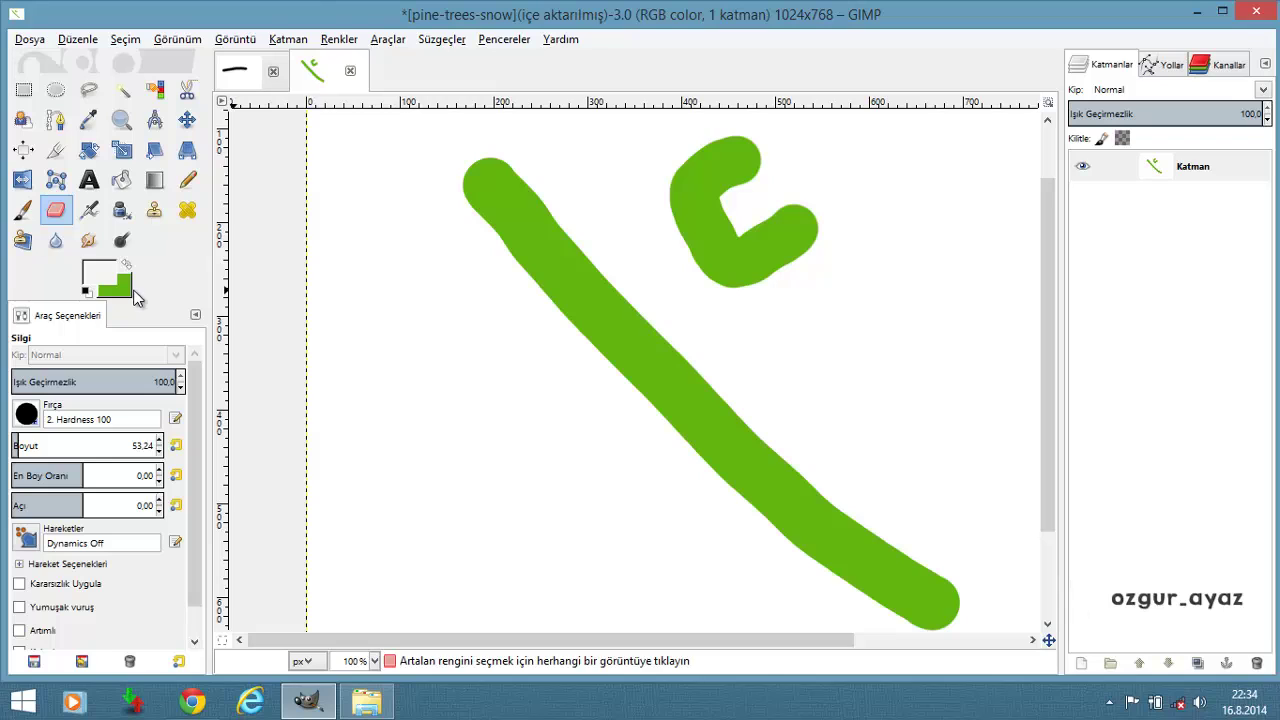
pyautogui.hotkey('ctrl', 'z')
pyautogui.hotkey('ctrl', 'z')
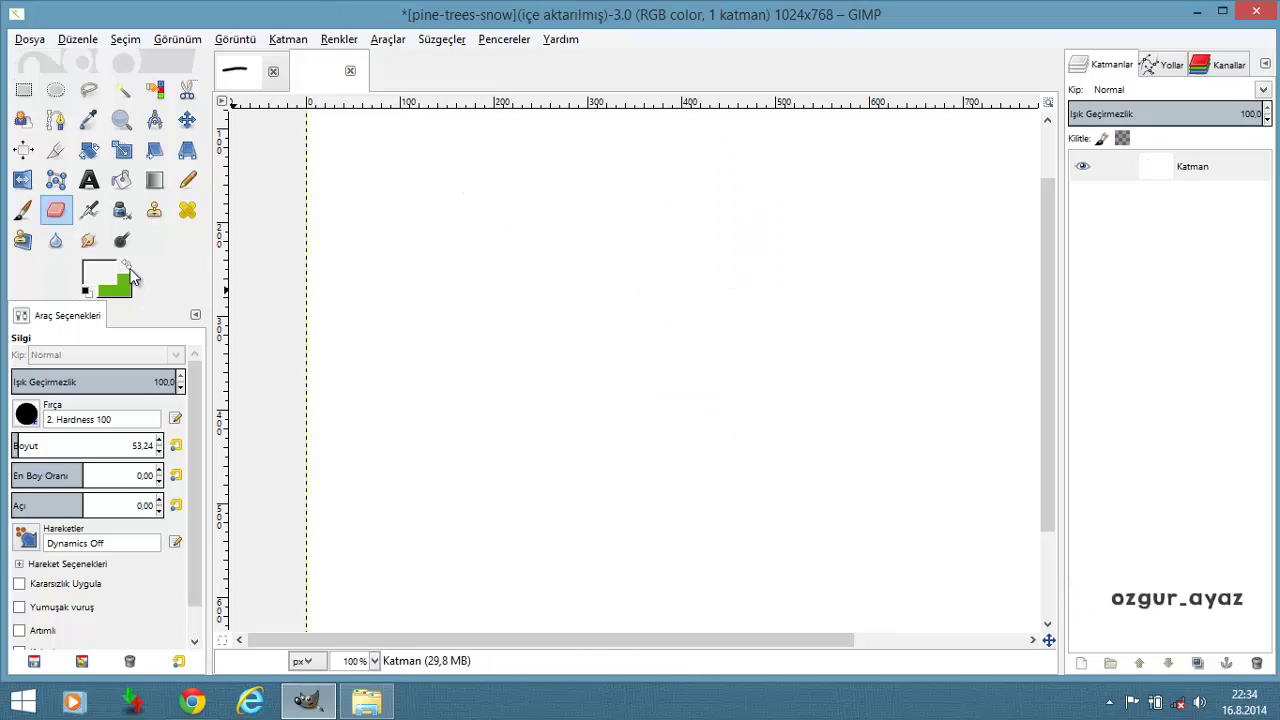
pyautogui.click(86, 212)
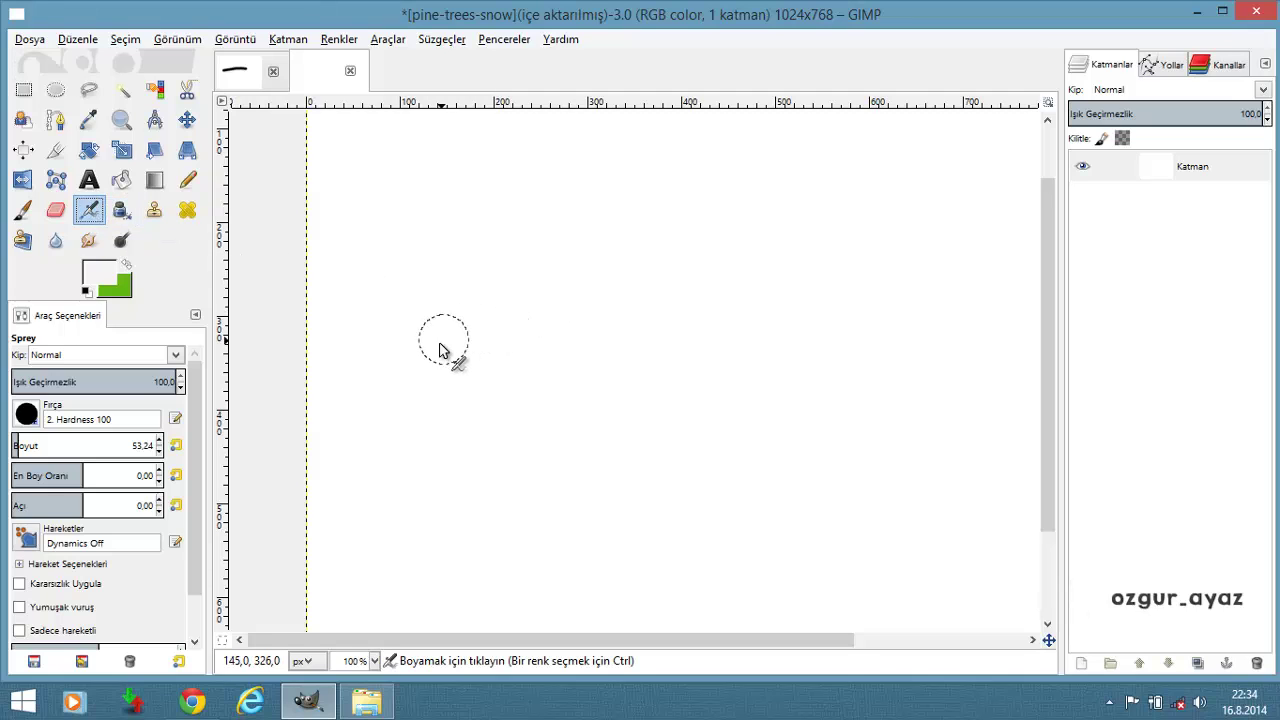
pyautogui.moveTo(447, 352)
pyautogui.mouseDown()
pyautogui.moveTo(680, 250)
pyautogui.moveTo(509, 360)
pyautogui.mouseUp()
pyautogui.click(126, 264)
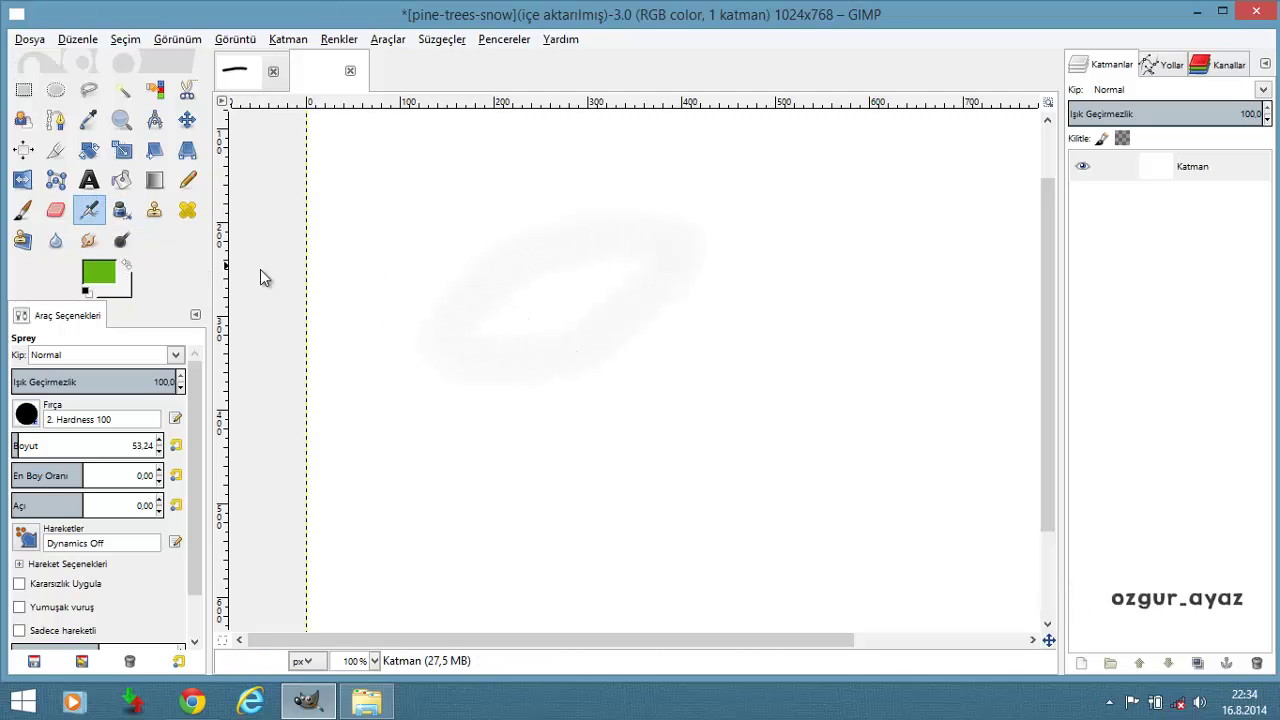
pyautogui.moveTo(741, 268)
pyautogui.mouseDown()
pyautogui.moveTo(863, 391)
pyautogui.moveTo(680, 274)
pyautogui.moveTo(509, 363)
pyautogui.moveTo(764, 385)
pyautogui.mouseUp()
pyautogui.hotkey('ctrl', 'z')
pyautogui.scroll(-1, 706, 290)
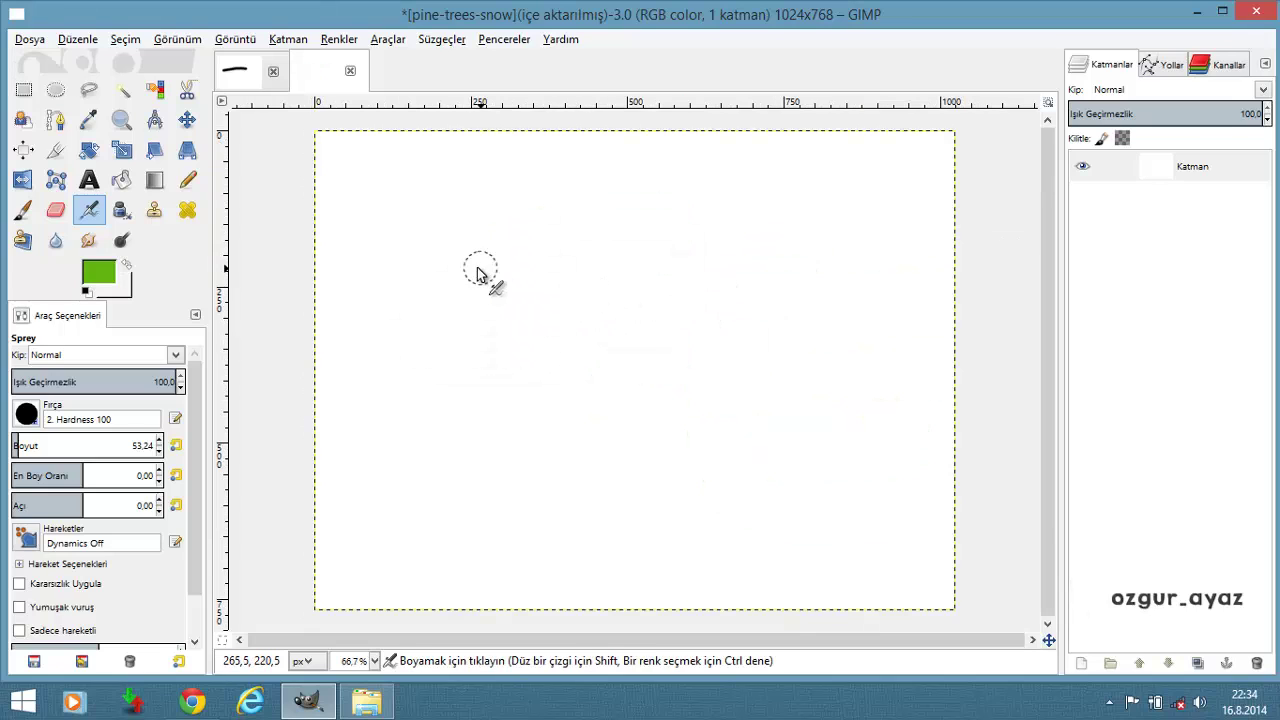
pyautogui.moveTo(465, 278)
pyautogui.mouseDown()
pyautogui.moveTo(785, 512)
pyautogui.moveTo(885, 500)
pyautogui.mouseUp()
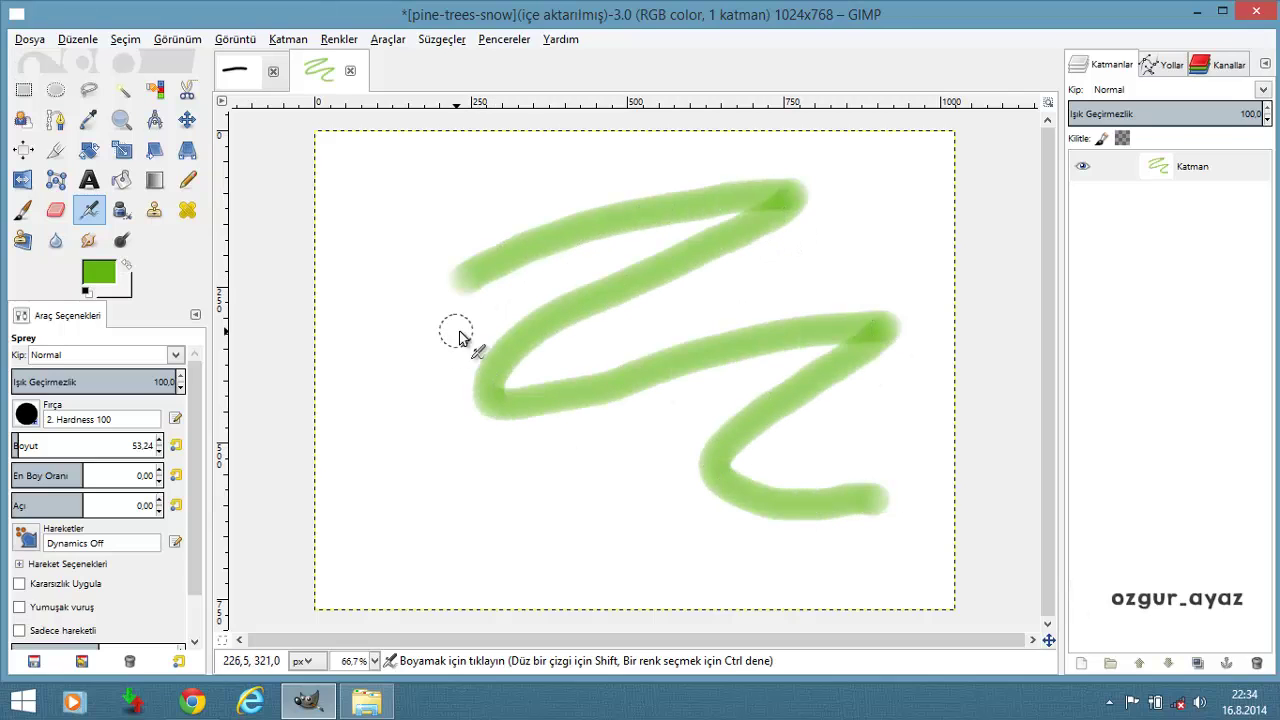
pyautogui.click(23, 209)
pyautogui.moveTo(505, 175); pyautogui.dragTo(688, 497)
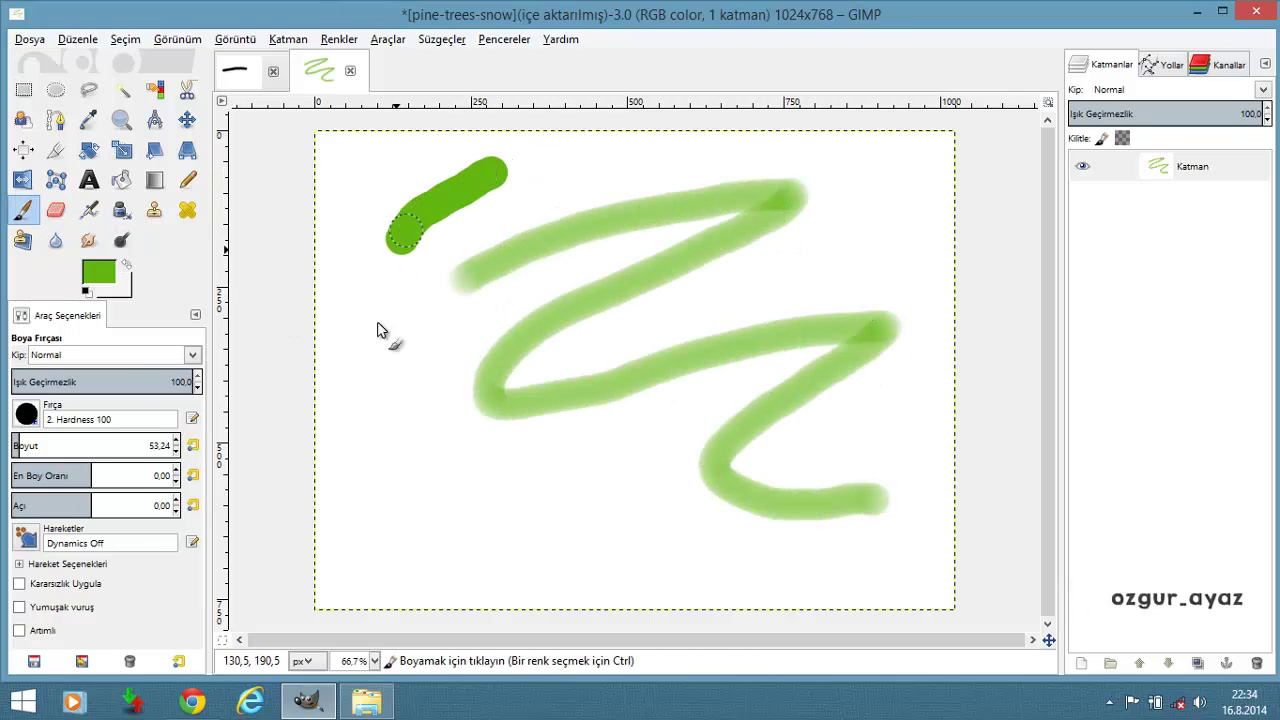
pyautogui.hotkey('ctrl', 'z')
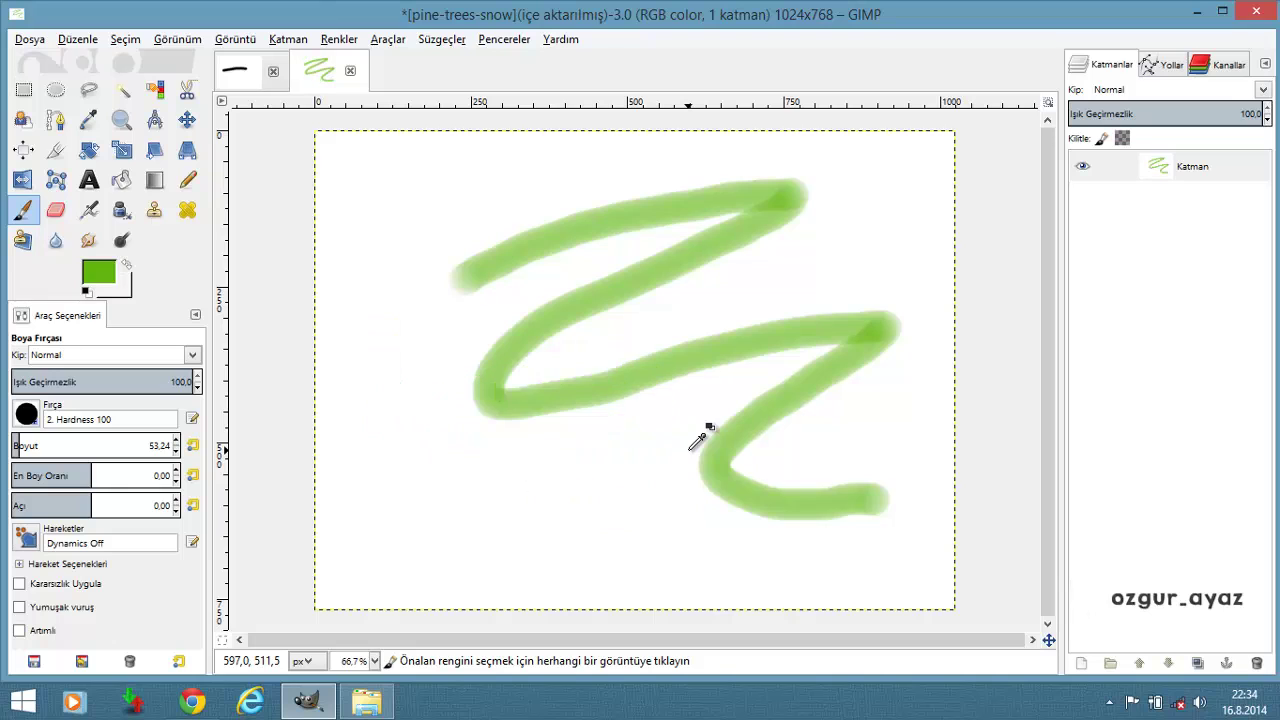
pyautogui.hotkey('ctrl', 'z')
pyautogui.hotkey('ctrl', 'z')
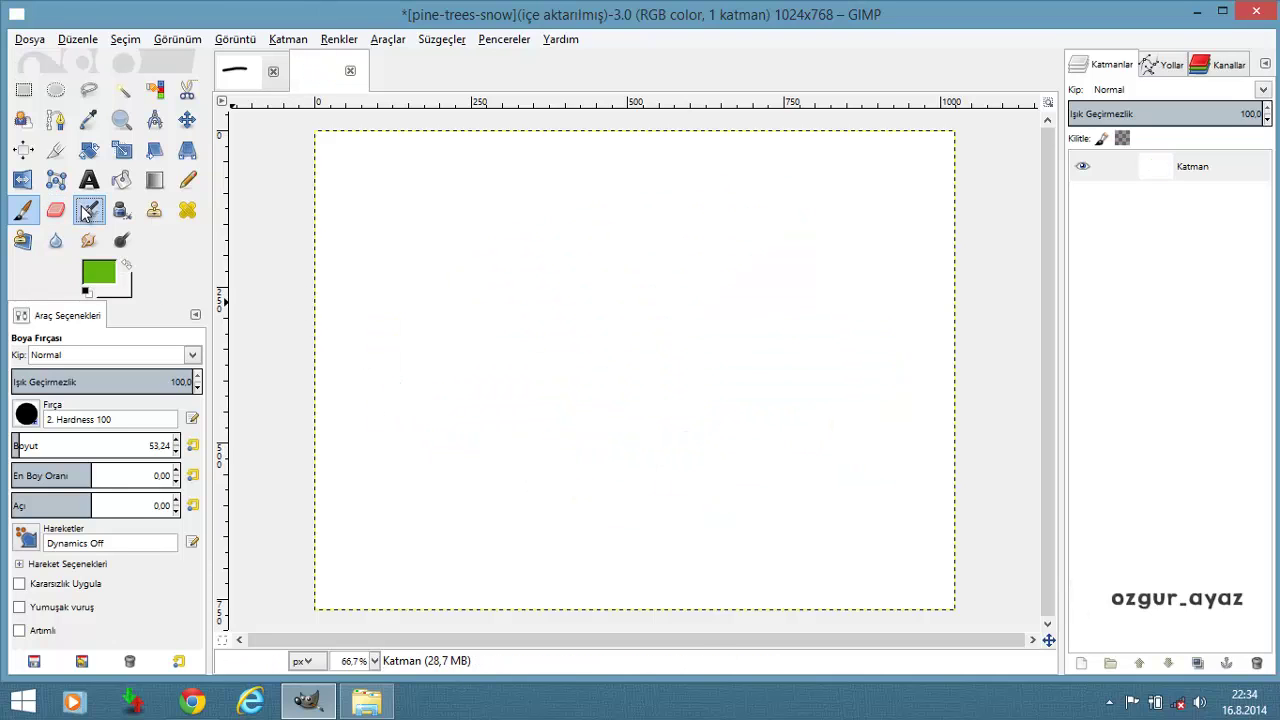
pyautogui.click(88, 209)
pyautogui.moveTo(386, 294)
pyautogui.mouseDown()
pyautogui.moveTo(545, 383)
pyautogui.moveTo(528, 354)
pyautogui.moveTo(587, 333)
pyautogui.mouseUp()
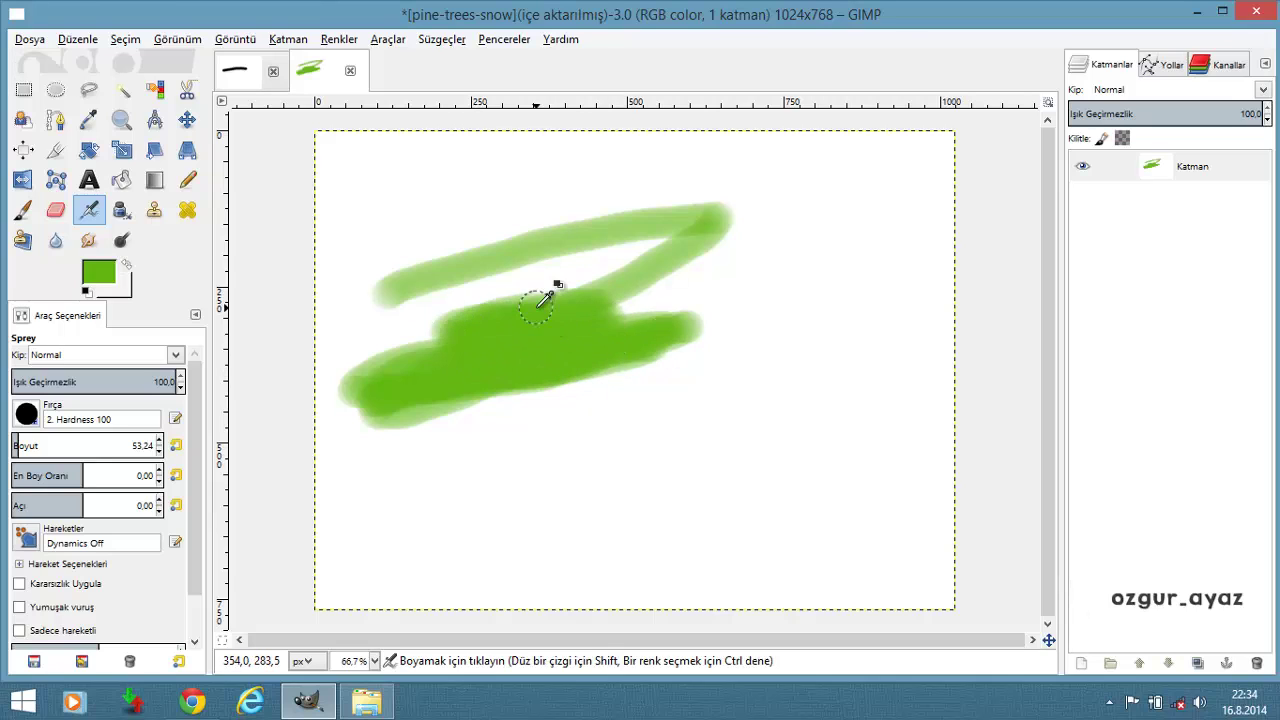
pyautogui.hotkey('ctrl', 'z')
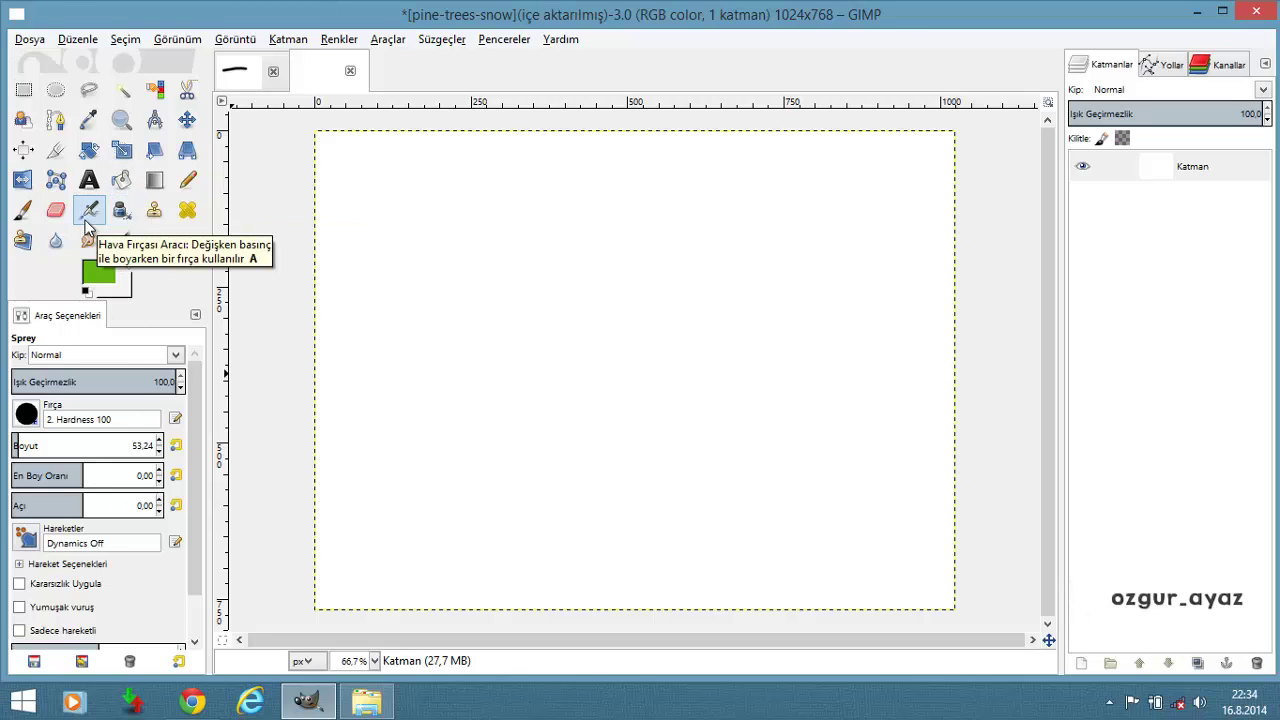
# Draw several test strokes with the Ink tool, undoing each one
pyautogui.click(122, 212)
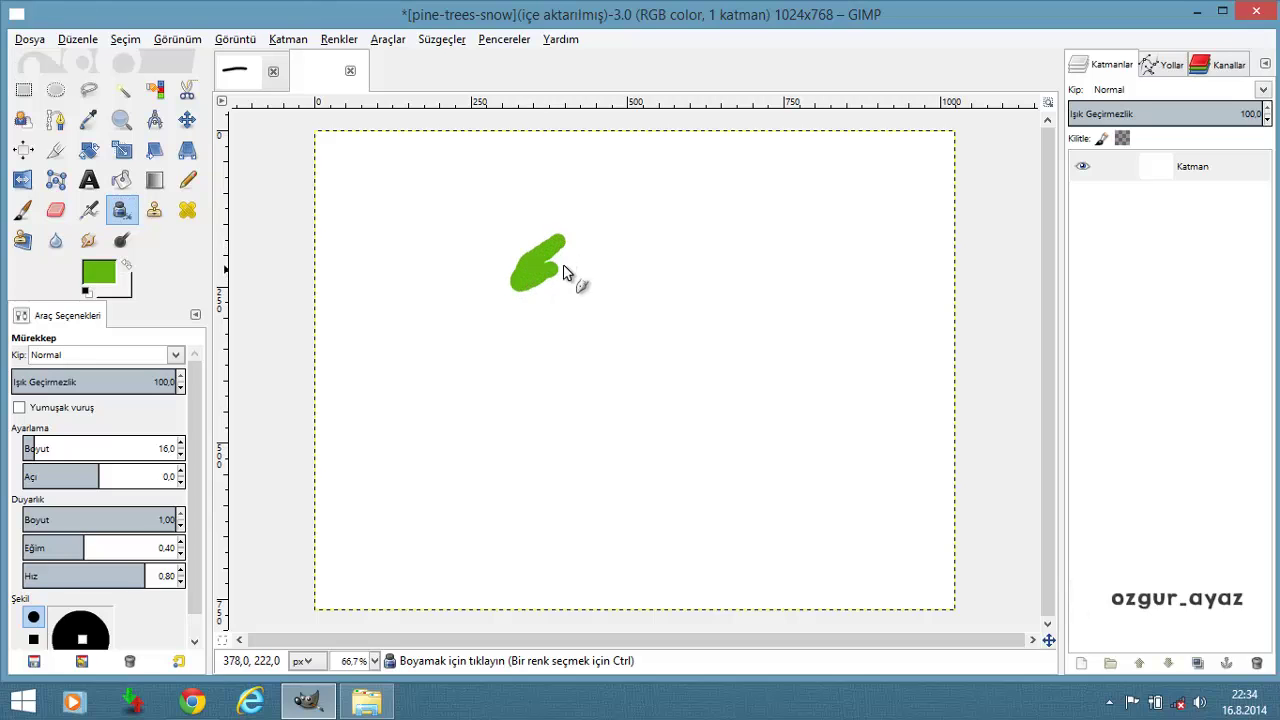
pyautogui.moveTo(563, 271); pyautogui.dragTo(617, 292)
pyautogui.moveTo(497, 362)
pyautogui.mouseDown()
pyautogui.moveTo(682, 337)
pyautogui.moveTo(676, 440)
pyautogui.moveTo(680, 330)
pyautogui.mouseUp()
pyautogui.hotkey('ctrl', 'z')
pyautogui.keyDown('ctrl'); pyautogui.scroll(1, 622, 322); pyautogui.keyUp('ctrl')
pyautogui.moveTo(676, 263)
pyautogui.mouseDown()
pyautogui.moveTo(600, 337)
pyautogui.moveTo(849, 406)
pyautogui.moveTo(448, 428)
pyautogui.moveTo(730, 470)
pyautogui.moveTo(823, 401)
pyautogui.mouseUp()
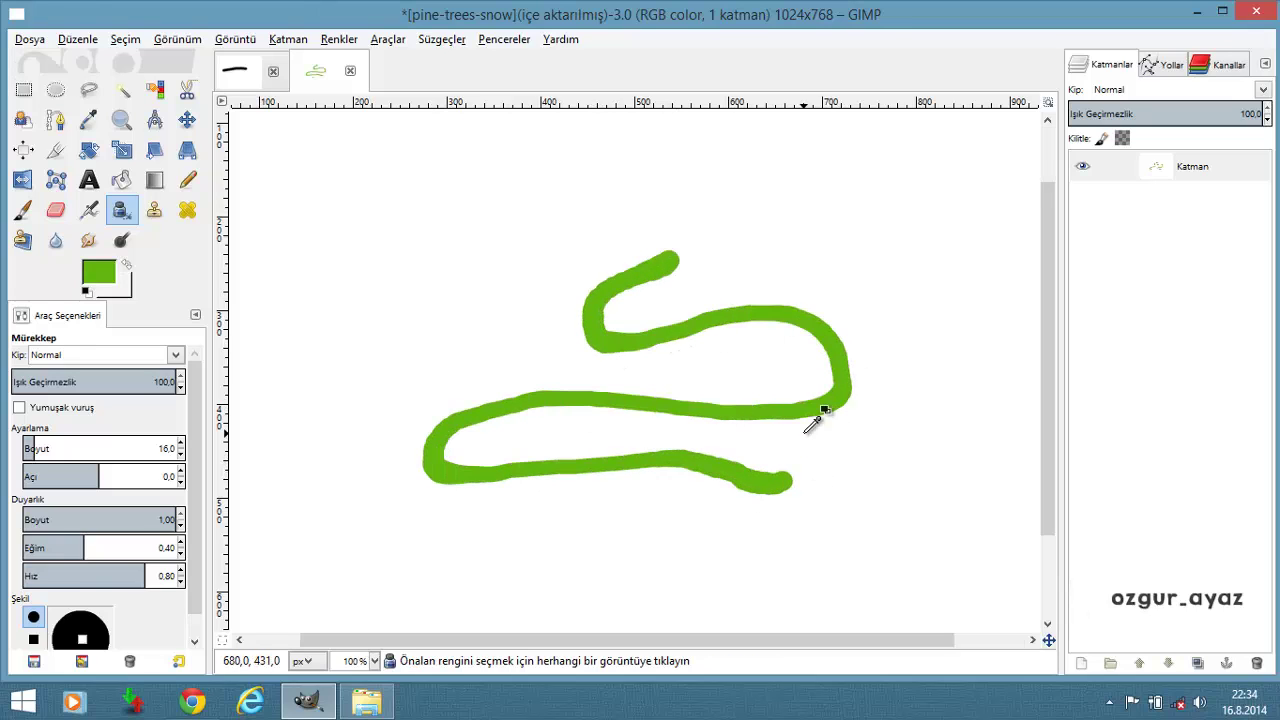
pyautogui.keyDown('ctrl'); pyautogui.scroll(-1, 800, 380); pyautogui.keyUp('ctrl')
pyautogui.hotkey('ctrl', 'z')
pyautogui.moveTo(588, 285)
pyautogui.mouseDown()
pyautogui.moveTo(717, 272)
pyautogui.moveTo(486, 389)
pyautogui.moveTo(660, 392)
pyautogui.moveTo(763, 363)
pyautogui.moveTo(766, 491)
pyautogui.moveTo(523, 491)
pyautogui.moveTo(598, 537)
pyautogui.moveTo(900, 487)
pyautogui.mouseUp()
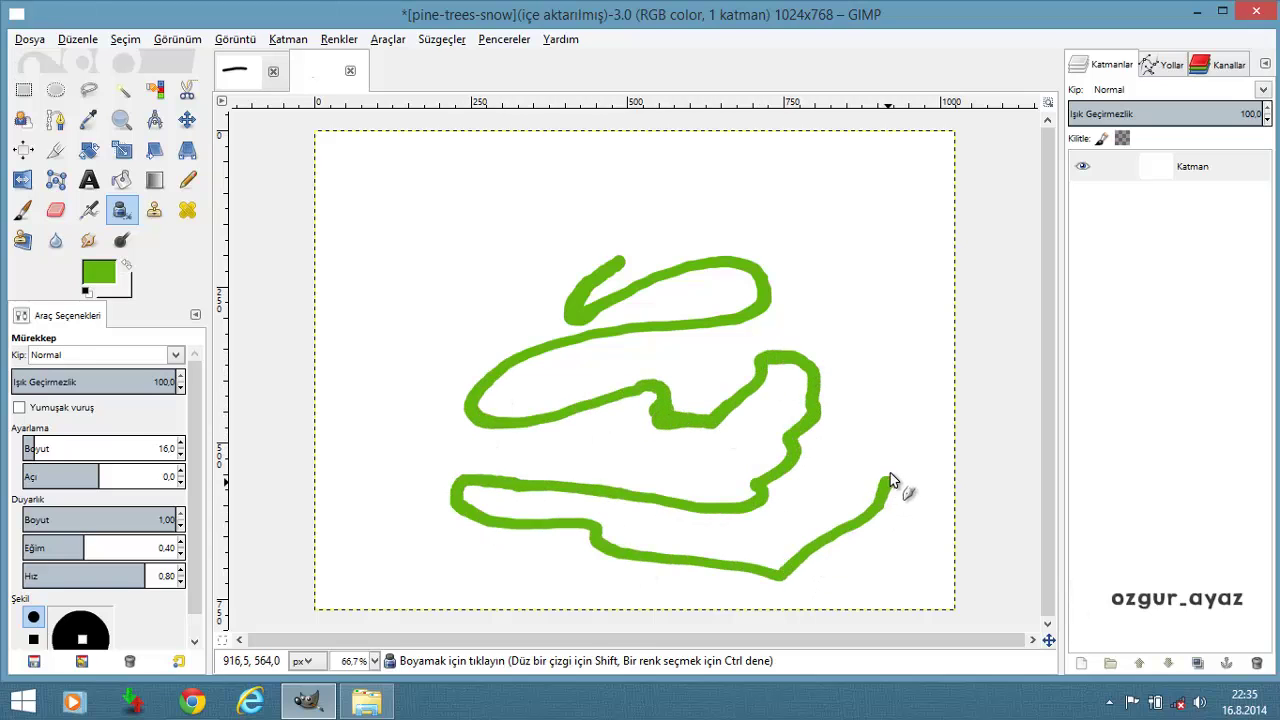
pyautogui.hotkey('ctrl', 'z')
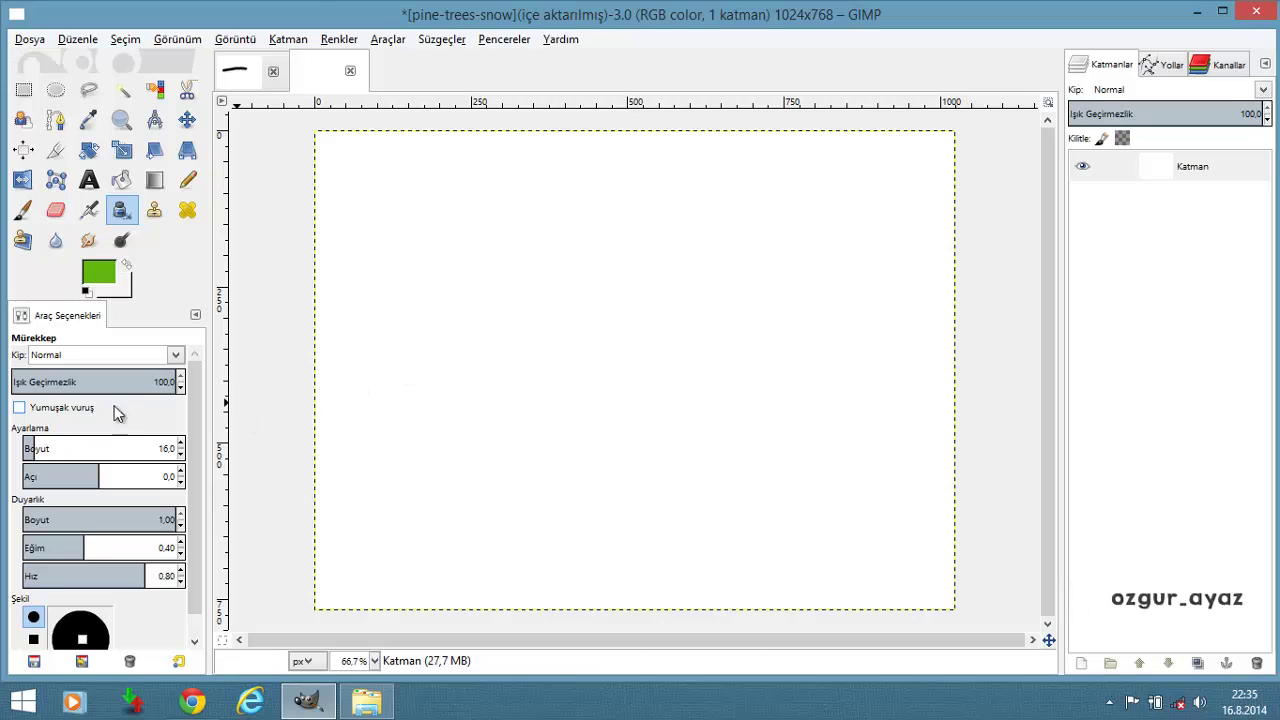
# Test a translucent ink stroke at about 42 opacity, undo it, and restore opacity 100
pyautogui.click(84, 382)
pyautogui.moveTo(548, 272); pyautogui.dragTo(636, 368)
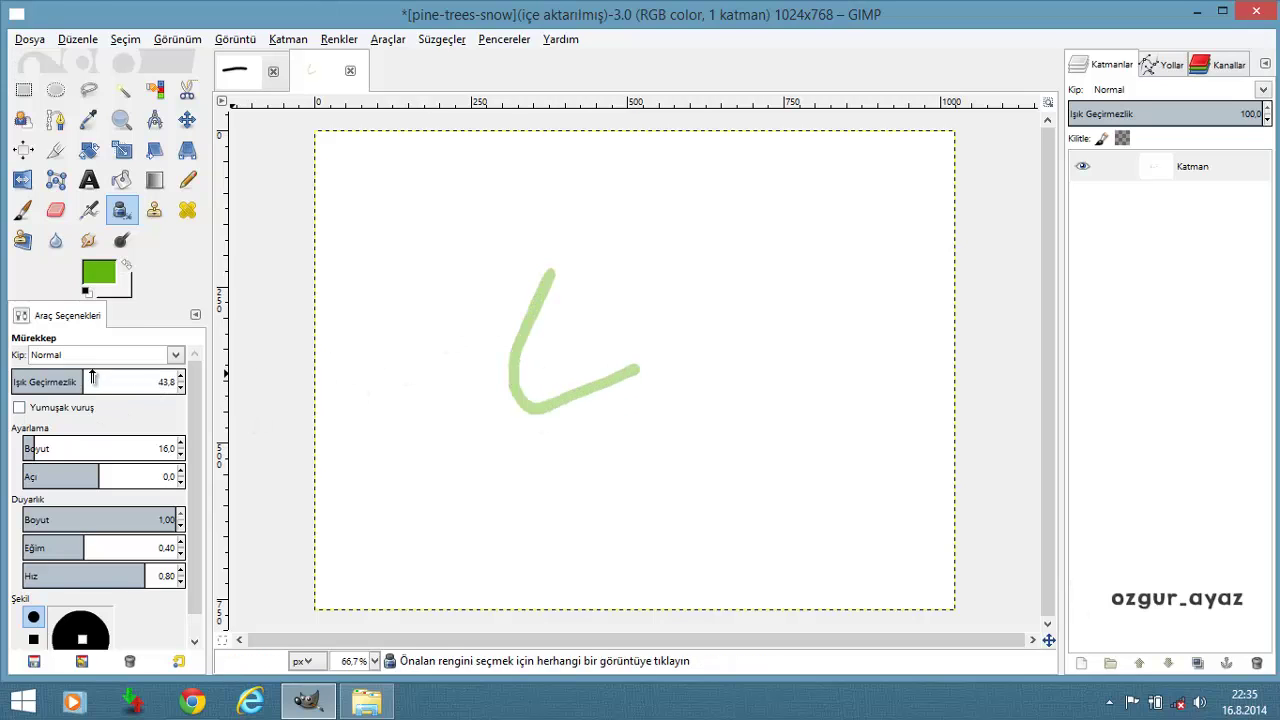
pyautogui.hotkey('ctrl', 'z')
pyautogui.moveTo(103, 388); pyautogui.dragTo(221, 425)
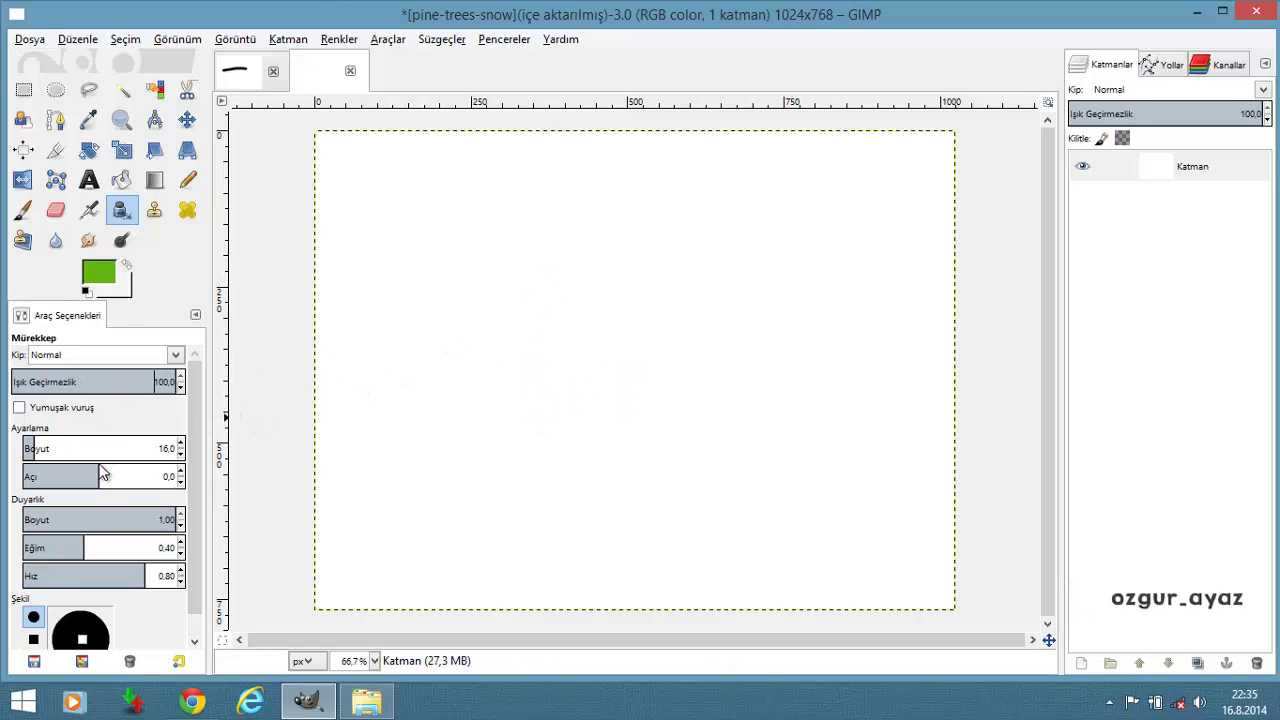
pyautogui.scroll(-1, 80, 580)
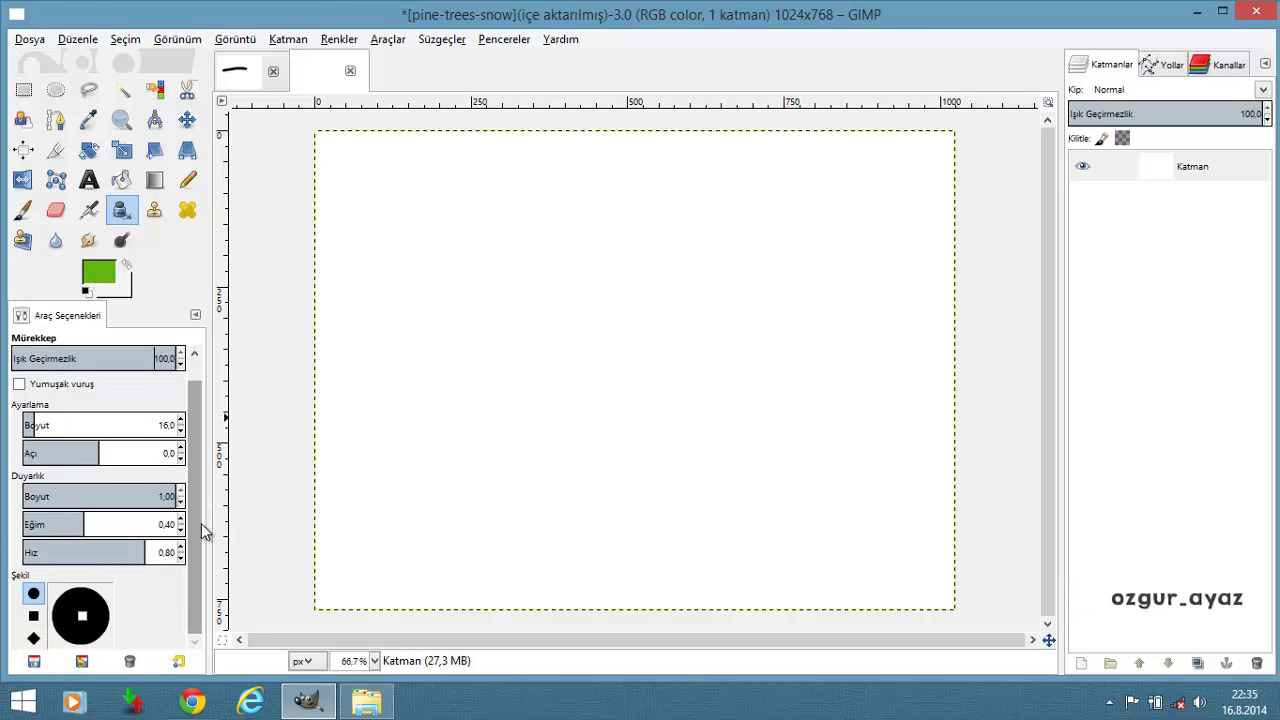
# Try diamond and square ink nib shapes, undo the strokes, and return to circle
pyautogui.click(33, 638)
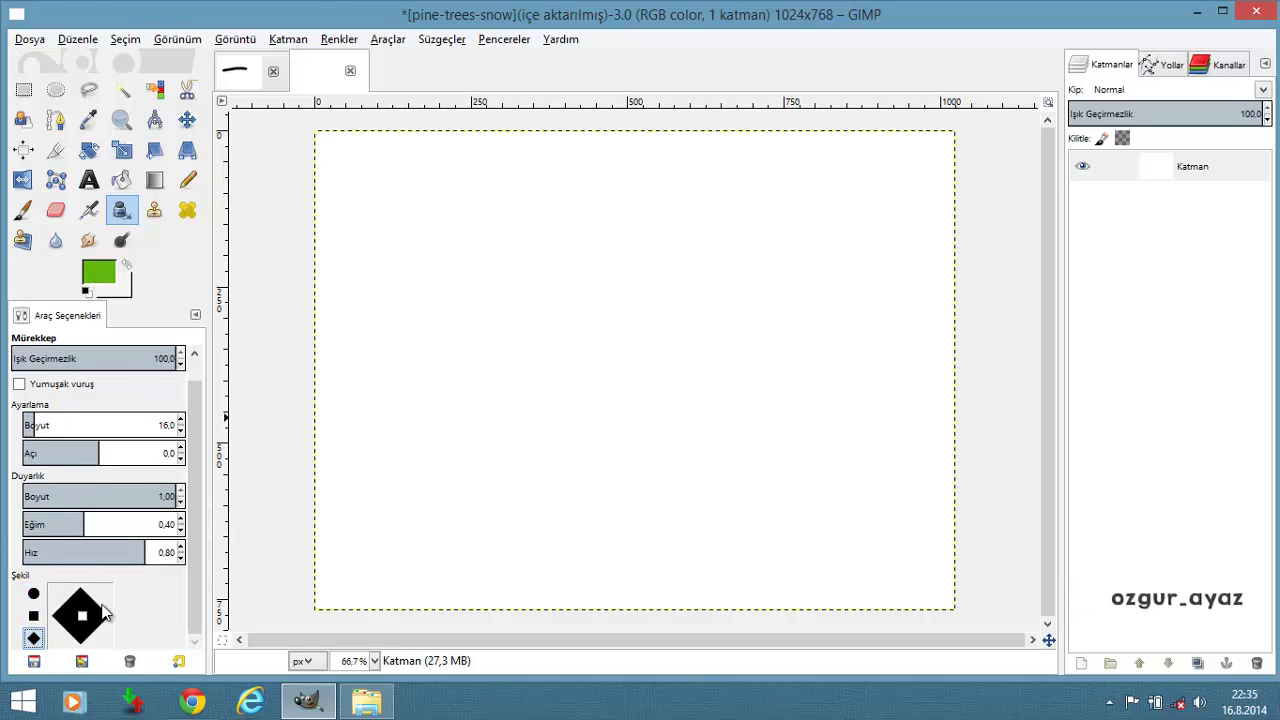
pyautogui.moveTo(513, 263); pyautogui.dragTo(529, 371)
pyautogui.hotkey('ctrl', 'z')
pyautogui.click(33, 616)
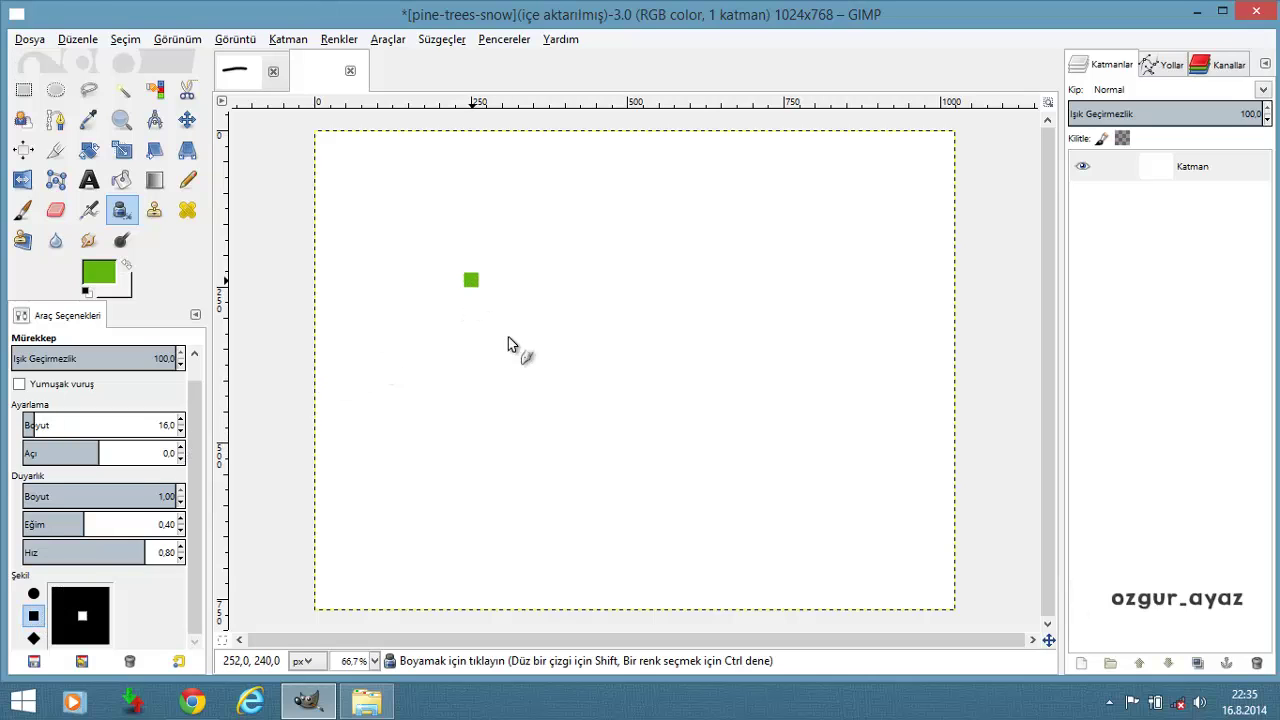
pyautogui.moveTo(468, 278); pyautogui.dragTo(593, 416)
pyautogui.moveTo(612, 294); pyautogui.dragTo(828, 472)
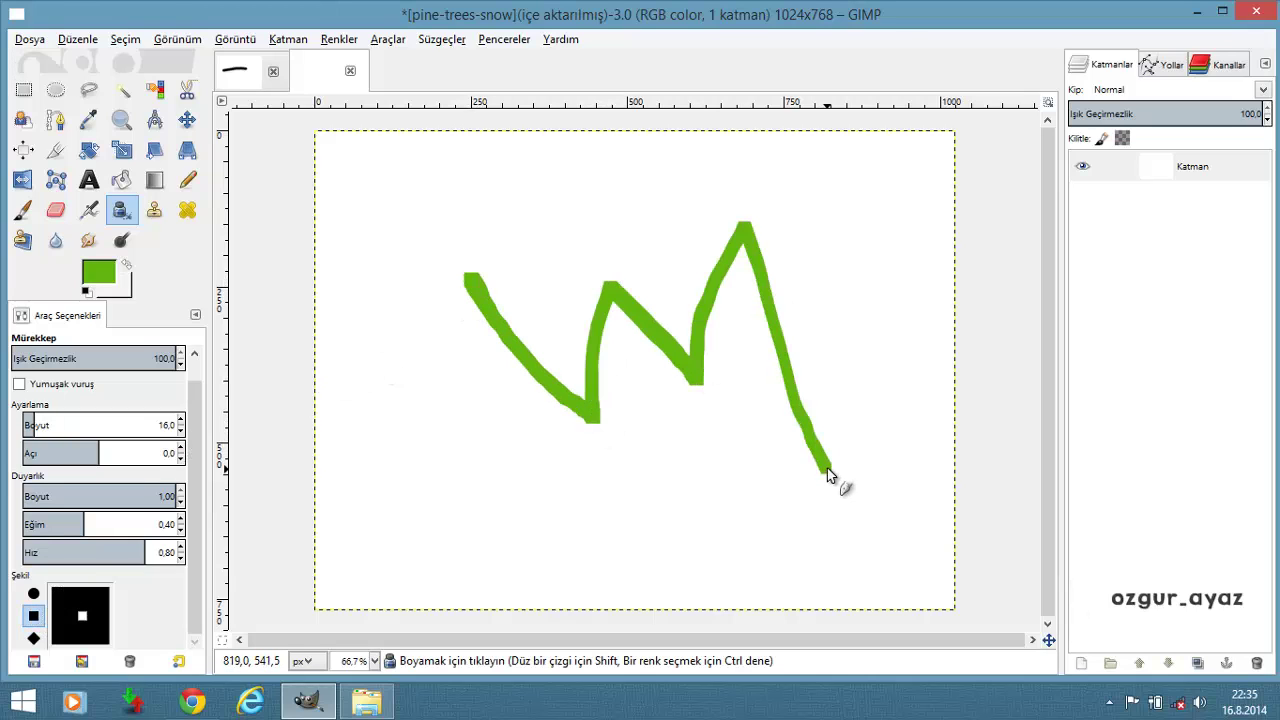
pyautogui.hotkey('ctrl', 'z')
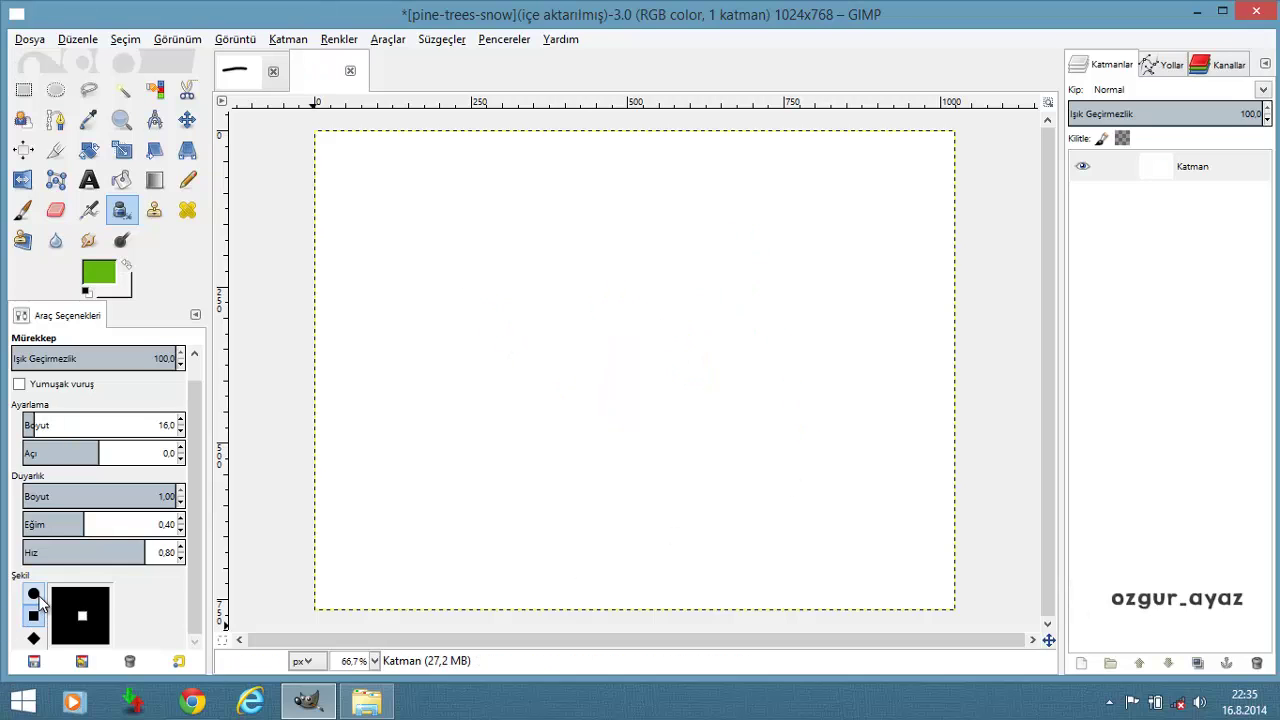
pyautogui.click(33, 594)
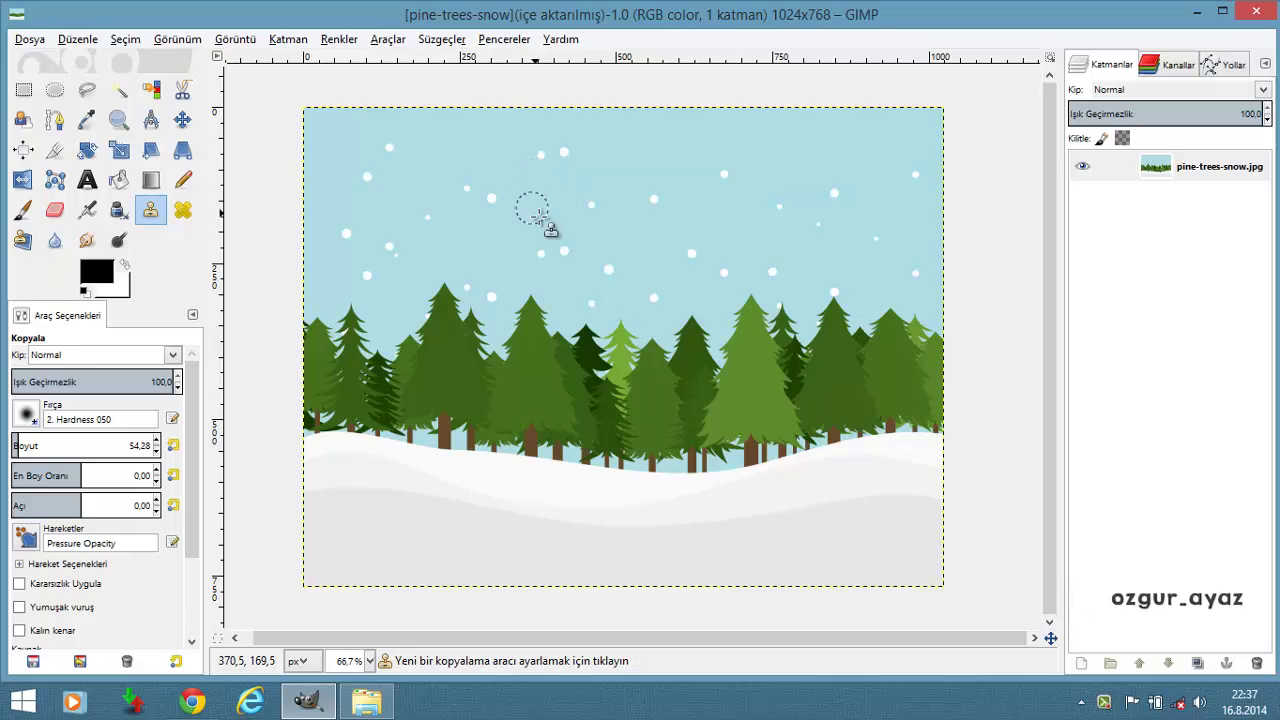
pyautogui.keyDown('ctrl'); pyautogui.scroll(2, 543, 229); pyautogui.keyUp('ctrl')
pyautogui.keyDown('ctrl'); pyautogui.scroll(1, 530, 350); pyautogui.keyUp('ctrl')
pyautogui.keyDown('ctrl'); pyautogui.scroll(1, 513, 383); pyautogui.keyUp('ctrl')
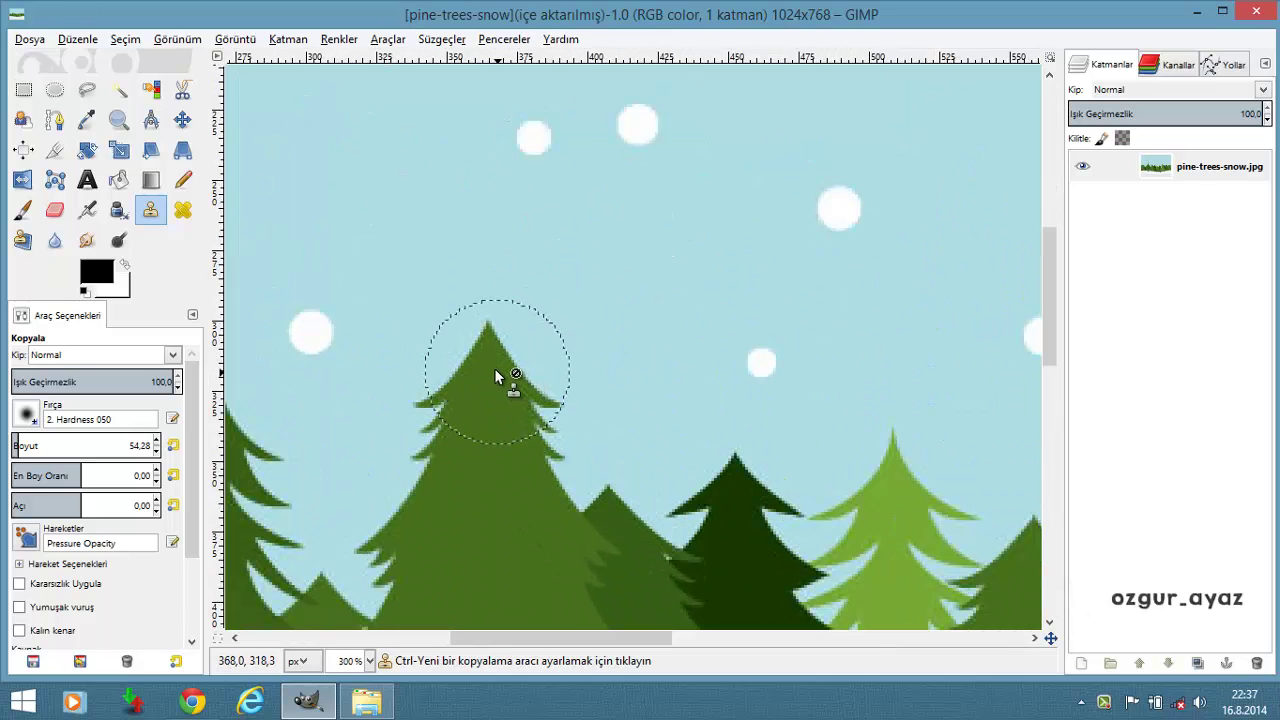
pyautogui.press('ctrl')
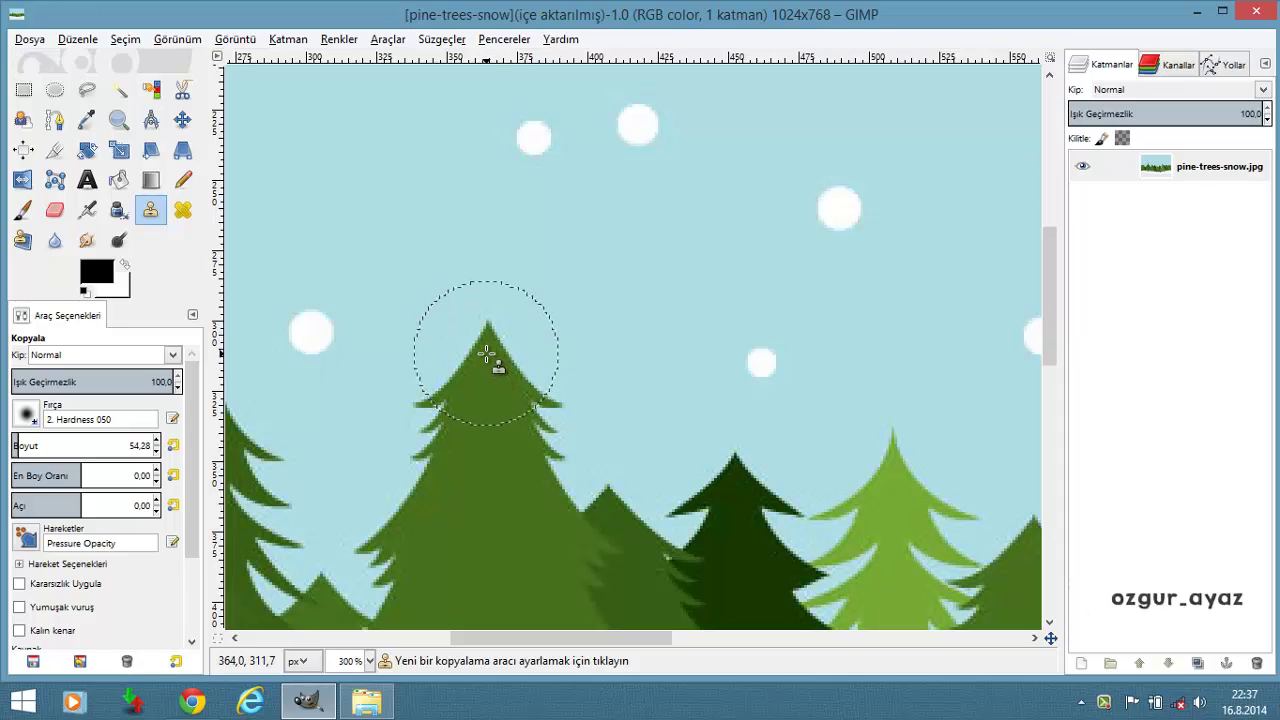
pyautogui.keyDown('ctrl'); pyautogui.click(485, 354); pyautogui.keyUp('ctrl')
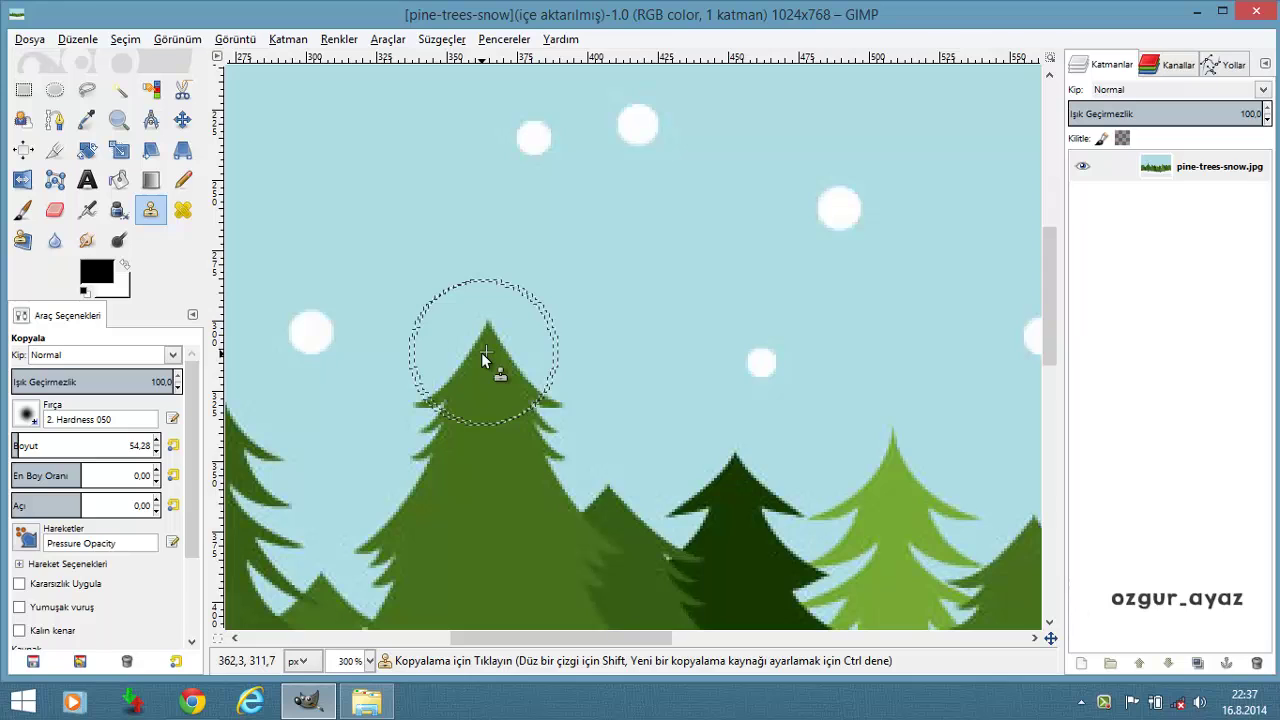
pyautogui.moveTo(484, 351); pyautogui.dragTo(483, 356)
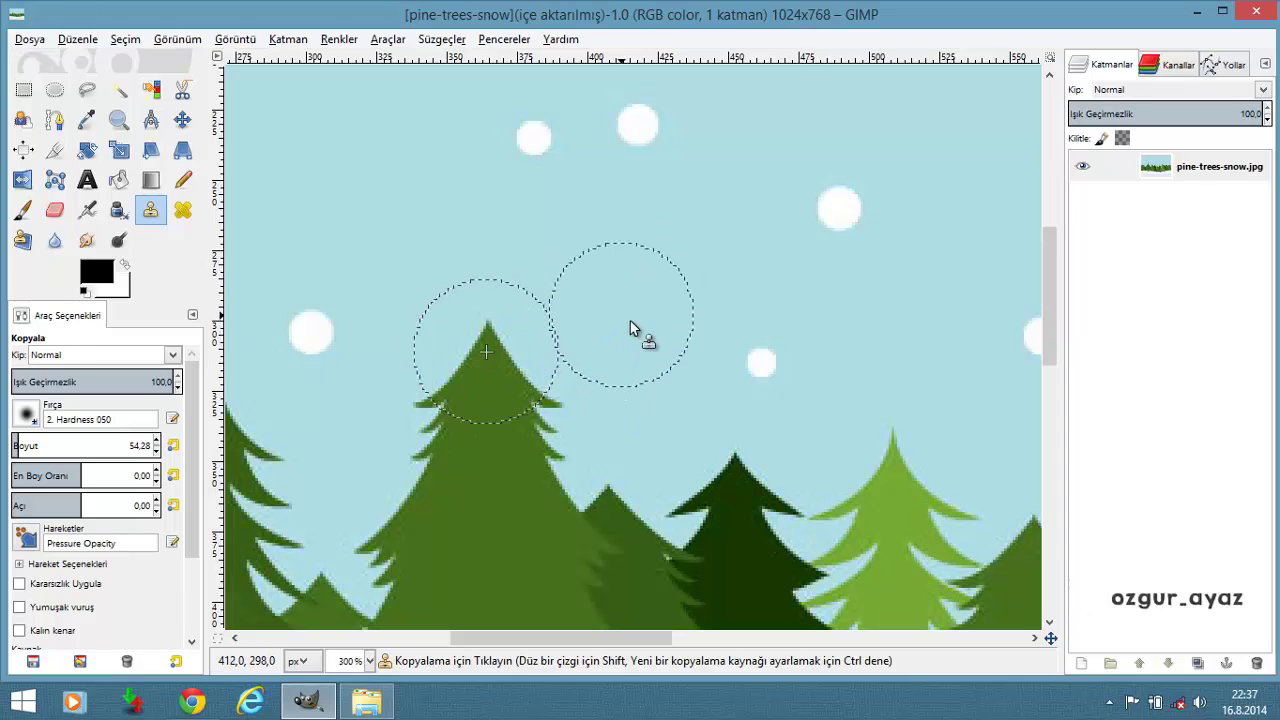
pyautogui.moveTo(630, 321)
pyautogui.mouseDown()
pyautogui.moveTo(635, 308)
pyautogui.moveTo(626, 342)
pyautogui.moveTo(681, 484)
pyautogui.mouseUp()
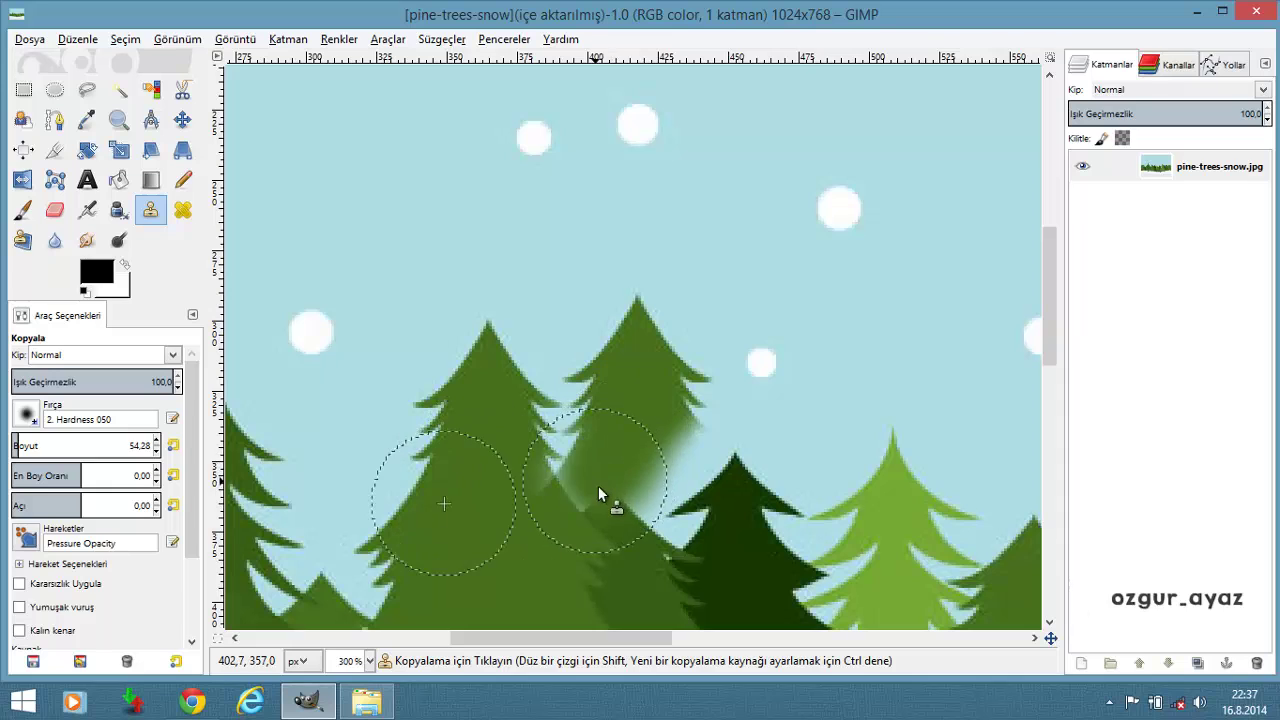
pyautogui.hotkey('ctrl', 'z')
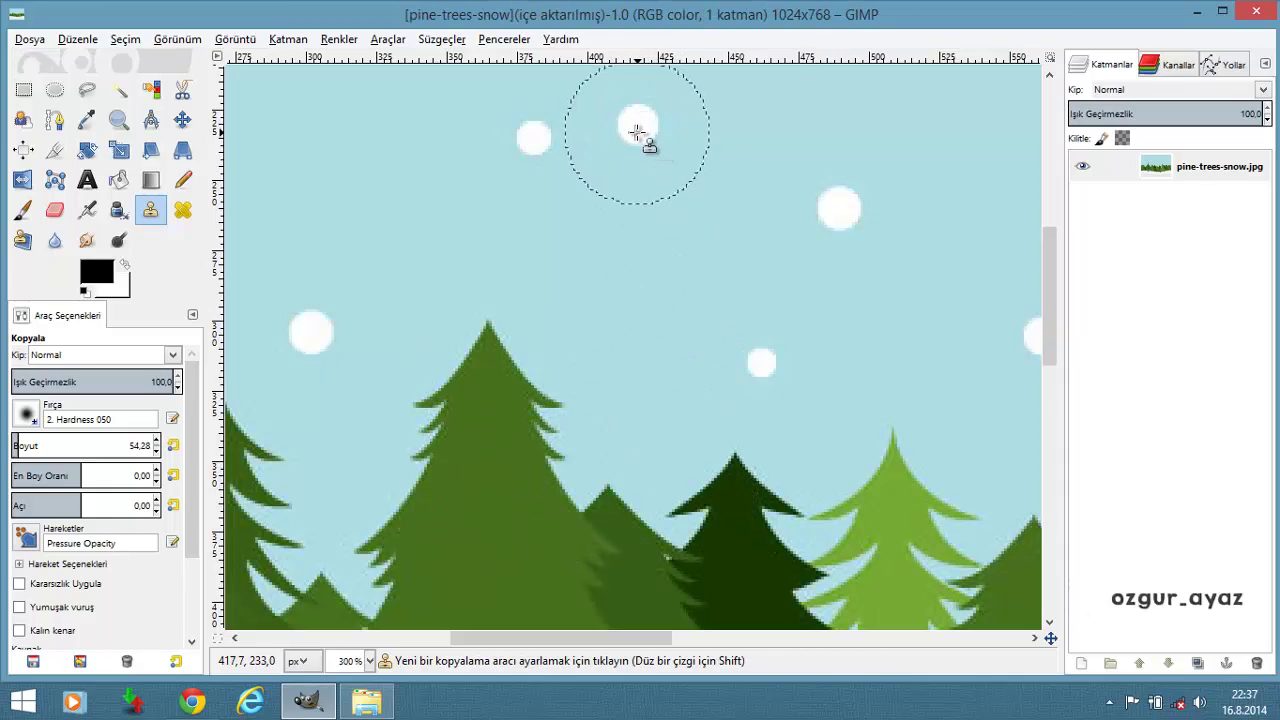
pyautogui.keyDown('ctrl'); pyautogui.click(636, 133); pyautogui.keyUp('ctrl')
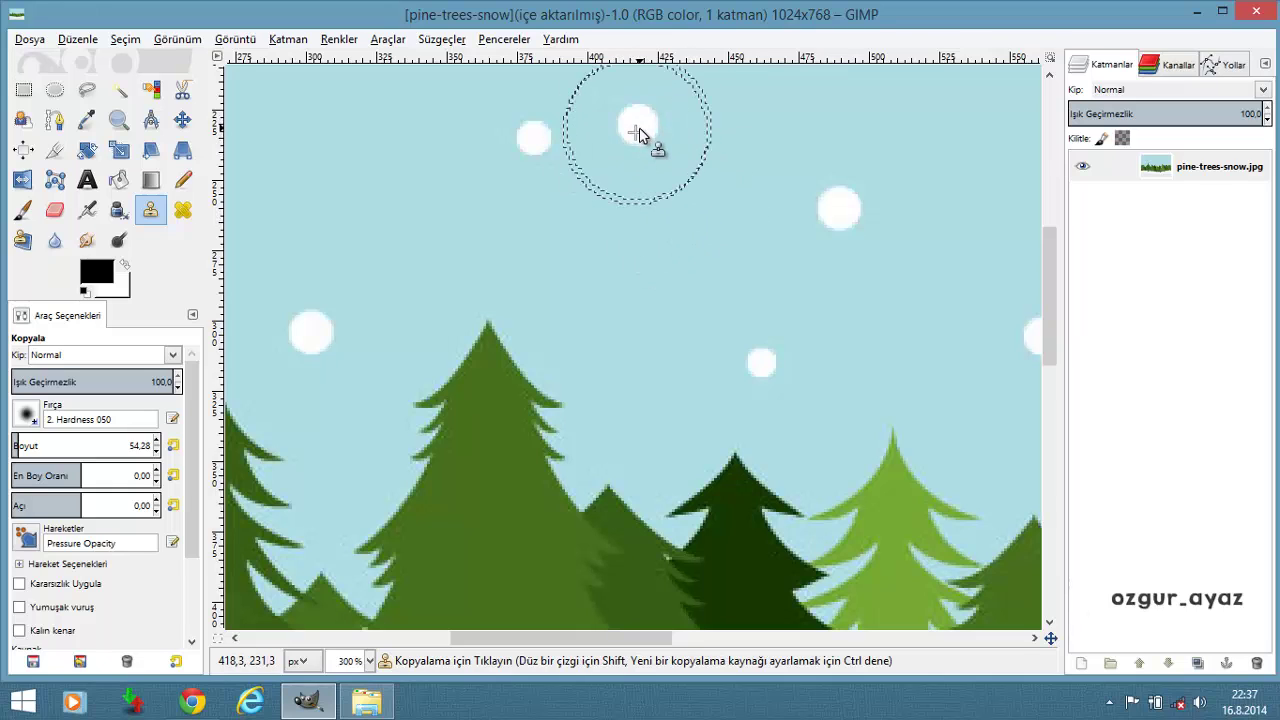
pyautogui.click(689, 254)
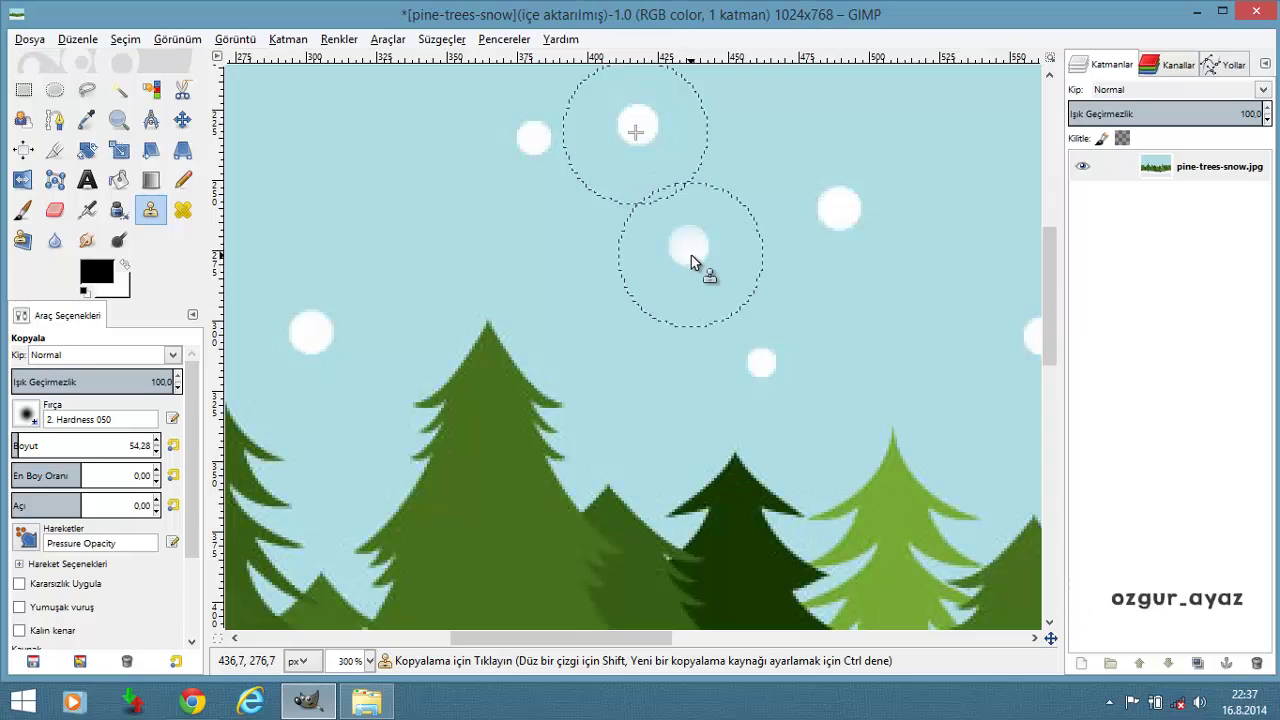
pyautogui.click(866, 318)
pyautogui.click(901, 150)
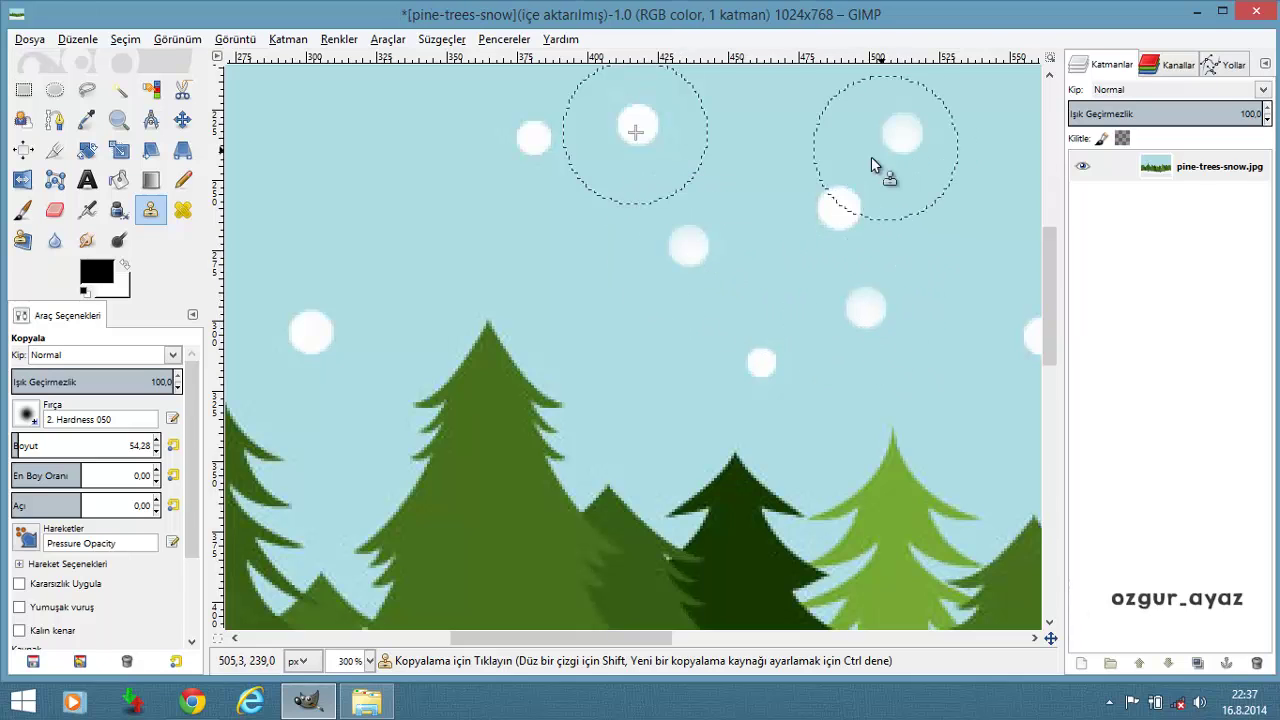
pyautogui.press('-')
pyautogui.click(621, 168)
pyautogui.click(494, 152)
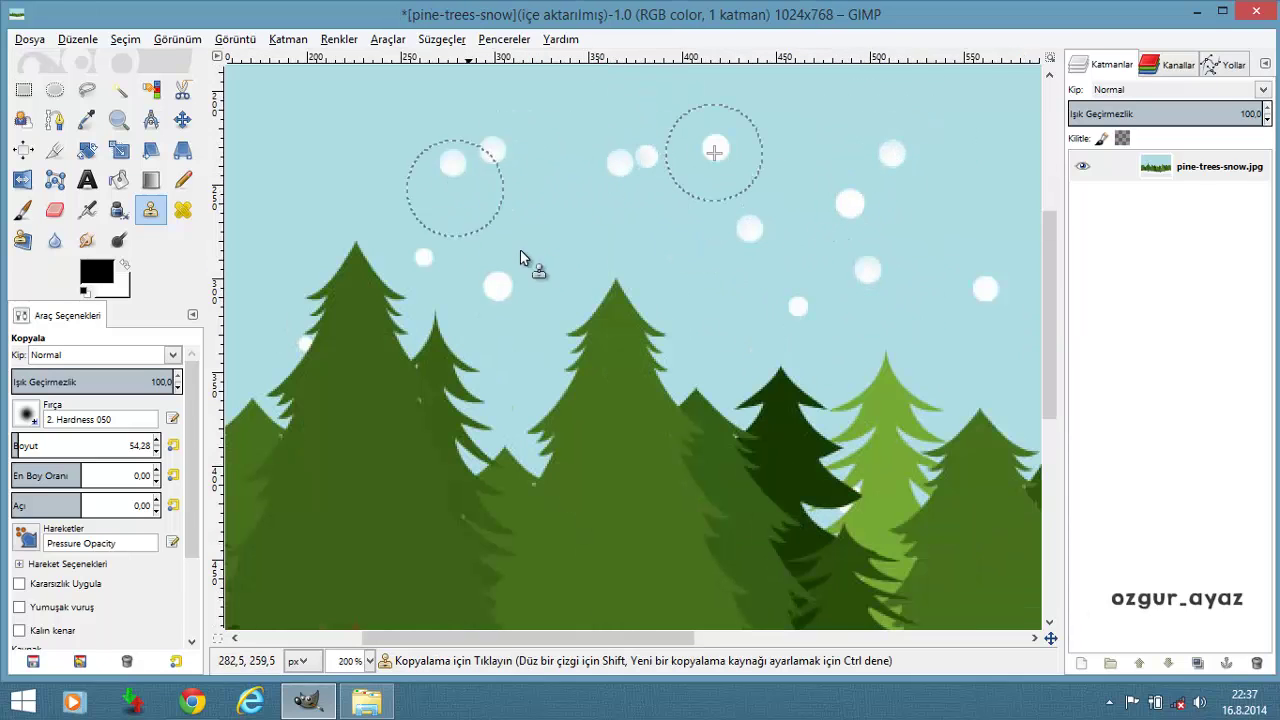
pyautogui.hotkey('ctrl', 'z')
pyautogui.hotkey('ctrl', 'z')
pyautogui.hotkey('ctrl', 'z')
pyautogui.hotkey('ctrl', 'z')
pyautogui.hotkey('ctrl', 'z')
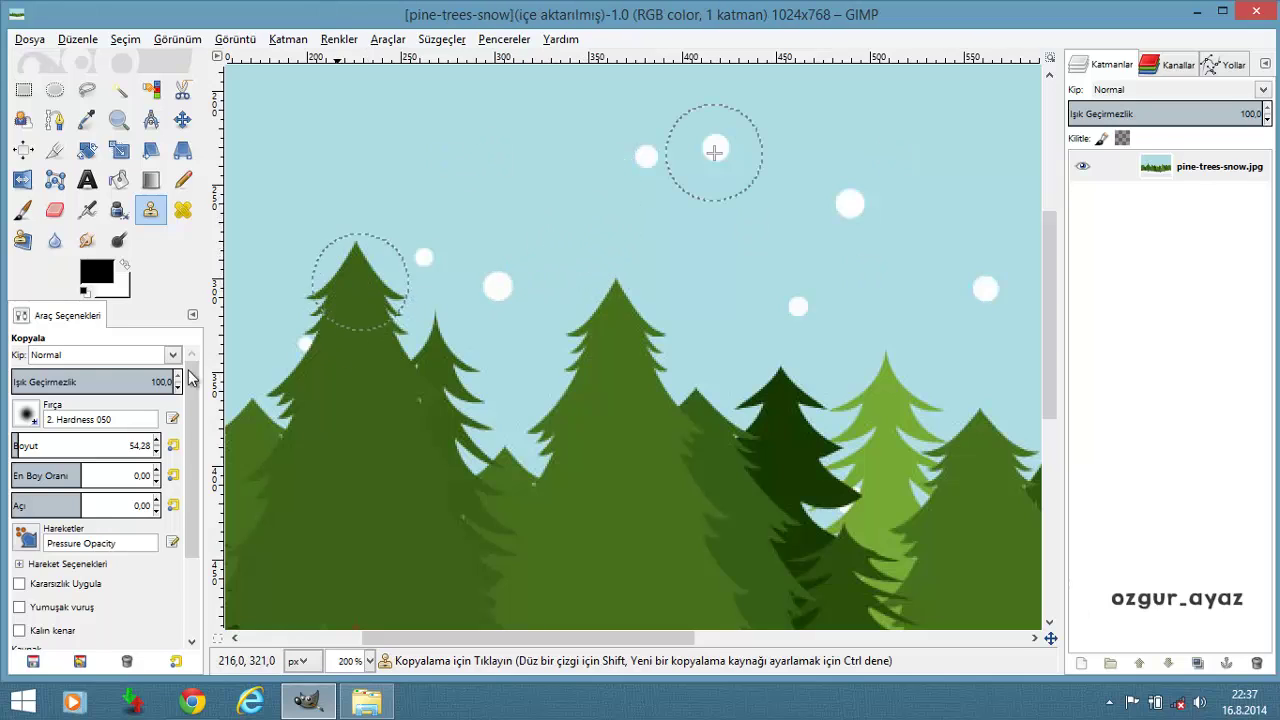
# Try brush tips and settle on Bristles 02 for cloning
pyautogui.click(33, 418)
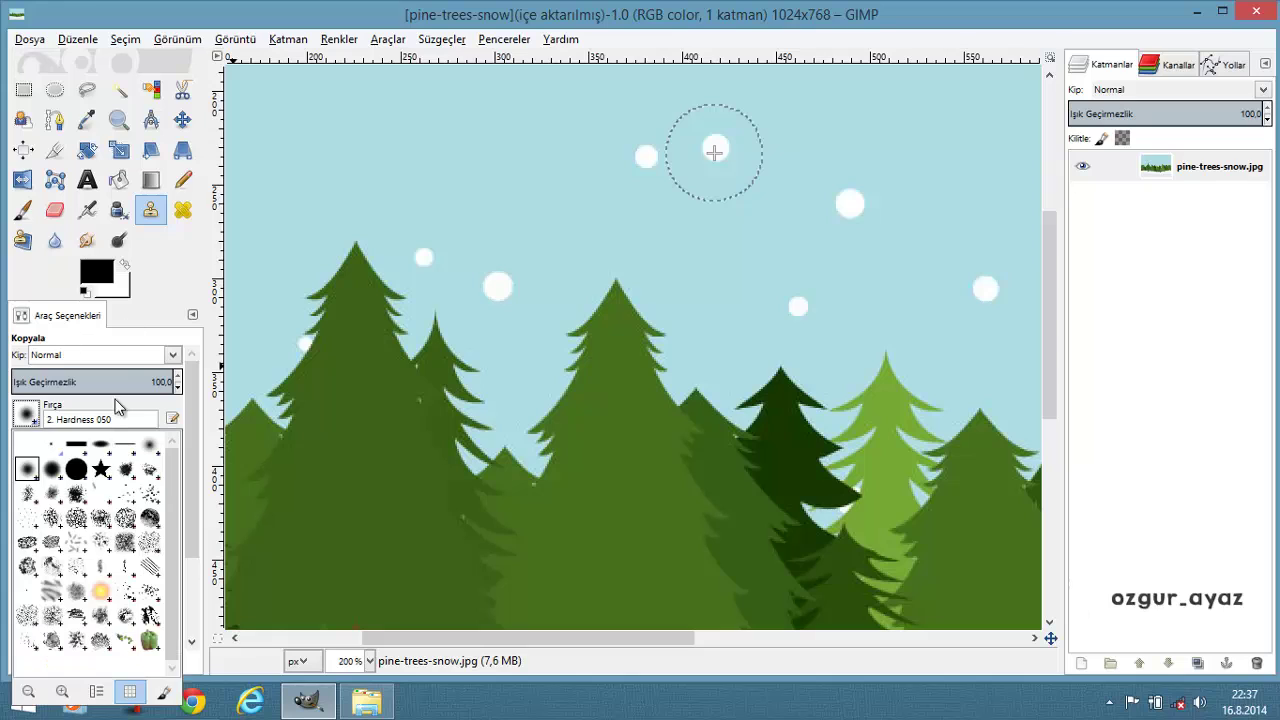
pyautogui.click(80, 470)
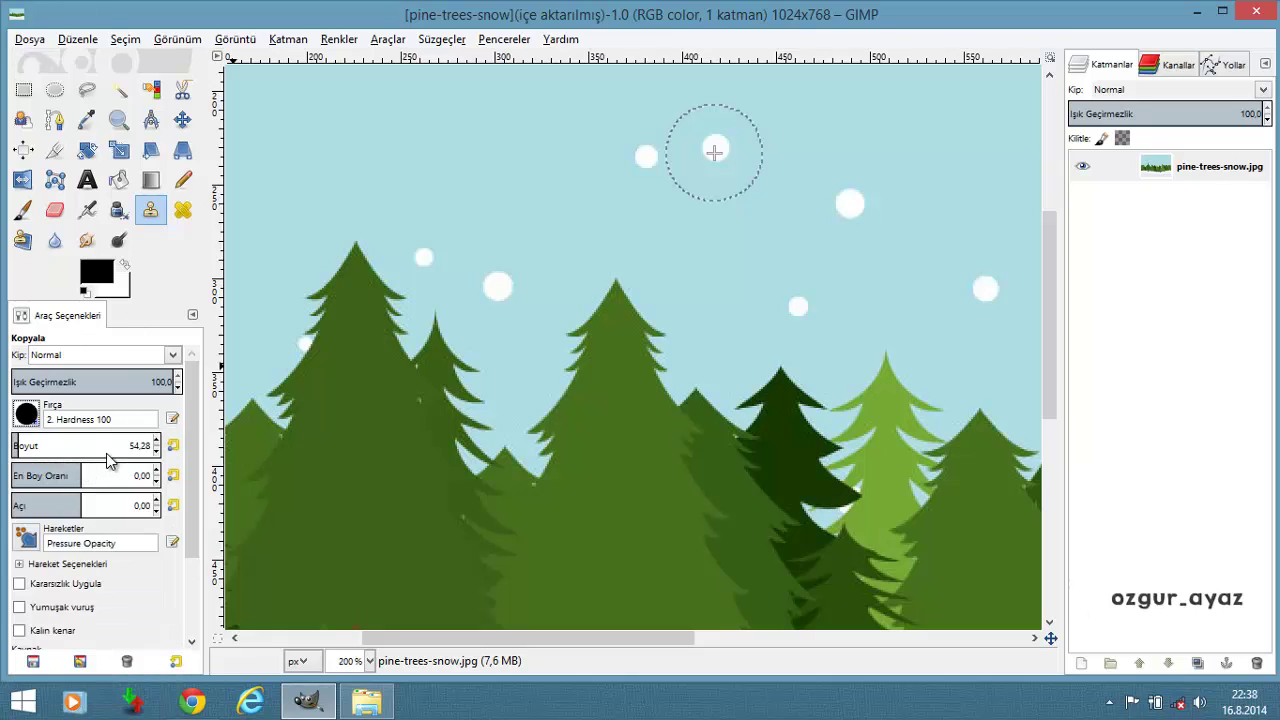
pyautogui.click(27, 416)
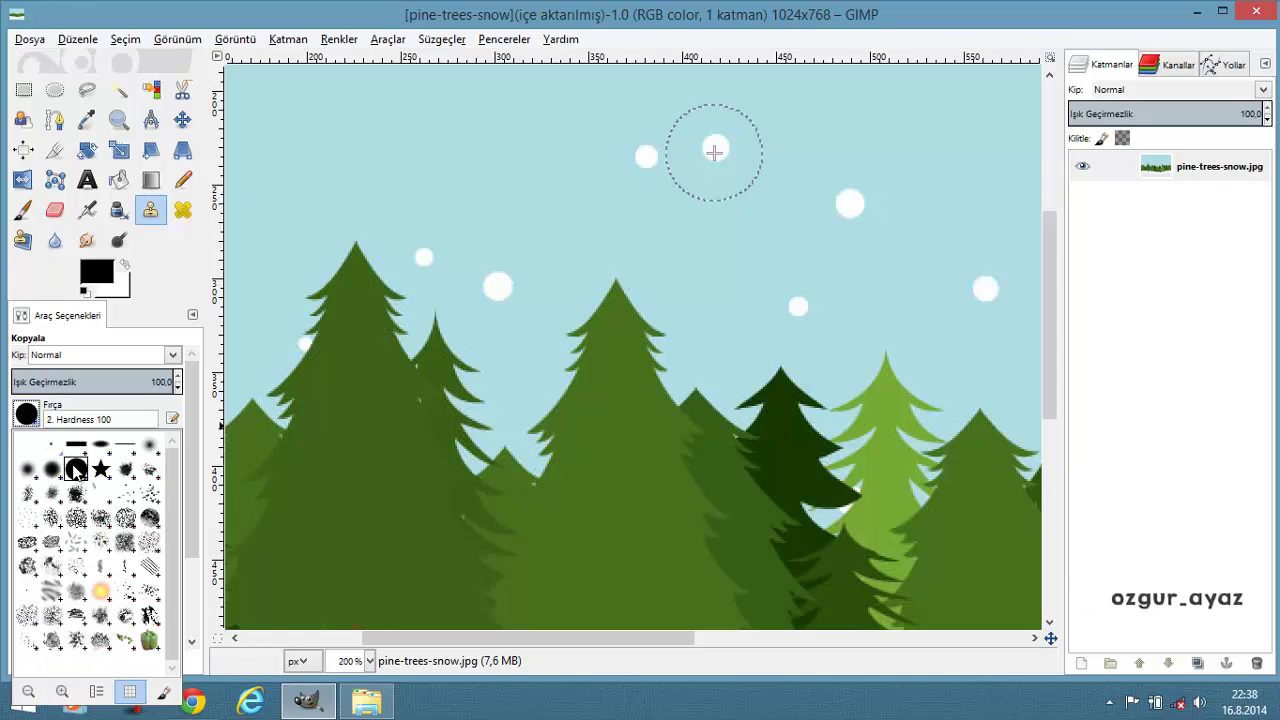
pyautogui.click(150, 497)
pyautogui.click(27, 413)
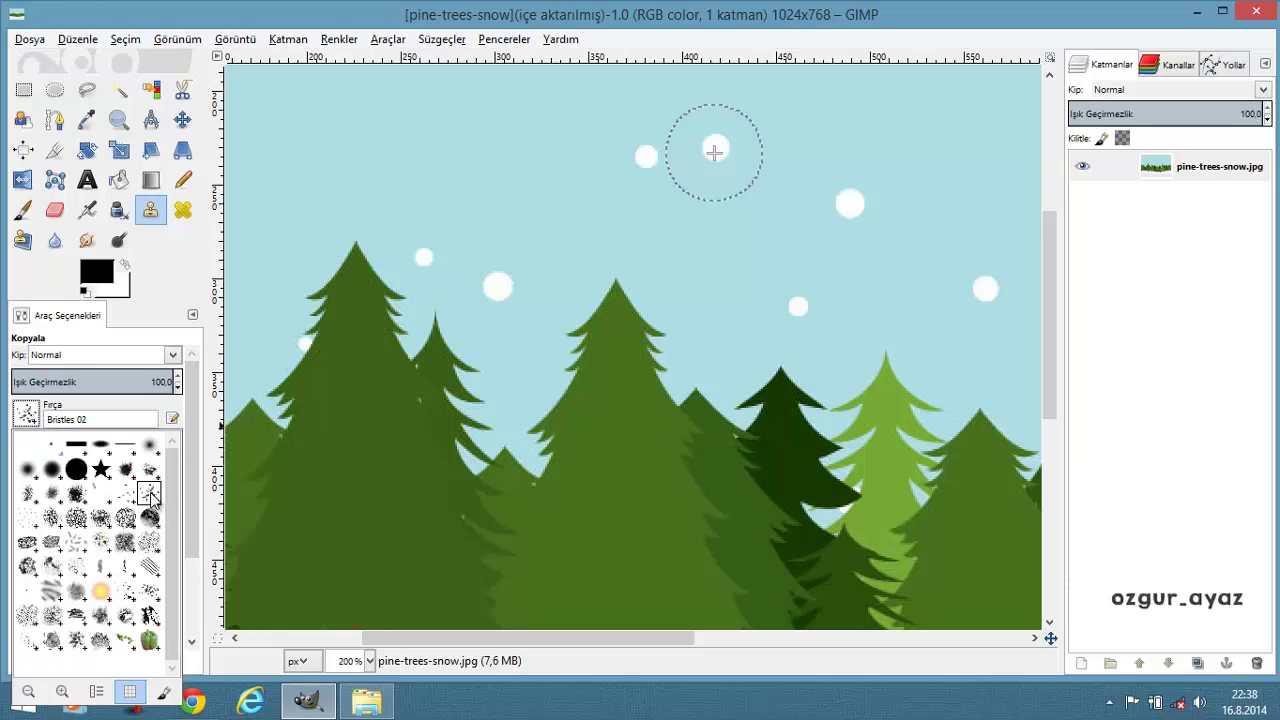
pyautogui.click(497, 204)
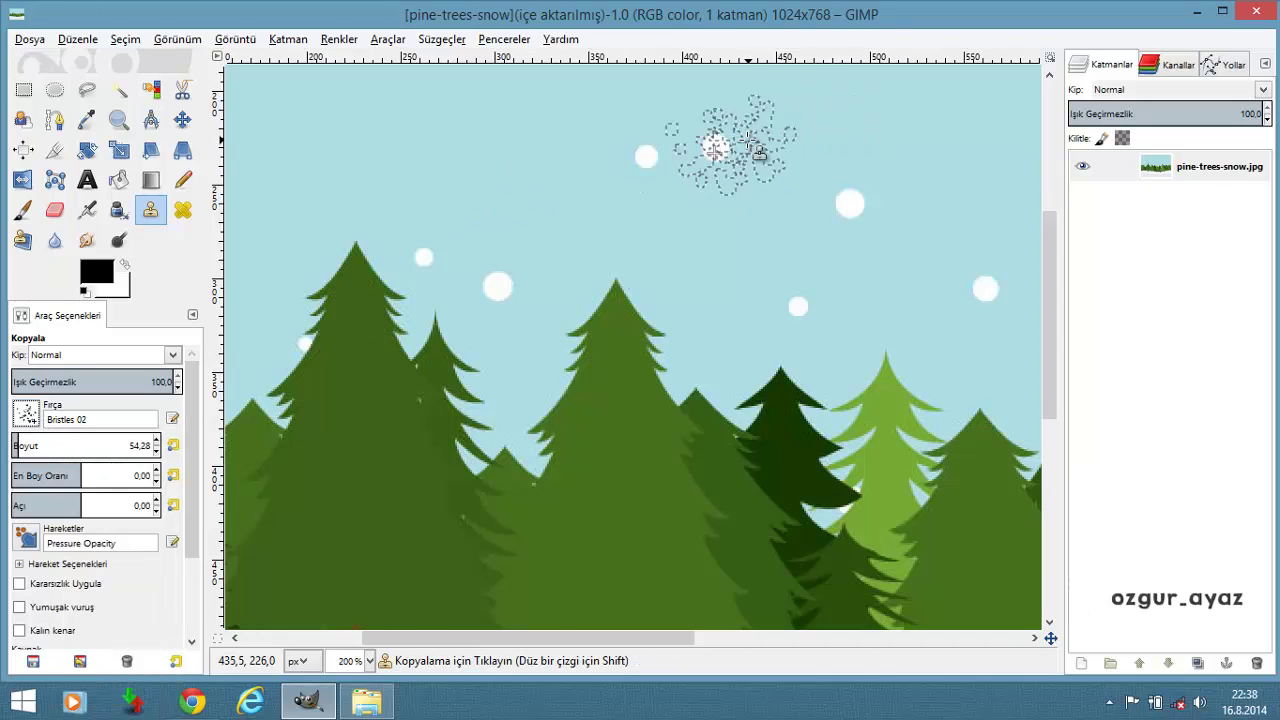
# Clone snowflake copies into the sky with Bristles 02, undoing the last dab
pyautogui.scroll(2, 677, 158)
pyautogui.keyDown('ctrl'); pyautogui.click(677, 160); pyautogui.keyUp('ctrl')
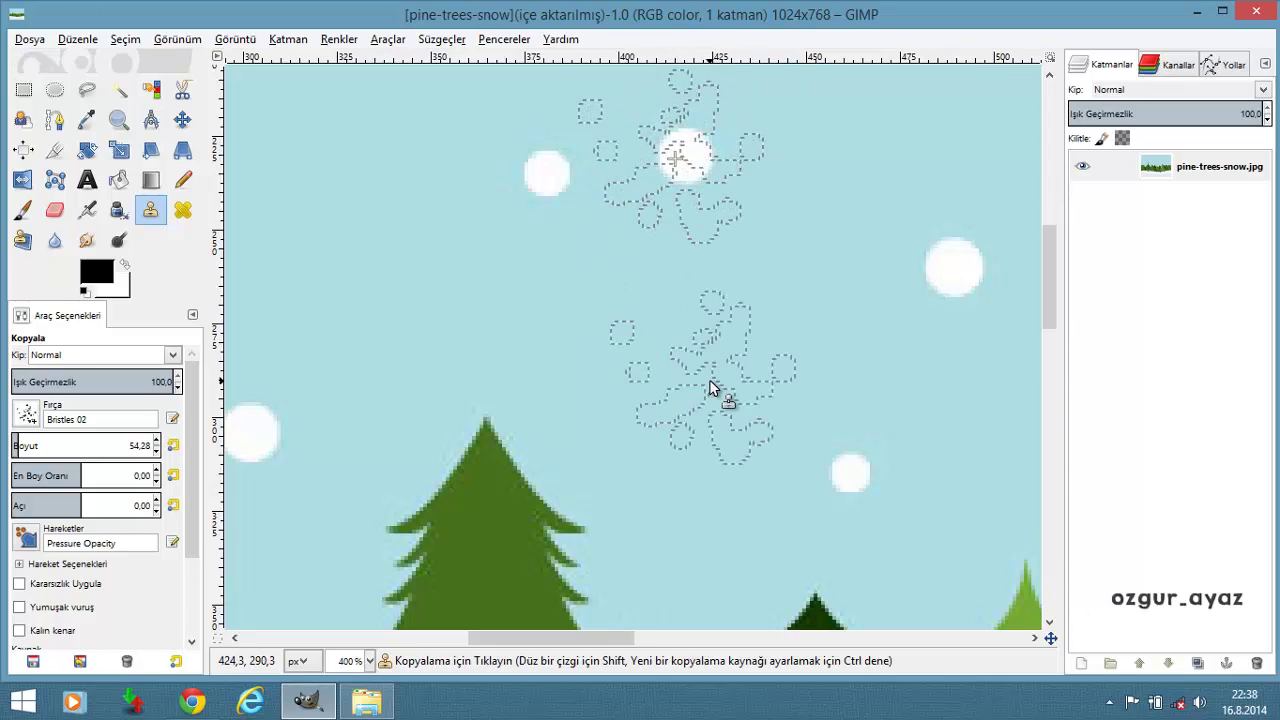
pyautogui.click(686, 350)
pyautogui.click(452, 316)
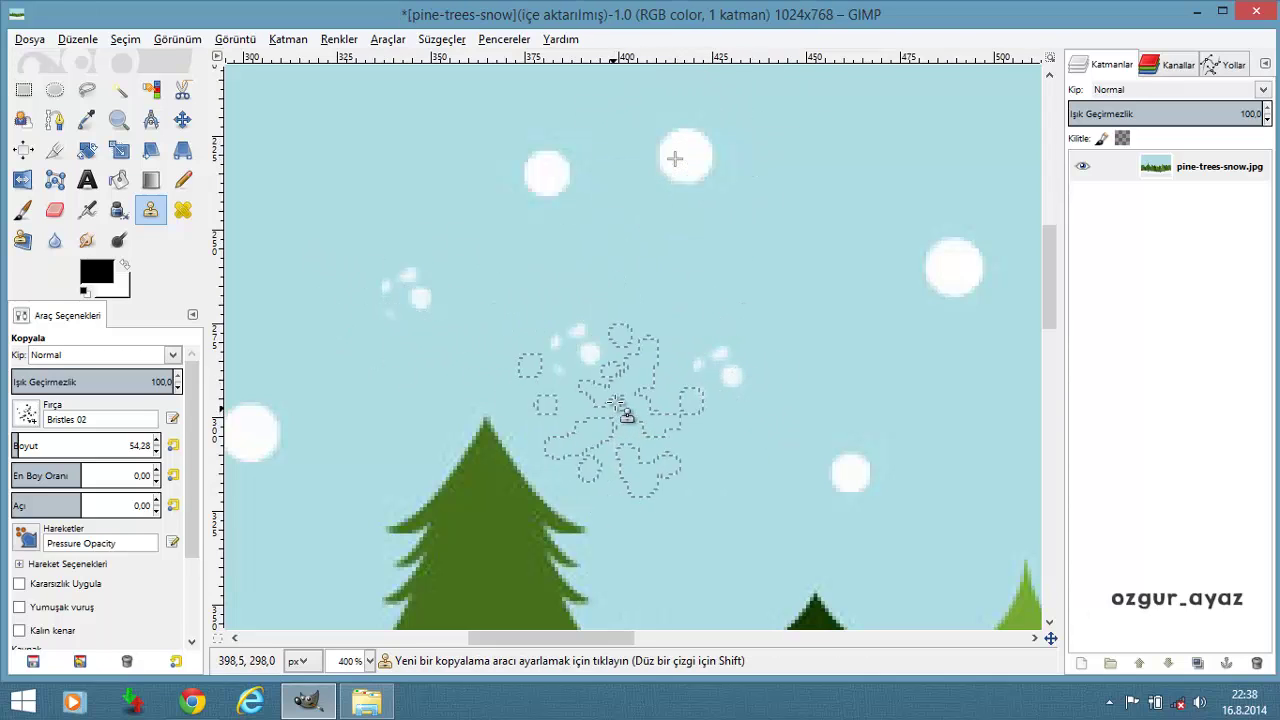
pyautogui.hotkey('ctrl', 'z')
pyautogui.hotkey('ctrl', 'z')
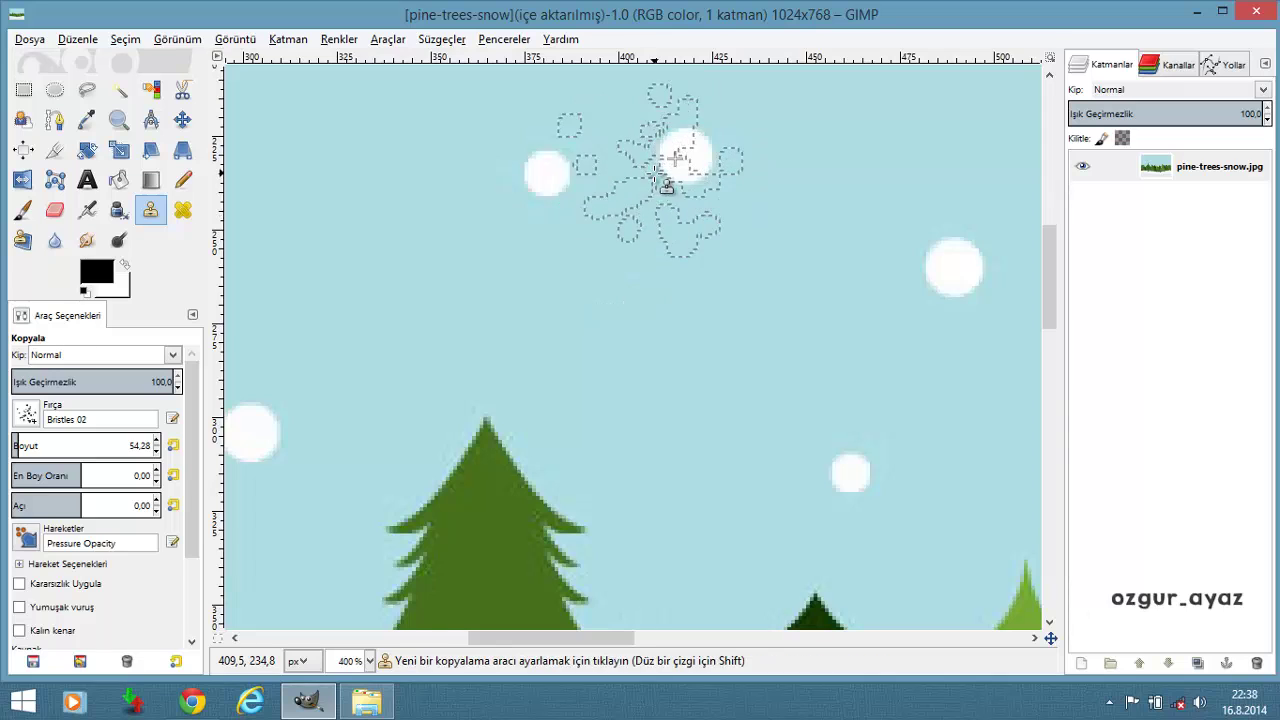
pyautogui.scroll(-1, 668, 170)
# Switch to the Pencil Scratch tip and stamp a cloned snowflake into the sky
pyautogui.click(27, 414)
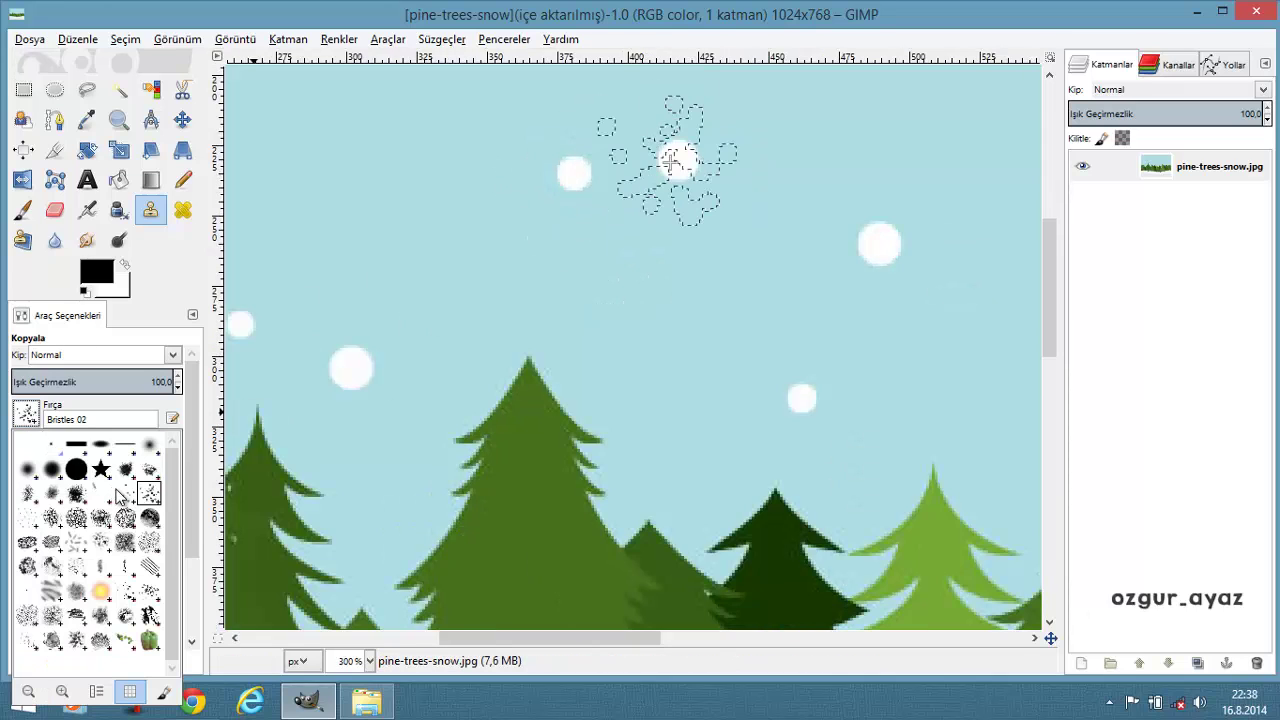
pyautogui.click(149, 568)
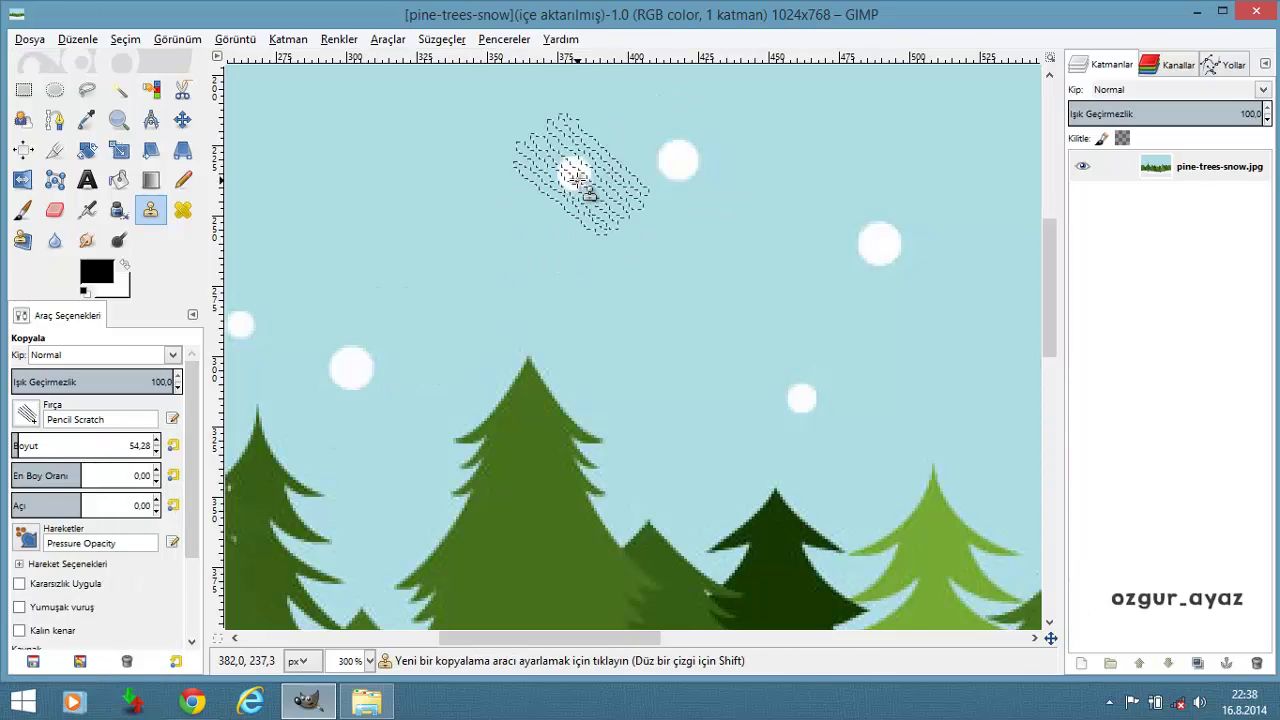
pyautogui.keyDown('ctrl'); pyautogui.click(578, 178); pyautogui.keyUp('ctrl')
pyautogui.click(660, 315)
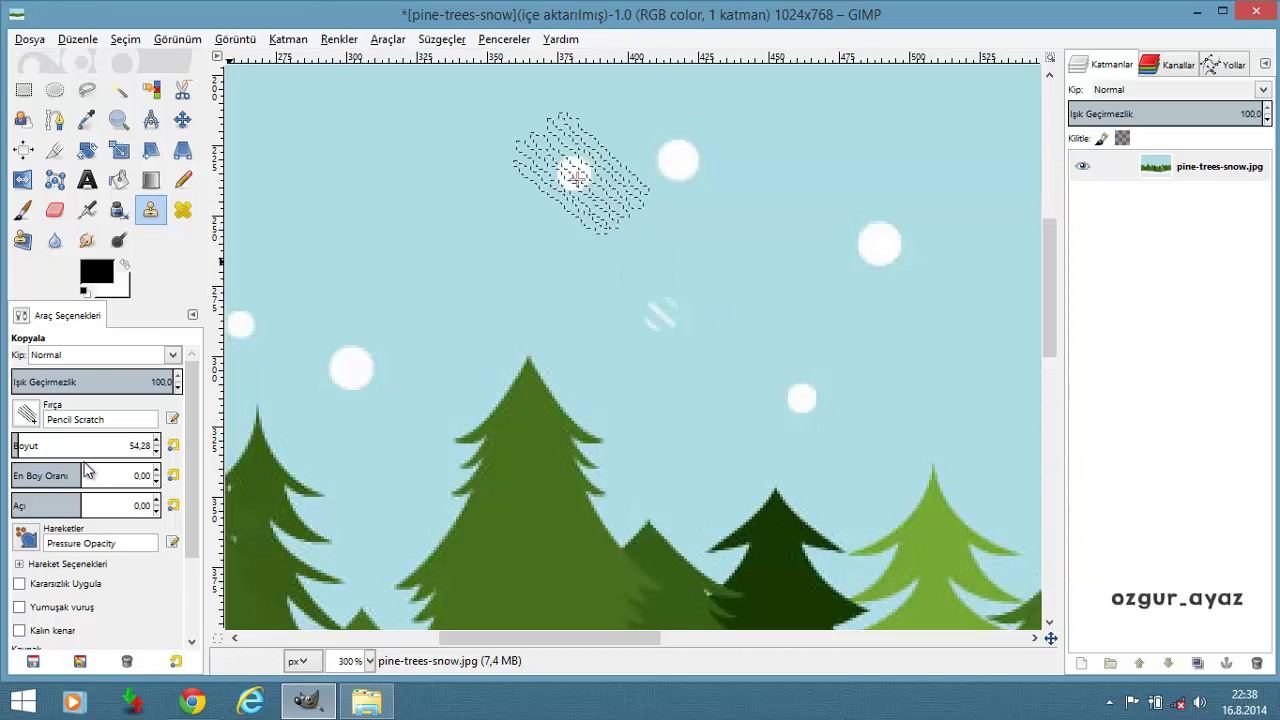
# Choose the 2. Hardness 075 brush tip and undo the scratch clone mark
pyautogui.click(40, 414)
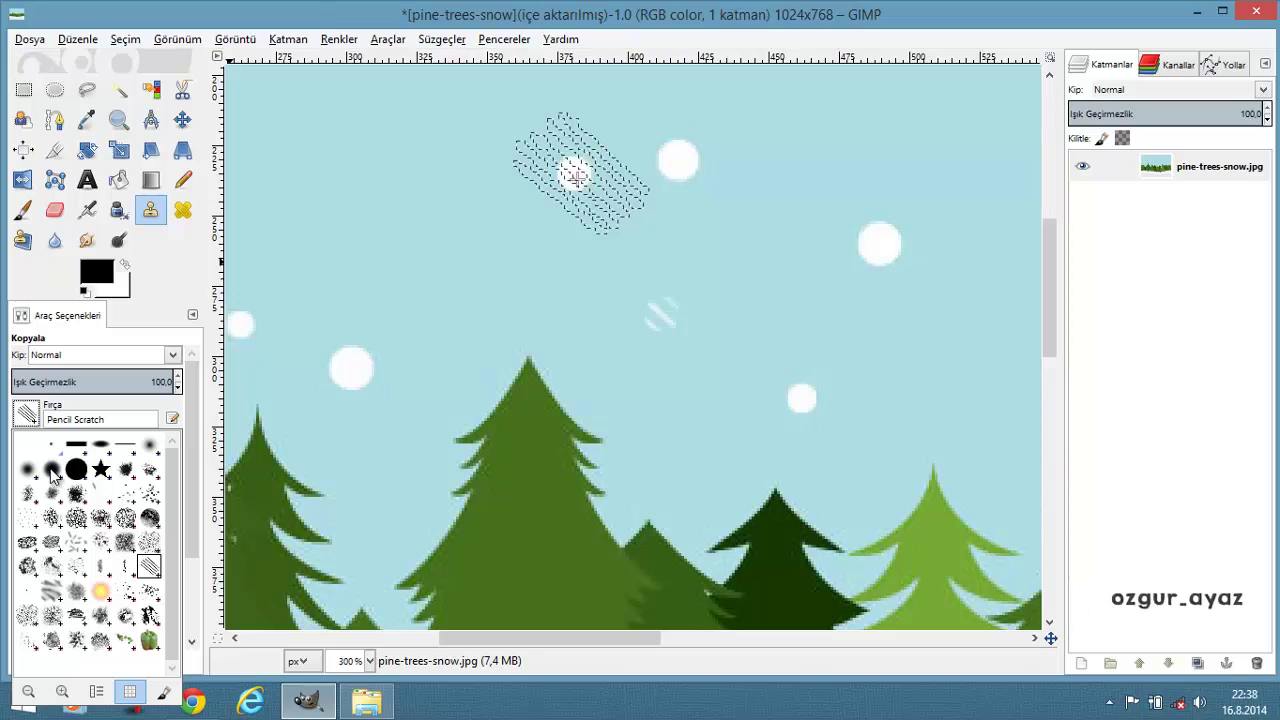
pyautogui.doubleClick(52, 472)
pyautogui.scroll(-1, 666, 286)
pyautogui.hotkey('ctrl', 'z')
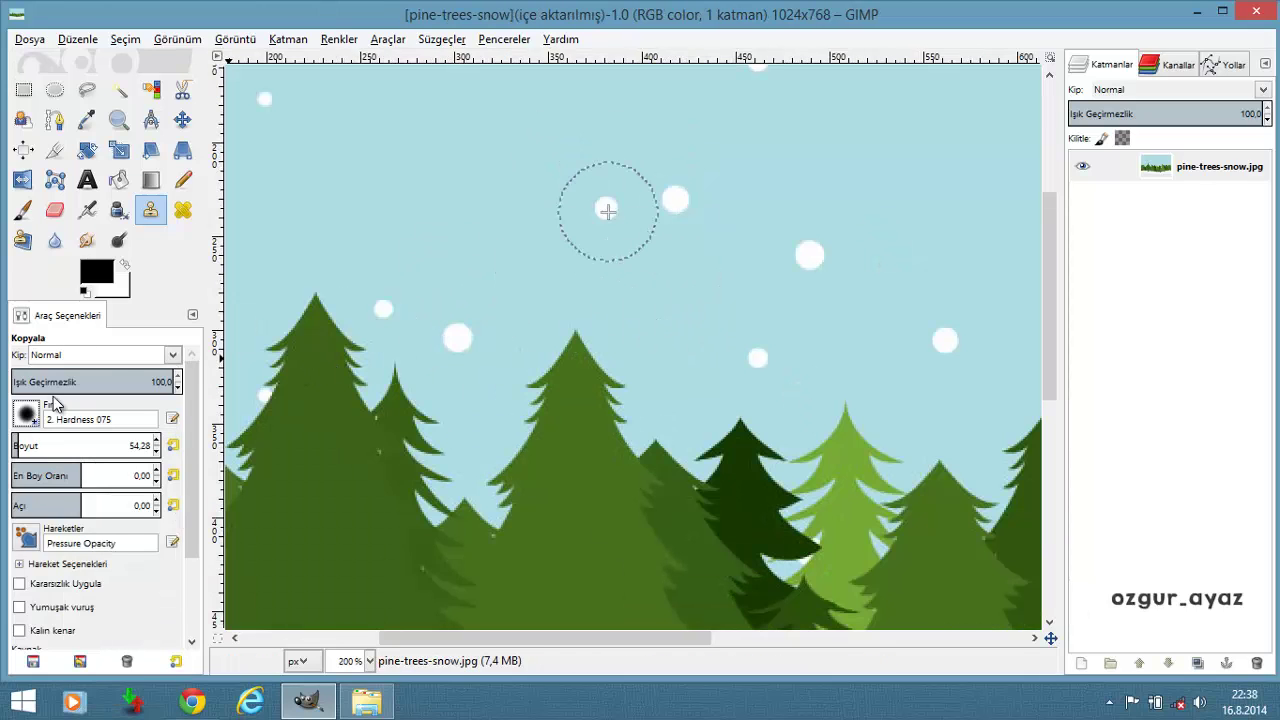
# Keep the 2. Hardness 075 tip and raise the clone brush size to 114.22
pyautogui.click(24, 418)
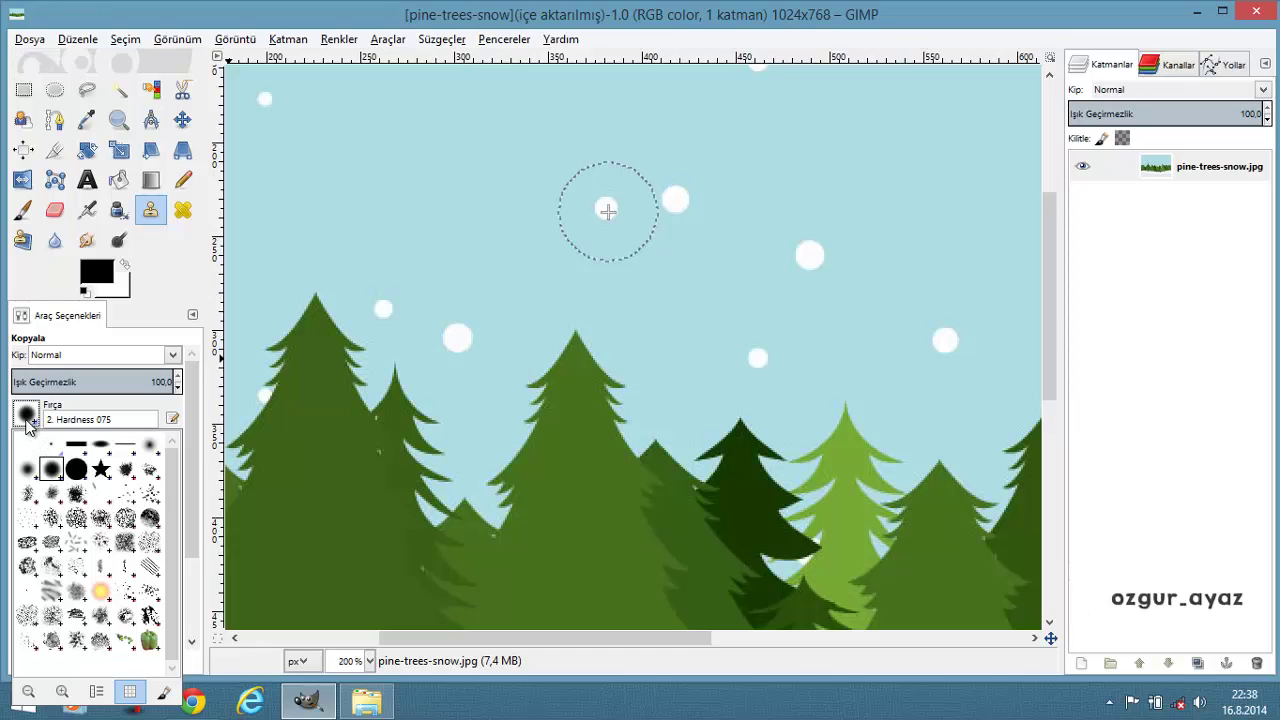
pyautogui.click(26, 414)
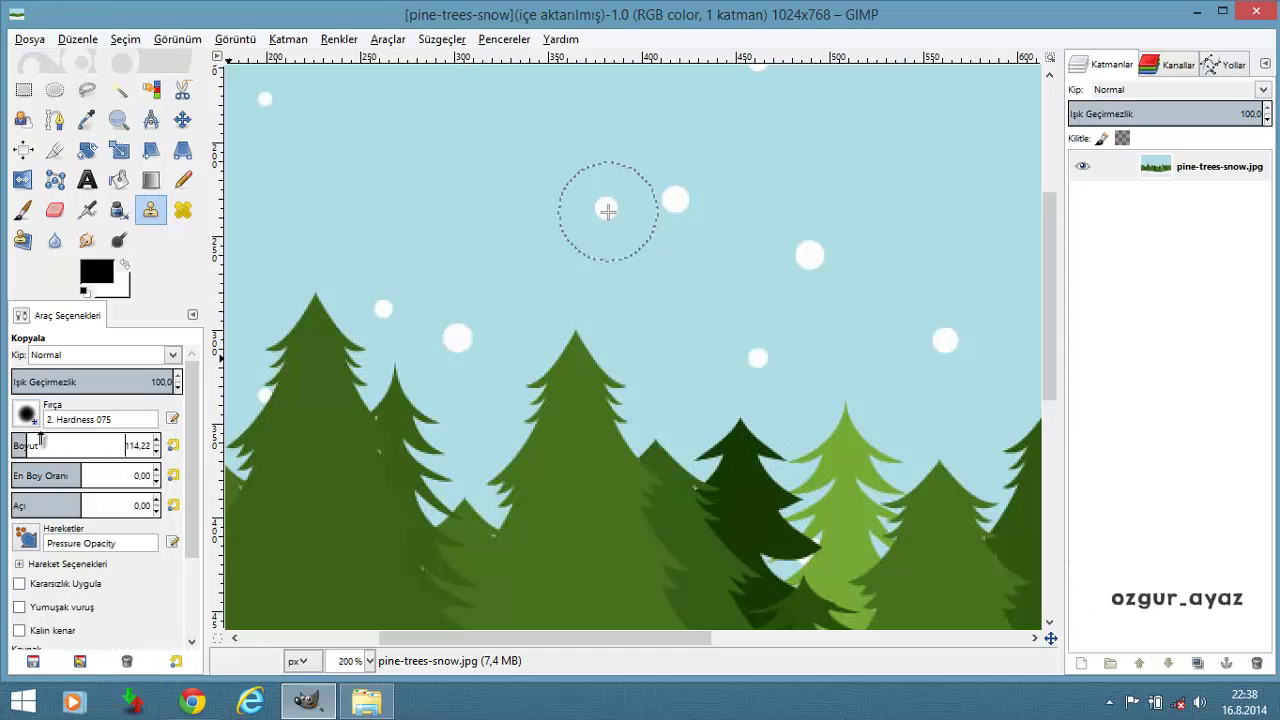
pyautogui.moveTo(33, 445); pyautogui.dragTo(68, 440)
# Clone the central treetop into the sky as a test, then undo it
pyautogui.press('-')
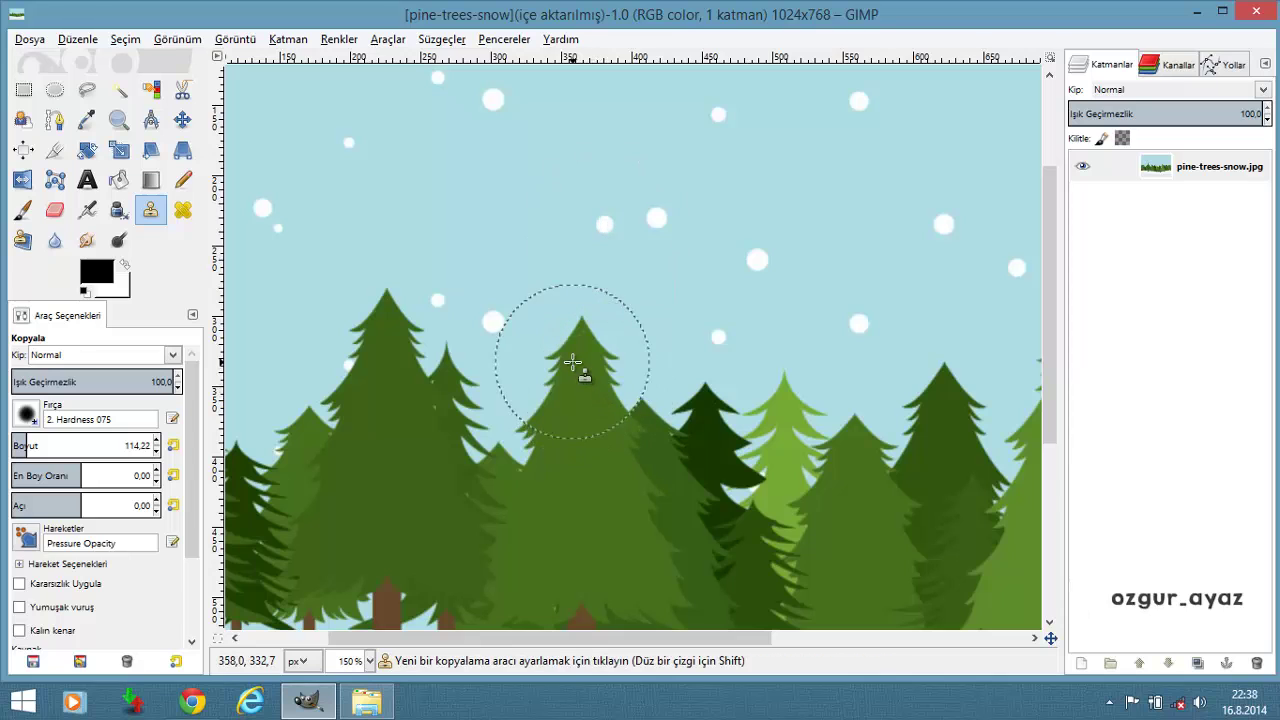
pyautogui.keyDown('ctrl'); pyautogui.click(572, 361); pyautogui.keyUp('ctrl')
pyautogui.moveTo(767, 249)
pyautogui.mouseDown()
pyautogui.moveTo(769, 324)
pyautogui.moveTo(773, 225)
pyautogui.moveTo(749, 344)
pyautogui.moveTo(757, 331)
pyautogui.mouseUp()
pyautogui.hotkey('ctrl', 'z')
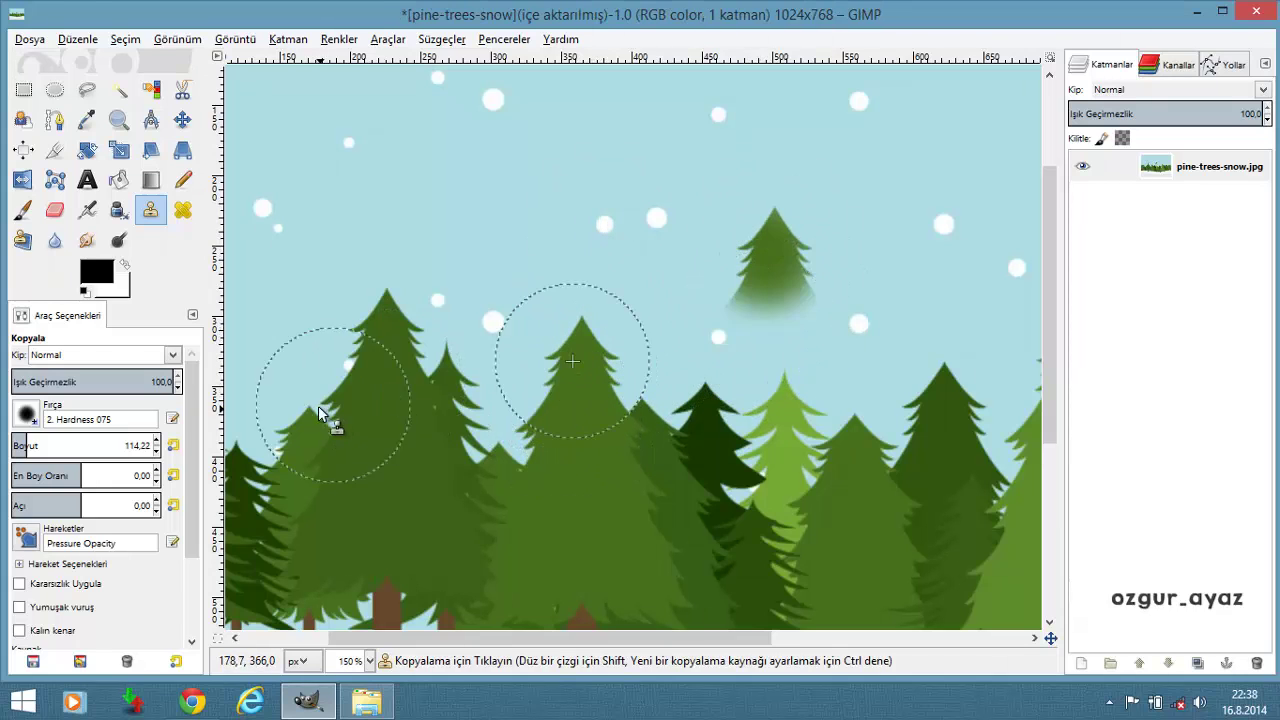
pyautogui.hotkey('ctrl', 'z')
pyautogui.click(27, 412)
pyautogui.click(27, 412)
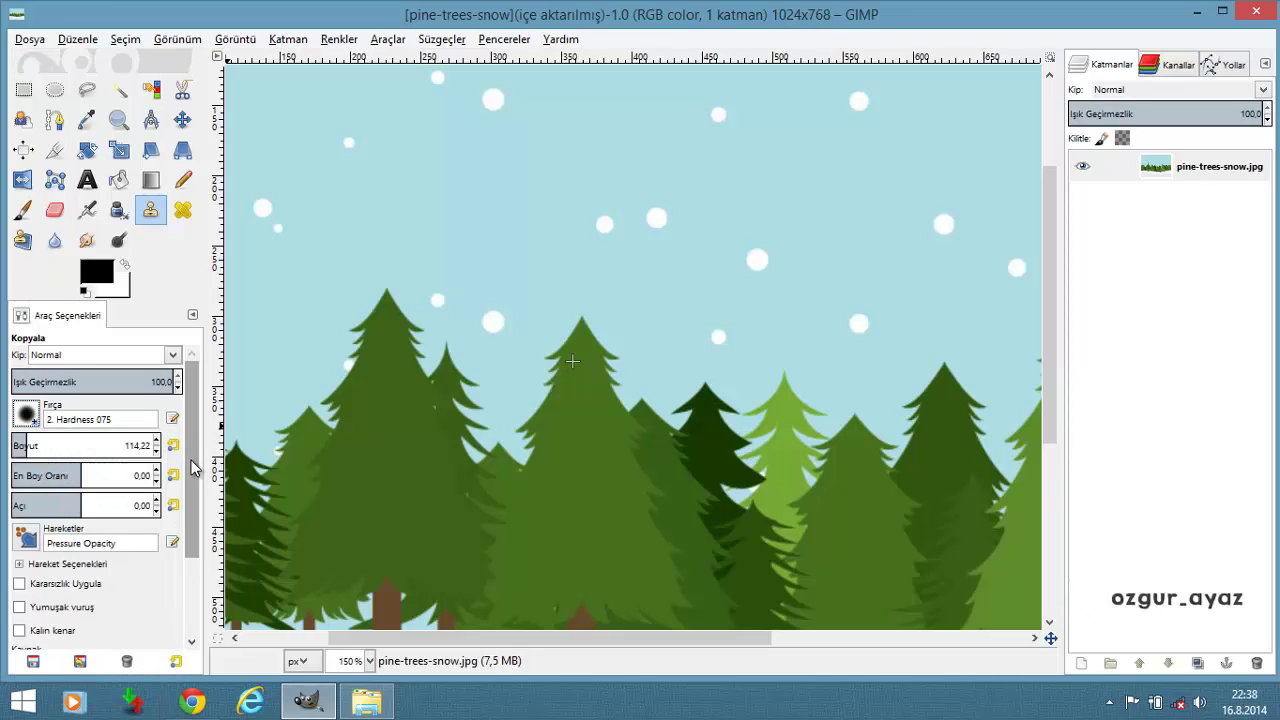
pyautogui.scroll(-3, 186, 440)
pyautogui.scroll(-2, 186, 440)
pyautogui.scroll(5, 186, 440)
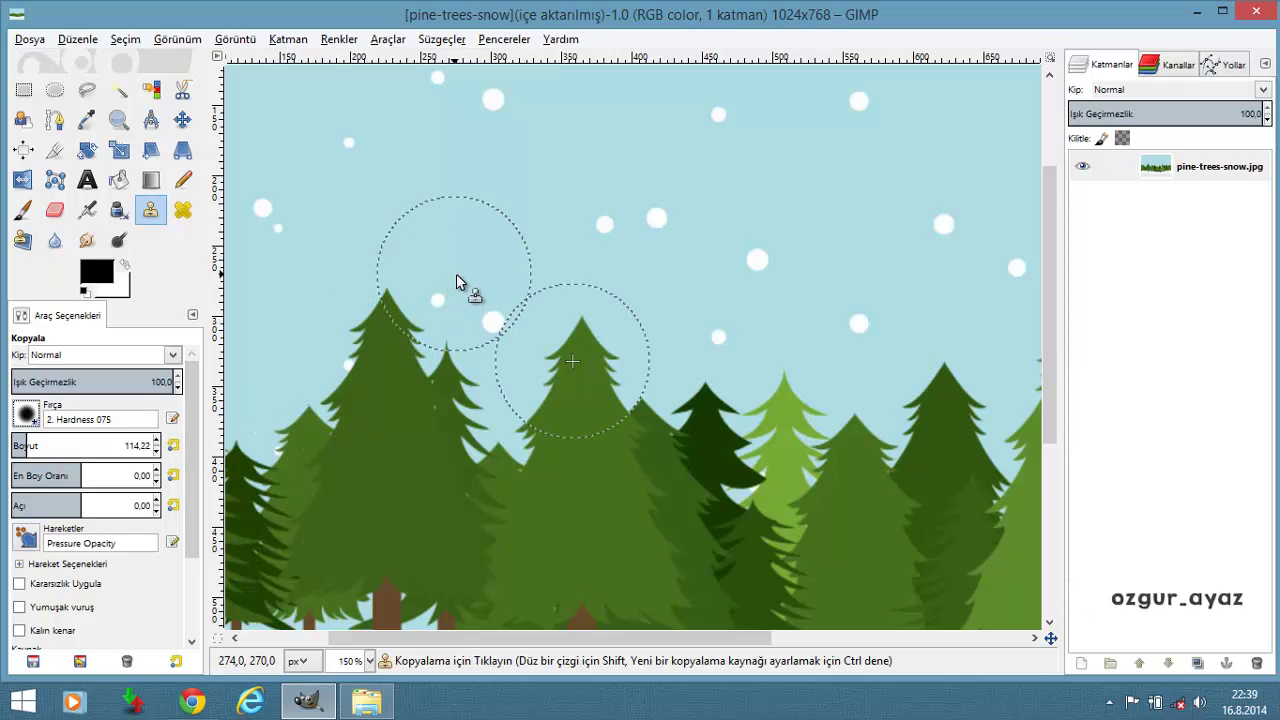
# Open iyileştirme aracı.jpg from the 2.Bölüm Araçlar folder with Edit with GIMP
pyautogui.click(372, 703)
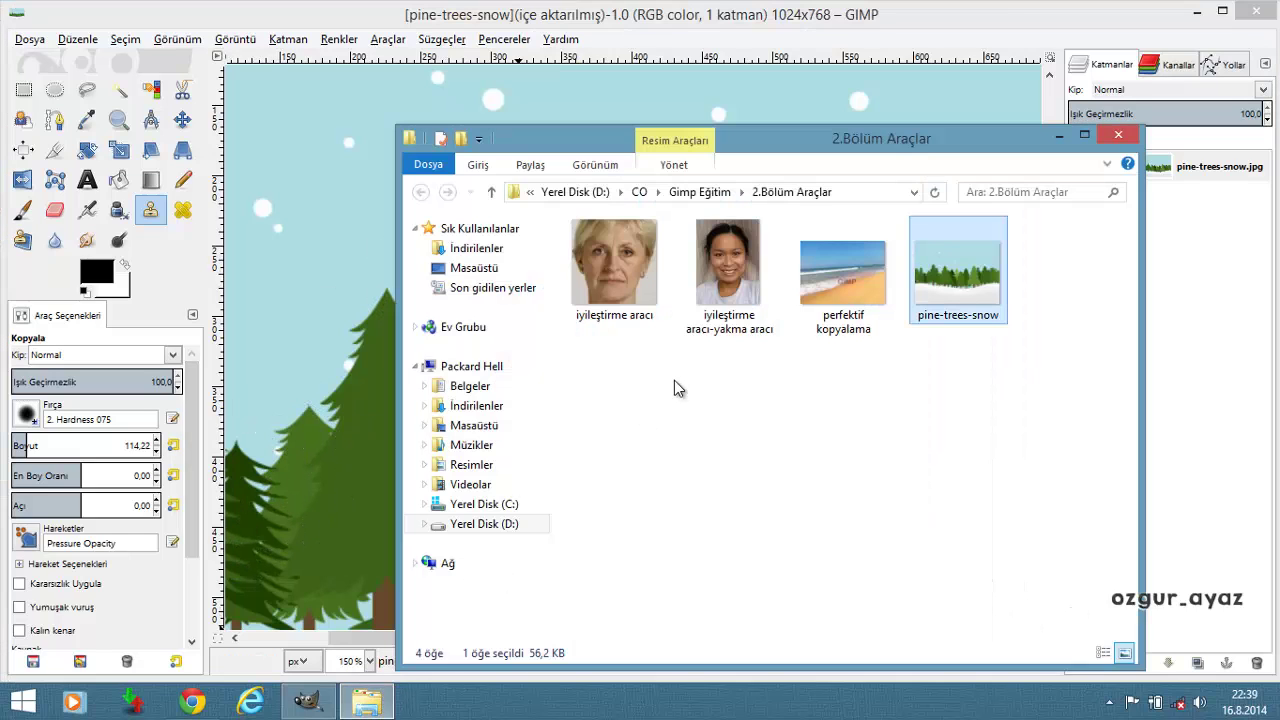
pyautogui.click(624, 261)
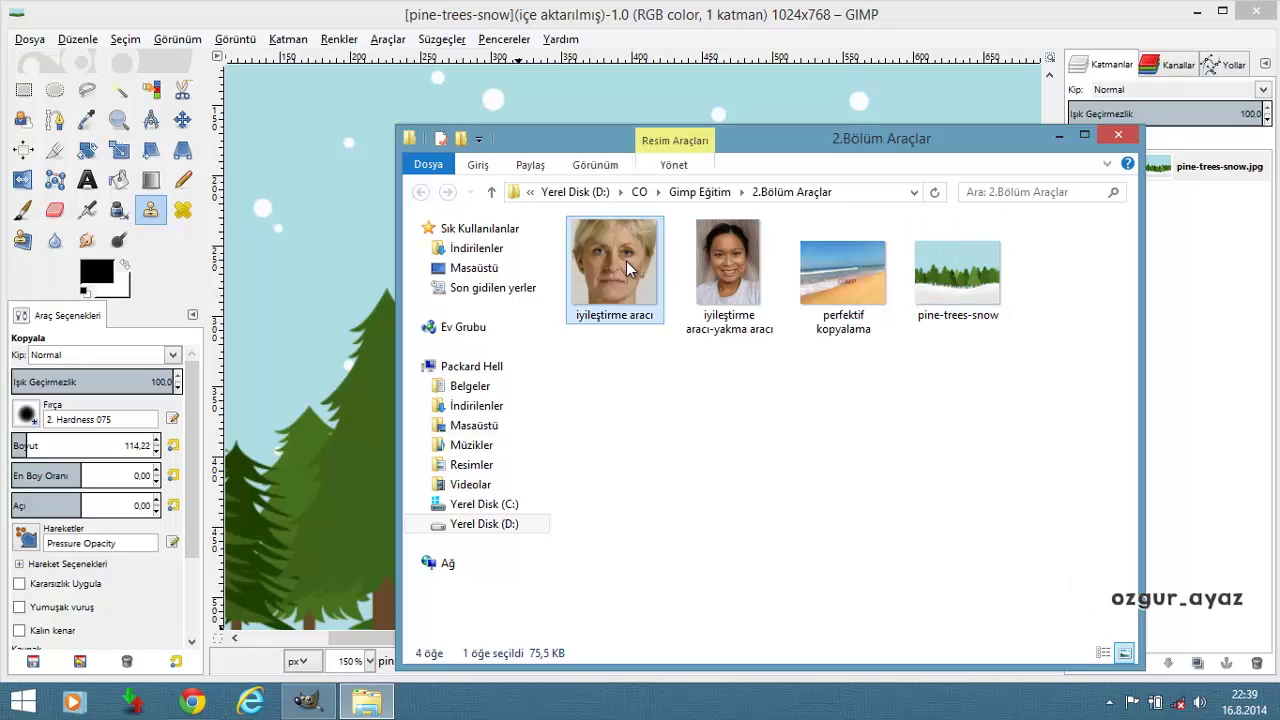
pyautogui.click(669, 357)
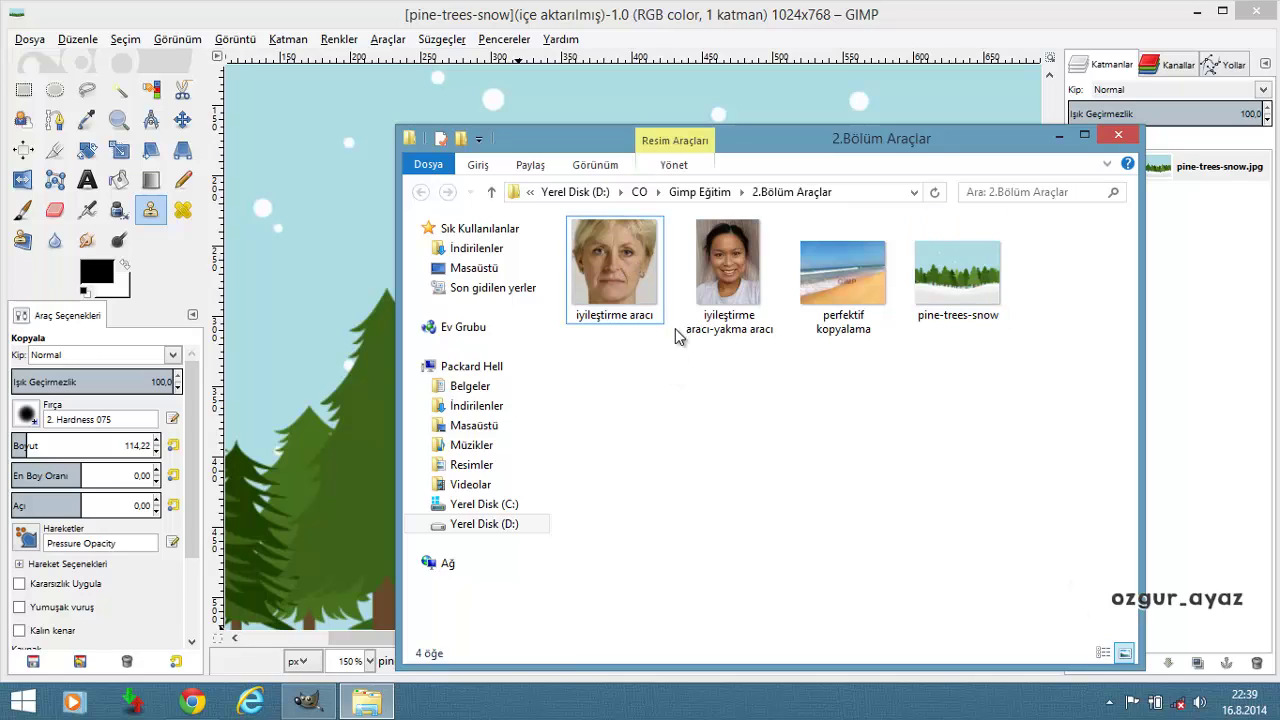
pyautogui.click(712, 257)
pyautogui.click(812, 268)
pyautogui.click(911, 342)
pyautogui.click(955, 275)
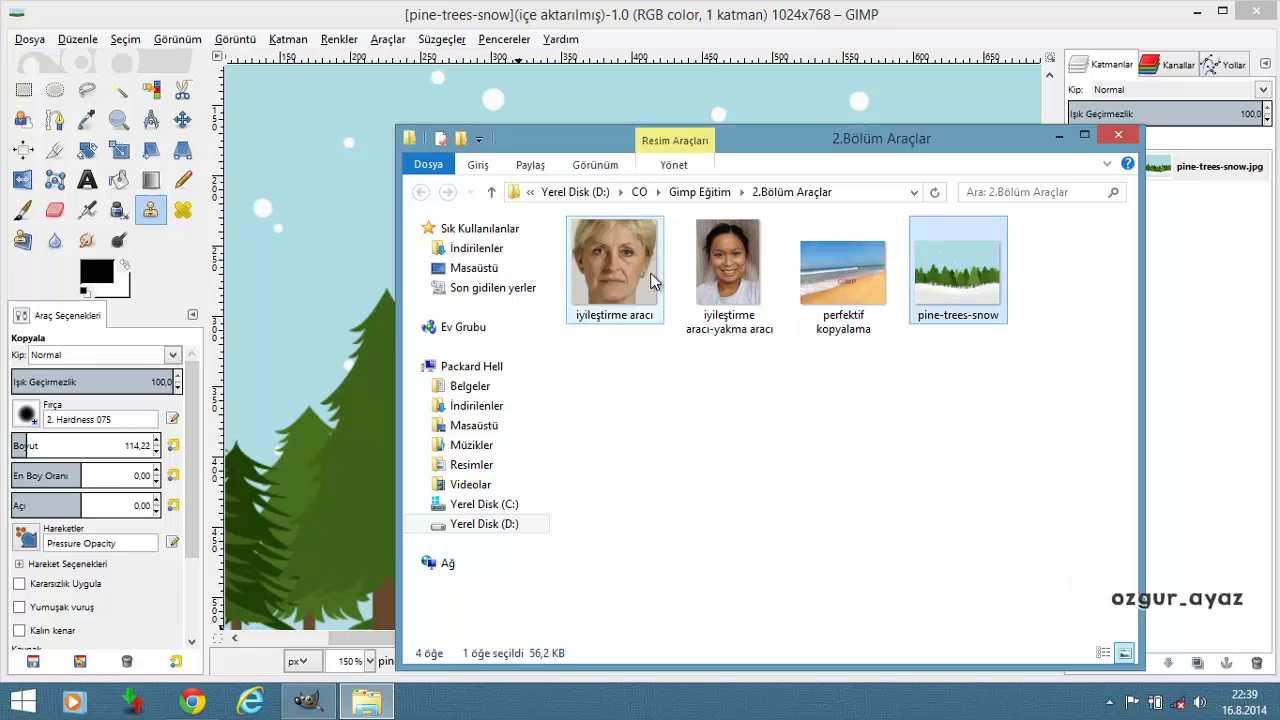
pyautogui.click(636, 250)
pyautogui.rightClick(636, 250)
pyautogui.click(677, 240)
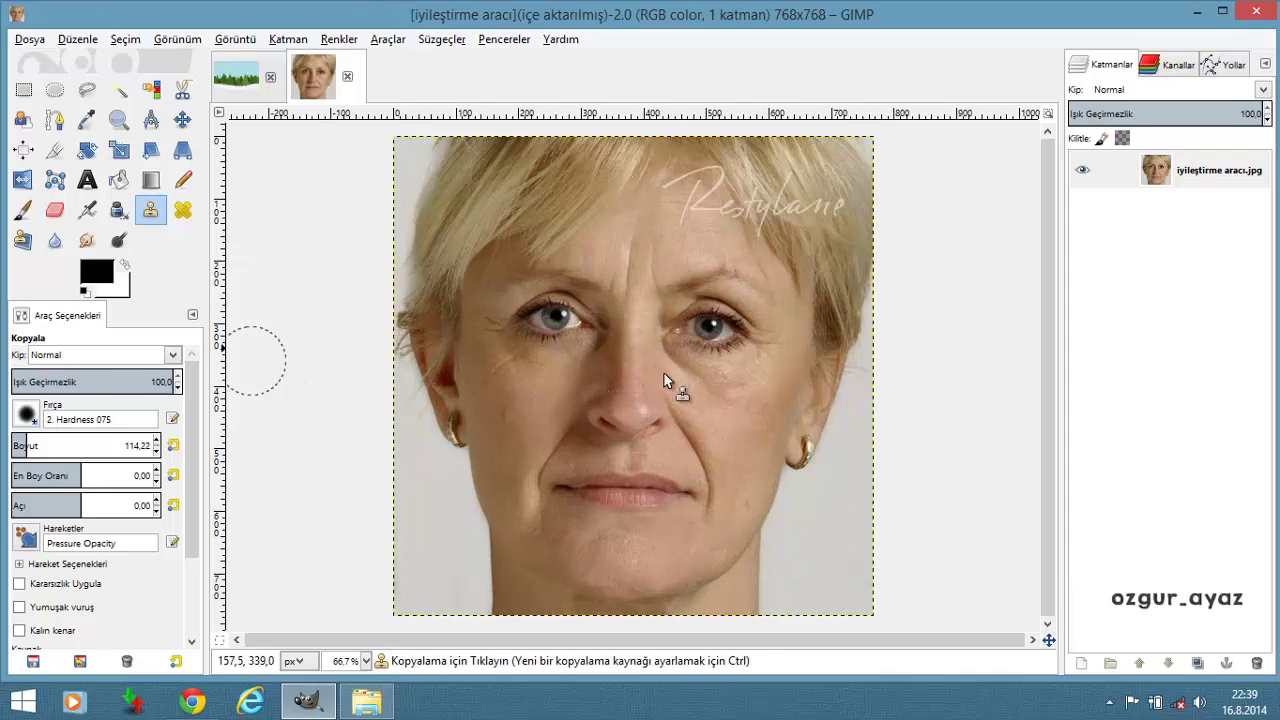
# Set the clone brush to size 14.32, keeping the 2. Hardness 075 tip
pyautogui.scroll(3, 792, 390)
pyautogui.scroll(-1, 790, 382)
pyautogui.scroll(-2, 790, 380)
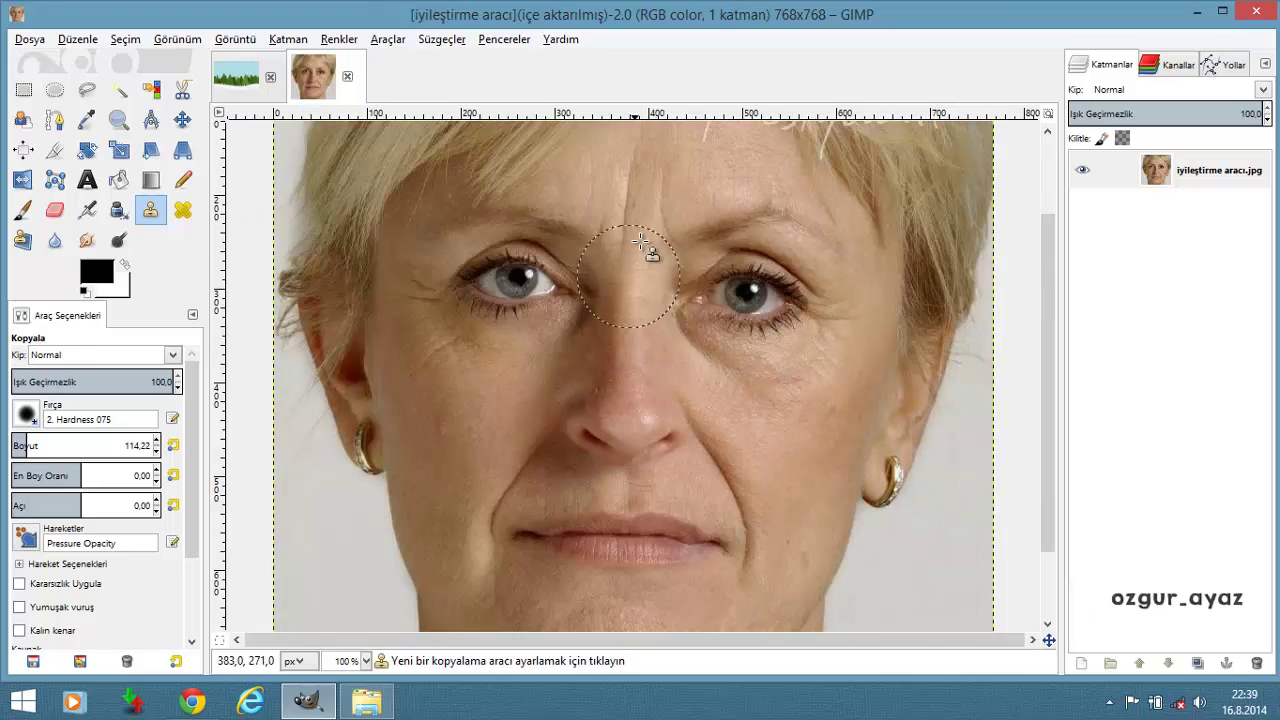
pyautogui.scroll(2, 663, 186)
pyautogui.scroll(1, 654, 250)
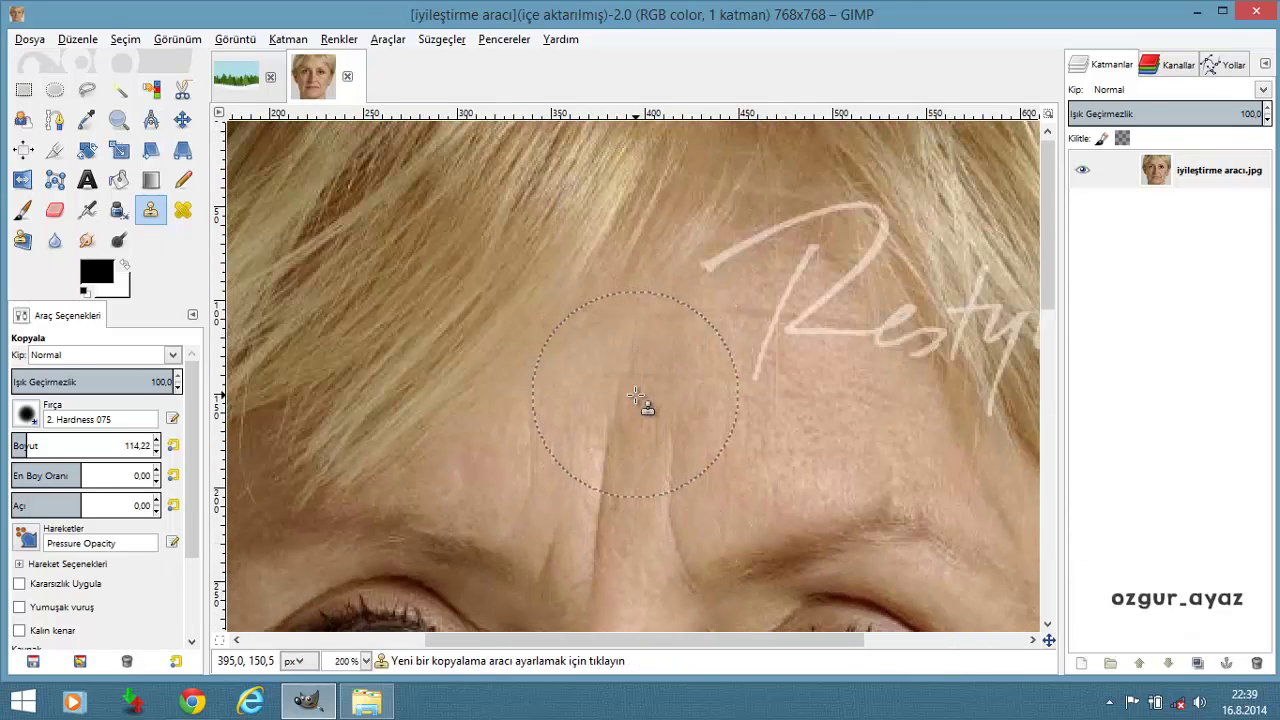
pyautogui.scroll(1, 640, 396)
pyautogui.scroll(-1, 616, 350)
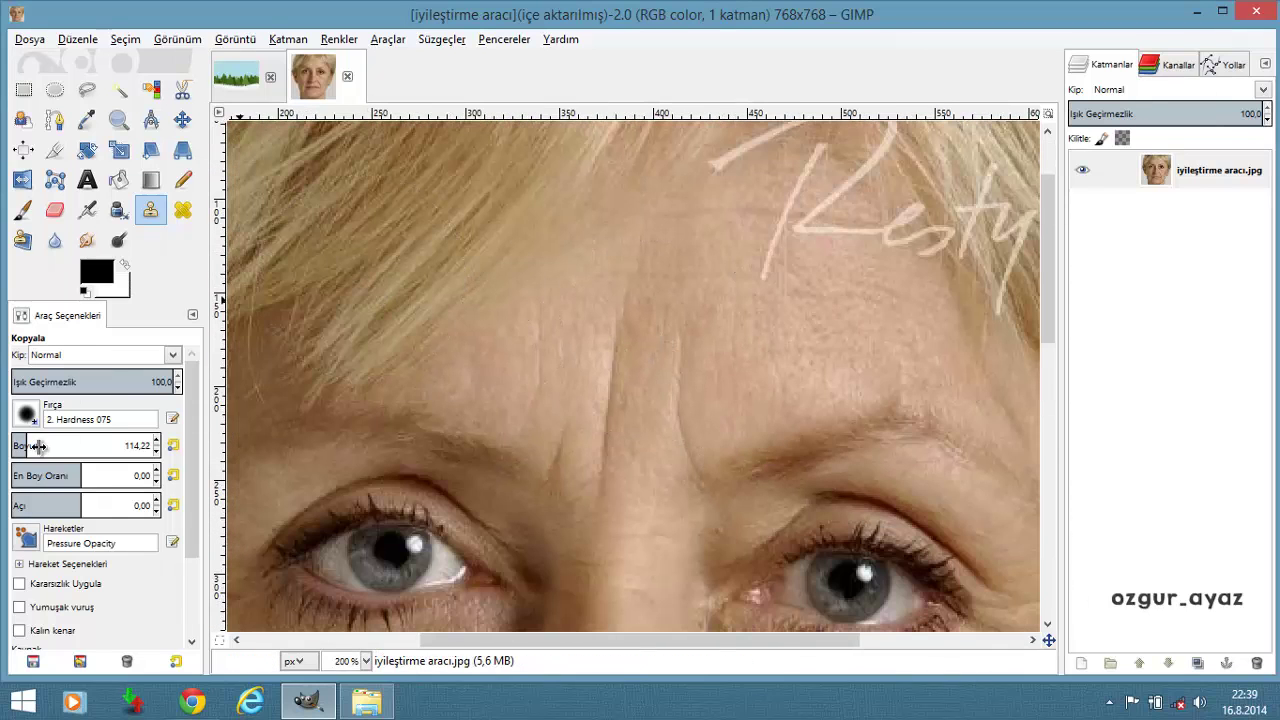
pyautogui.click(20, 444)
pyautogui.scroll(1, 654, 314)
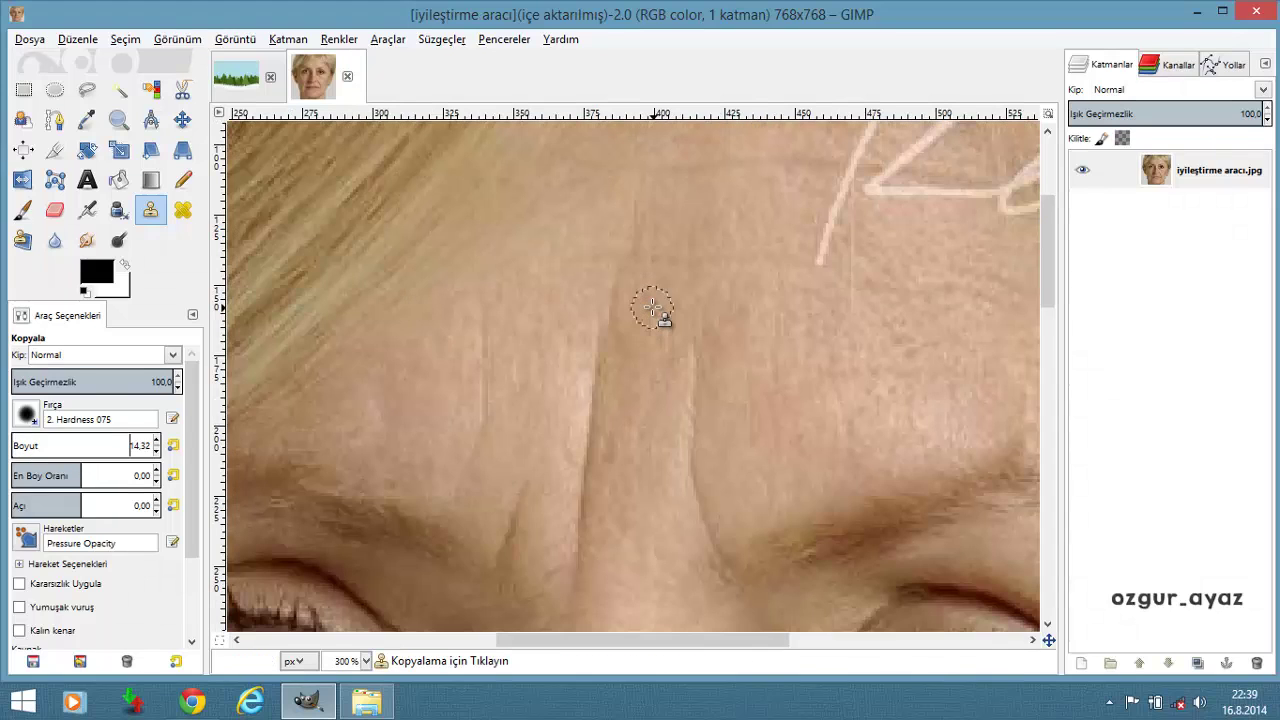
pyautogui.click(26, 413)
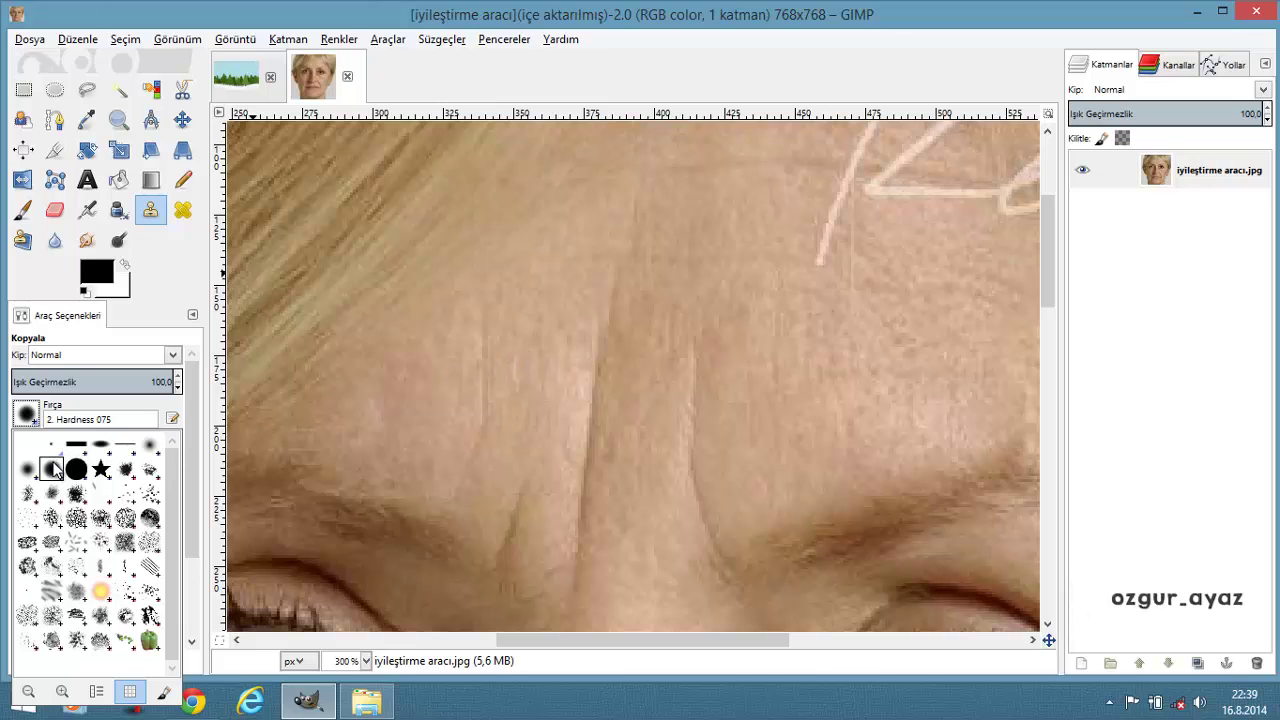
pyautogui.click(120, 357)
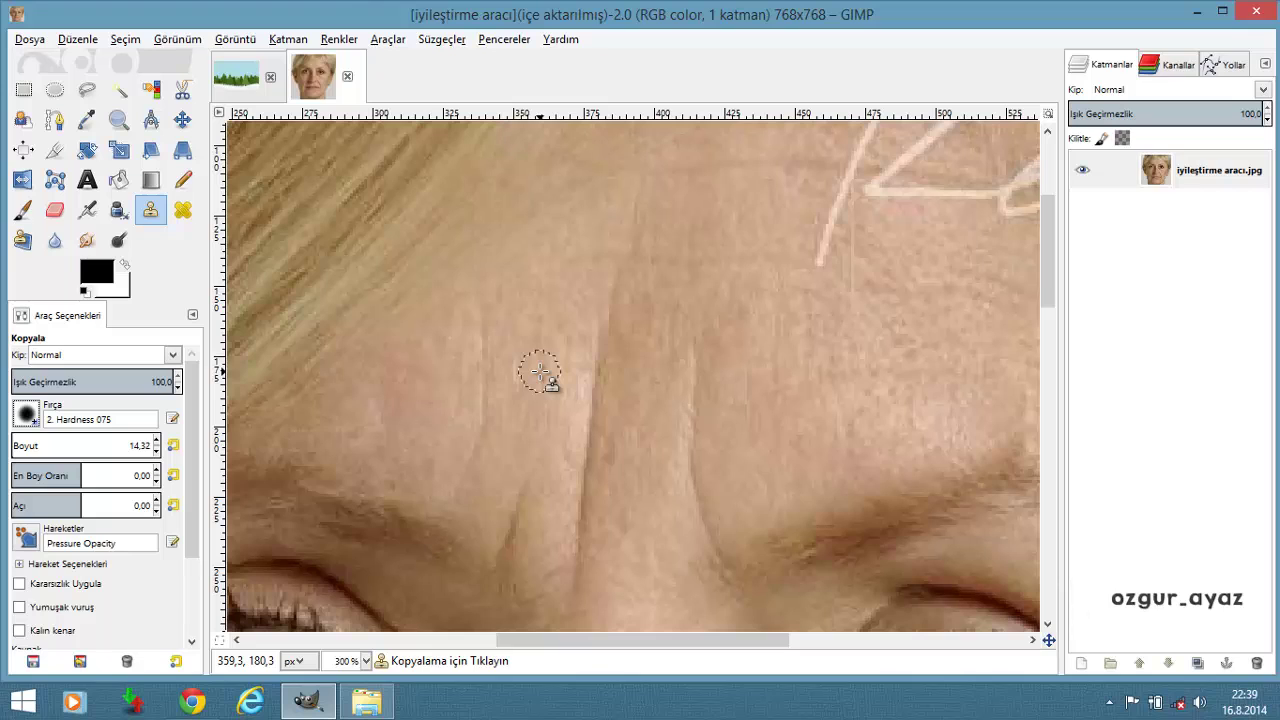
# Clone smooth forehead skin over the frown wrinkles between the brows, then zoom out
pyautogui.keyDown('ctrl'); pyautogui.click(540, 373); pyautogui.keyUp('ctrl')
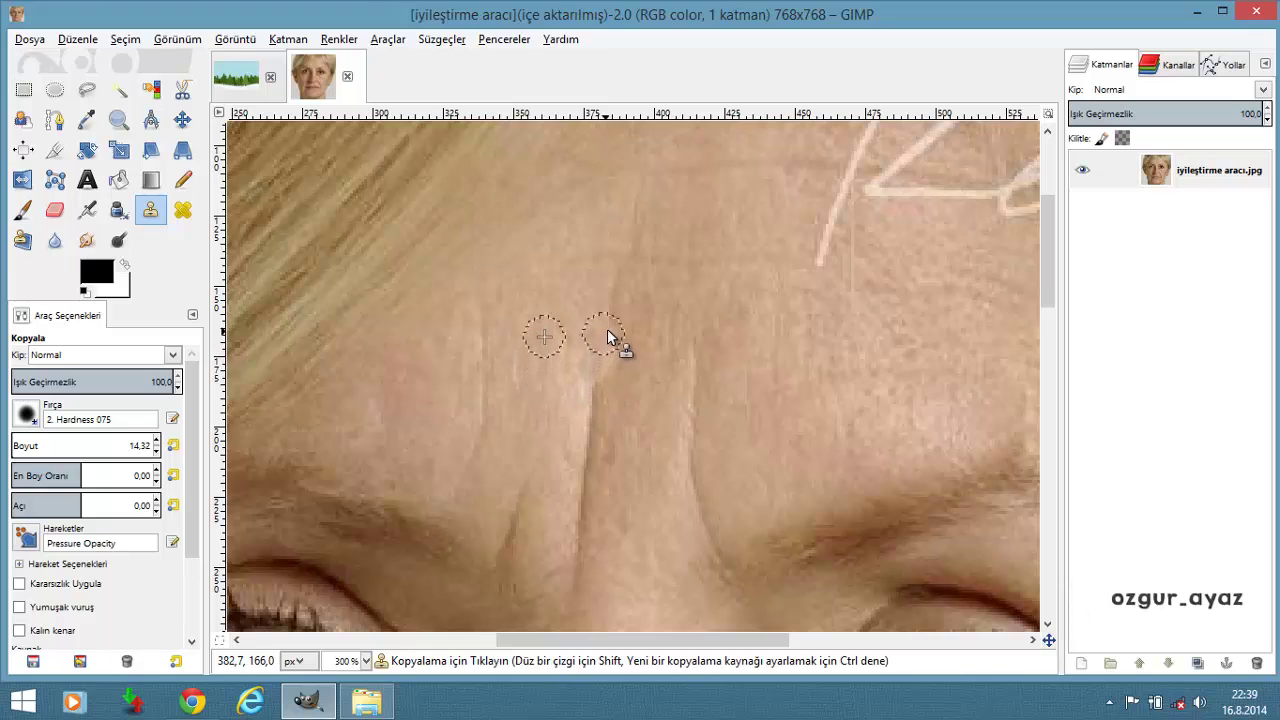
pyautogui.moveTo(607, 336)
pyautogui.mouseDown()
pyautogui.moveTo(585, 543)
pyautogui.moveTo(606, 445)
pyautogui.mouseUp()
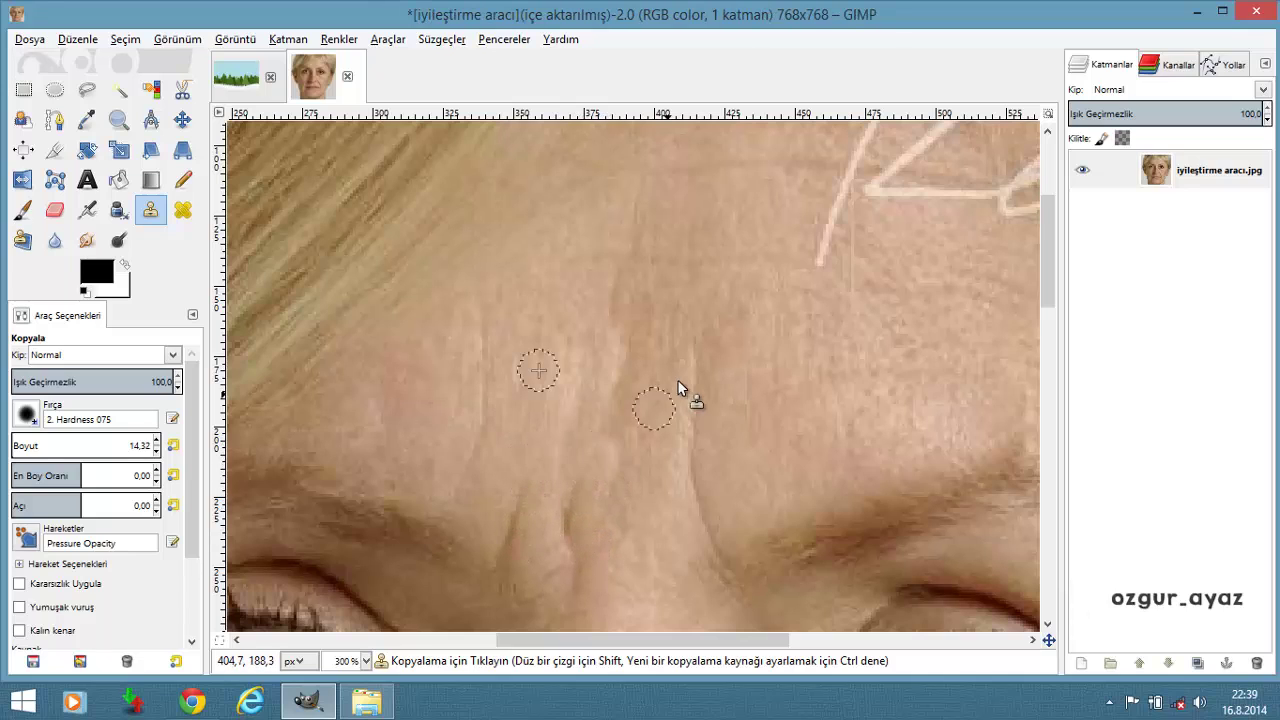
pyautogui.scroll(-3, 676, 382)
pyautogui.keyDown('ctrl'); pyautogui.click(513, 311); pyautogui.keyUp('ctrl')
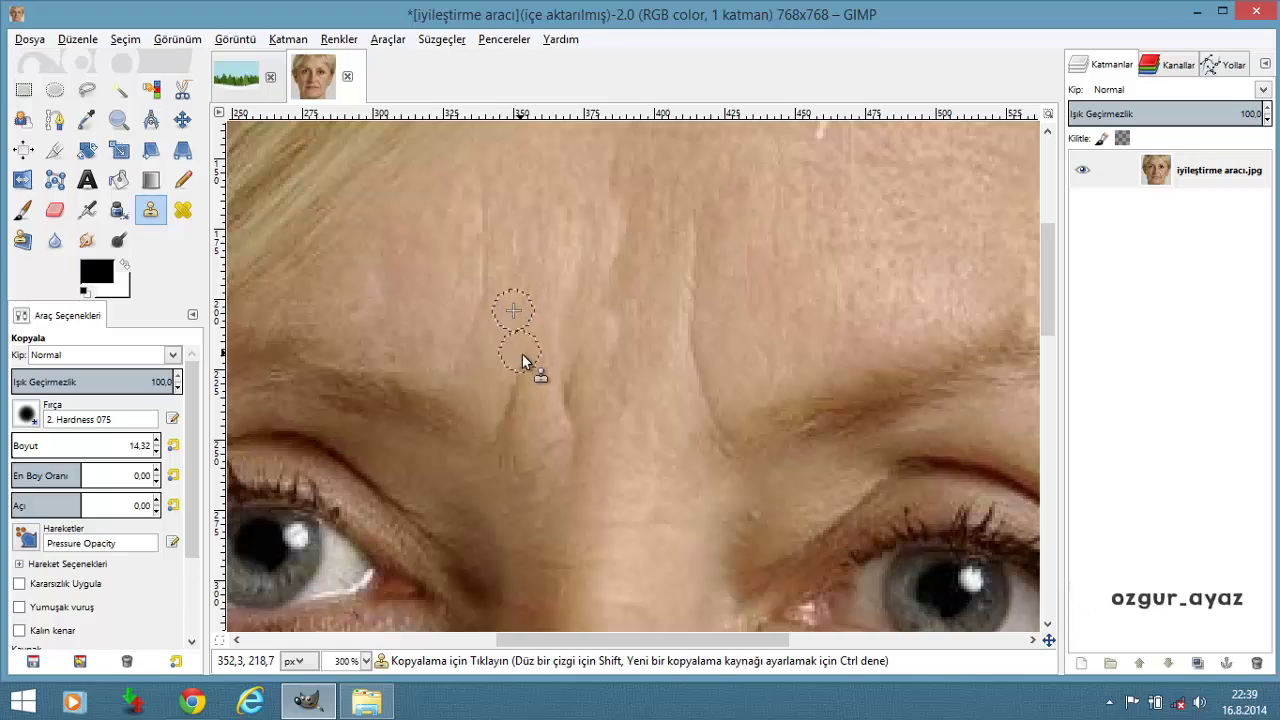
pyautogui.moveTo(522, 360)
pyautogui.mouseDown()
pyautogui.moveTo(517, 393)
pyautogui.moveTo(583, 366)
pyautogui.mouseUp()
pyautogui.moveTo(606, 322); pyautogui.dragTo(621, 243)
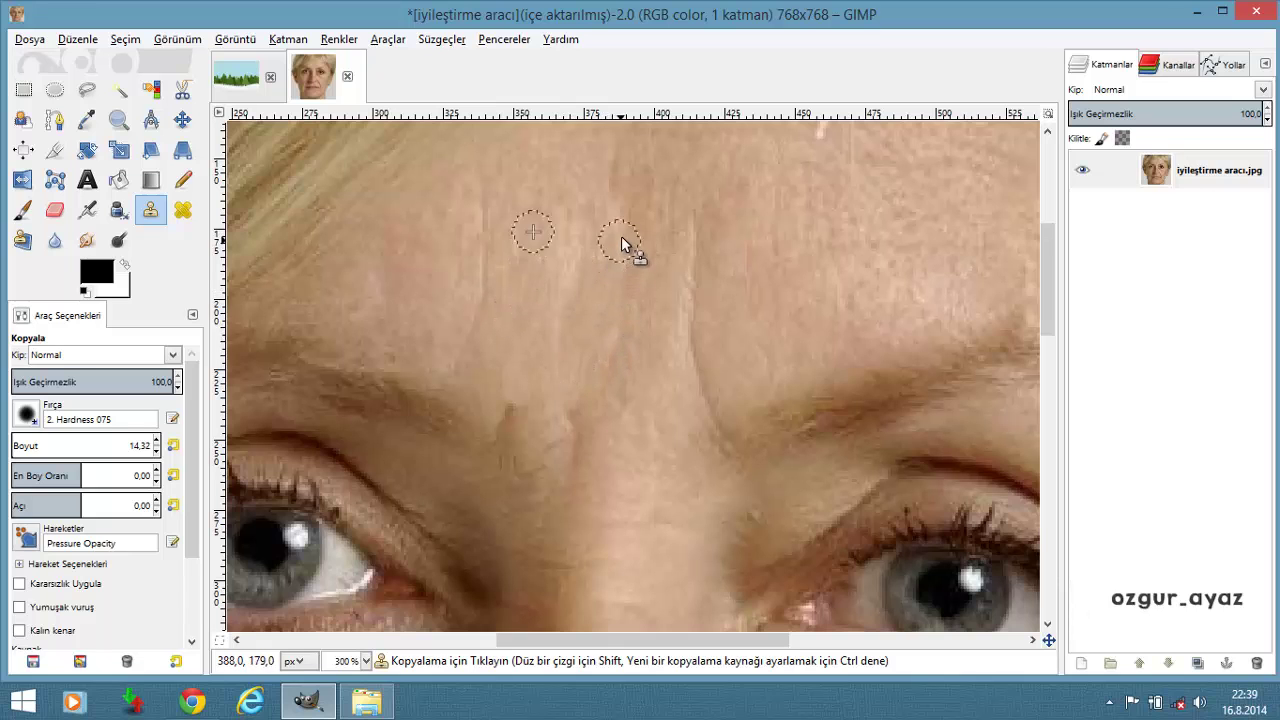
pyautogui.press('-')
pyautogui.press('-')
pyautogui.press('-')
pyautogui.press('-')
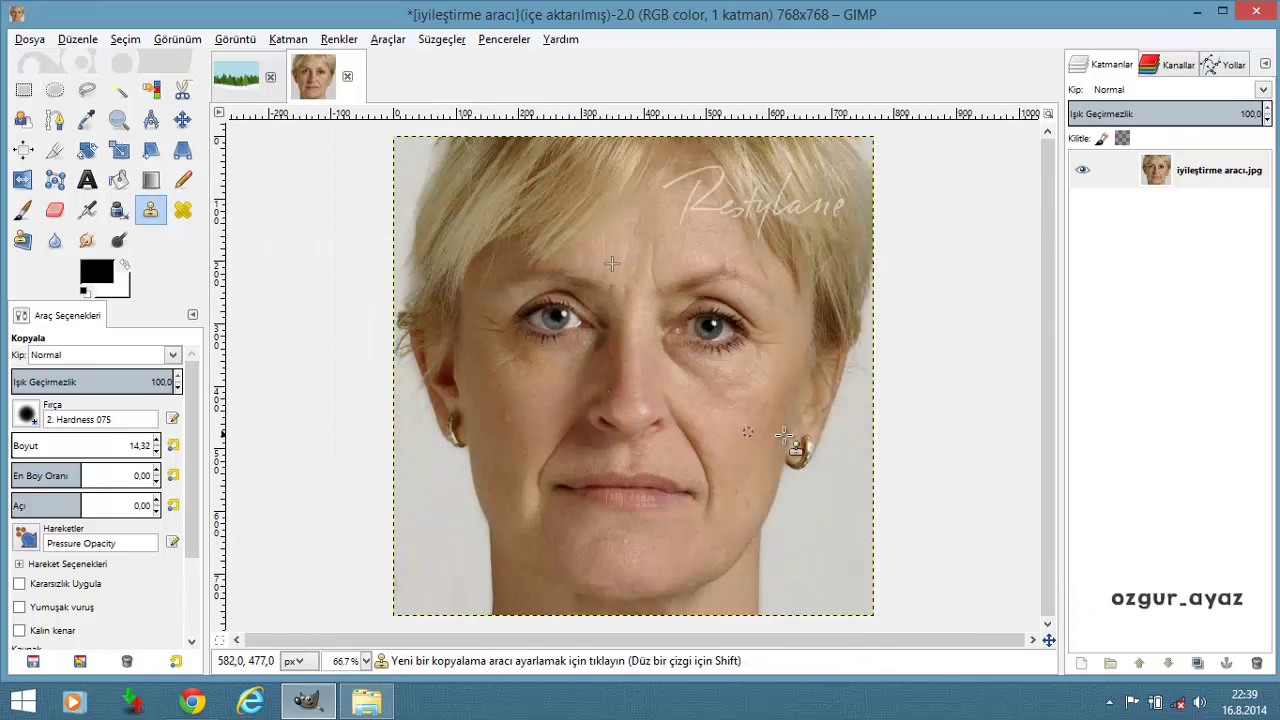
# Clone clean nose skin over the dark spot on the cheek beside the earring
pyautogui.press('+')
pyautogui.press('+')
pyautogui.press('+')
pyautogui.press('+')
pyautogui.press('+')
pyautogui.press('+')
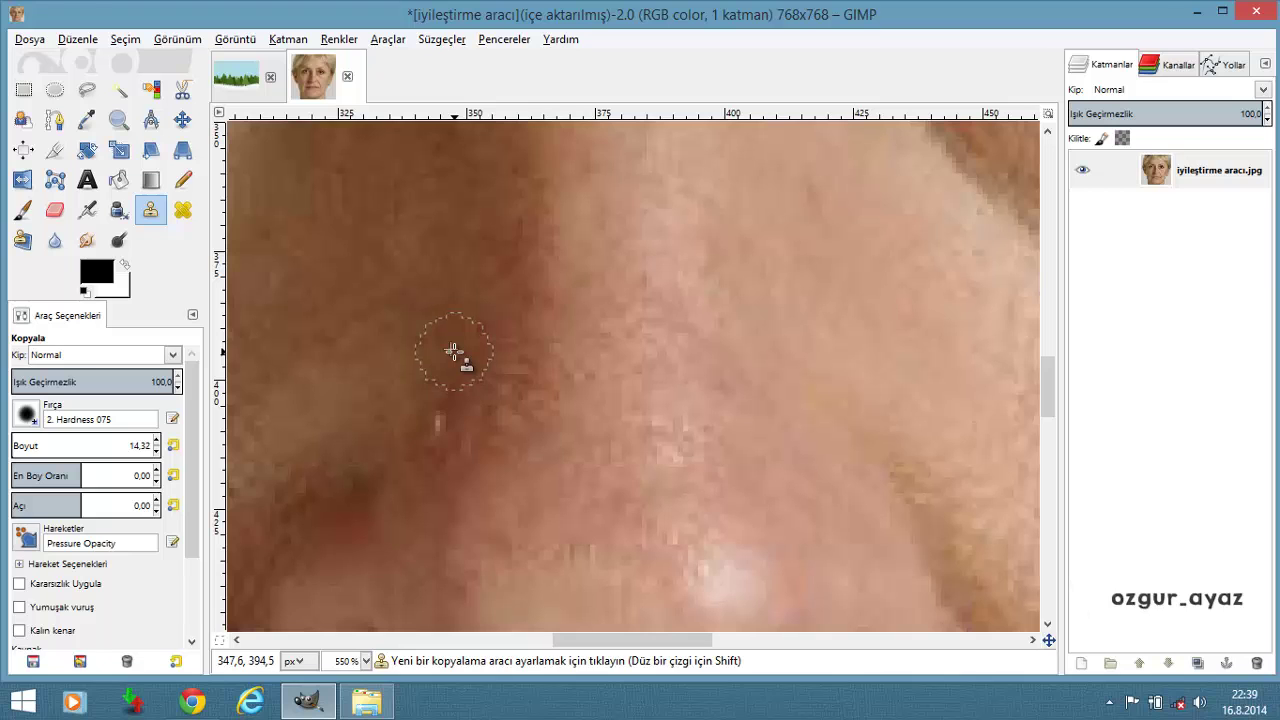
pyautogui.keyDown('ctrl'); pyautogui.click(453, 350); pyautogui.keyUp('ctrl')
pyautogui.press('-')
pyautogui.press('-')
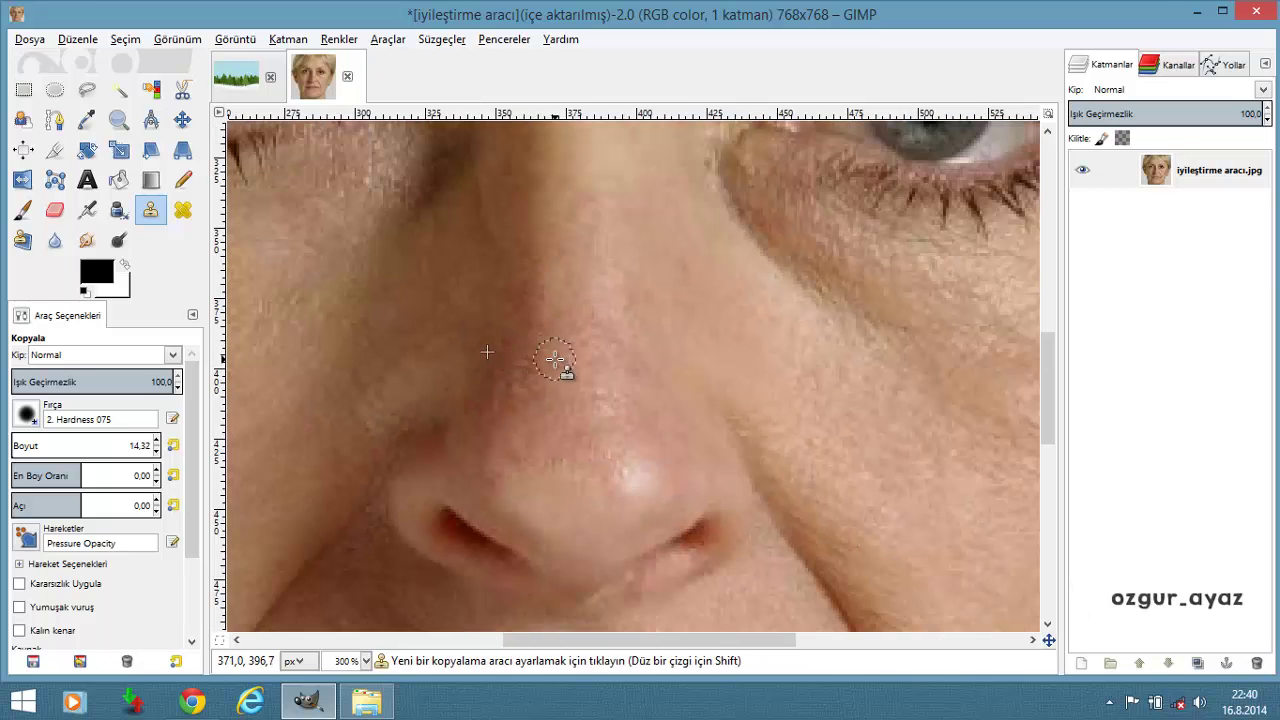
pyautogui.press('-')
pyautogui.press('-')
pyautogui.press('-')
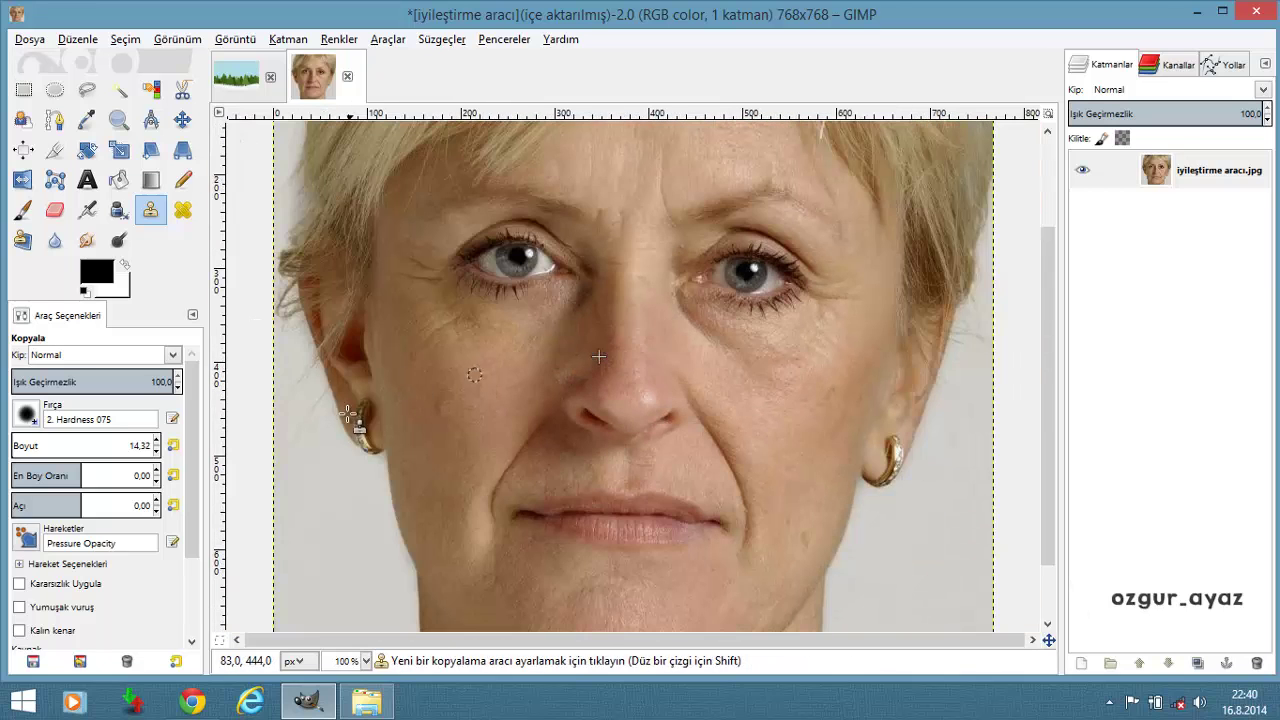
pyautogui.press('+')
pyautogui.press('+')
pyautogui.press('+')
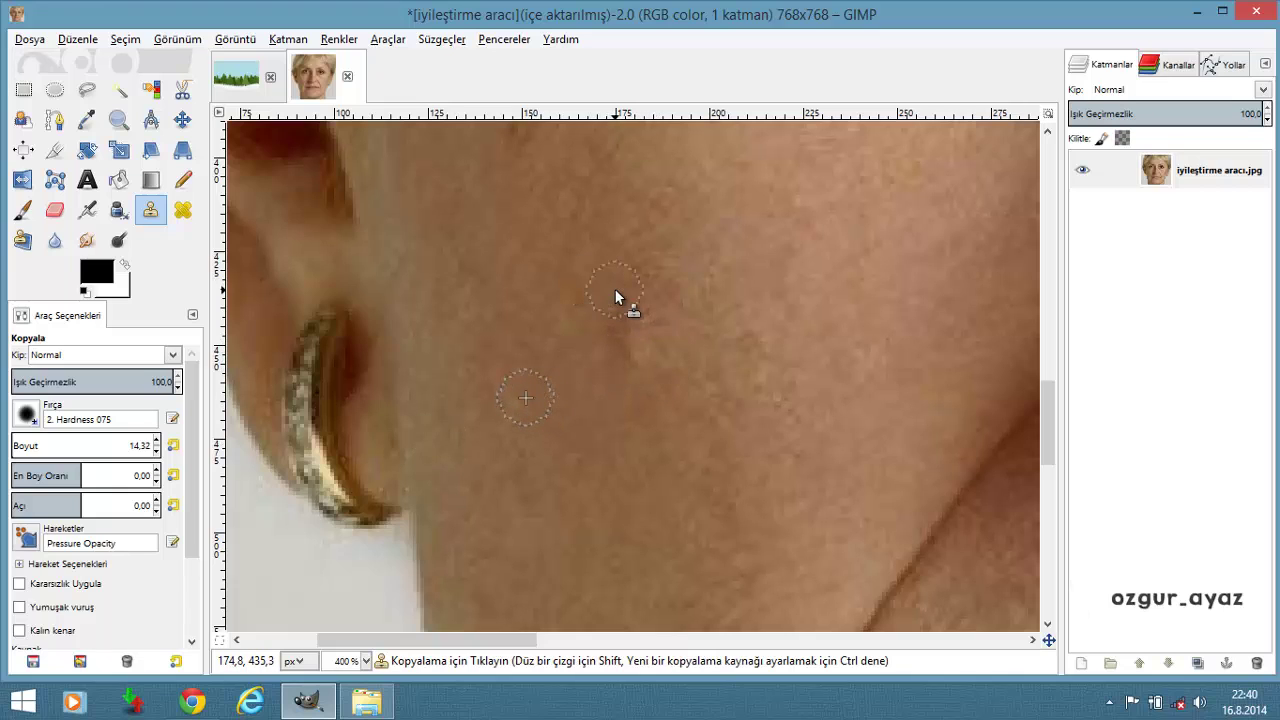
pyautogui.click(646, 338)
# Try cloning the earring and then cheek skin onto the cheek, undo both, and resample clean cheek skin
pyautogui.keyDown('ctrl'); pyautogui.click(307, 410); pyautogui.keyUp('ctrl')
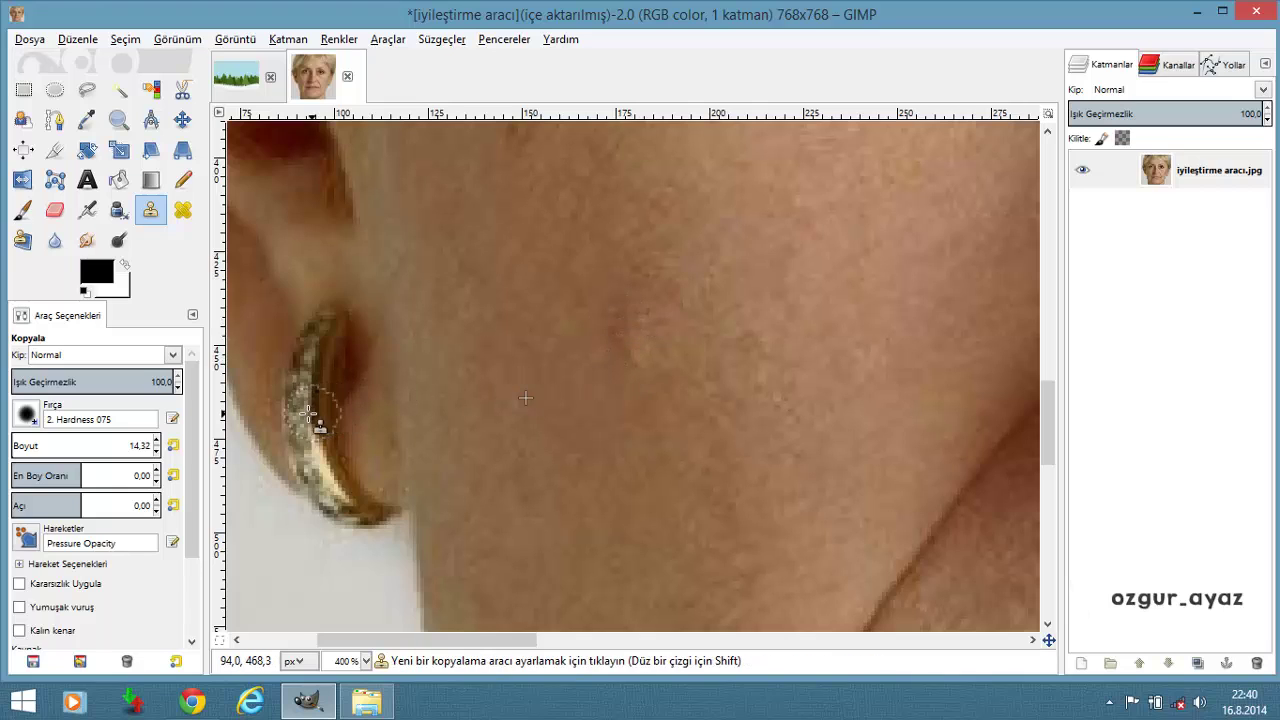
pyautogui.moveTo(644, 350)
pyautogui.mouseDown()
pyautogui.moveTo(643, 322)
pyautogui.moveTo(663, 371)
pyautogui.mouseUp()
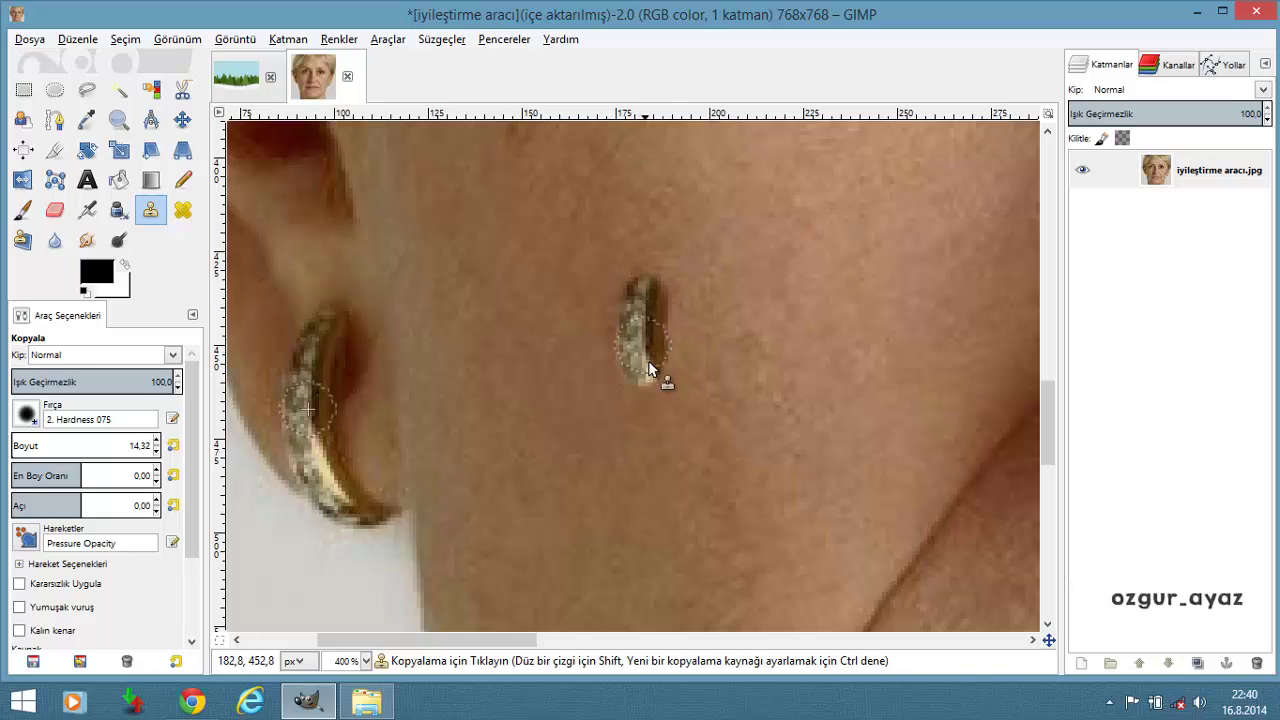
pyautogui.hotkey('ctrl', 'z')
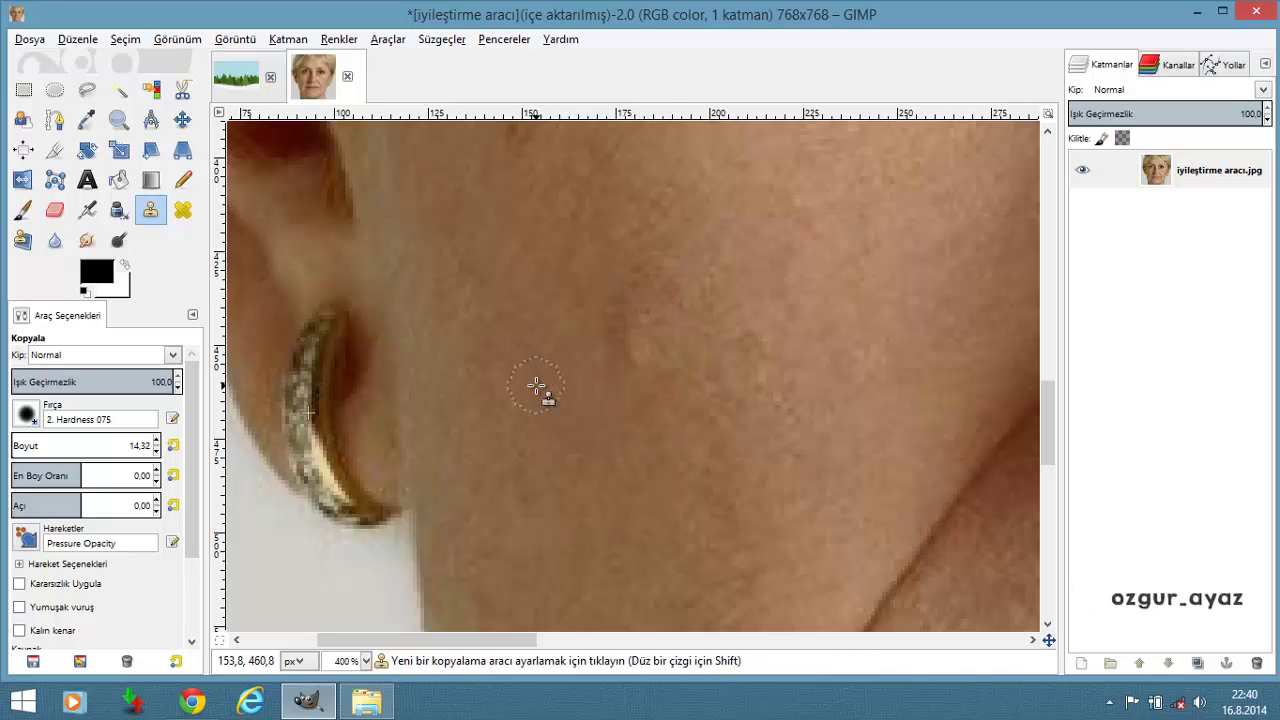
pyautogui.keyDown('ctrl'); pyautogui.click(536, 386); pyautogui.keyUp('ctrl')
pyautogui.moveTo(628, 296)
pyautogui.mouseDown()
pyautogui.moveTo(634, 354)
pyautogui.moveTo(654, 309)
pyautogui.moveTo(669, 323)
pyautogui.moveTo(626, 326)
pyautogui.moveTo(643, 371)
pyautogui.moveTo(686, 323)
pyautogui.moveTo(720, 323)
pyautogui.moveTo(718, 357)
pyautogui.moveTo(708, 316)
pyautogui.mouseUp()
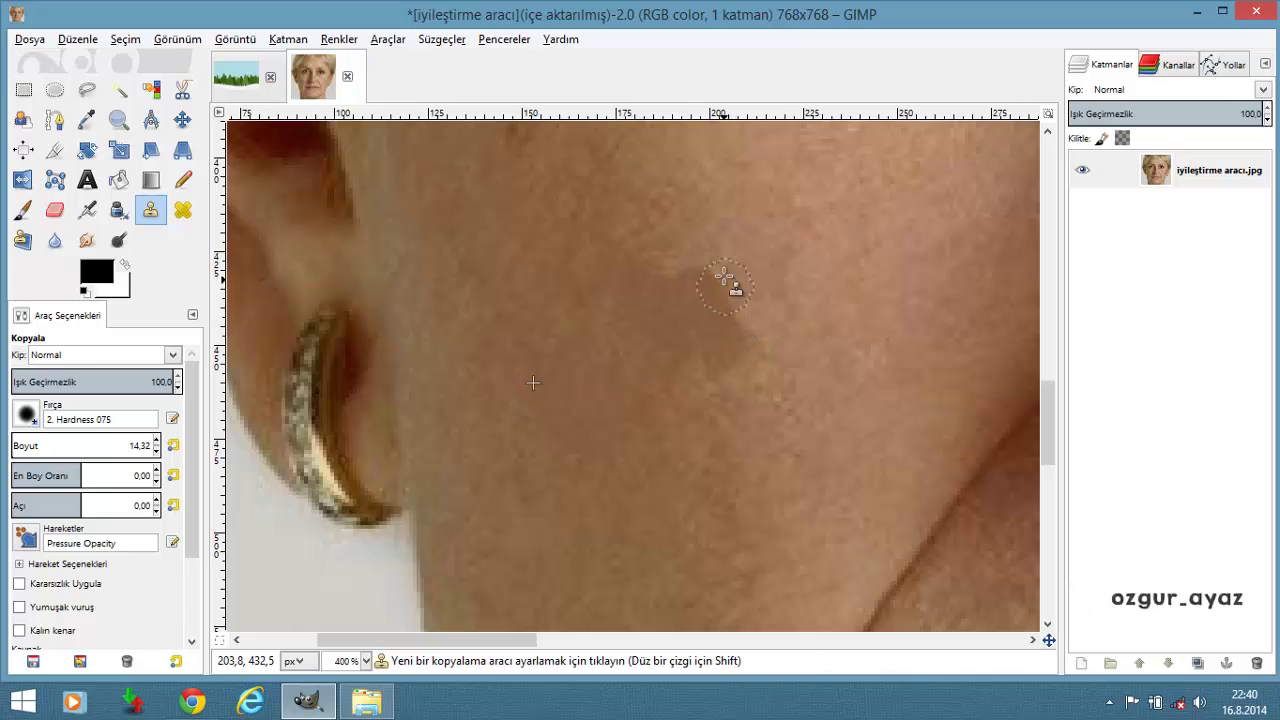
pyautogui.hotkey('ctrl', 'z')
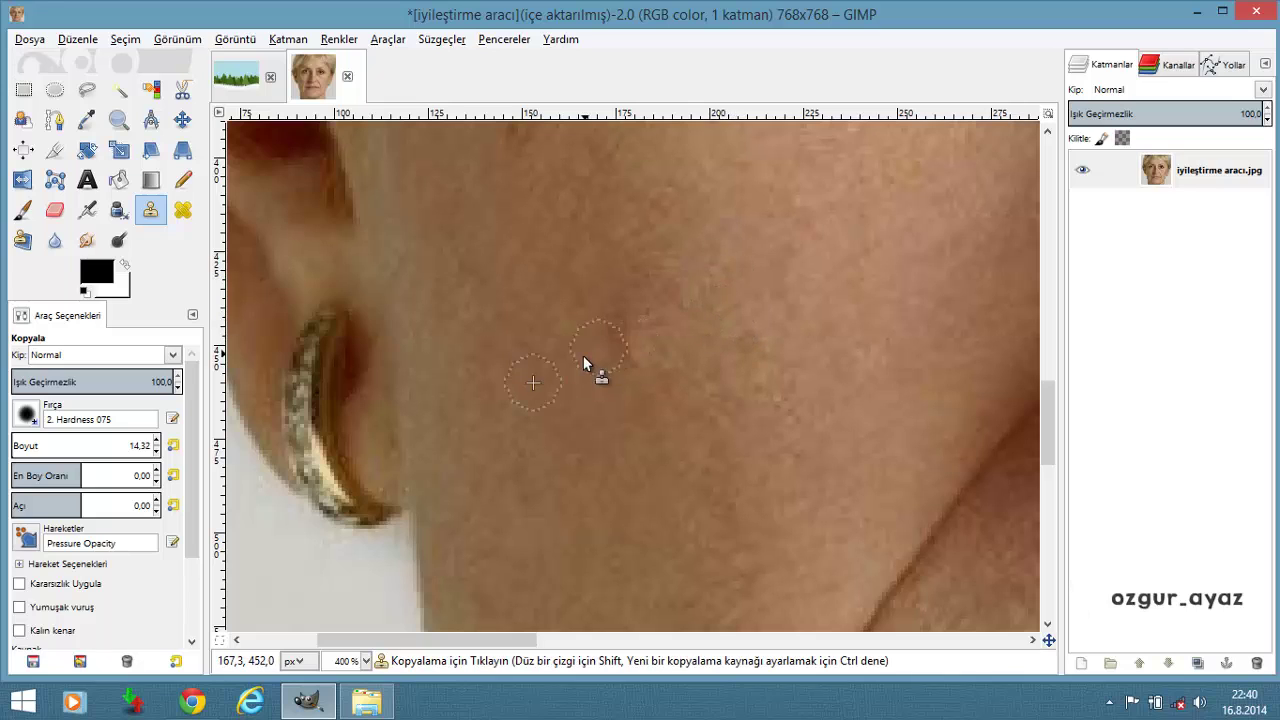
pyautogui.keyDown('ctrl'); pyautogui.click(612, 454); pyautogui.keyUp('ctrl')
pyautogui.keyDown('ctrl'); pyautogui.scroll(-1, 766, 334); pyautogui.keyUp('ctrl')
pyautogui.keyDown('ctrl'); pyautogui.scroll(-1, 770, 329); pyautogui.keyUp('ctrl')
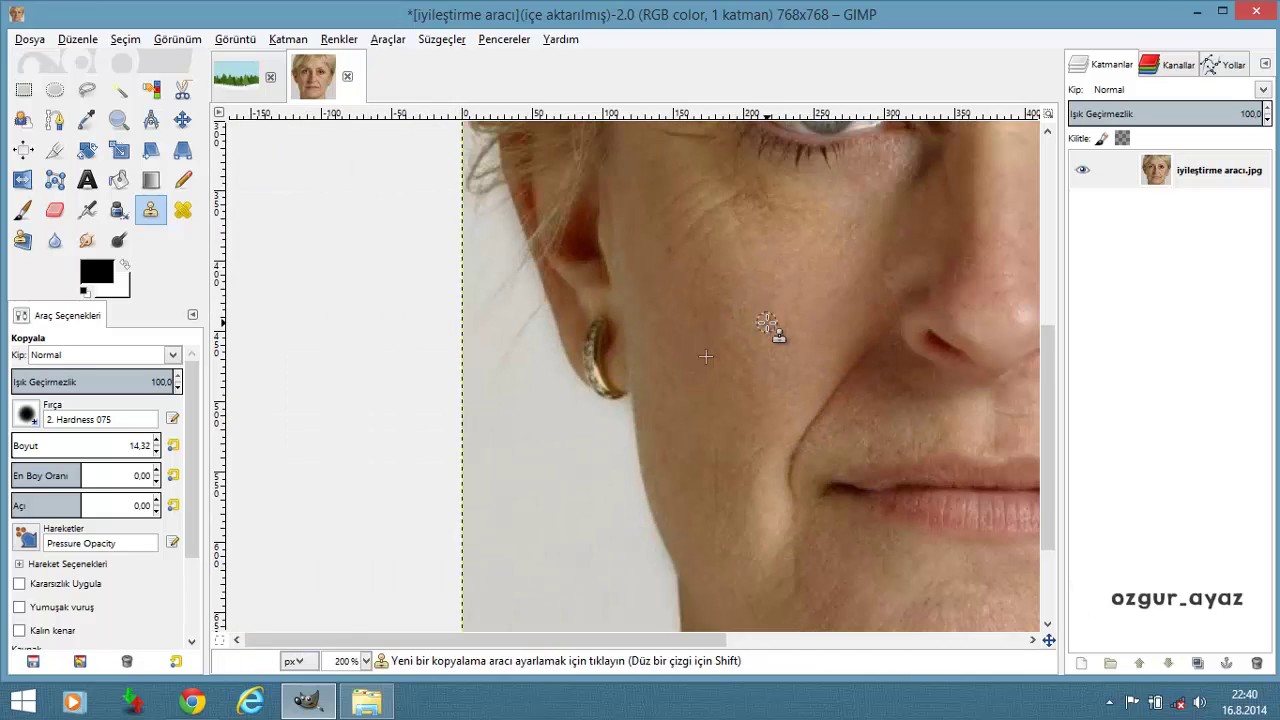
# Switch from the Clone tool to the Heal tool
pyautogui.keyDown('ctrl'); pyautogui.scroll(-2, 771, 329); pyautogui.keyUp('ctrl')
pyautogui.keyDown('ctrl'); pyautogui.scroll(-2, 771, 329); pyautogui.keyUp('ctrl')
pyautogui.keyDown('ctrl'); pyautogui.scroll(3, 575, 335); pyautogui.keyUp('ctrl')
pyautogui.keyDown('ctrl'); pyautogui.scroll(1, 583, 322); pyautogui.keyUp('ctrl')
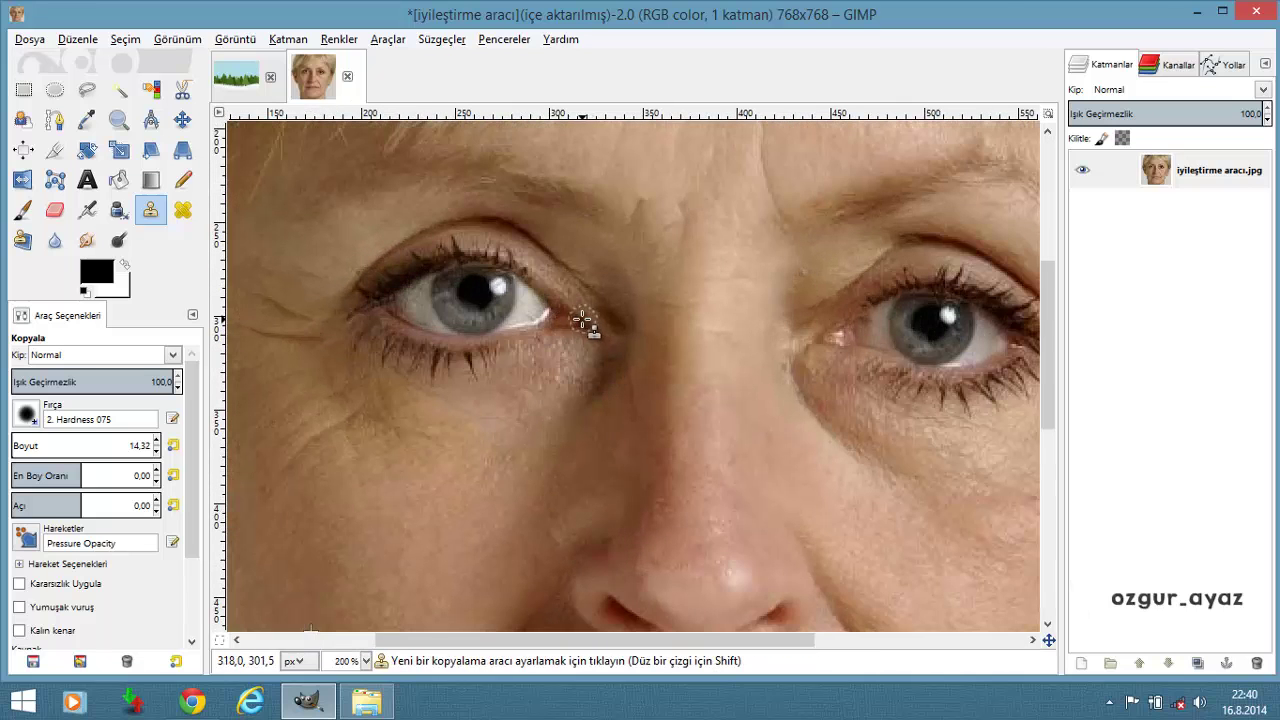
pyautogui.keyDown('ctrl'); pyautogui.scroll(-2, 680, 368); pyautogui.keyUp('ctrl')
pyautogui.keyDown('ctrl'); pyautogui.scroll(-1, 686, 375); pyautogui.keyUp('ctrl')
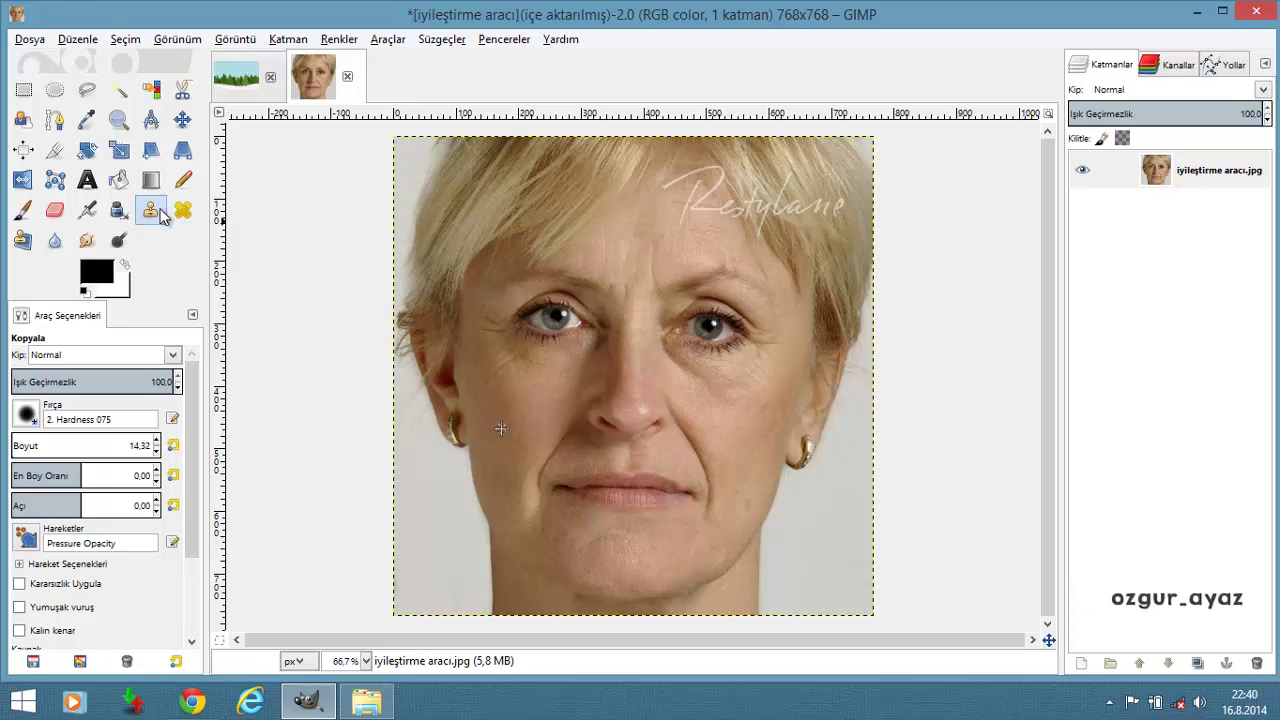
pyautogui.click(150, 212)
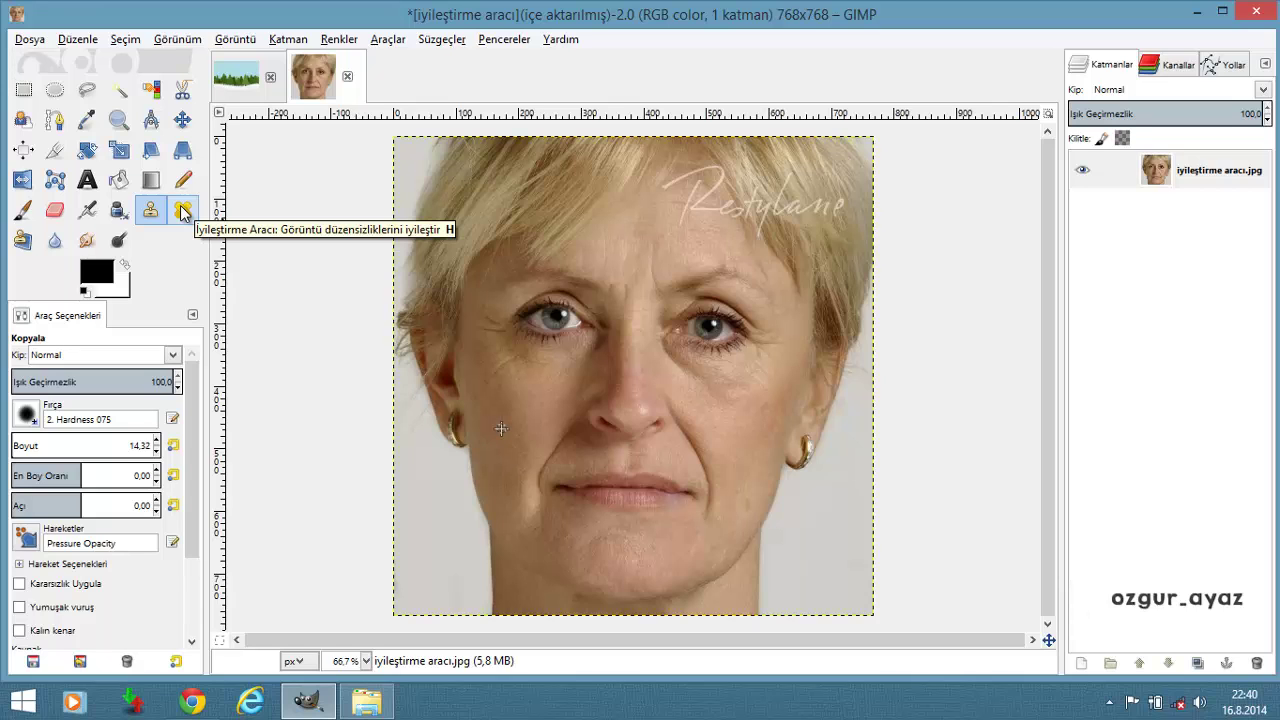
pyautogui.click(183, 211)
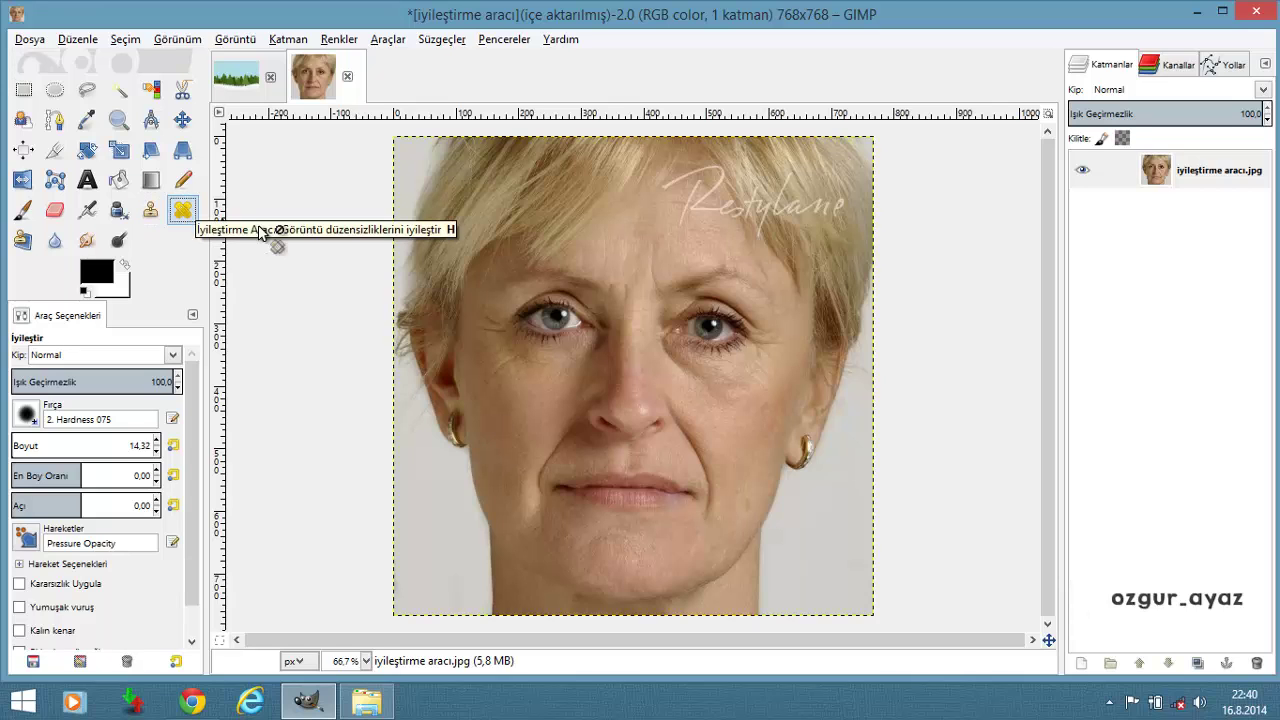
# Close the portrait without saving (Kaydetmeden Çık) and bring up the 2.Bölüm Araçlar folder
pyautogui.click(347, 80)
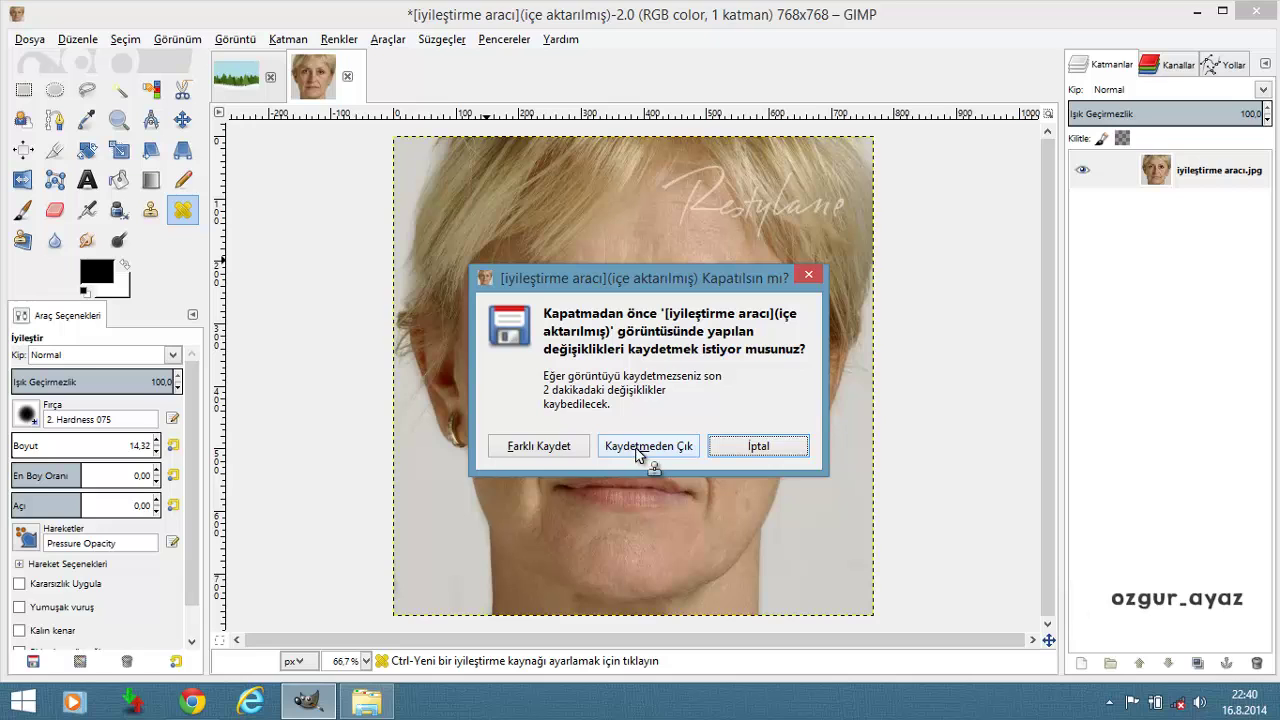
pyautogui.click(640, 452)
pyautogui.click(366, 702)
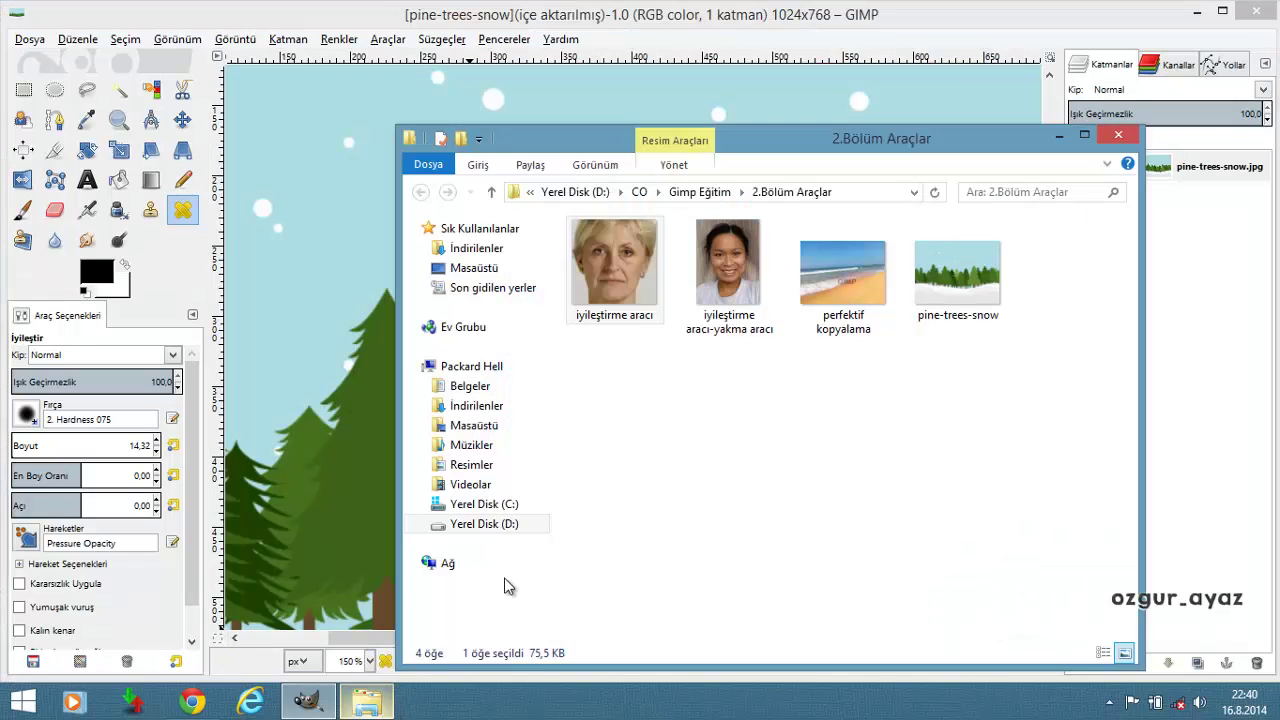
# Open the iyileştirme aracı-yakma aracı portrait in GIMP and zoom in on the cheek
pyautogui.rightClick(733, 277)
pyautogui.click(774, 243)
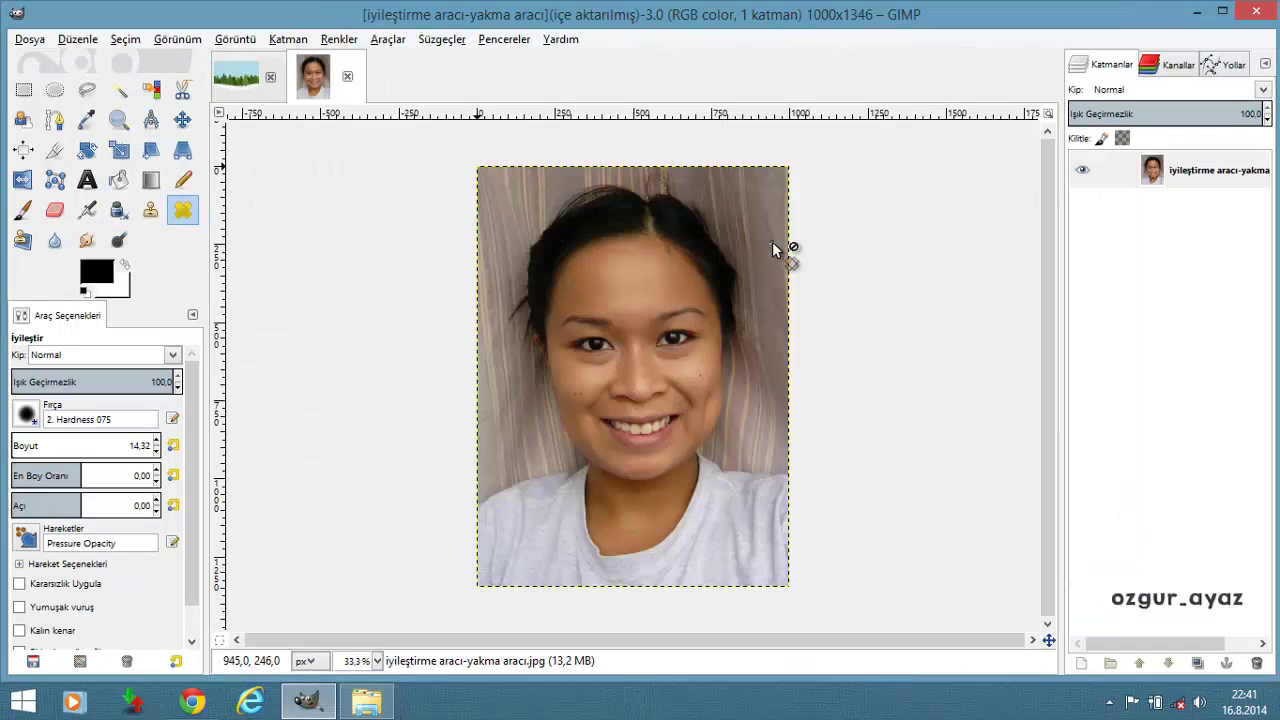
pyautogui.keyDown('ctrl'); pyautogui.scroll(3, 652, 380); pyautogui.keyUp('ctrl')
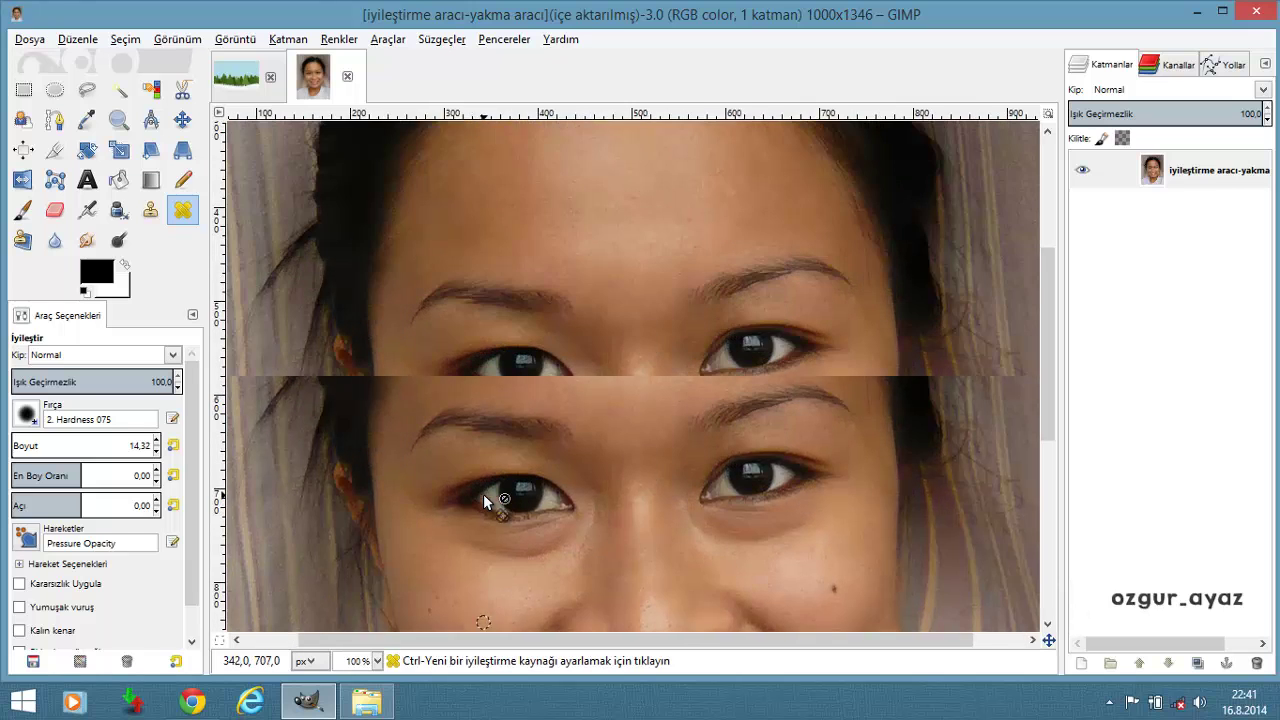
pyautogui.keyDown('ctrl'); pyautogui.scroll(1, 494, 522); pyautogui.keyUp('ctrl')
pyautogui.keyDown('ctrl'); pyautogui.scroll(1, 463, 371); pyautogui.keyUp('ctrl')
pyautogui.keyDown('ctrl'); pyautogui.scroll(1, 457, 377); pyautogui.keyUp('ctrl')
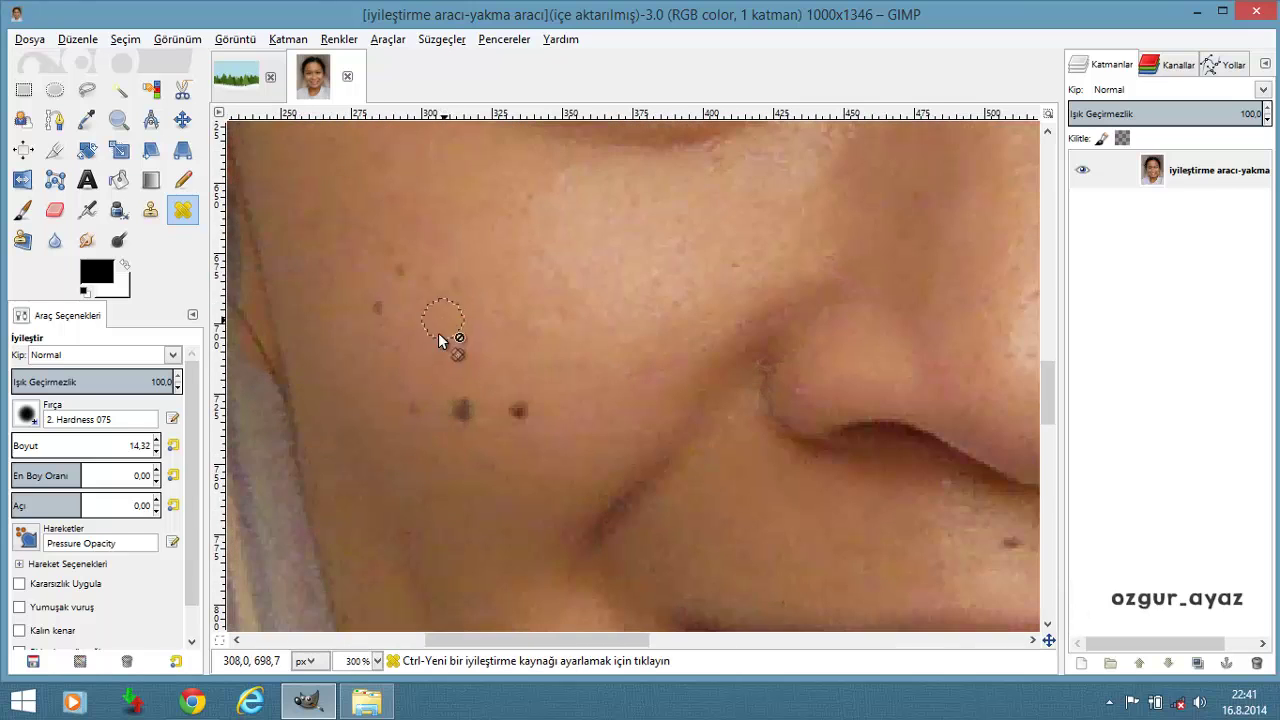
# Keep the current brush and raise the Heal brush size to 24,32
pyautogui.click(26, 413)
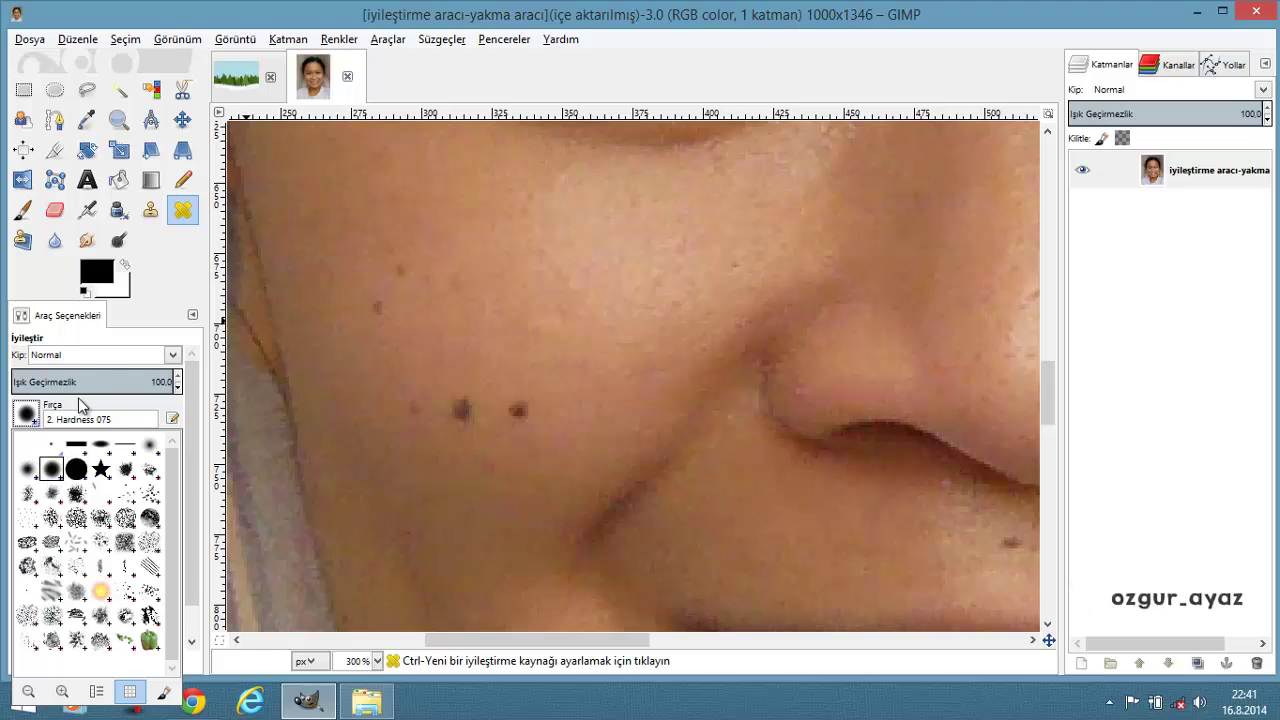
pyautogui.click(110, 342)
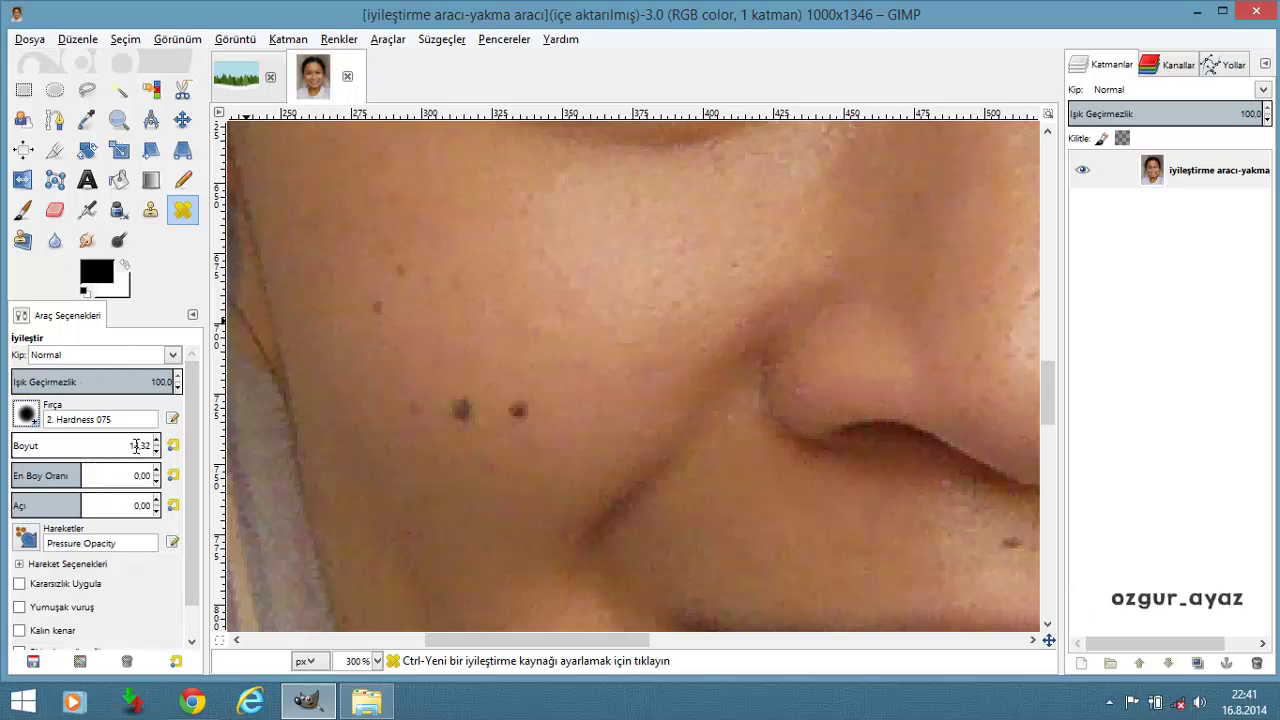
pyautogui.click(156, 441)
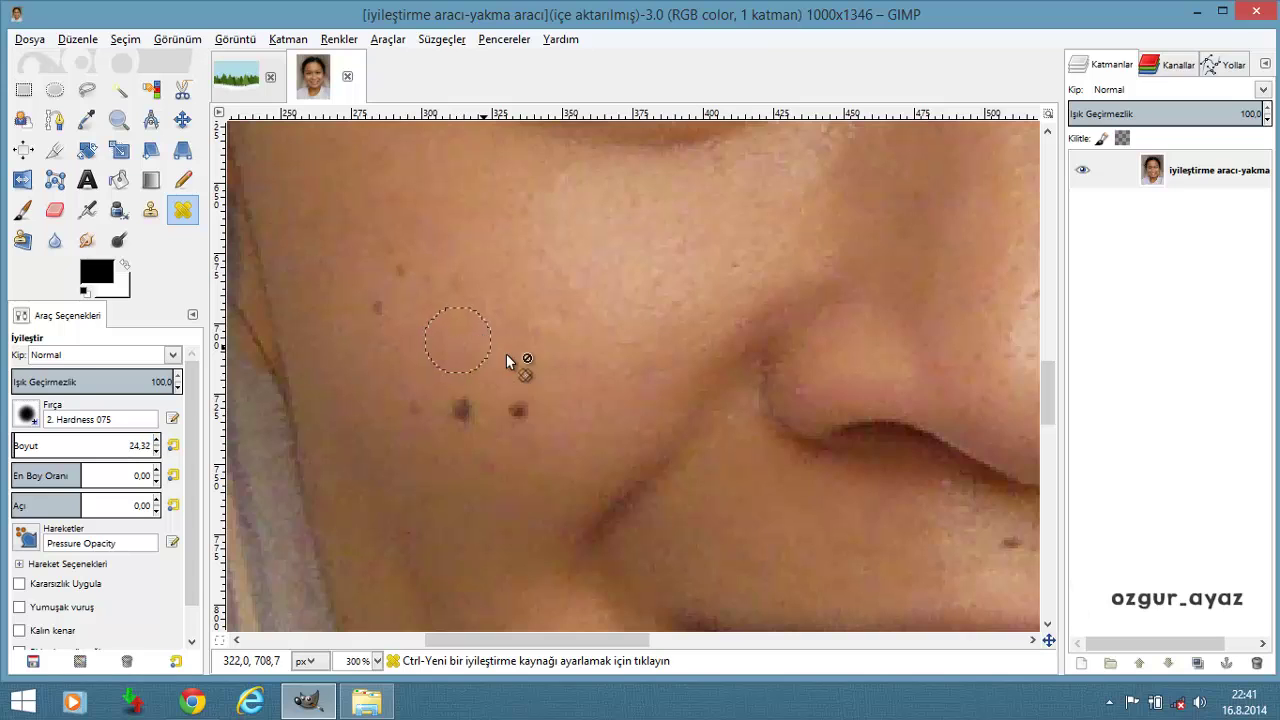
# Heal the dark cheek mole and a second dark spot using sampled clean skin
pyautogui.scroll(1, 525, 372)
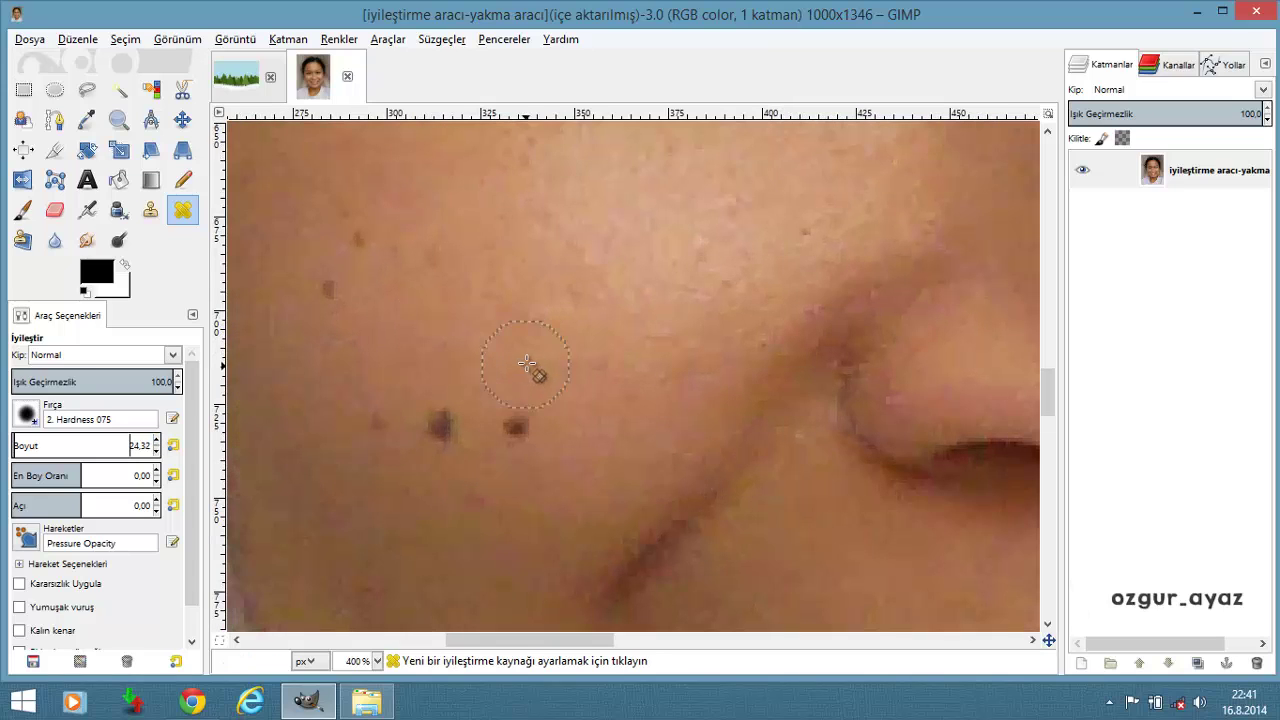
pyautogui.keyDown('ctrl'); pyautogui.click(515, 303); pyautogui.keyUp('ctrl')
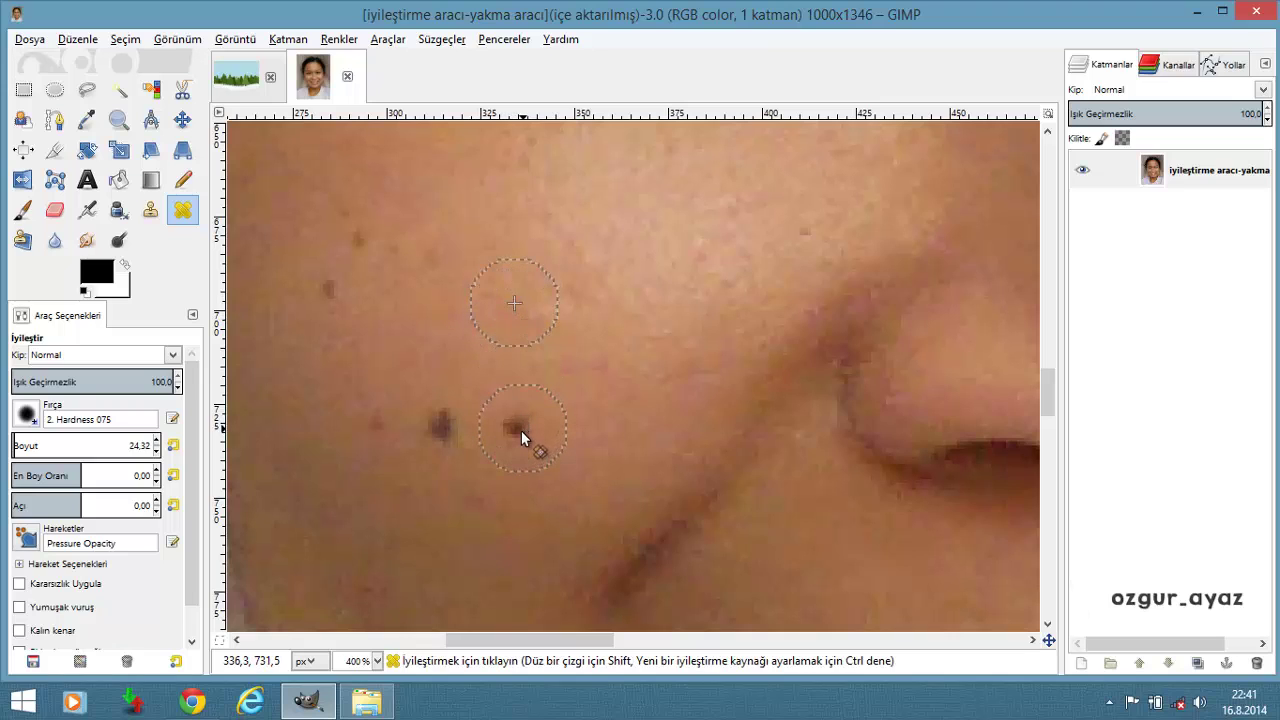
pyautogui.click(519, 430)
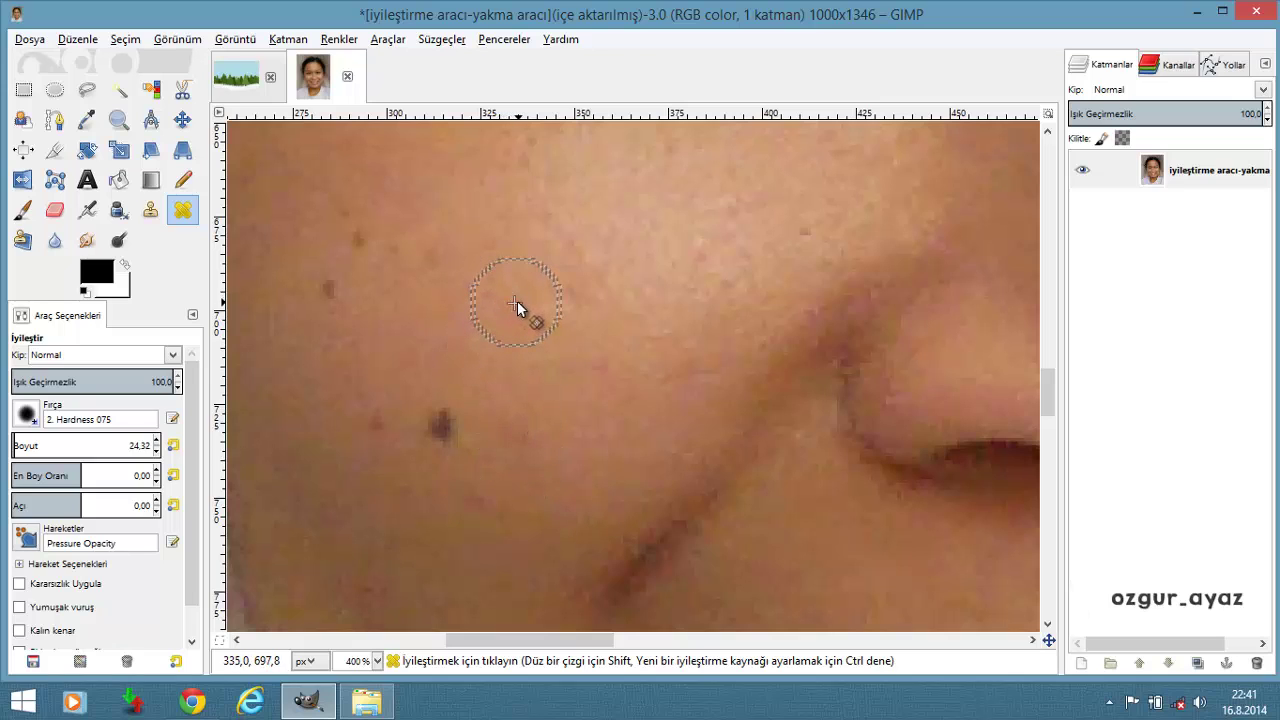
pyautogui.scroll(-2, 470, 350)
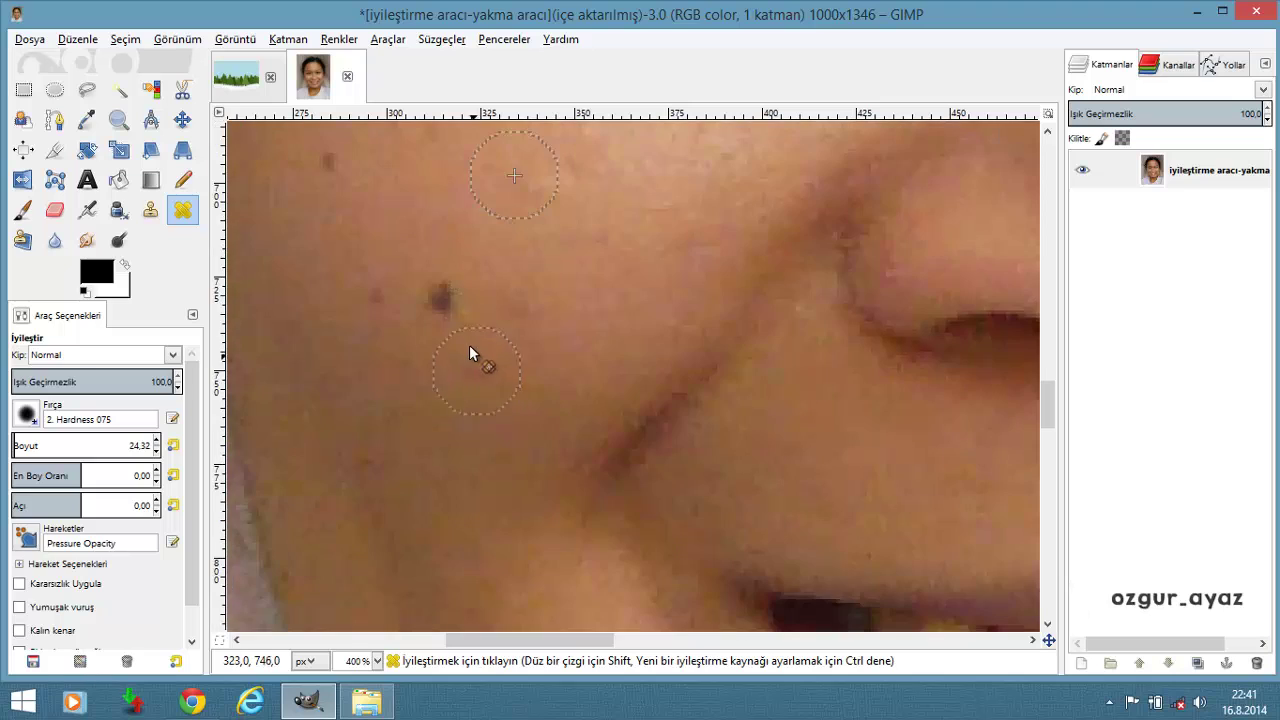
pyautogui.scroll(2, 462, 360)
pyautogui.keyDown('ctrl'); pyautogui.scroll(1, 455, 376); pyautogui.keyUp('ctrl')
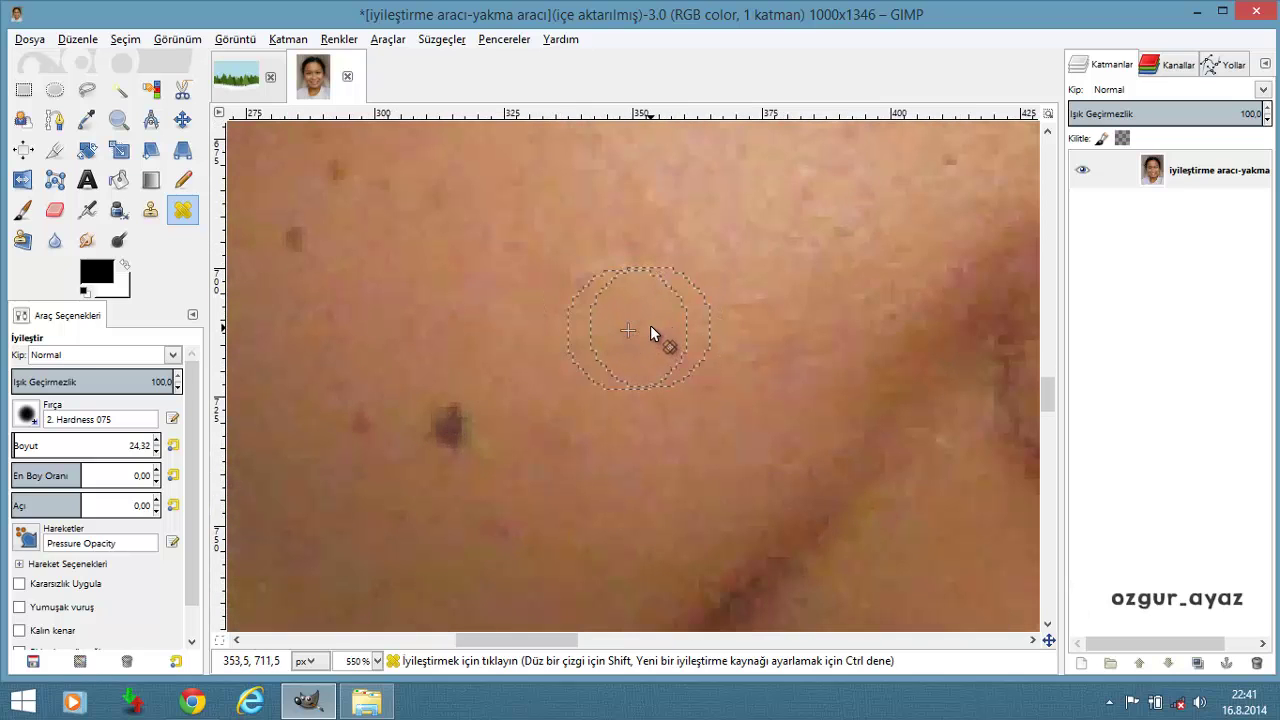
pyautogui.keyDown('ctrl'); pyautogui.click(575, 217); pyautogui.keyUp('ctrl')
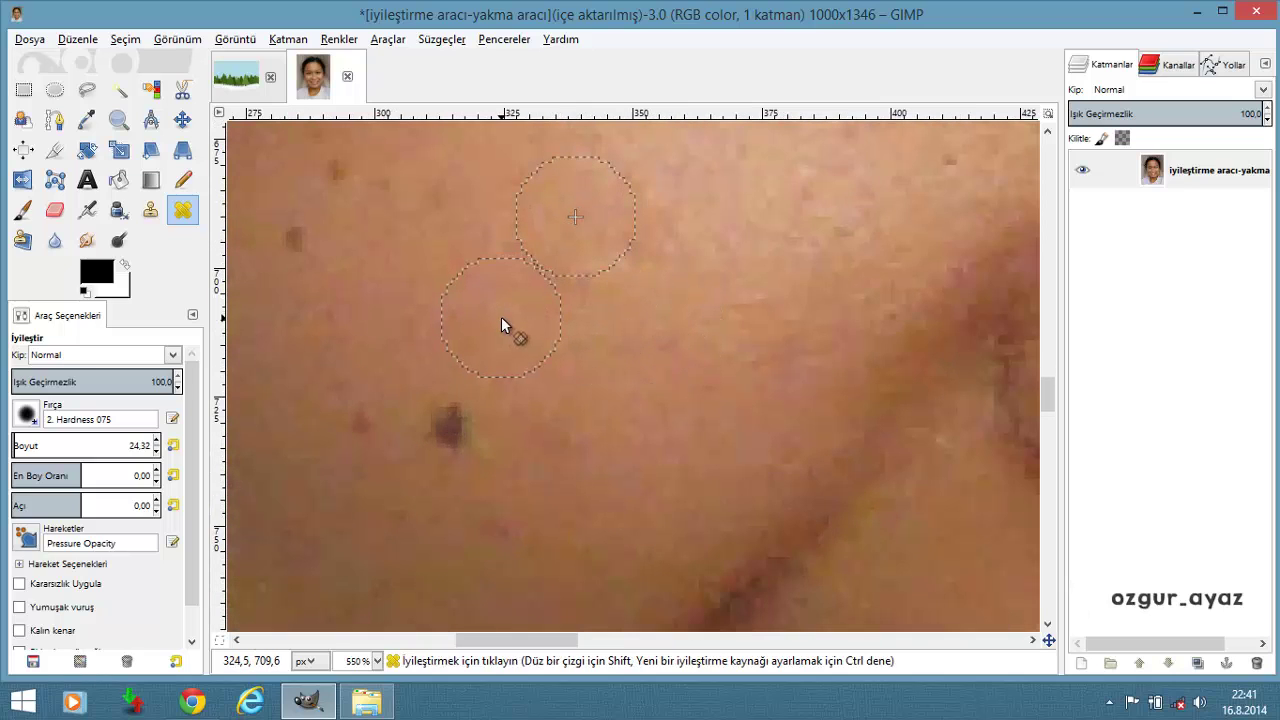
pyautogui.click(446, 423)
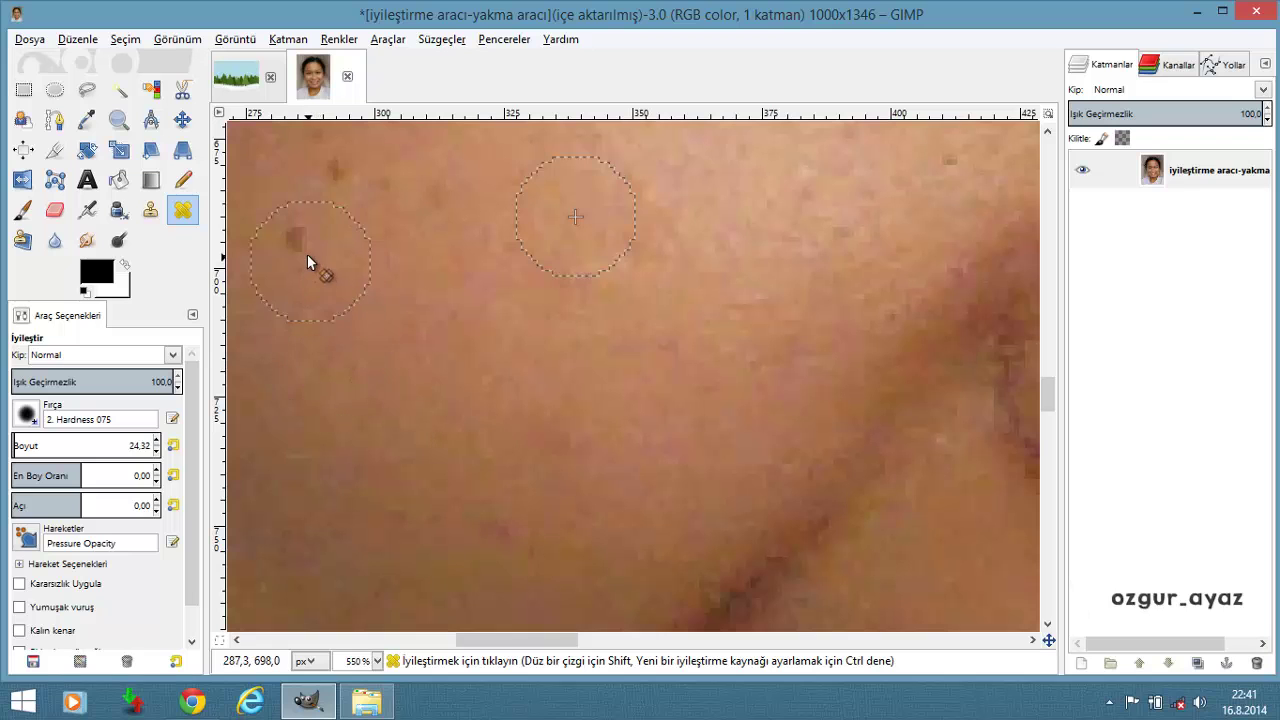
# Heal the mole beside the nose and another mole on the cheek
pyautogui.scroll(-4, 482, 274)
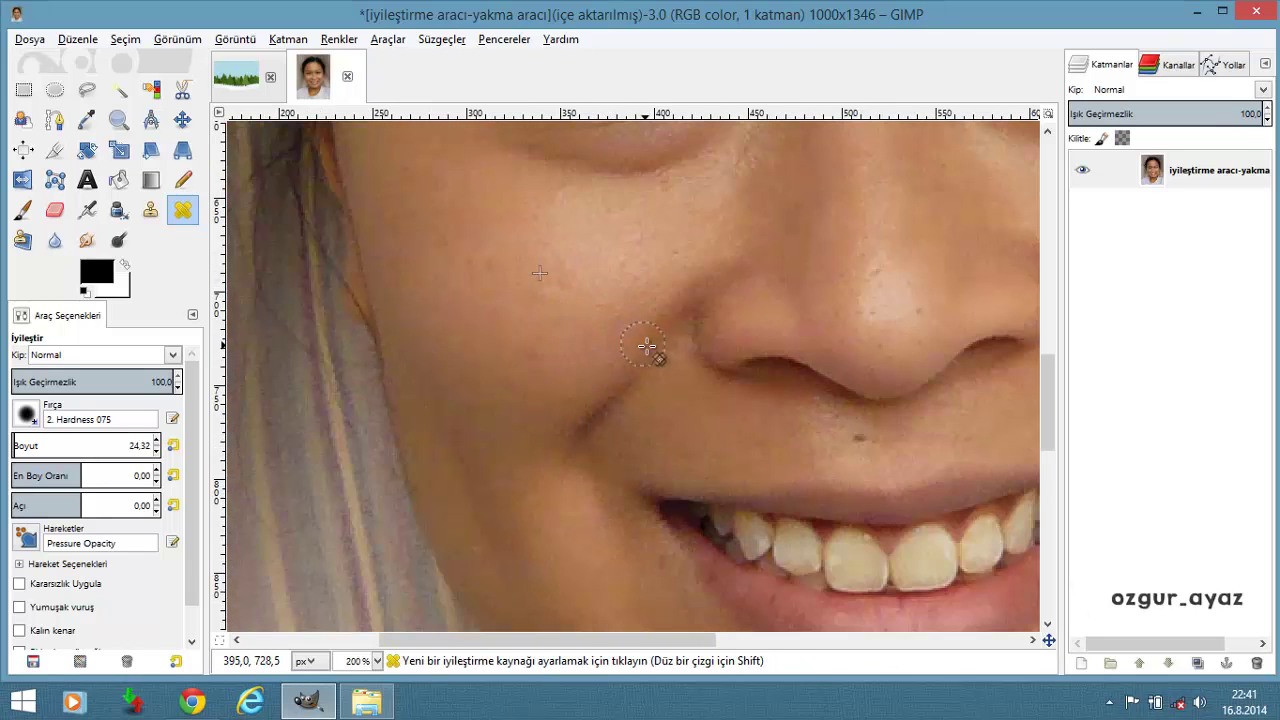
pyautogui.scroll(2, 785, 410)
pyautogui.scroll(1, 843, 428)
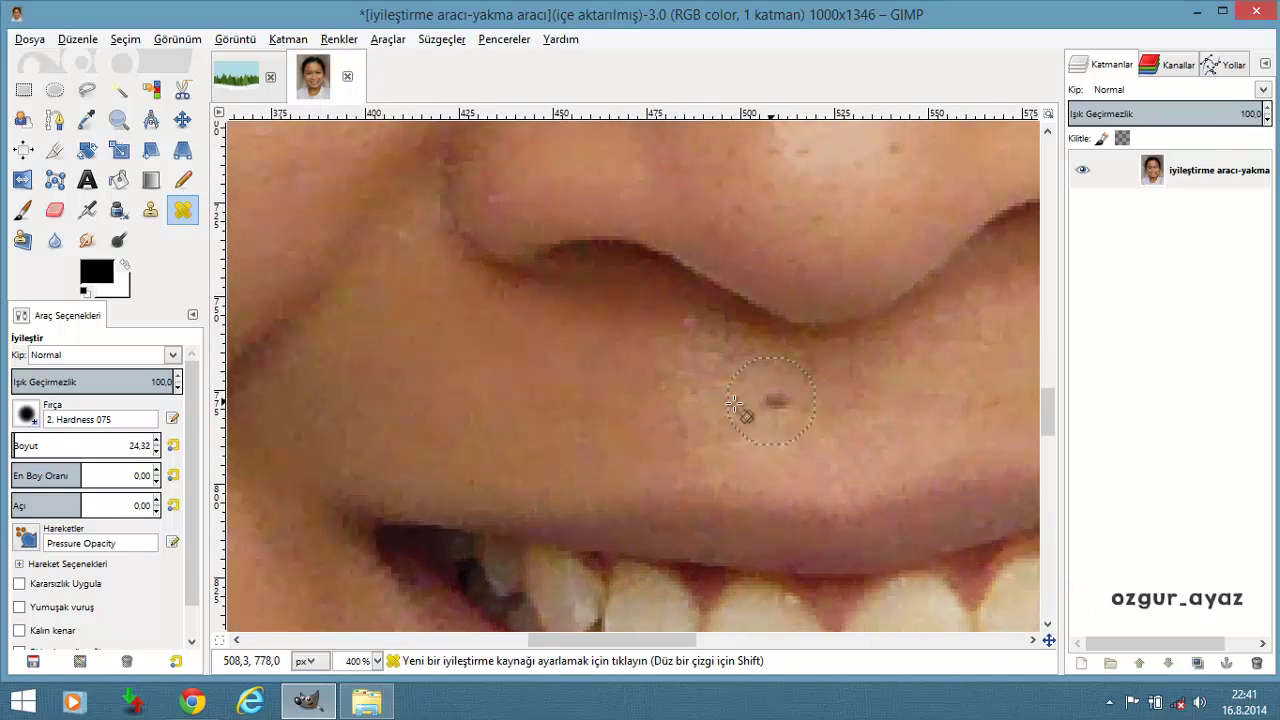
pyautogui.click(783, 405)
pyautogui.scroll(-2, 800, 415)
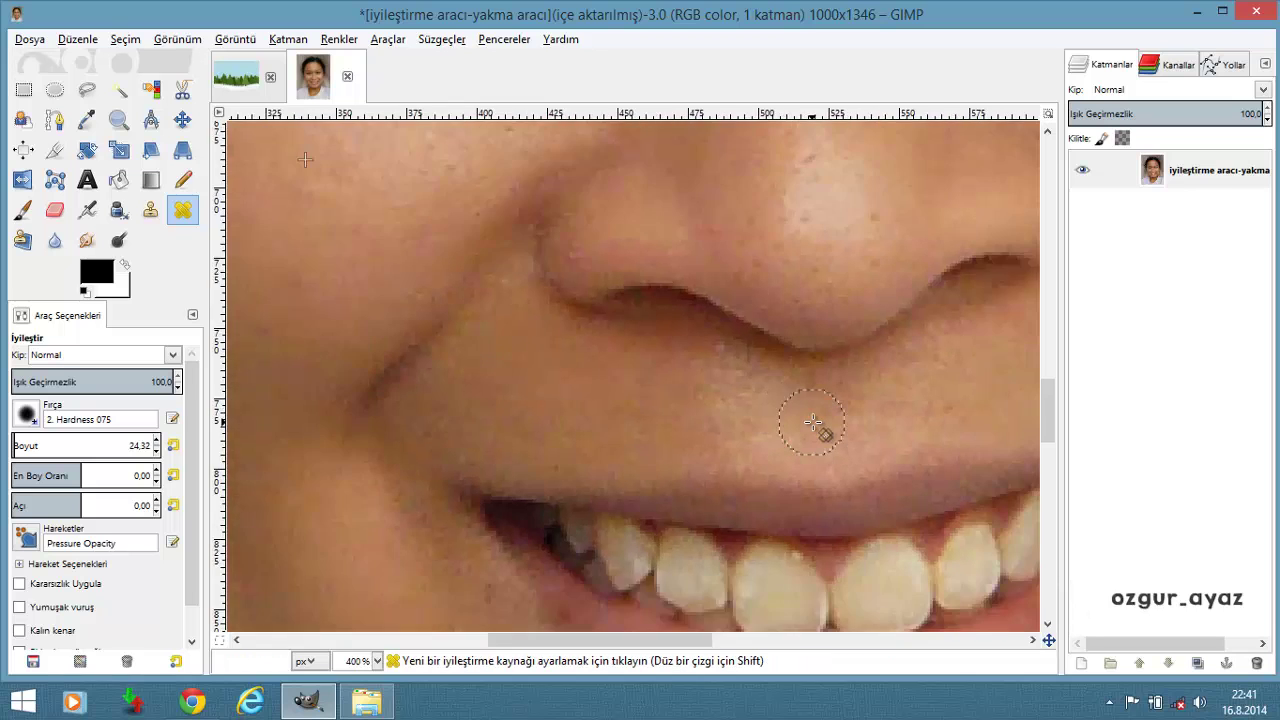
pyautogui.scroll(-1, 823, 425)
pyautogui.scroll(-1, 851, 420)
pyautogui.scroll(-1, 931, 396)
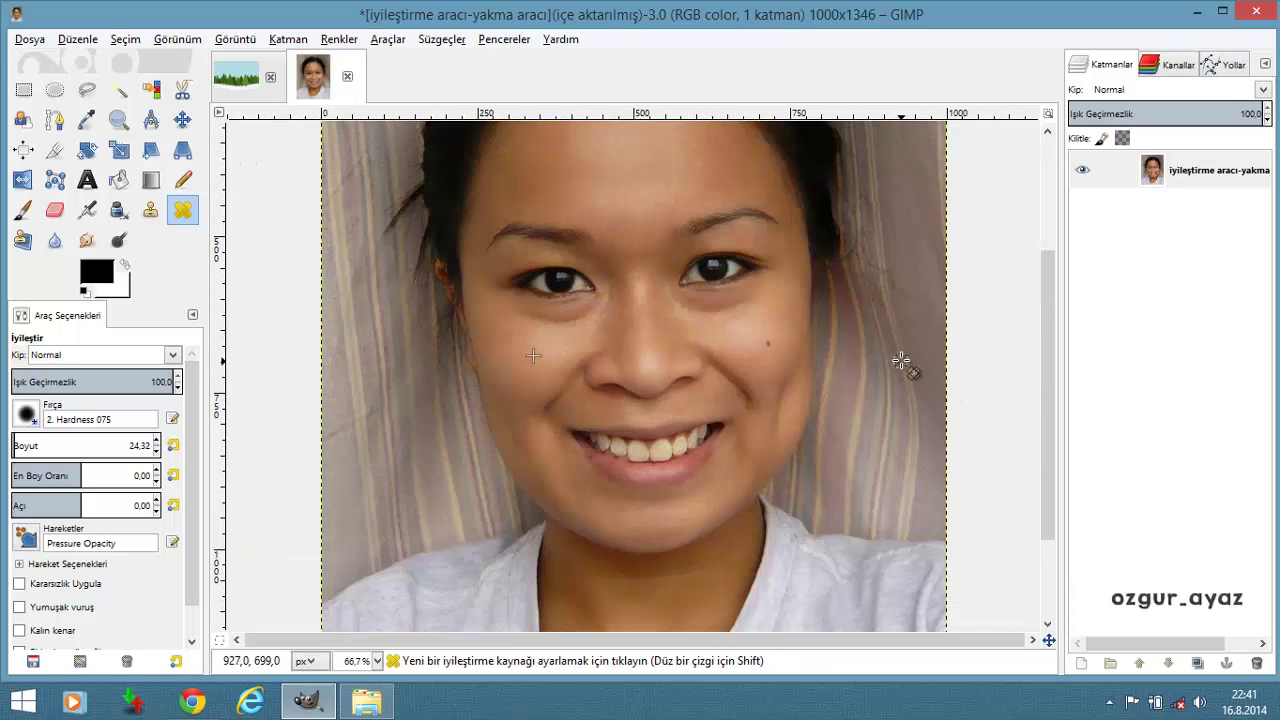
pyautogui.scroll(3, 780, 330)
pyautogui.scroll(1, 600, 308)
pyautogui.scroll(-1, 480, 305)
pyautogui.scroll(1, 413, 302)
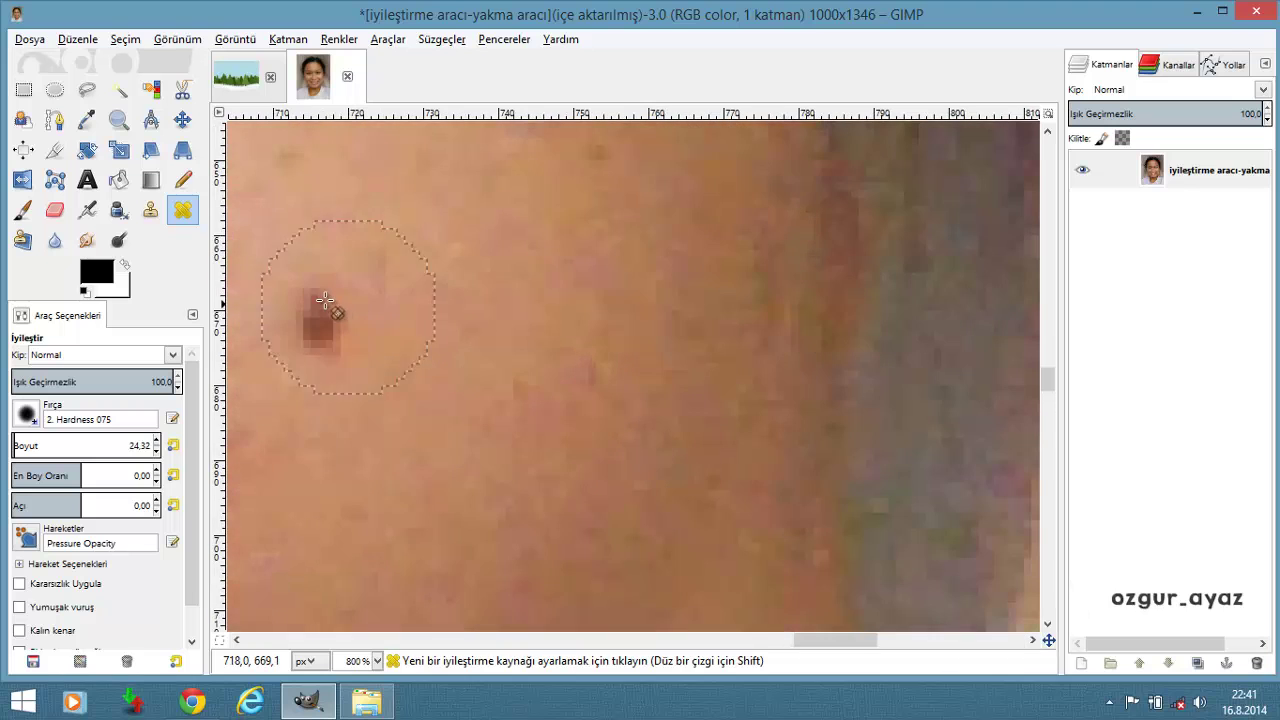
pyautogui.click(320, 312)
# Resample clean skin and heal the pink spot and blemishes on the cheek below the eye
pyautogui.scroll(1, 456, 327)
pyautogui.scroll(-3, 400, 280)
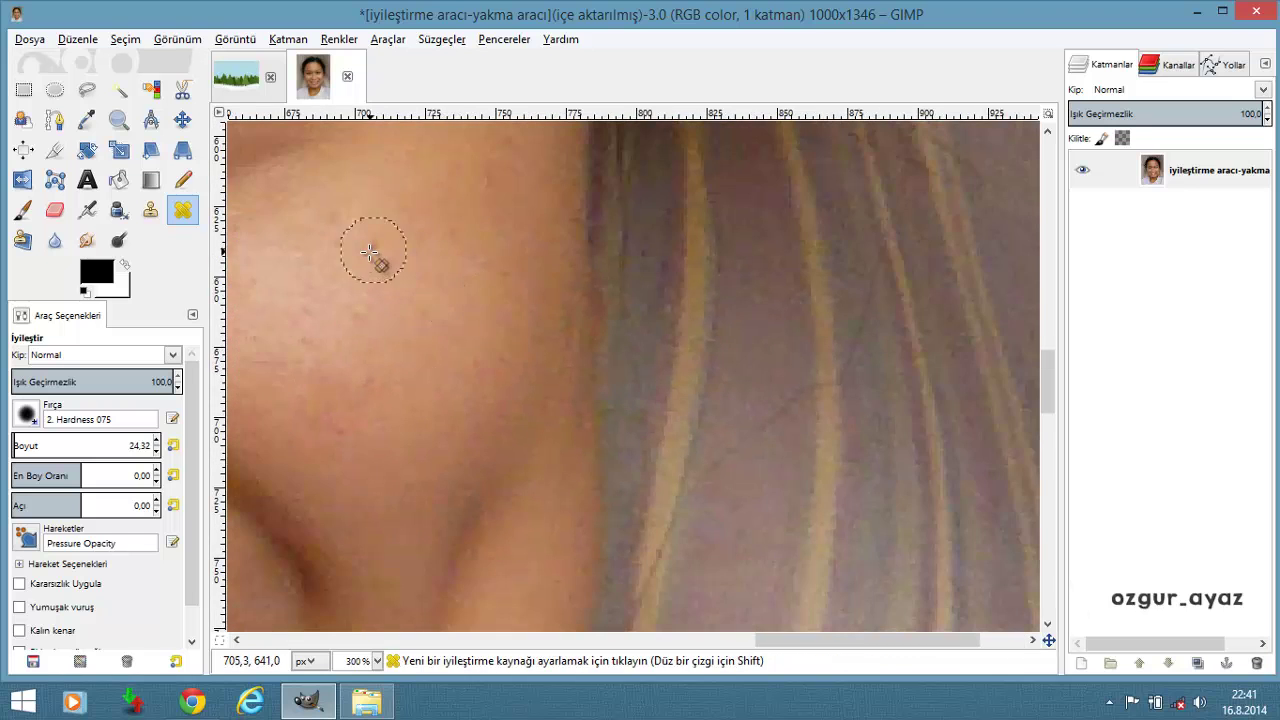
pyautogui.scroll(2, 390, 243)
pyautogui.scroll(-2, 470, 350)
pyautogui.scroll(-2, 490, 358)
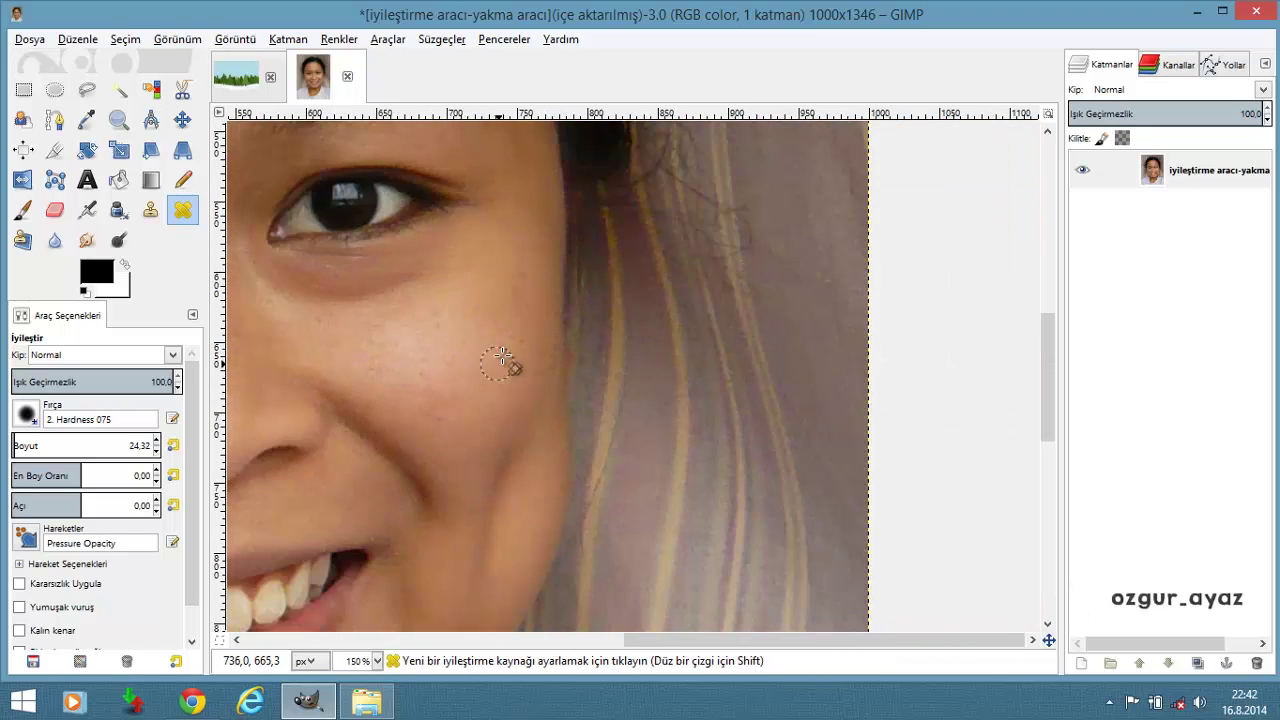
pyautogui.scroll(-1, 477, 277)
pyautogui.scroll(-1, 437, 220)
pyautogui.scroll(3, 660, 185)
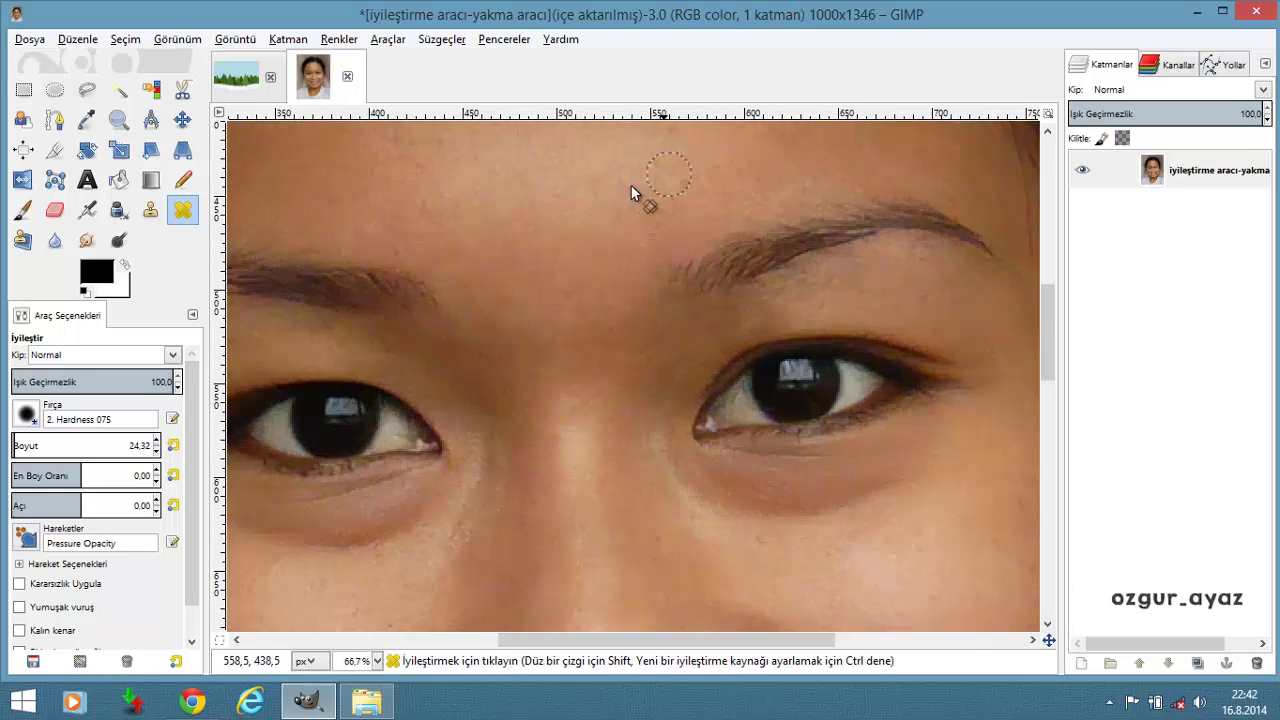
pyautogui.scroll(1, 620, 250)
pyautogui.scroll(2, 590, 380)
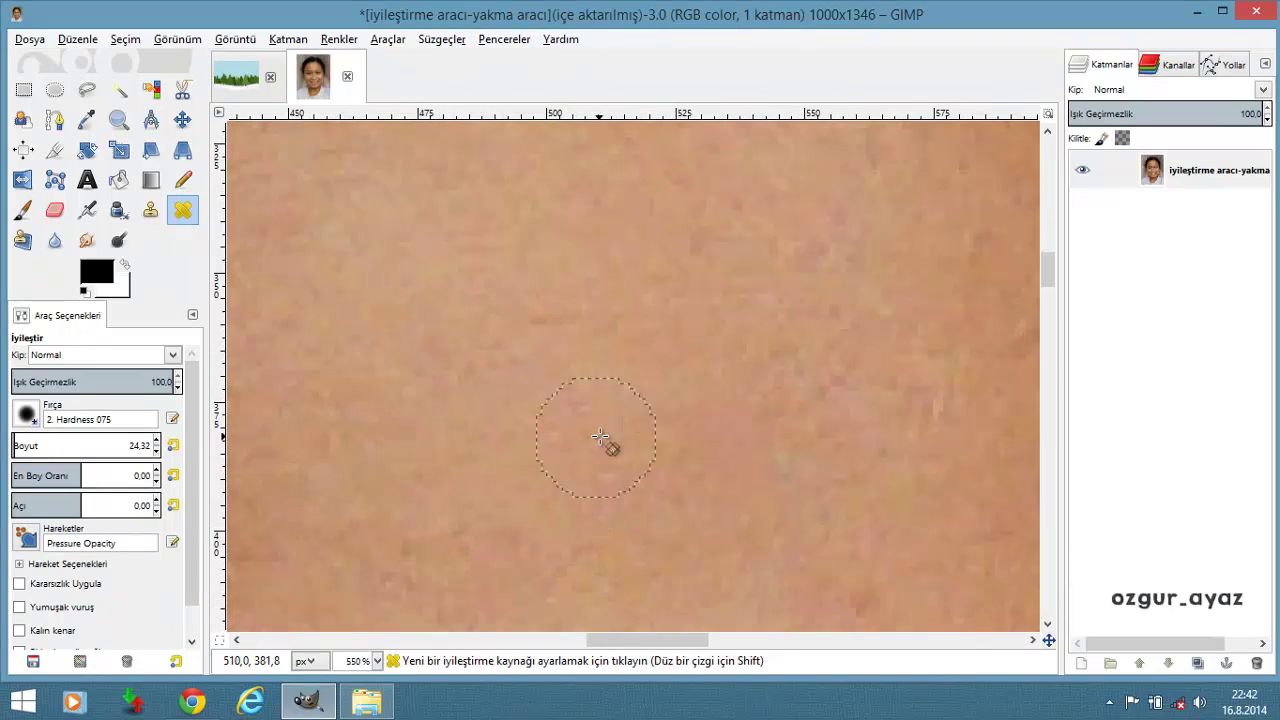
pyautogui.scroll(-6, 606, 445)
pyautogui.scroll(-1, 606, 440)
pyautogui.scroll(-1, 615, 460)
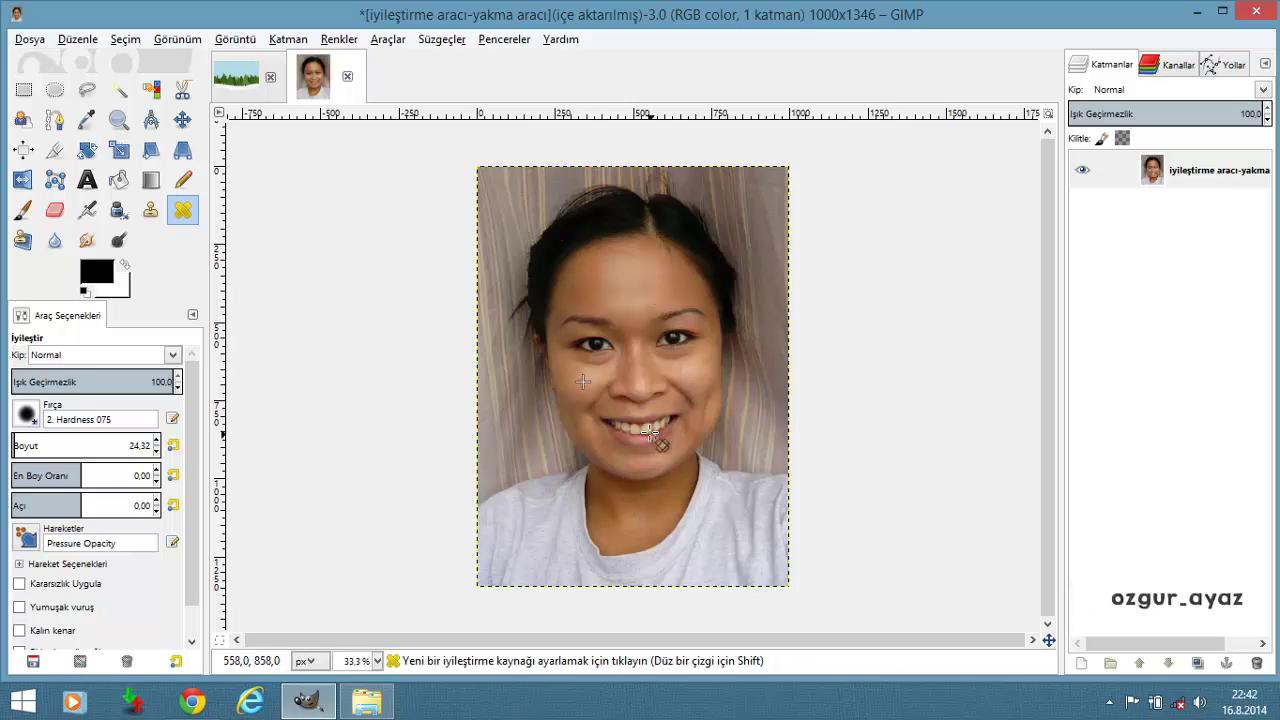
pyautogui.scroll(4, 649, 432)
pyautogui.scroll(3, 655, 432)
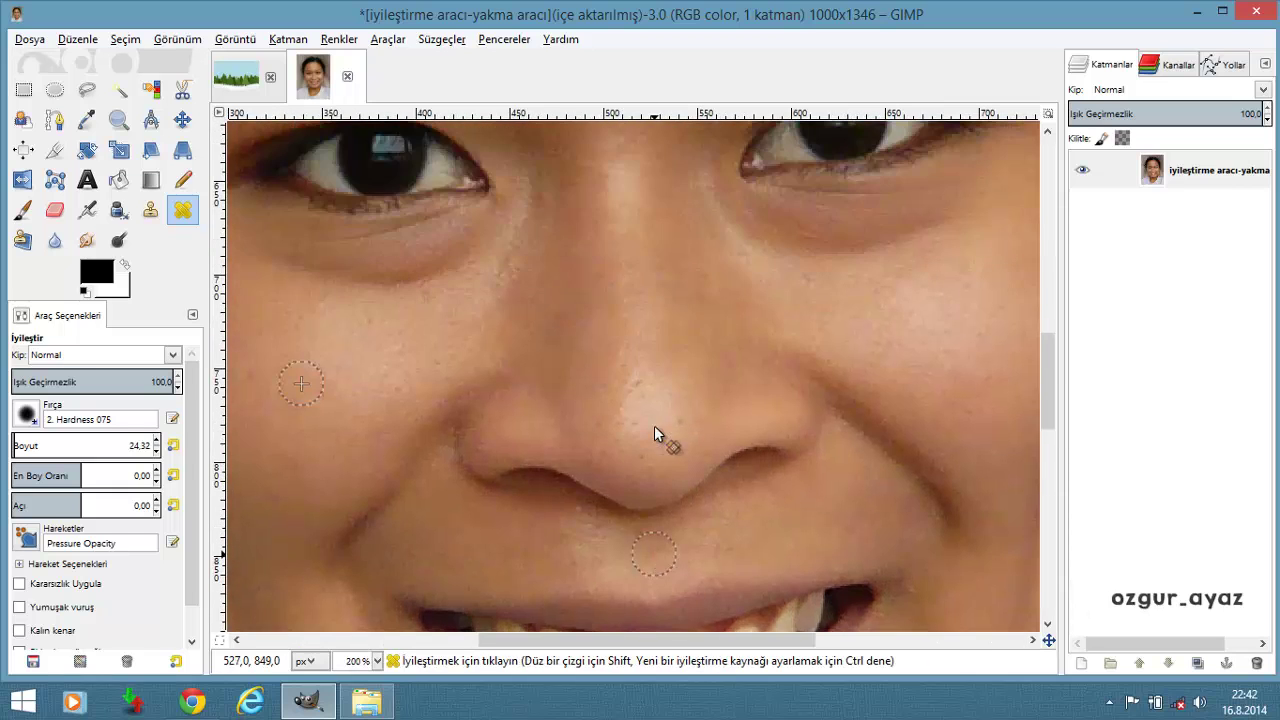
pyautogui.scroll(2, 650, 400)
pyautogui.scroll(2, 645, 360)
pyautogui.keyDown('ctrl'); pyautogui.click(647, 346); pyautogui.keyUp('ctrl')
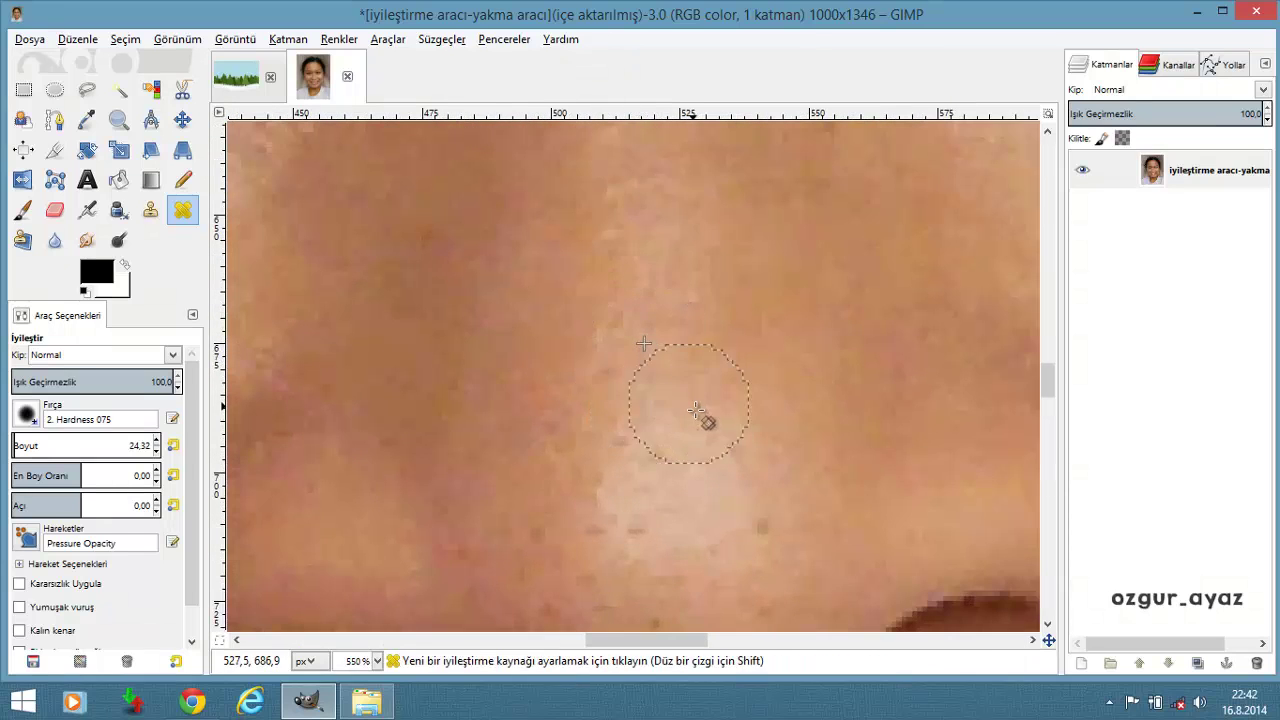
pyautogui.scroll(-1, 695, 420)
pyautogui.scroll(-2, 739, 464)
pyautogui.scroll(-1, 730, 430)
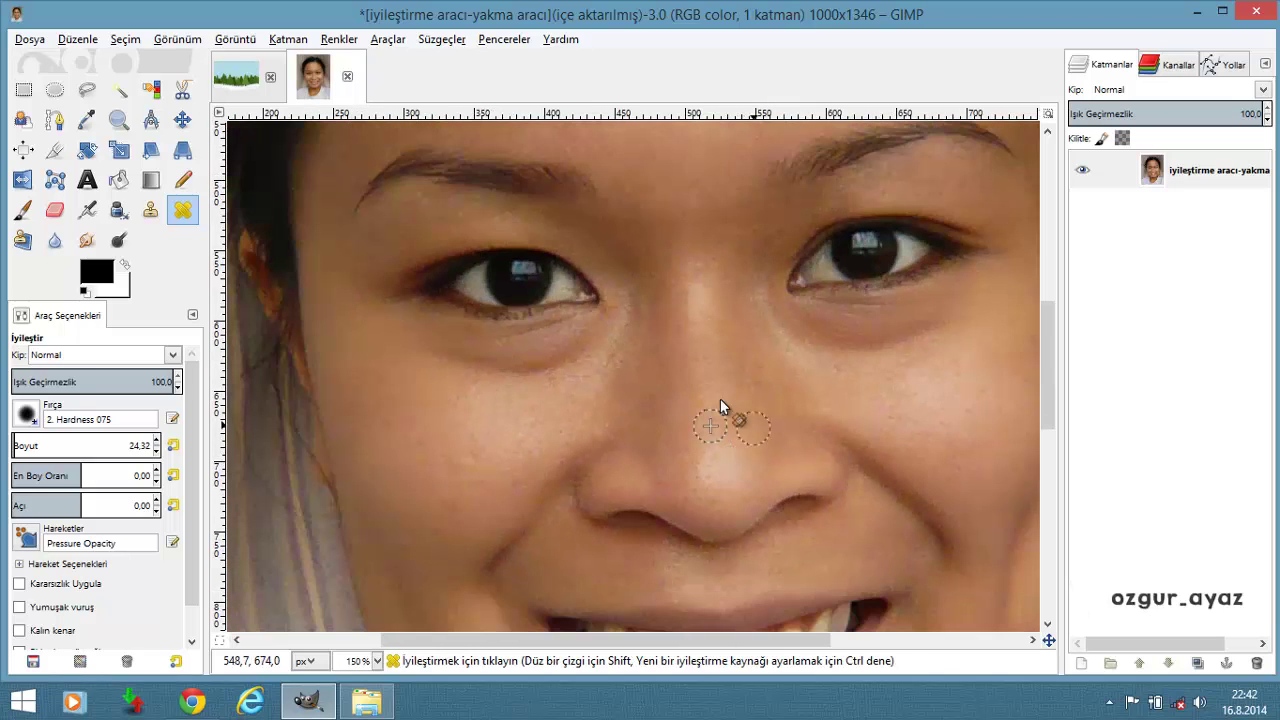
pyautogui.keyDown('ctrl'); pyautogui.click(507, 286); pyautogui.keyUp('ctrl')
pyautogui.moveTo(468, 454); pyautogui.dragTo(466, 446)
pyautogui.click(508, 461)
pyautogui.keyDown('ctrl'); pyautogui.click(383, 432); pyautogui.keyUp('ctrl')
pyautogui.click(471, 449)
# Heal the forehead mole using clean forehead skin as the source
pyautogui.keyDown('ctrl'); pyautogui.scroll(-2, 502, 463); pyautogui.keyUp('ctrl')
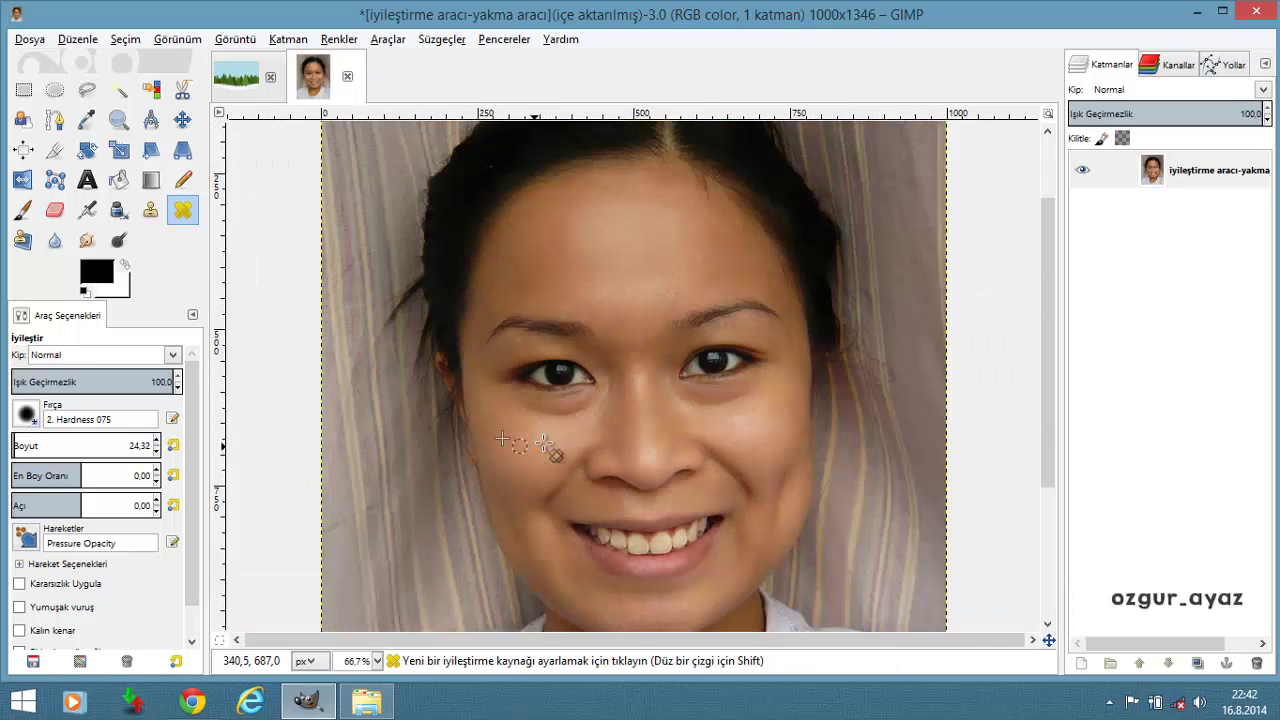
pyautogui.keyDown('ctrl'); pyautogui.scroll(2, 621, 303); pyautogui.keyUp('ctrl')
pyautogui.keyDown('ctrl'); pyautogui.scroll(2, 621, 303); pyautogui.keyUp('ctrl')
pyautogui.keyDown('ctrl'); pyautogui.click(638, 234); pyautogui.keyUp('ctrl')
pyautogui.click(651, 263)
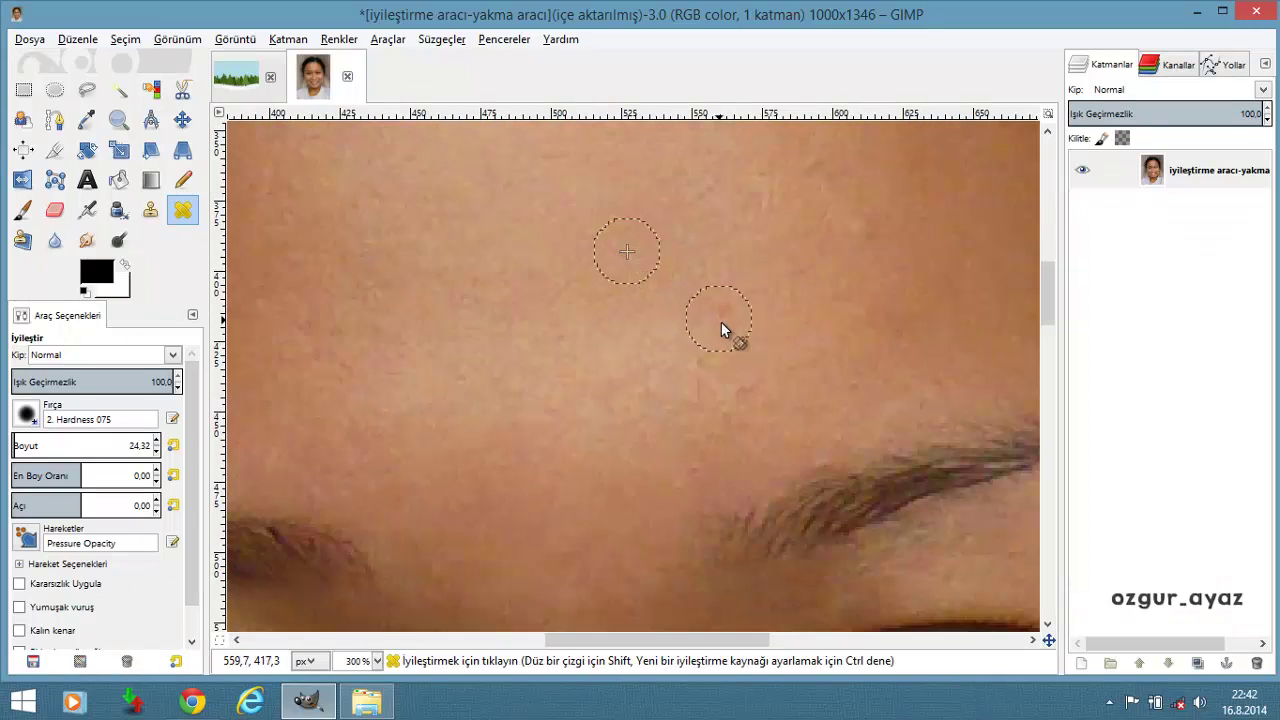
pyautogui.keyDown('ctrl'); pyautogui.scroll(-3, 738, 310); pyautogui.keyUp('ctrl')
pyautogui.keyDown('ctrl'); pyautogui.scroll(-1, 600, 360); pyautogui.keyUp('ctrl')
# Sample clean cheek skin and switch the Heal brush to 2. Hardness 075
pyautogui.keyDown('ctrl'); pyautogui.scroll(2, 543, 357); pyautogui.keyUp('ctrl')
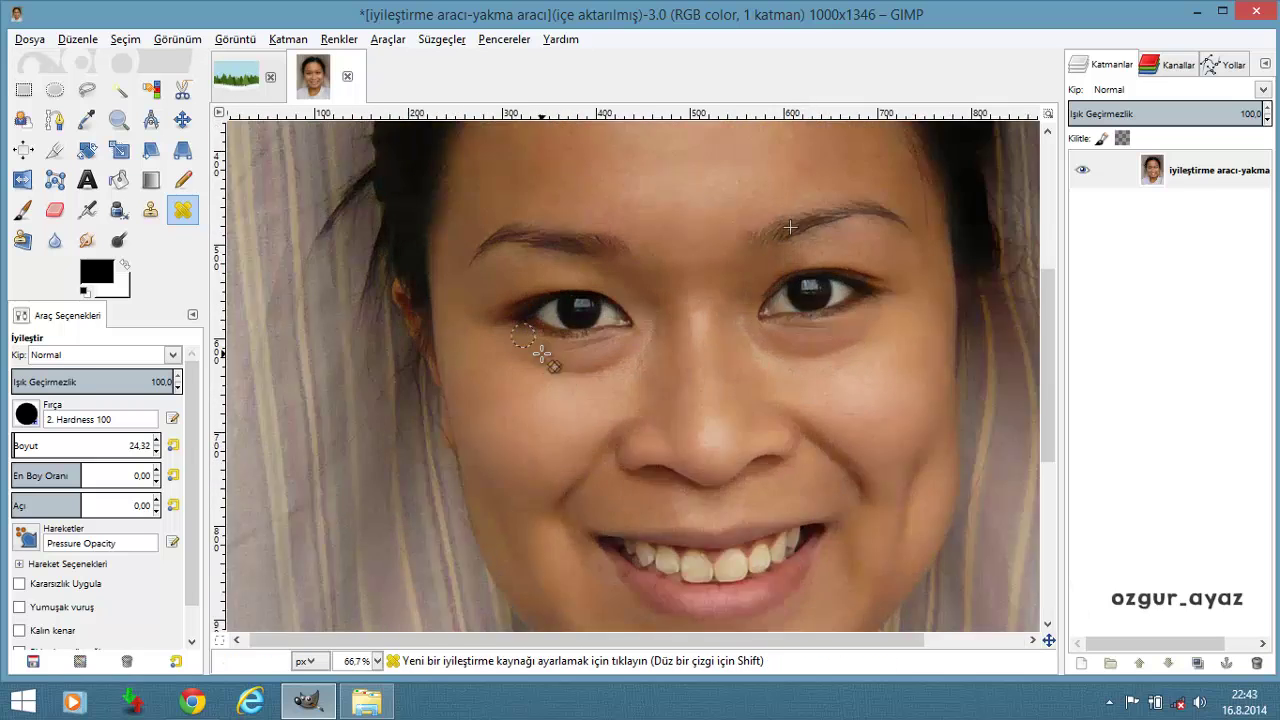
pyautogui.keyDown('ctrl'); pyautogui.scroll(1, 512, 350); pyautogui.keyUp('ctrl')
pyautogui.keyDown('ctrl'); pyautogui.scroll(1, 511, 351); pyautogui.keyUp('ctrl')
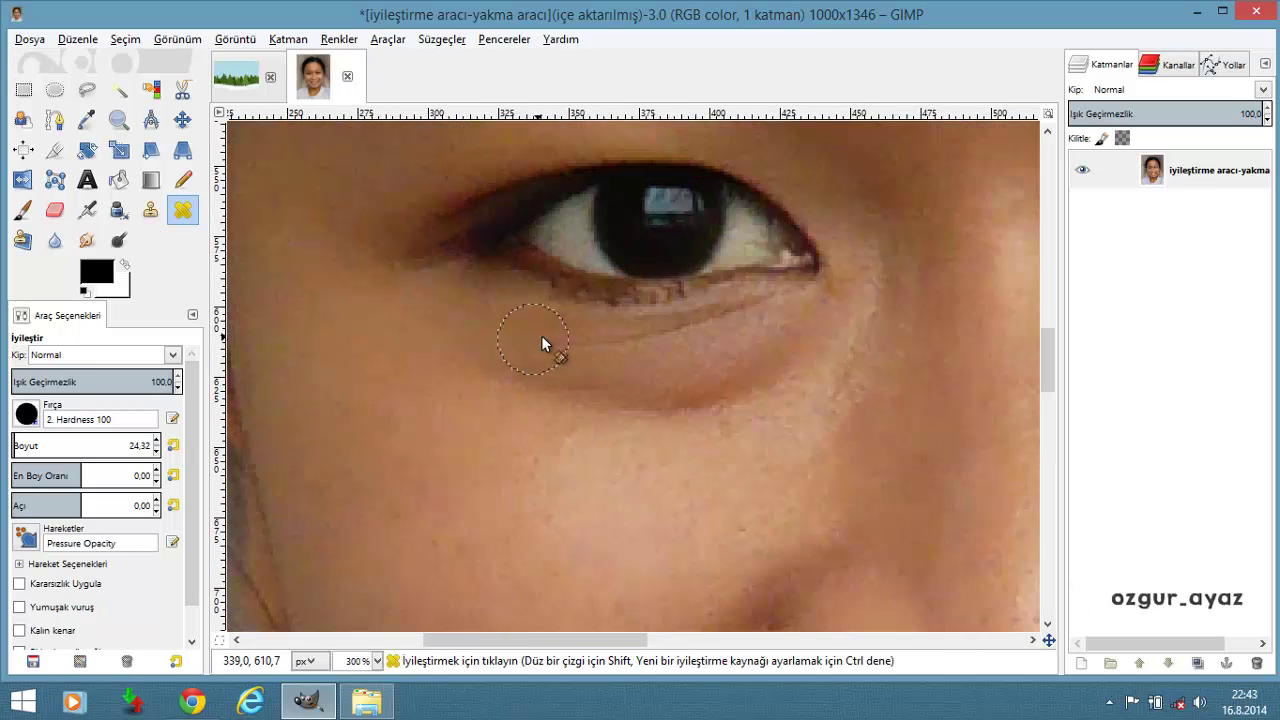
pyautogui.keyDown('ctrl'); pyautogui.click(367, 350); pyautogui.keyUp('ctrl')
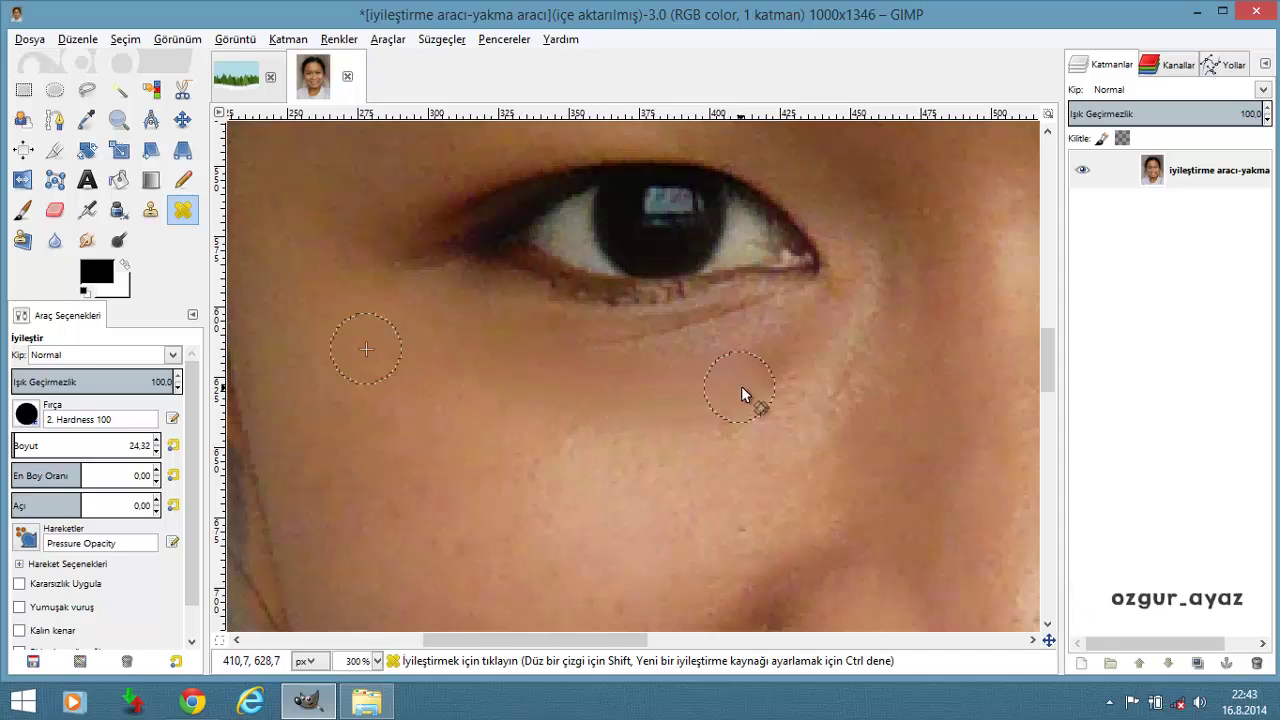
pyautogui.keyDown('ctrl'); pyautogui.scroll(-1, 857, 366); pyautogui.keyUp('ctrl')
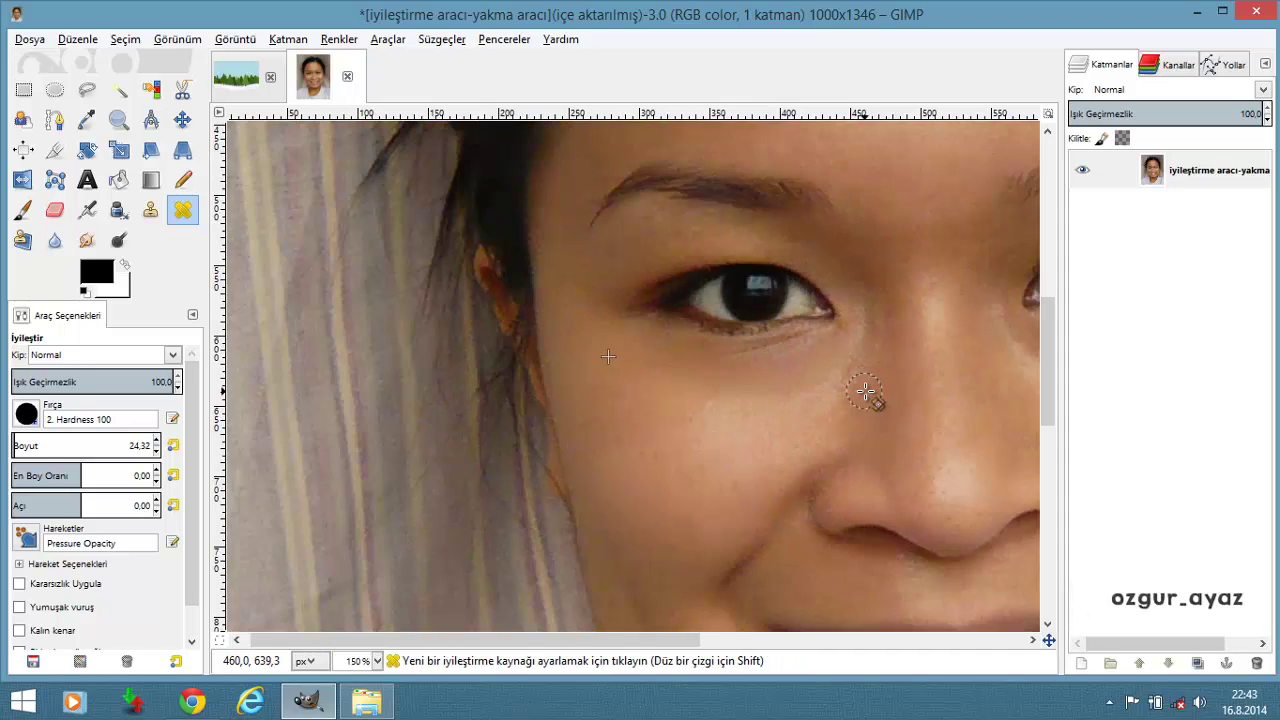
pyautogui.keyDown('ctrl'); pyautogui.scroll(-2, 860, 370); pyautogui.keyUp('ctrl')
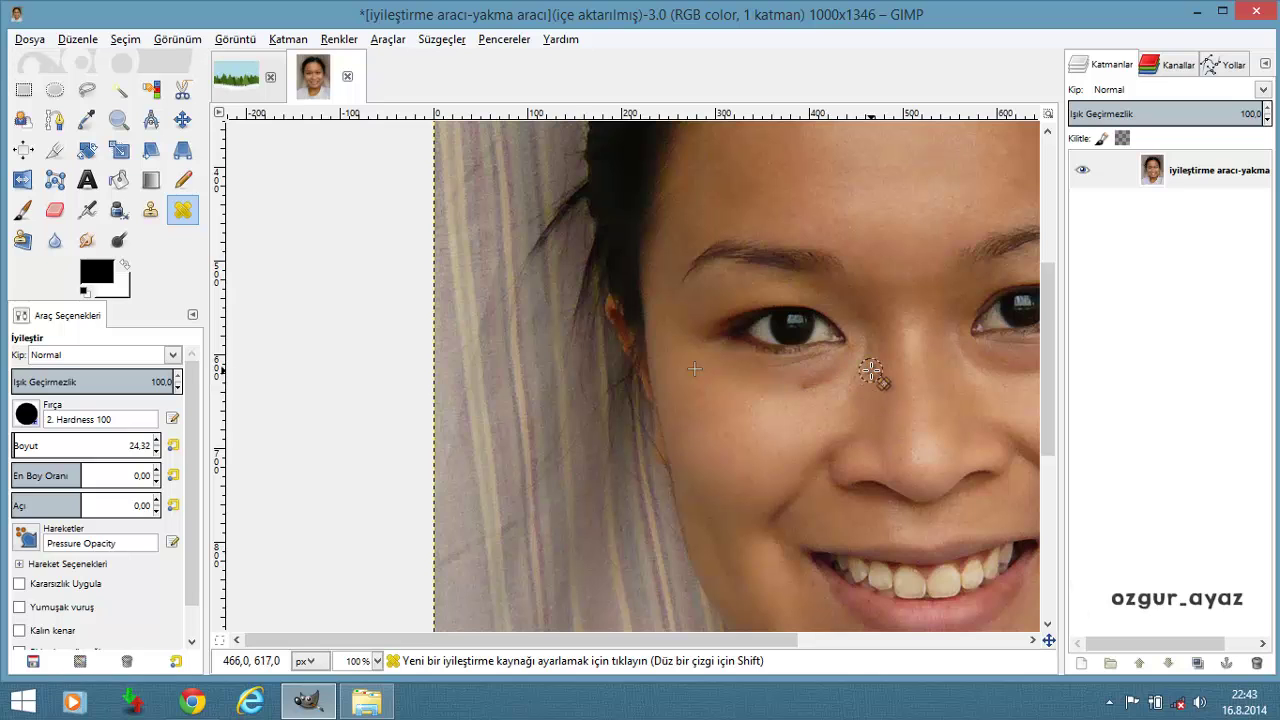
pyautogui.keyDown('ctrl'); pyautogui.scroll(2, 872, 371); pyautogui.keyUp('ctrl')
pyautogui.keyDown('ctrl'); pyautogui.scroll(2, 860, 368); pyautogui.keyUp('ctrl')
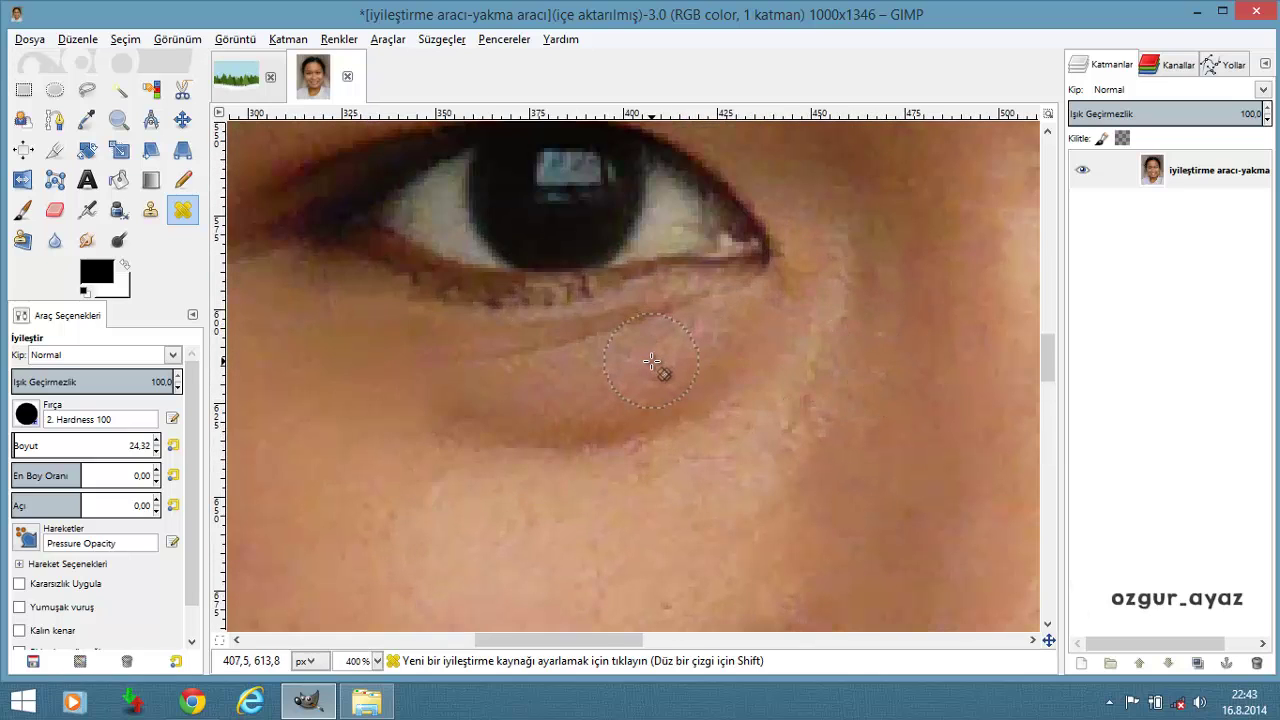
pyautogui.keyDown('ctrl'); pyautogui.scroll(-1, 651, 361); pyautogui.keyUp('ctrl')
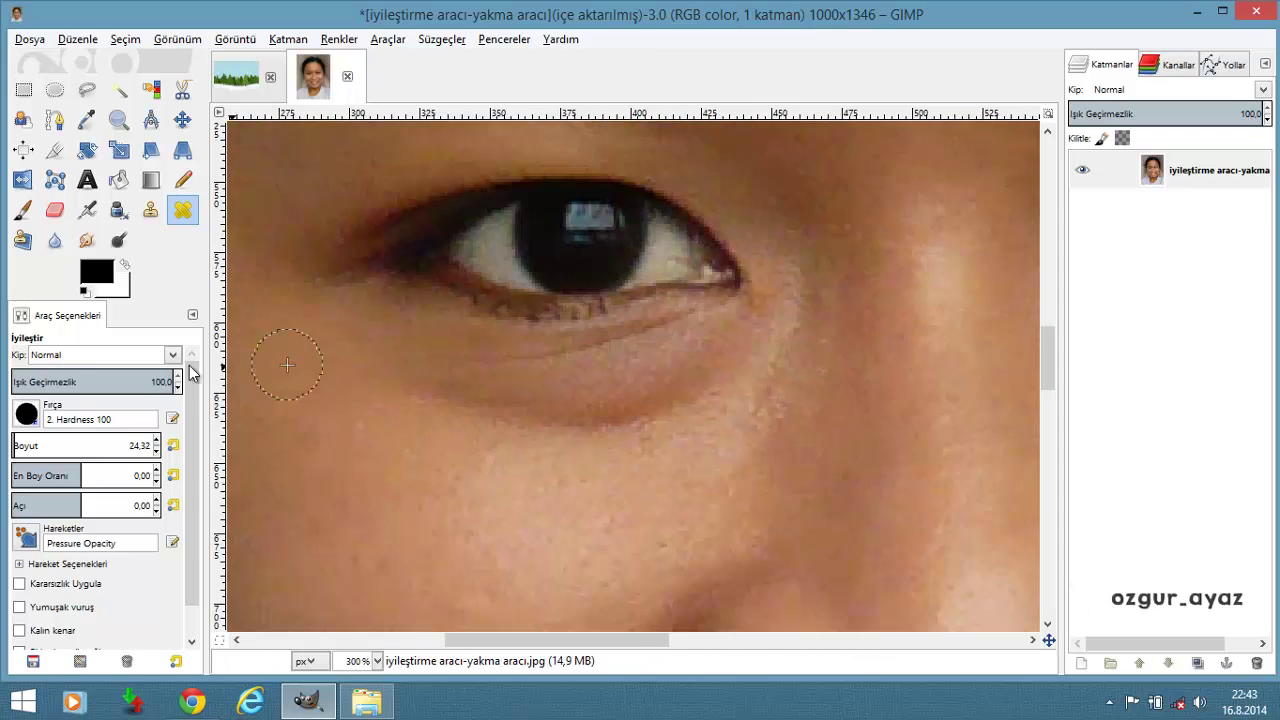
pyautogui.click(26, 413)
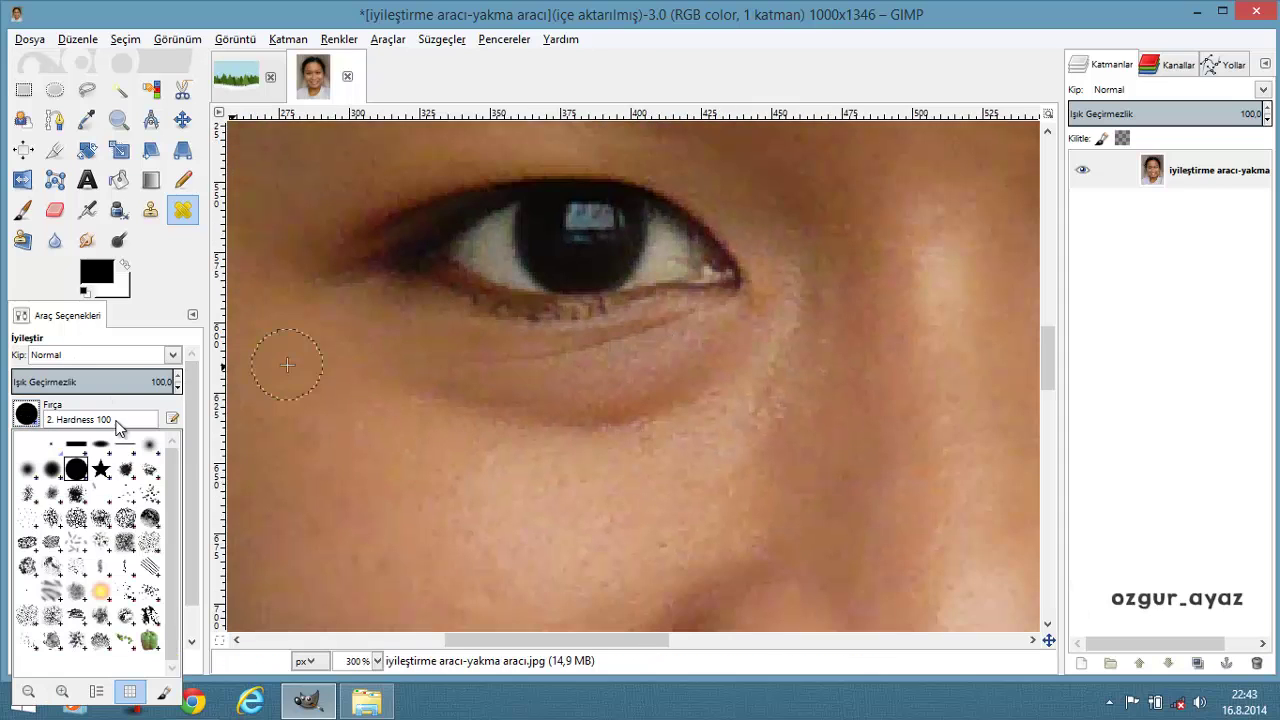
pyautogui.click(52, 469)
# Heal the dark skin and the line under the left eye with long strokes
pyautogui.keyDown('ctrl'); pyautogui.scroll(-1, 450, 410); pyautogui.keyUp('ctrl')
pyautogui.keyDown('ctrl'); pyautogui.scroll(1, 477, 451); pyautogui.keyUp('ctrl')
pyautogui.keyDown('ctrl'); pyautogui.click(474, 461); pyautogui.keyUp('ctrl')
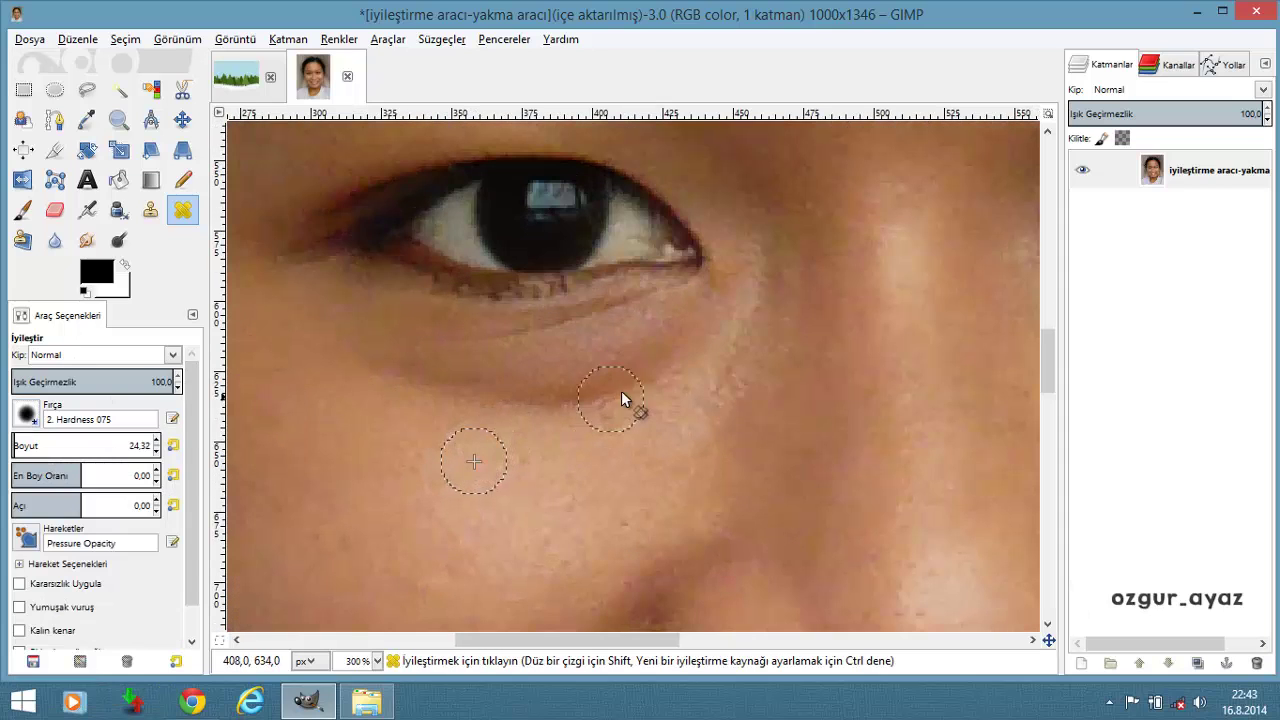
pyautogui.moveTo(667, 335)
pyautogui.mouseDown()
pyautogui.moveTo(637, 376)
pyautogui.moveTo(578, 387)
pyautogui.moveTo(418, 378)
pyautogui.moveTo(366, 352)
pyautogui.mouseUp()
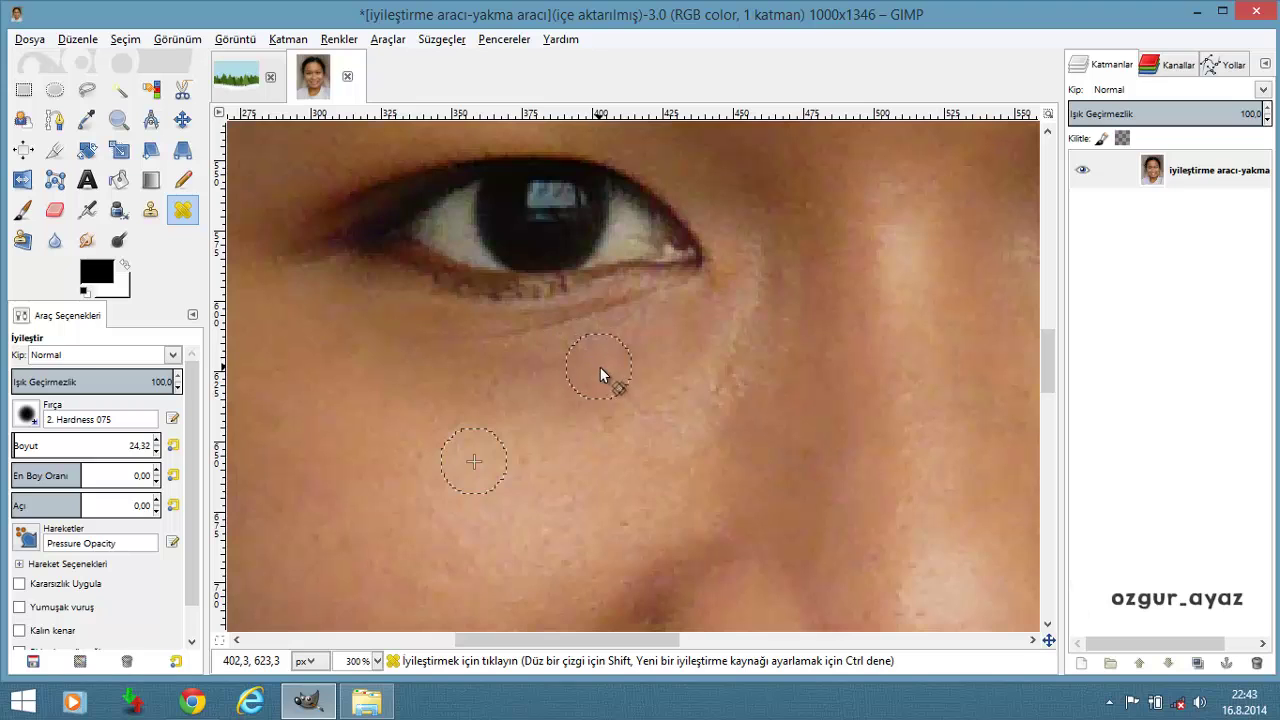
pyautogui.moveTo(705, 315)
pyautogui.mouseDown()
pyautogui.moveTo(678, 370)
pyautogui.moveTo(619, 388)
pyautogui.mouseUp()
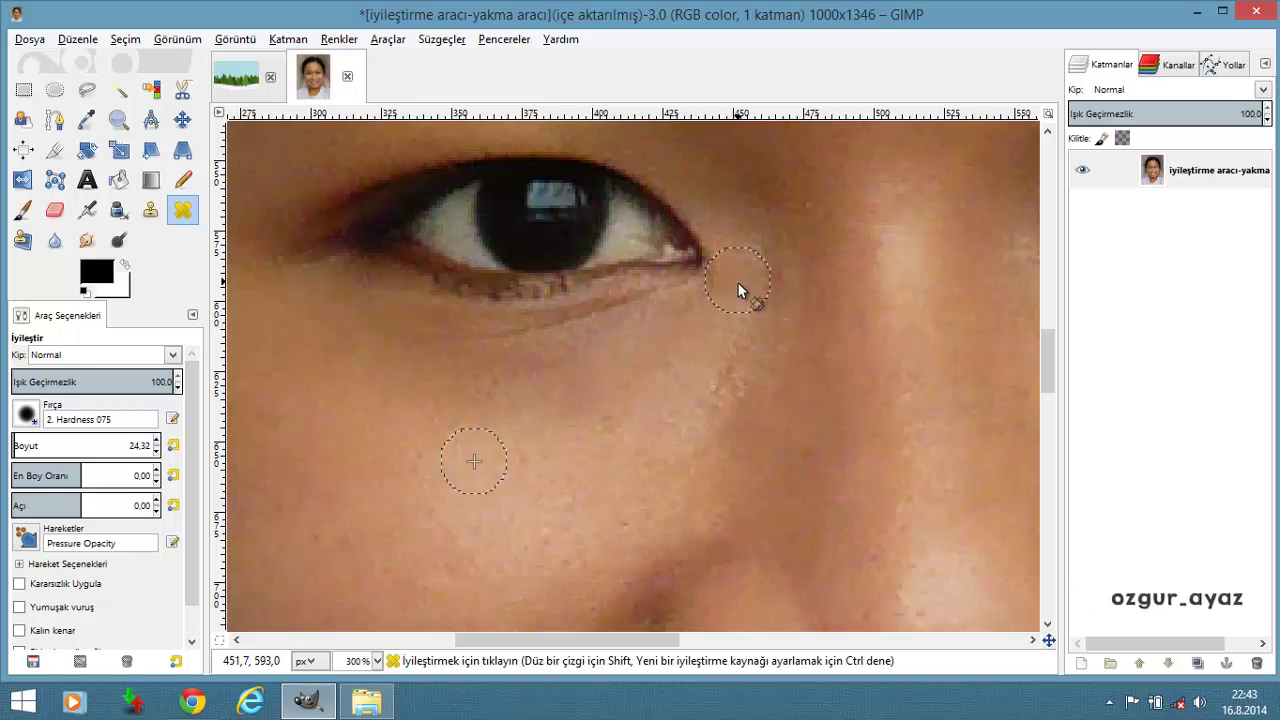
pyautogui.moveTo(738, 283); pyautogui.dragTo(739, 360)
# Resample clean skin on the left cheek and below the eye as healing sources
pyautogui.keyDown('ctrl'); pyautogui.scroll(-2, 703, 394); pyautogui.keyUp('ctrl')
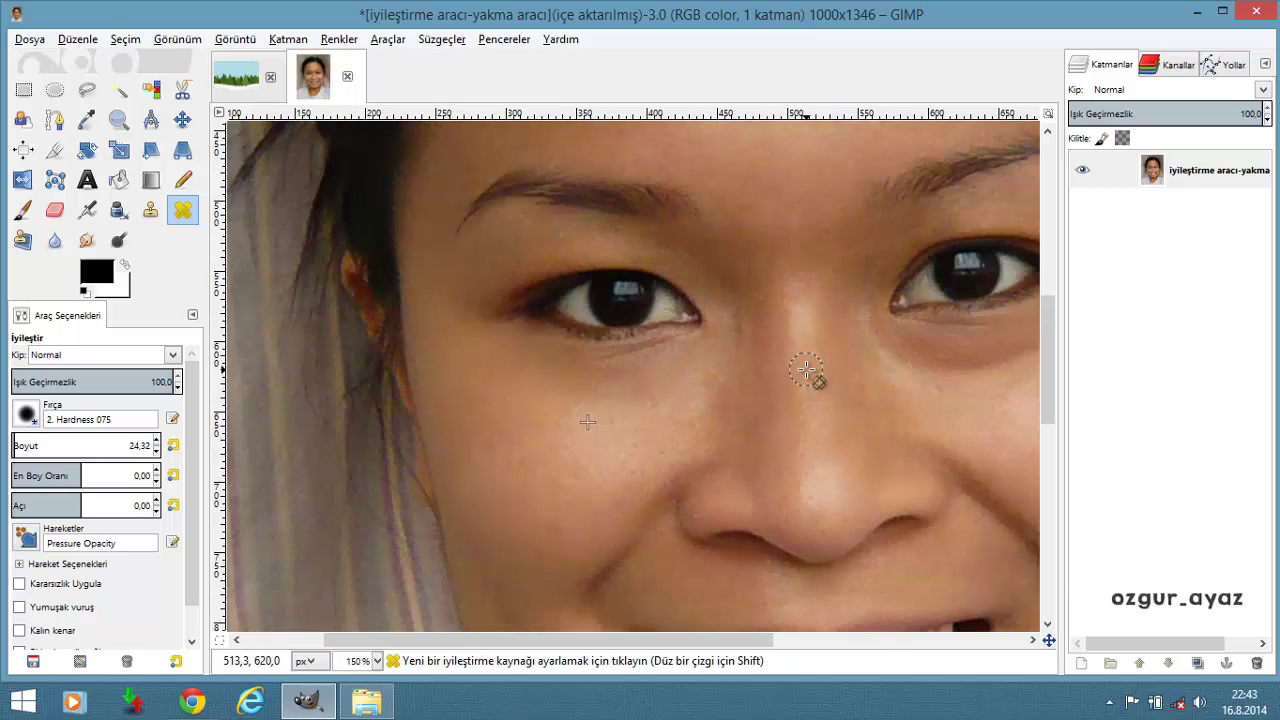
pyautogui.keyDown('ctrl'); pyautogui.scroll(-1, 814, 366); pyautogui.keyUp('ctrl')
pyautogui.keyDown('ctrl'); pyautogui.scroll(-1, 816, 369); pyautogui.keyUp('ctrl')
pyautogui.keyDown('ctrl'); pyautogui.scroll(2, 650, 370); pyautogui.keyUp('ctrl')
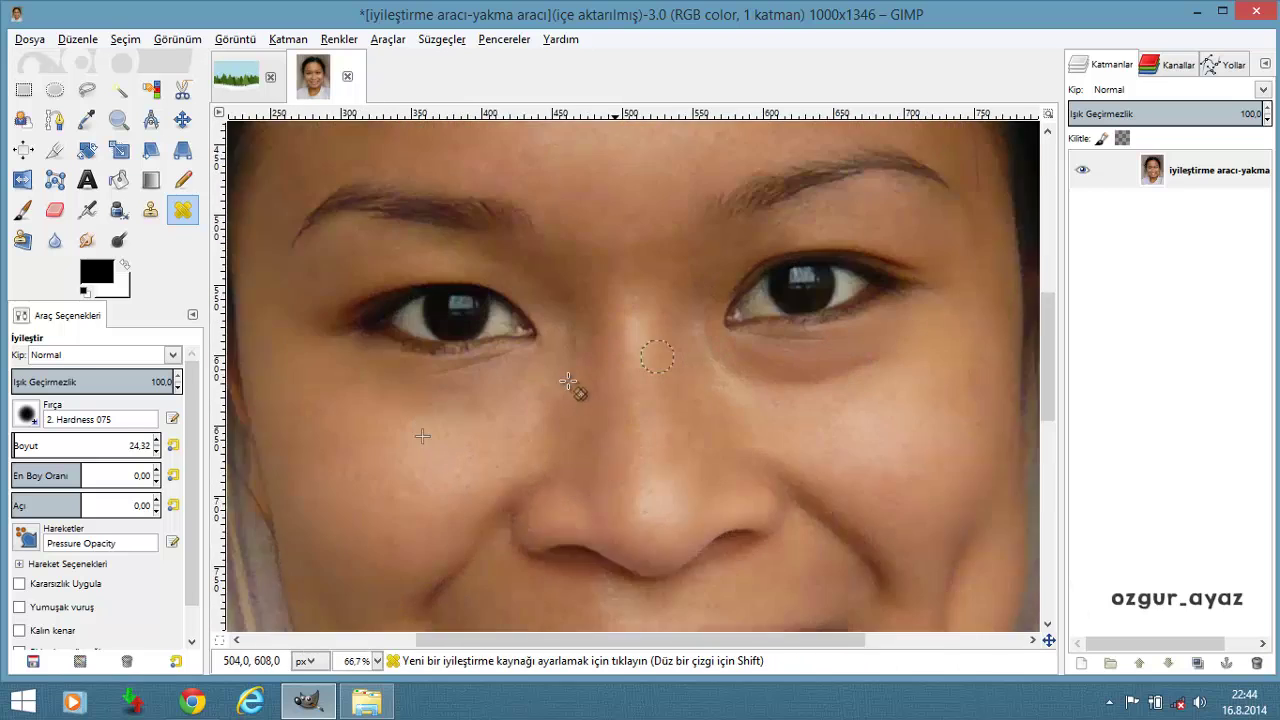
pyautogui.keyDown('ctrl'); pyautogui.scroll(2, 580, 386); pyautogui.keyUp('ctrl')
pyautogui.keyDown('ctrl'); pyautogui.scroll(-1, 463, 394); pyautogui.keyUp('ctrl')
pyautogui.keyDown('ctrl'); pyautogui.scroll(-1, 486, 400); pyautogui.keyUp('ctrl')
pyautogui.keyDown('ctrl'); pyautogui.scroll(1, 295, 428); pyautogui.keyUp('ctrl')
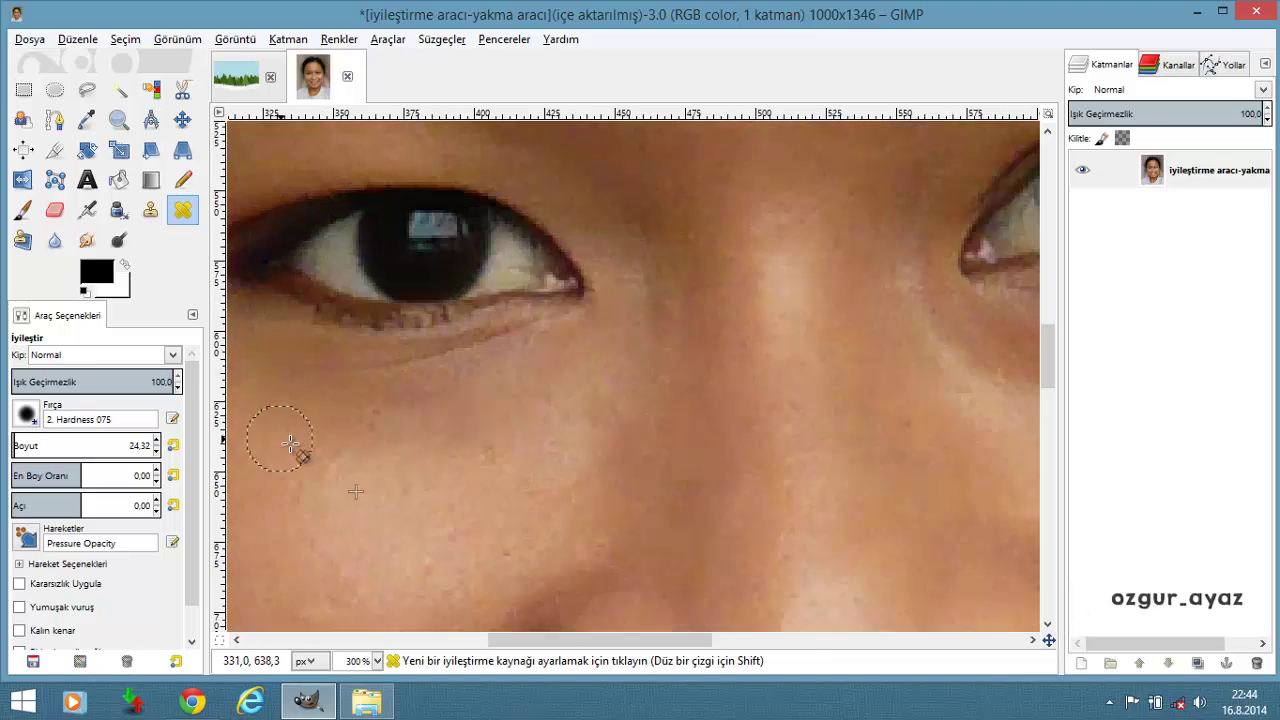
pyautogui.keyDown('ctrl'); pyautogui.click(274, 502); pyautogui.keyUp('ctrl')
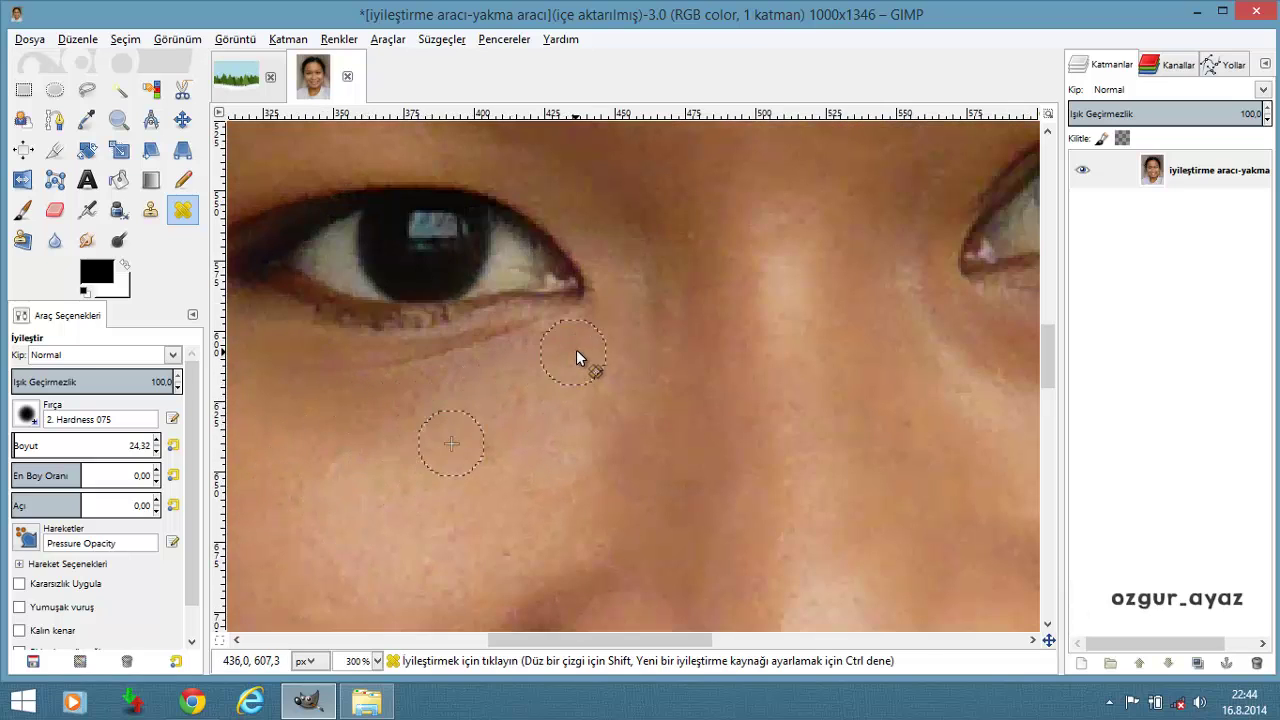
pyautogui.keyDown('ctrl'); pyautogui.scroll(-2, 652, 386); pyautogui.keyUp('ctrl')
pyautogui.keyDown('ctrl'); pyautogui.scroll(-1, 820, 400); pyautogui.keyUp('ctrl')
pyautogui.keyDown('ctrl'); pyautogui.scroll(1, 700, 375); pyautogui.keyUp('ctrl')
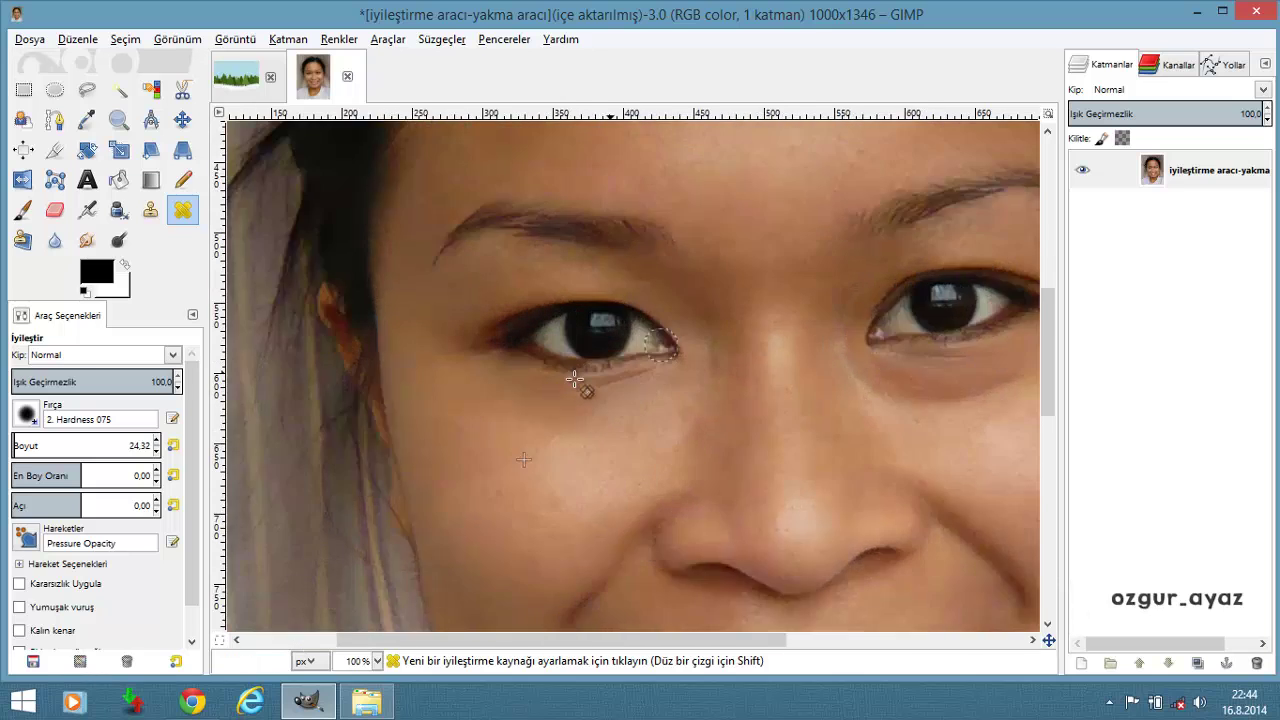
pyautogui.keyDown('ctrl'); pyautogui.scroll(2, 586, 371); pyautogui.keyUp('ctrl')
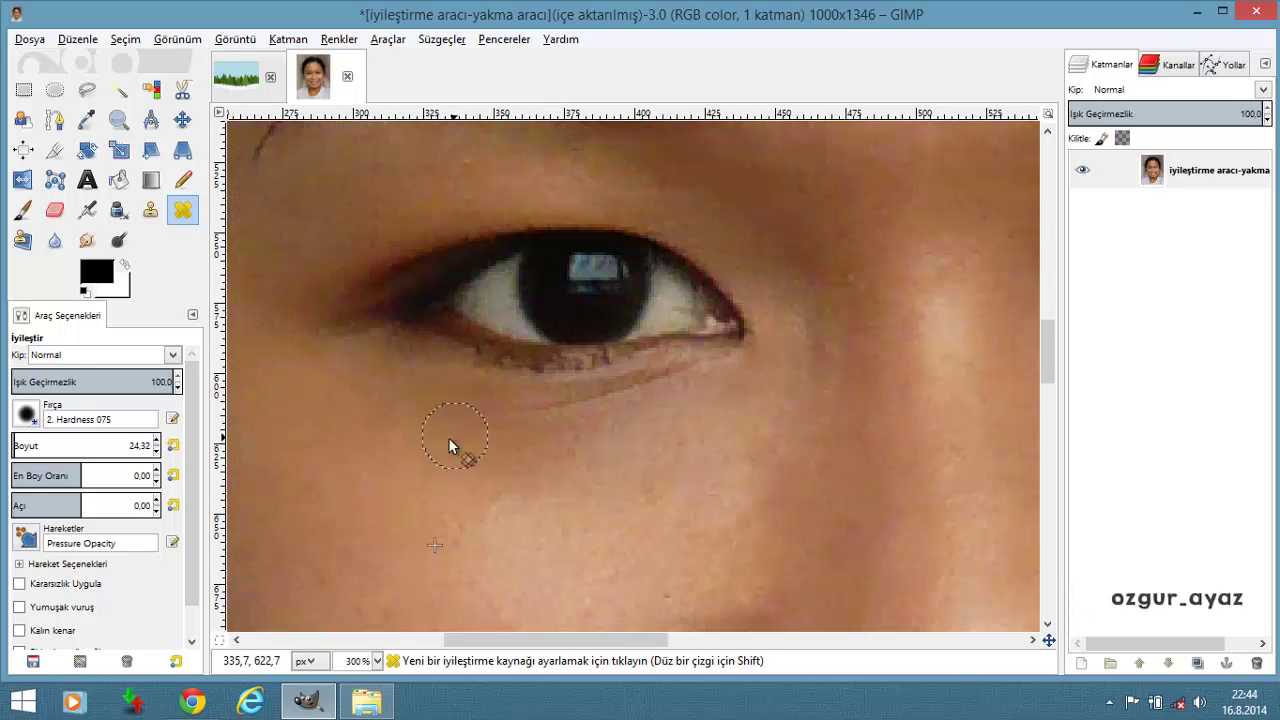
pyautogui.keyDown('ctrl'); pyautogui.click(497, 455); pyautogui.keyUp('ctrl')
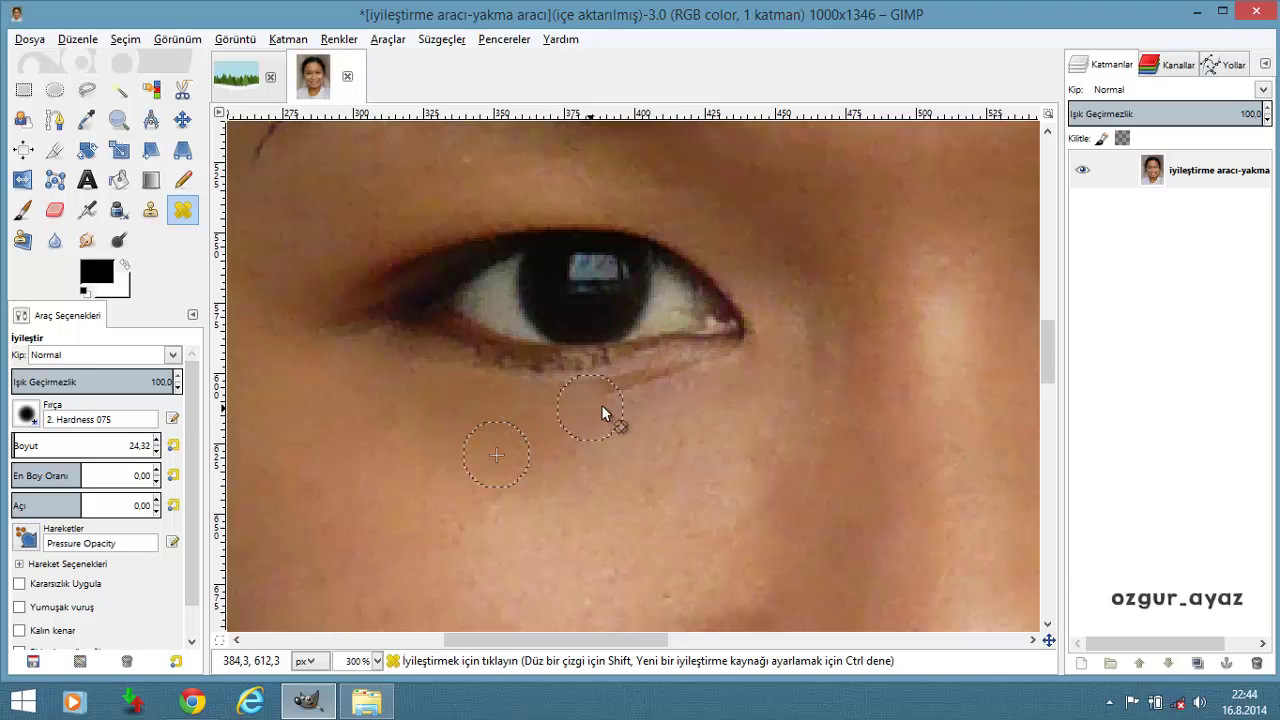
pyautogui.keyDown('ctrl'); pyautogui.scroll(-2, 700, 390); pyautogui.keyUp('ctrl')
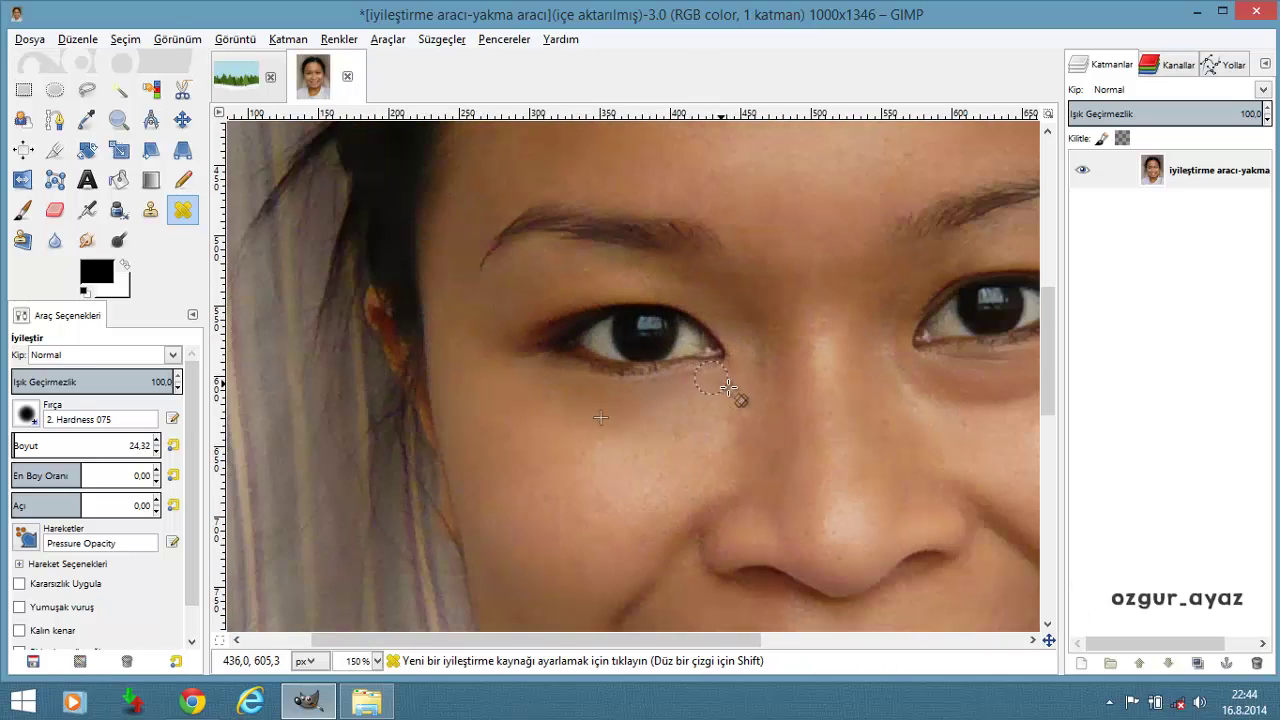
pyautogui.keyDown('ctrl'); pyautogui.scroll(-1, 737, 394); pyautogui.keyUp('ctrl')
pyautogui.keyDown('ctrl'); pyautogui.scroll(-1, 757, 400); pyautogui.keyUp('ctrl')
pyautogui.keyDown('ctrl'); pyautogui.scroll(-1, 766, 412); pyautogui.keyUp('ctrl')
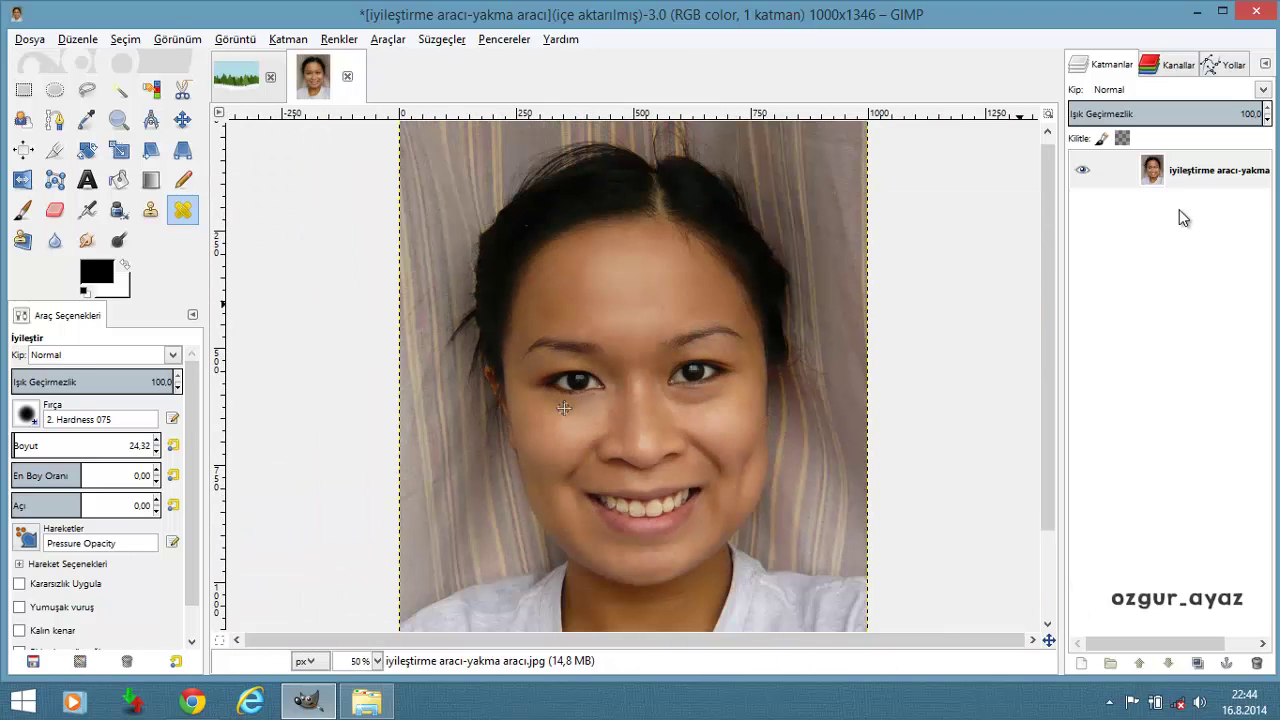
# Pass through the Move and Heal tools and make the Clone tool active
pyautogui.press('m')
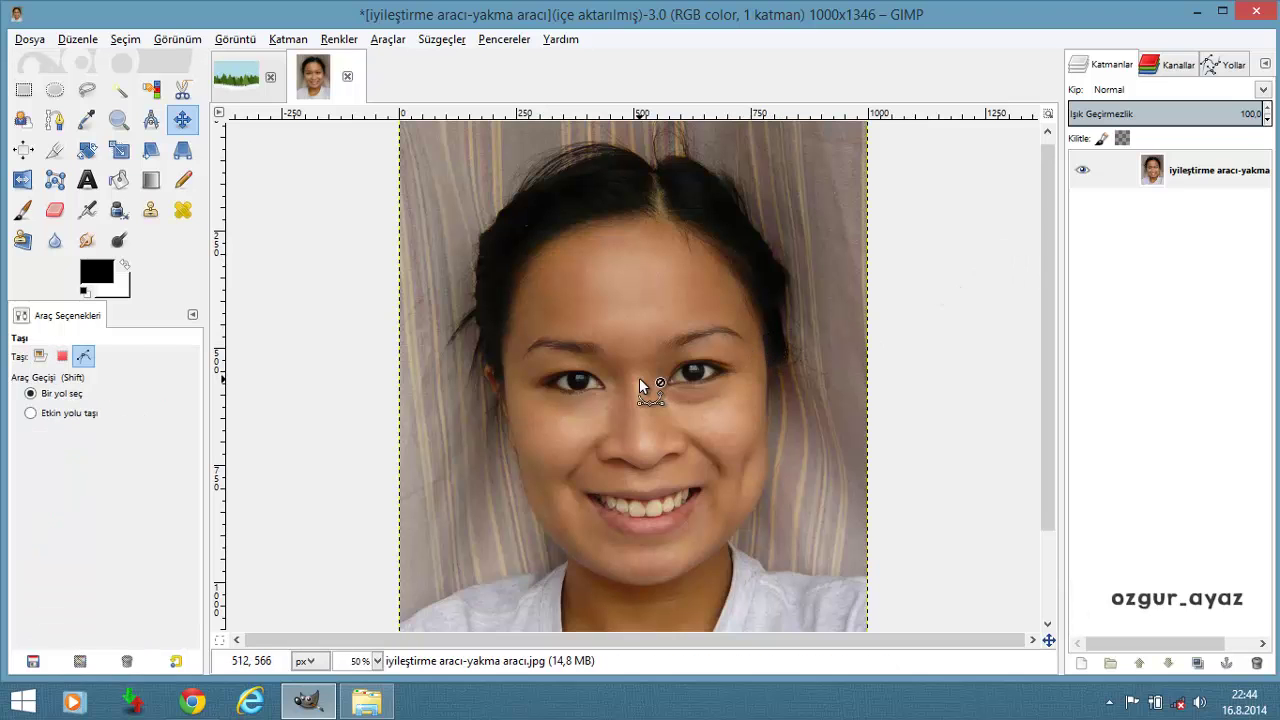
pyautogui.keyDown('ctrl'); pyautogui.scroll(2, 639, 377); pyautogui.keyUp('ctrl')
pyautogui.keyDown('ctrl'); pyautogui.scroll(1, 639, 377); pyautogui.keyUp('ctrl')
pyautogui.keyDown('ctrl'); pyautogui.scroll(-2, 639, 377); pyautogui.keyUp('ctrl')
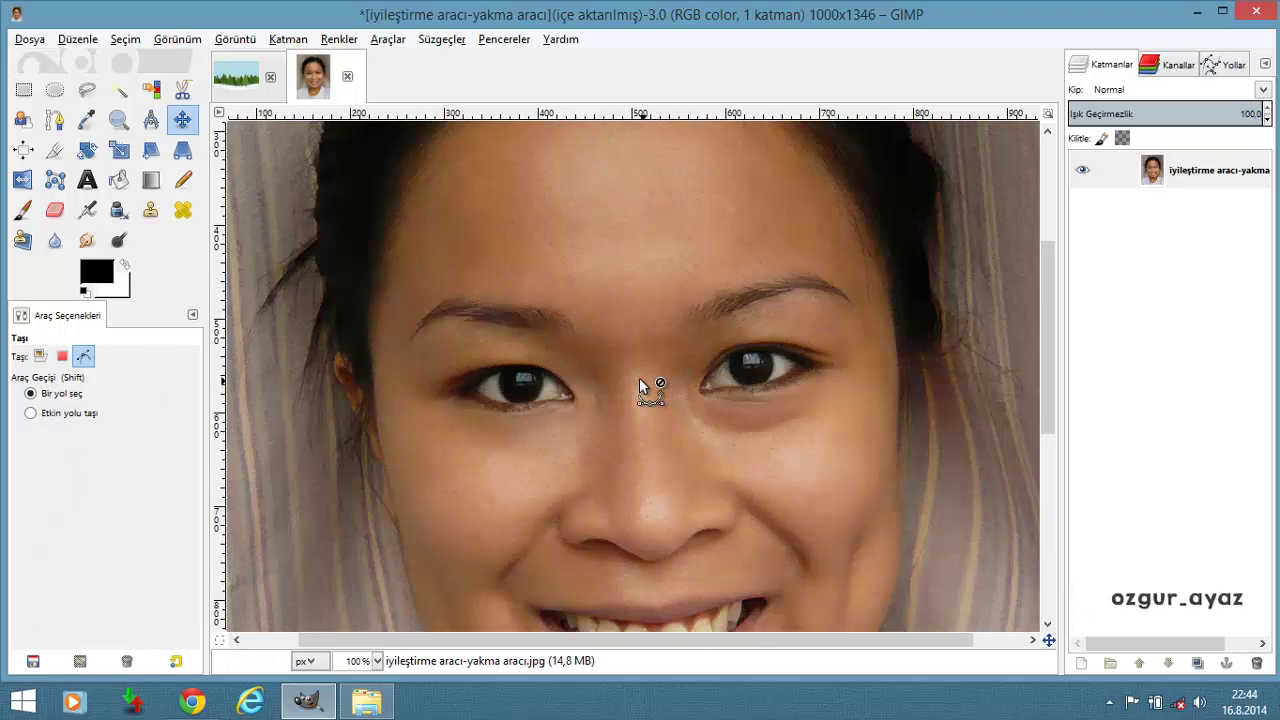
pyautogui.keyDown('ctrl'); pyautogui.scroll(-1, 639, 377); pyautogui.keyUp('ctrl')
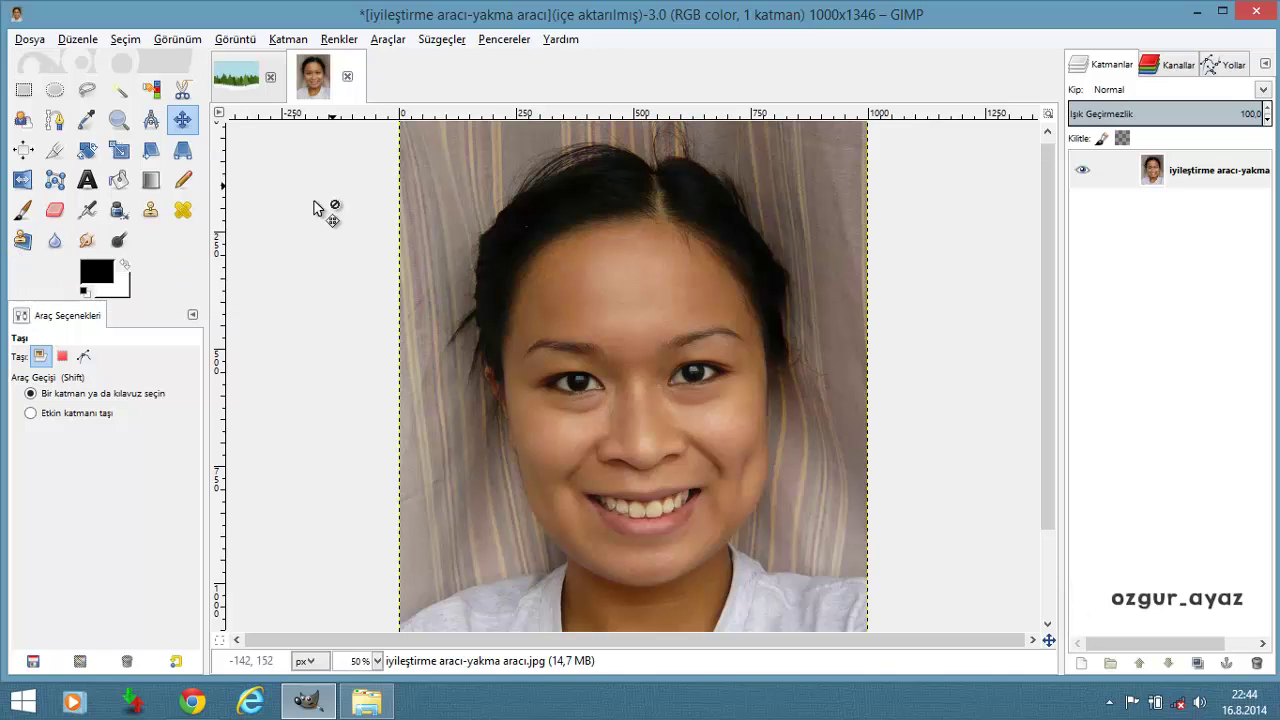
pyautogui.click(183, 210)
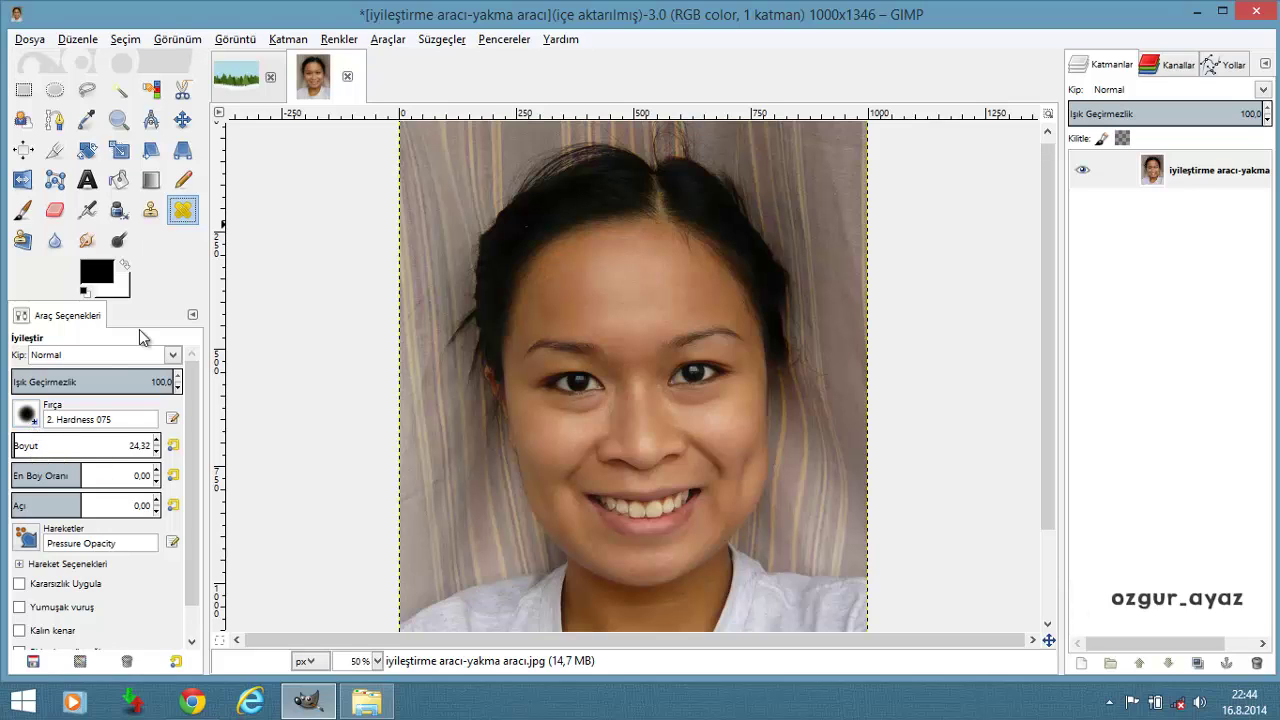
pyautogui.click(150, 209)
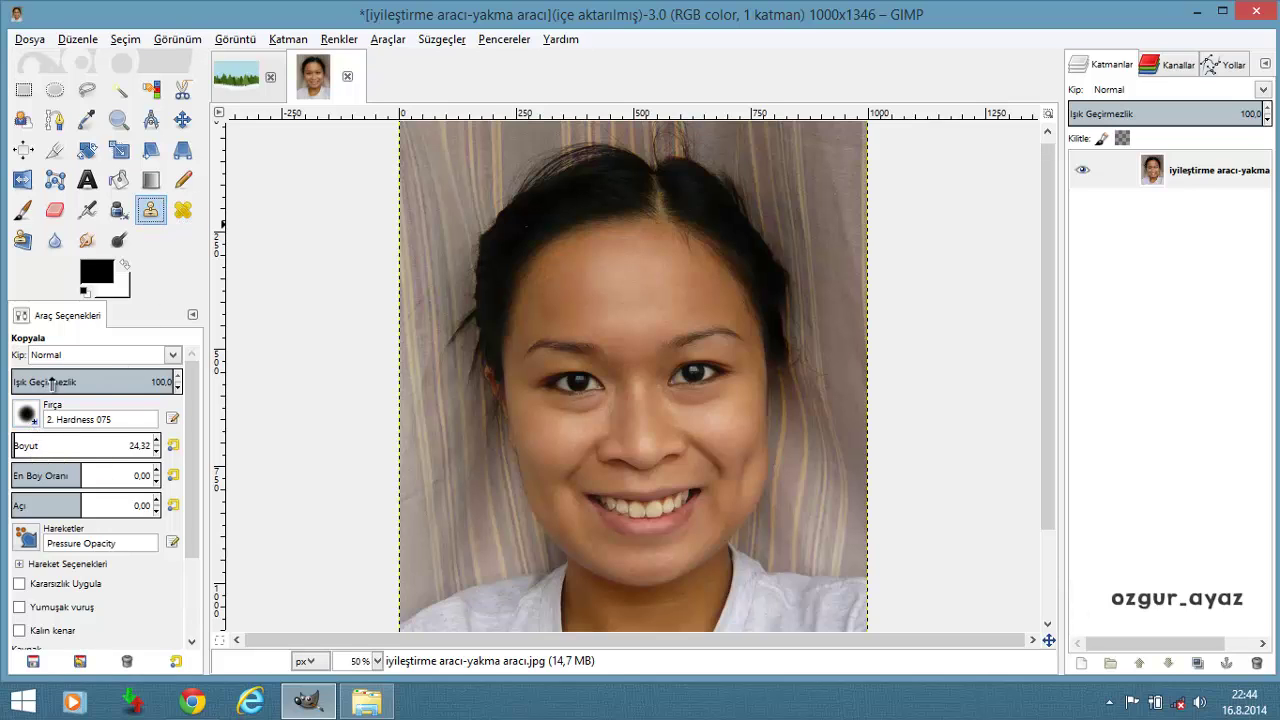
# Close the portrait image, discarding its unsaved changes
pyautogui.click(23, 240)
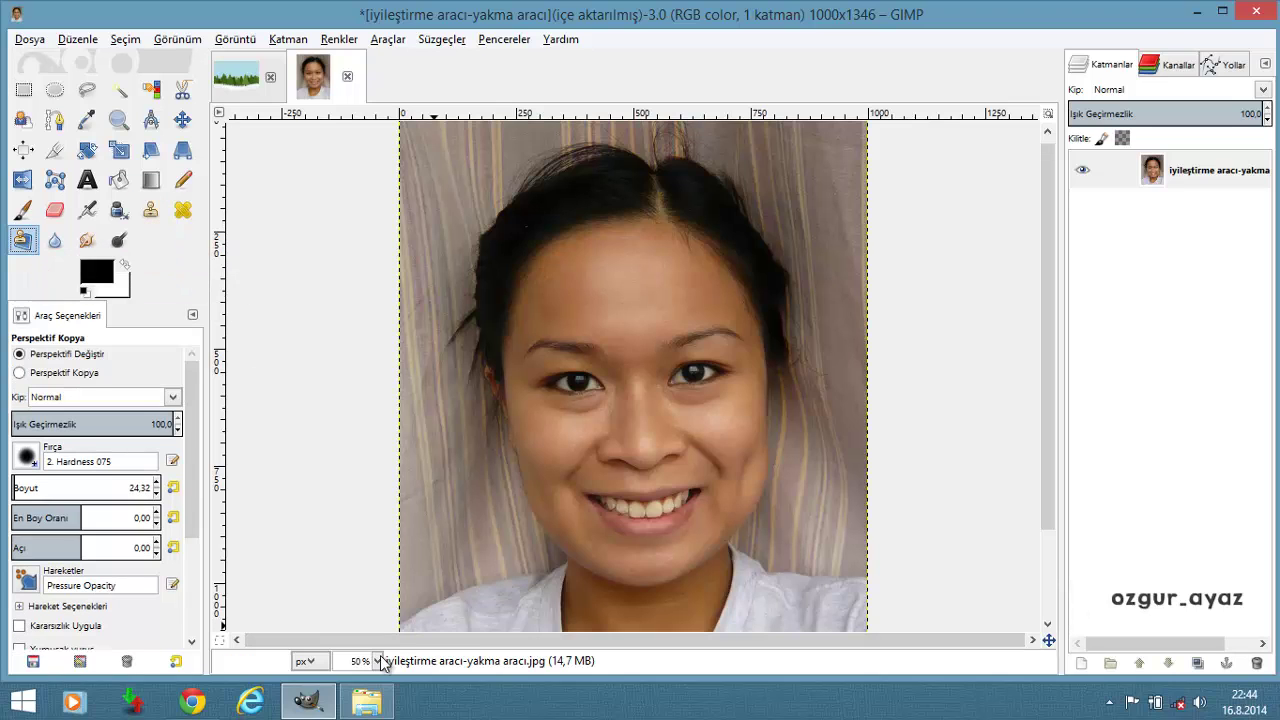
pyautogui.click(348, 76)
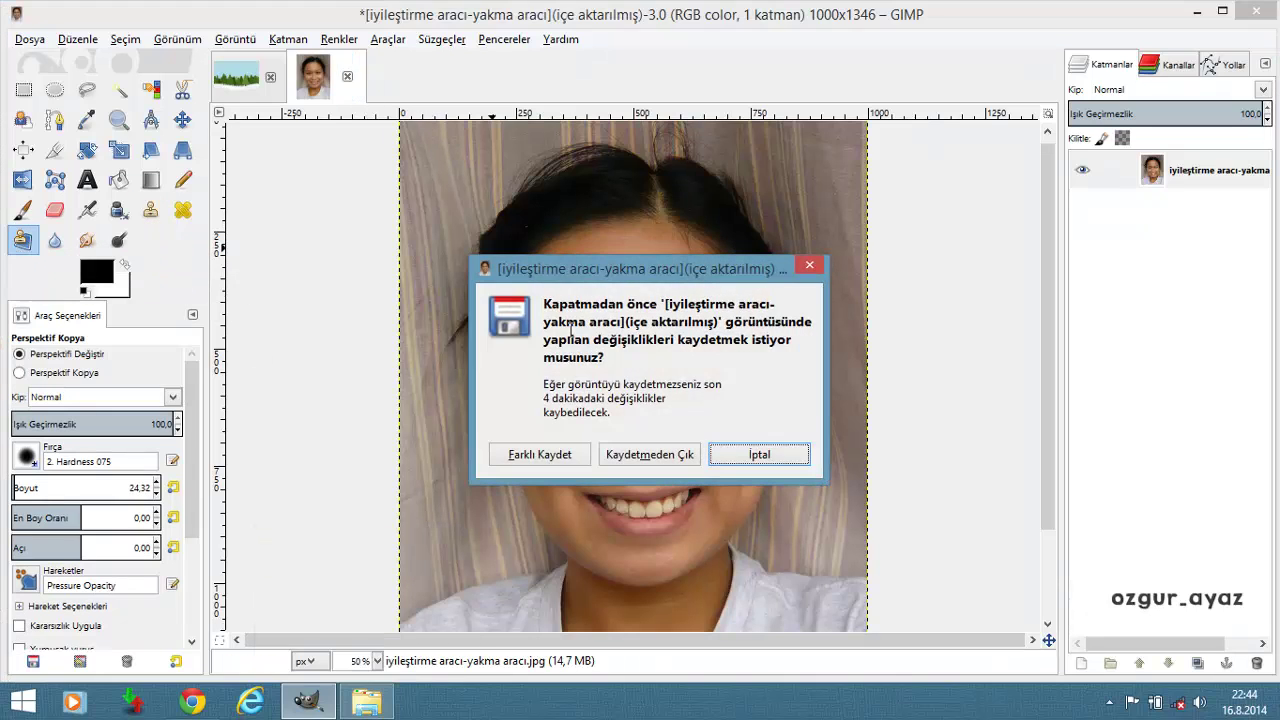
pyautogui.click(650, 457)
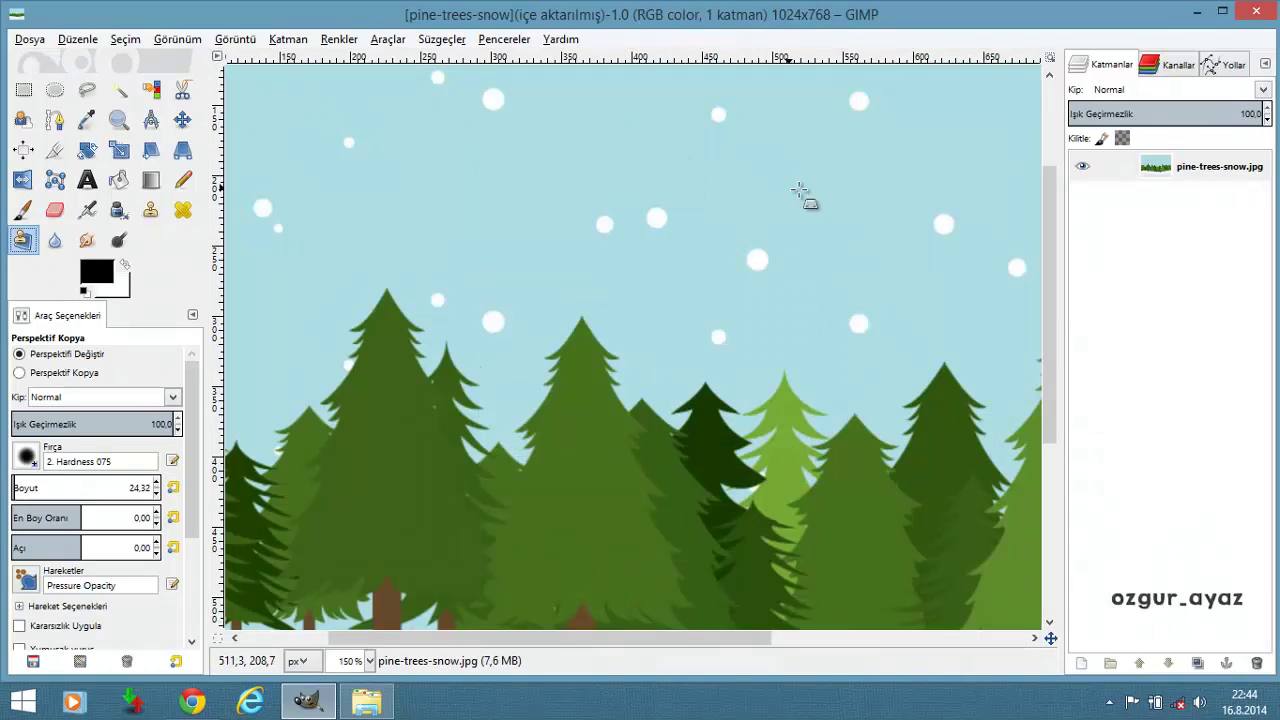
# Open the perfektif kopyalama beach photo in GIMP from the lesson images folder
pyautogui.click(367, 705)
pyautogui.click(845, 270)
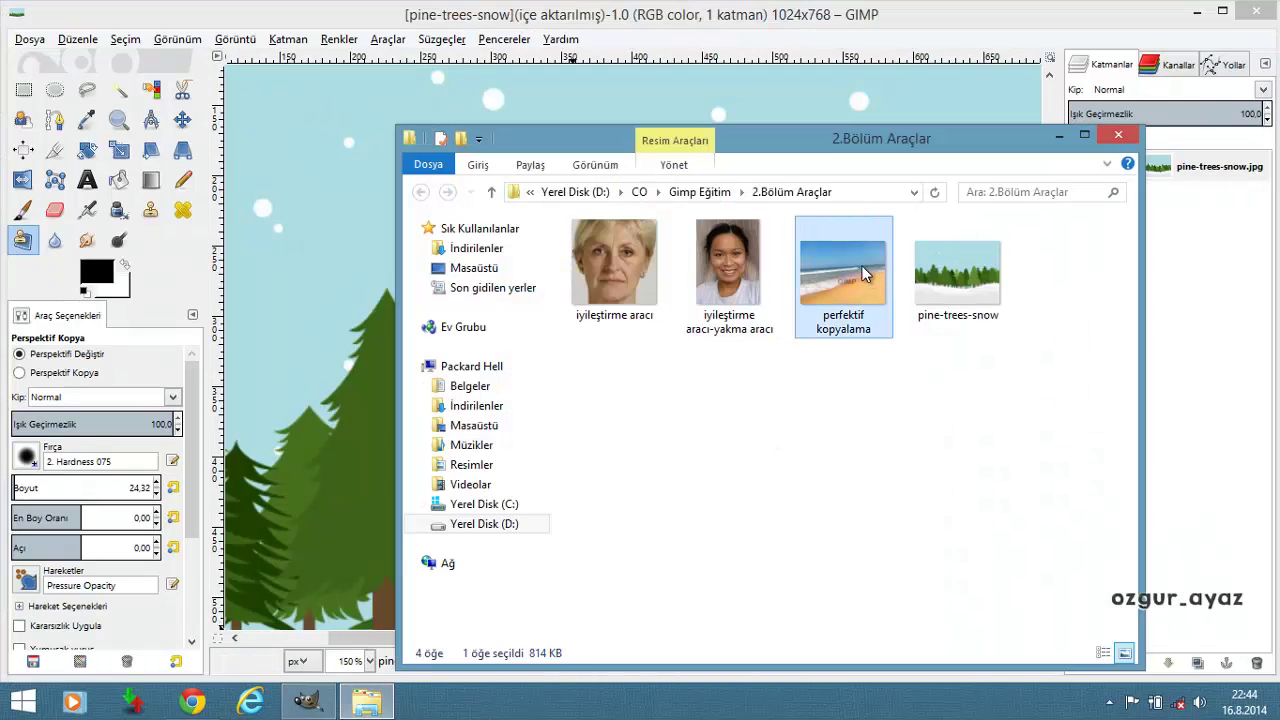
pyautogui.rightClick(857, 270)
pyautogui.click(920, 240)
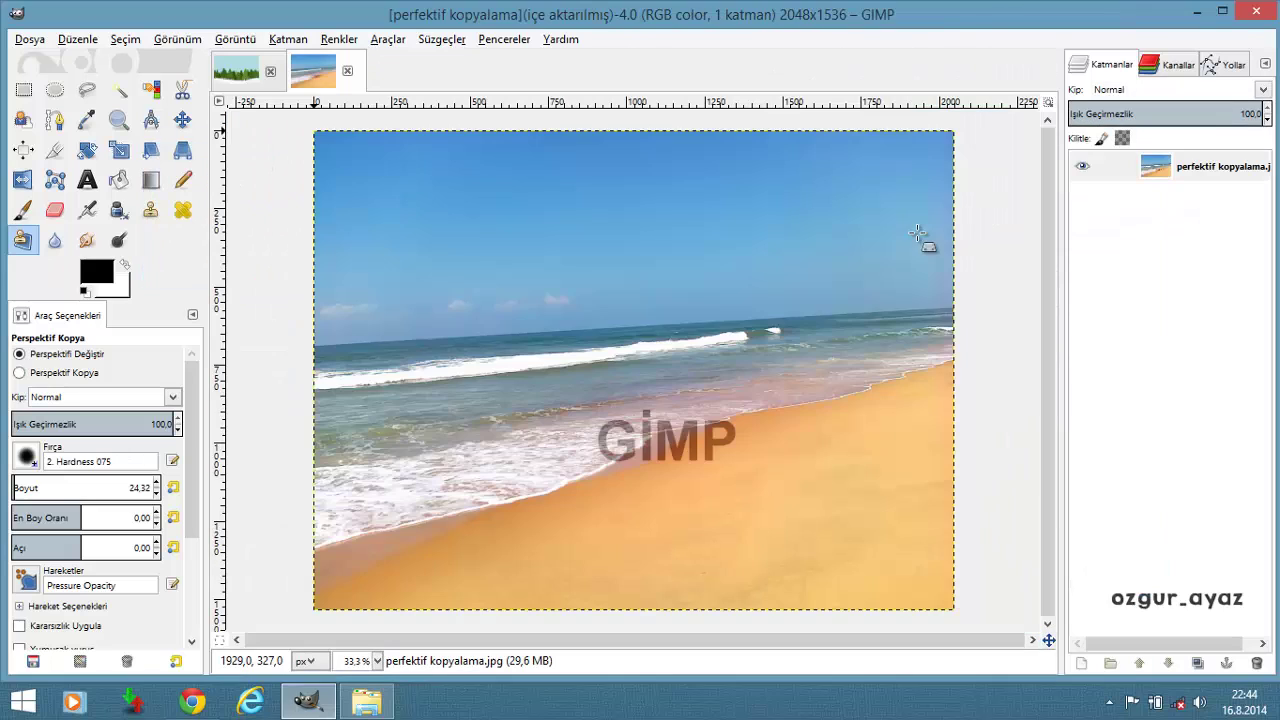
pyautogui.scroll(2, 752, 440)
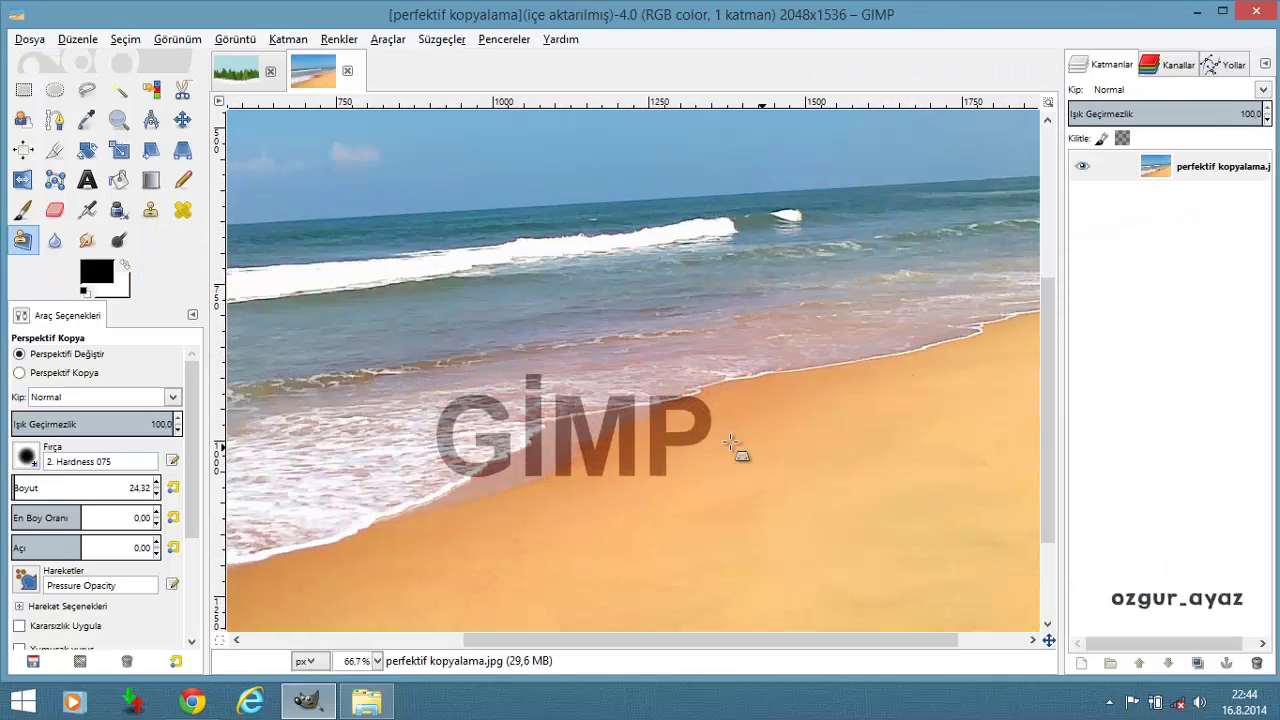
pyautogui.scroll(1, 624, 425)
pyautogui.scroll(-1, 624, 425)
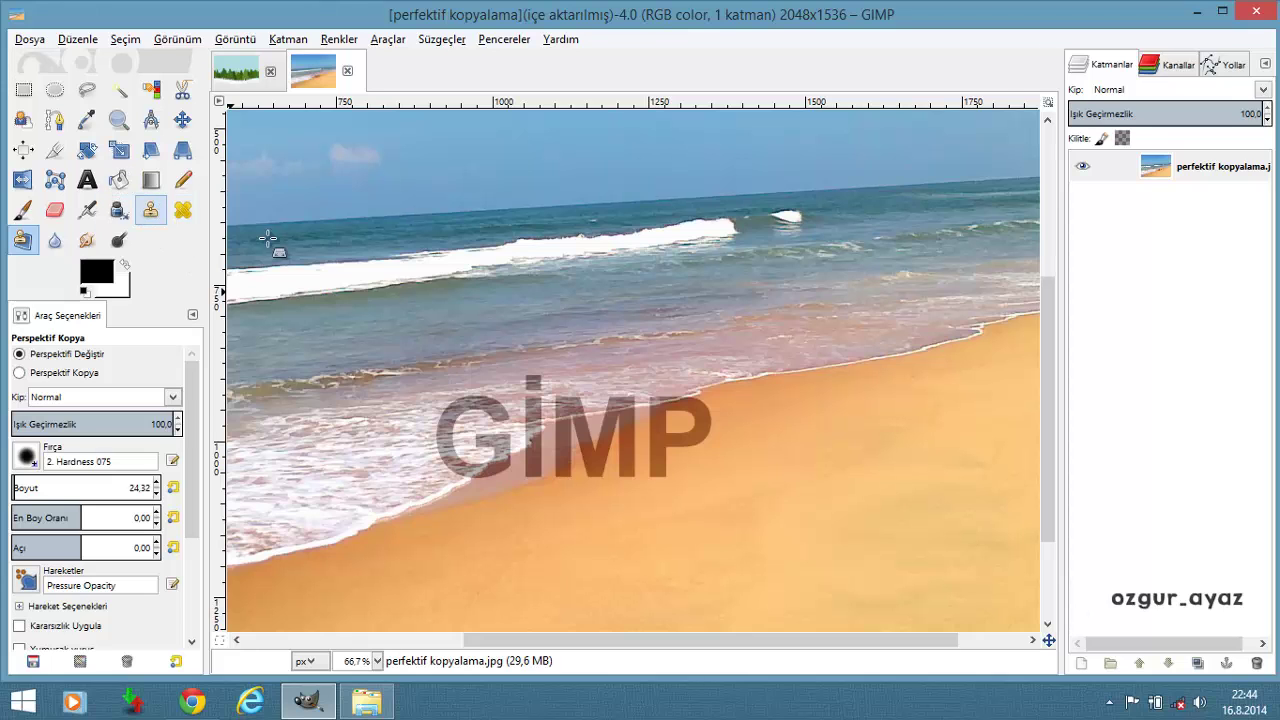
# Select the Clone tool and check the brush list
pyautogui.click(152, 209)
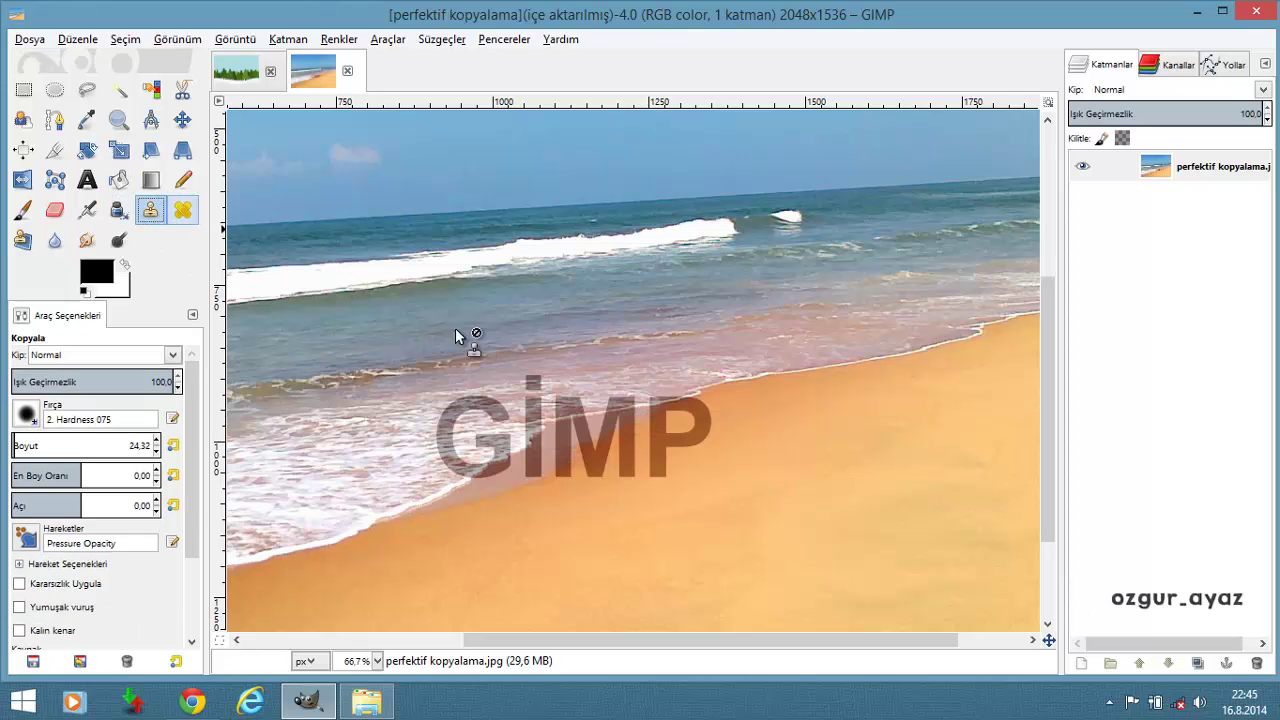
pyautogui.scroll(1, 703, 451)
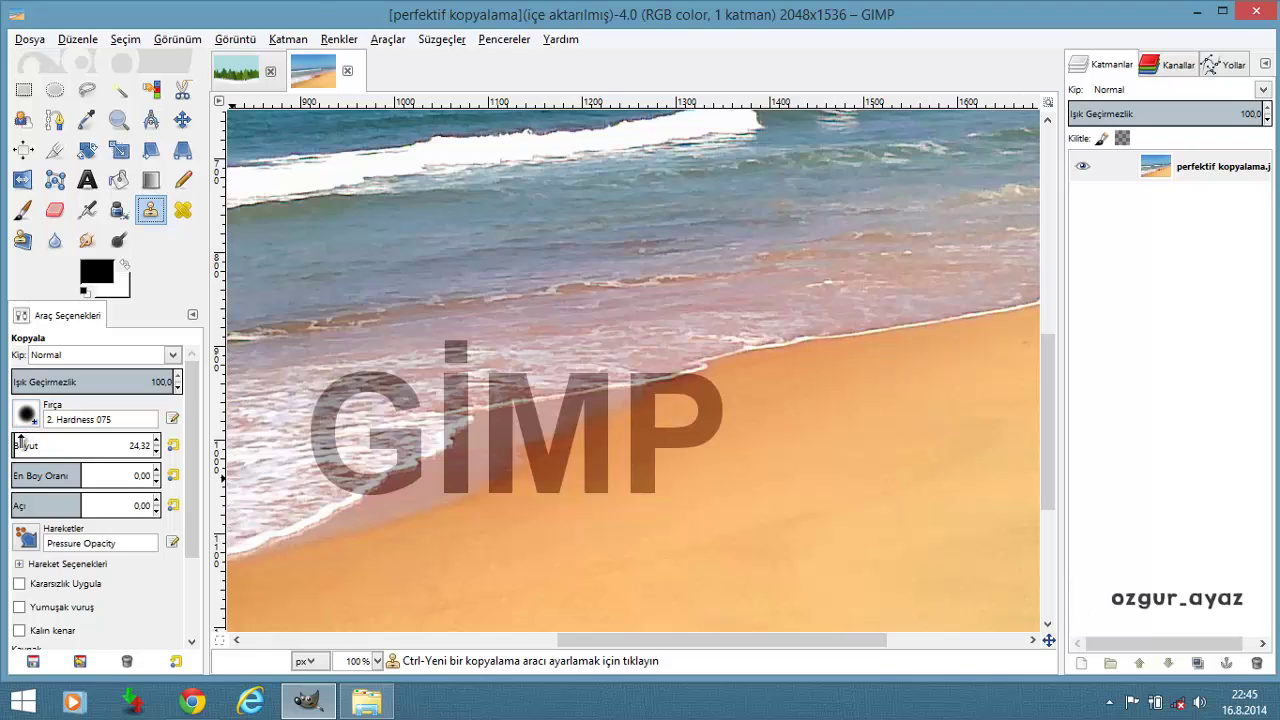
pyautogui.click(26, 416)
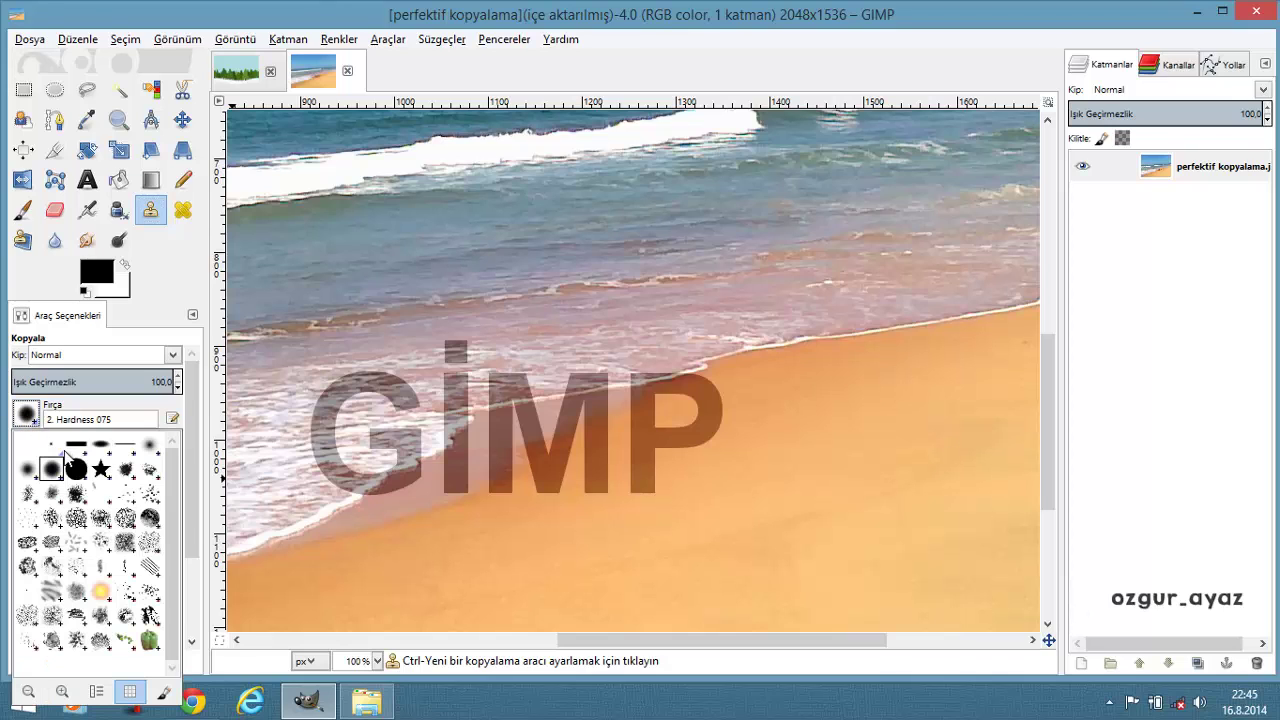
pyautogui.click(818, 494)
pyautogui.scroll(1, 700, 466)
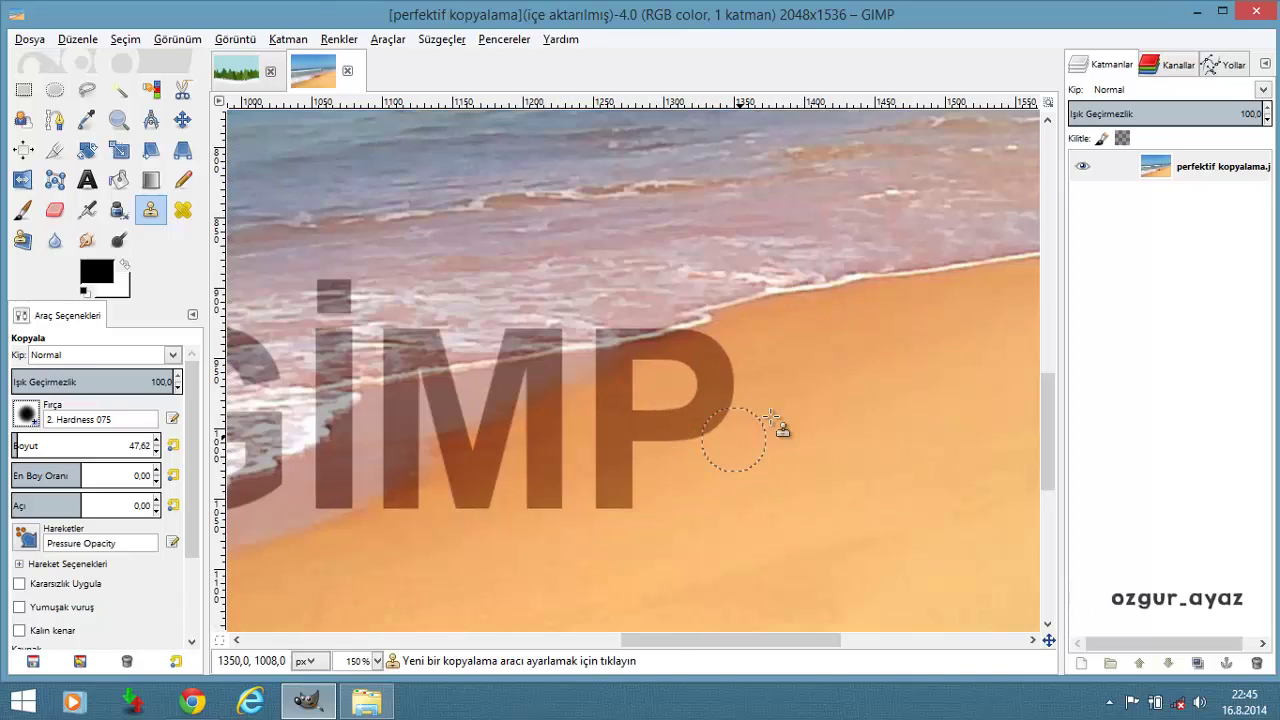
# Clone clean sand and surf over the watermark's P
pyautogui.keyDown('ctrl'); pyautogui.click(807, 373); pyautogui.keyUp('ctrl')
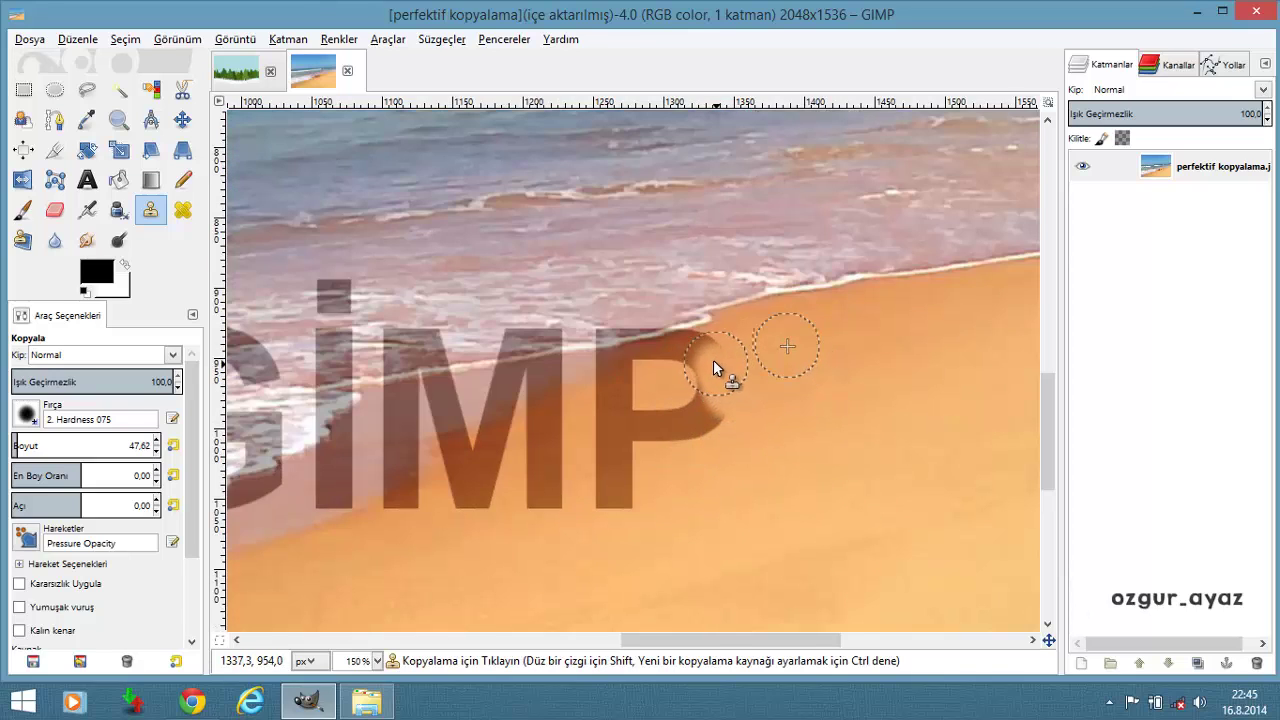
pyautogui.moveTo(714, 363); pyautogui.dragTo(721, 391)
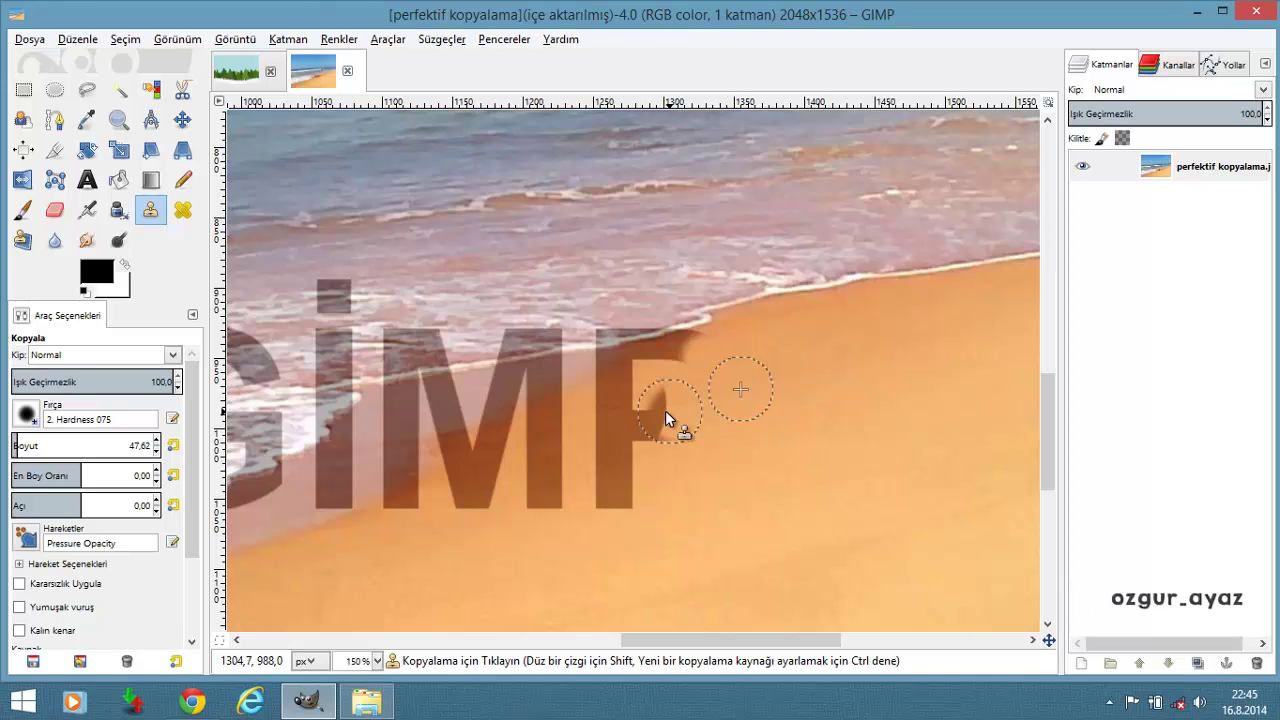
pyautogui.moveTo(658, 432)
pyautogui.mouseDown()
pyautogui.moveTo(702, 345)
pyautogui.moveTo(612, 348)
pyautogui.mouseUp()
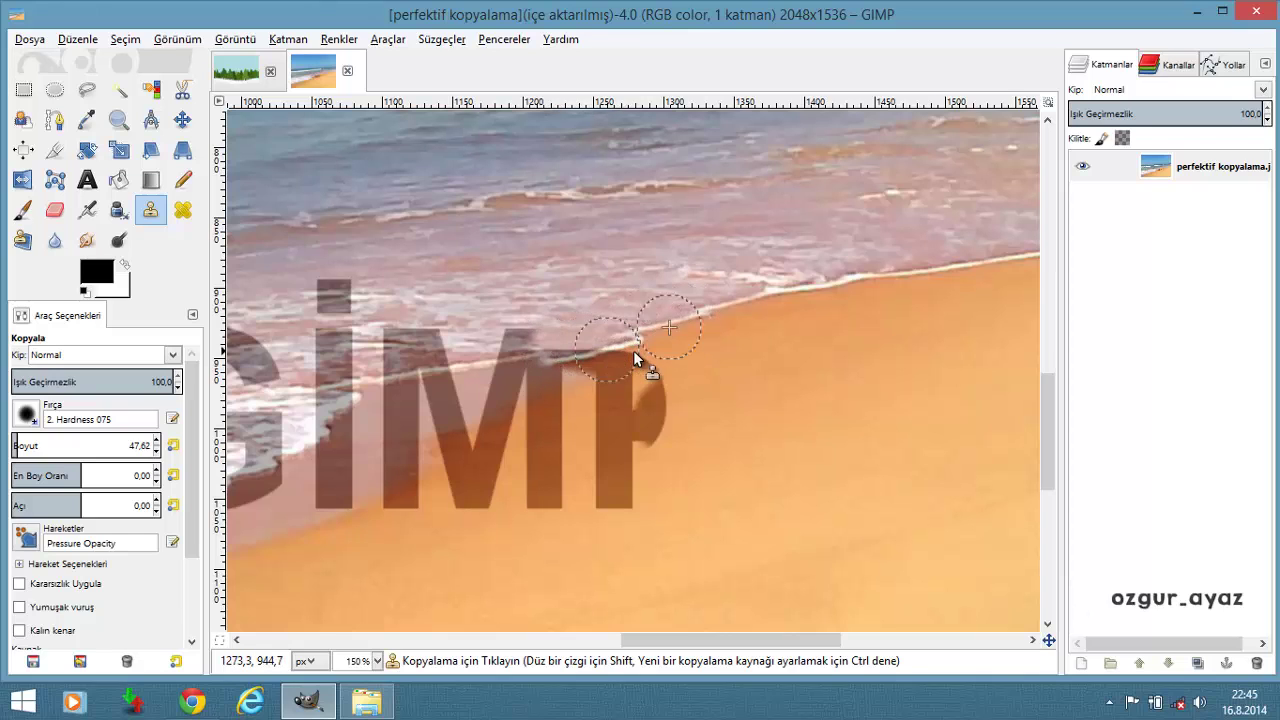
pyautogui.moveTo(577, 341); pyautogui.dragTo(648, 365)
pyautogui.keyDown('ctrl'); pyautogui.click(715, 353); pyautogui.keyUp('ctrl')
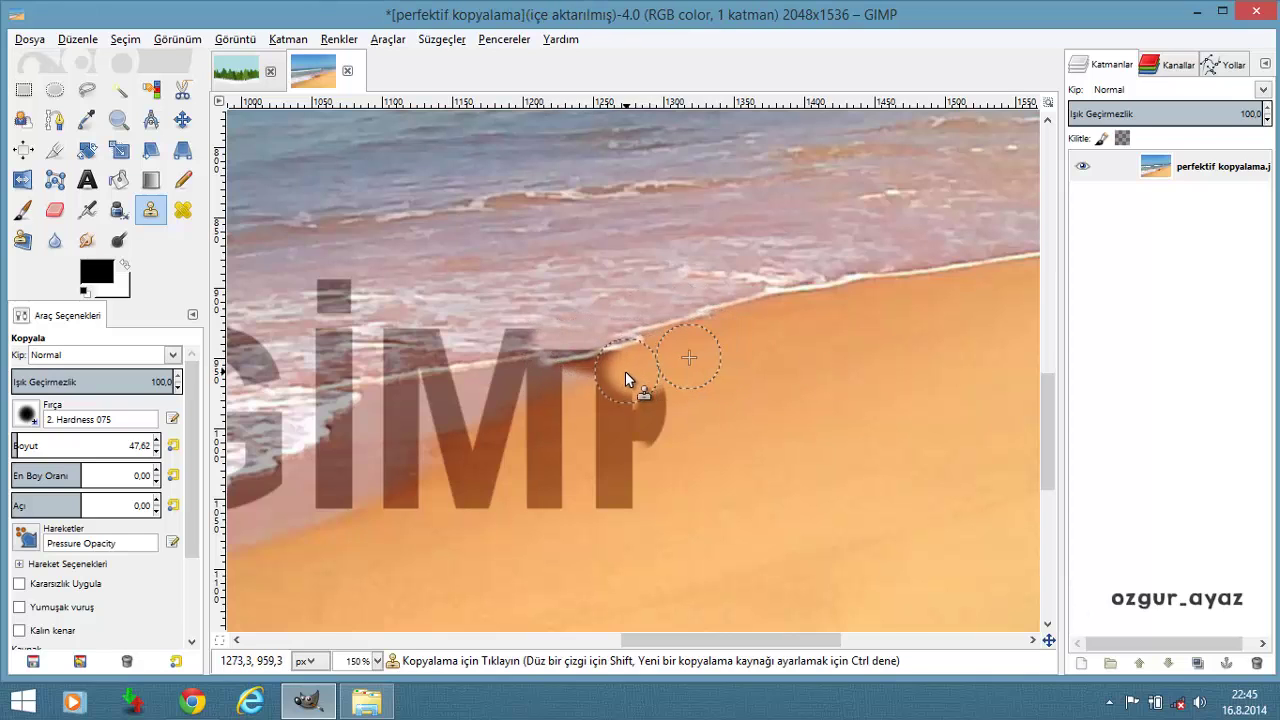
pyautogui.moveTo(648, 428)
pyautogui.mouseDown()
pyautogui.moveTo(630, 399)
pyautogui.moveTo(604, 417)
pyautogui.mouseUp()
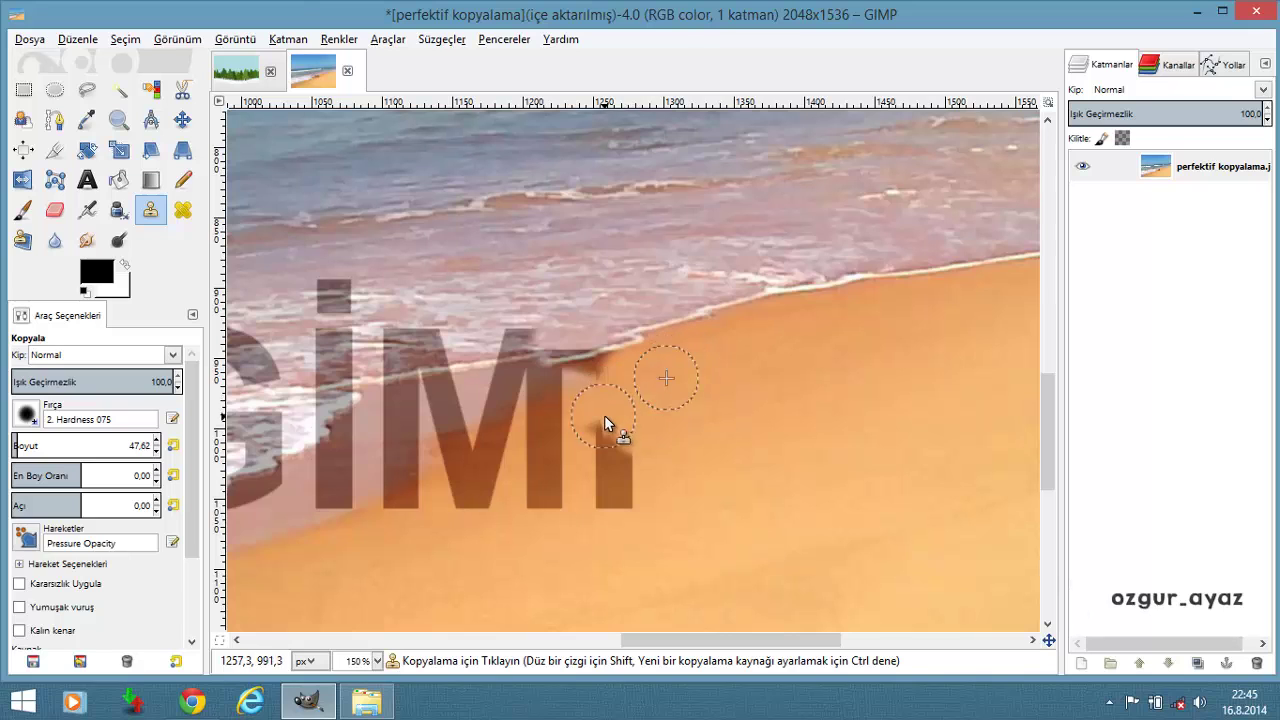
pyautogui.keyDown('ctrl'); pyautogui.click(712, 448); pyautogui.keyUp('ctrl')
pyautogui.moveTo(625, 470)
pyautogui.mouseDown()
pyautogui.moveTo(603, 429)
pyautogui.moveTo(607, 467)
pyautogui.mouseUp()
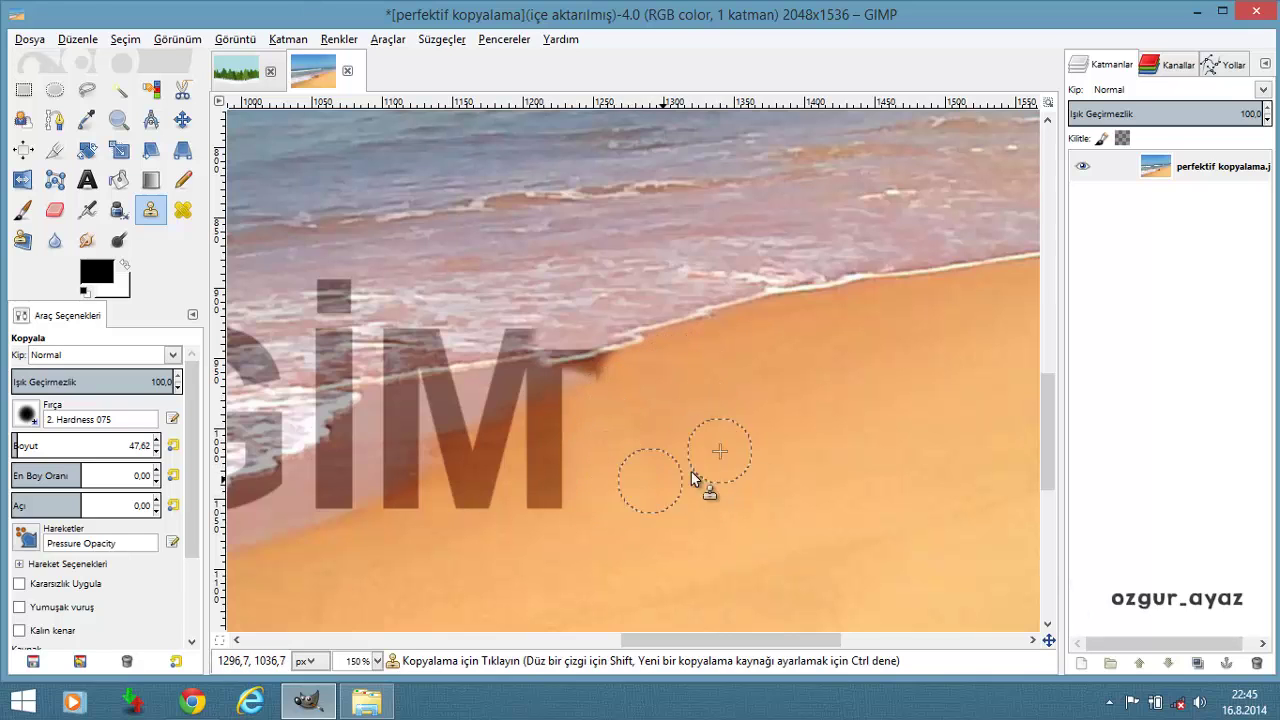
# Clone sand and shoreline over the right leg and top of the M
pyautogui.scroll(-1, 705, 478)
pyautogui.scroll(1, 660, 475)
pyautogui.scroll(1, 732, 428)
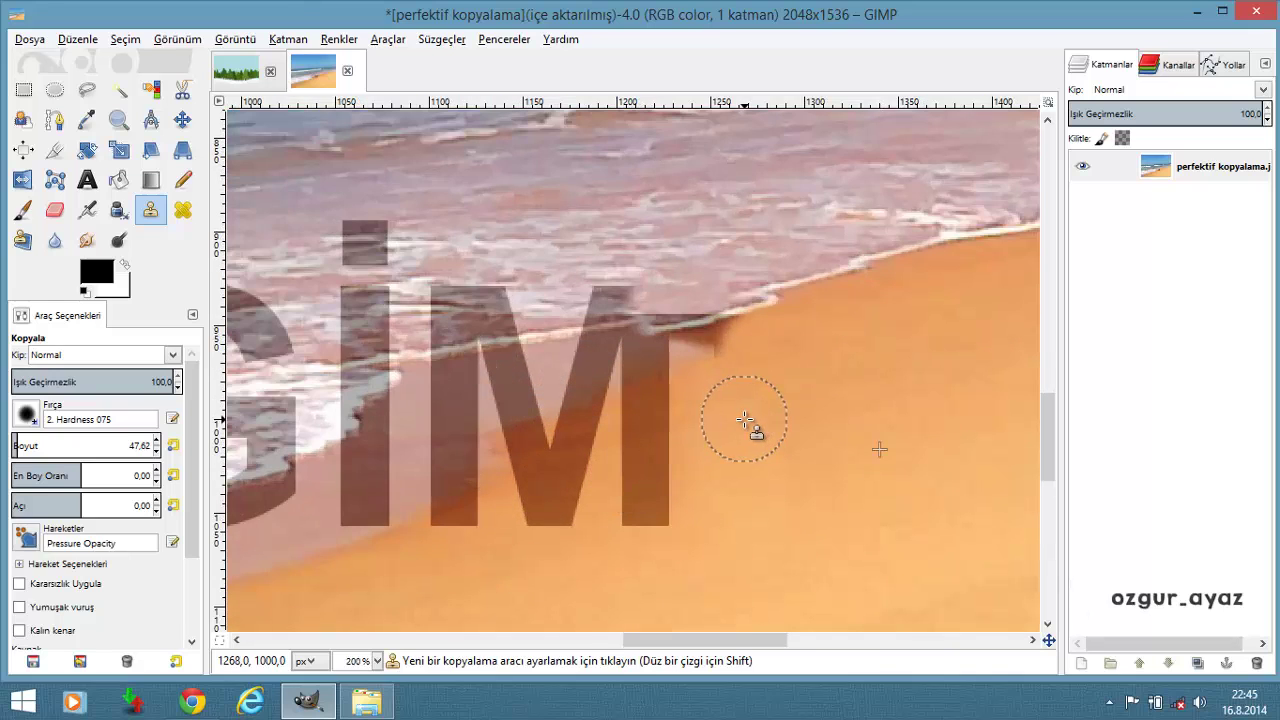
pyautogui.keyDown('ctrl'); pyautogui.click(744, 419); pyautogui.keyUp('ctrl')
pyautogui.moveTo(670, 415)
pyautogui.mouseDown()
pyautogui.moveTo(651, 449)
pyautogui.moveTo(674, 514)
pyautogui.moveTo(646, 497)
pyautogui.moveTo(630, 530)
pyautogui.mouseUp()
pyautogui.scroll(-1, 686, 429)
pyautogui.scroll(1, 740, 380)
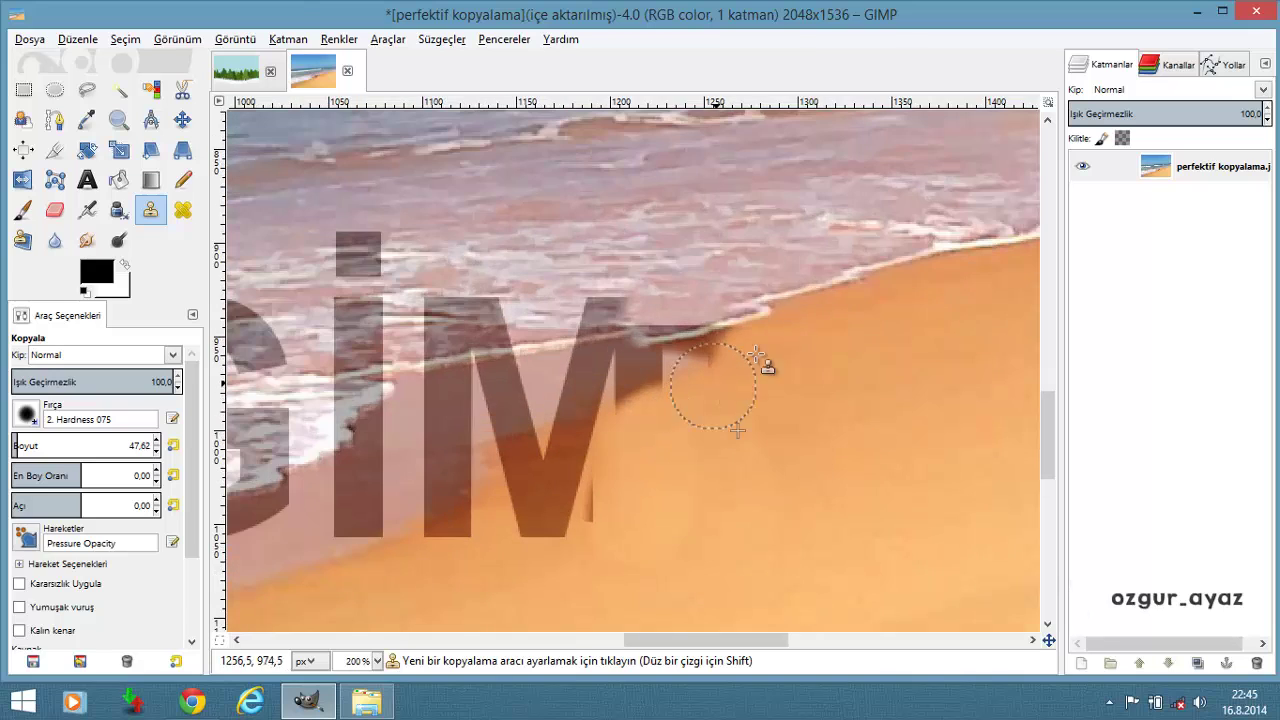
pyautogui.keyDown('ctrl'); pyautogui.click(805, 285); pyautogui.keyUp('ctrl')
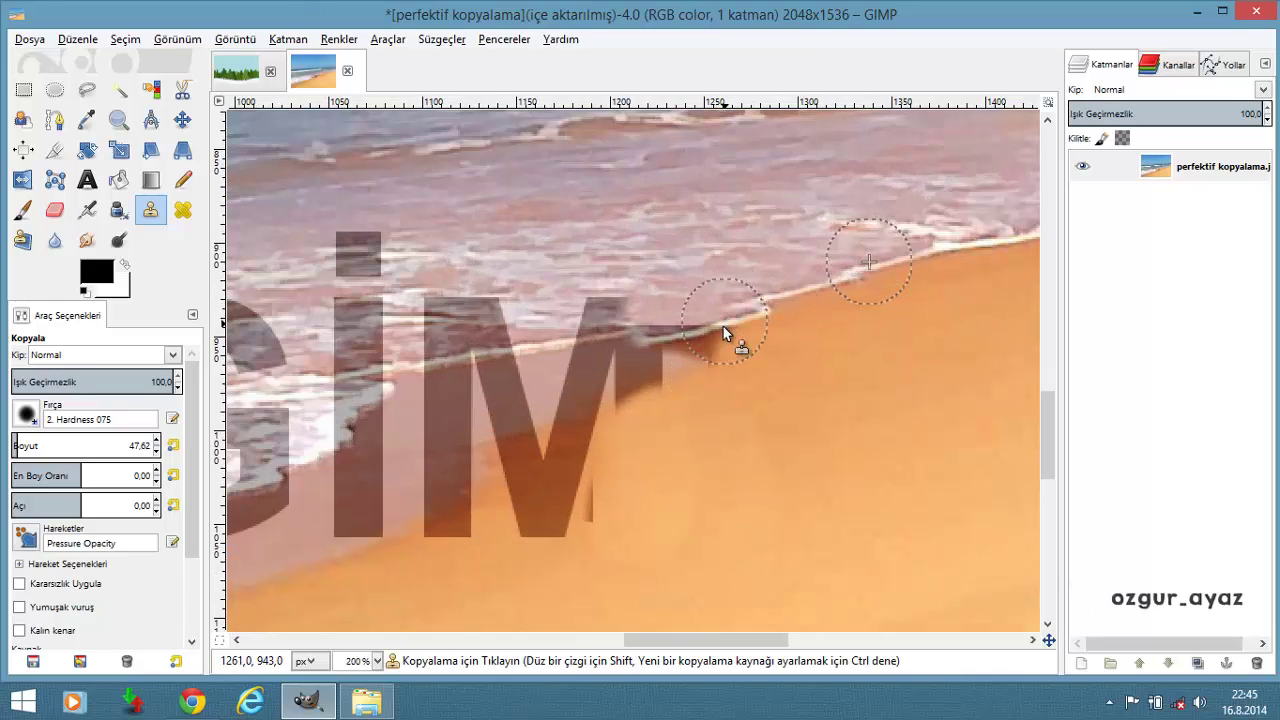
pyautogui.moveTo(652, 363)
pyautogui.mouseDown()
pyautogui.moveTo(614, 323)
pyautogui.moveTo(606, 363)
pyautogui.moveTo(577, 390)
pyautogui.moveTo(539, 378)
pyautogui.moveTo(574, 526)
pyautogui.moveTo(608, 409)
pyautogui.mouseUp()
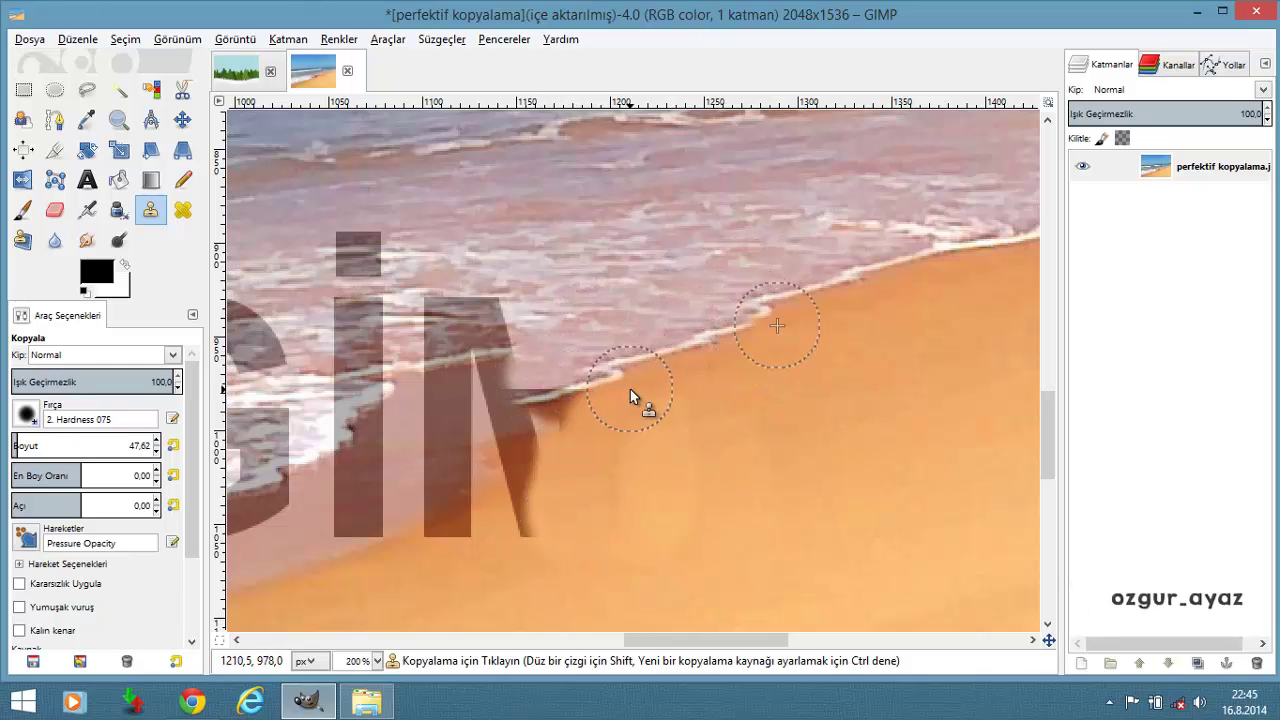
# Clone surf and sand over the lower part of the G
pyautogui.keyDown('ctrl'); pyautogui.scroll(-2, 640, 392); pyautogui.keyUp('ctrl')
pyautogui.keyDown('ctrl'); pyautogui.scroll(-1, 760, 420); pyautogui.keyUp('ctrl')
pyautogui.keyDown('ctrl'); pyautogui.scroll(3, 575, 450); pyautogui.keyUp('ctrl')
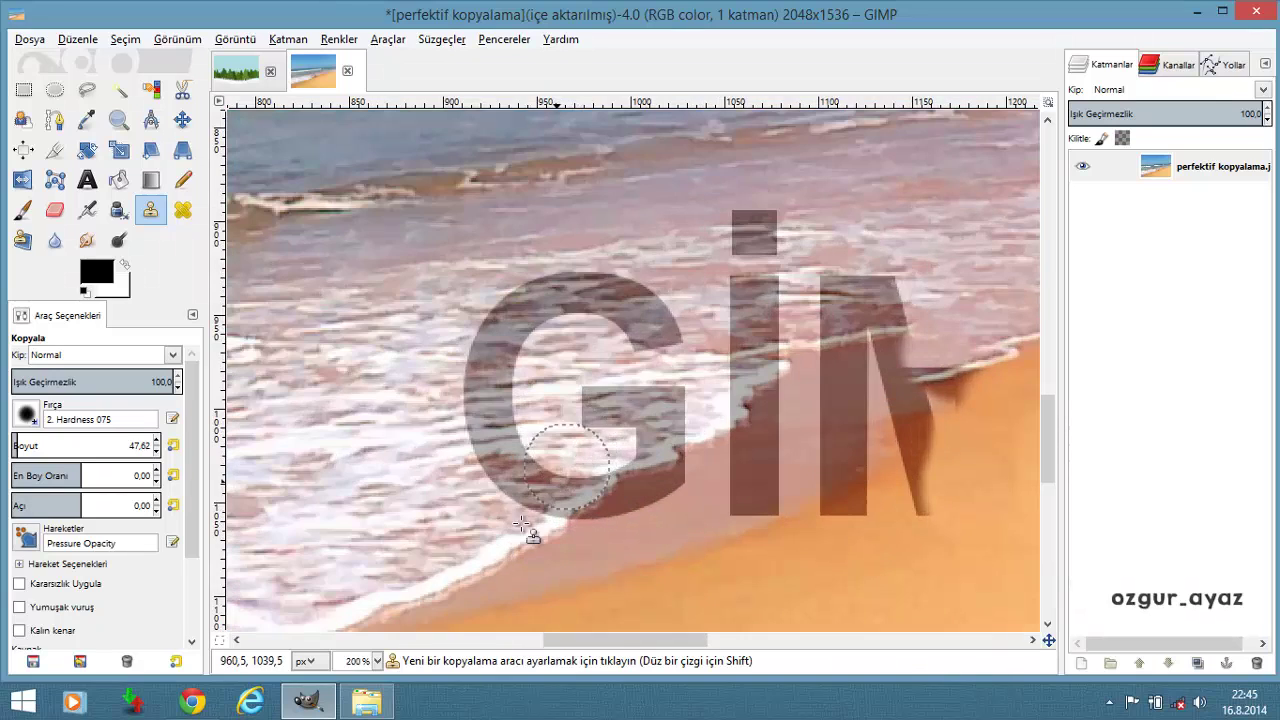
pyautogui.keyDown('ctrl'); pyautogui.click(490, 553); pyautogui.keyUp('ctrl')
pyautogui.moveTo(586, 491)
pyautogui.mouseDown()
pyautogui.moveTo(643, 471)
pyautogui.moveTo(667, 441)
pyautogui.moveTo(527, 486)
pyautogui.moveTo(493, 379)
pyautogui.moveTo(537, 306)
pyautogui.moveTo(625, 315)
pyautogui.mouseUp()
pyautogui.scroll(-3, 625, 315)
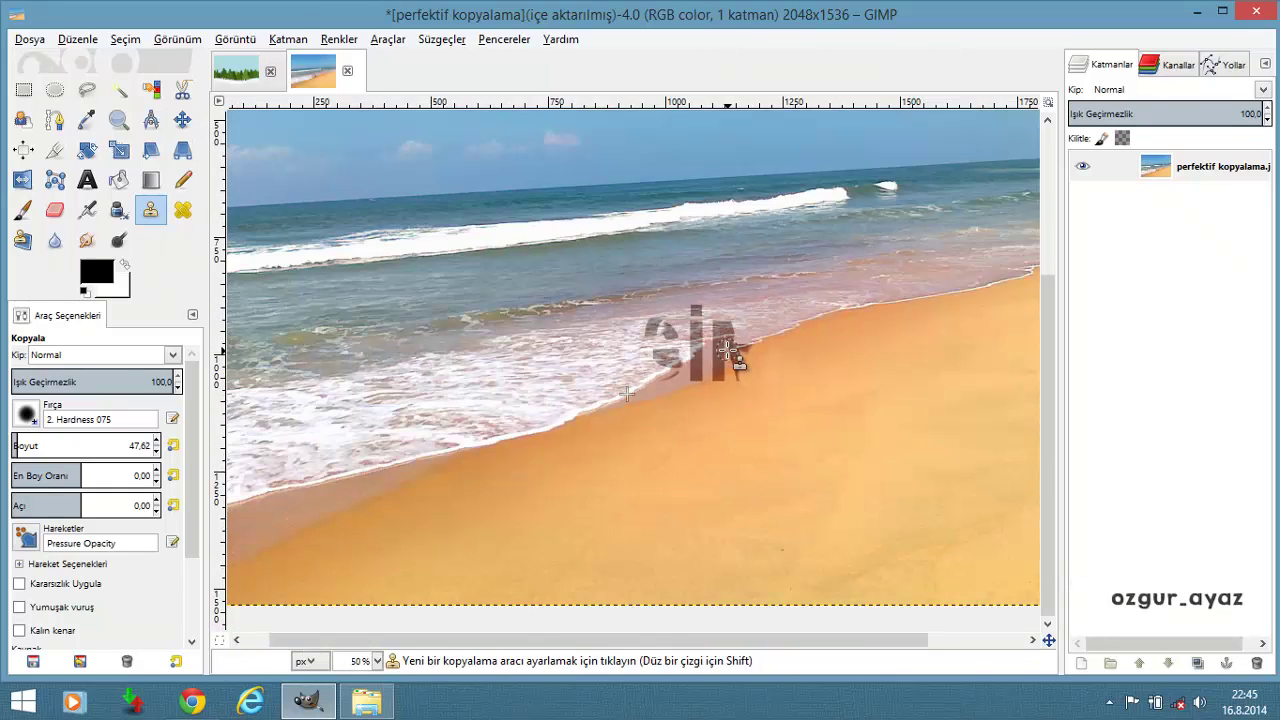
# Undo the clone strokes, returning the photo to its saved state
pyautogui.hotkey('ctrl', 'z')
pyautogui.hotkey('ctrl', 'z')
pyautogui.hotkey('ctrl', 'z')
pyautogui.scroll(-1, 733, 360)
pyautogui.hotkey('ctrl', 'z')
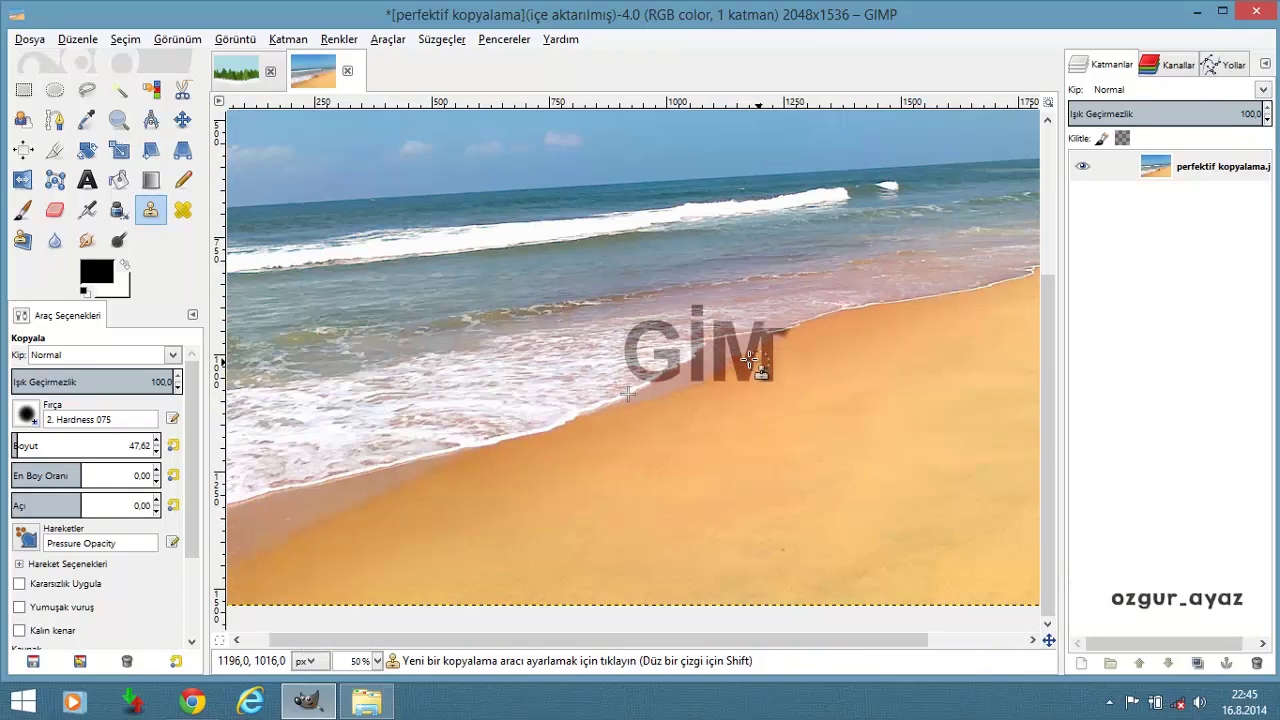
pyautogui.hotkey('ctrl', 'z')
pyautogui.hotkey('ctrl', 'z')
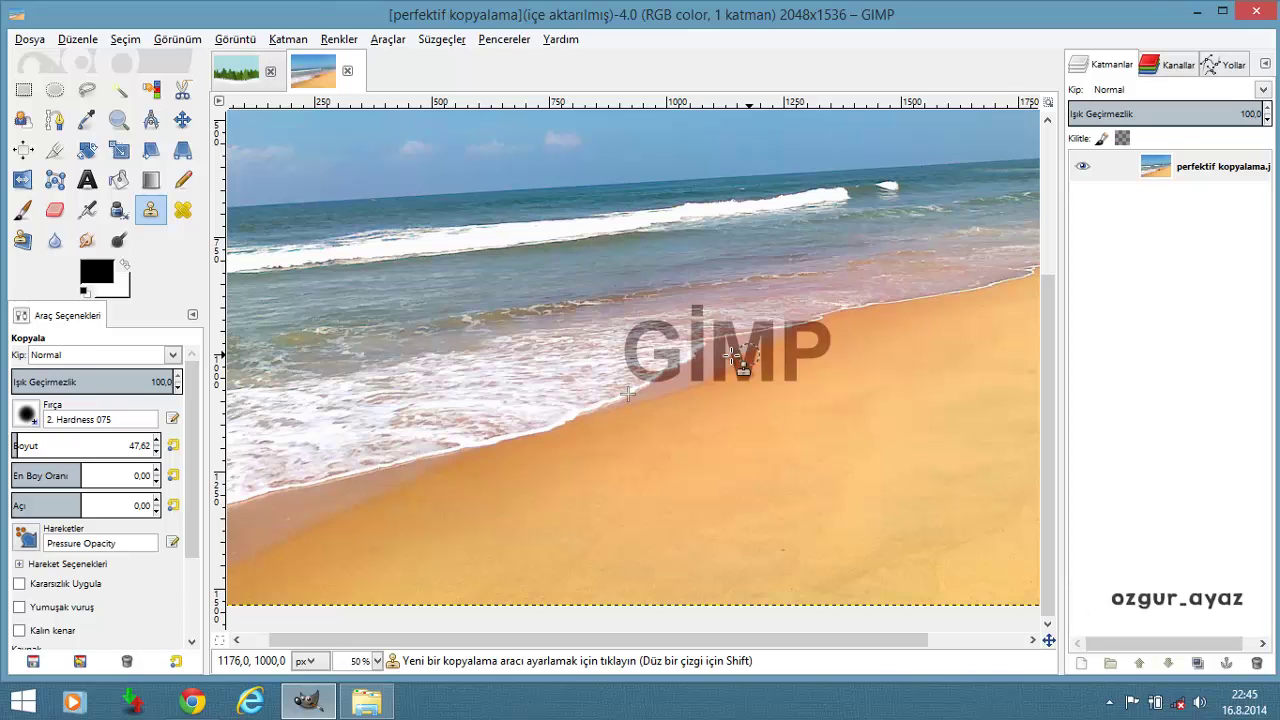
# Heal clean sand over the lower left of the P with the Heal tool
pyautogui.click(182, 209)
pyautogui.scroll(3, 886, 460)
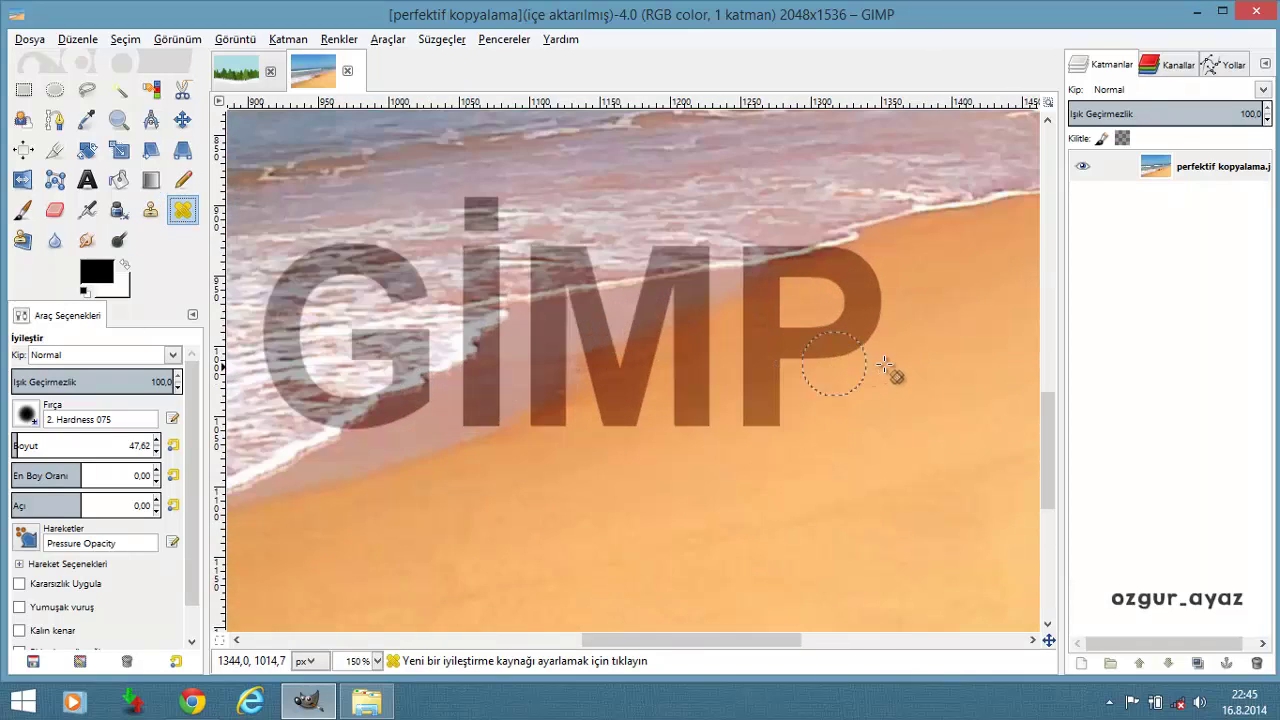
pyautogui.scroll(1, 886, 500)
pyautogui.keyDown('ctrl'); pyautogui.click(881, 419); pyautogui.keyUp('ctrl')
pyautogui.moveTo(731, 429); pyautogui.dragTo(701, 427)
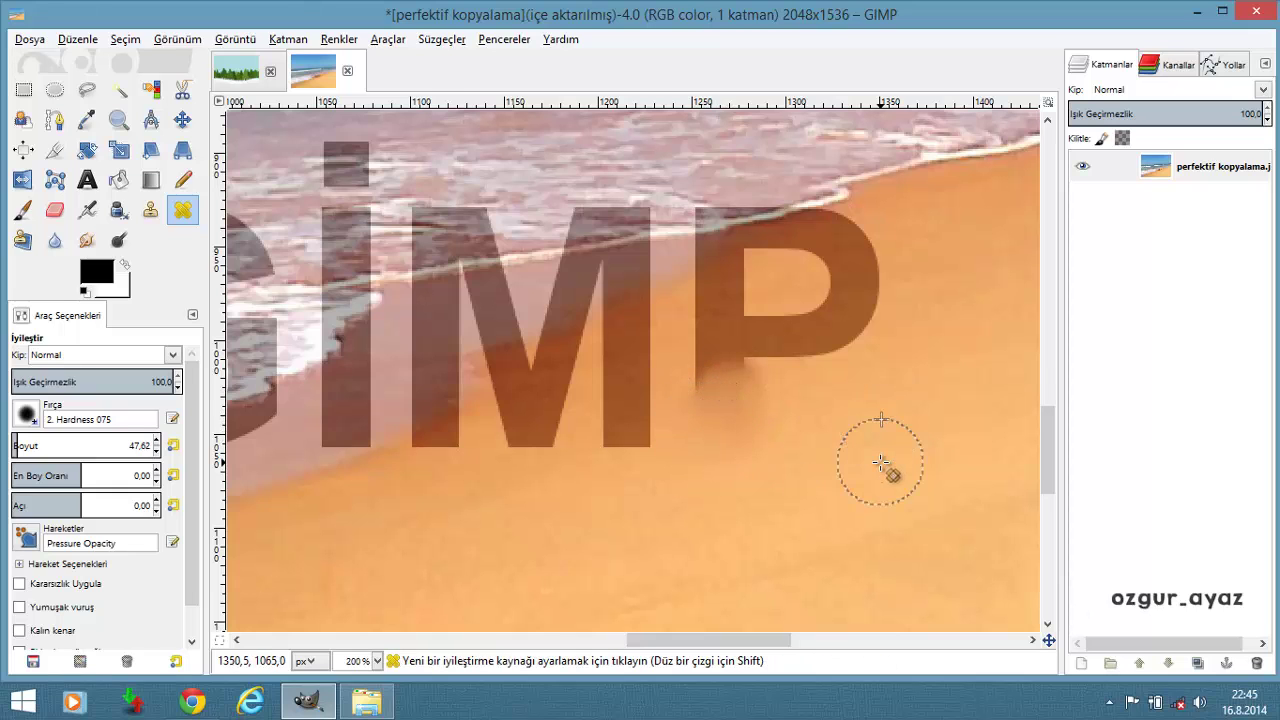
# Zoom around the P and switch to the Clone tool
pyautogui.scroll(-1, 889, 462)
pyautogui.scroll(-1, 880, 460)
pyautogui.scroll(-1, 880, 460)
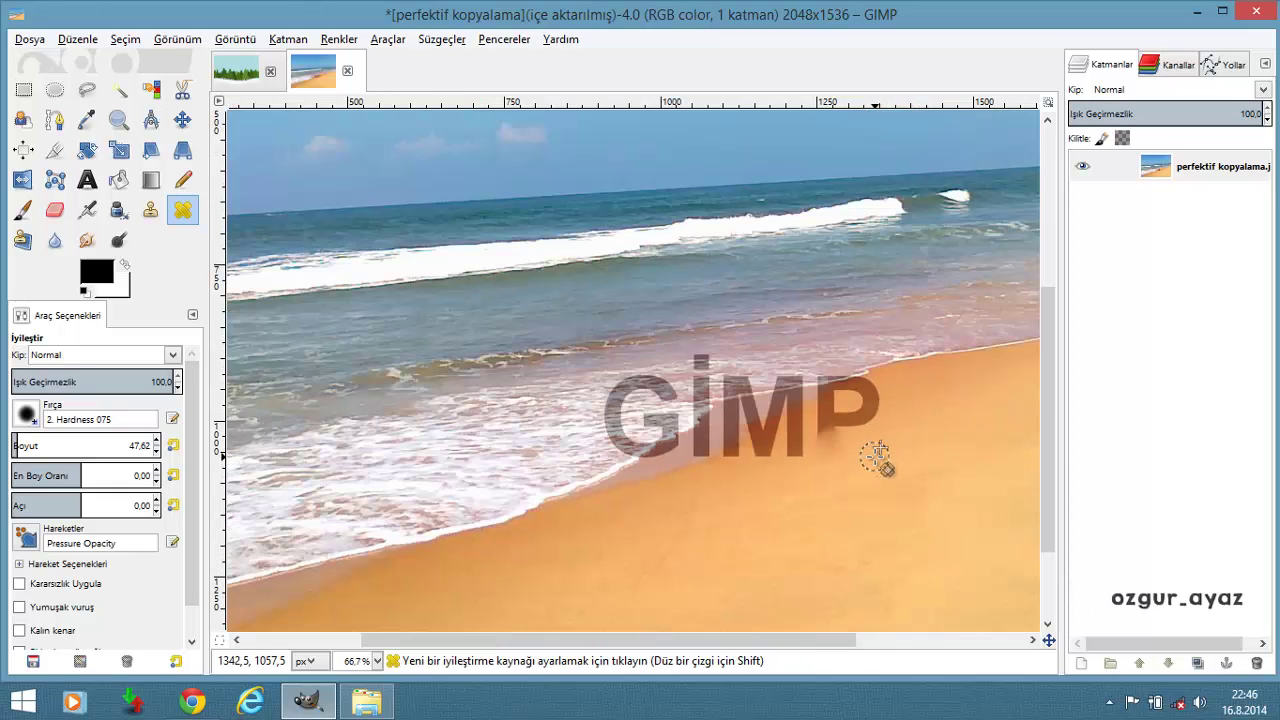
pyautogui.scroll(3, 875, 458)
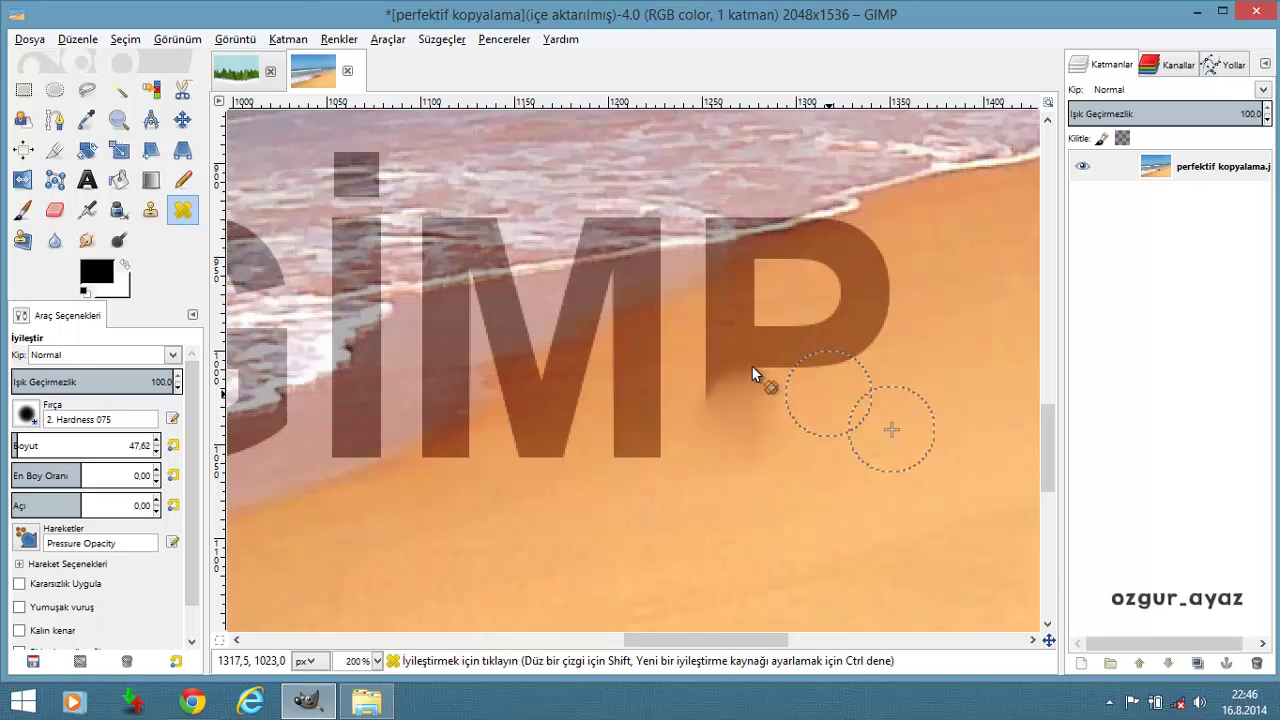
pyautogui.scroll(-1, 787, 379)
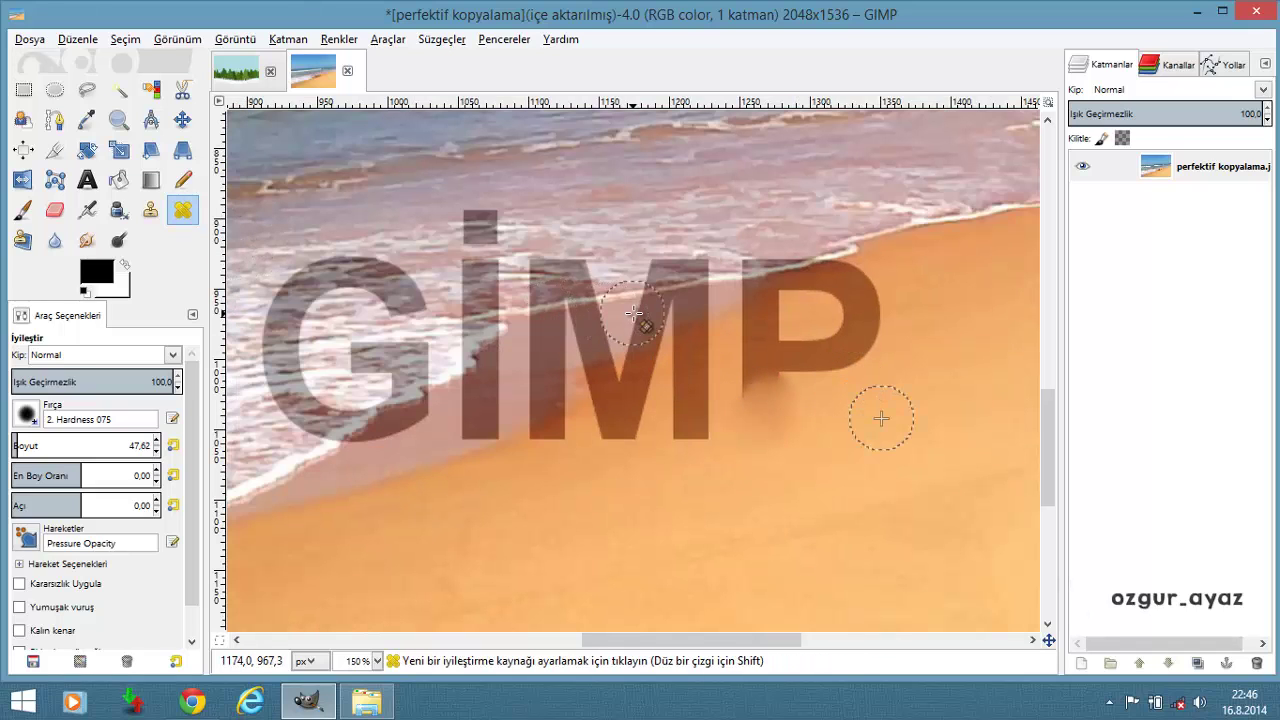
pyautogui.scroll(-2, 634, 314)
pyautogui.scroll(1, 637, 317)
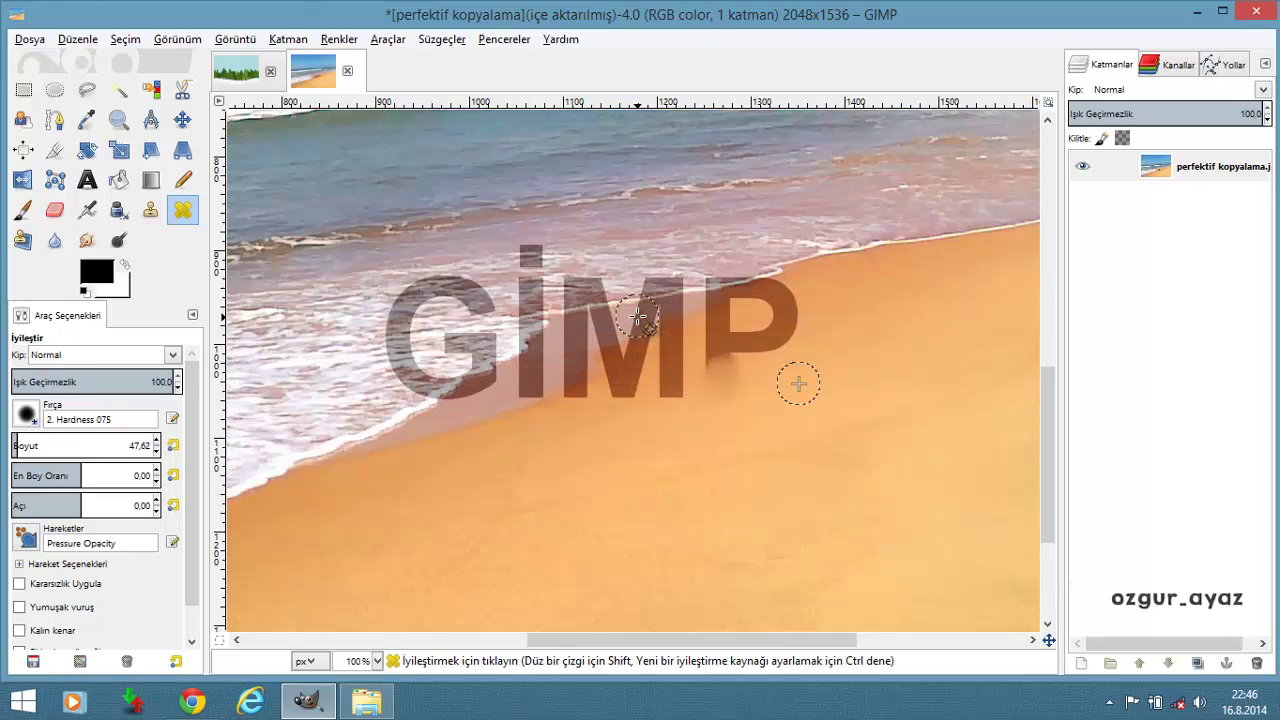
pyautogui.scroll(-1, 640, 320)
pyautogui.scroll(1, 740, 318)
pyautogui.scroll(-1, 740, 318)
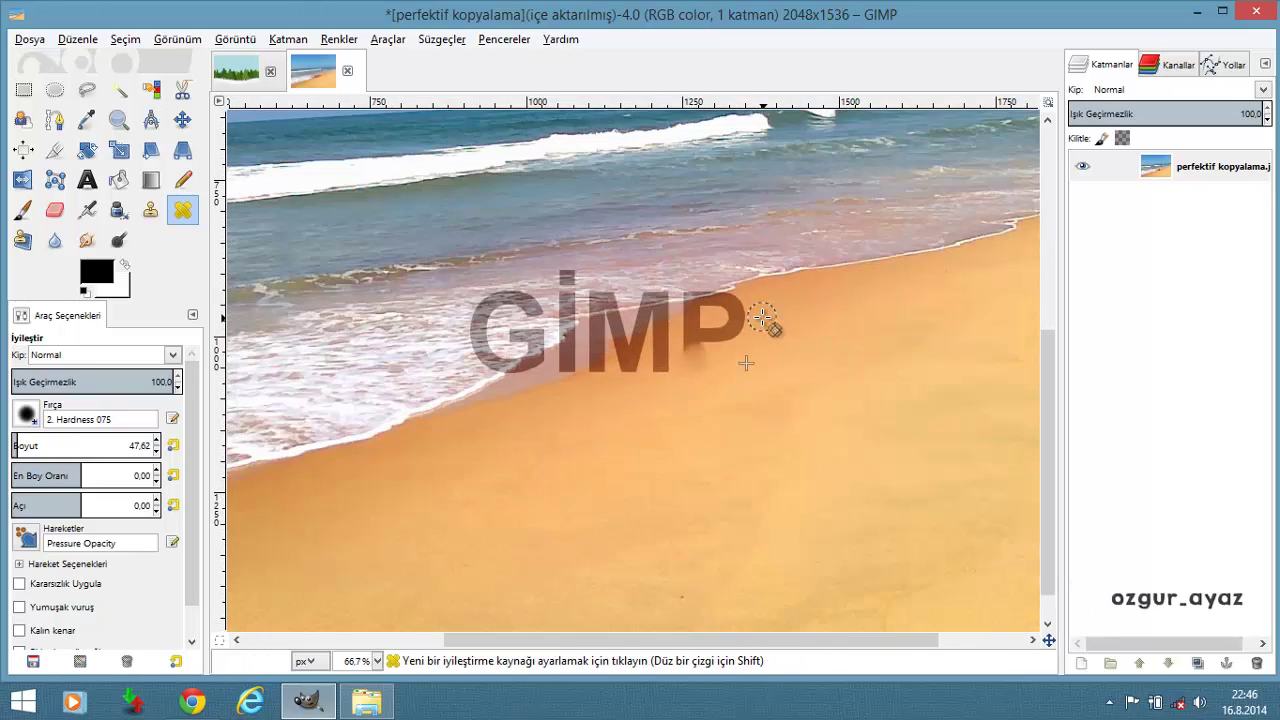
pyautogui.scroll(-1, 745, 320)
pyautogui.scroll(3, 750, 322)
pyautogui.click(150, 209)
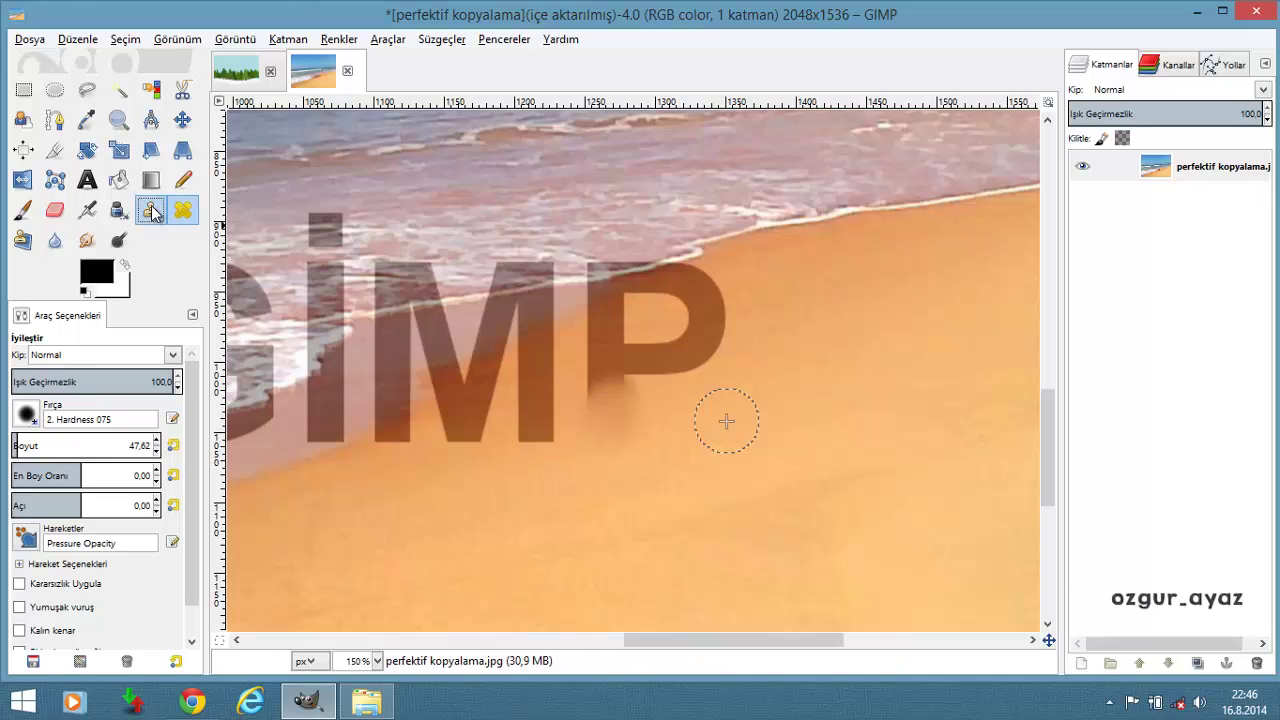
# Clone clean sand over the right part of the P
pyautogui.keyDown('ctrl'); pyautogui.click(757, 355); pyautogui.keyUp('ctrl')
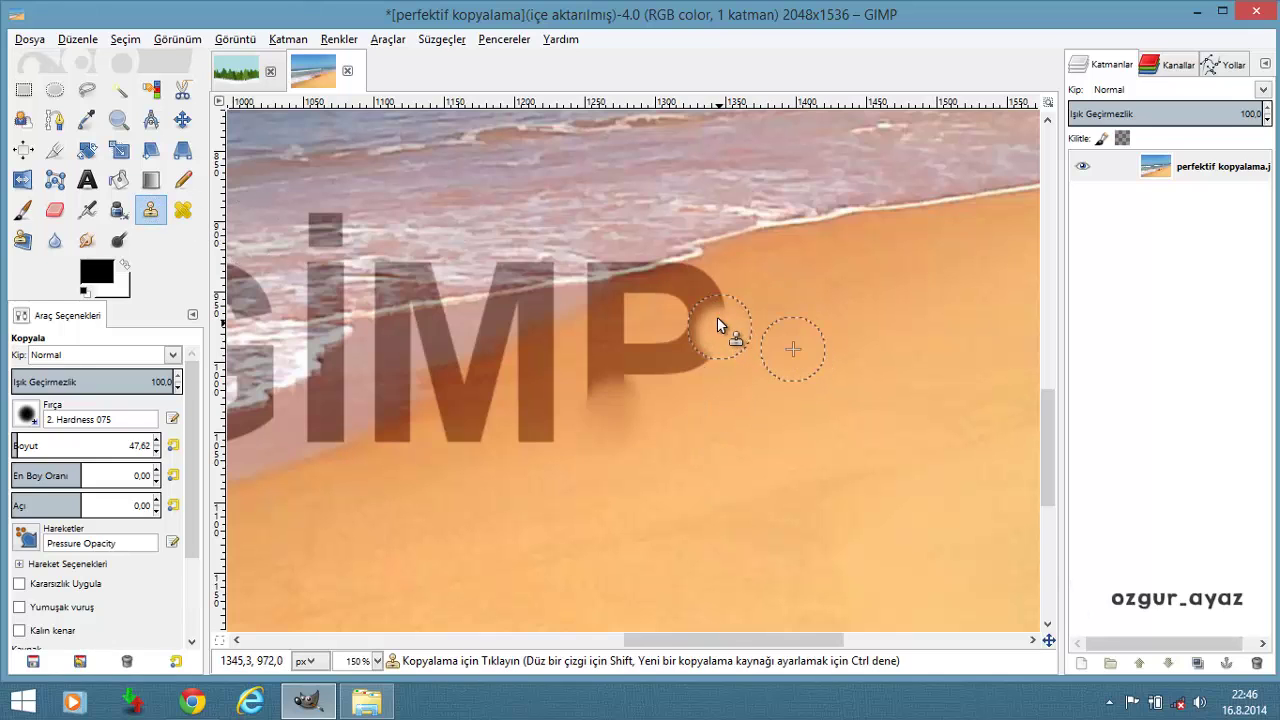
pyautogui.moveTo(729, 334)
pyautogui.mouseDown()
pyautogui.moveTo(644, 365)
pyautogui.moveTo(638, 342)
pyautogui.moveTo(618, 414)
pyautogui.mouseUp()
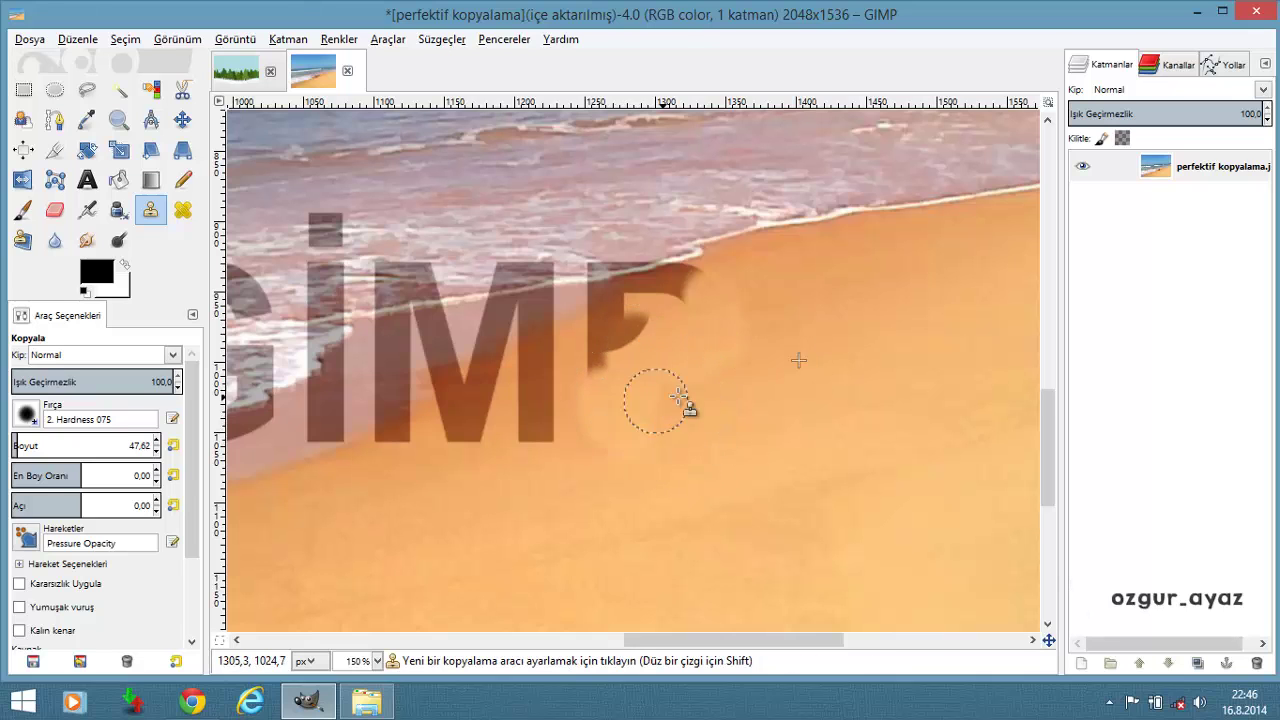
pyautogui.keyDown('ctrl'); pyautogui.scroll(-4, 660, 410); pyautogui.keyUp('ctrl')
pyautogui.keyDown('ctrl'); pyautogui.scroll(2, 828, 566); pyautogui.keyUp('ctrl')
pyautogui.keyDown('ctrl'); pyautogui.scroll(2, 880, 570); pyautogui.keyUp('ctrl')
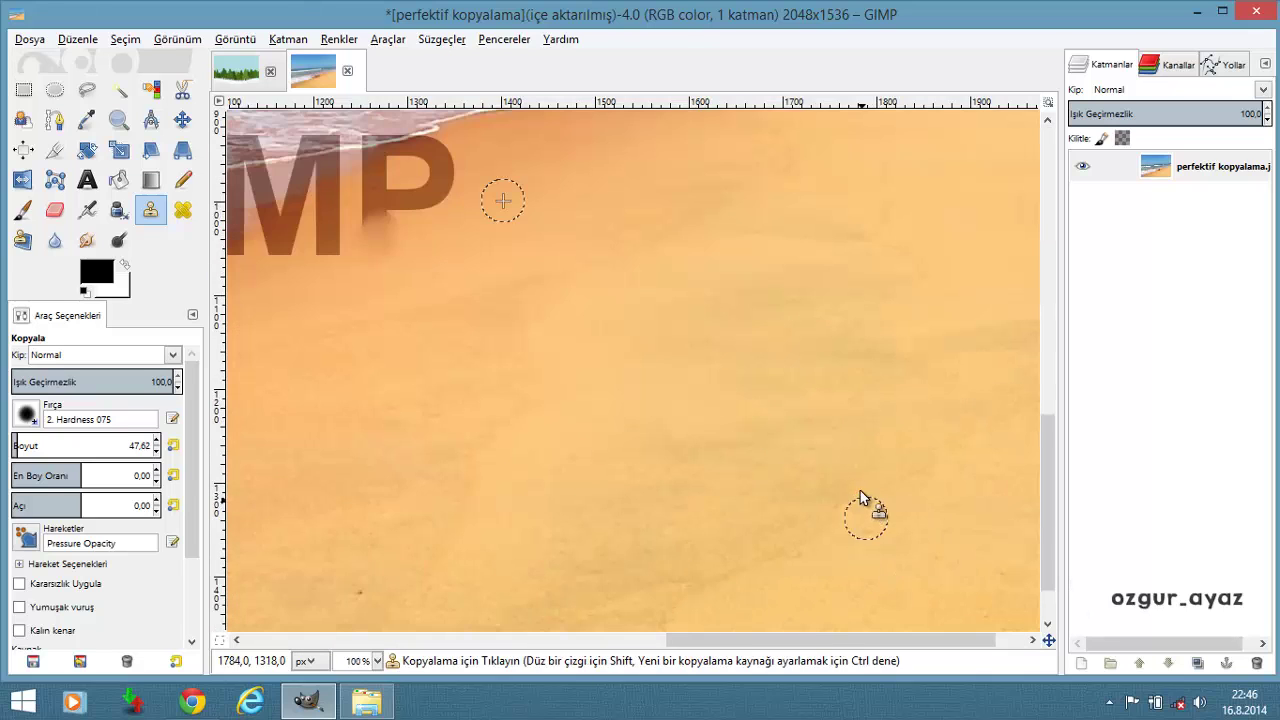
pyautogui.keyDown('ctrl'); pyautogui.scroll(-2, 863, 514); pyautogui.keyUp('ctrl')
pyautogui.keyDown('ctrl'); pyautogui.scroll(3, 823, 514); pyautogui.keyUp('ctrl')
pyautogui.keyDown('ctrl'); pyautogui.scroll(-2, 663, 514); pyautogui.keyUp('ctrl')
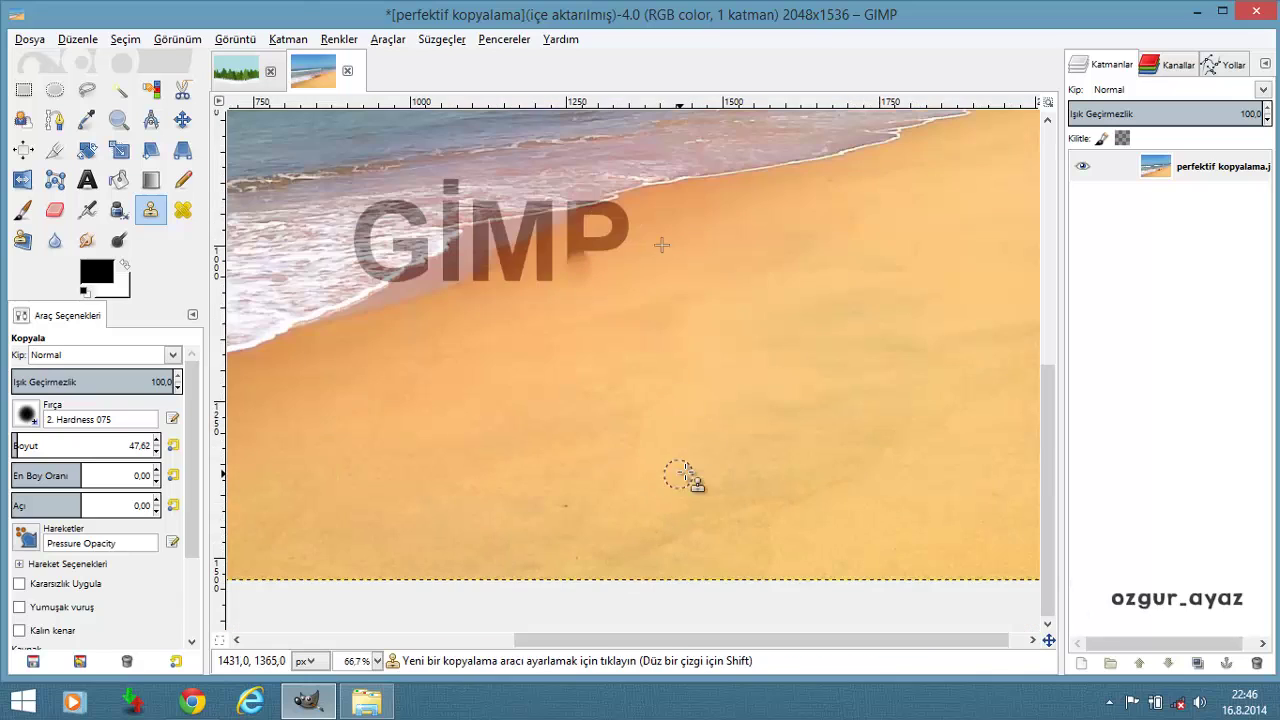
# Set a Heal source on plain sand, then choose the Perspective Clone tool
pyautogui.click(182, 209)
pyautogui.keyDown('ctrl'); pyautogui.scroll(-1, 845, 325); pyautogui.keyUp('ctrl')
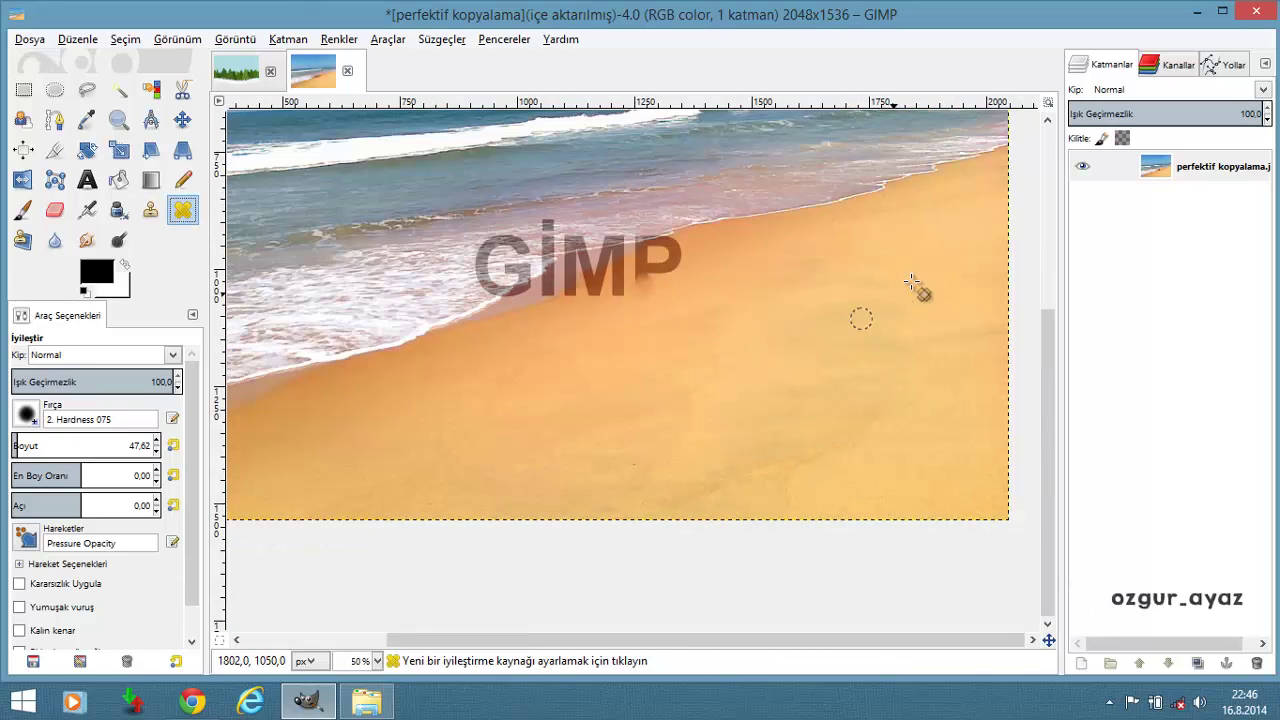
pyautogui.keyDown('ctrl'); pyautogui.scroll(3, 909, 286); pyautogui.keyUp('ctrl')
pyautogui.keyDown('ctrl'); pyautogui.click(862, 187); pyautogui.keyUp('ctrl')
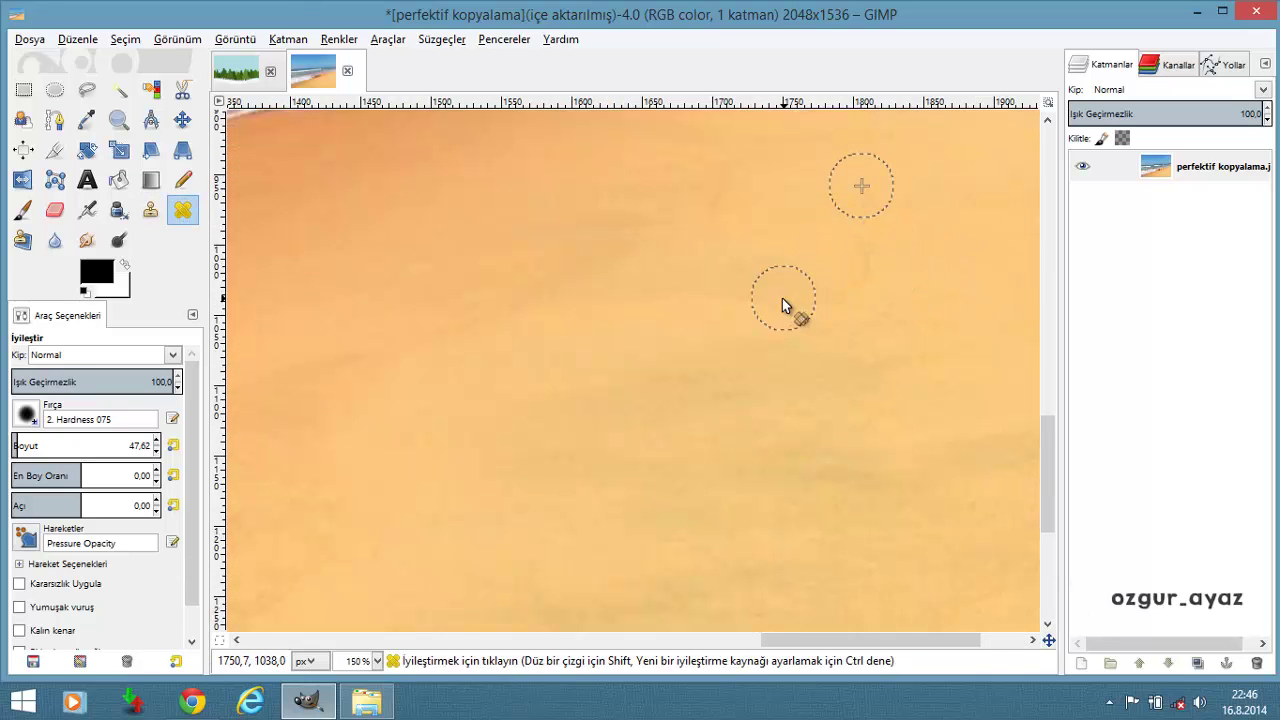
pyautogui.keyDown('ctrl'); pyautogui.scroll(-3, 857, 255); pyautogui.keyUp('ctrl')
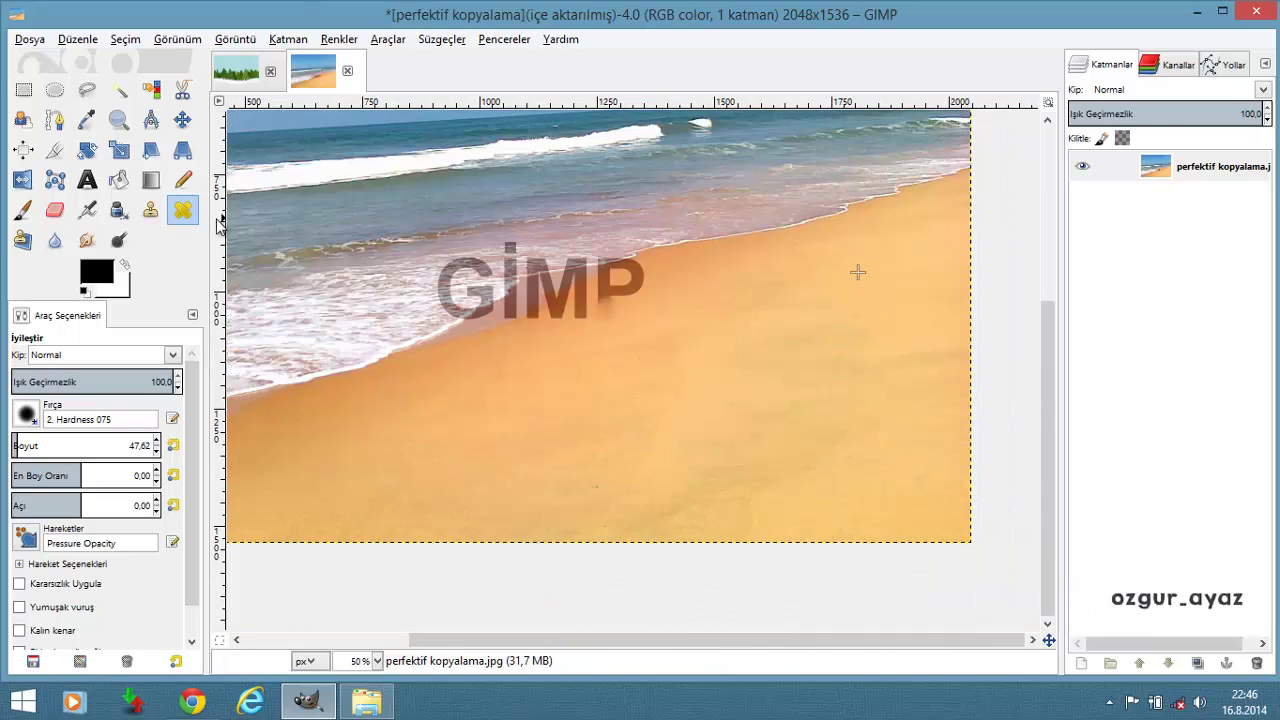
pyautogui.keyDown('ctrl'); pyautogui.scroll(-1, 600, 286); pyautogui.keyUp('ctrl')
pyautogui.keyDown('ctrl'); pyautogui.scroll(-1, 580, 395); pyautogui.keyUp('ctrl')
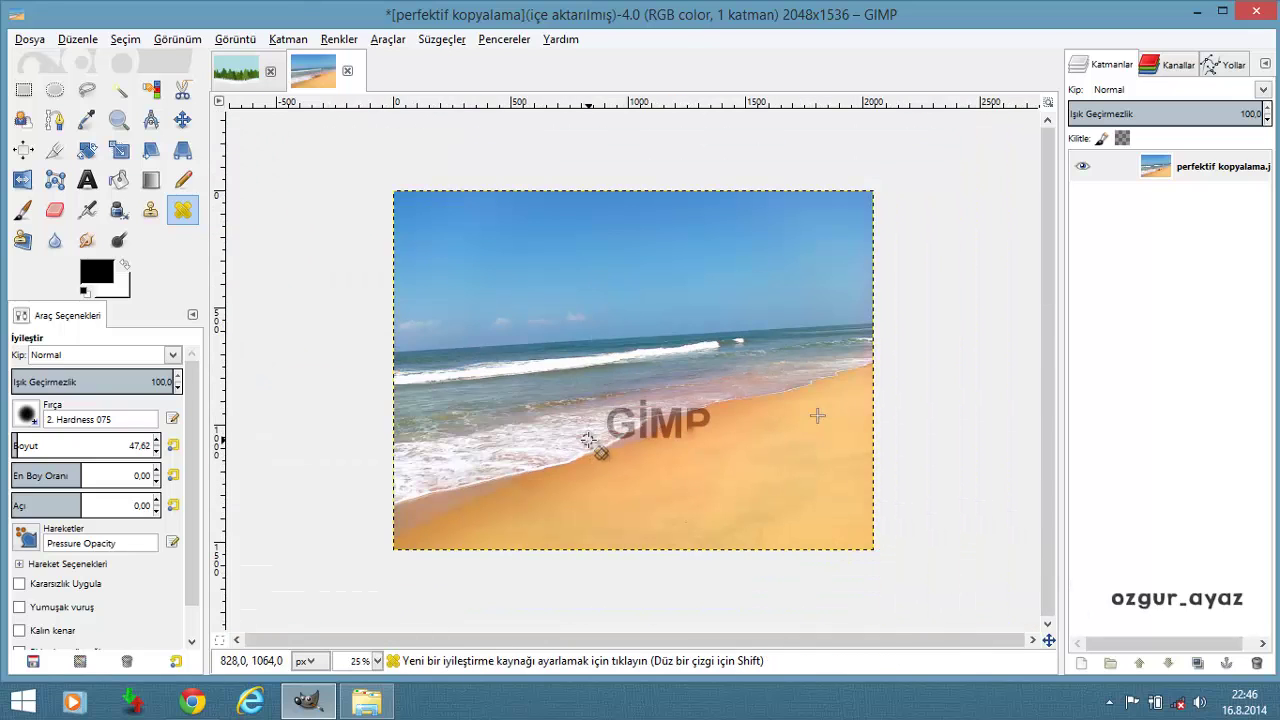
pyautogui.keyDown('ctrl'); pyautogui.scroll(2, 565, 395); pyautogui.keyUp('ctrl')
pyautogui.keyDown('ctrl'); pyautogui.scroll(-1, 565, 399); pyautogui.keyUp('ctrl')
pyautogui.click(23, 240)
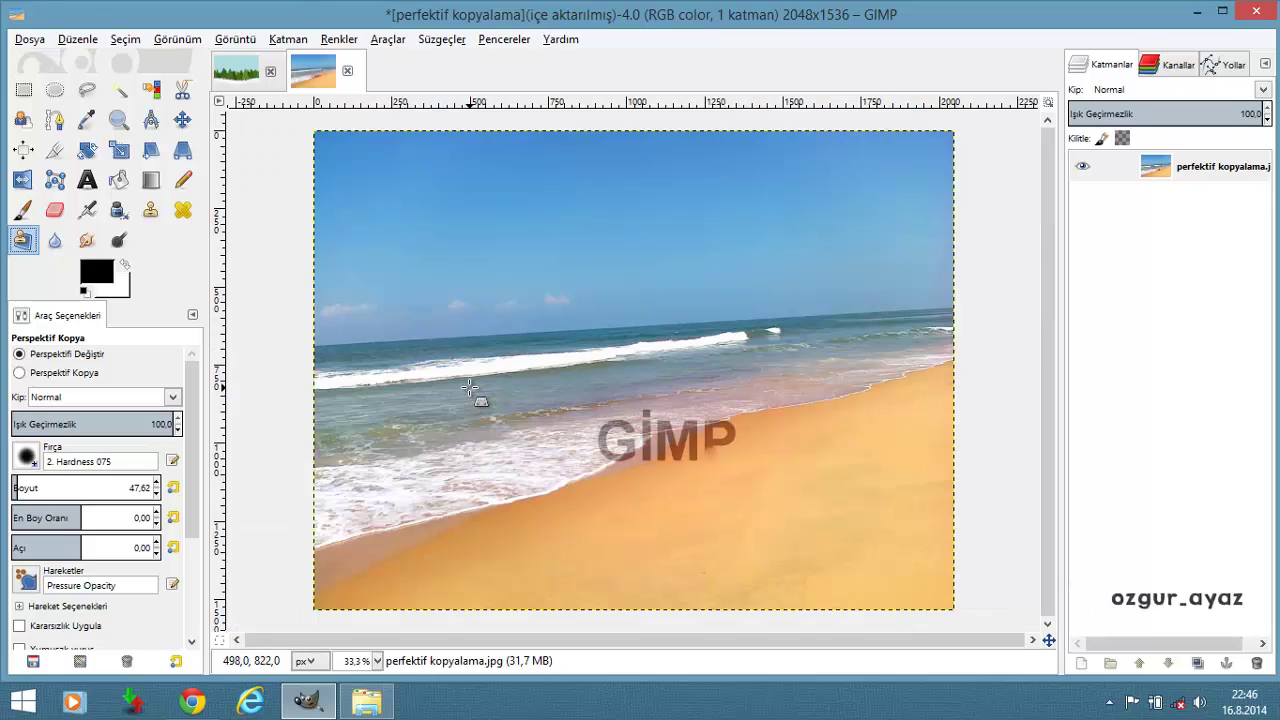
# Undo to the original photo and skew the perspective plane's corners along the shoreline
pyautogui.hotkey('ctrl', 'z')
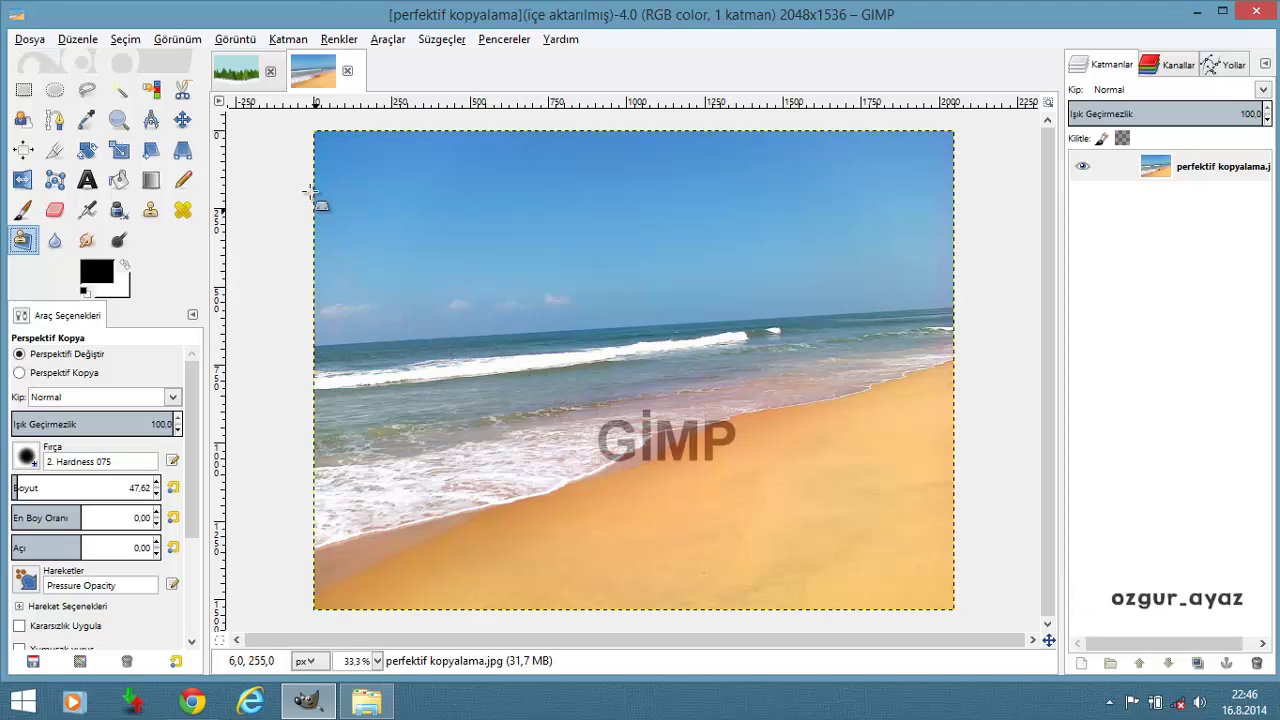
pyautogui.click(331, 167)
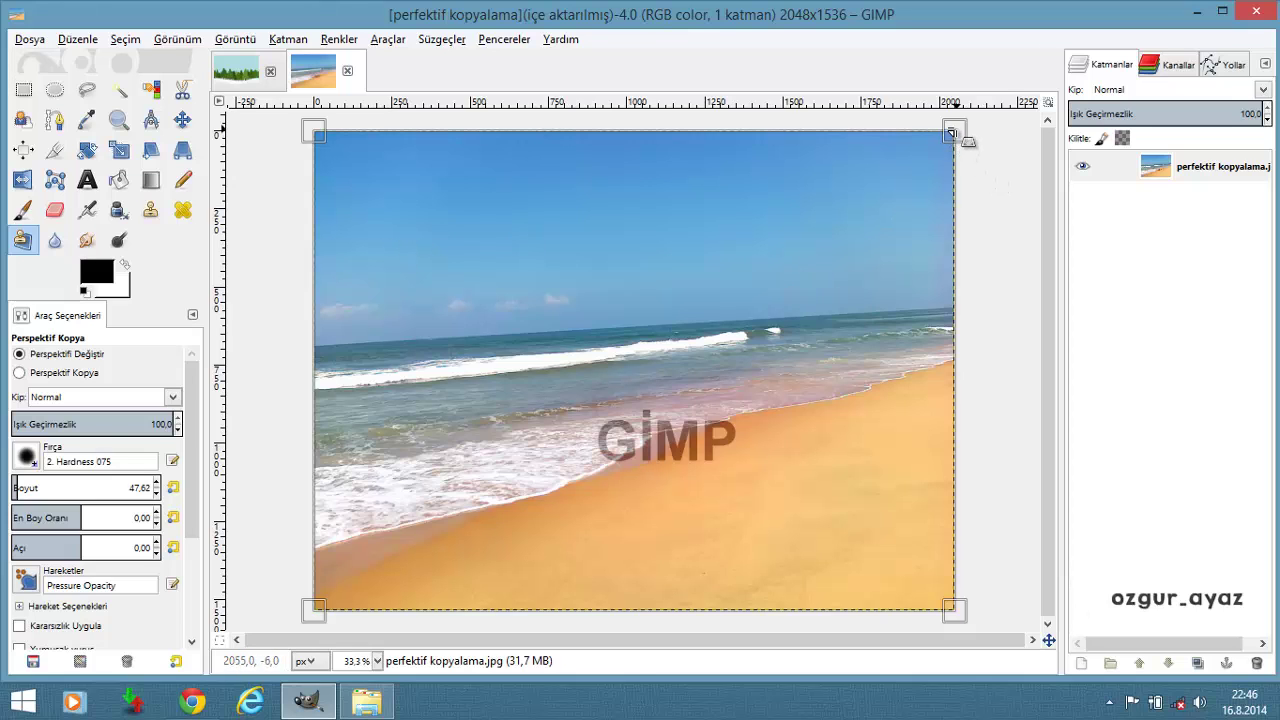
pyautogui.moveTo(951, 133); pyautogui.dragTo(740, 341)
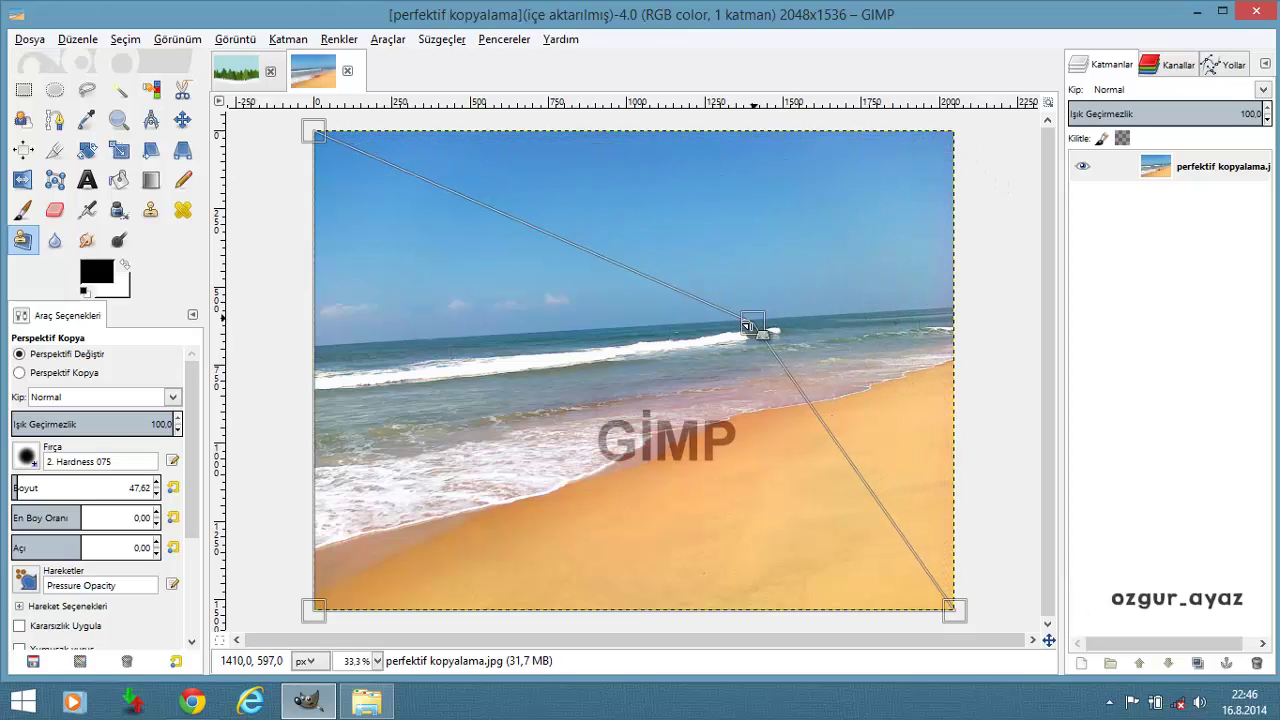
pyautogui.moveTo(316, 140); pyautogui.dragTo(310, 390)
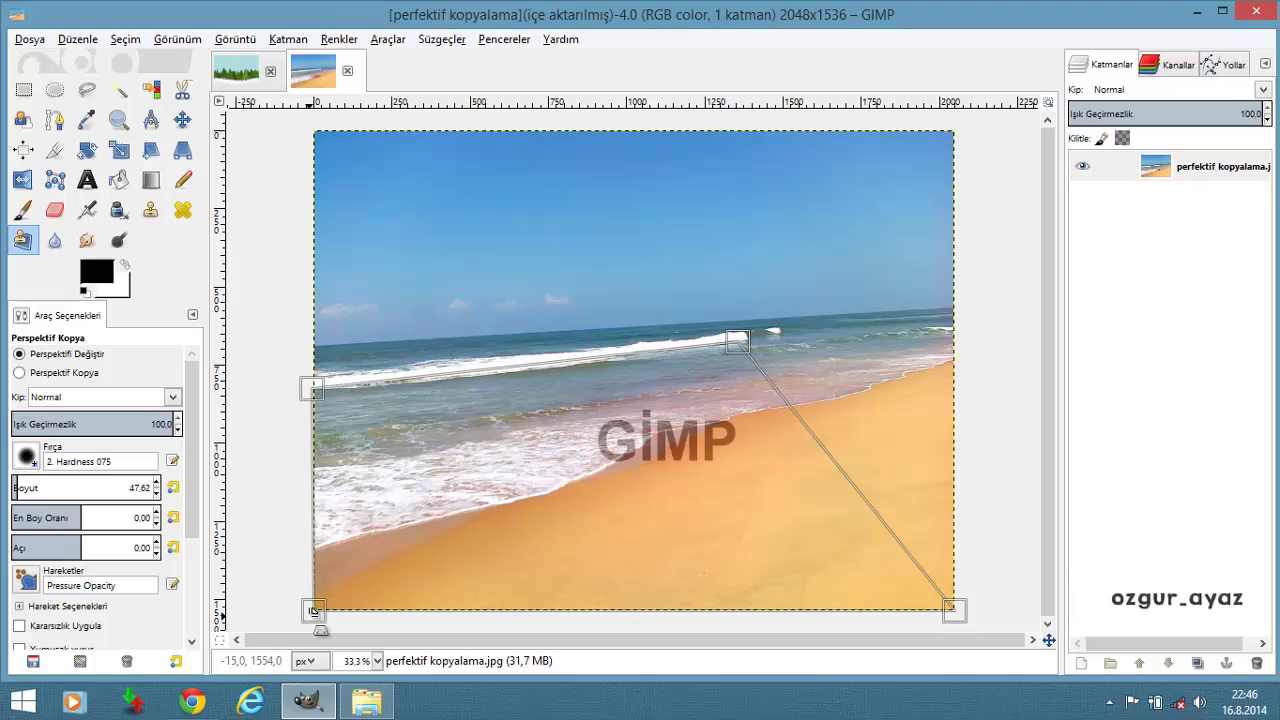
pyautogui.moveTo(954, 609)
pyautogui.mouseDown()
pyautogui.moveTo(855, 489)
pyautogui.moveTo(848, 471)
pyautogui.moveTo(870, 457)
pyautogui.mouseUp()
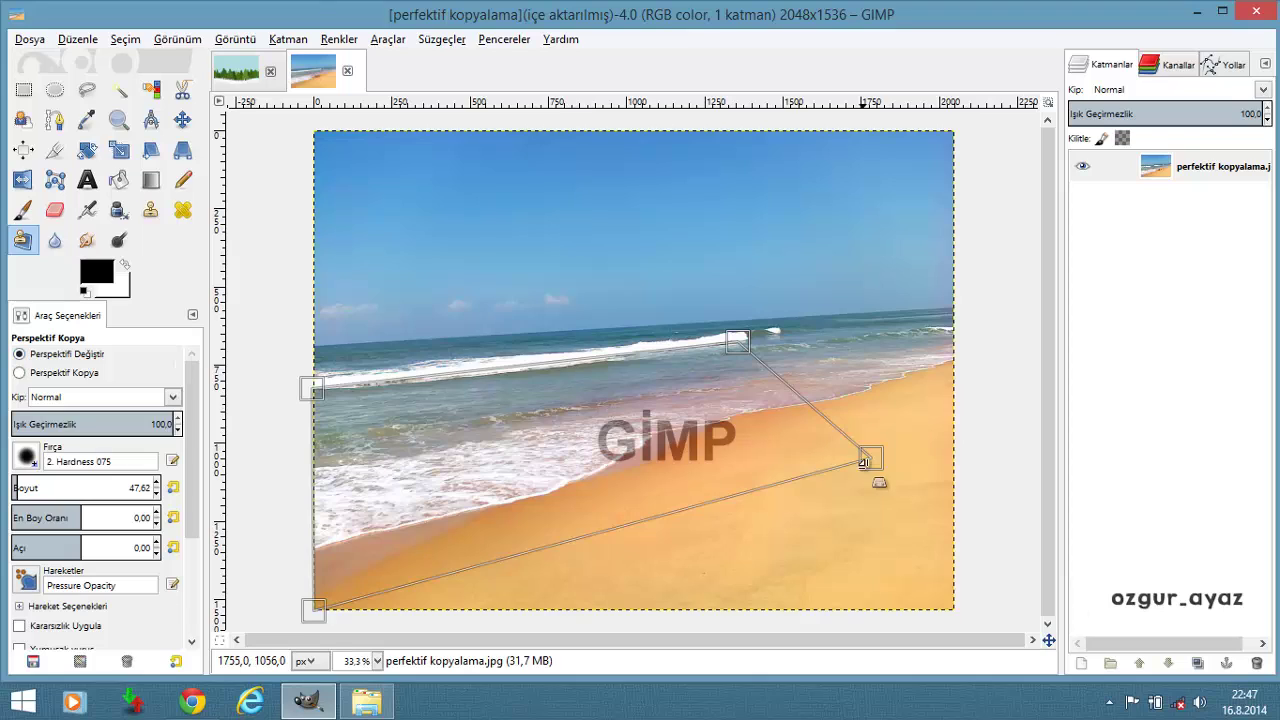
pyautogui.moveTo(879, 466); pyautogui.dragTo(873, 457)
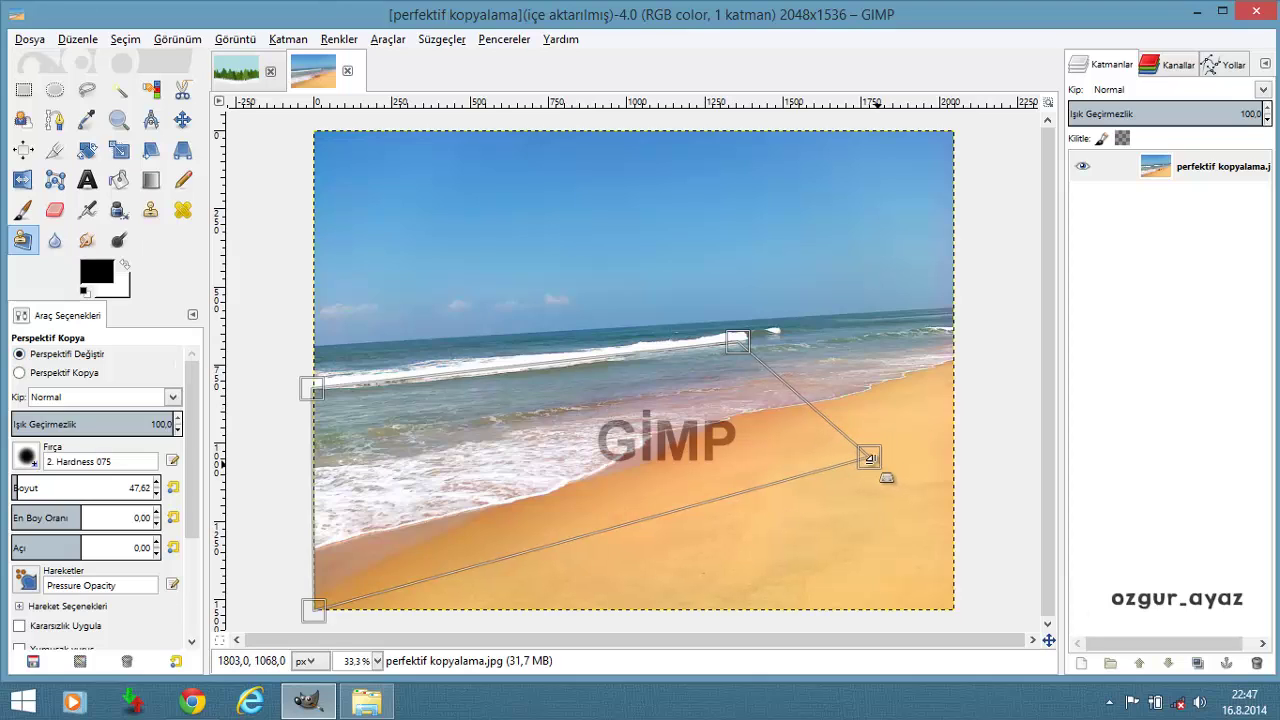
# Set brush size 87,58 and perspective-clone surf and sand over the G and P
pyautogui.click(70, 377)
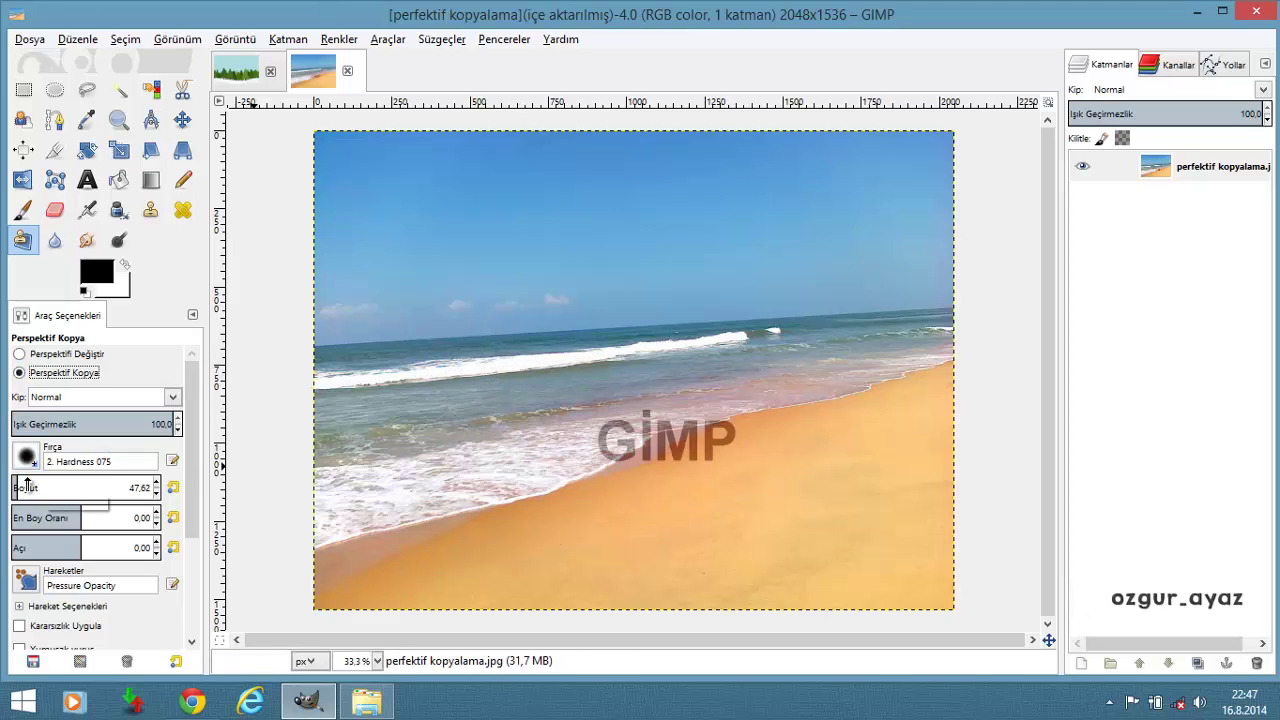
pyautogui.click(27, 486)
pyautogui.moveTo(23, 483); pyautogui.dragTo(21, 483)
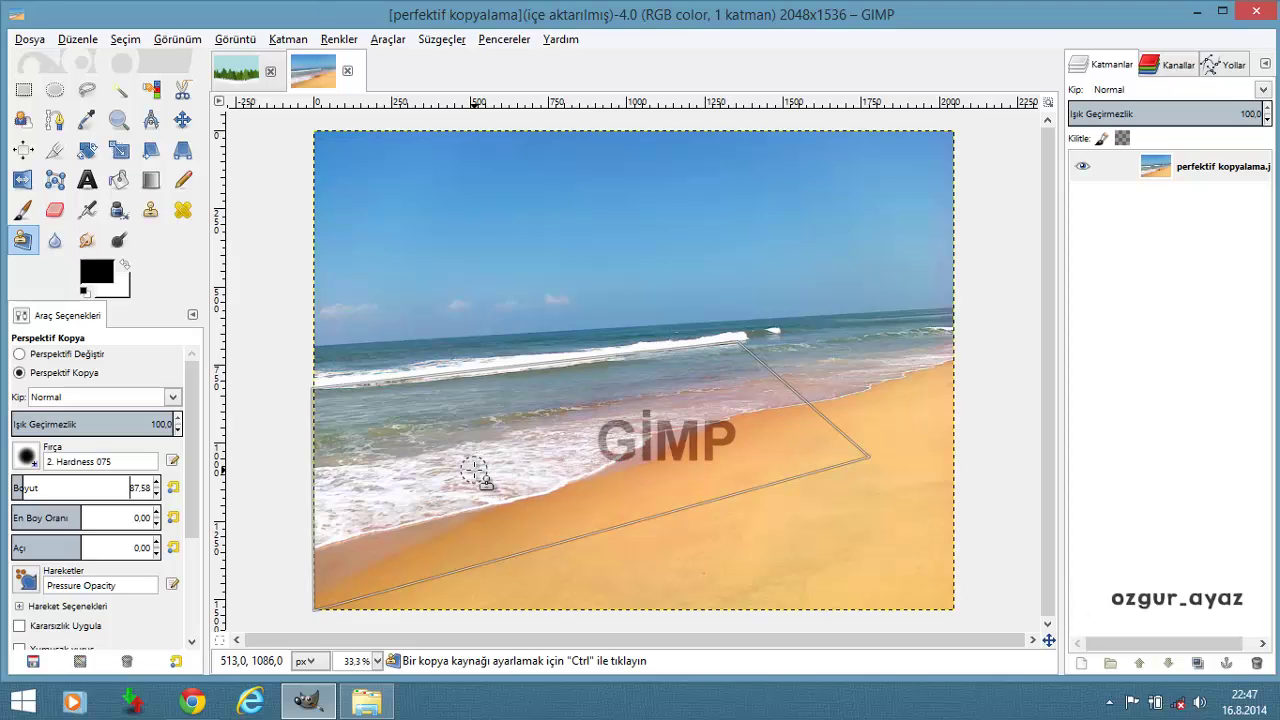
pyautogui.keyDown('ctrl'); pyautogui.click(474, 469); pyautogui.keyUp('ctrl')
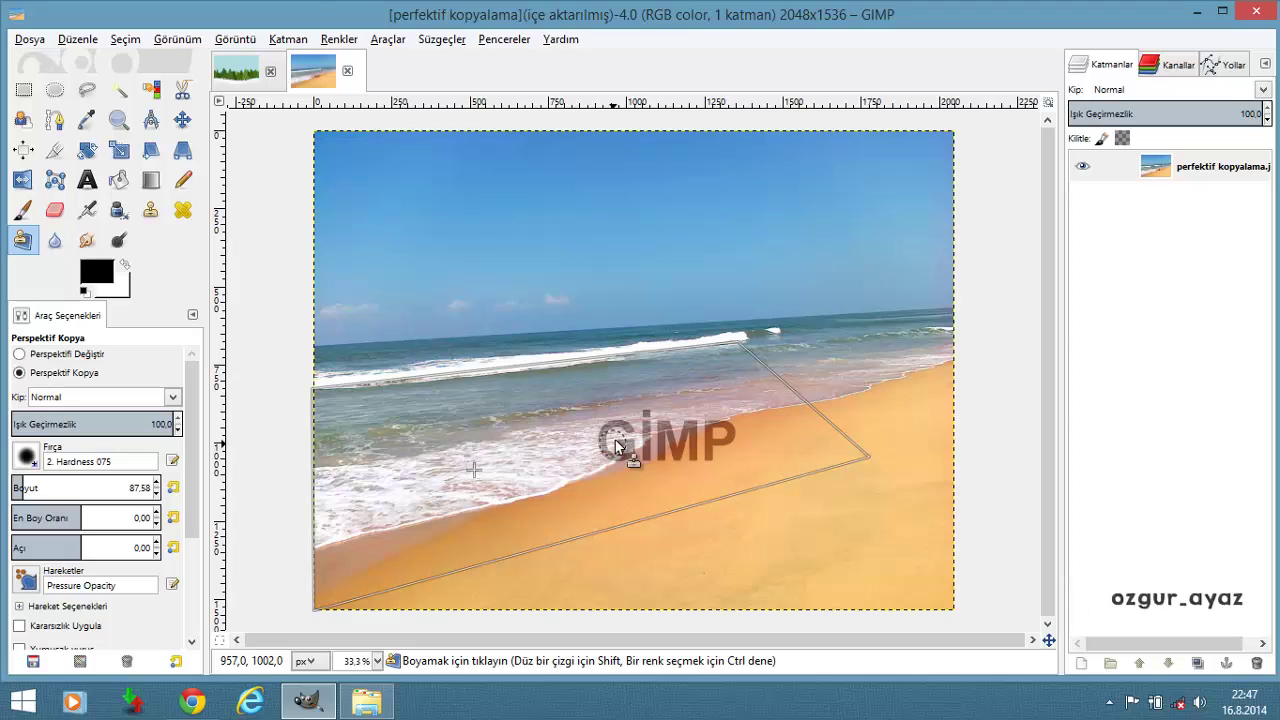
pyautogui.moveTo(597, 443)
pyautogui.mouseDown()
pyautogui.moveTo(655, 430)
pyautogui.moveTo(605, 452)
pyautogui.moveTo(632, 456)
pyautogui.moveTo(676, 430)
pyautogui.mouseUp()
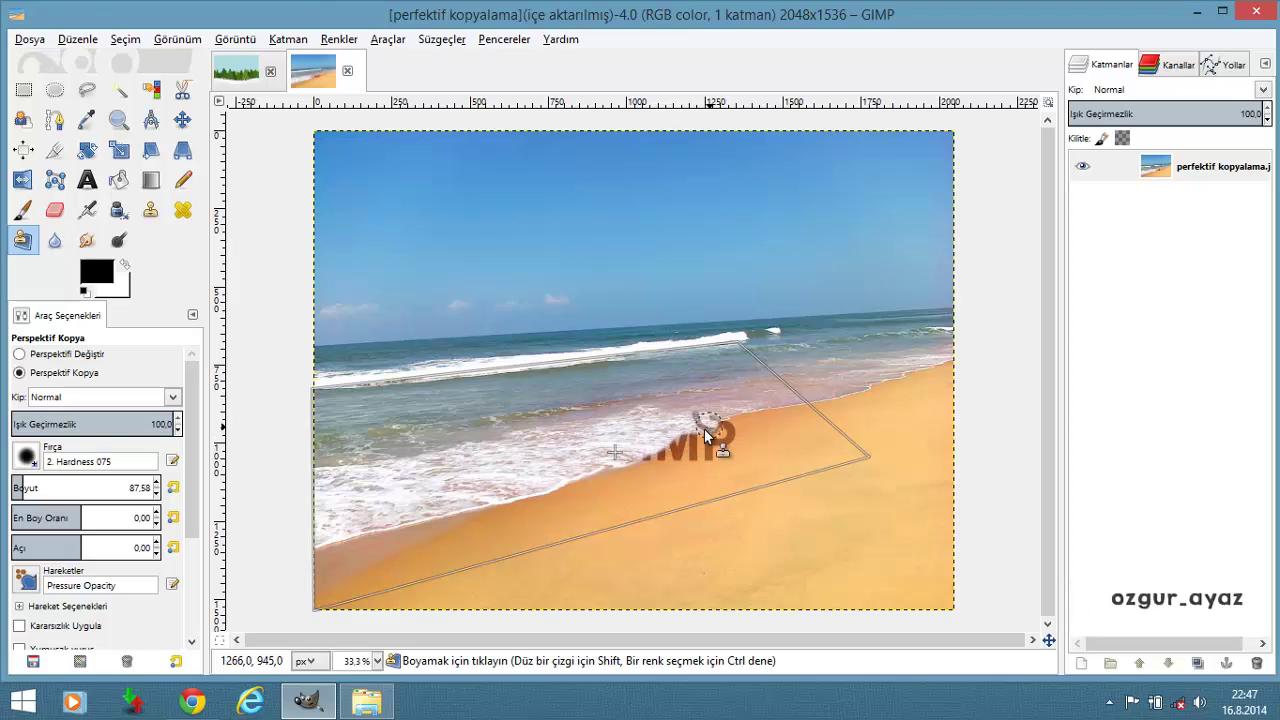
pyautogui.moveTo(686, 458); pyautogui.dragTo(725, 437)
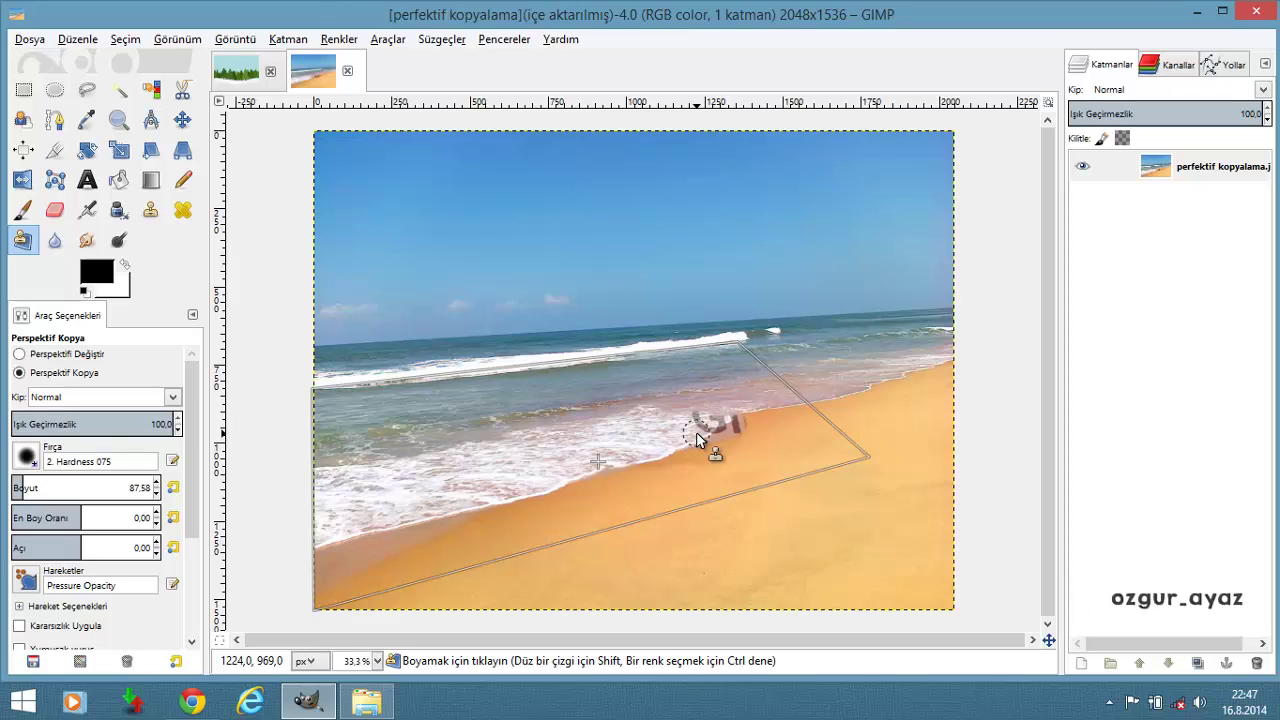
pyautogui.click(696, 432)
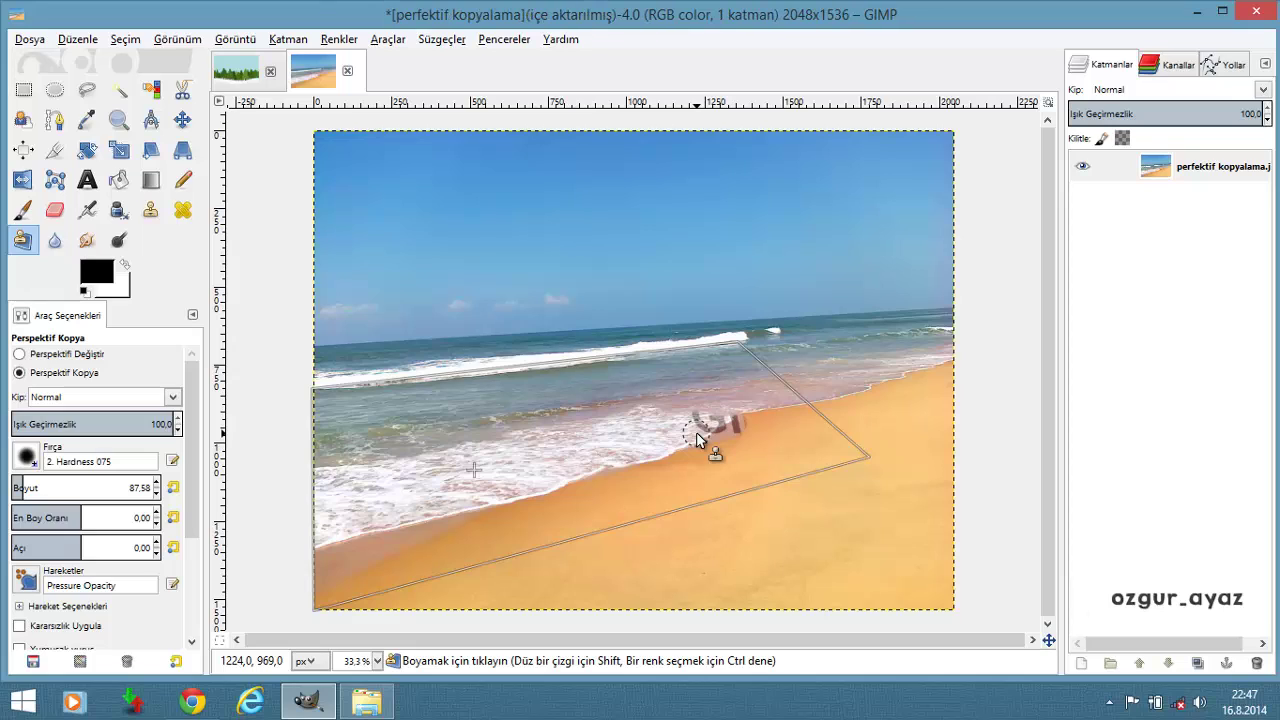
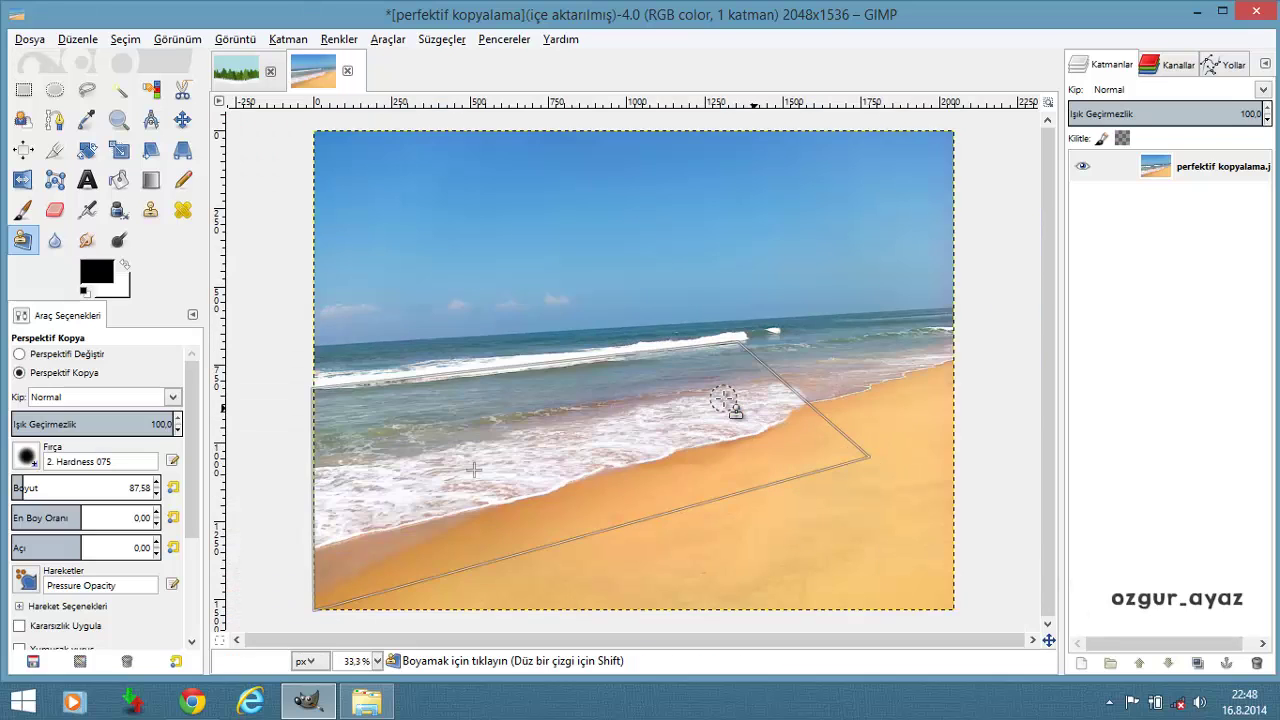
# Switch Perspective Clone to Modify Perspective and stretch the plane corners toward the image's top edge
pyautogui.press('-')
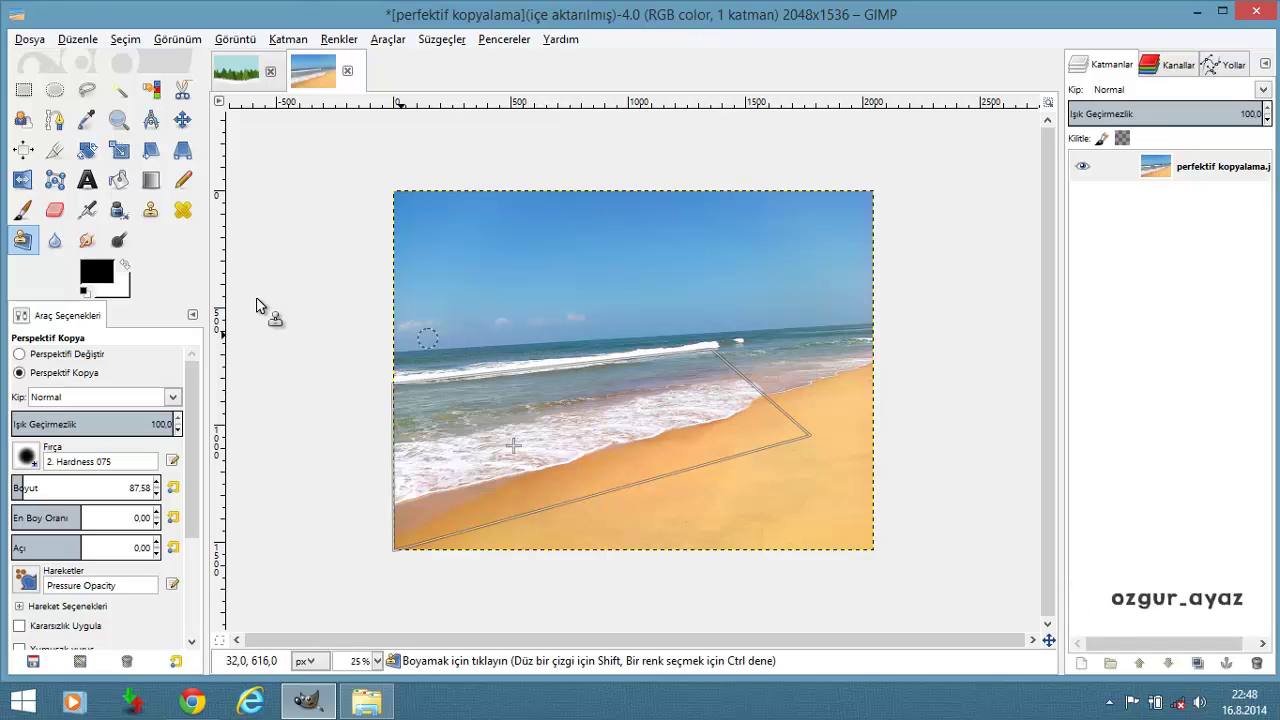
pyautogui.click(66, 354)
pyautogui.moveTo(394, 383); pyautogui.dragTo(400, 197)
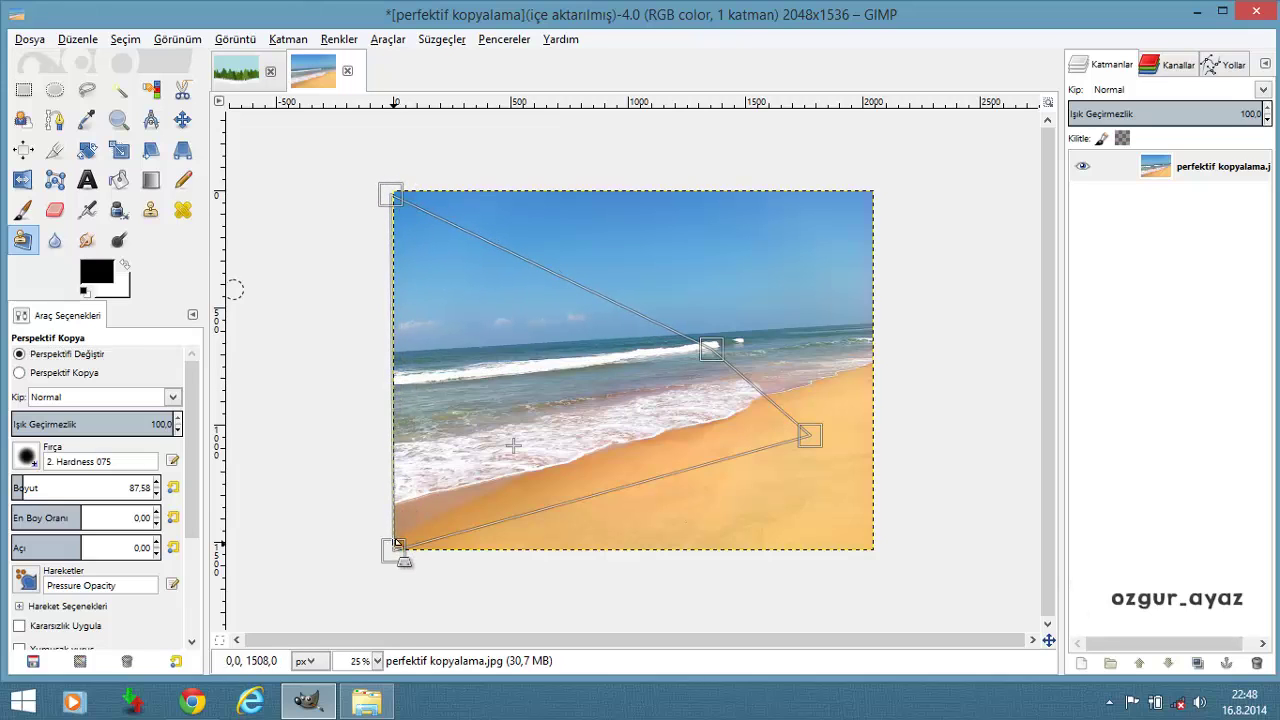
pyautogui.moveTo(395, 552); pyautogui.dragTo(392, 348)
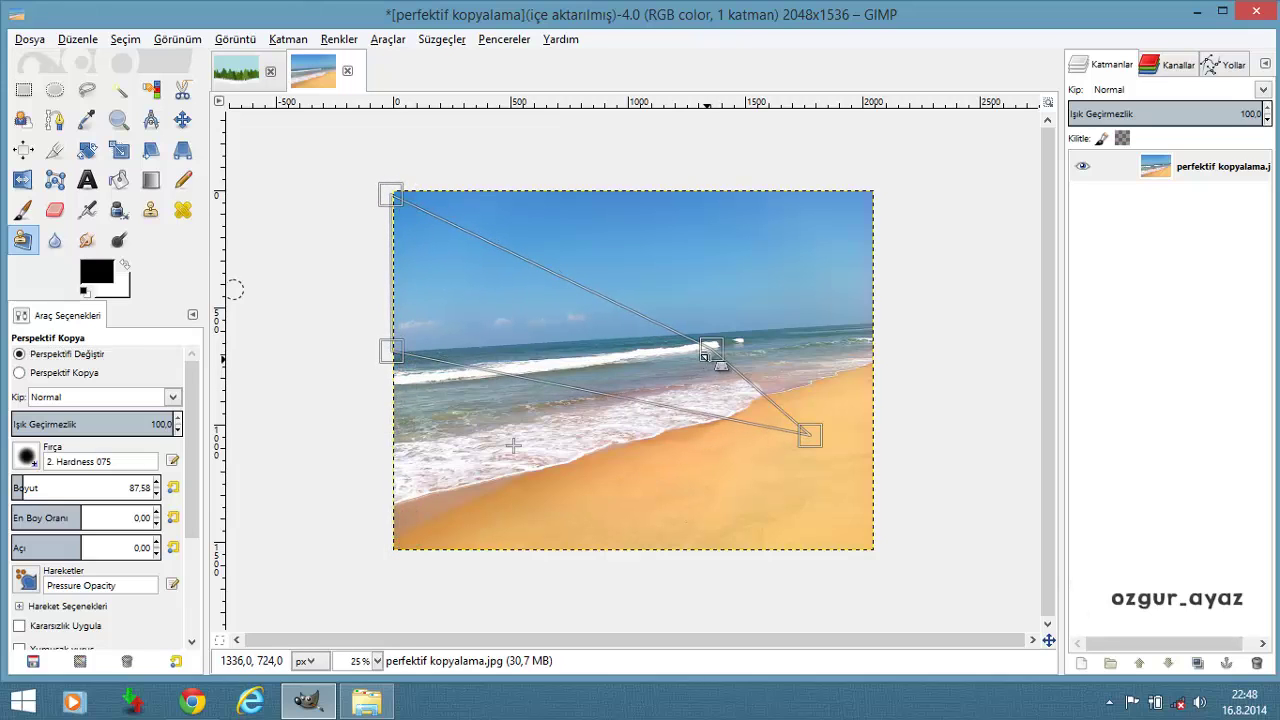
pyautogui.moveTo(711, 349); pyautogui.dragTo(763, 190)
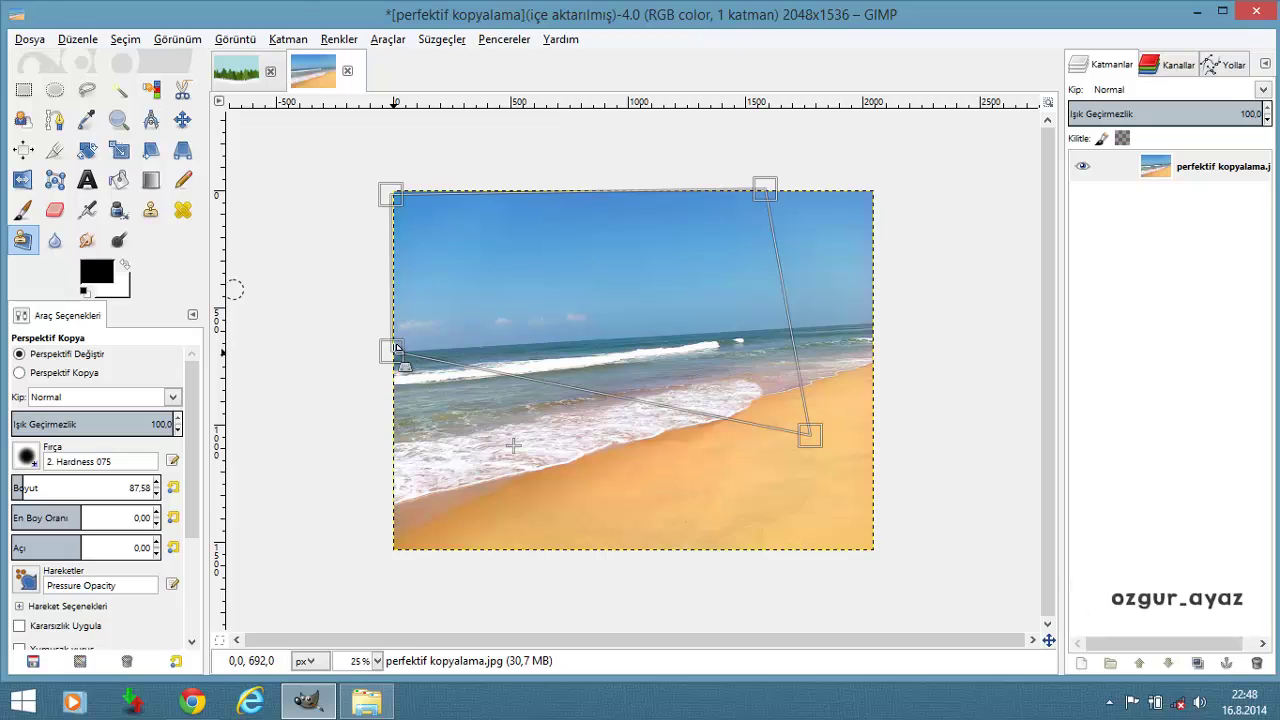
# Refit the plane corners onto the left edge, wave crest and shoreline, then zoom in
pyautogui.moveTo(397, 347); pyautogui.dragTo(392, 549)
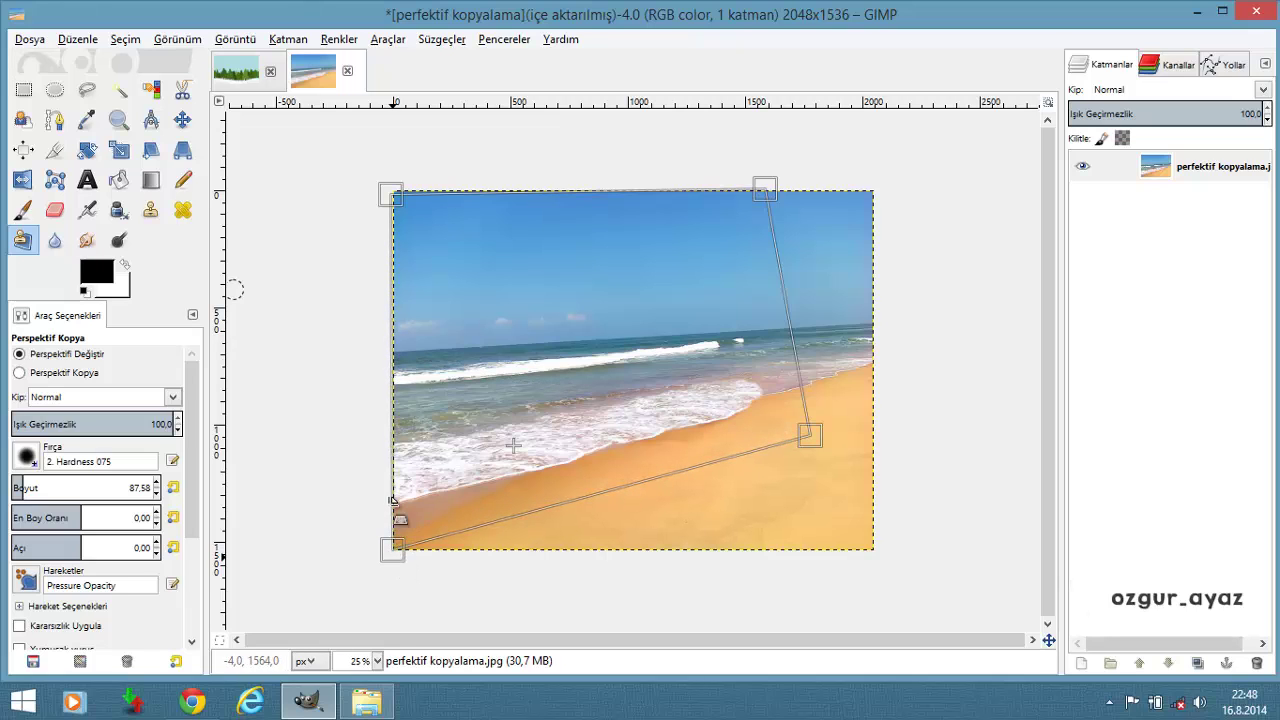
pyautogui.moveTo(391, 194); pyautogui.dragTo(395, 382)
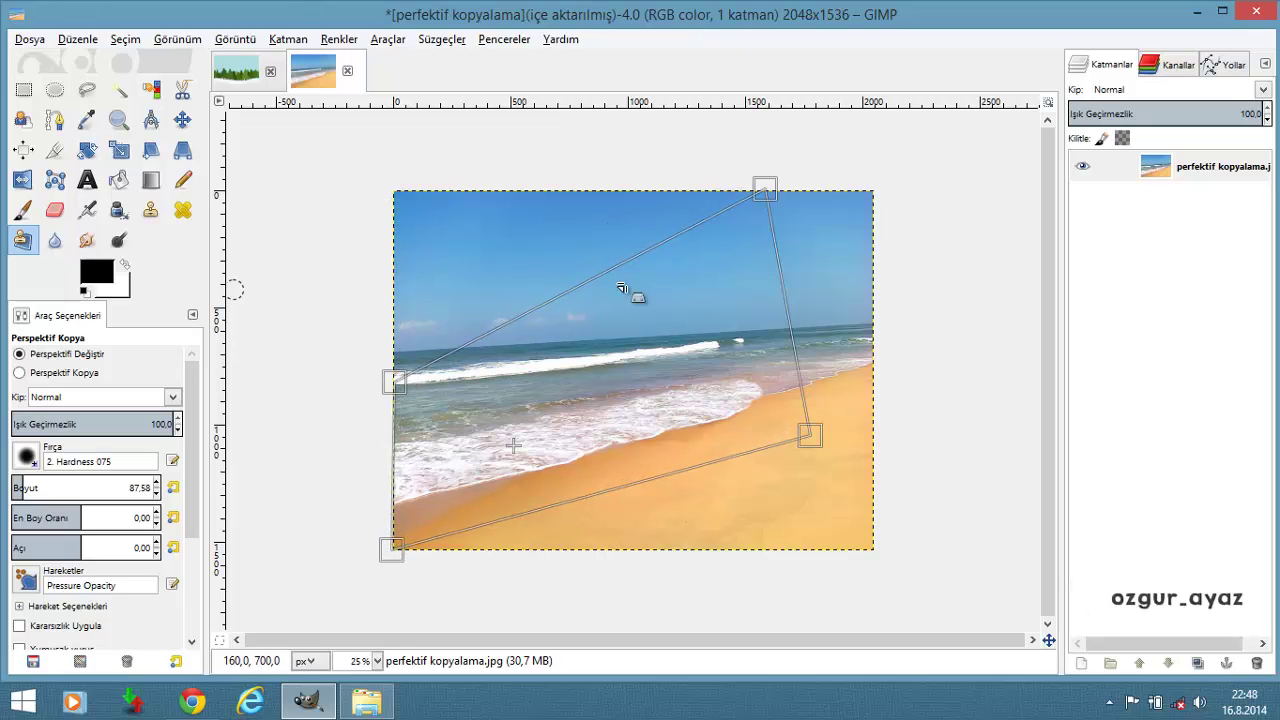
pyautogui.moveTo(764, 189); pyautogui.dragTo(729, 347)
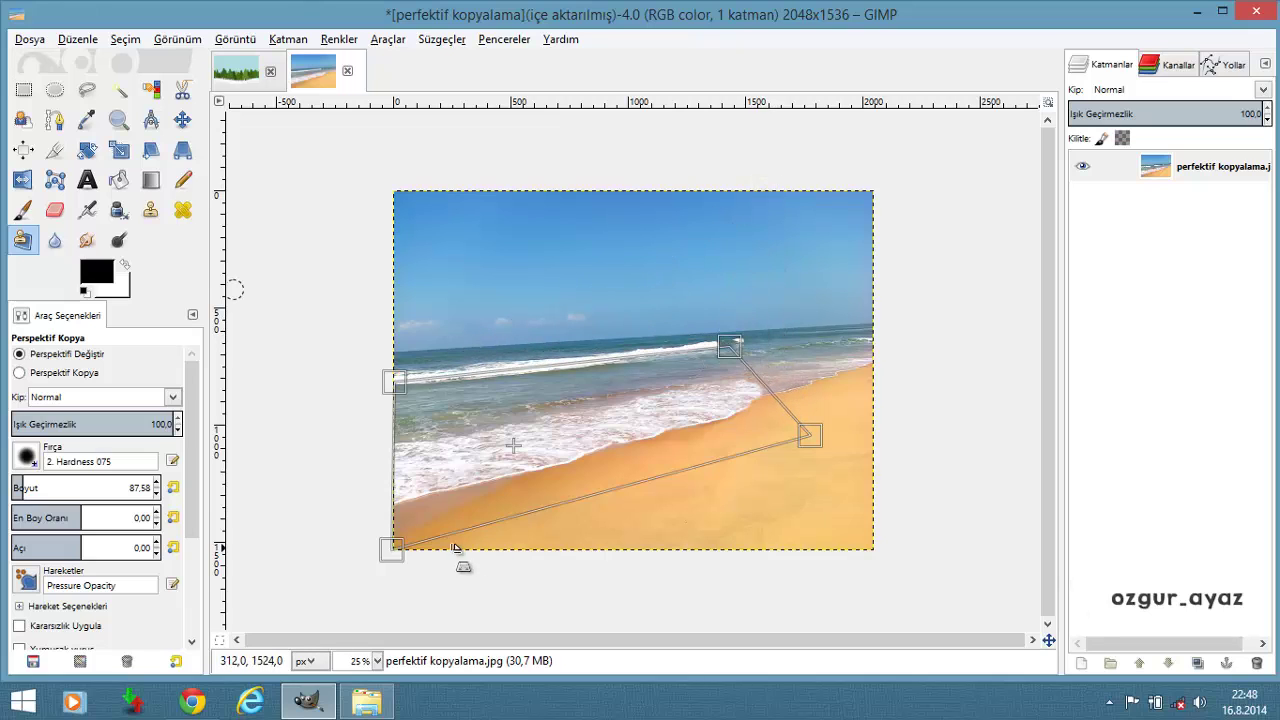
pyautogui.moveTo(391, 549); pyautogui.dragTo(392, 509)
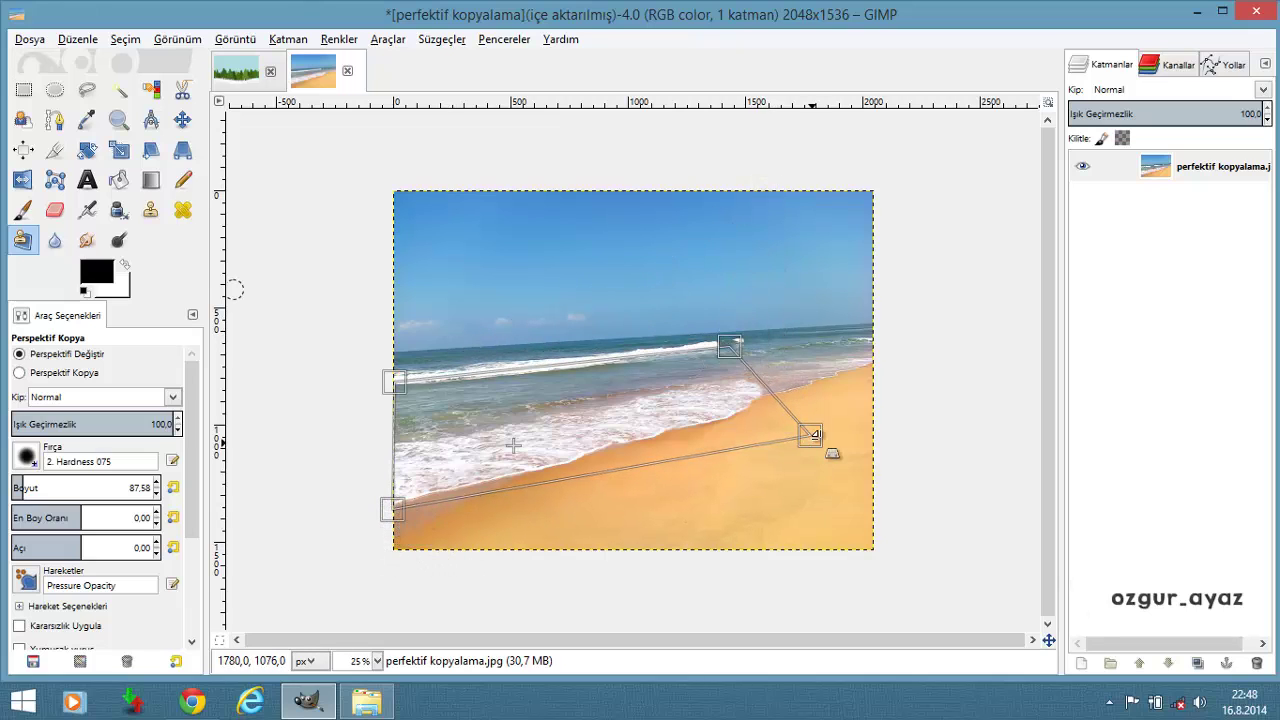
pyautogui.moveTo(810, 435); pyautogui.dragTo(767, 403)
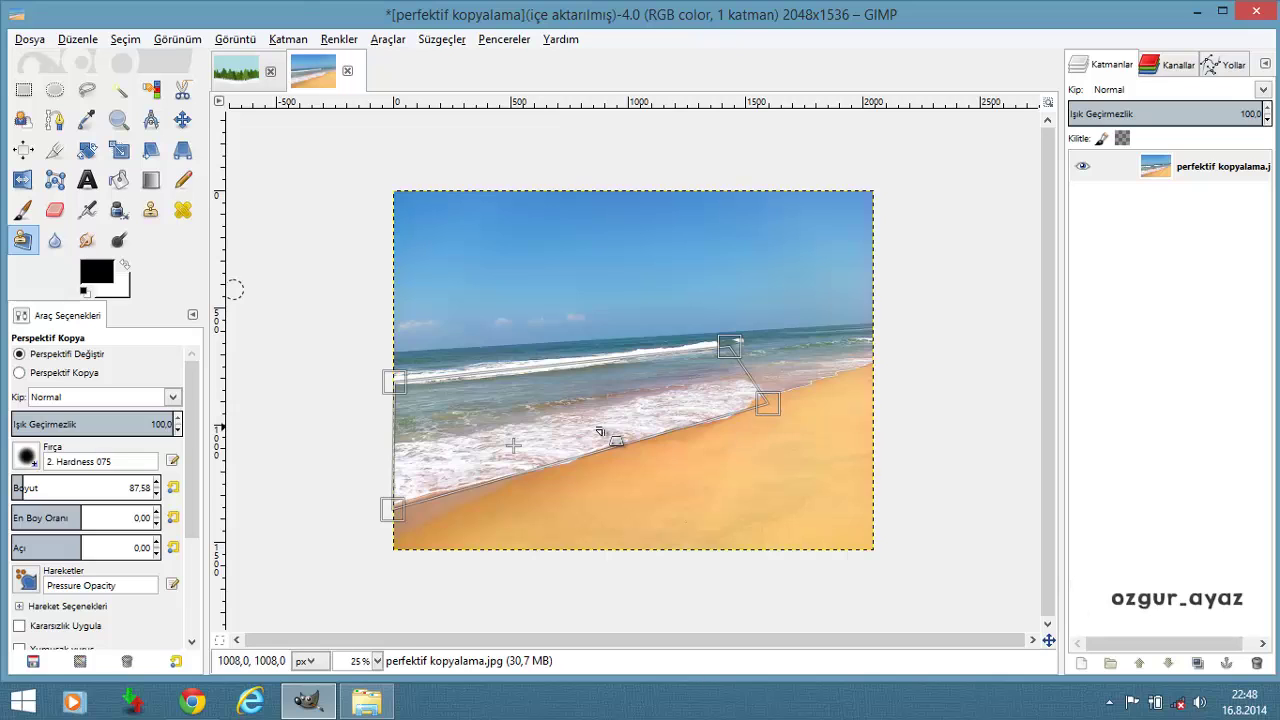
pyautogui.press('+')
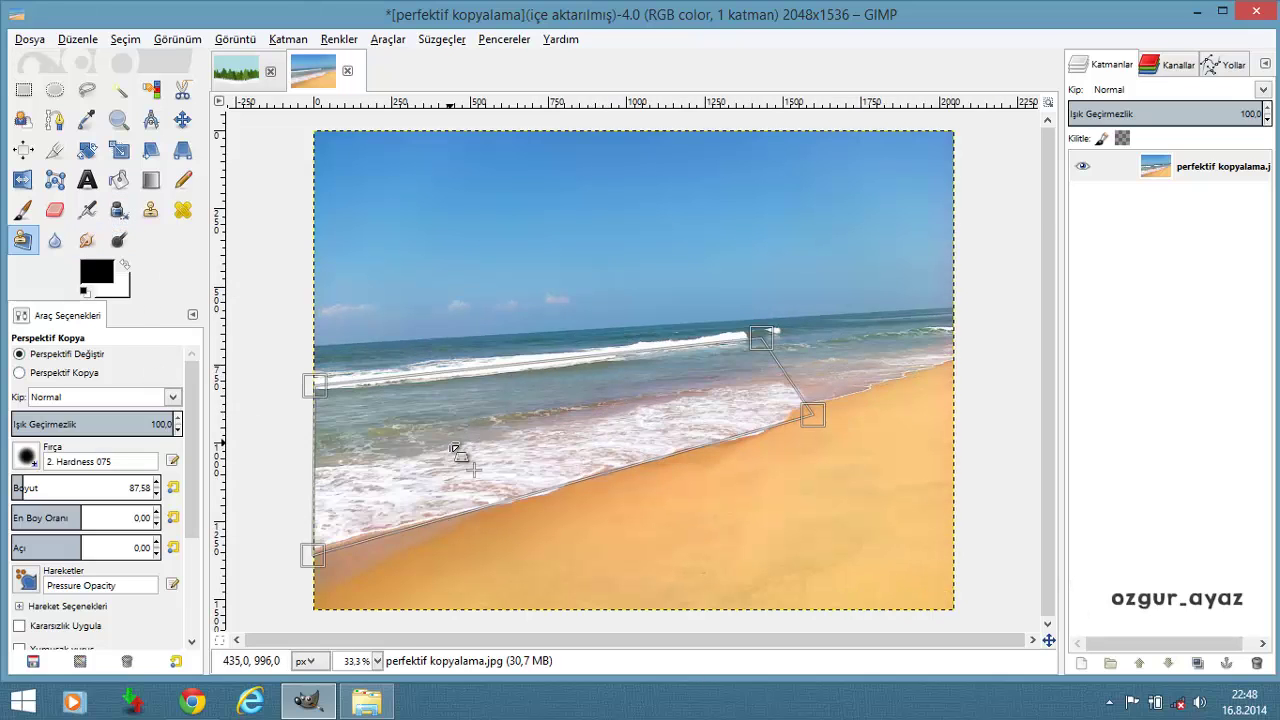
pyautogui.press('+')
# Set a clone source in the water and perspective-clone it onto the sea near the surf's right end
pyautogui.click(88, 372)
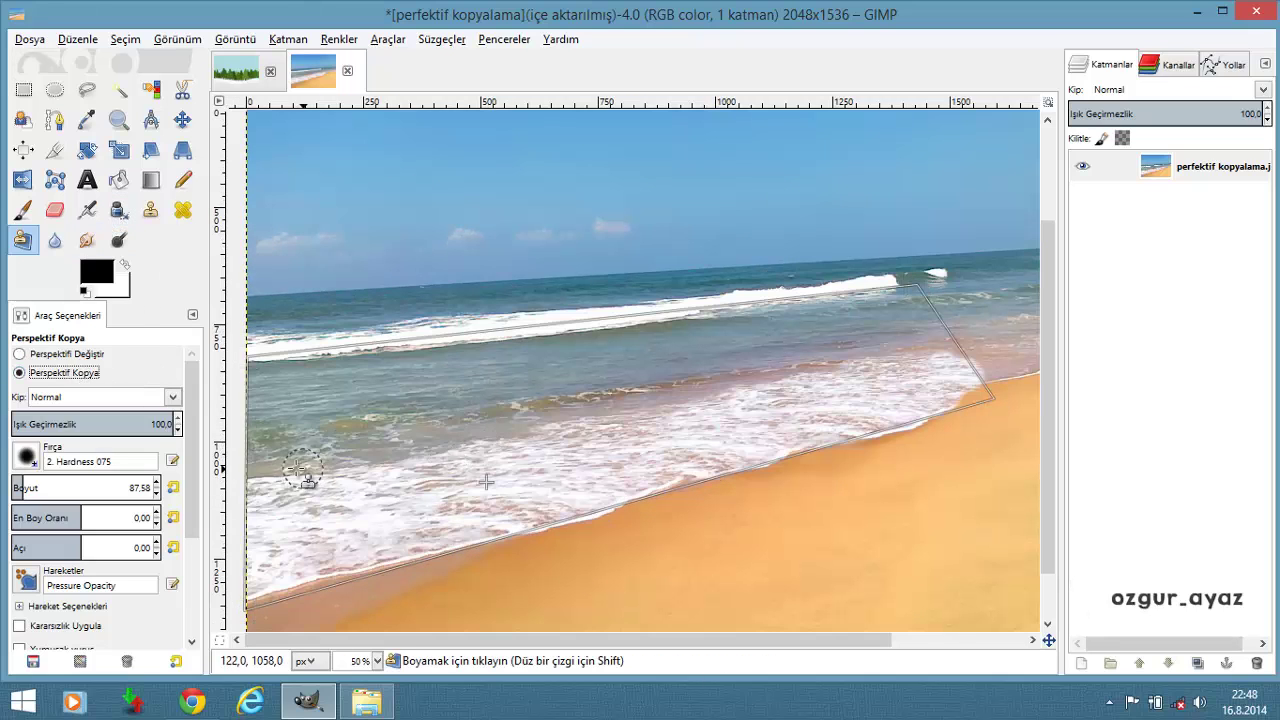
pyautogui.keyDown('ctrl'); pyautogui.click(276, 447); pyautogui.keyUp('ctrl')
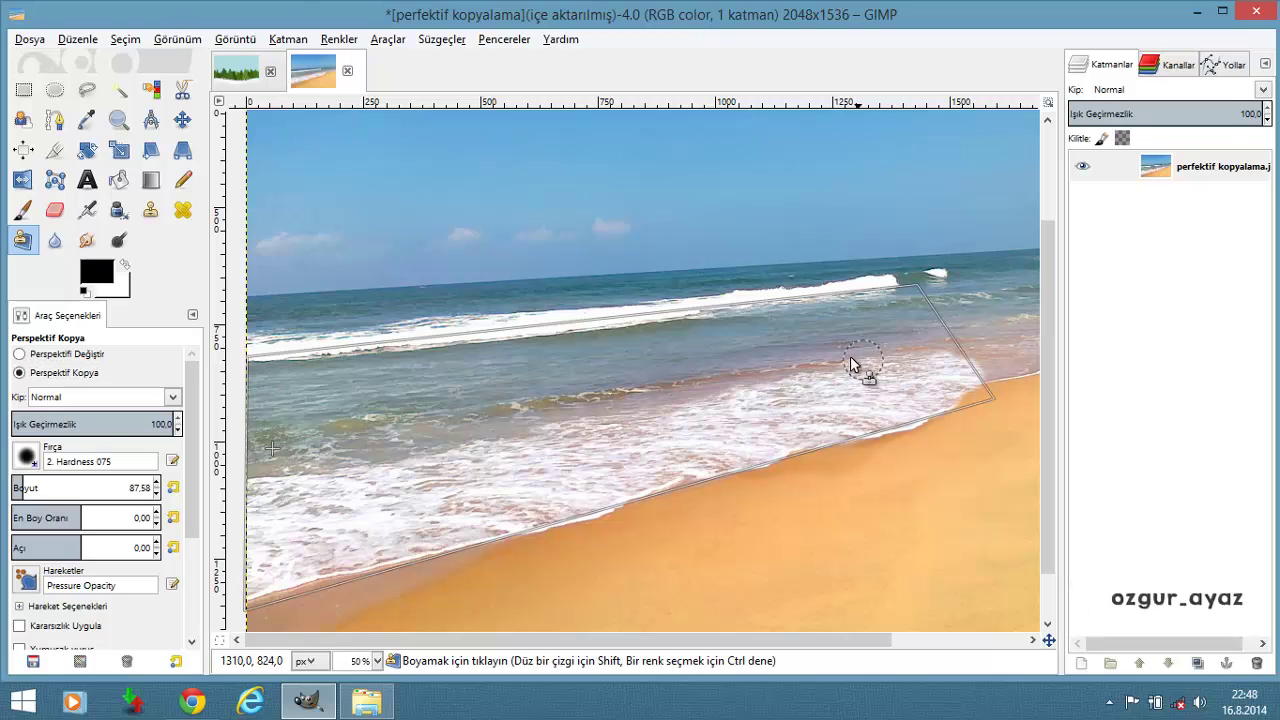
pyautogui.moveTo(859, 351)
pyautogui.mouseDown()
pyautogui.moveTo(871, 353)
pyautogui.moveTo(866, 391)
pyautogui.moveTo(943, 371)
pyautogui.moveTo(937, 343)
pyautogui.moveTo(956, 380)
pyautogui.mouseUp()
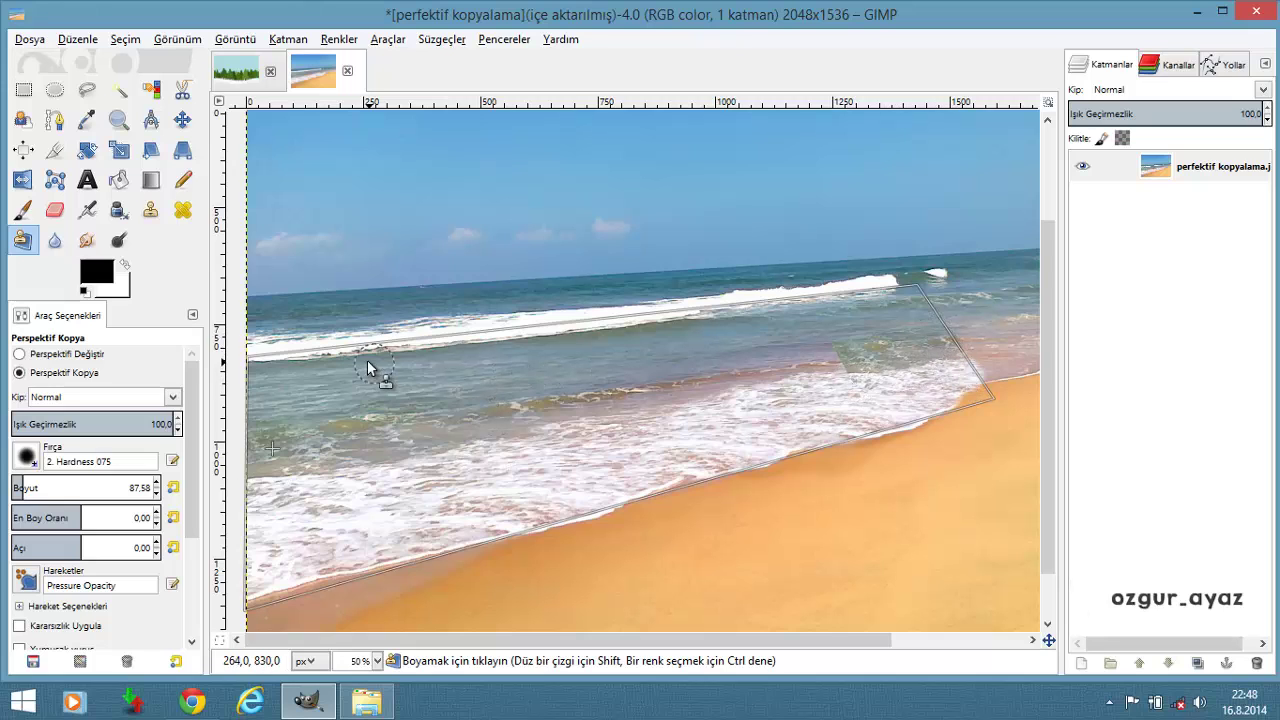
pyautogui.press('-')
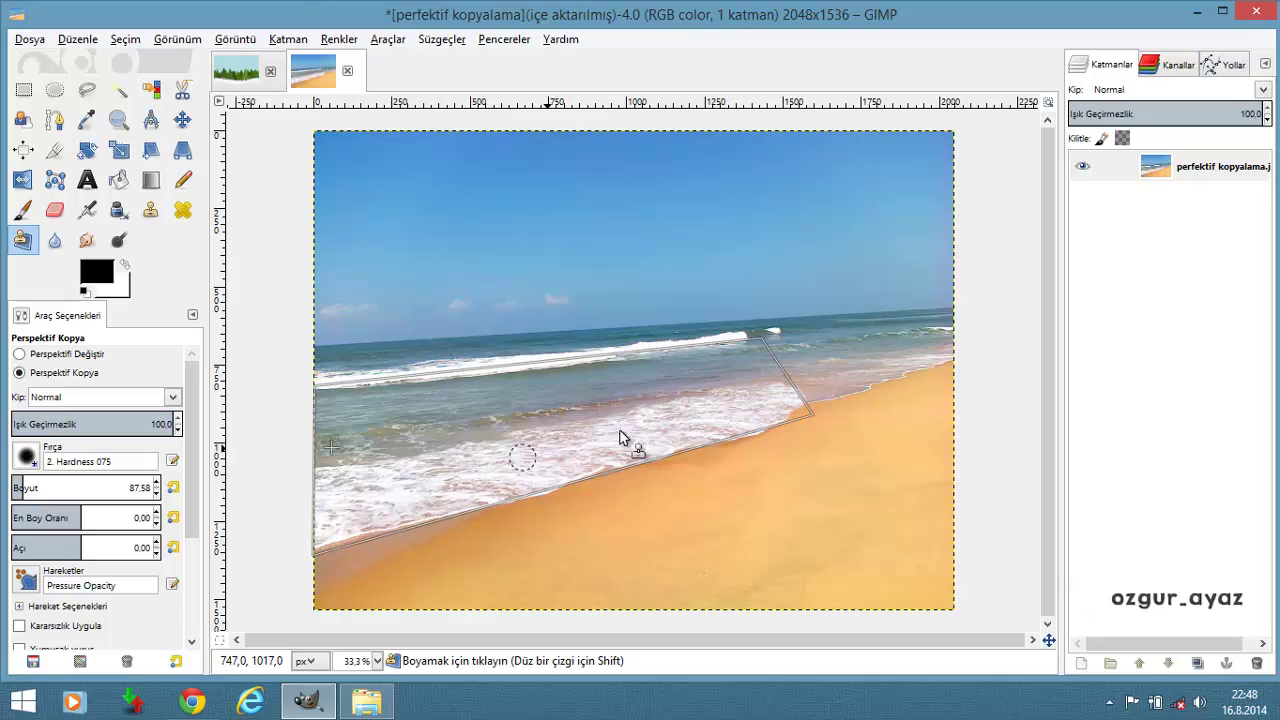
pyautogui.press('+')
pyautogui.press('-')
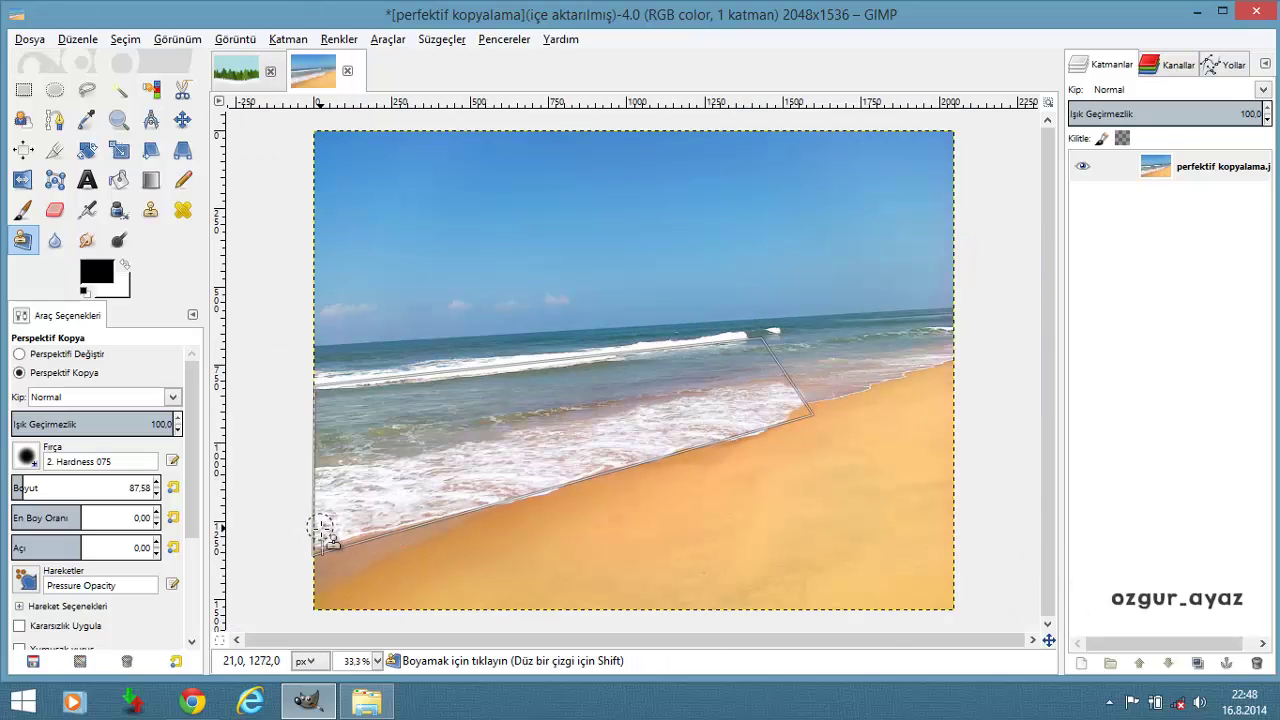
pyautogui.press('+')
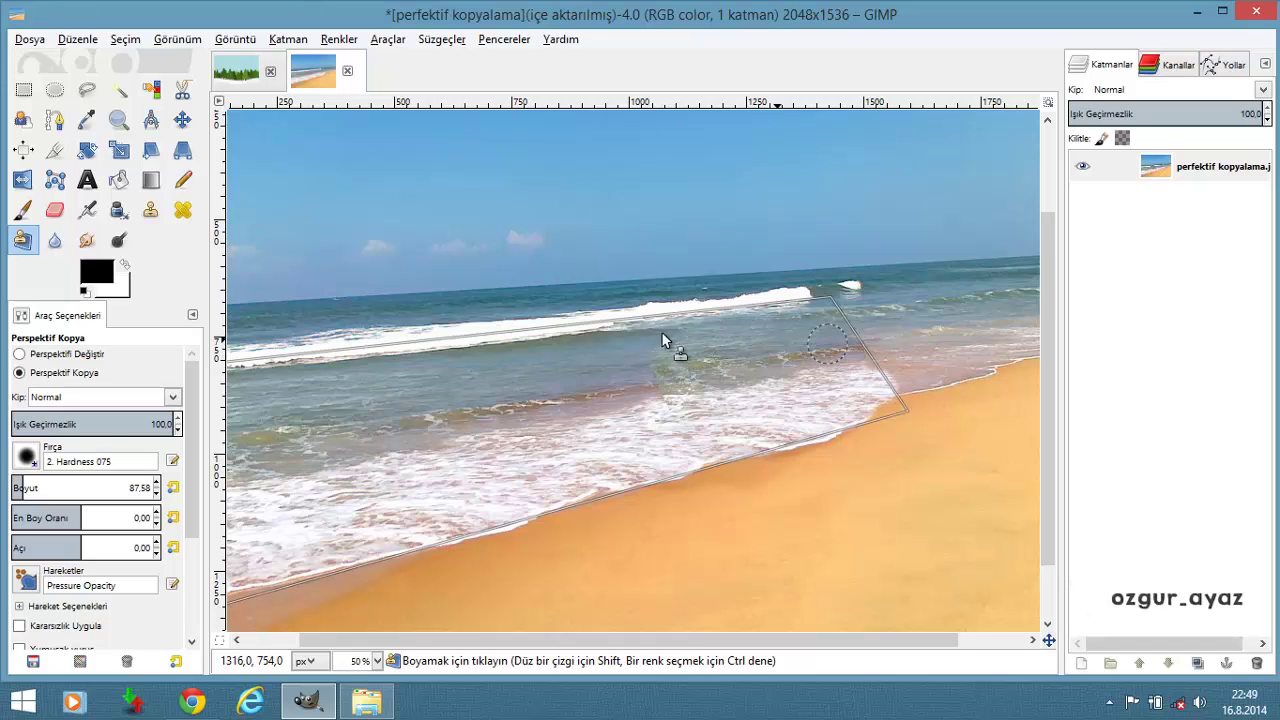
pyautogui.press('-')
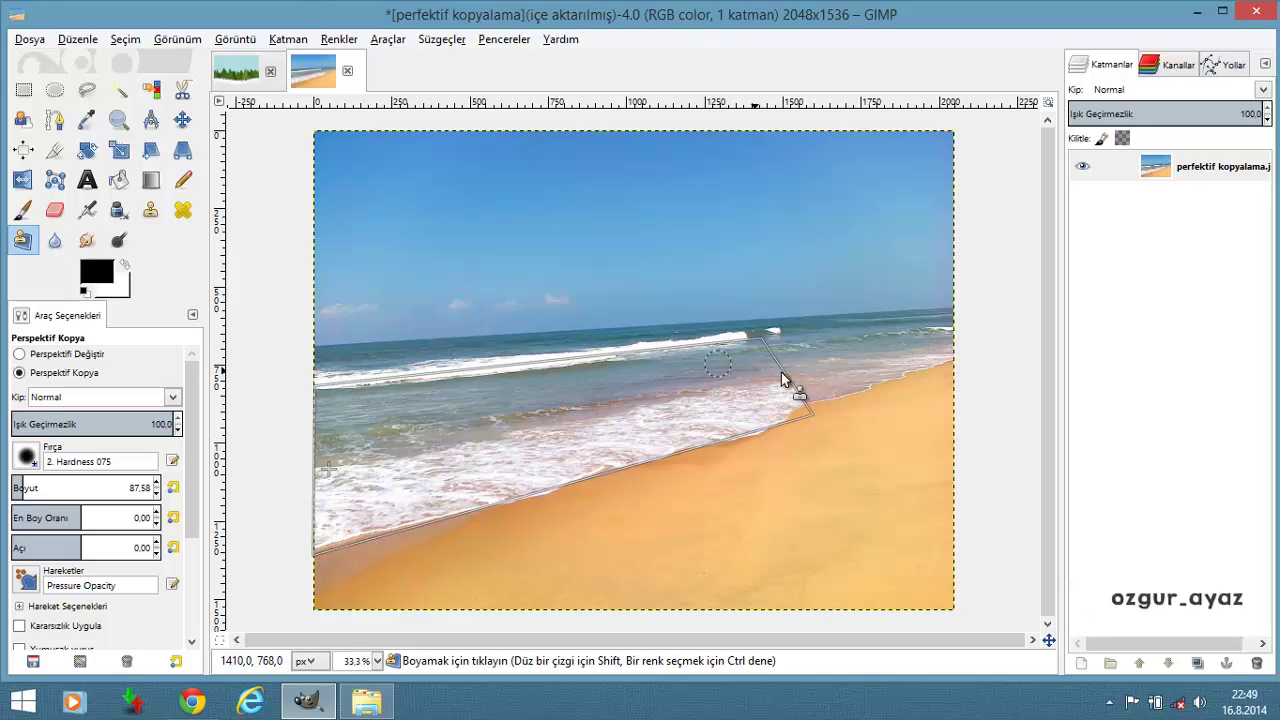
# Realign the perspective plane's right corners to the right border and lower its bottom-left corner
pyautogui.click(60, 354)
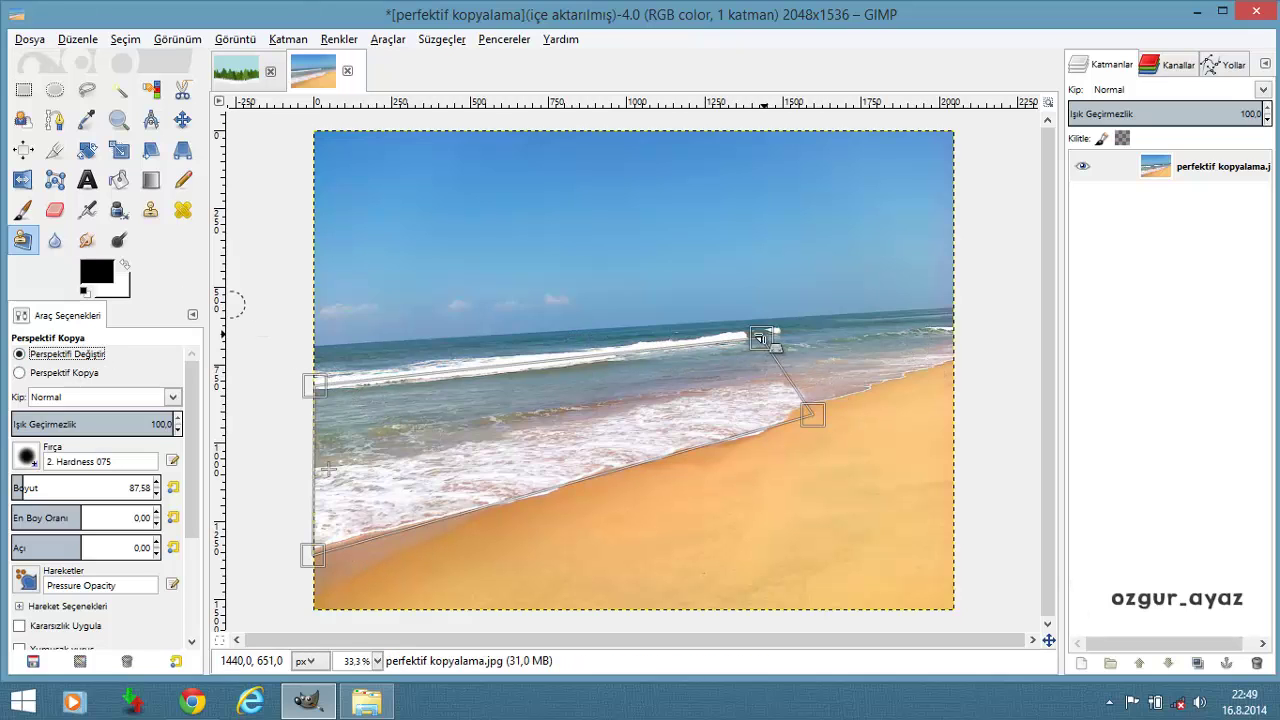
pyautogui.moveTo(764, 338); pyautogui.dragTo(950, 318)
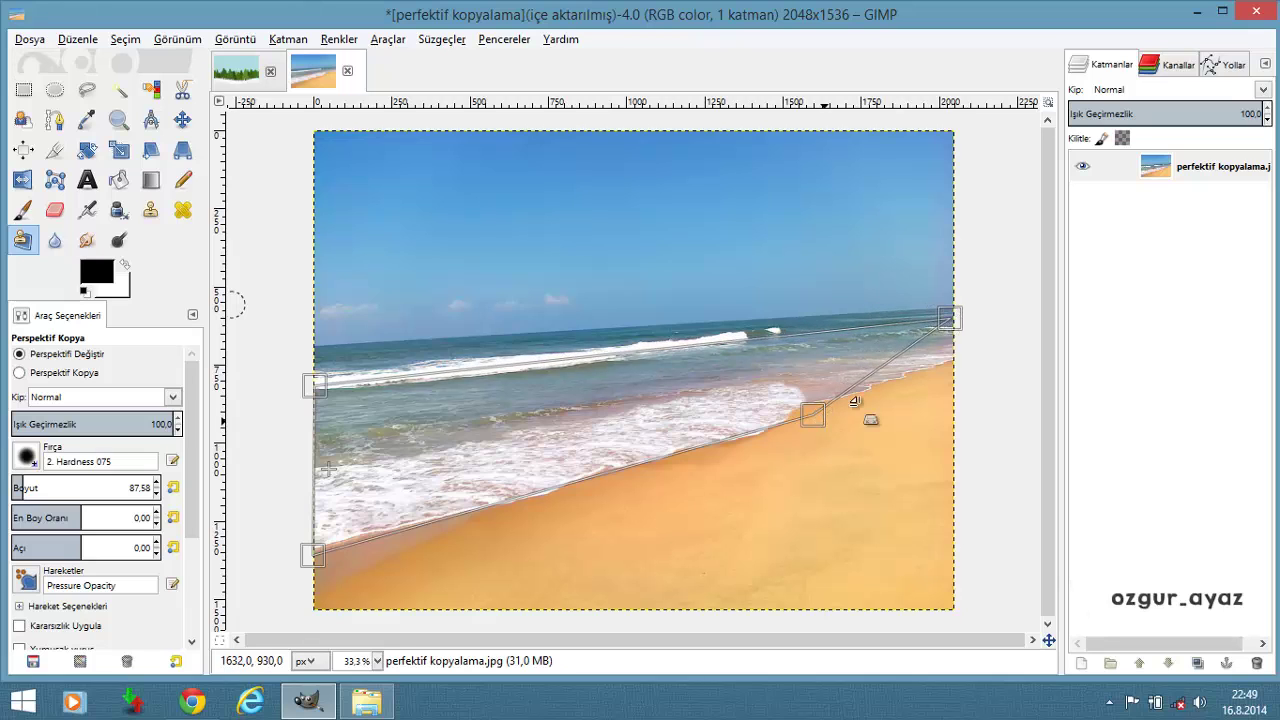
pyautogui.moveTo(812, 414); pyautogui.dragTo(944, 359)
pyautogui.press('-')
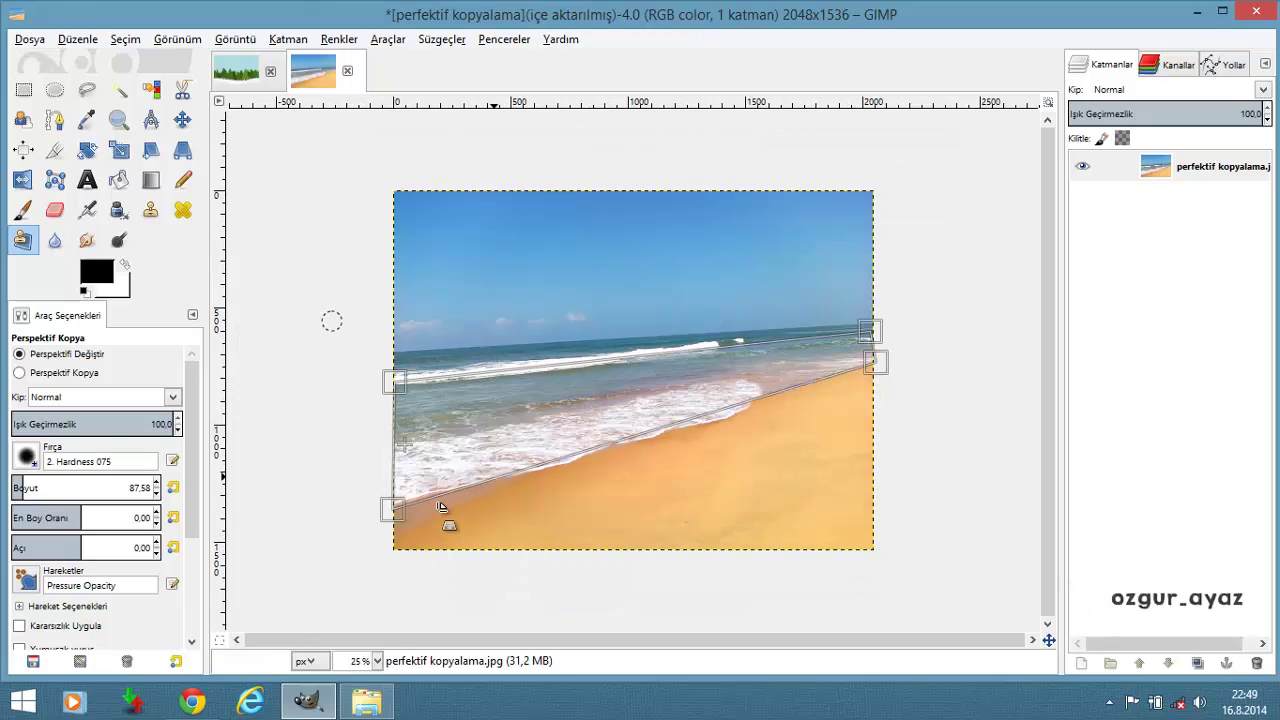
pyautogui.moveTo(391, 510); pyautogui.dragTo(388, 523)
pyautogui.moveTo(387, 528); pyautogui.dragTo(387, 530)
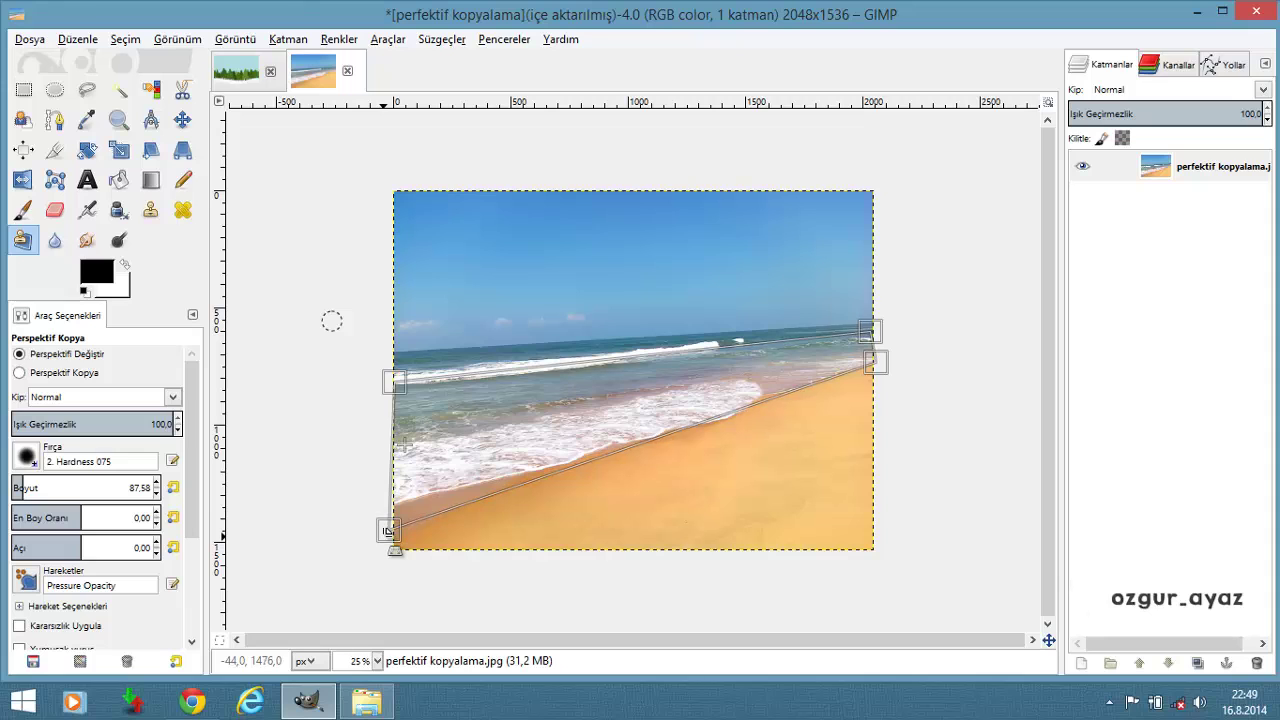
# Set a clone source at the lower-left surf and clone foam along the right beach edge
pyautogui.click(93, 376)
pyautogui.press('+')
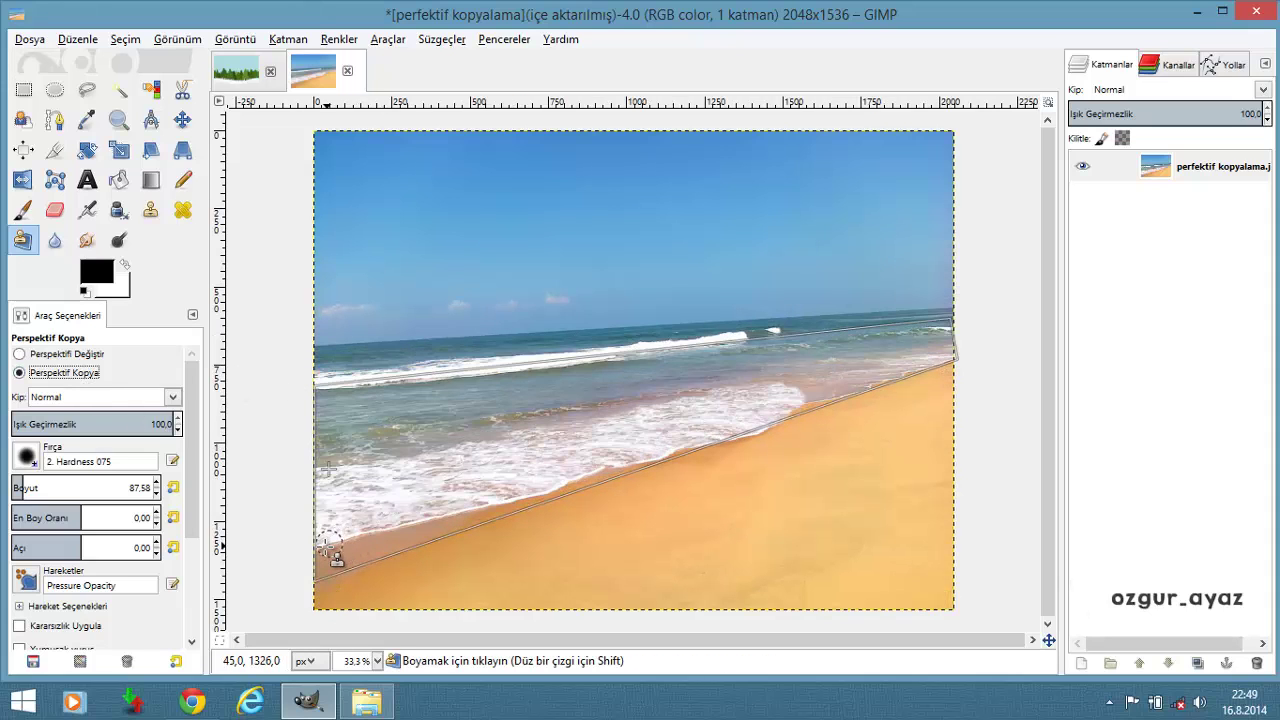
pyautogui.keyDown('ctrl'); pyautogui.click(327, 545); pyautogui.keyUp('ctrl')
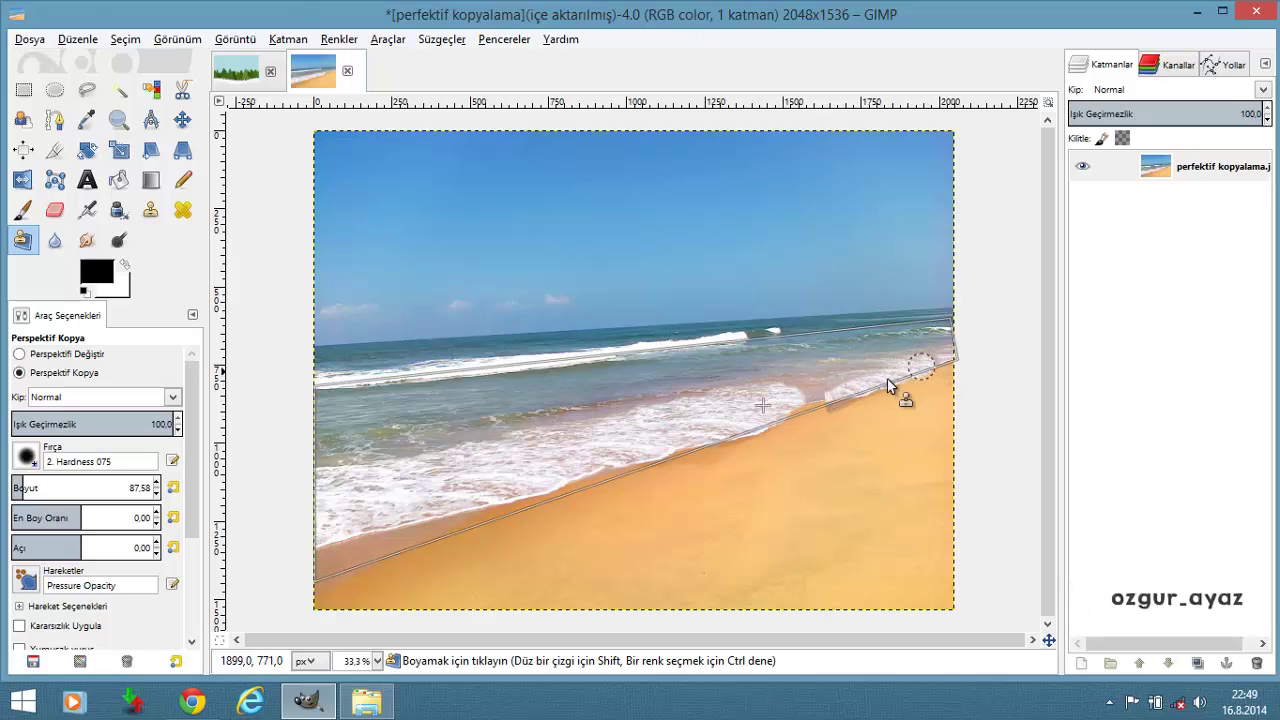
pyautogui.moveTo(827, 405); pyautogui.dragTo(884, 360)
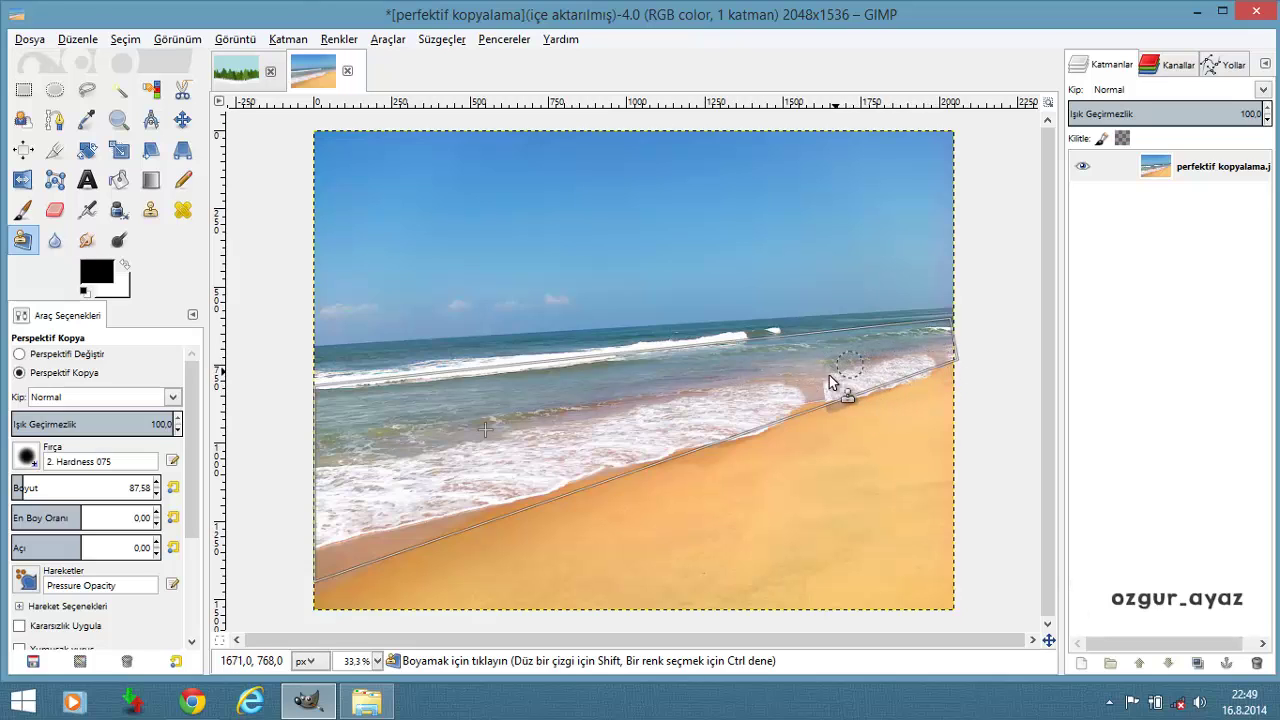
pyautogui.moveTo(820, 400)
pyautogui.mouseDown()
pyautogui.moveTo(829, 405)
pyautogui.moveTo(798, 408)
pyautogui.moveTo(940, 358)
pyautogui.mouseUp()
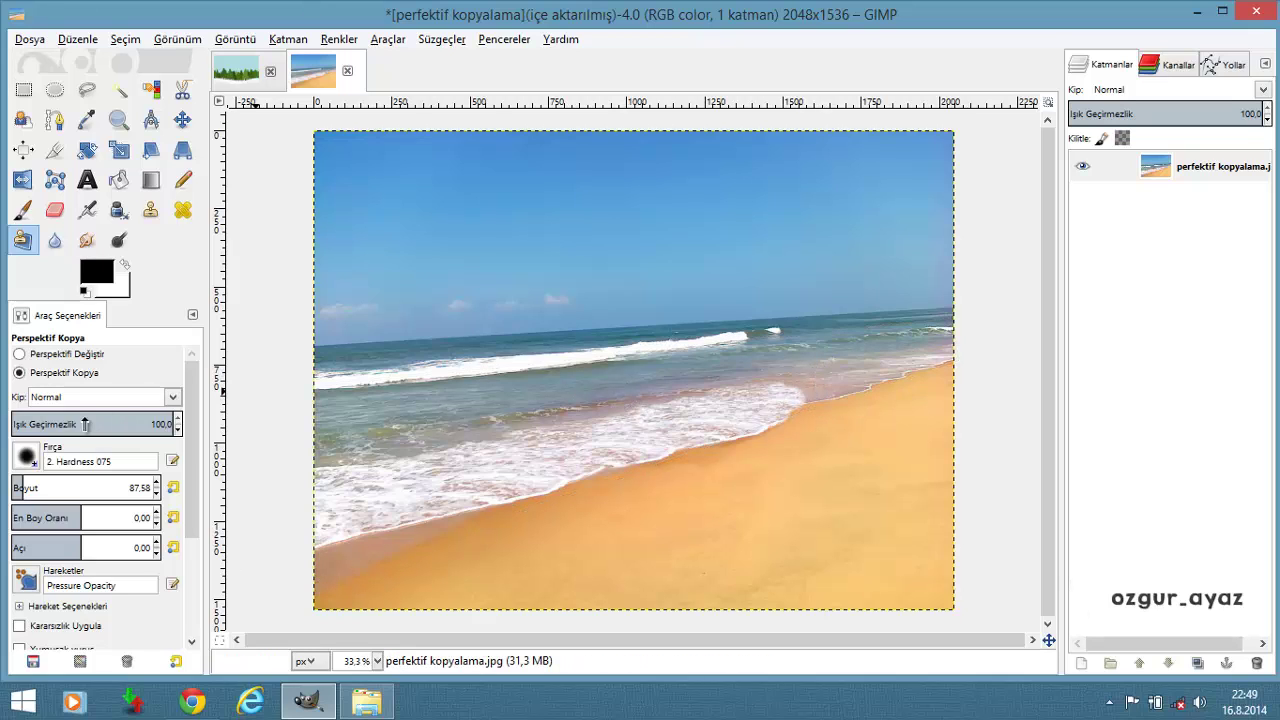
pyautogui.click(150, 210)
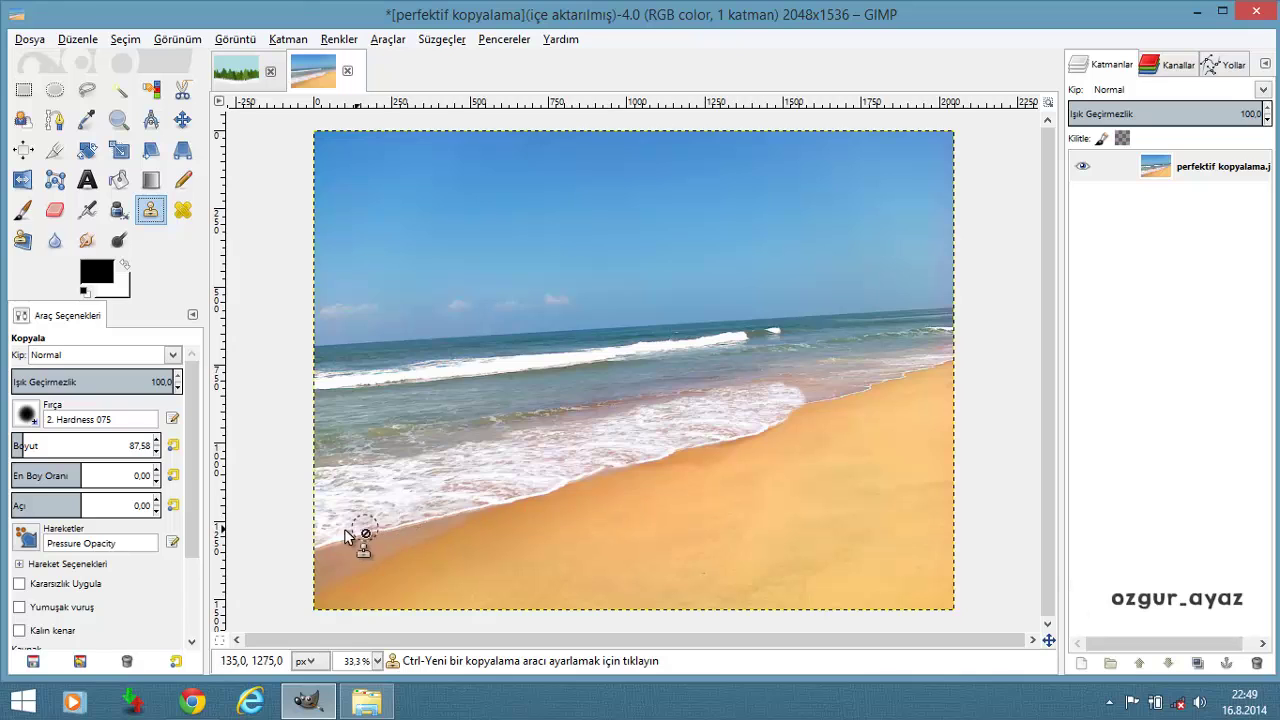
pyautogui.keyDown('ctrl'); pyautogui.click(324, 546); pyautogui.keyUp('ctrl')
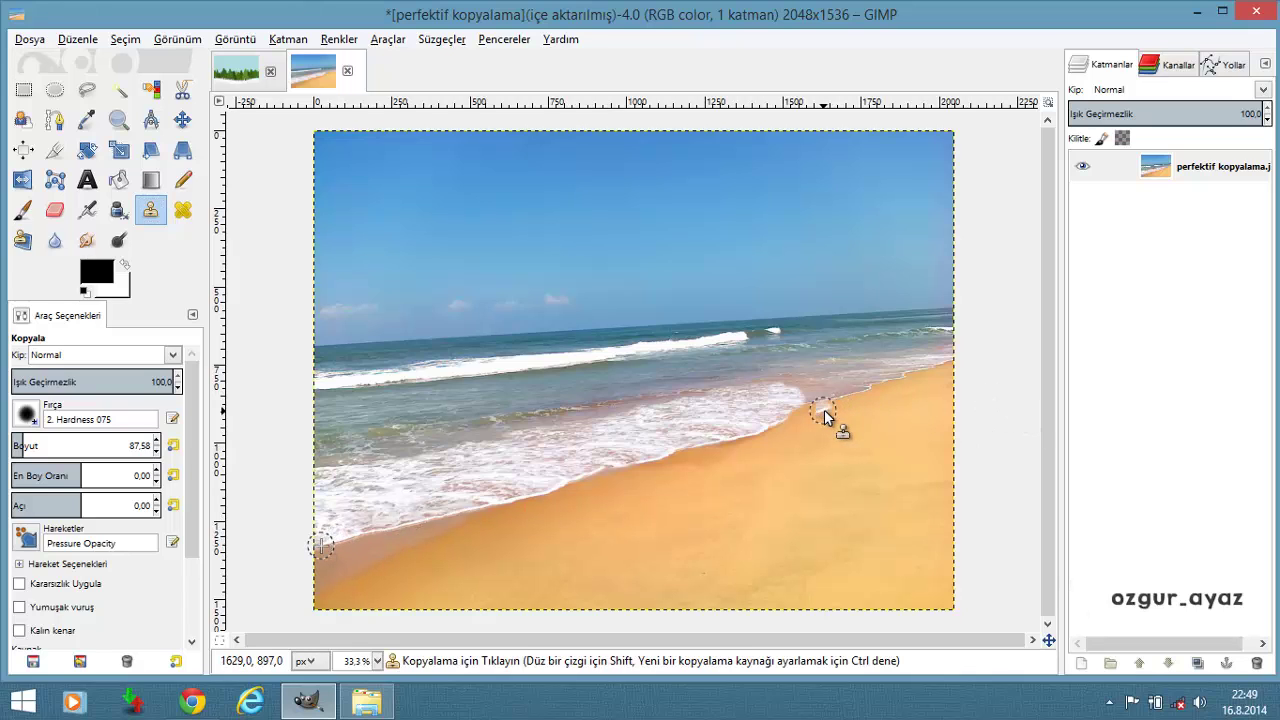
pyautogui.moveTo(829, 413); pyautogui.dragTo(900, 388)
pyautogui.moveTo(829, 409)
pyautogui.mouseDown()
pyautogui.moveTo(920, 369)
pyautogui.moveTo(894, 400)
pyautogui.moveTo(953, 381)
pyautogui.moveTo(951, 364)
pyautogui.moveTo(920, 329)
pyautogui.moveTo(897, 362)
pyautogui.moveTo(893, 341)
pyautogui.moveTo(860, 345)
pyautogui.moveTo(820, 382)
pyautogui.mouseUp()
pyautogui.hotkey('ctrl', 'z')
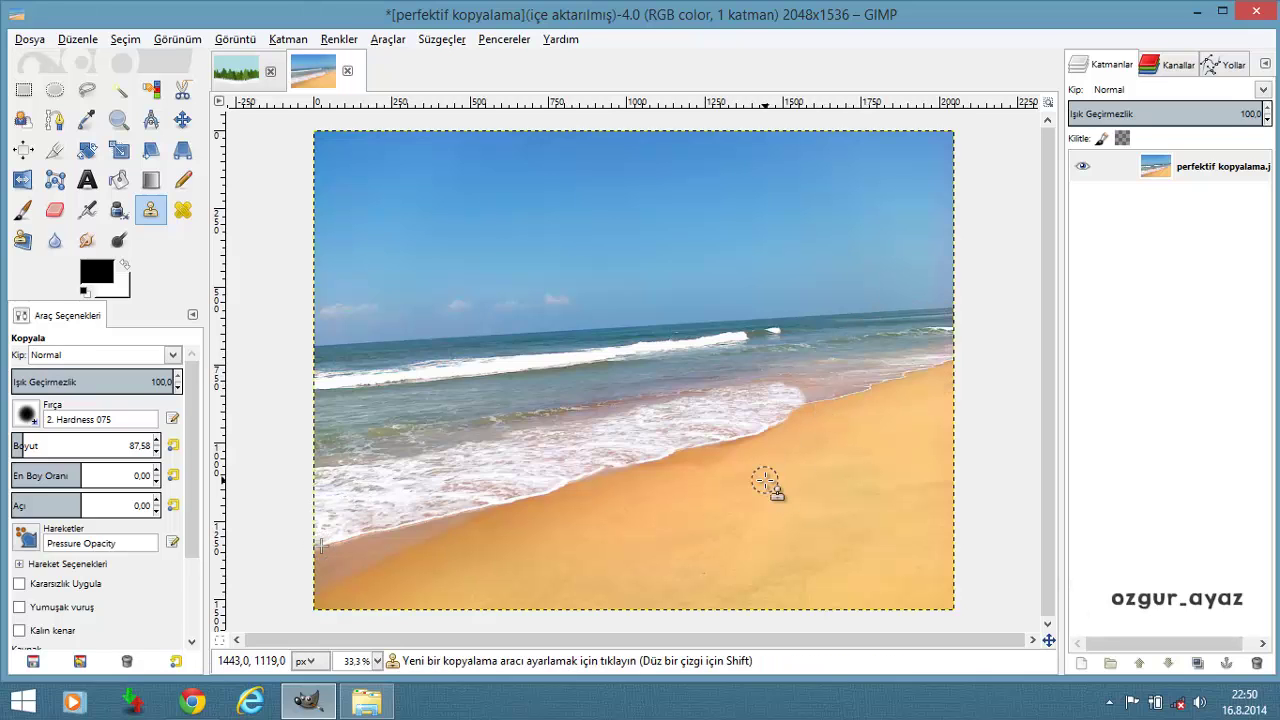
pyautogui.scroll(1, 718, 473)
pyautogui.scroll(1, 718, 473)
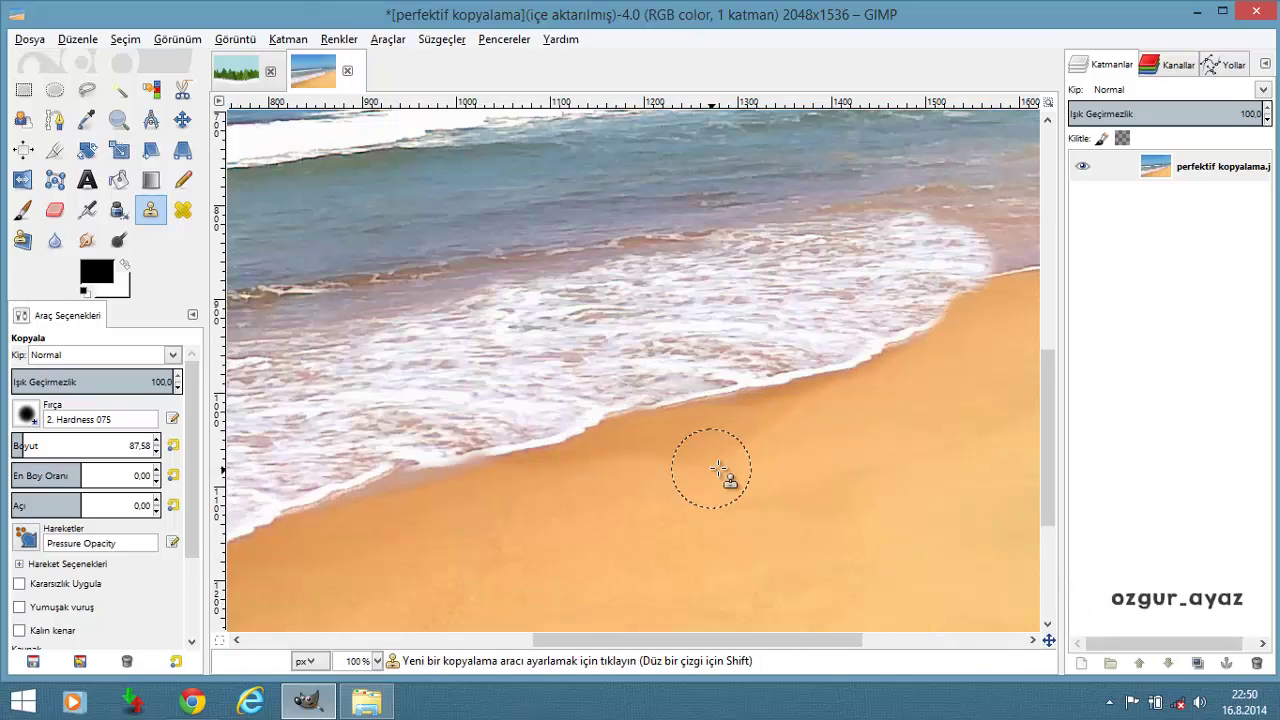
pyautogui.scroll(-1, 840, 440)
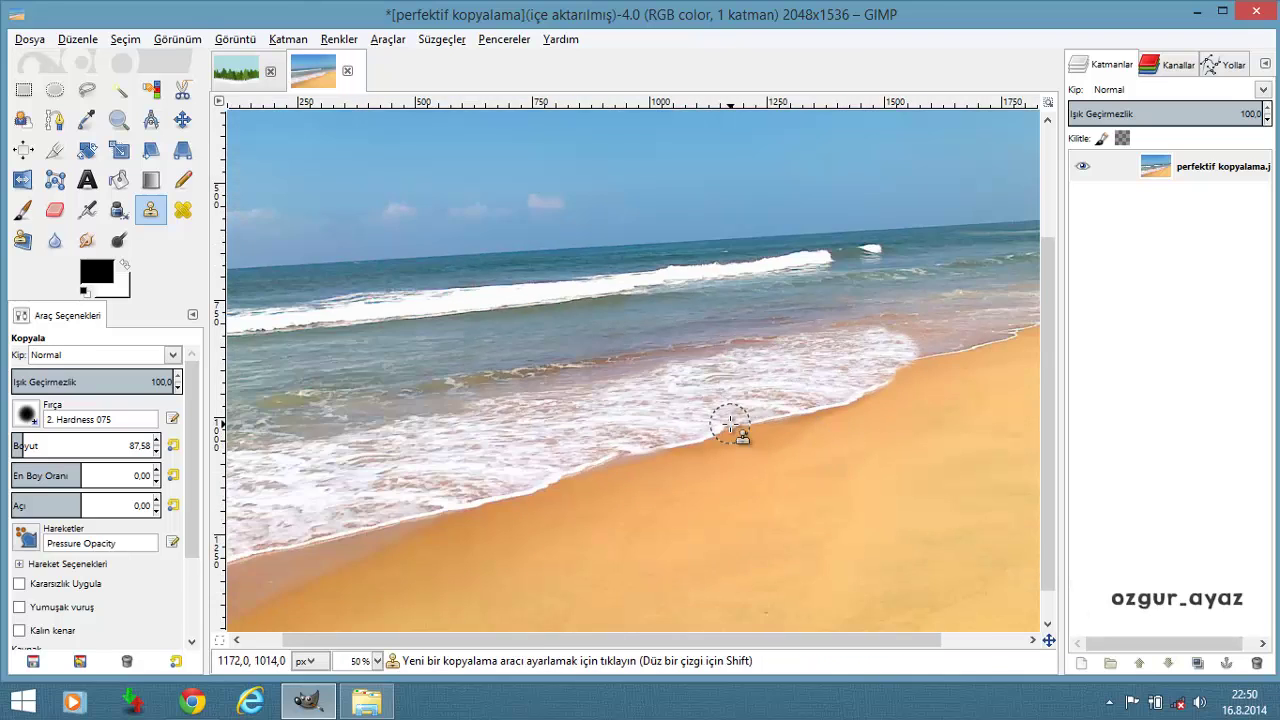
pyautogui.scroll(-1, 735, 424)
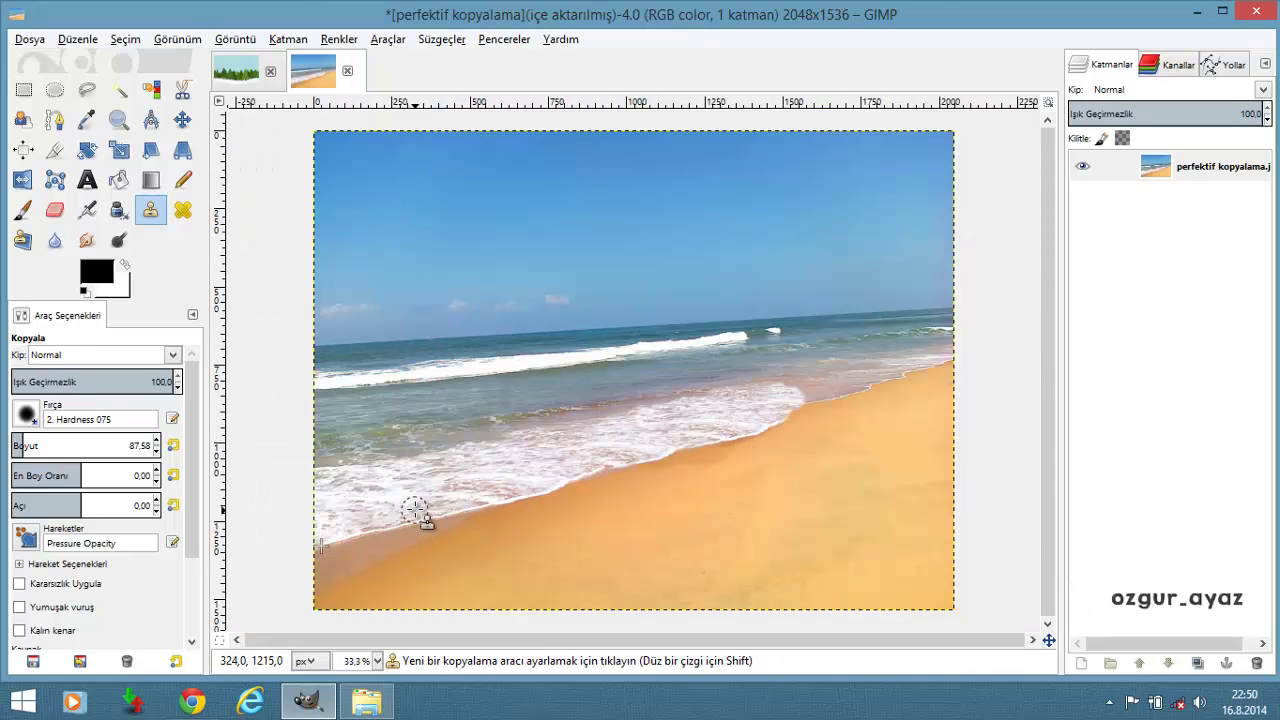
pyautogui.scroll(-1, 414, 514)
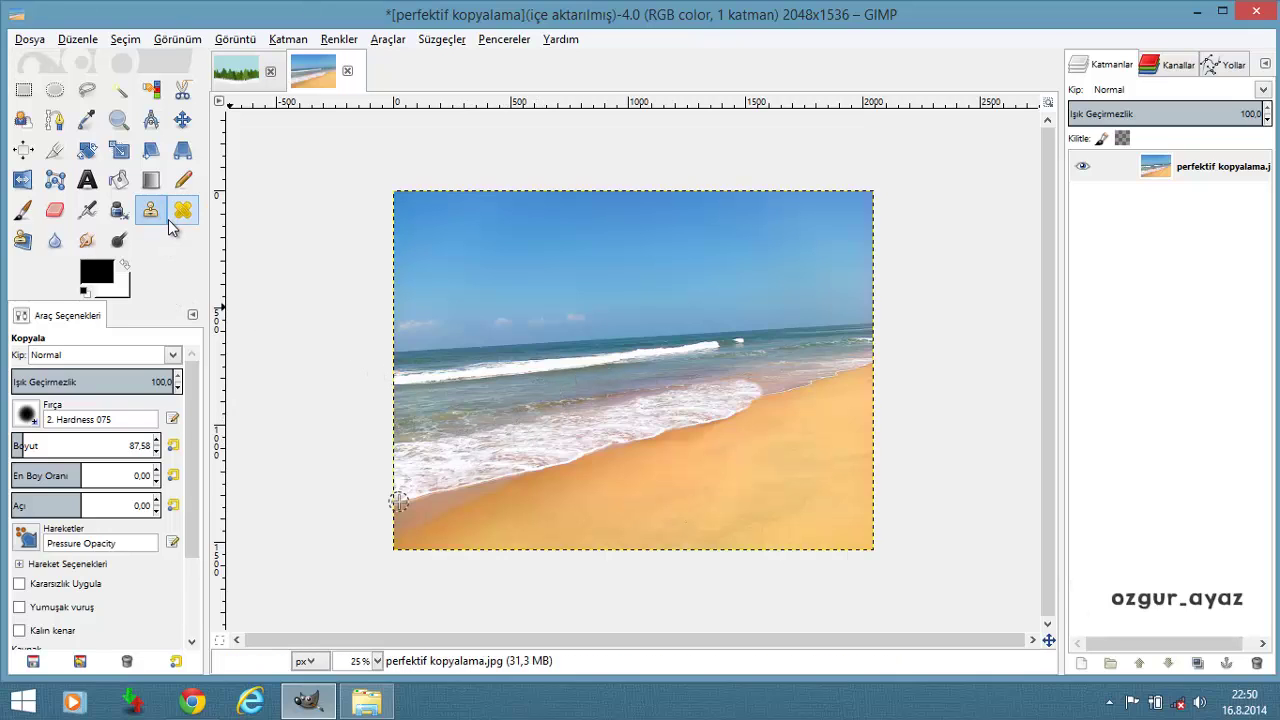
# Select the Blur/Sharpen tool and adjust its stroke opacity
pyautogui.click(22, 240)
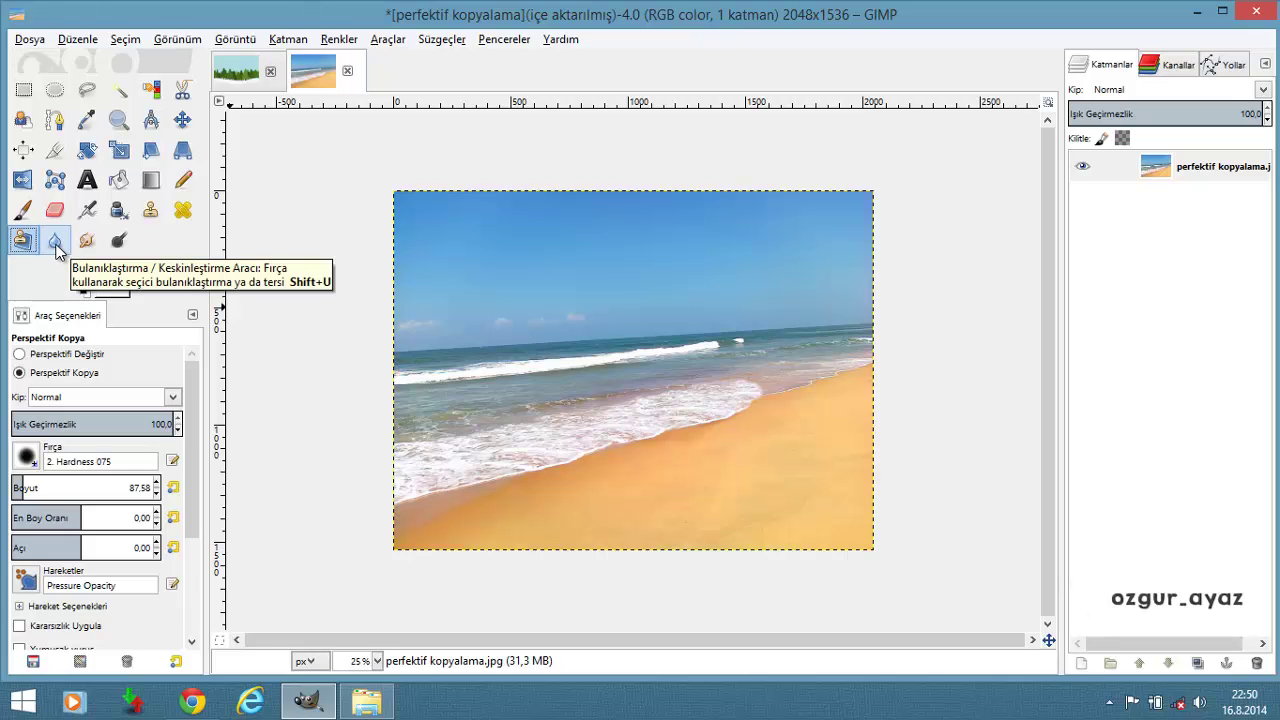
pyautogui.click(55, 240)
pyautogui.keyDown('ctrl'); pyautogui.scroll(2, 665, 445); pyautogui.keyUp('ctrl')
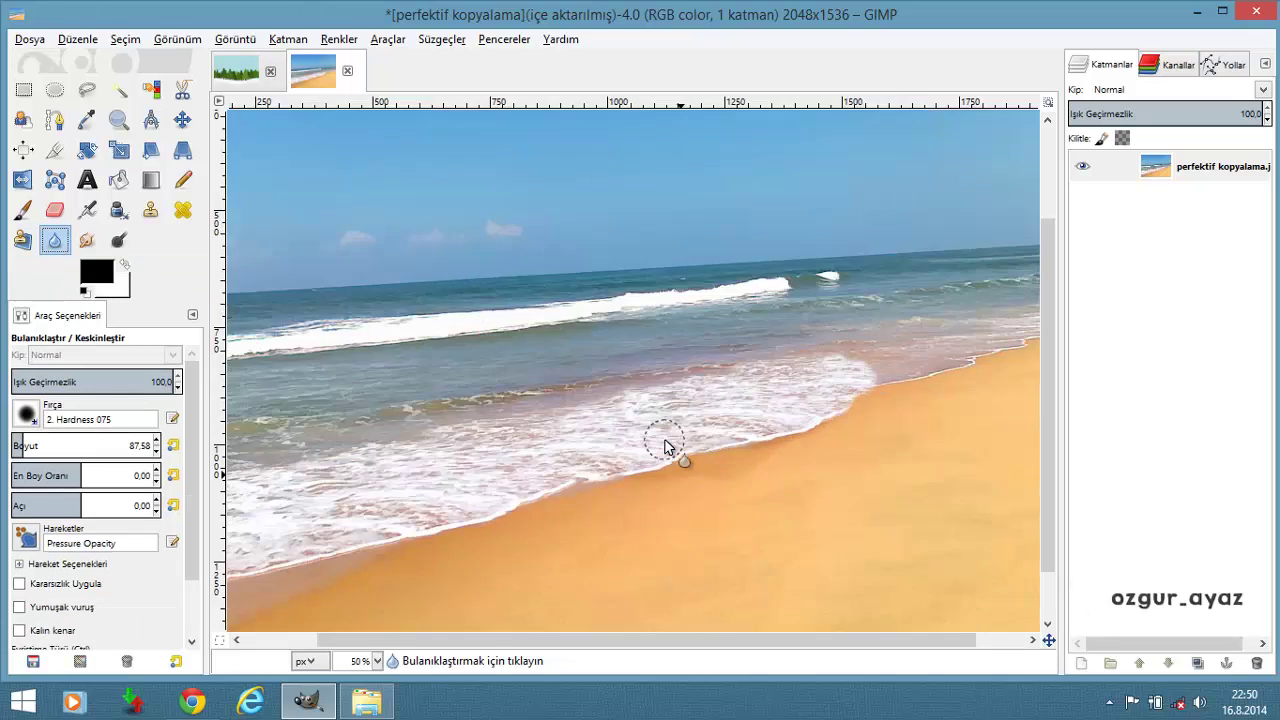
pyautogui.keyDown('ctrl'); pyautogui.scroll(2, 665, 445); pyautogui.keyUp('ctrl')
pyautogui.keyDown('ctrl'); pyautogui.scroll(-2, 665, 442); pyautogui.keyUp('ctrl')
pyautogui.keyDown('ctrl'); pyautogui.scroll(2, 679, 449); pyautogui.keyUp('ctrl')
pyautogui.keyDown('ctrl'); pyautogui.scroll(1, 720, 476); pyautogui.keyUp('ctrl')
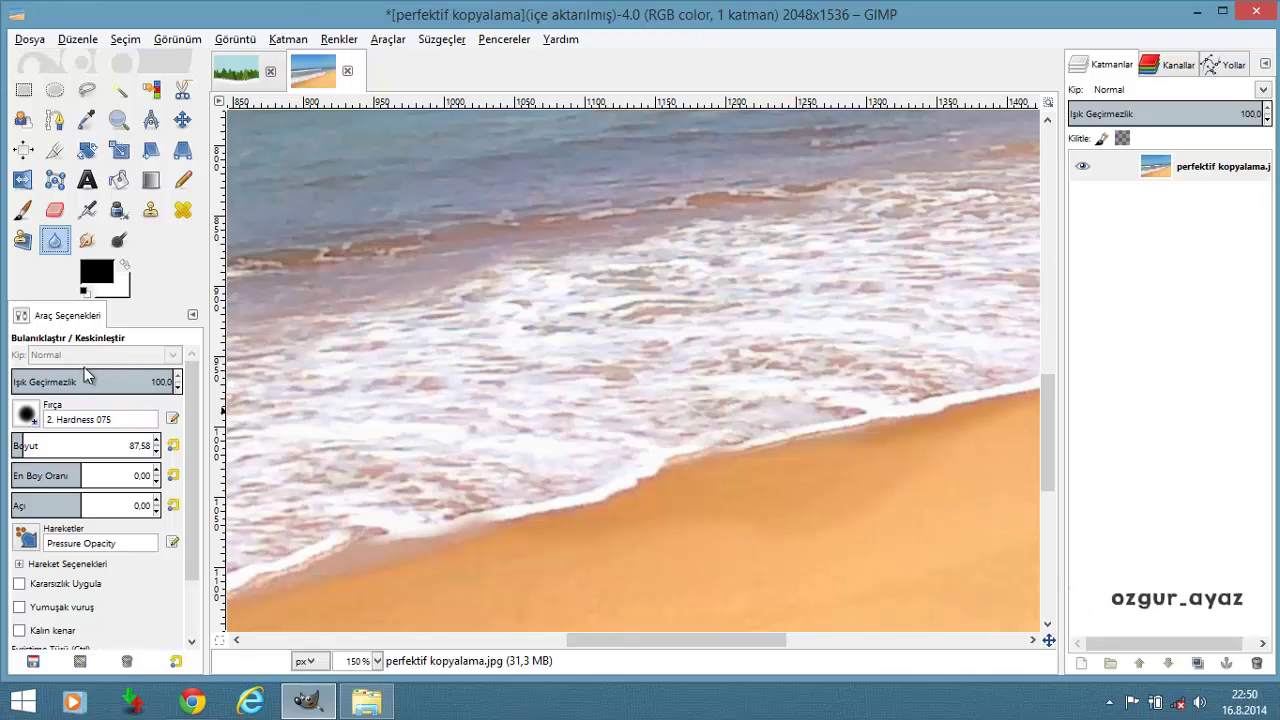
pyautogui.click(165, 381)
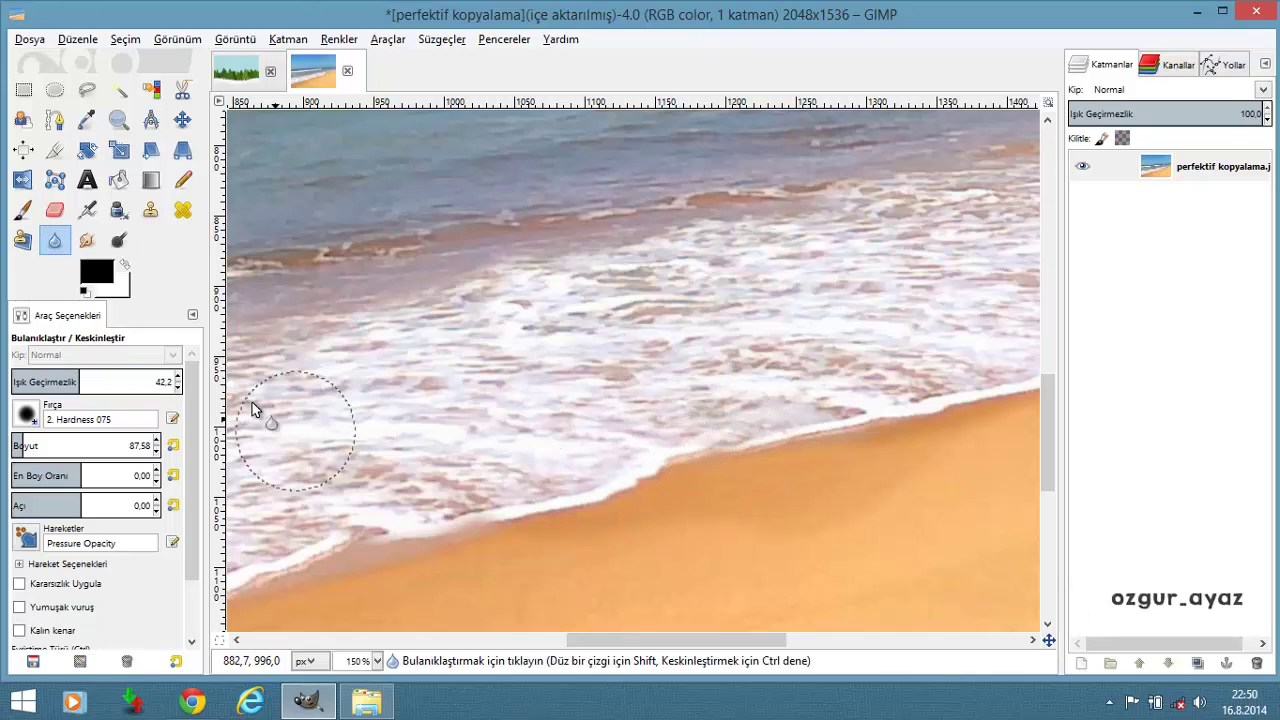
pyautogui.moveTo(100, 386); pyautogui.dragTo(200, 390)
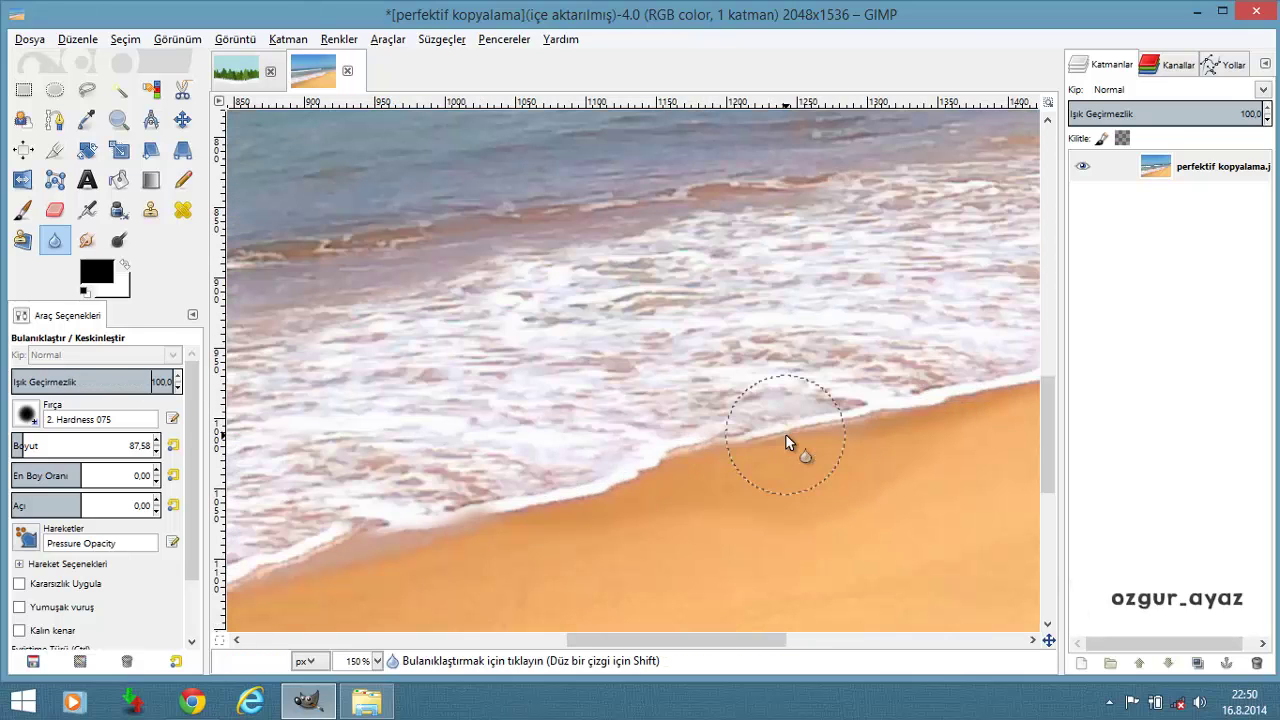
# Blur the foam edge along the shoreline, with Ctrl toggling to sharpen
pyautogui.moveTo(787, 443)
pyautogui.mouseDown()
pyautogui.moveTo(760, 423)
pyautogui.moveTo(657, 457)
pyautogui.moveTo(782, 455)
pyautogui.moveTo(723, 428)
pyautogui.moveTo(766, 391)
pyautogui.moveTo(757, 474)
pyautogui.moveTo(775, 440)
pyautogui.moveTo(663, 470)
pyautogui.moveTo(751, 449)
pyautogui.mouseUp()
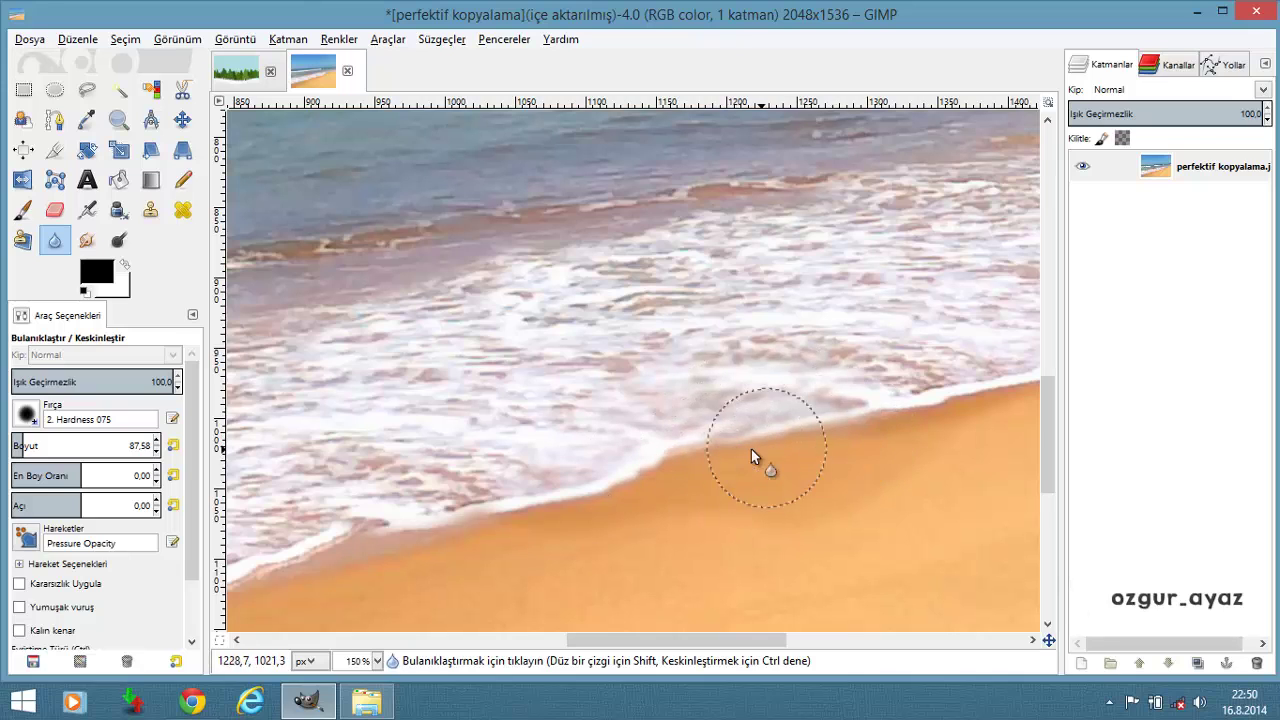
pyautogui.press('ctrl')
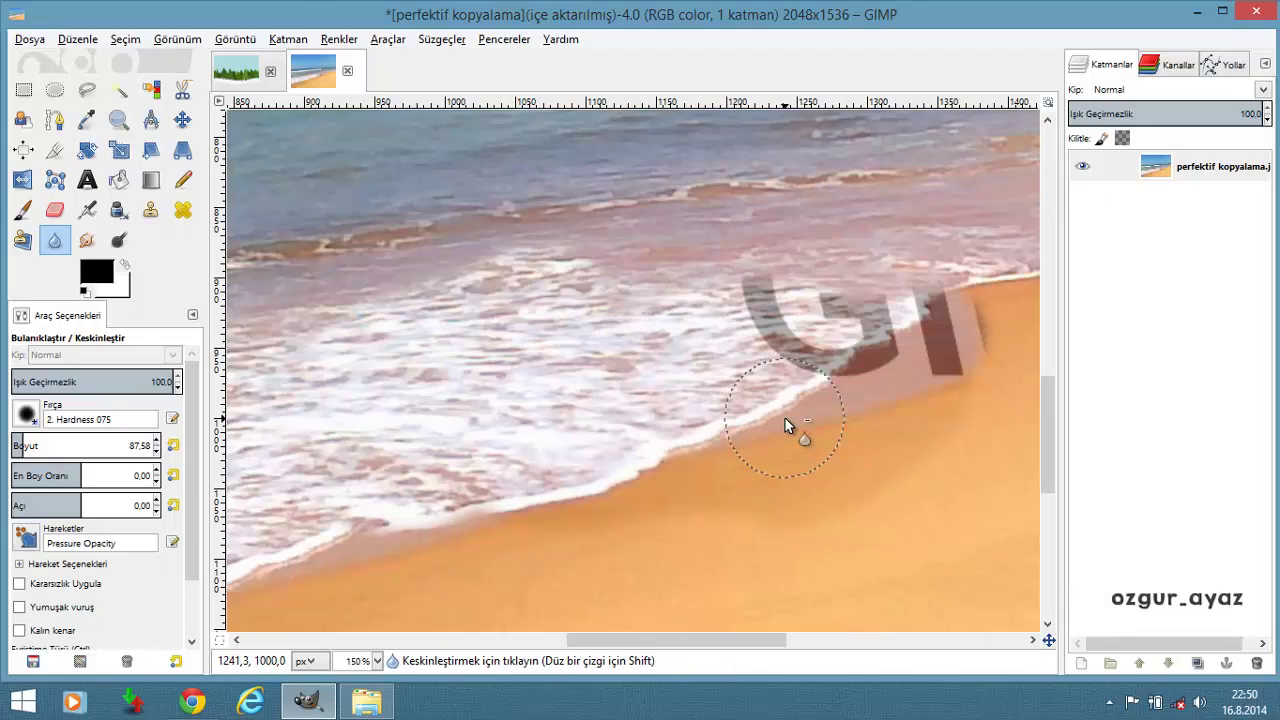
pyautogui.scroll(-3, 786, 414)
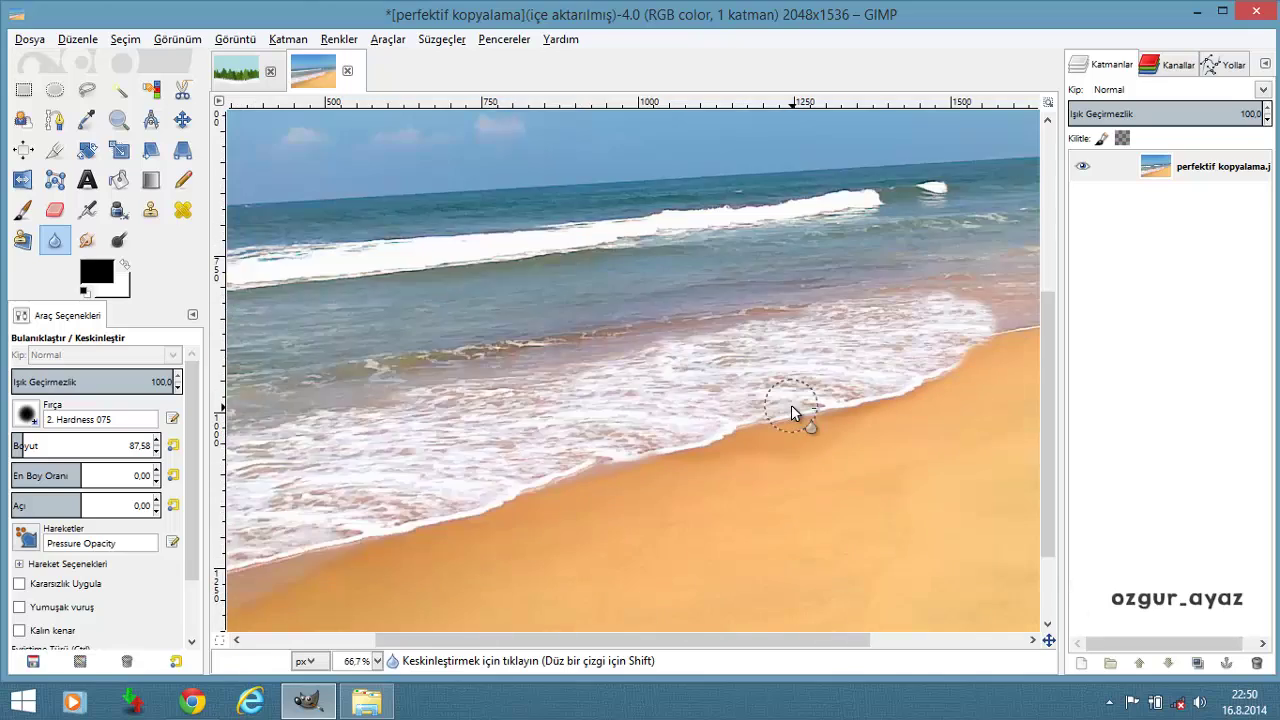
pyautogui.scroll(3, 580, 279)
pyautogui.scroll(-4, 640, 360)
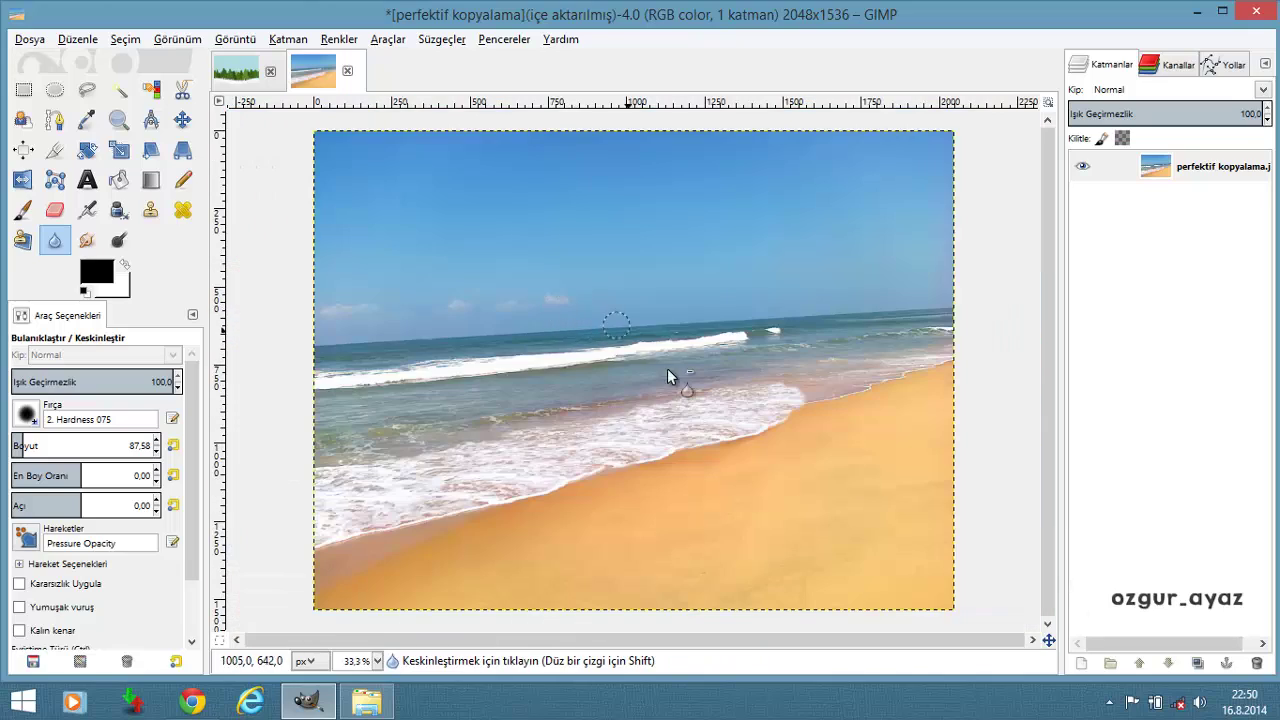
pyautogui.scroll(1, 465, 520)
pyautogui.scroll(4, 465, 518)
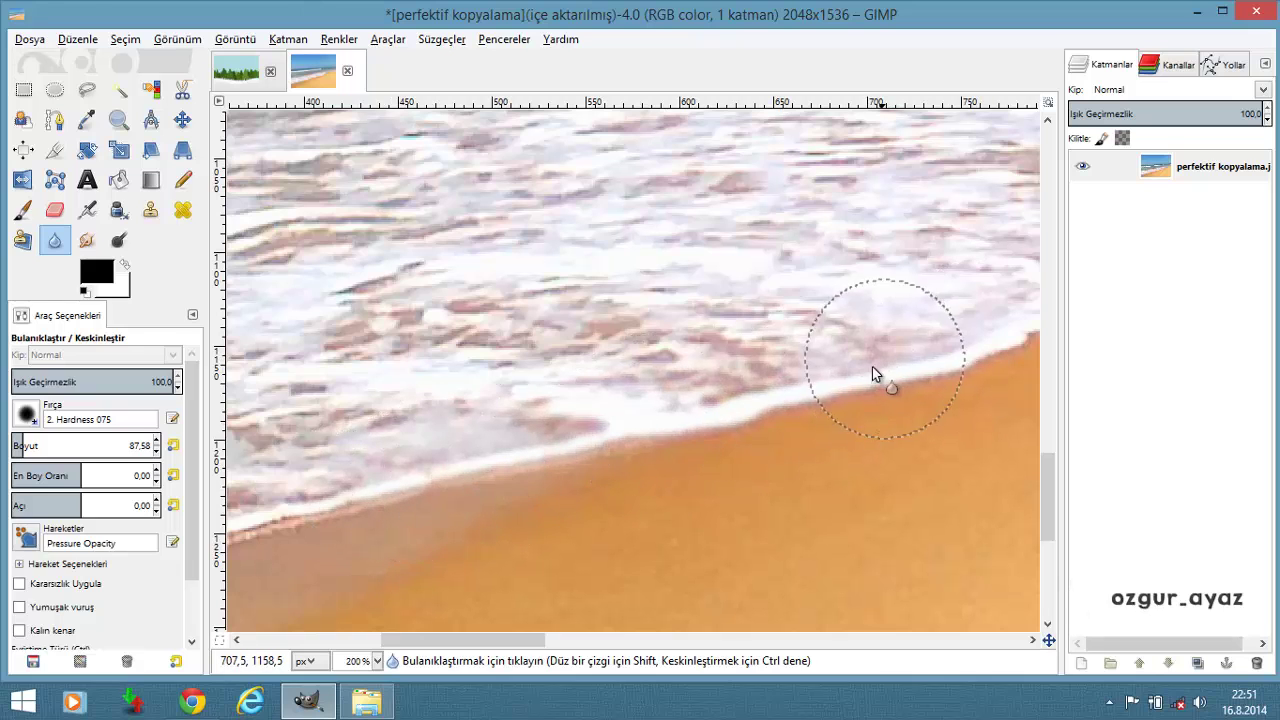
pyautogui.scroll(-2, 611, 467)
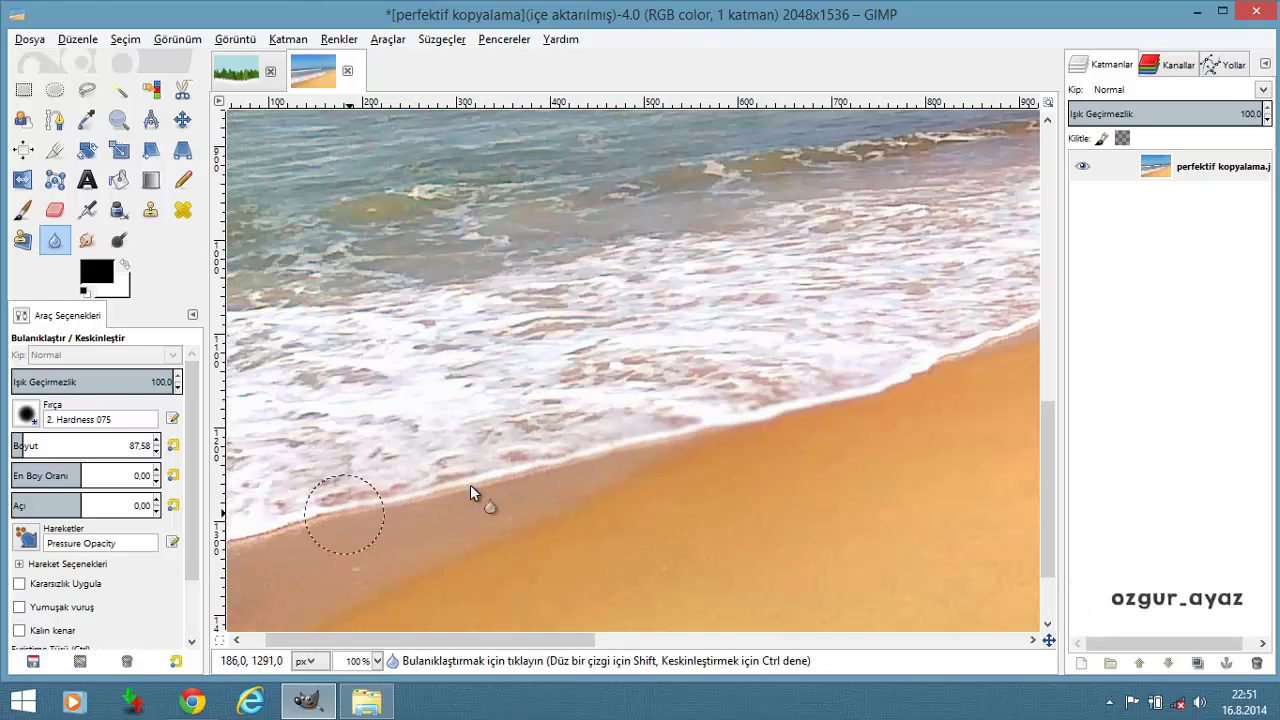
pyautogui.scroll(-3, 457, 461)
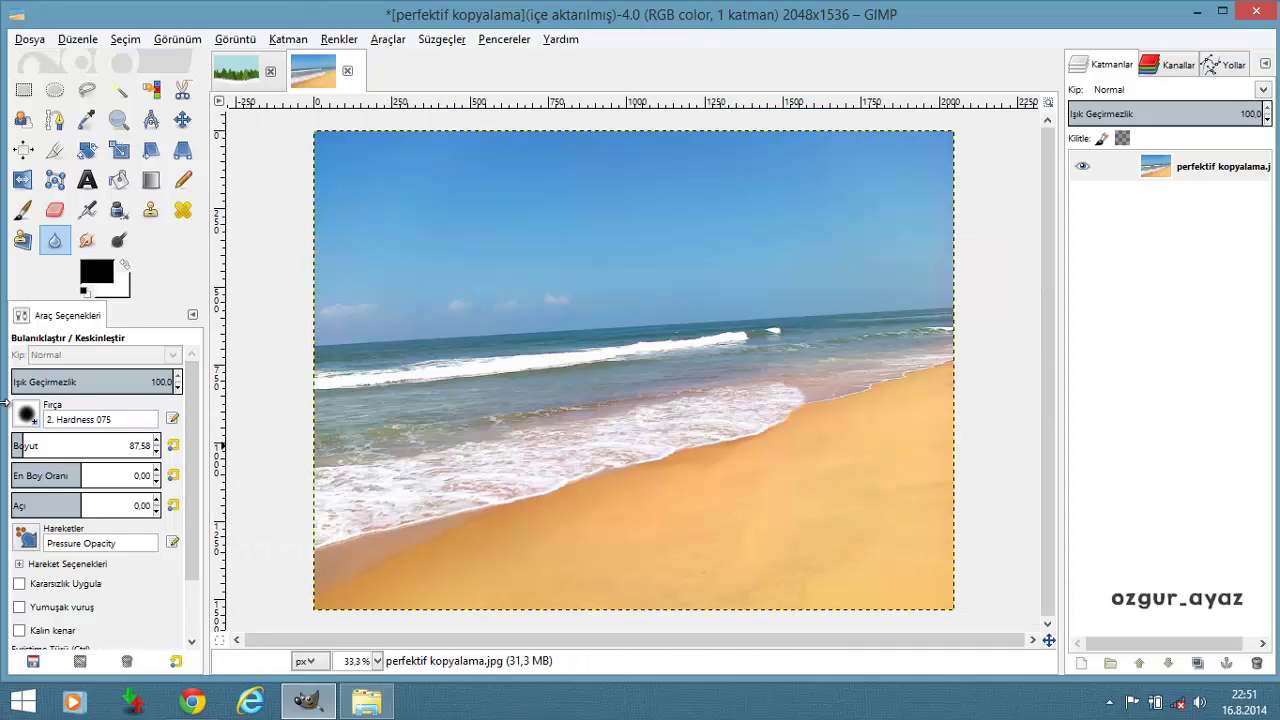
# Browse the available brush shapes and zoom to the lower-left surf
pyautogui.click(26, 415)
pyautogui.click(26, 415)
pyautogui.click(26, 415)
pyautogui.click(26, 415)
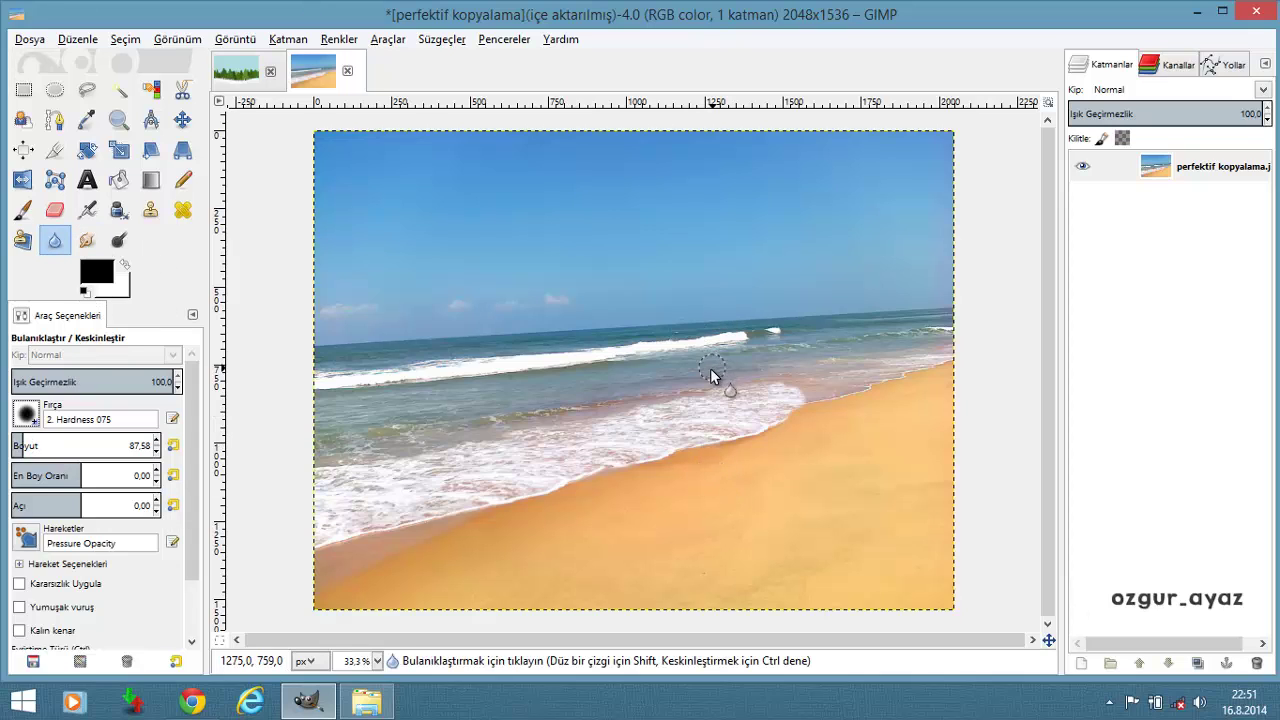
pyautogui.press('1')
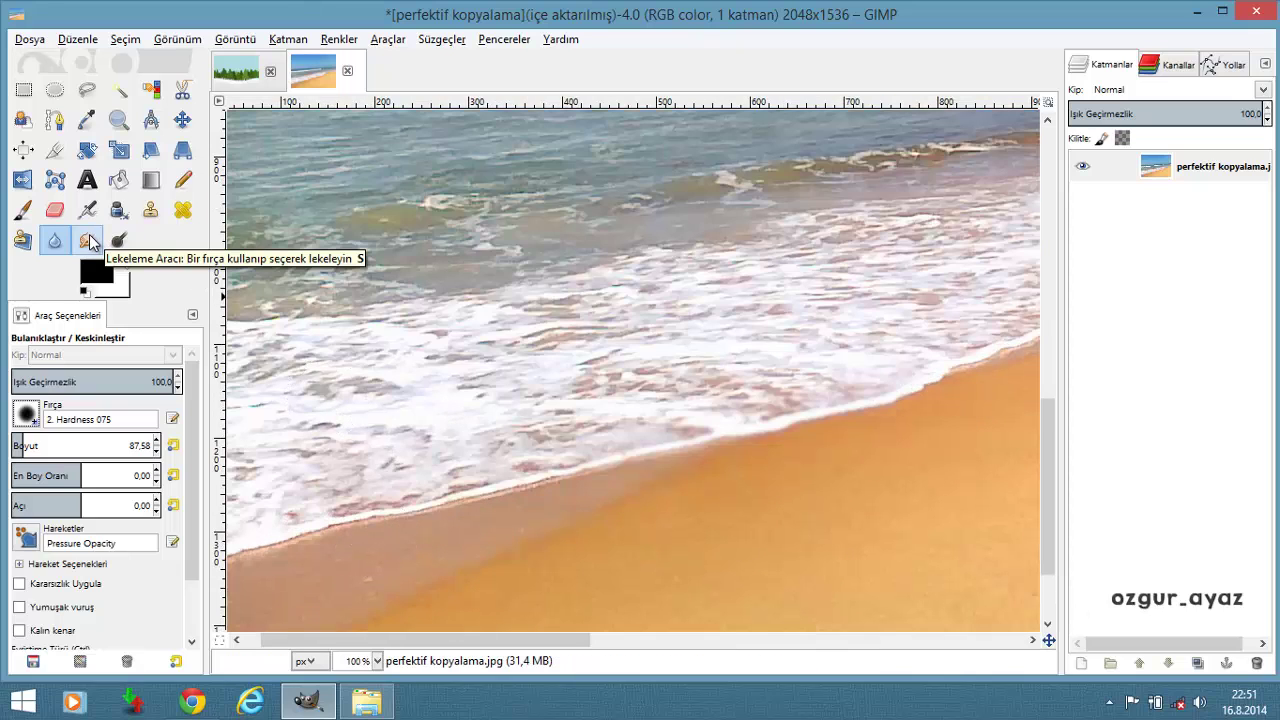
pyautogui.click(90, 242)
pyautogui.press('-')
pyautogui.press('-')
pyautogui.press('-')
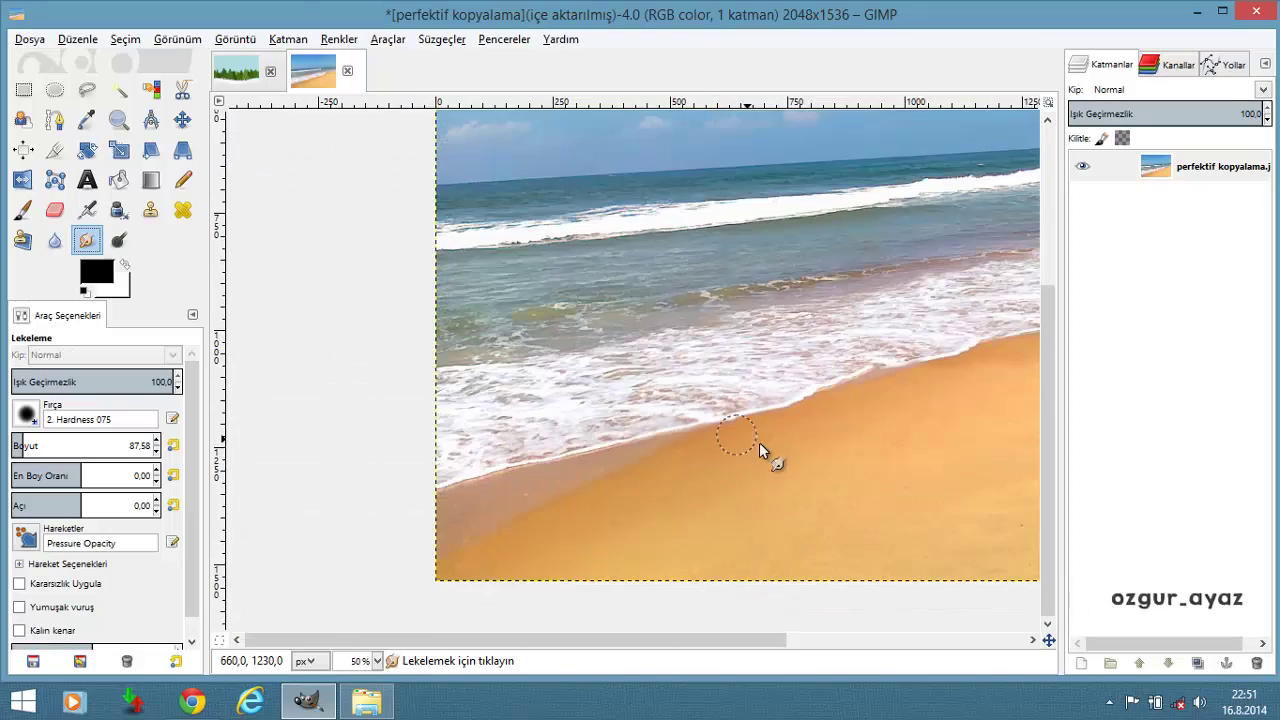
pyautogui.press('-')
pyautogui.press('1')
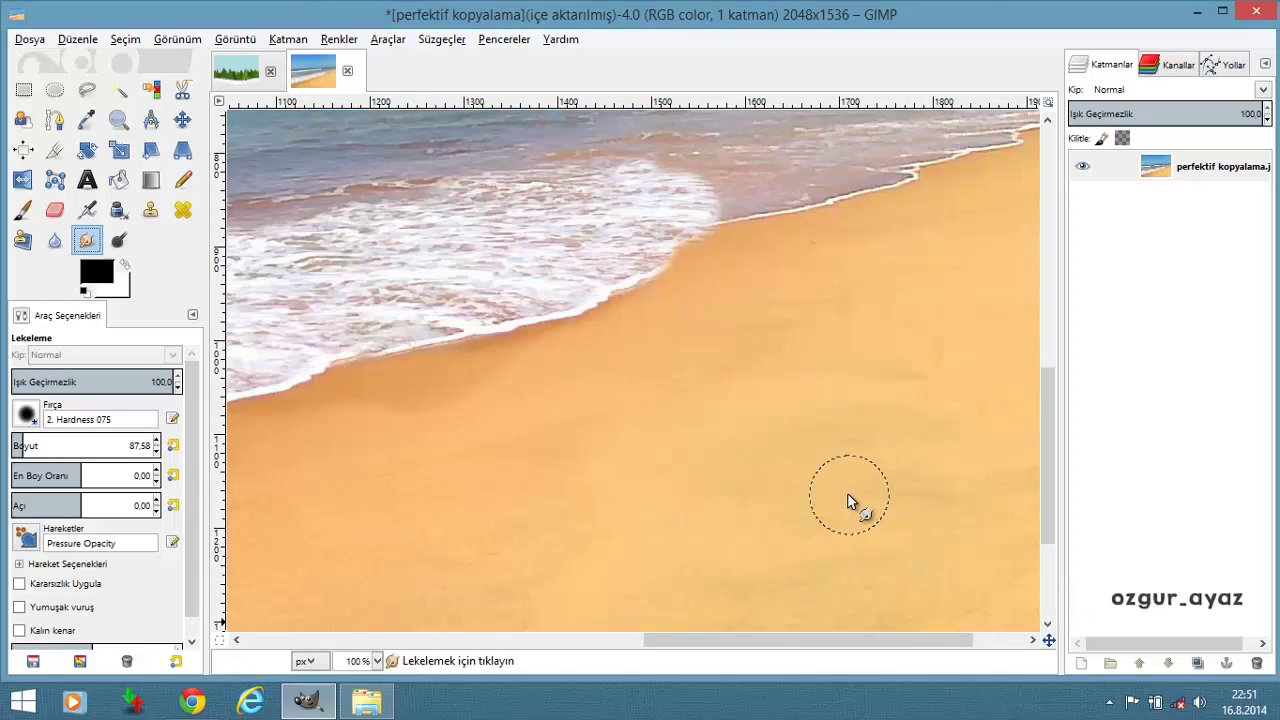
pyautogui.press('-')
pyautogui.press('-')
pyautogui.press('-')
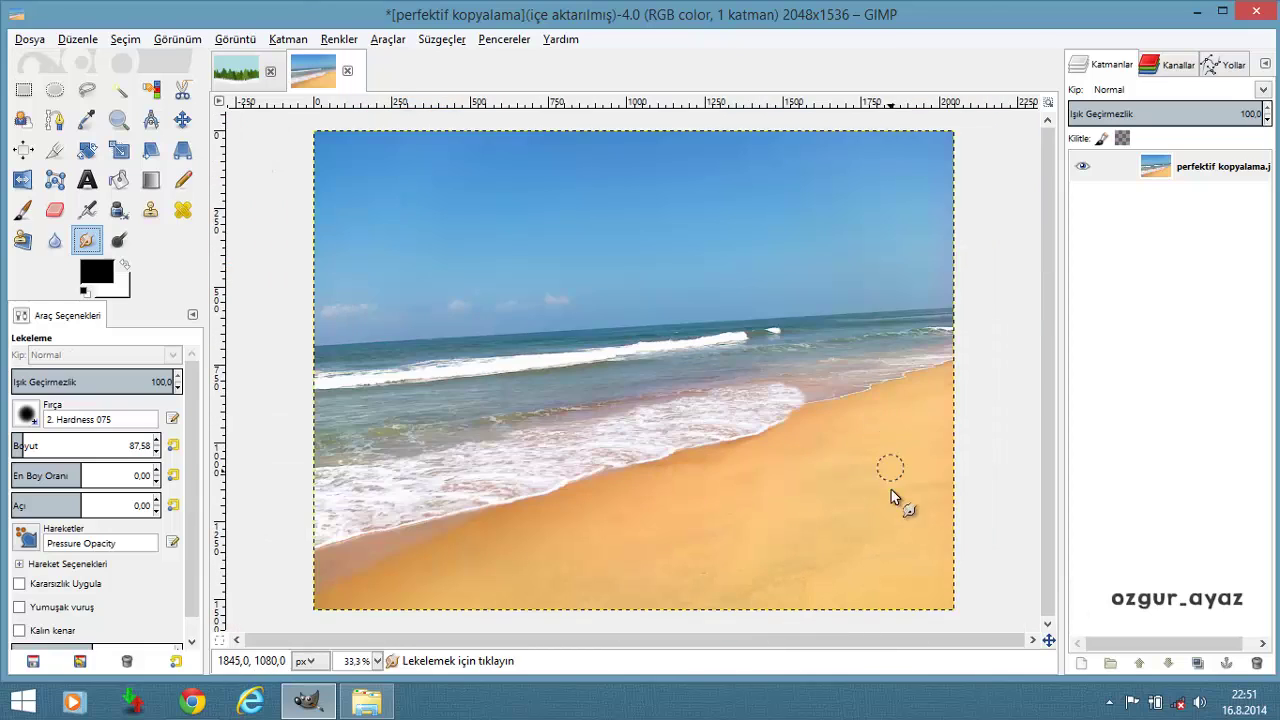
pyautogui.press('+')
pyautogui.press('+')
pyautogui.click(757, 447)
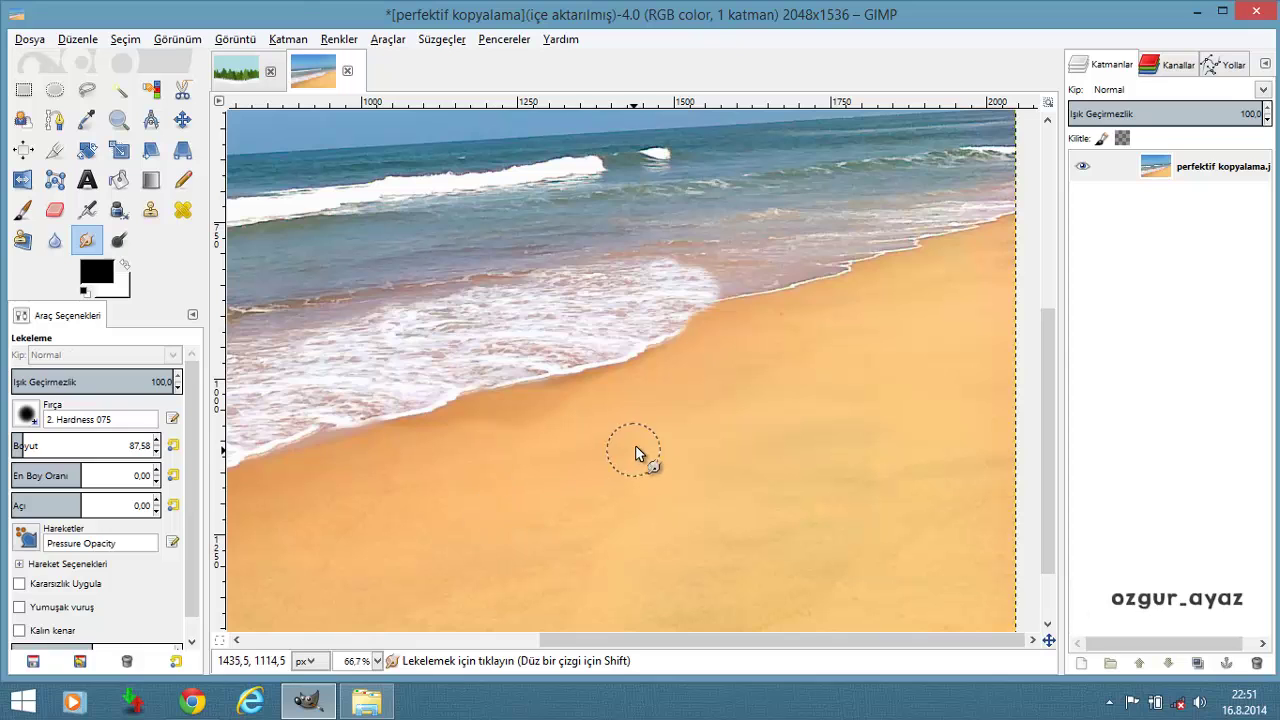
pyautogui.scroll(-1, 752, 421)
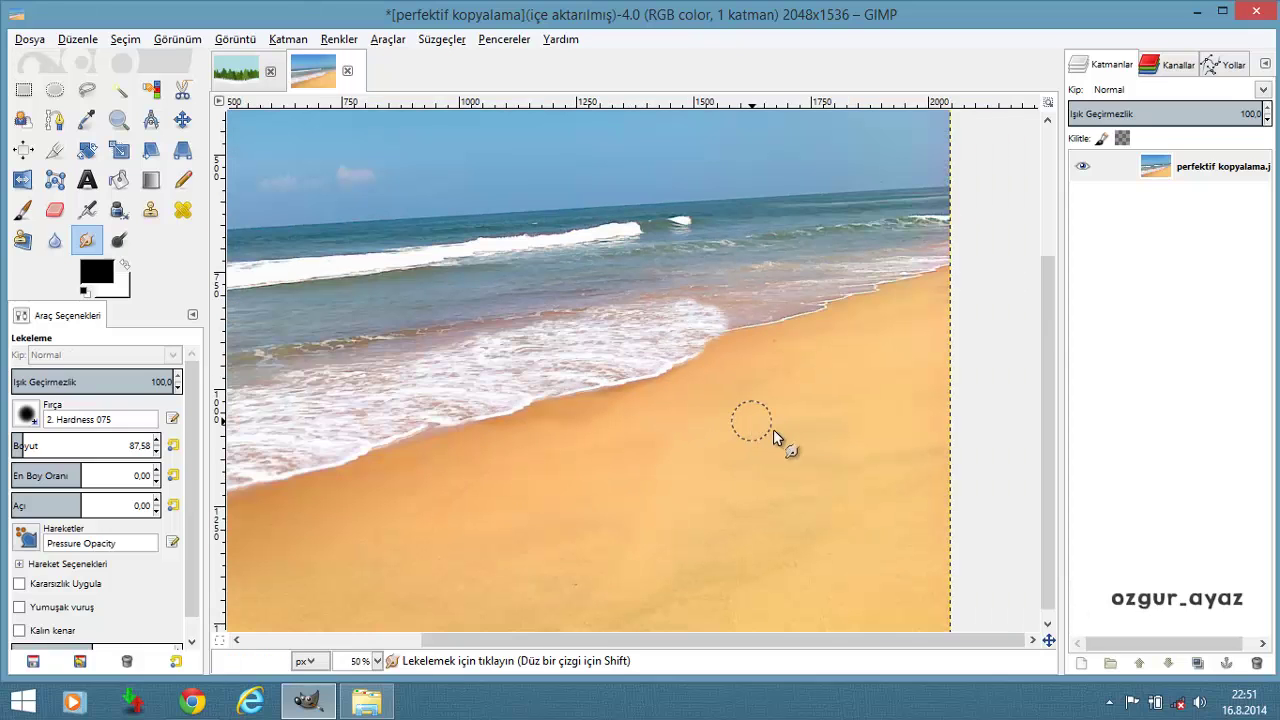
pyautogui.scroll(-1, 835, 432)
pyautogui.scroll(2, 891, 521)
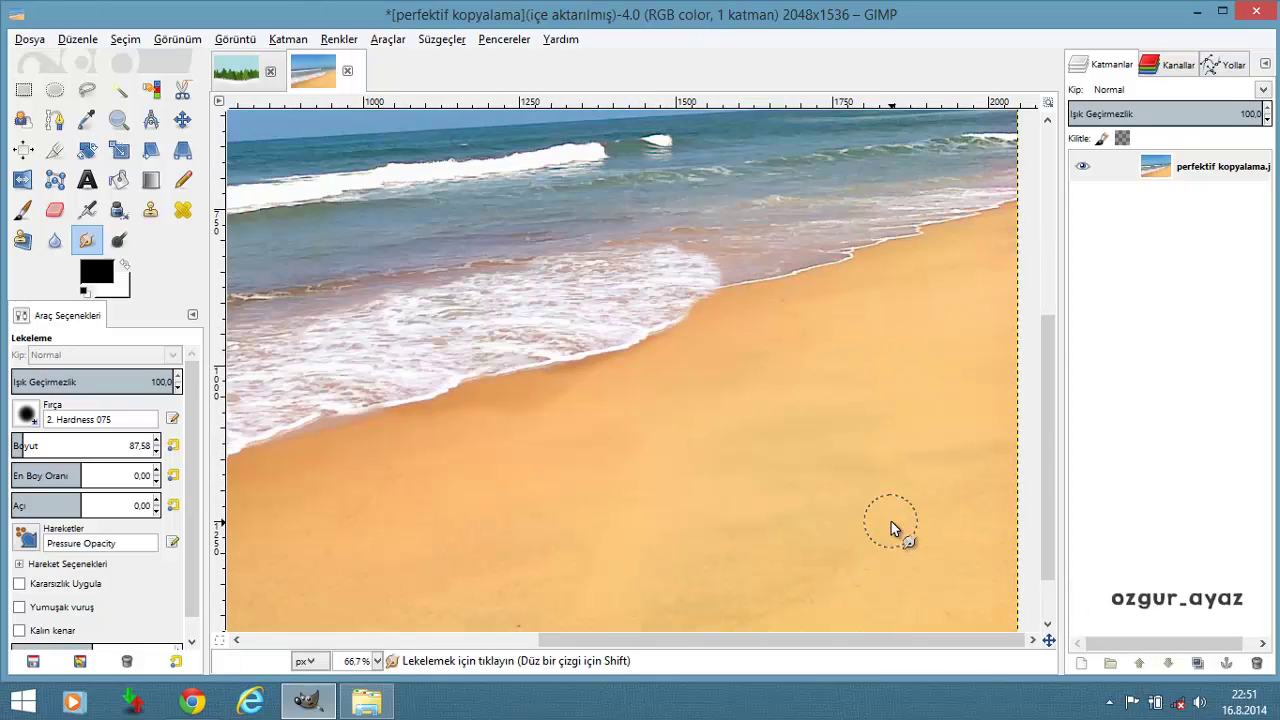
pyautogui.scroll(-1, 818, 451)
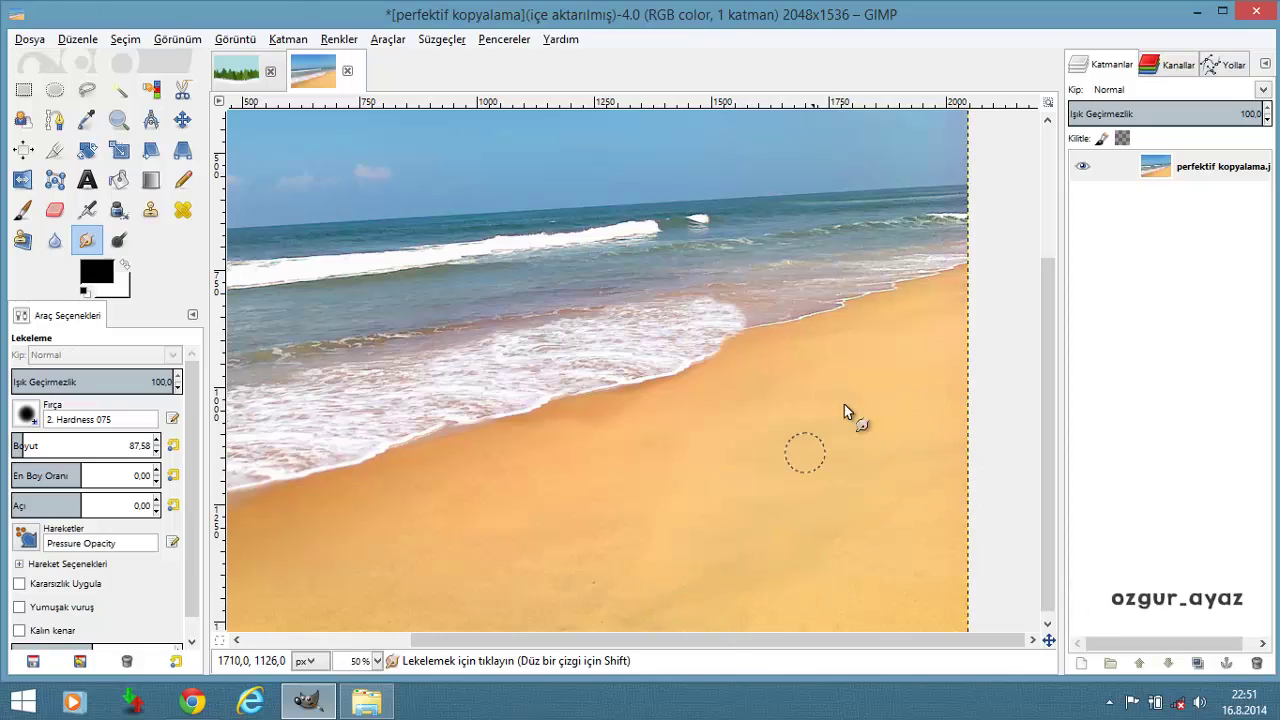
pyautogui.scroll(-1, 713, 434)
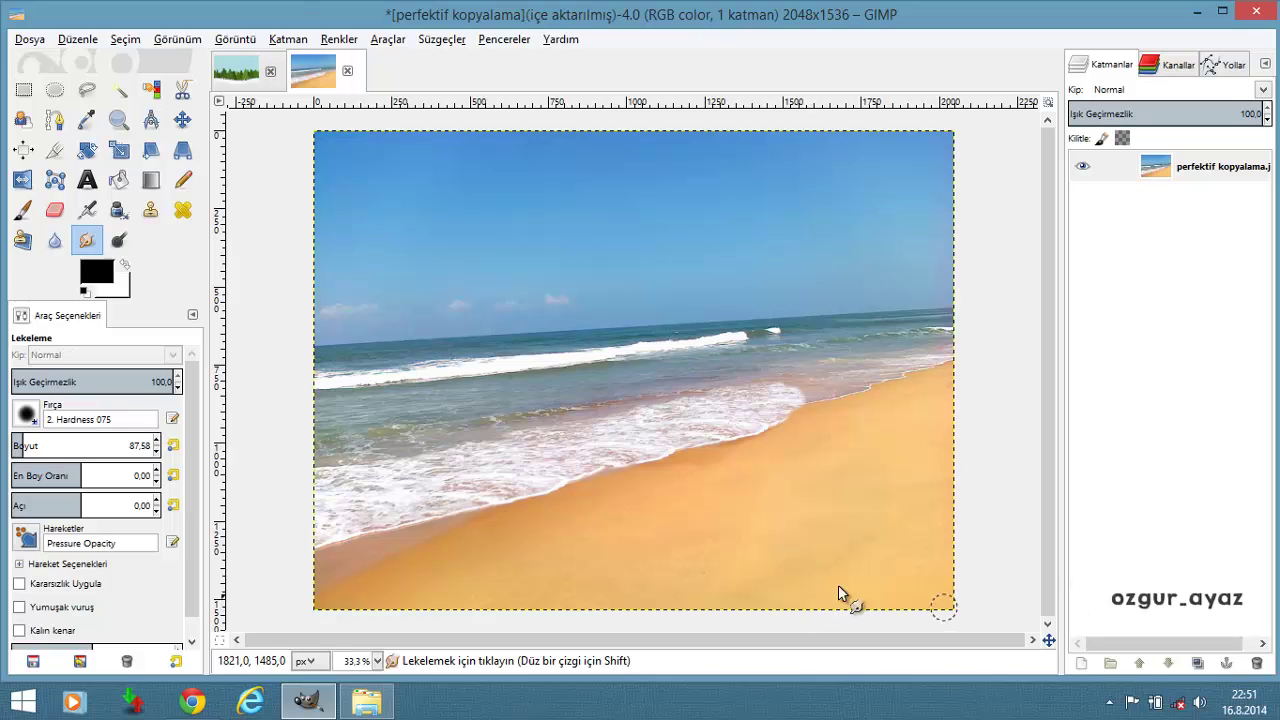
pyautogui.press('1')
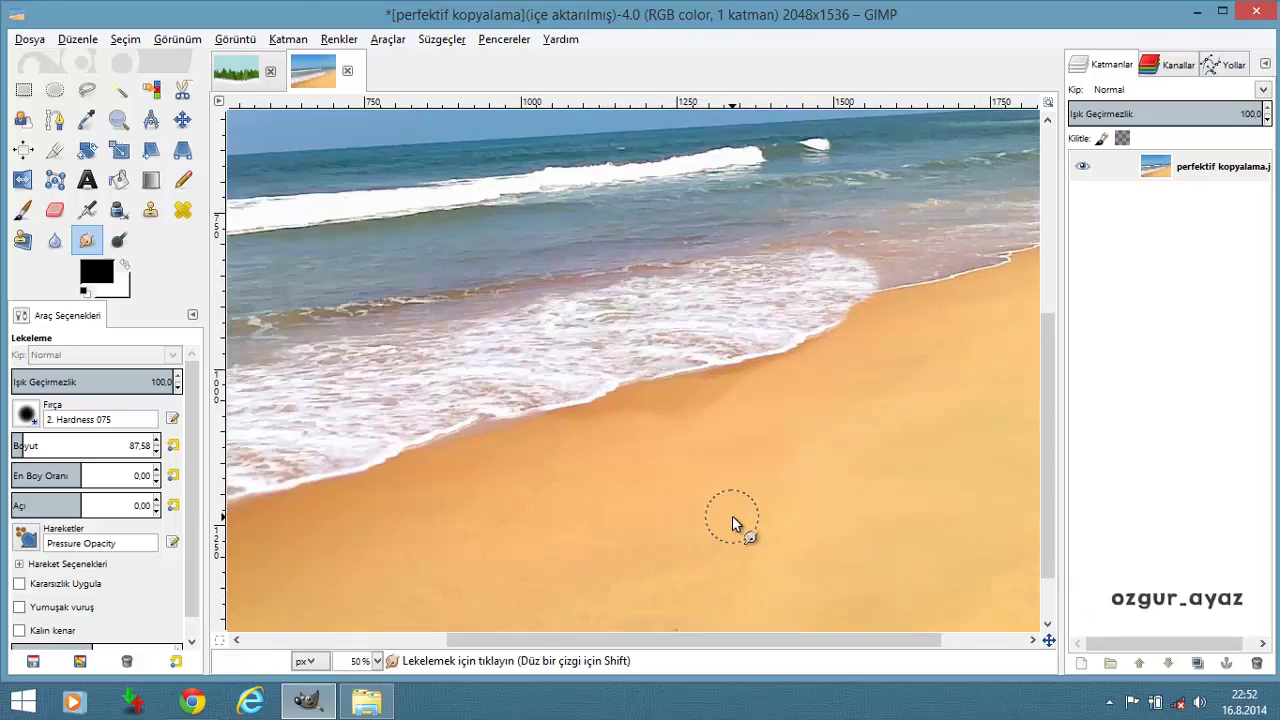
pyautogui.scroll(-2, 497, 337)
pyautogui.scroll(2, 443, 423)
pyautogui.moveTo(640, 370)
pyautogui.mouseDown()
pyautogui.moveTo(409, 406)
pyautogui.moveTo(657, 337)
pyautogui.moveTo(435, 418)
pyautogui.mouseUp()
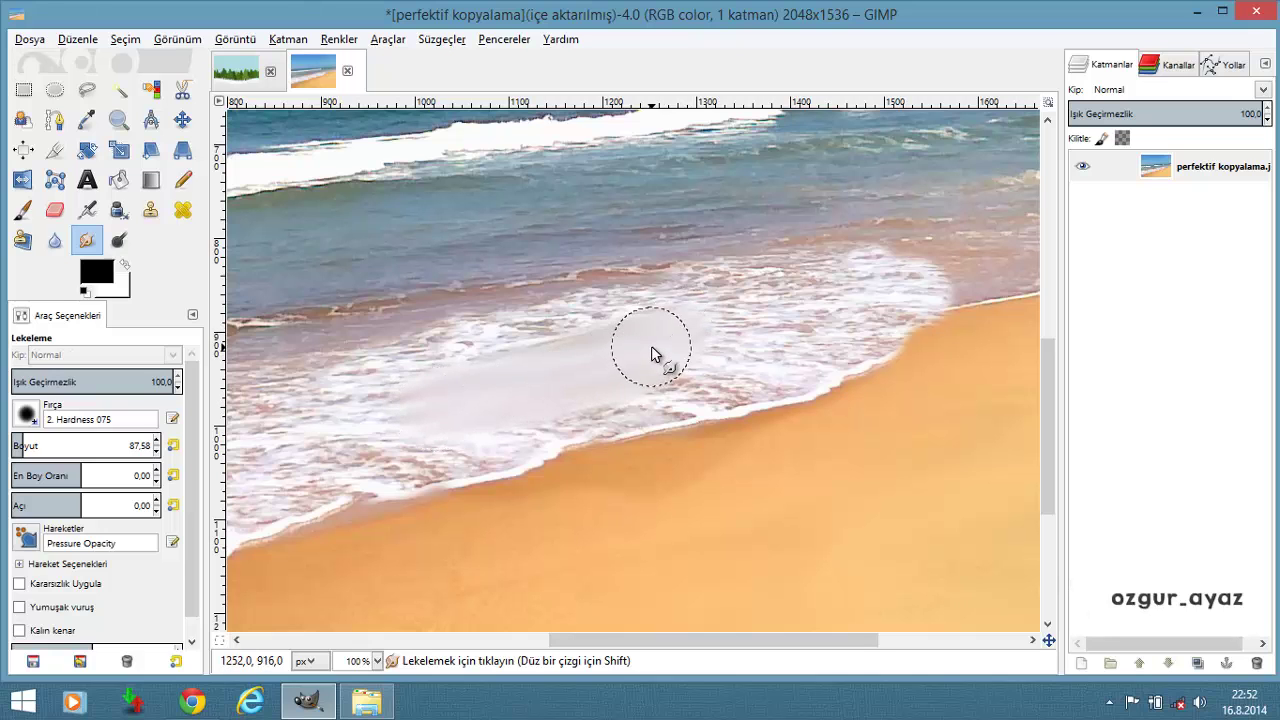
pyautogui.hotkey('ctrl', 'z')
pyautogui.hotkey('shift', '2')
pyautogui.keyDown('ctrl'); pyautogui.scroll(3, 793, 531); pyautogui.keyUp('ctrl')
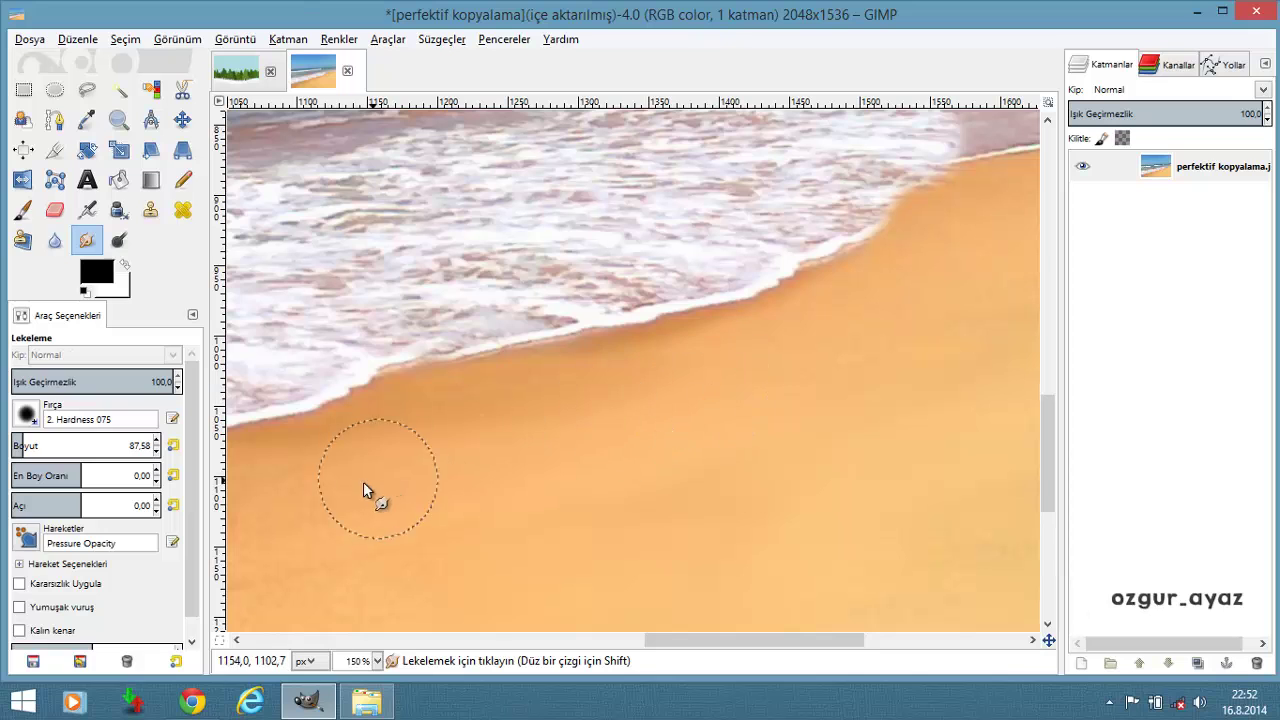
pyautogui.keyDown('ctrl'); pyautogui.scroll(-2, 735, 430); pyautogui.keyUp('ctrl')
pyautogui.keyDown('ctrl'); pyautogui.scroll(1, 930, 416); pyautogui.keyUp('ctrl')
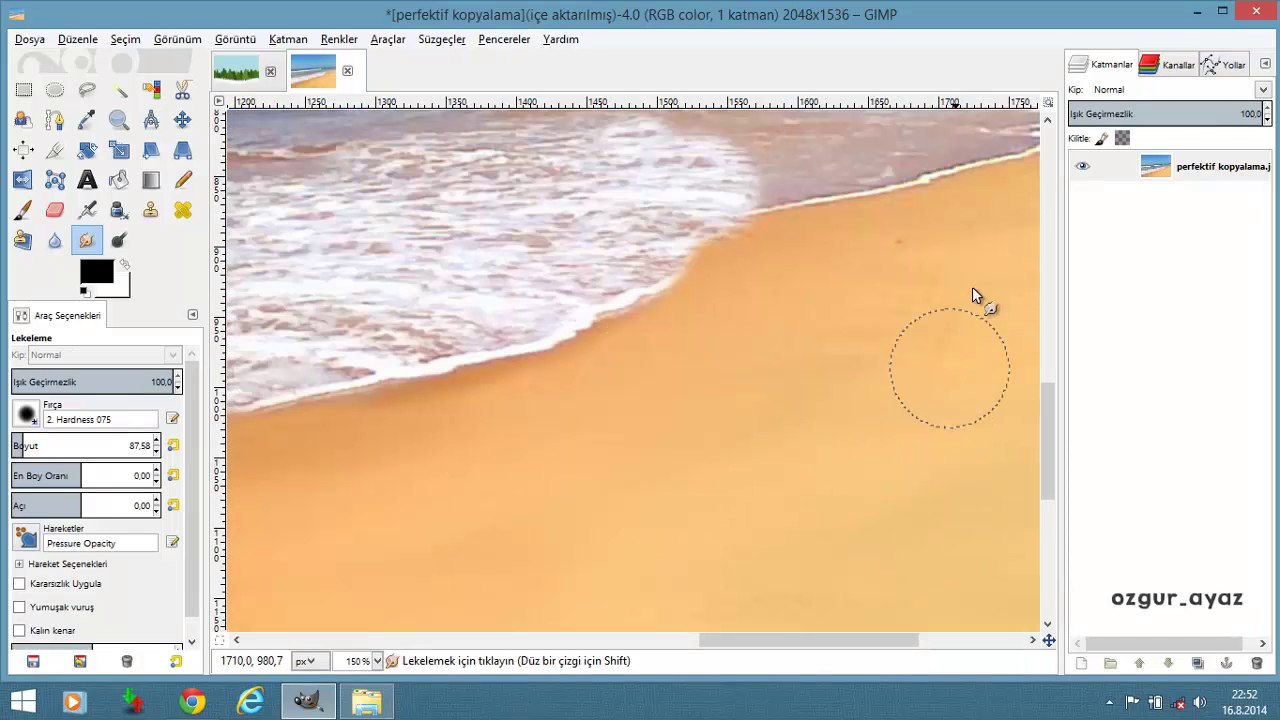
pyautogui.keyDown('ctrl'); pyautogui.scroll(1, 838, 400); pyautogui.keyUp('ctrl')
pyautogui.keyDown('ctrl'); pyautogui.scroll(-1, 940, 393); pyautogui.keyUp('ctrl')
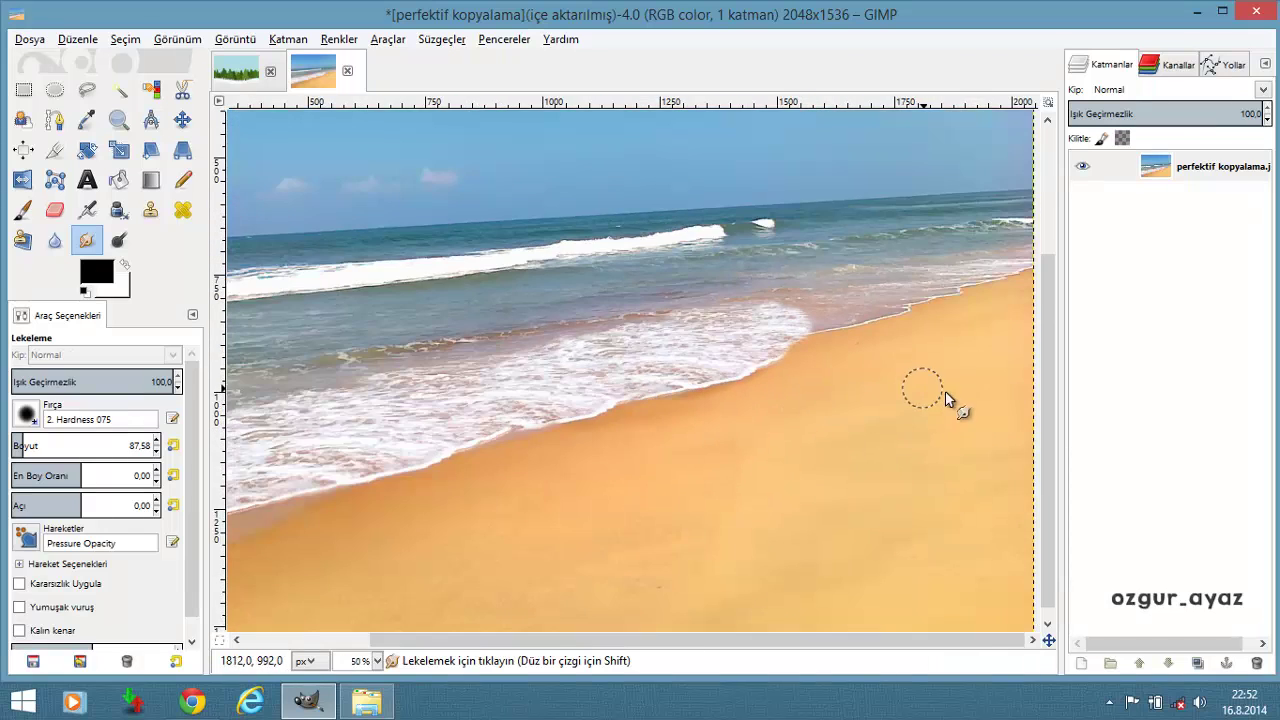
pyautogui.keyDown('ctrl'); pyautogui.scroll(2, 960, 400); pyautogui.keyUp('ctrl')
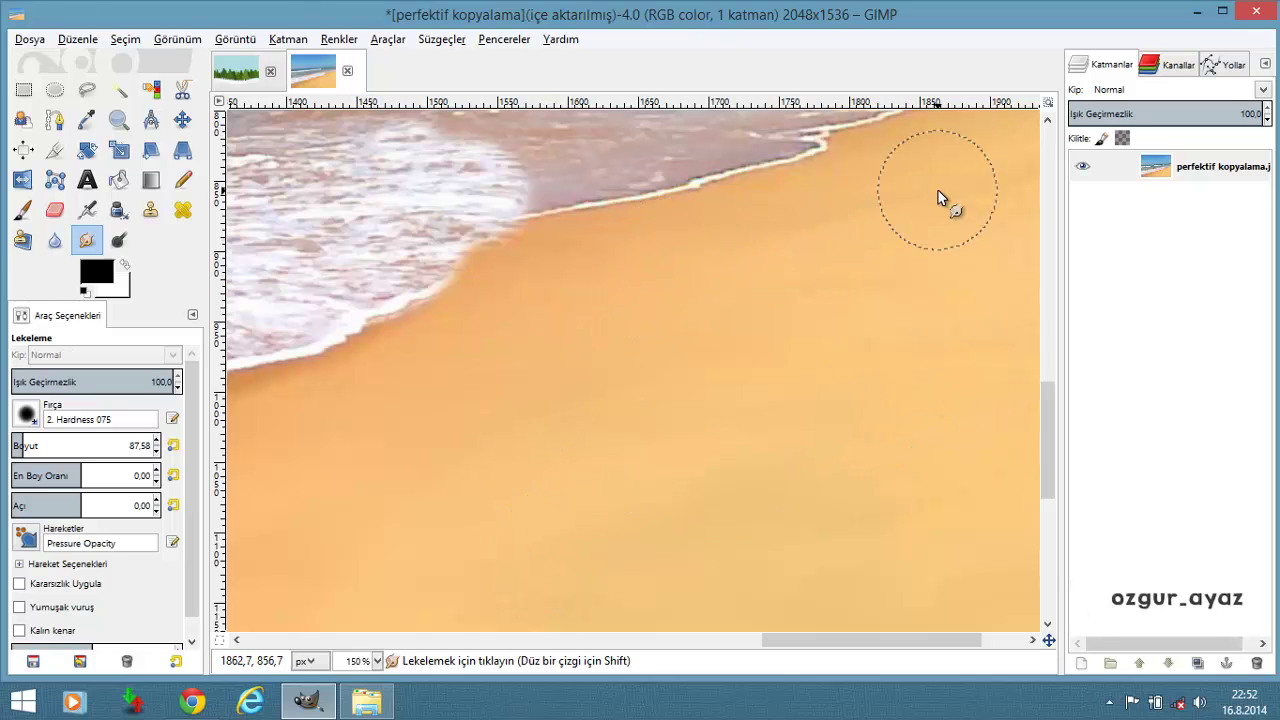
# Smudge a small cloud above the horizon into the surrounding blue sky
pyautogui.keyDown('ctrl'); pyautogui.scroll(-4, 777, 323); pyautogui.keyUp('ctrl')
pyautogui.keyDown('ctrl'); pyautogui.scroll(1, 414, 377); pyautogui.keyUp('ctrl')
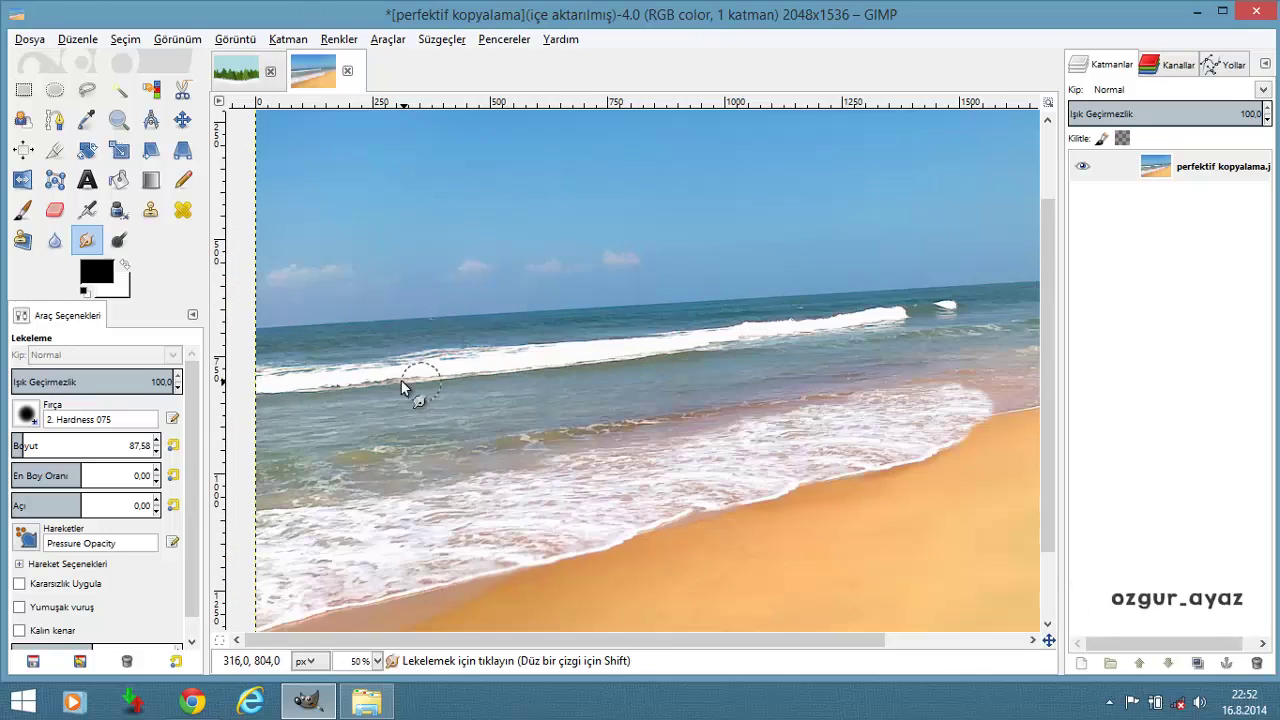
pyautogui.keyDown('ctrl'); pyautogui.scroll(1, 509, 309); pyautogui.keyUp('ctrl')
pyautogui.keyDown('ctrl'); pyautogui.scroll(1, 591, 211); pyautogui.keyUp('ctrl')
pyautogui.keyDown('ctrl'); pyautogui.scroll(-1, 515, 395); pyautogui.keyUp('ctrl')
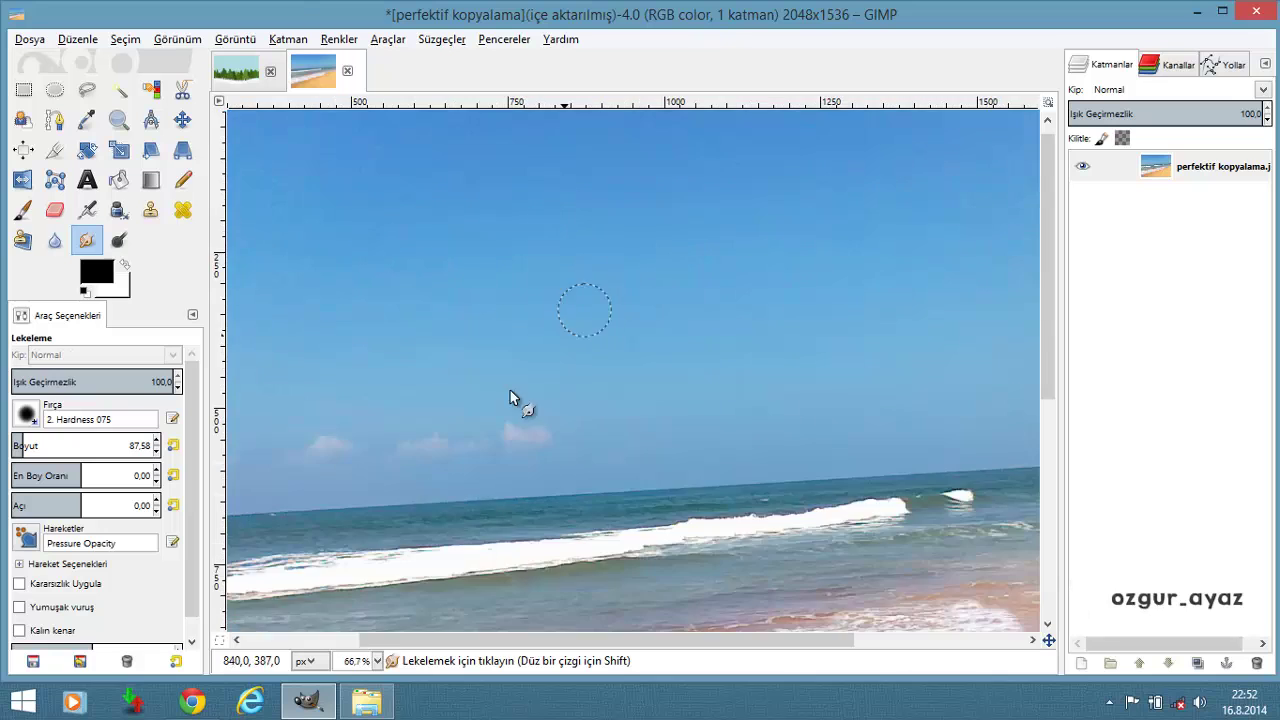
pyautogui.keyDown('ctrl'); pyautogui.scroll(3, 500, 440); pyautogui.keyUp('ctrl')
pyautogui.keyDown('ctrl'); pyautogui.scroll(-1, 775, 390); pyautogui.keyUp('ctrl')
pyautogui.moveTo(789, 387)
pyautogui.mouseDown()
pyautogui.moveTo(614, 392)
pyautogui.moveTo(716, 366)
pyautogui.moveTo(494, 410)
pyautogui.moveTo(616, 409)
pyautogui.moveTo(436, 404)
pyautogui.moveTo(509, 389)
pyautogui.moveTo(420, 408)
pyautogui.moveTo(645, 392)
pyautogui.mouseUp()
pyautogui.keyDown('ctrl'); pyautogui.scroll(-1, 700, 370); pyautogui.keyUp('ctrl')
pyautogui.scroll(1, 500, 370)
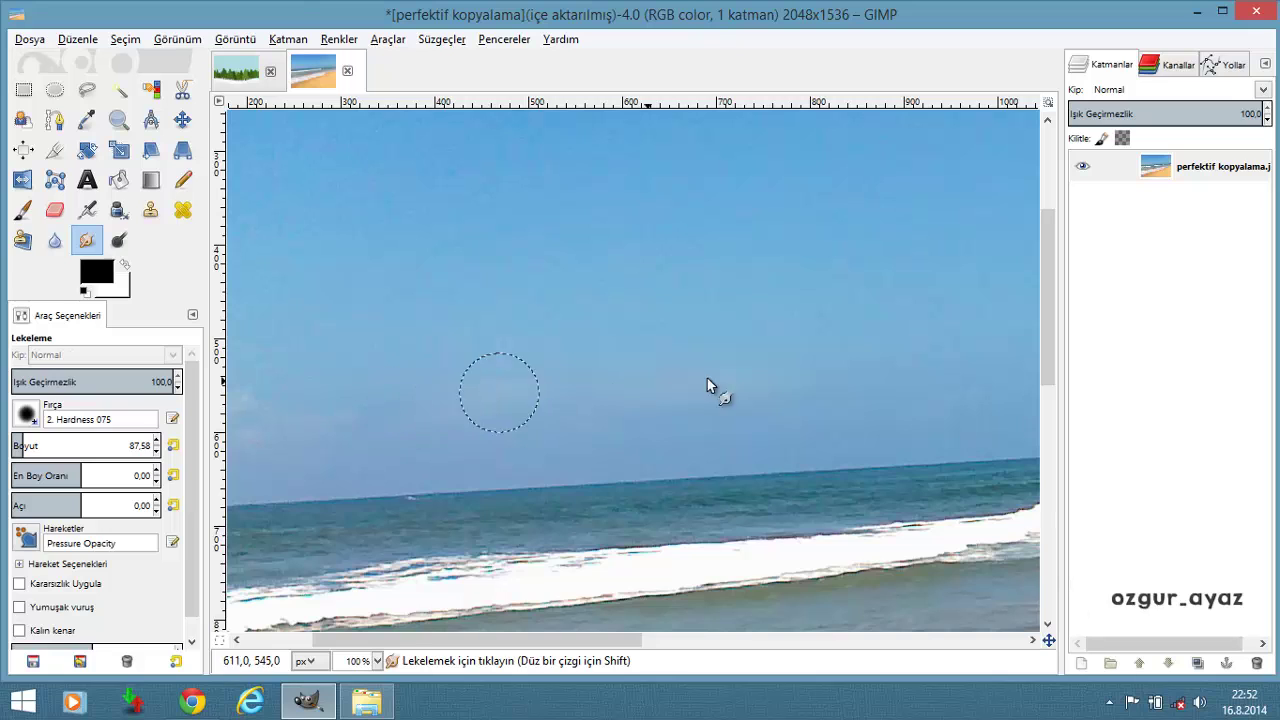
pyautogui.keyDown('ctrl'); pyautogui.scroll(-3, 792, 347); pyautogui.keyUp('ctrl')
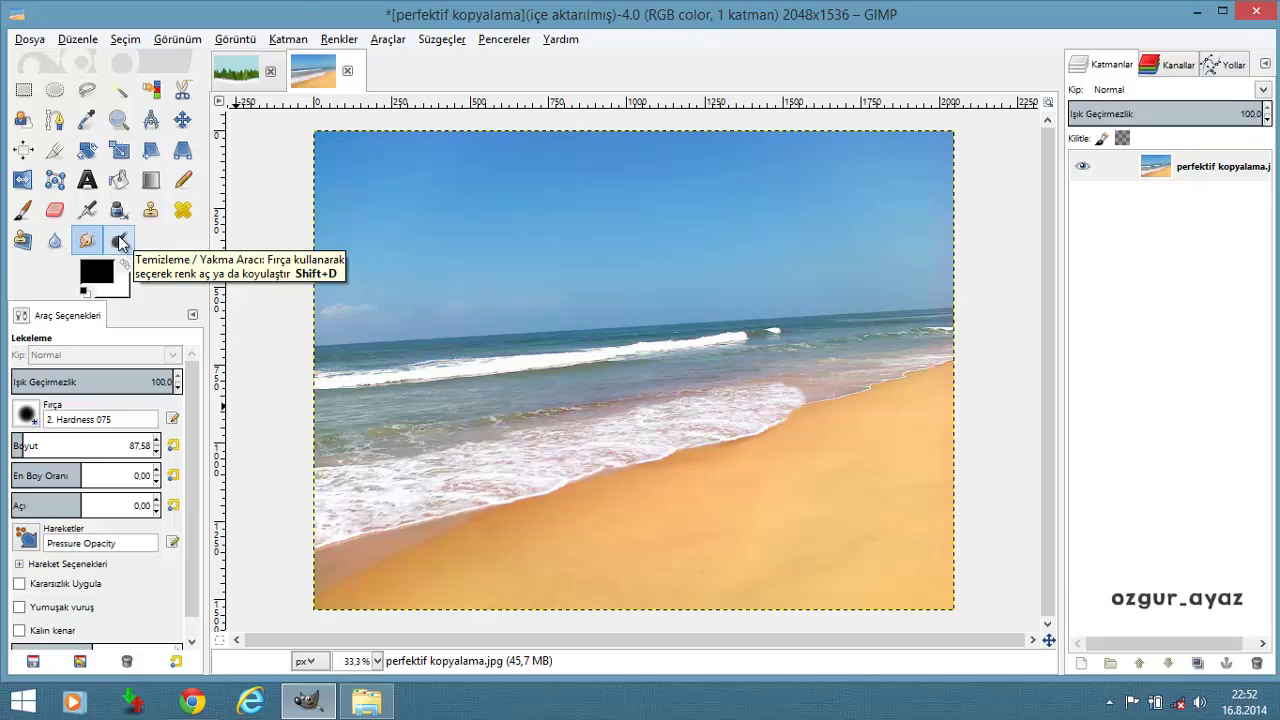
# Dodge bands across the sky with an enlarged Dodge/Burn brush
pyautogui.click(118, 238)
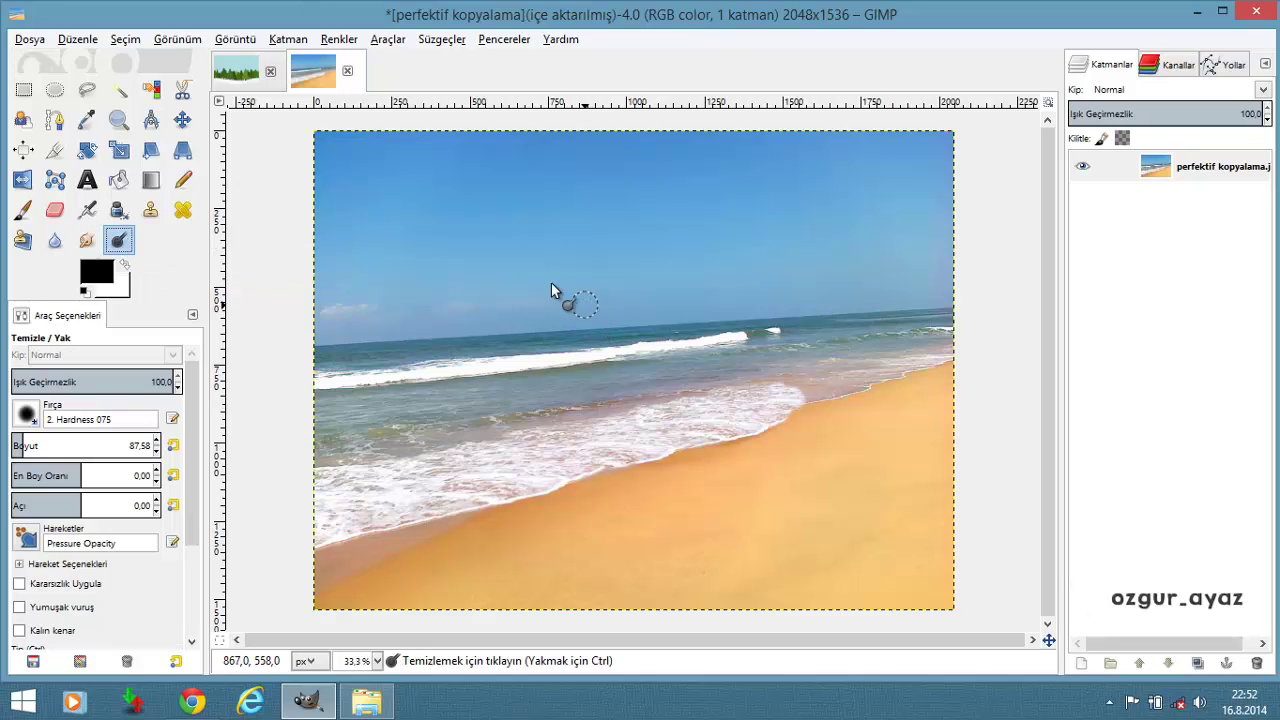
pyautogui.click(27, 443)
pyautogui.moveTo(357, 177); pyautogui.dragTo(808, 186)
pyautogui.moveTo(350, 240)
pyautogui.mouseDown()
pyautogui.moveTo(408, 222)
pyautogui.moveTo(563, 243)
pyautogui.moveTo(884, 240)
pyautogui.moveTo(343, 203)
pyautogui.moveTo(928, 189)
pyautogui.moveTo(686, 209)
pyautogui.moveTo(592, 181)
pyautogui.mouseUp()
pyautogui.moveTo(449, 172)
pyautogui.mouseDown()
pyautogui.moveTo(382, 129)
pyautogui.moveTo(318, 158)
pyautogui.moveTo(811, 139)
pyautogui.moveTo(880, 160)
pyautogui.mouseUp()
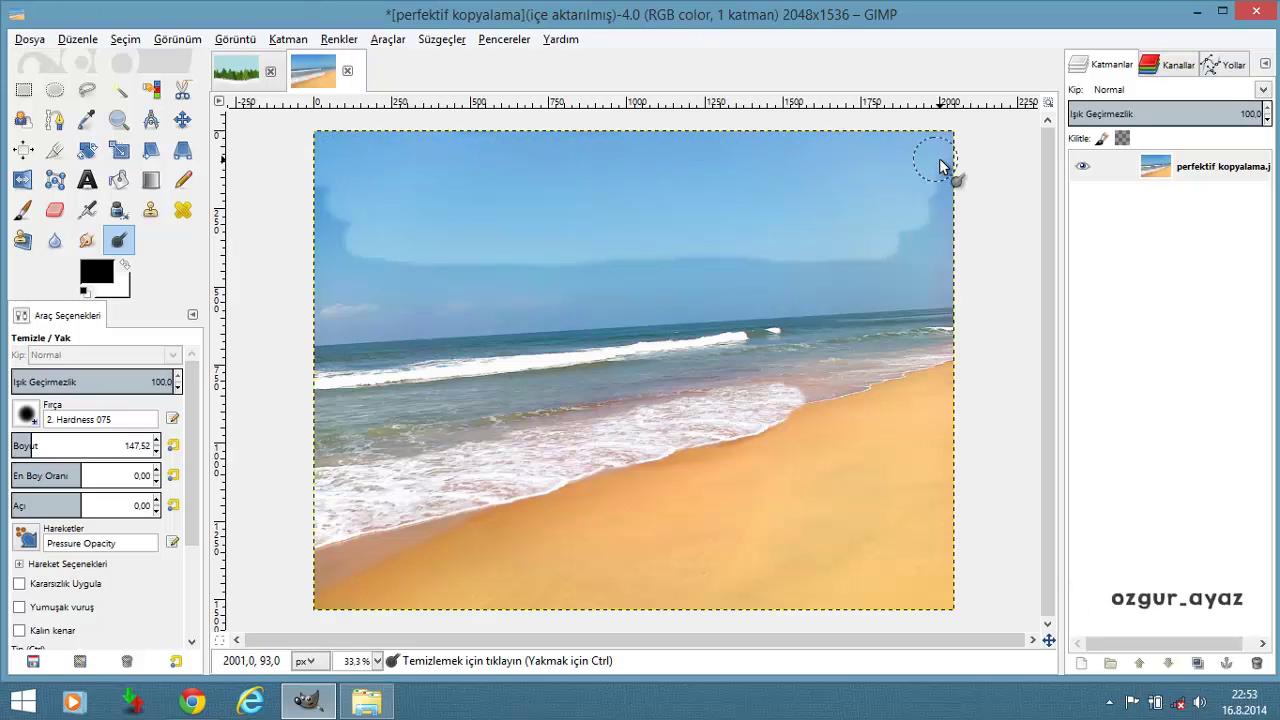
pyautogui.moveTo(955, 194)
pyautogui.mouseDown()
pyautogui.moveTo(837, 257)
pyautogui.moveTo(321, 268)
pyautogui.moveTo(328, 318)
pyautogui.moveTo(382, 264)
pyautogui.moveTo(427, 320)
pyautogui.moveTo(788, 295)
pyautogui.moveTo(866, 259)
pyautogui.moveTo(798, 294)
pyautogui.moveTo(950, 277)
pyautogui.mouseUp()
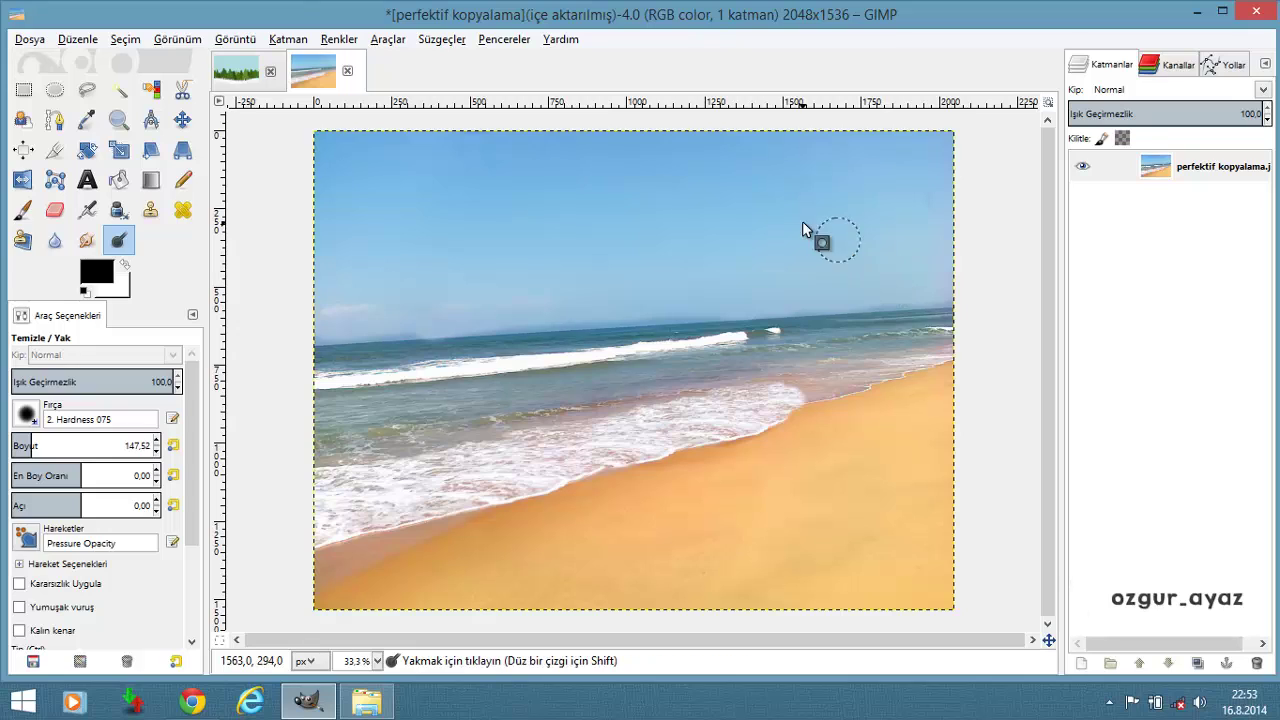
# Try burning the sky with Ctrl-held strokes, then undo to restore the original sky
pyautogui.hotkey('ctrl', 'z')
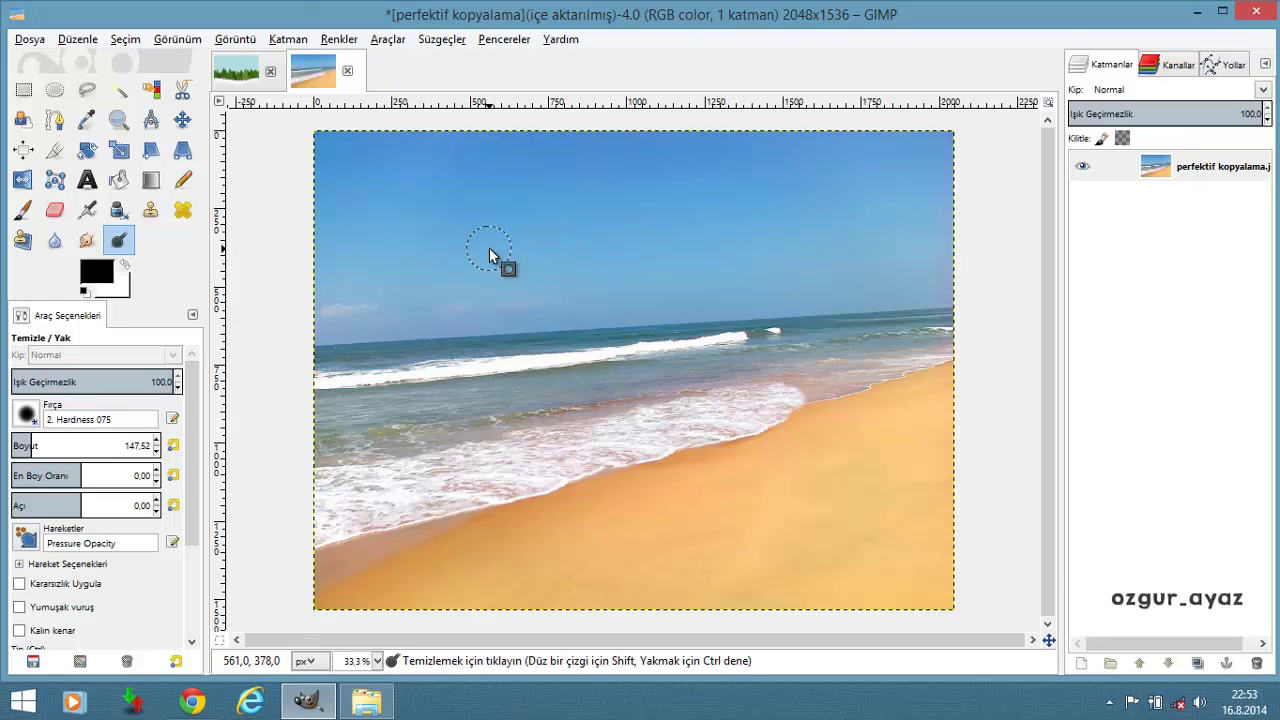
pyautogui.press('ctrl')
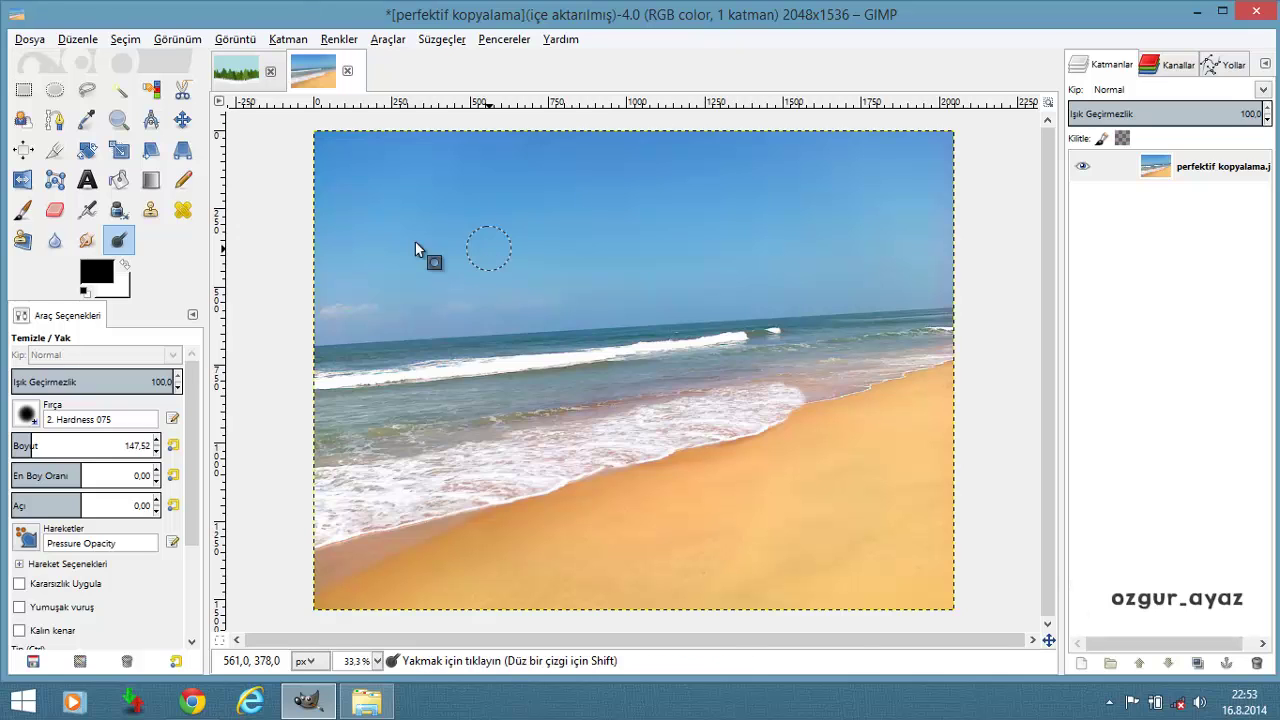
pyautogui.moveTo(423, 248); pyautogui.dragTo(685, 212)
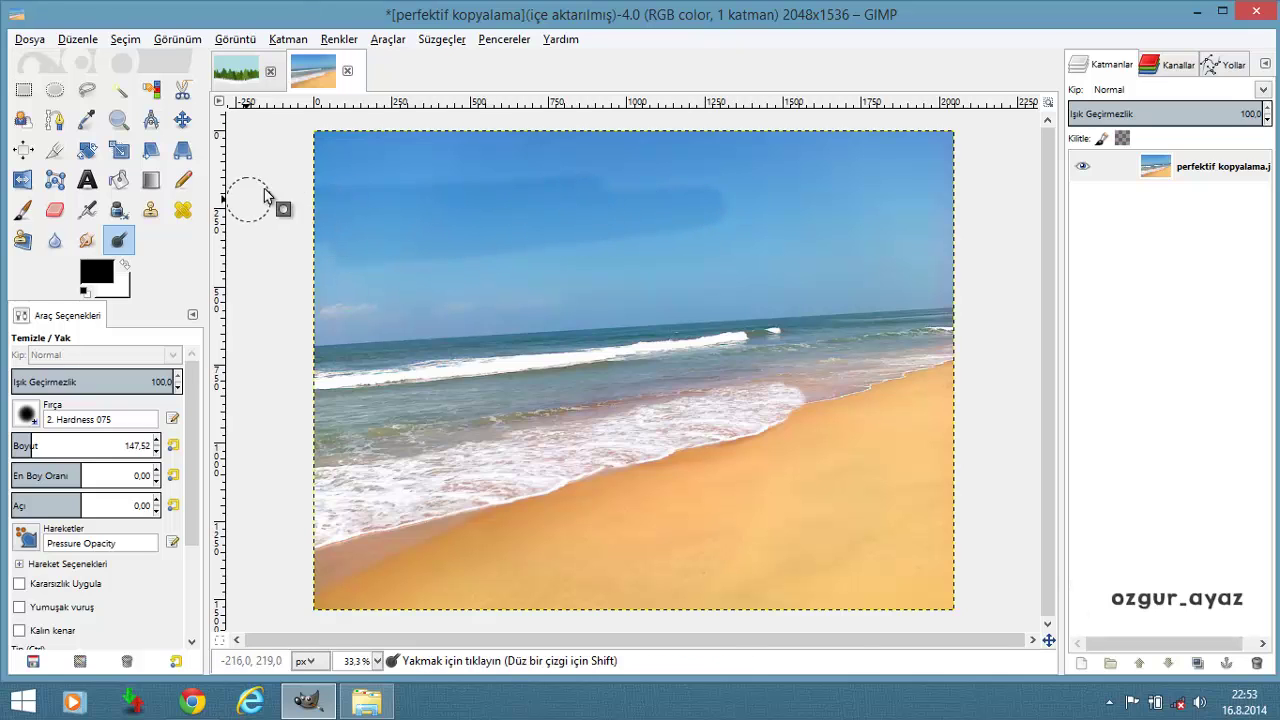
pyautogui.moveTo(415, 160); pyautogui.dragTo(680, 160)
pyautogui.moveTo(374, 179)
pyautogui.mouseDown()
pyautogui.moveTo(595, 129)
pyautogui.moveTo(966, 166)
pyautogui.moveTo(315, 311)
pyautogui.moveTo(475, 311)
pyautogui.moveTo(906, 206)
pyautogui.mouseUp()
pyautogui.hotkey('ctrl', 'z')
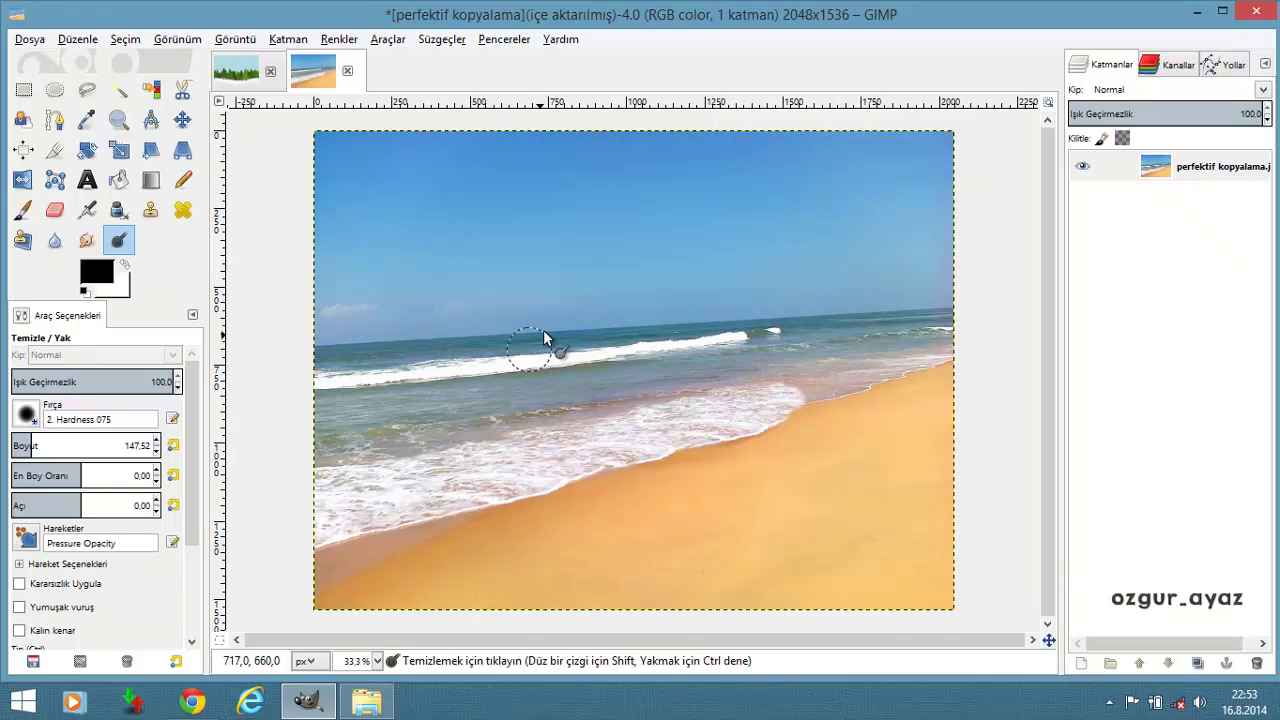
# Open the 'iyileştirme aracı-yakma aracı' portrait in GIMP from the lesson folder
pyautogui.click(366, 702)
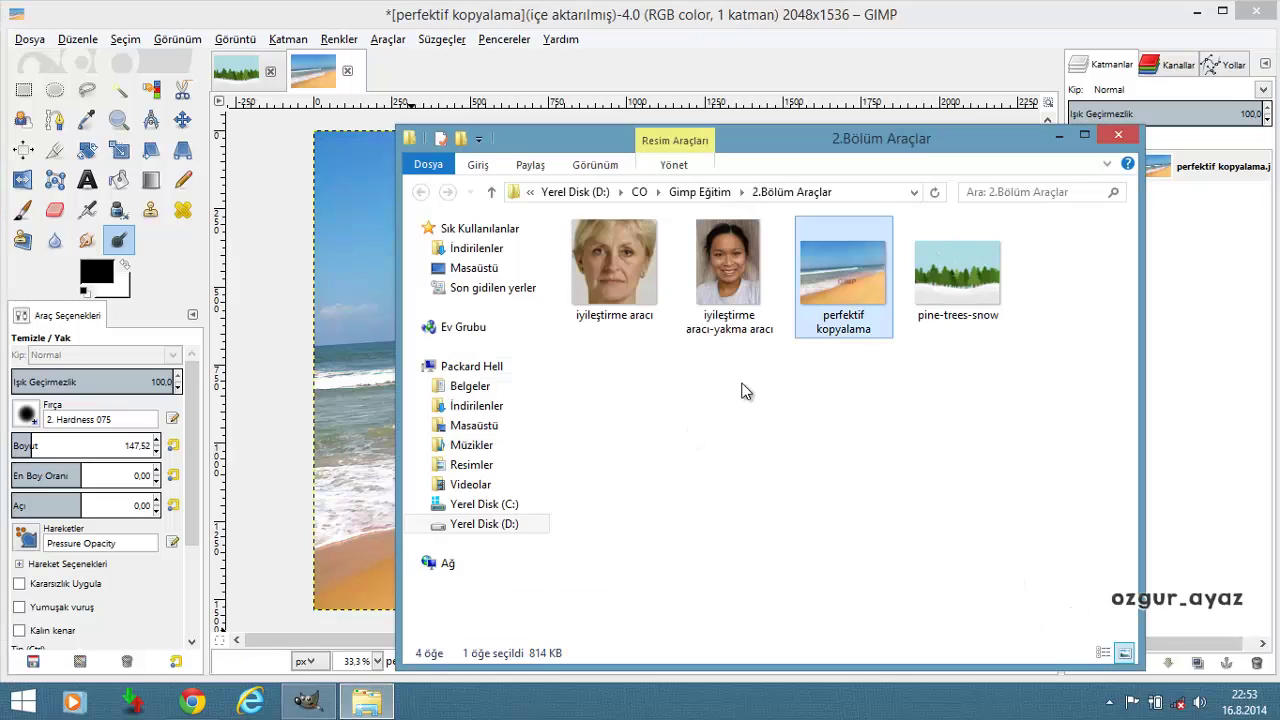
pyautogui.click(724, 253)
pyautogui.rightClick(724, 253)
pyautogui.click(772, 232)
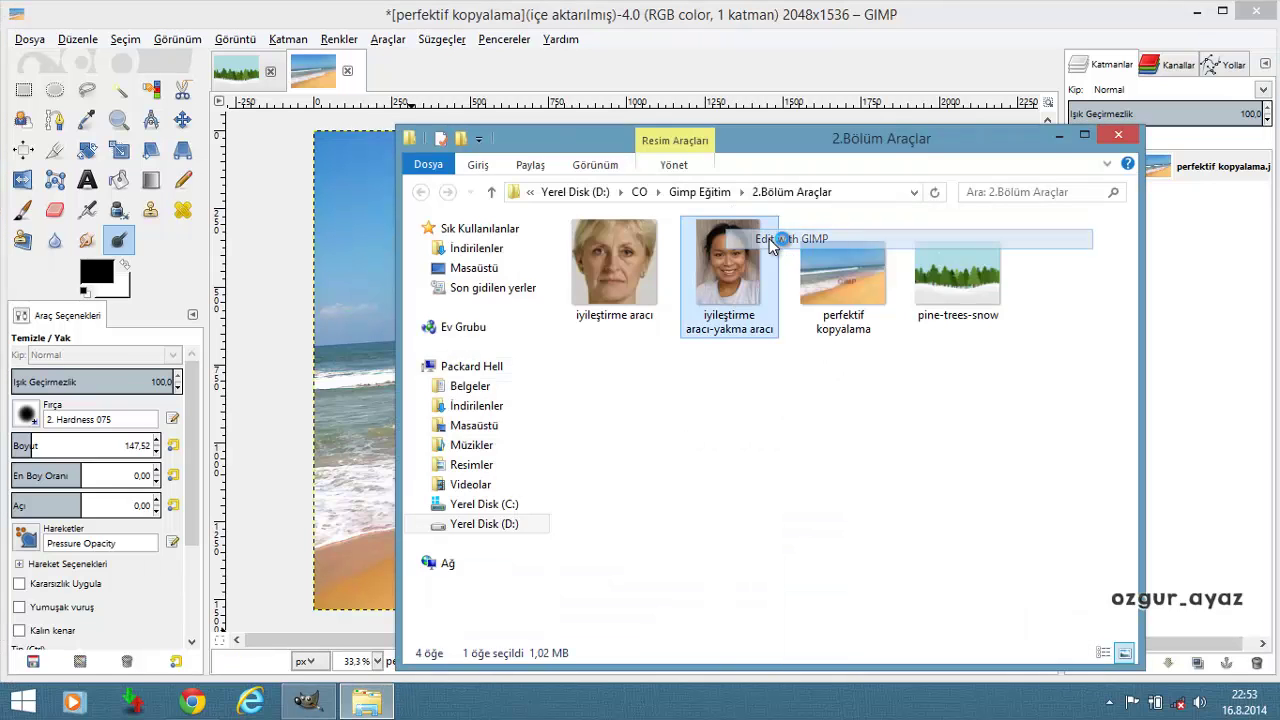
# Dodge the forehead and cheek at full strength, then undo the strokes
pyautogui.keyDown('ctrl'); pyautogui.scroll(1, 668, 285); pyautogui.keyUp('ctrl')
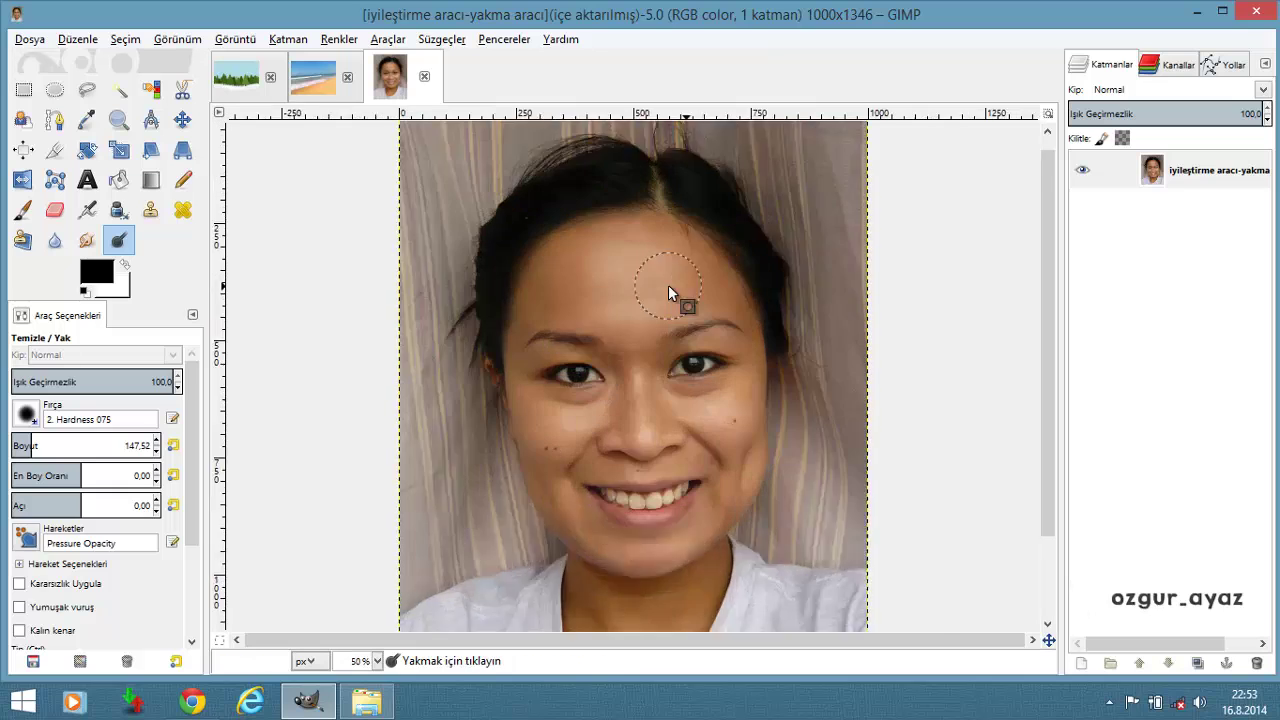
pyautogui.keyDown('ctrl'); pyautogui.scroll(1, 668, 285); pyautogui.keyUp('ctrl')
pyautogui.scroll(-2, 655, 277)
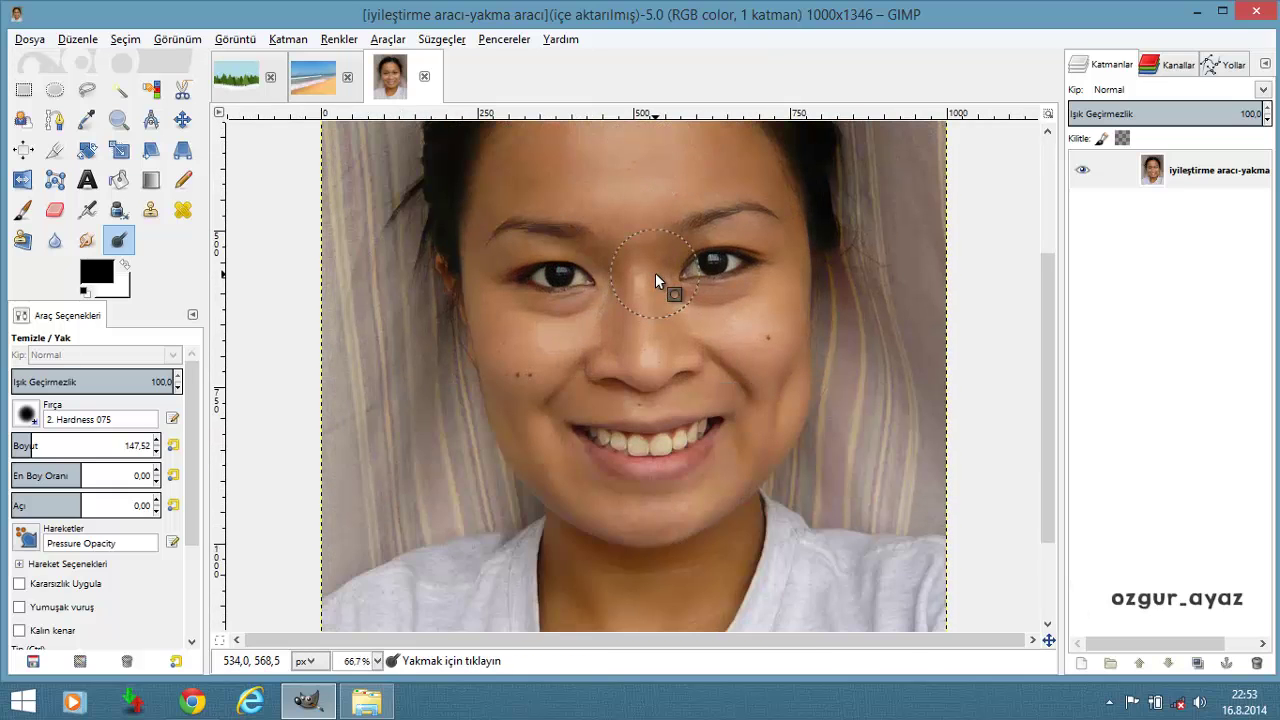
pyautogui.keyDown('ctrl'); pyautogui.scroll(-1, 655, 272); pyautogui.keyUp('ctrl')
pyautogui.keyDown('ctrl'); pyautogui.scroll(1, 635, 238); pyautogui.keyUp('ctrl')
pyautogui.scroll(2, 635, 238)
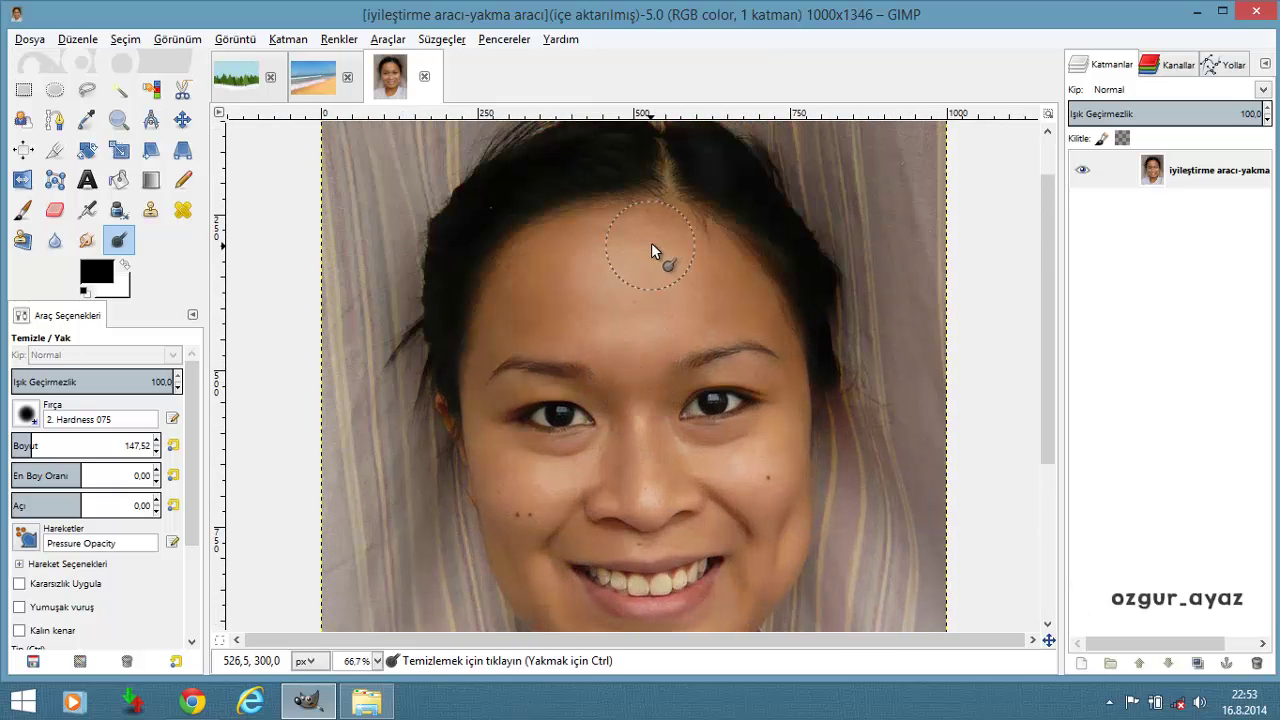
pyautogui.moveTo(606, 243); pyautogui.dragTo(575, 257)
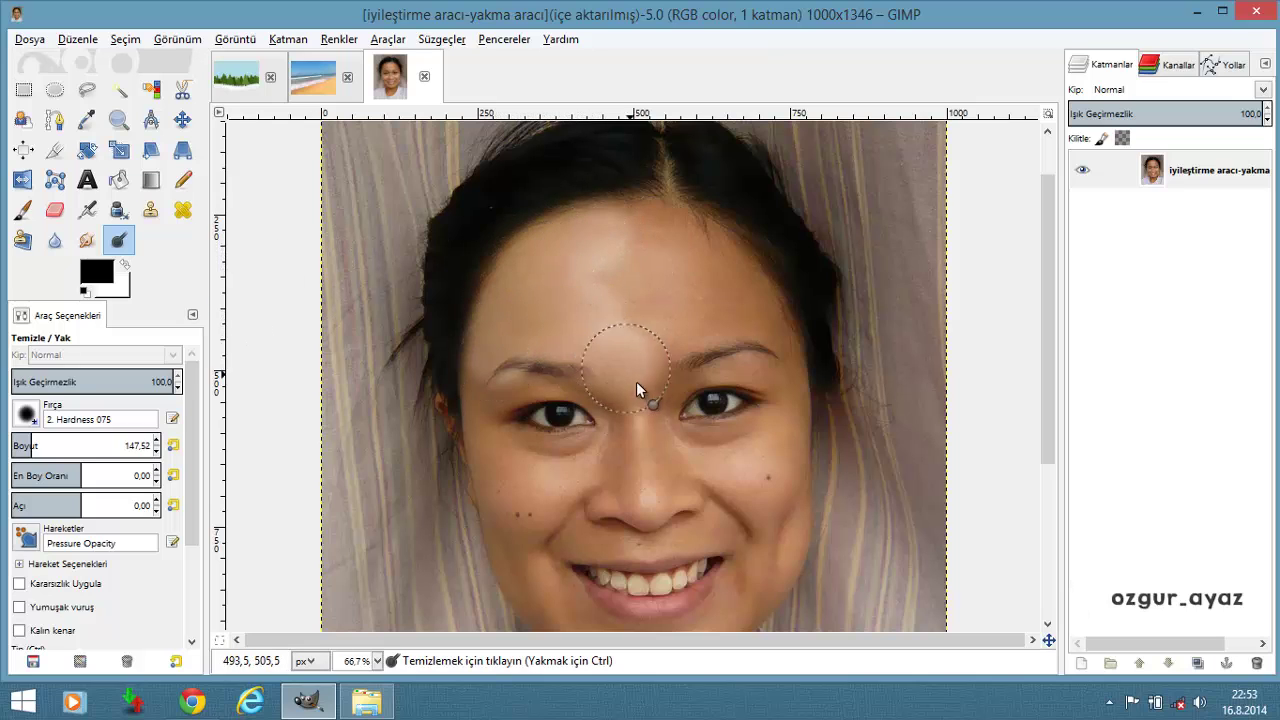
pyautogui.moveTo(636, 374)
pyautogui.mouseDown()
pyautogui.moveTo(627, 228)
pyautogui.moveTo(715, 246)
pyautogui.moveTo(771, 339)
pyautogui.moveTo(664, 361)
pyautogui.moveTo(617, 340)
pyautogui.mouseUp()
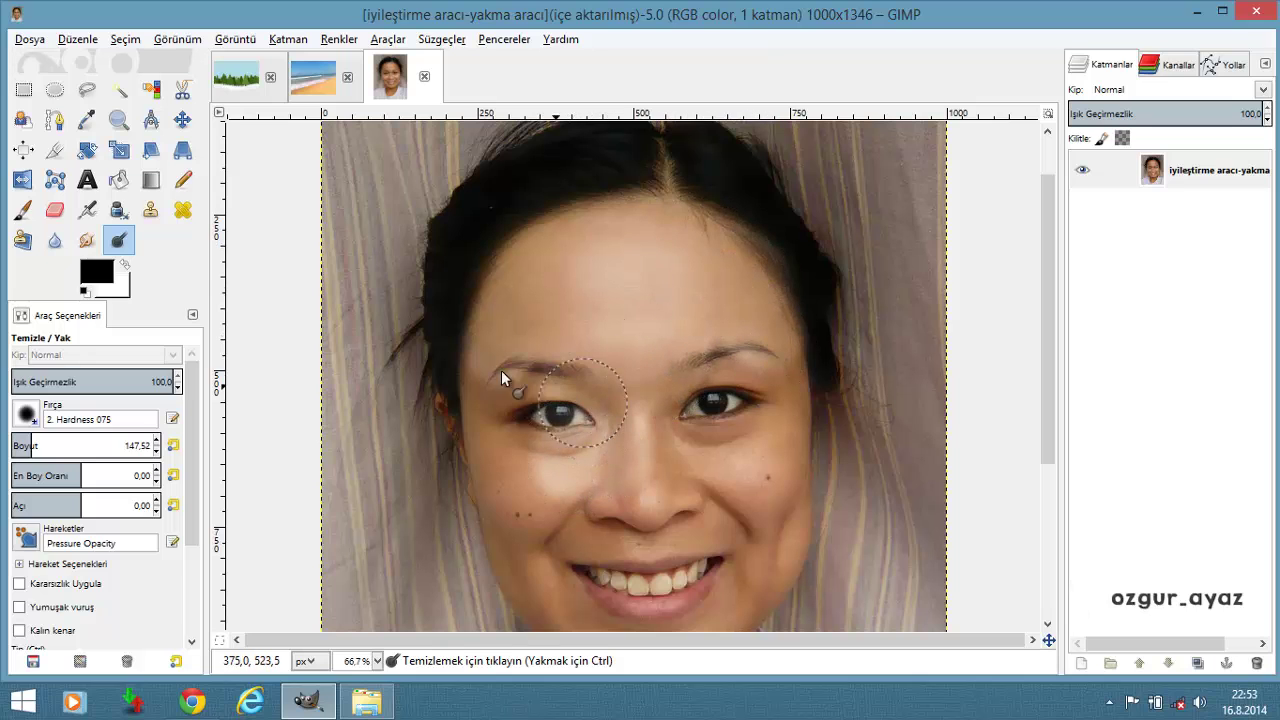
pyautogui.moveTo(501, 370); pyautogui.dragTo(536, 541)
pyautogui.hotkey('ctrl', 'z')
pyautogui.hotkey('ctrl', 'z')
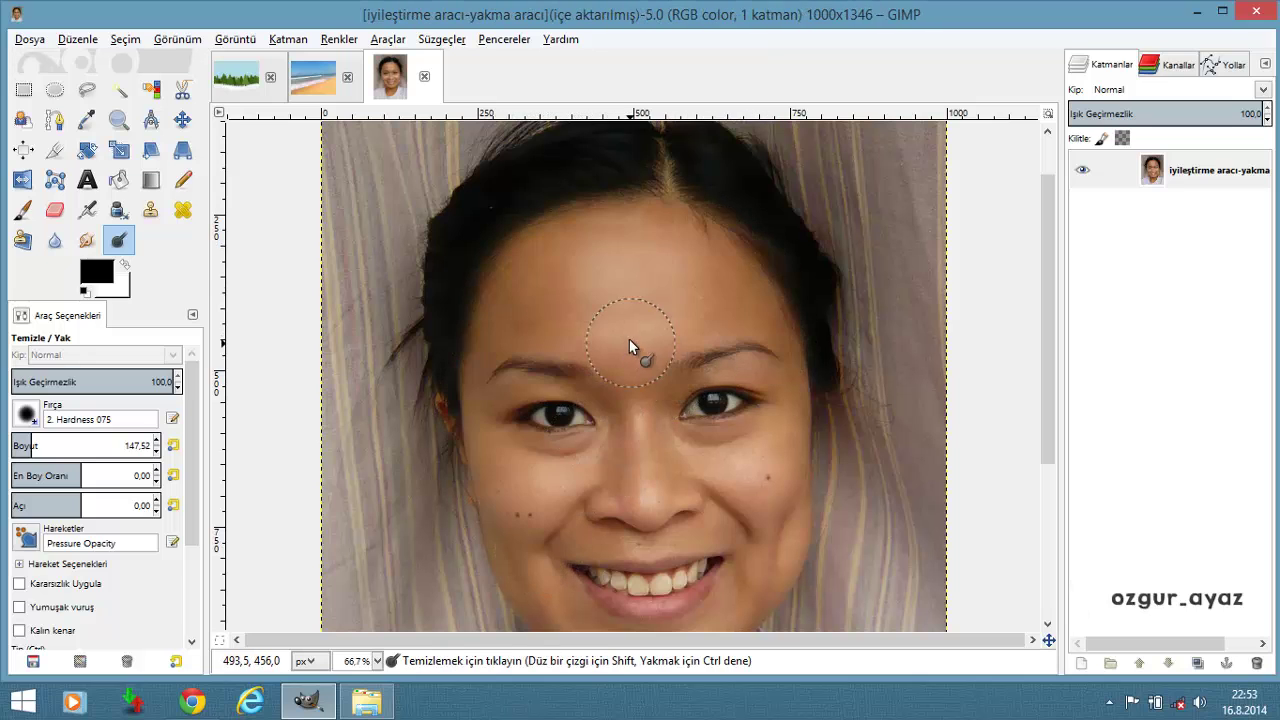
# Set dodge opacity to 36.4 and lightly brighten the forehead
pyautogui.scroll(-1, 620, 330)
pyautogui.scroll(1, 614, 335)
pyautogui.scroll(1, 614, 335)
pyautogui.scroll(-1, 614, 335)
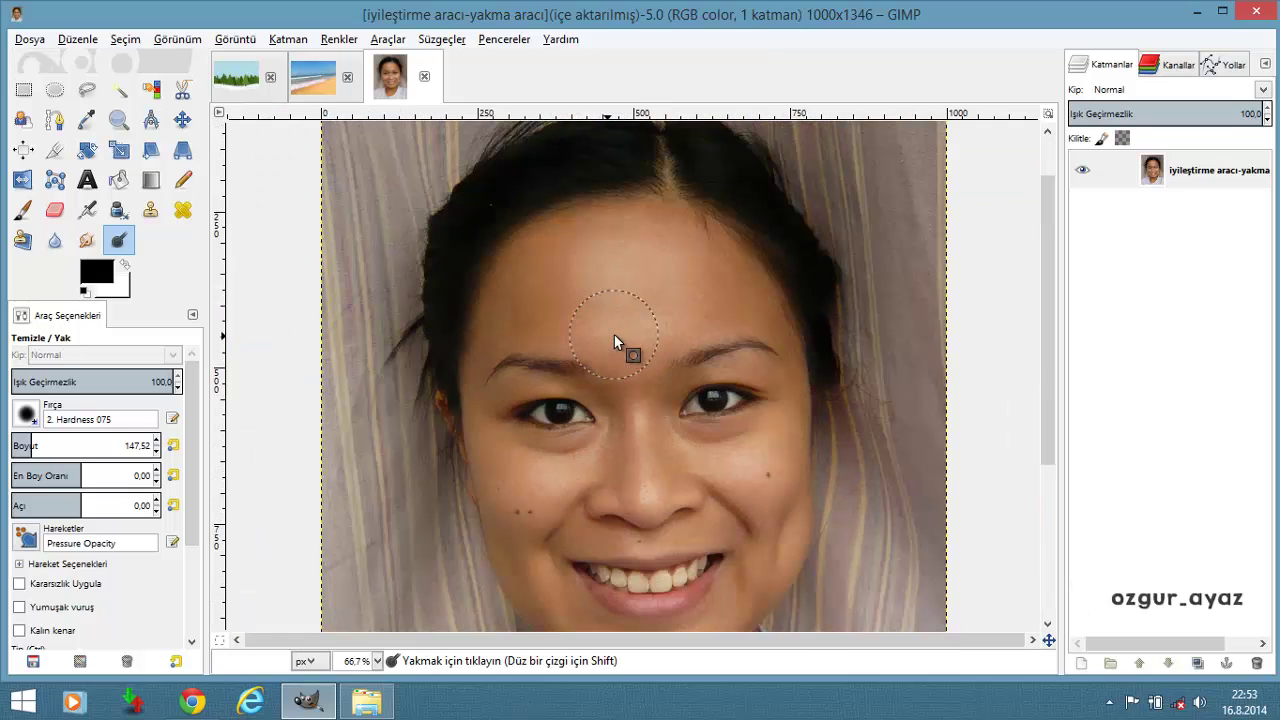
pyautogui.click(71, 379)
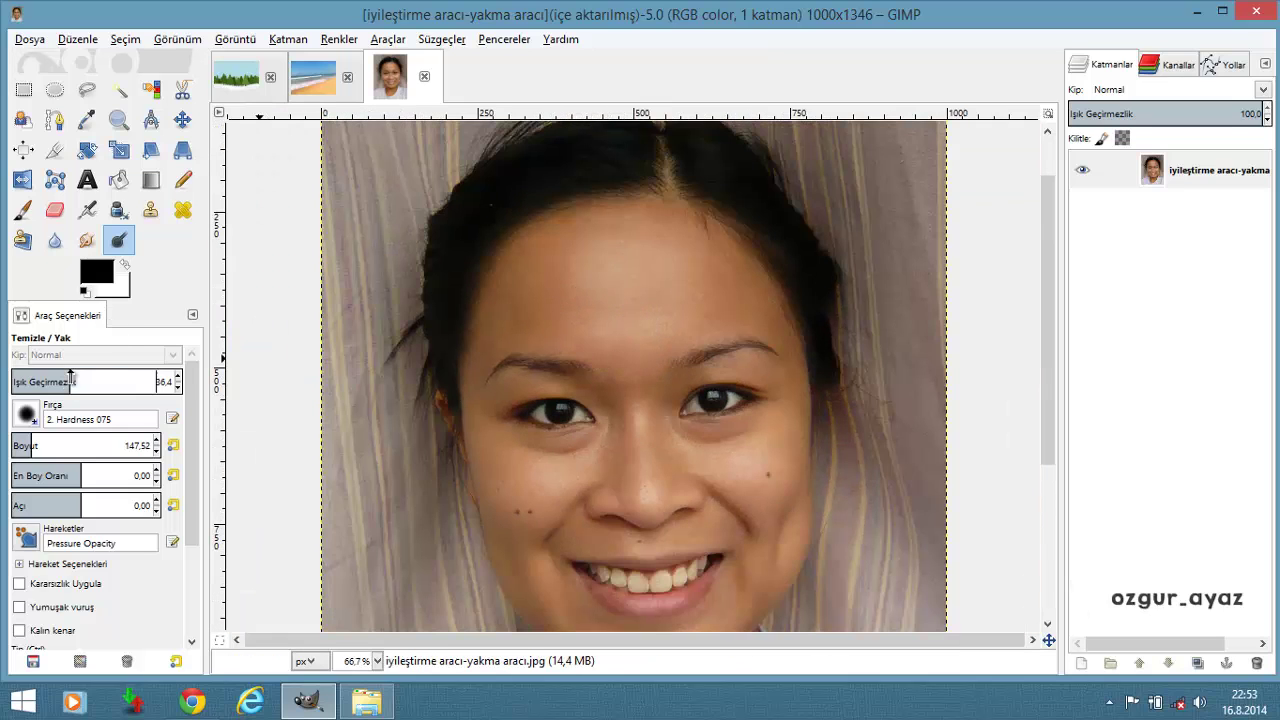
pyautogui.moveTo(574, 279)
pyautogui.mouseDown()
pyautogui.moveTo(648, 256)
pyautogui.moveTo(625, 270)
pyautogui.moveTo(603, 234)
pyautogui.moveTo(698, 297)
pyautogui.mouseUp()
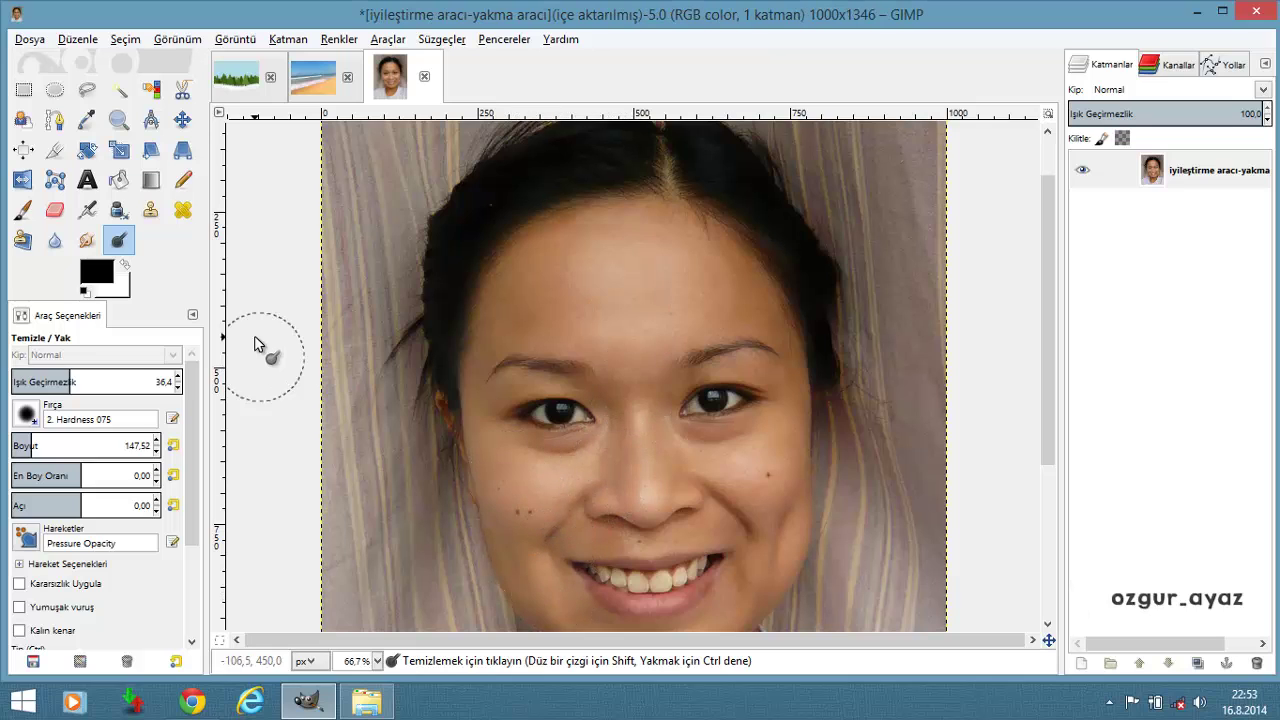
# Undo the gentle dodge and try burning the forehead with Ctrl-held Dodge/Burn strokes
pyautogui.hotkey('ctrl', 'z')
pyautogui.hotkey('ctrl', 'z')
pyautogui.press('ctrl')
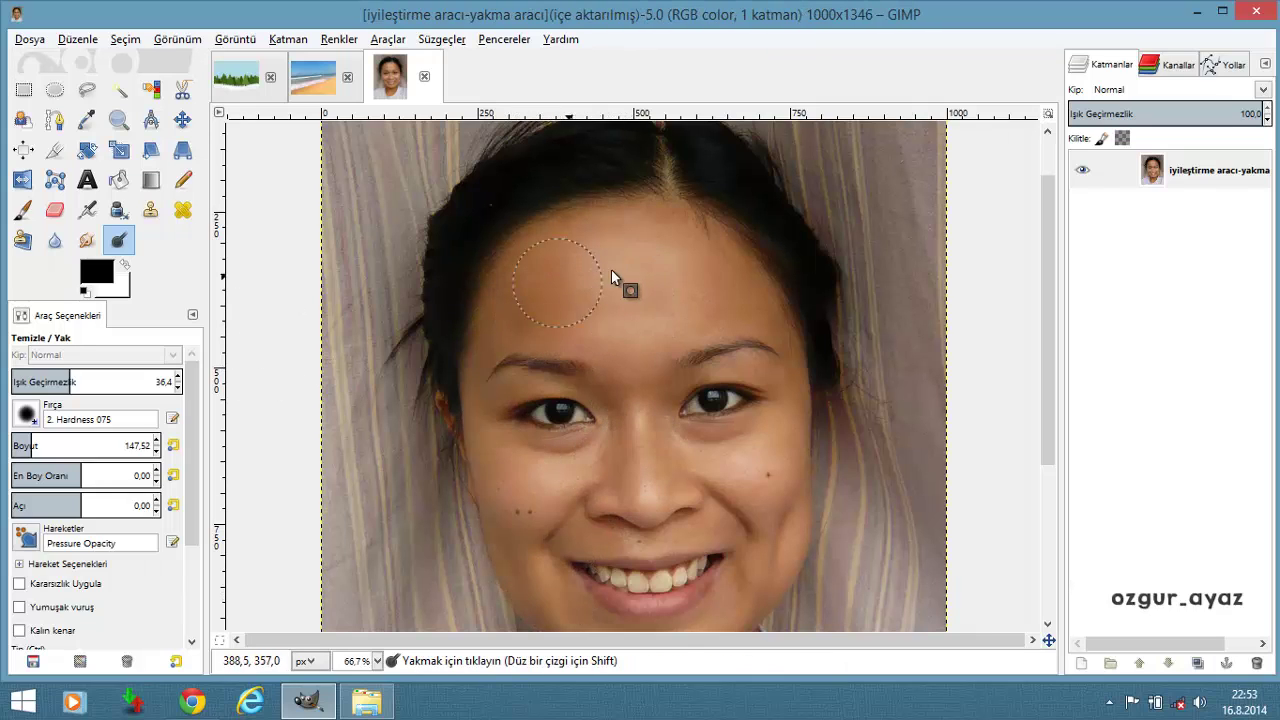
pyautogui.moveTo(580, 332); pyautogui.dragTo(660, 310)
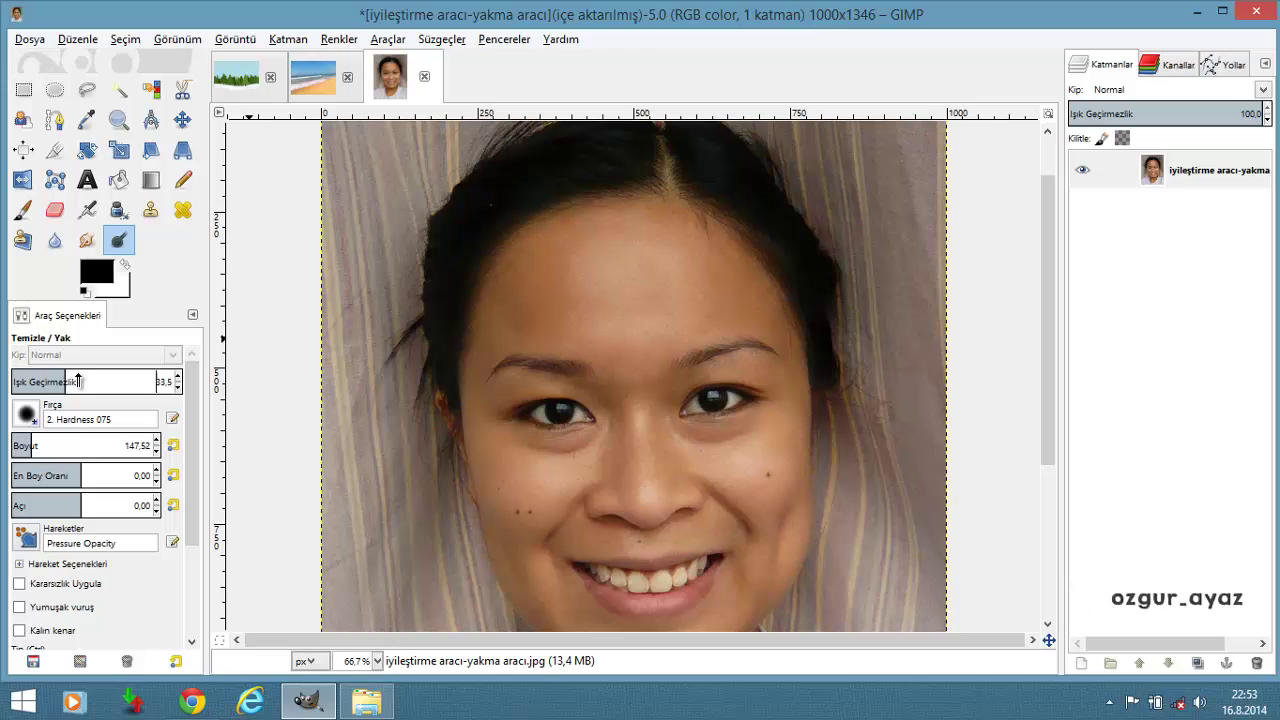
pyautogui.moveTo(75, 381); pyautogui.dragTo(180, 381)
pyautogui.moveTo(623, 303)
pyautogui.mouseDown()
pyautogui.moveTo(557, 320)
pyautogui.moveTo(663, 263)
pyautogui.mouseUp()
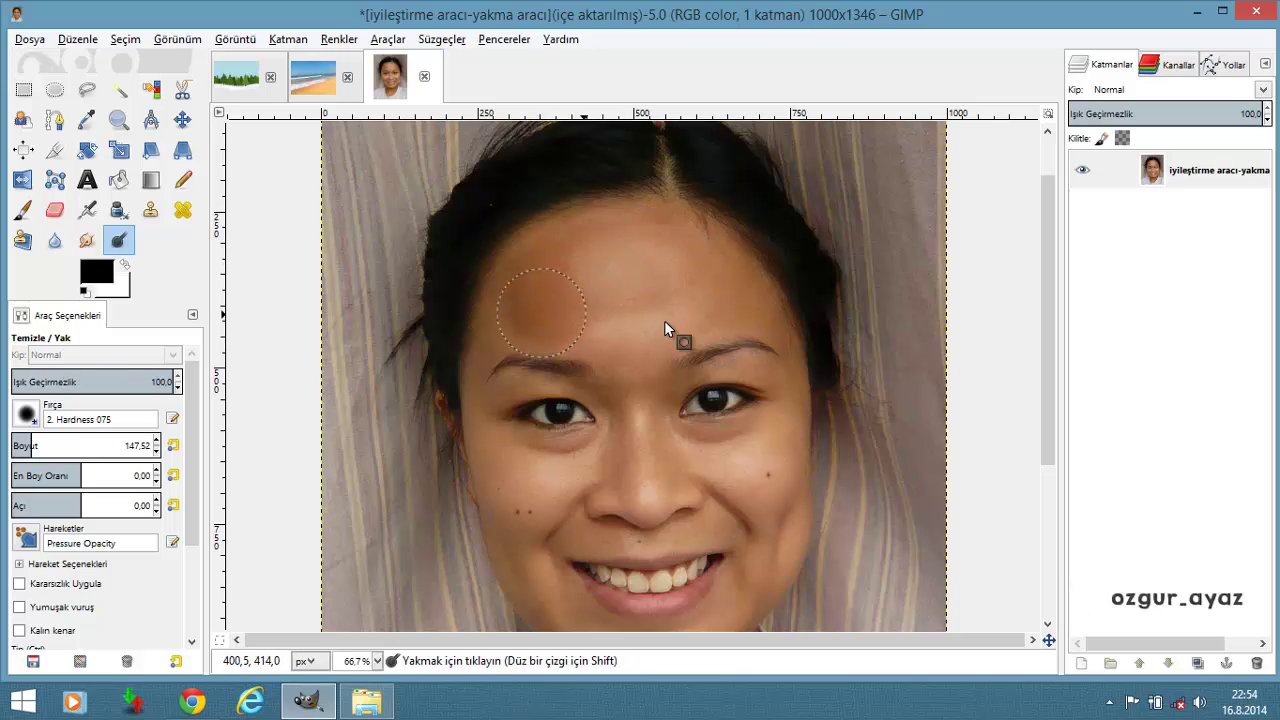
pyautogui.press('ctrl')
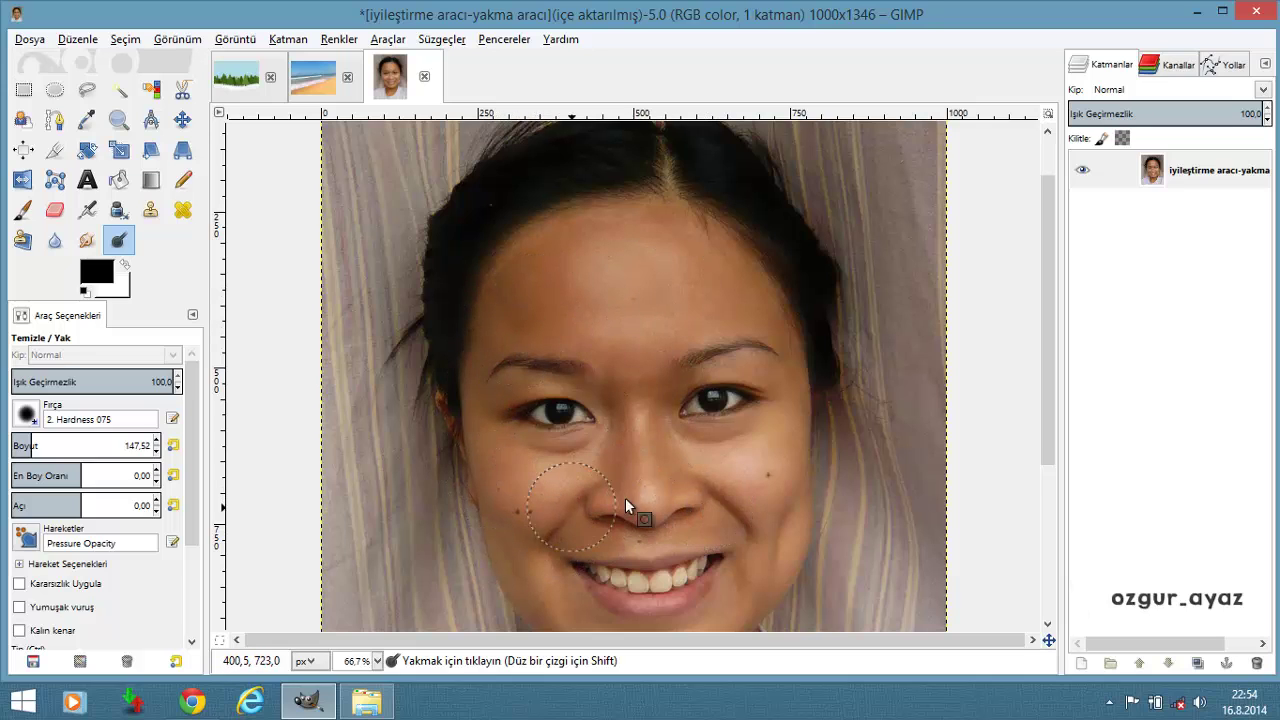
pyautogui.keyDown('ctrl'); pyautogui.scroll(3, 607, 296); pyautogui.keyUp('ctrl')
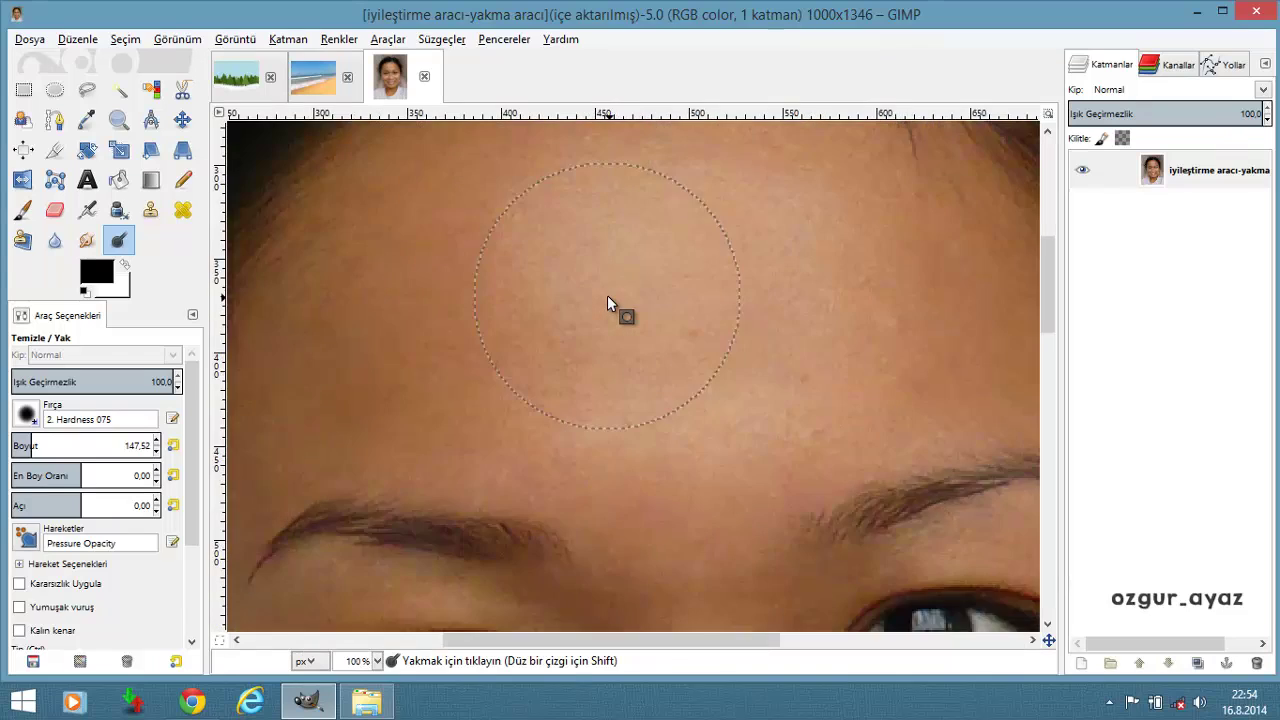
pyautogui.keyDown('ctrl'); pyautogui.scroll(-2, 607, 295); pyautogui.keyUp('ctrl')
pyautogui.keyDown('ctrl'); pyautogui.scroll(-1, 607, 295); pyautogui.keyUp('ctrl')
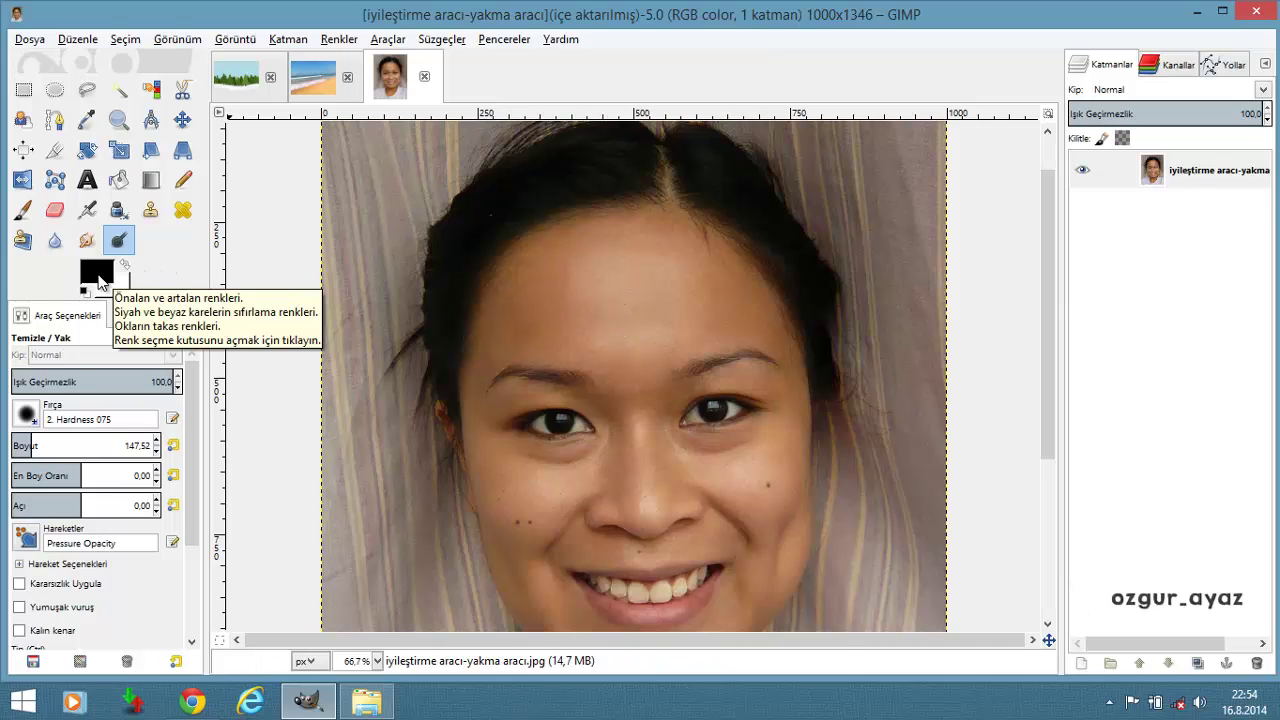
# Open the foreground colour editor over the photo and browse CMYK and watercolour modes, keeping black 000000
pyautogui.click(98, 272)
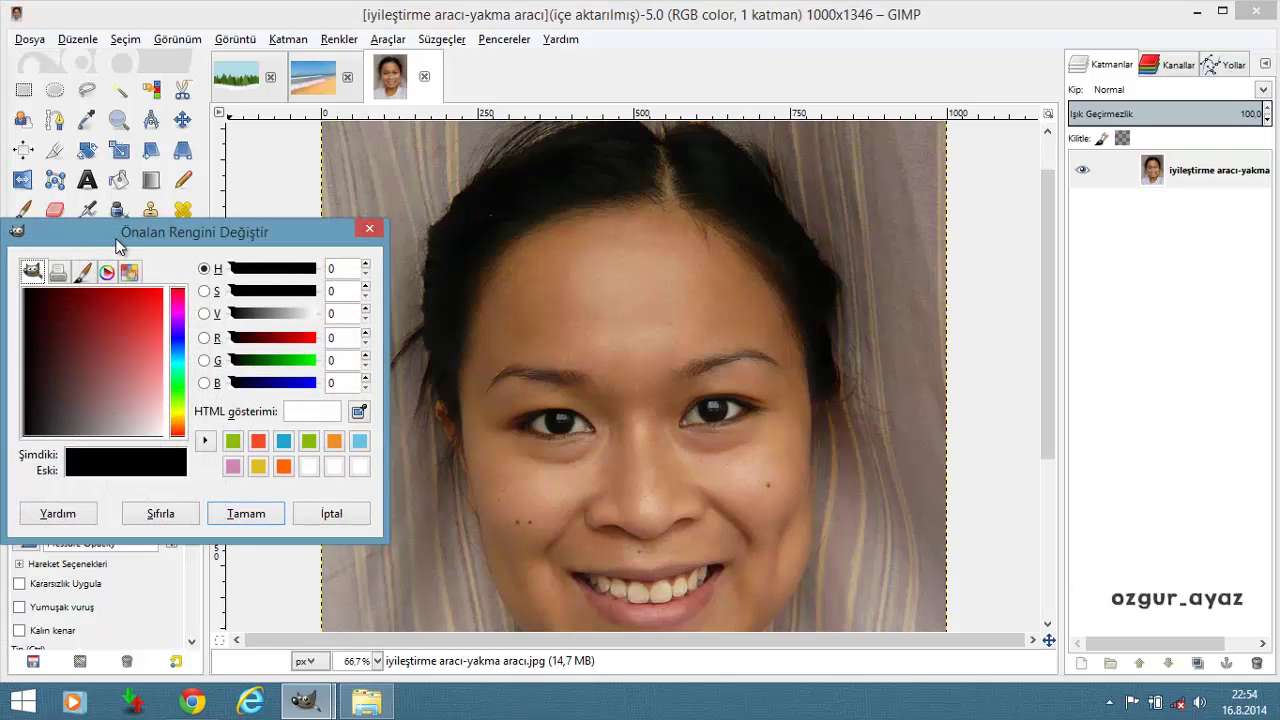
pyautogui.moveTo(123, 236); pyautogui.dragTo(411, 208)
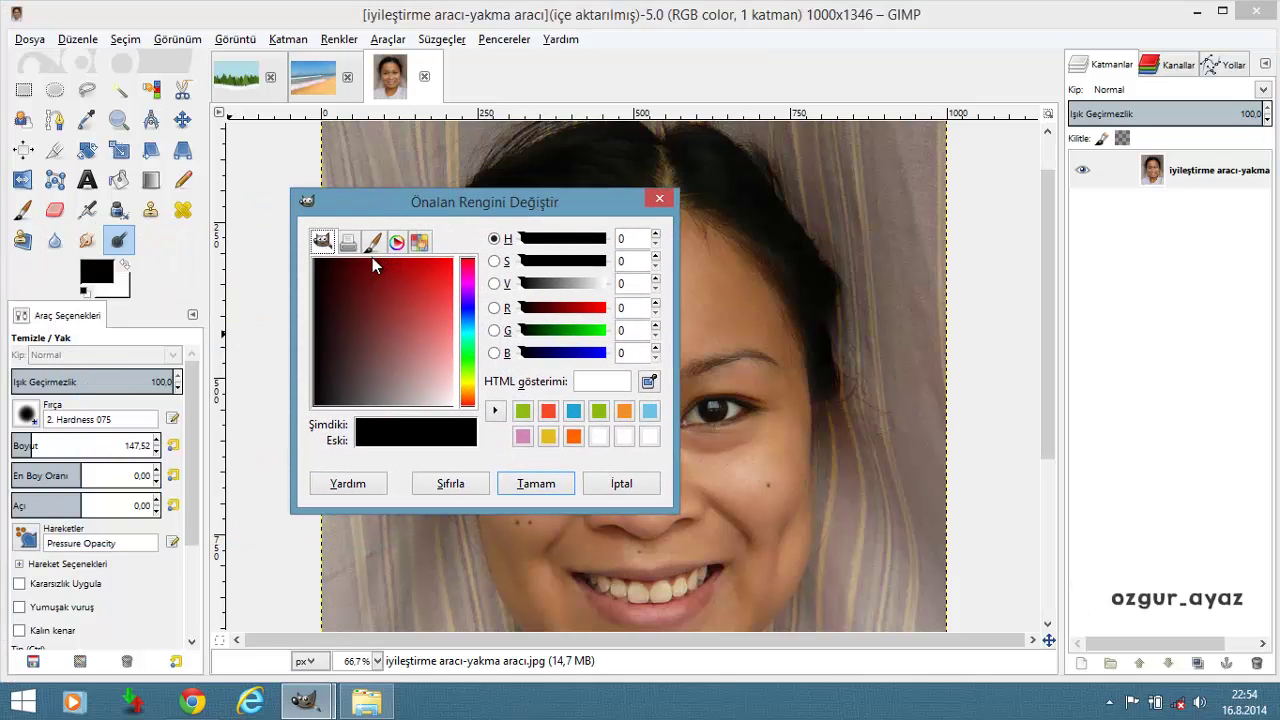
pyautogui.click(348, 243)
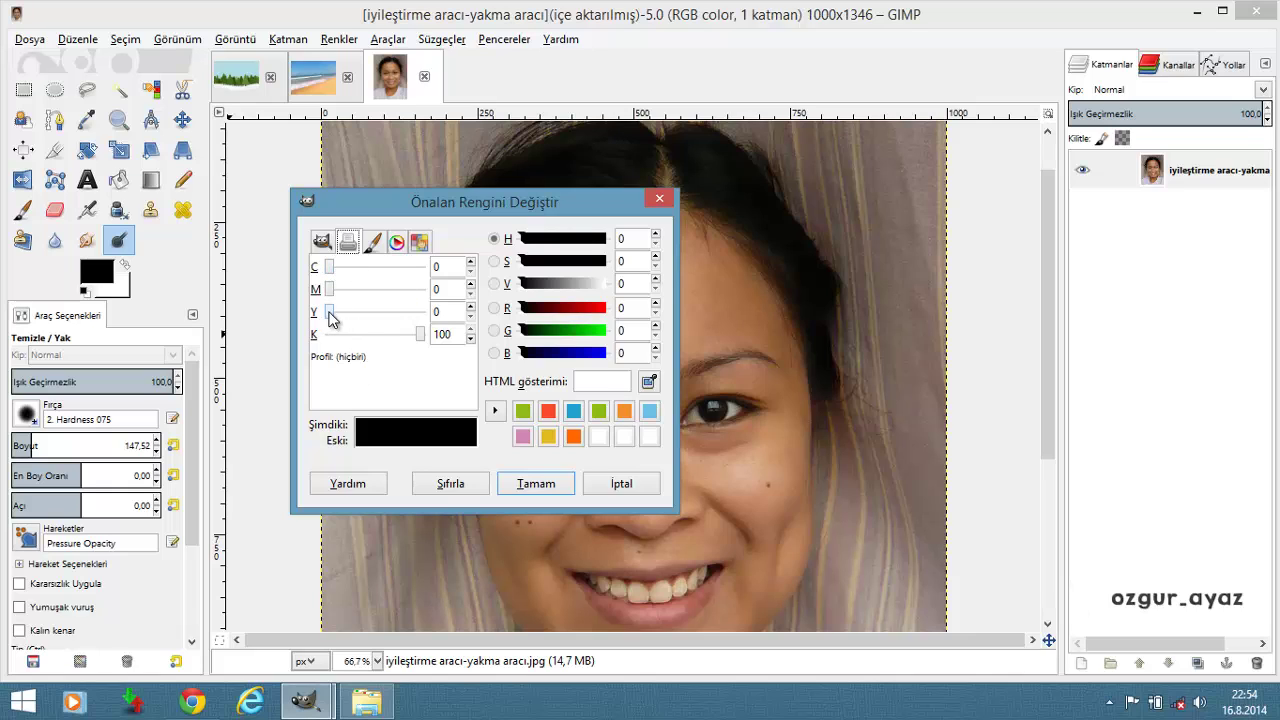
pyautogui.click(655, 280)
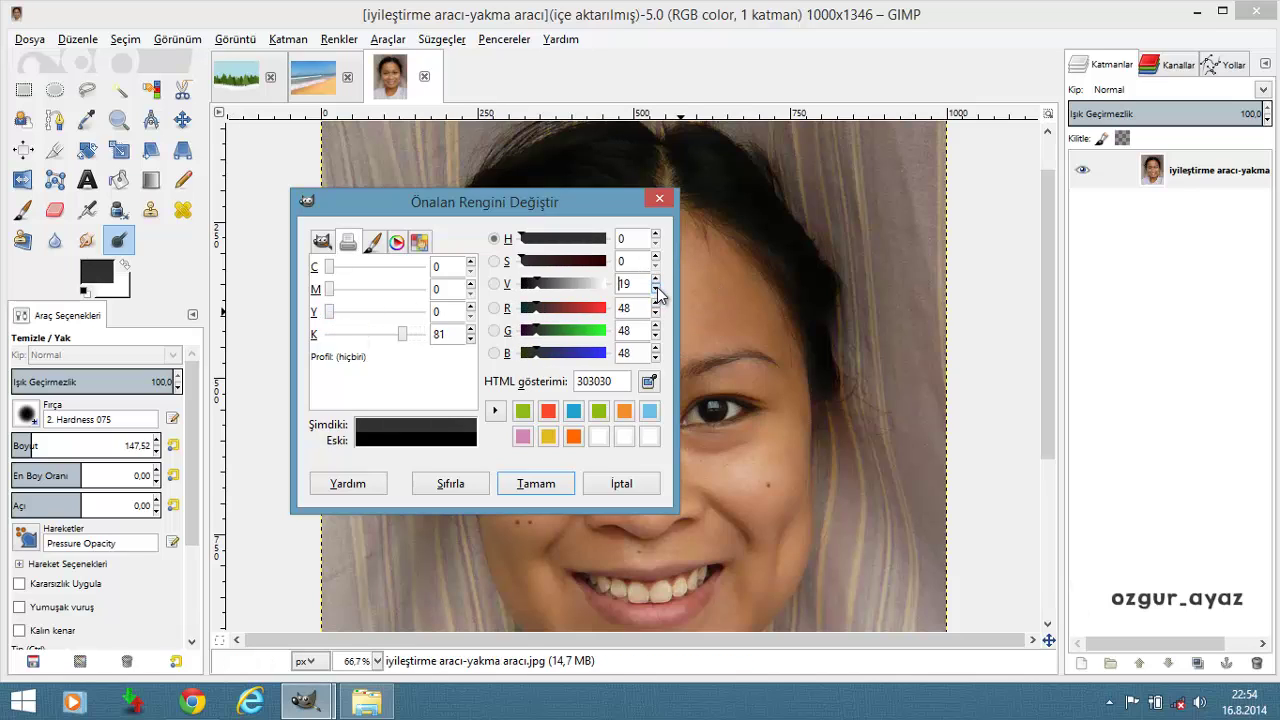
pyautogui.click(657, 290)
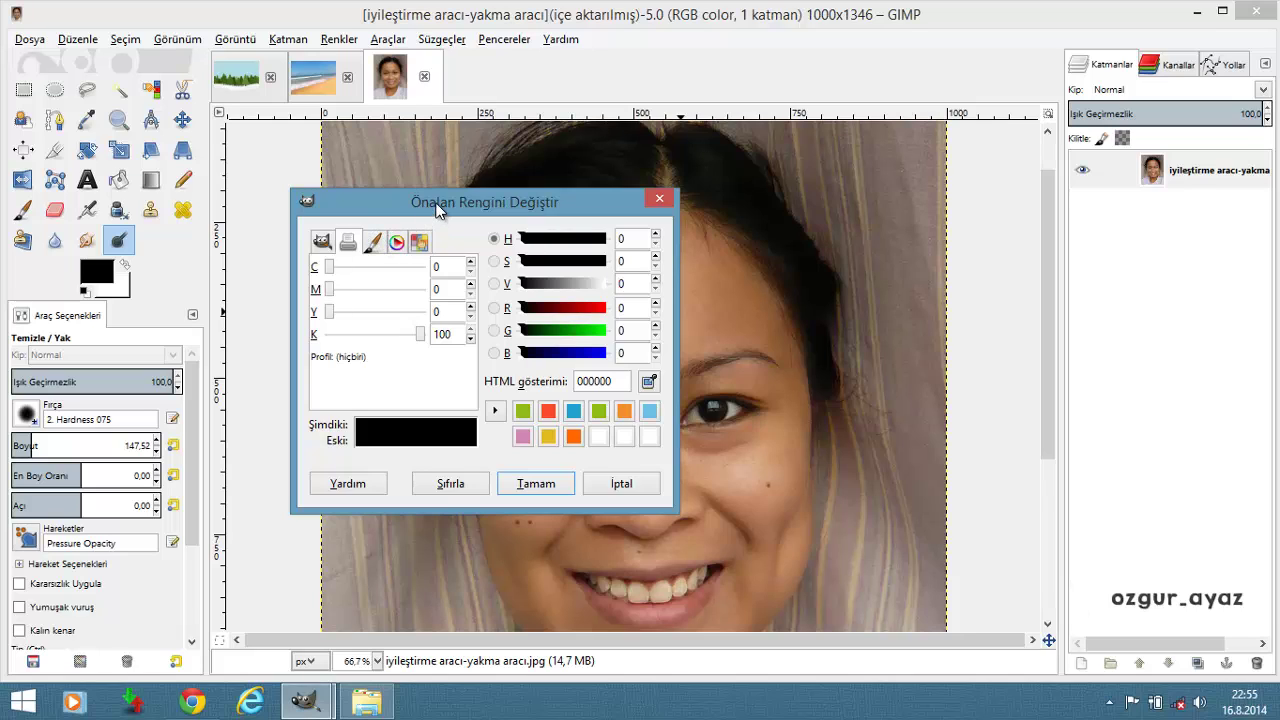
pyautogui.click(373, 243)
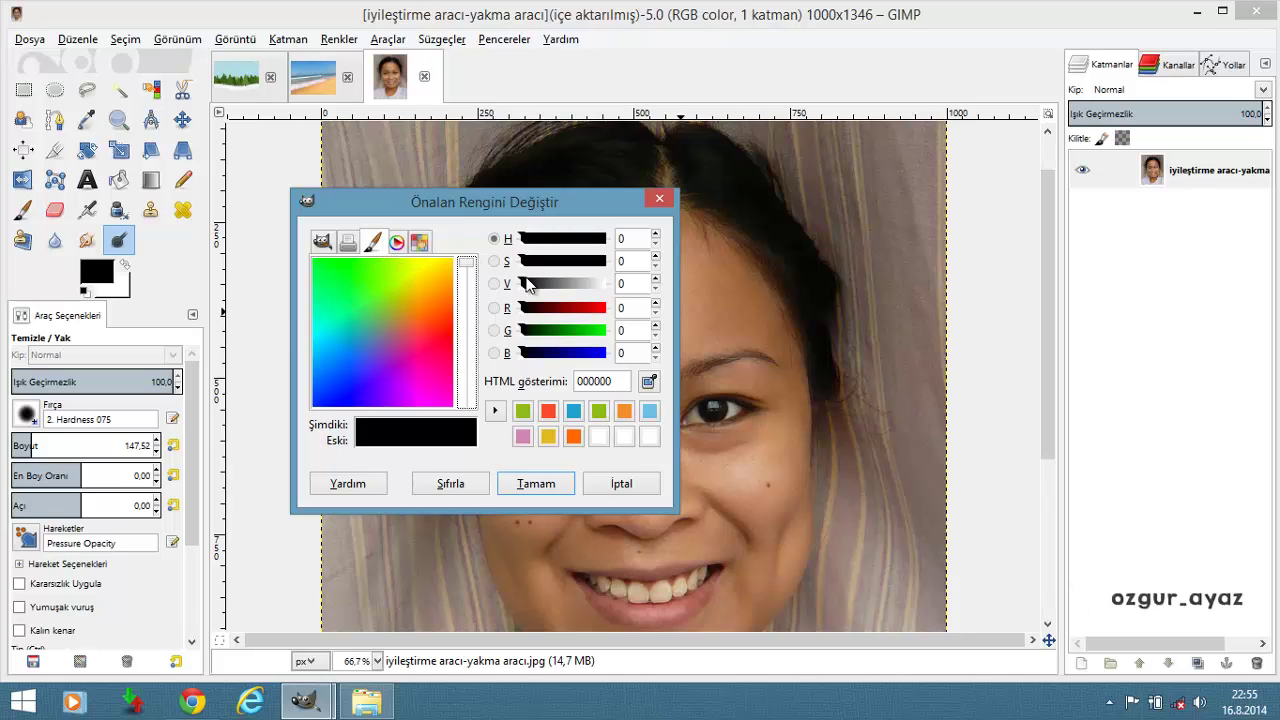
# Try medium blue and bright green on the hue wheel and triangle picker
pyautogui.click(397, 242)
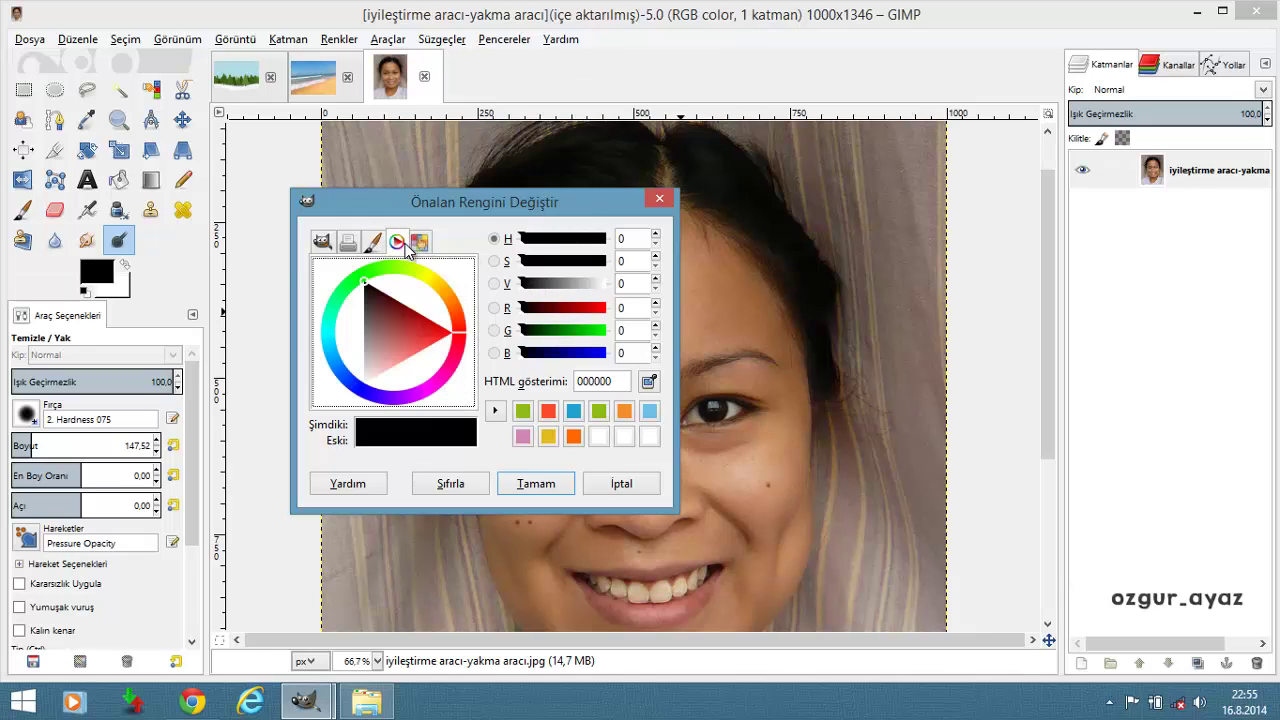
pyautogui.moveTo(425, 272)
pyautogui.mouseDown()
pyautogui.moveTo(436, 313)
pyautogui.moveTo(357, 287)
pyautogui.moveTo(428, 278)
pyautogui.moveTo(335, 302)
pyautogui.moveTo(350, 366)
pyautogui.moveTo(366, 371)
pyautogui.moveTo(352, 368)
pyautogui.mouseUp()
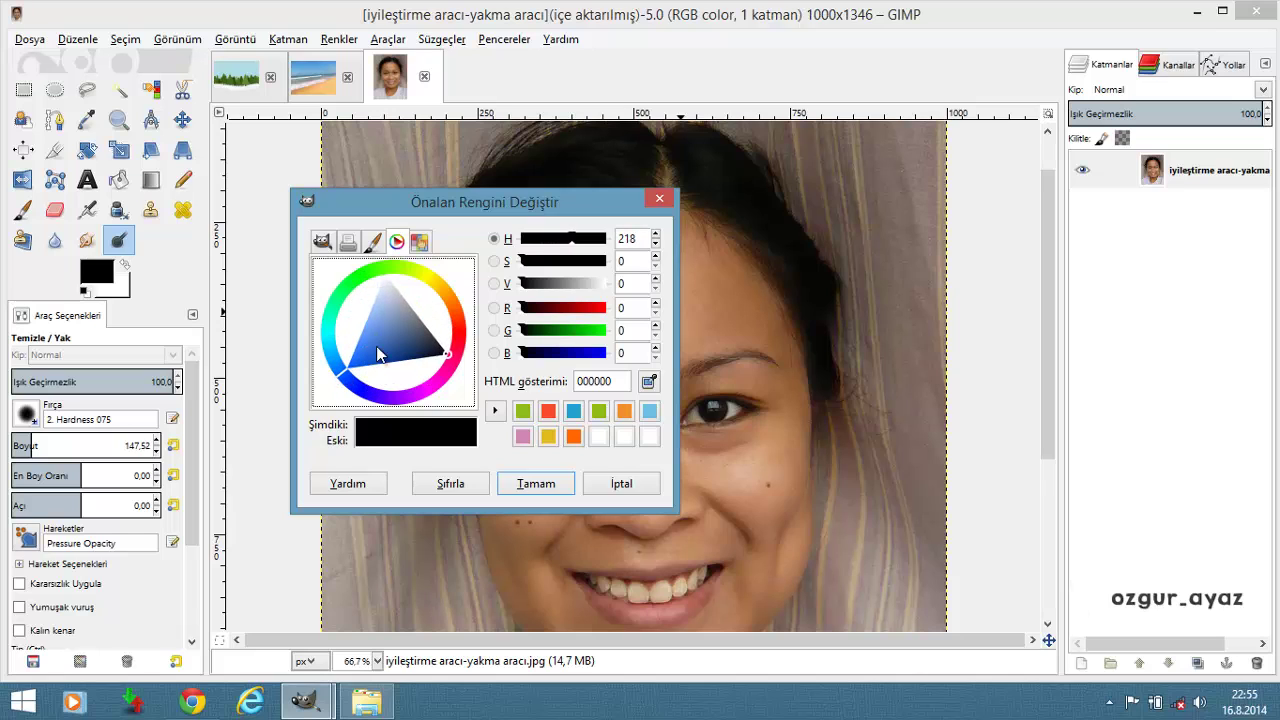
pyautogui.click(393, 336)
pyautogui.moveTo(347, 368); pyautogui.dragTo(370, 288)
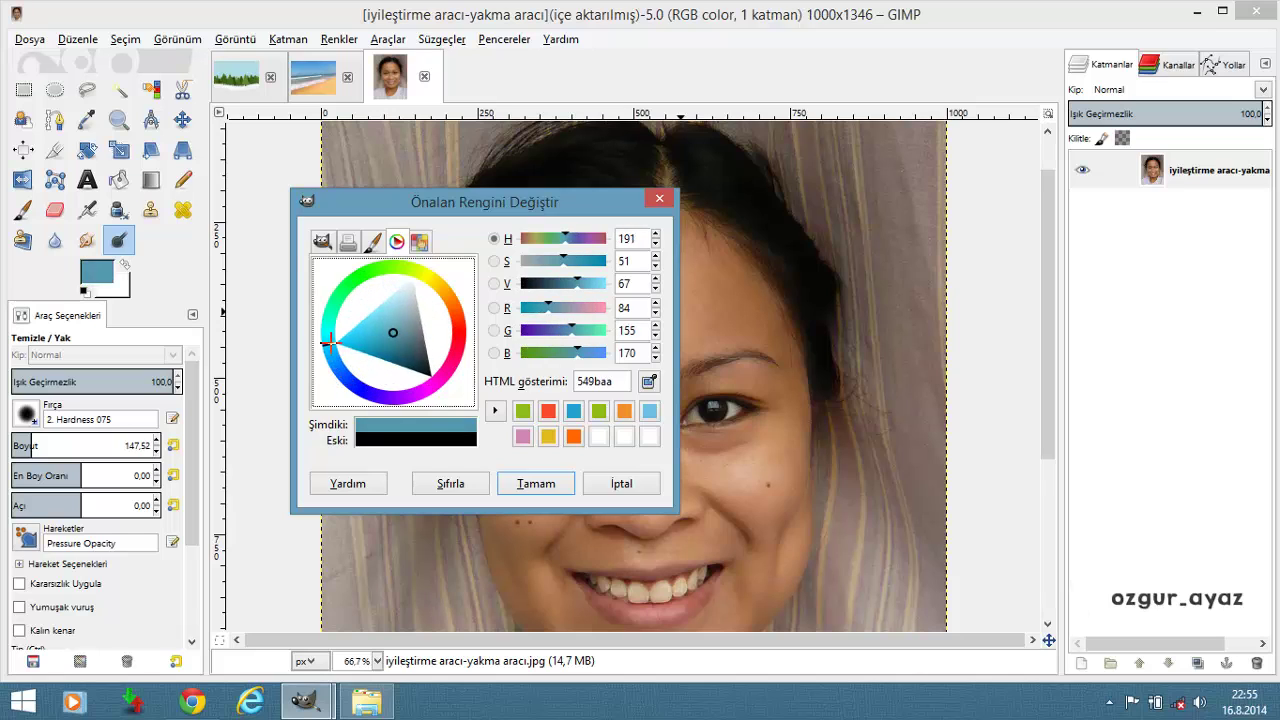
pyautogui.click(369, 293)
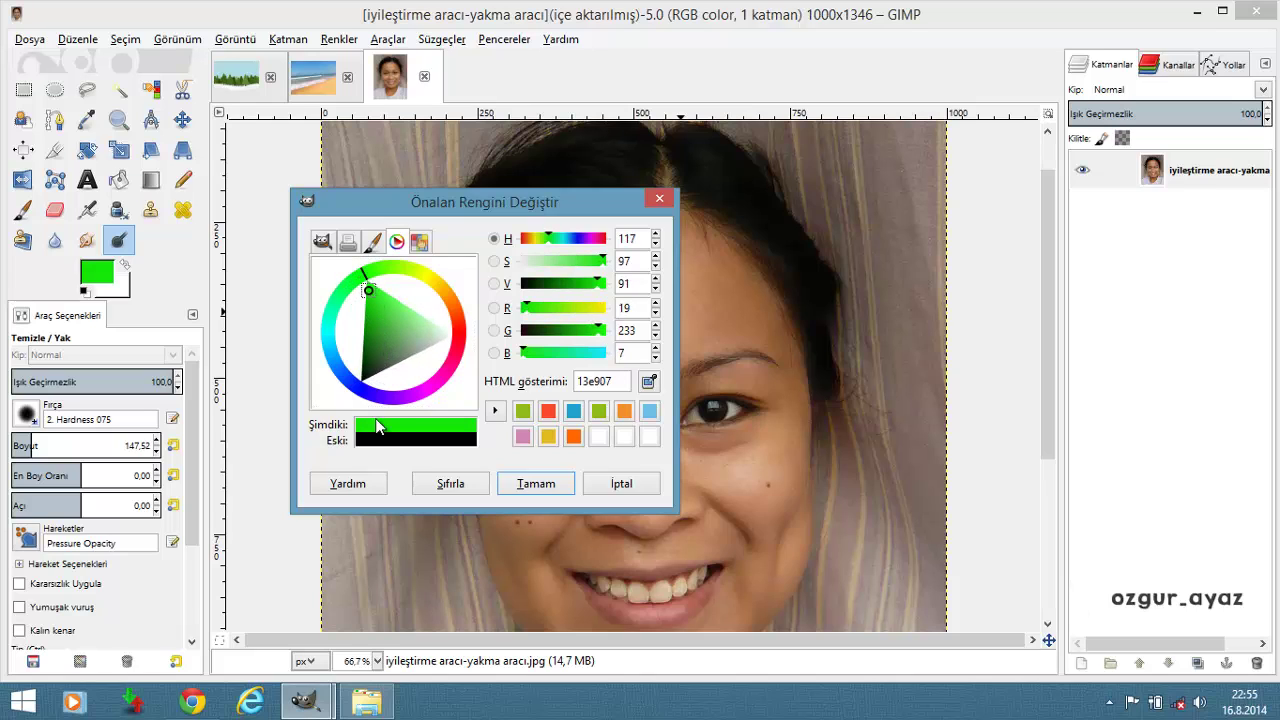
# Pick dark red 7f0000 from the swatch grid and add it to the colour history
pyautogui.click(418, 242)
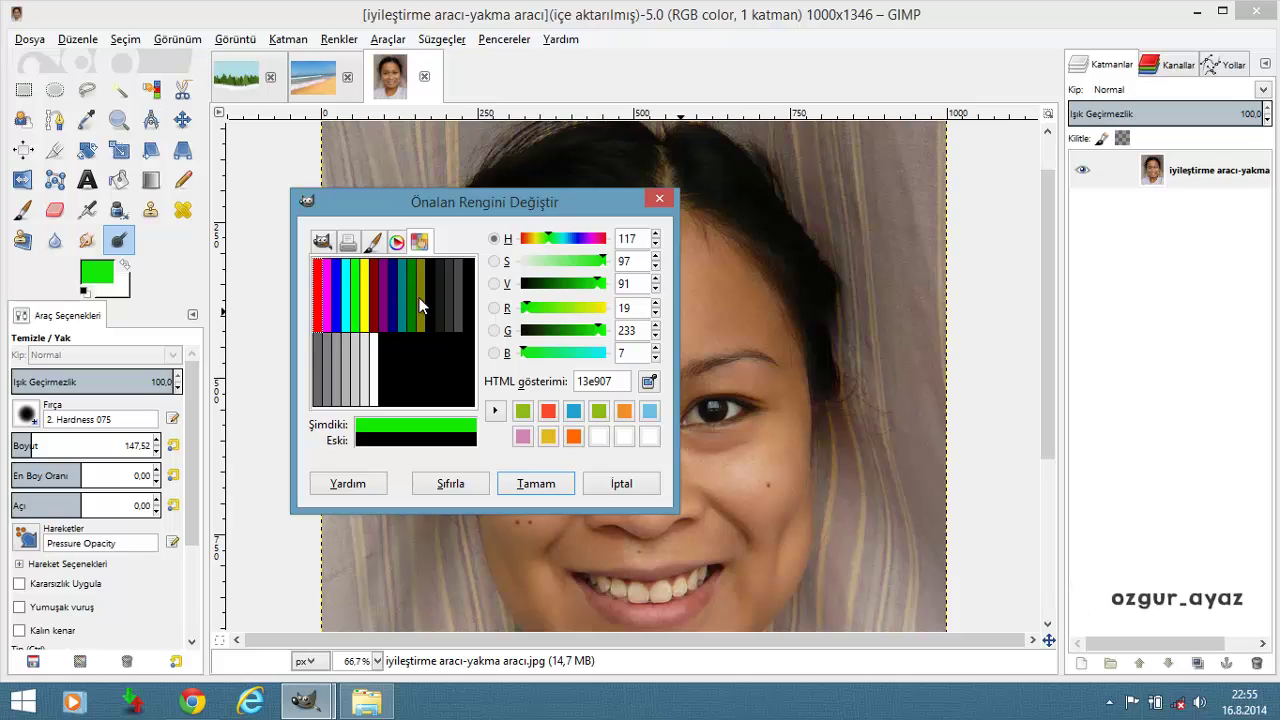
pyautogui.click(420, 305)
pyautogui.click(410, 305)
pyautogui.click(375, 318)
pyautogui.click(318, 318)
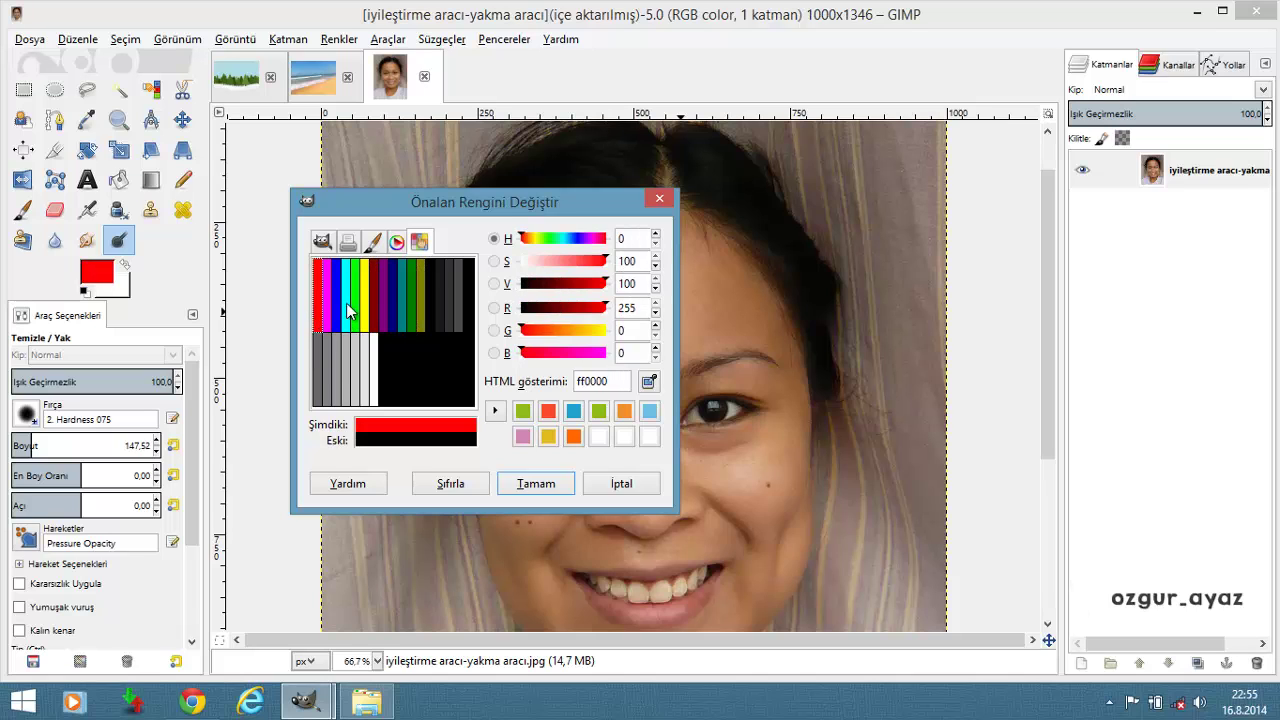
pyautogui.click(375, 322)
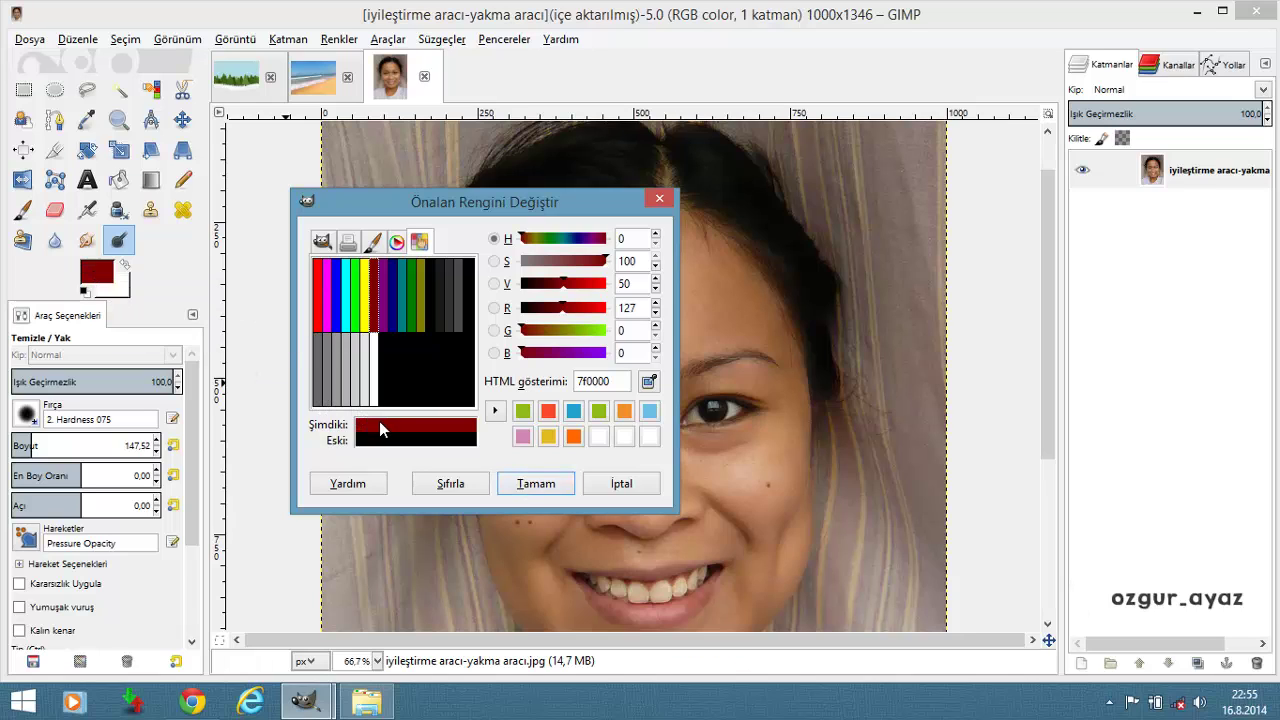
pyautogui.moveTo(371, 427)
pyautogui.mouseDown()
pyautogui.moveTo(555, 418)
pyautogui.moveTo(476, 444)
pyautogui.moveTo(588, 420)
pyautogui.moveTo(464, 428)
pyautogui.moveTo(492, 438)
pyautogui.mouseUp()
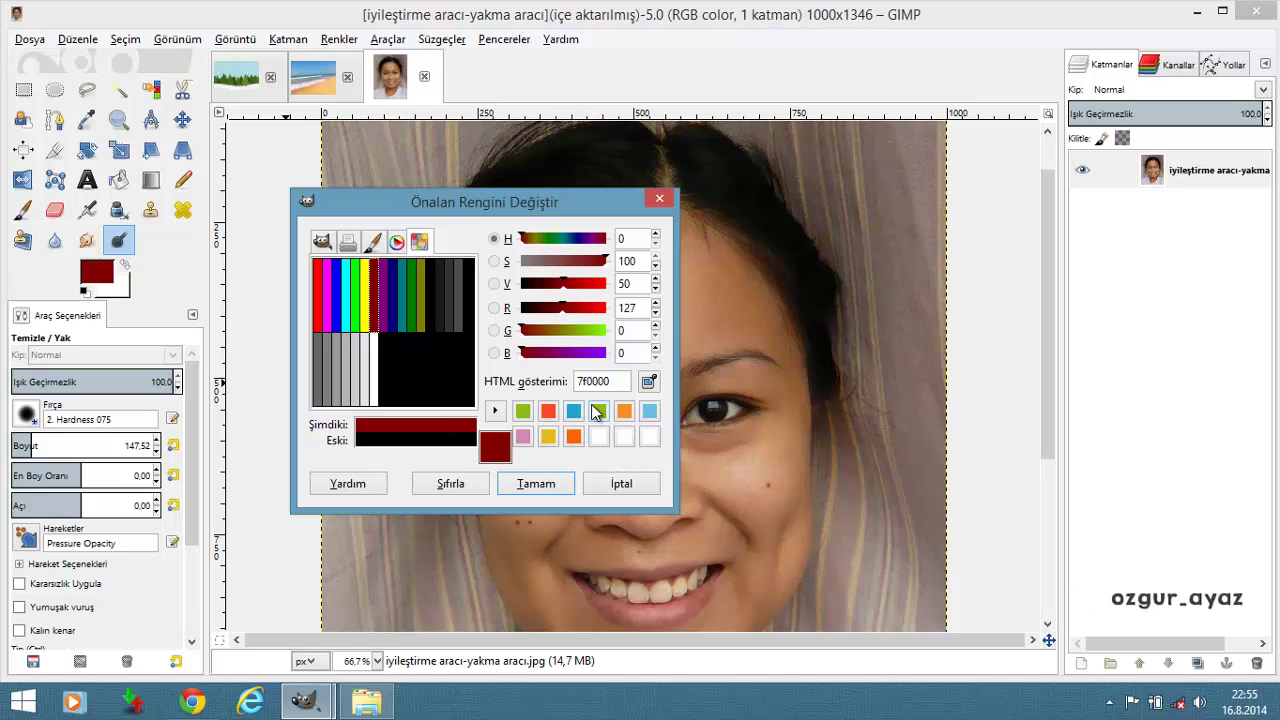
# Confirm dark red 7f0000 as the foreground colour and close the colour dialog
pyautogui.click(536, 484)
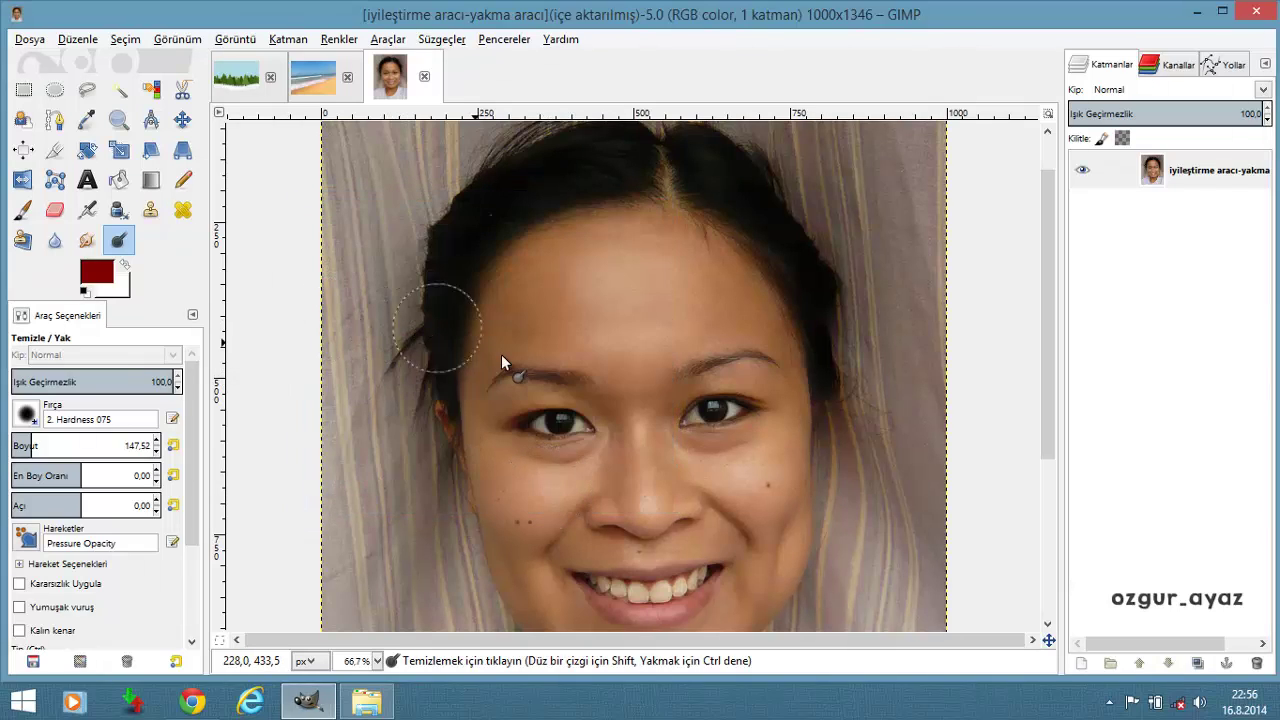